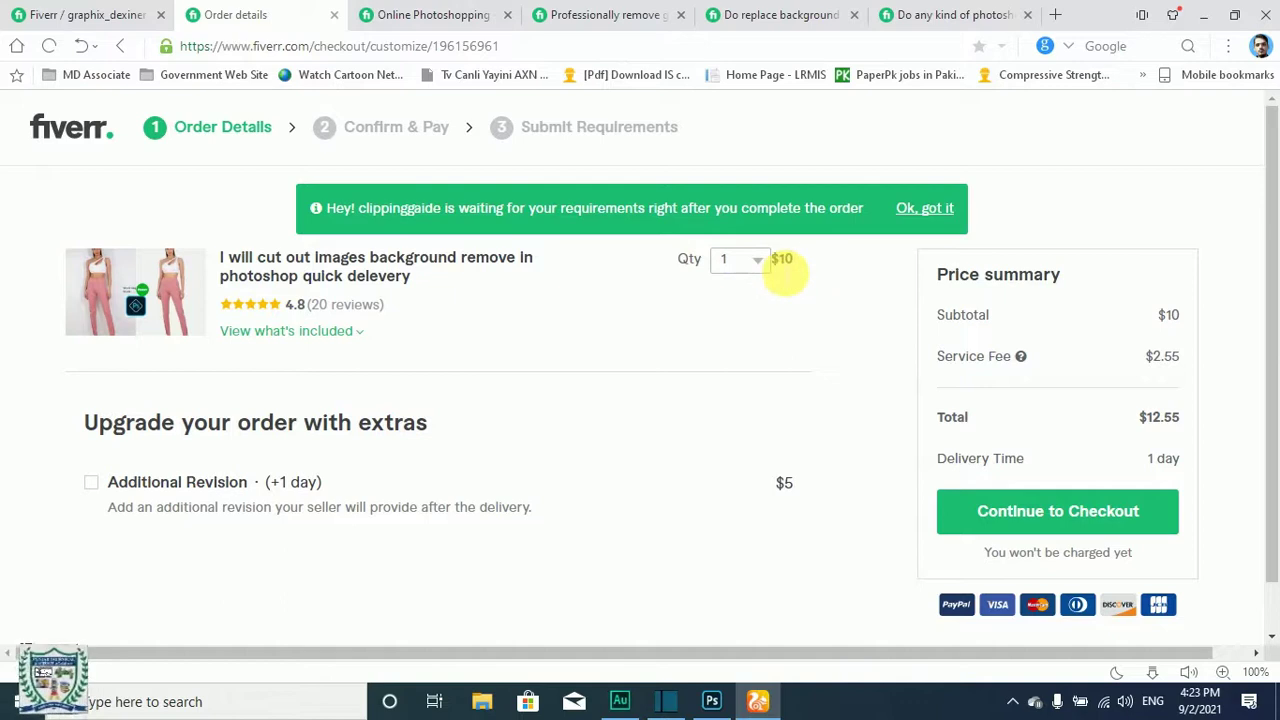
- Try order quantities of 2, 3 and 4 to compare the price summary, and return the quantity to 1
{"action": "left_click", "coordinate": [748, 261]}
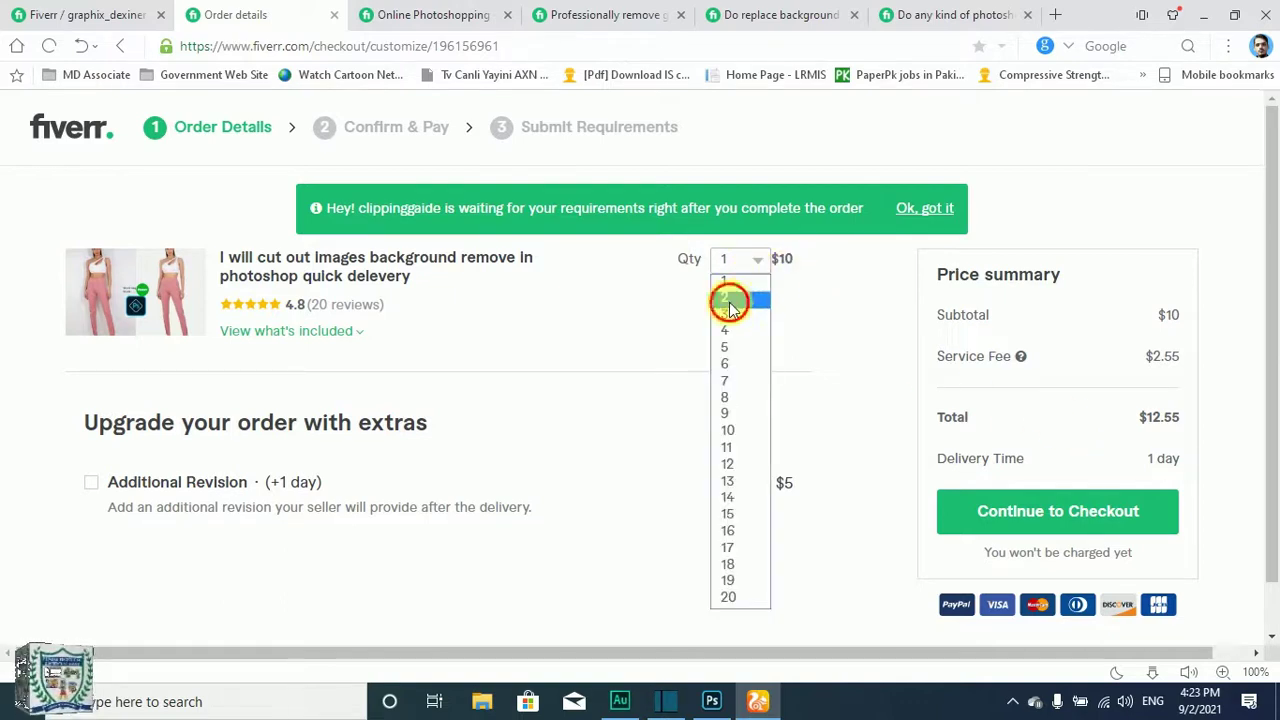
{"action": "left_click", "coordinate": [730, 300]}
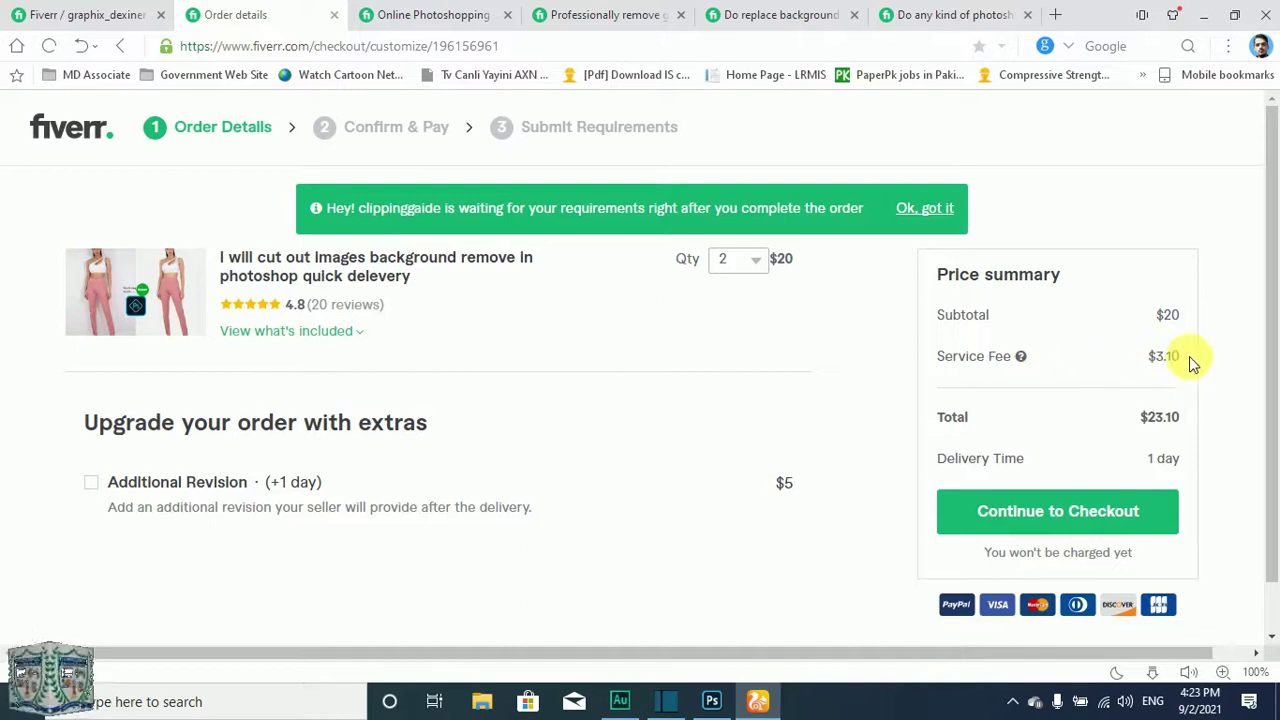
{"action": "left_click", "coordinate": [749, 262]}
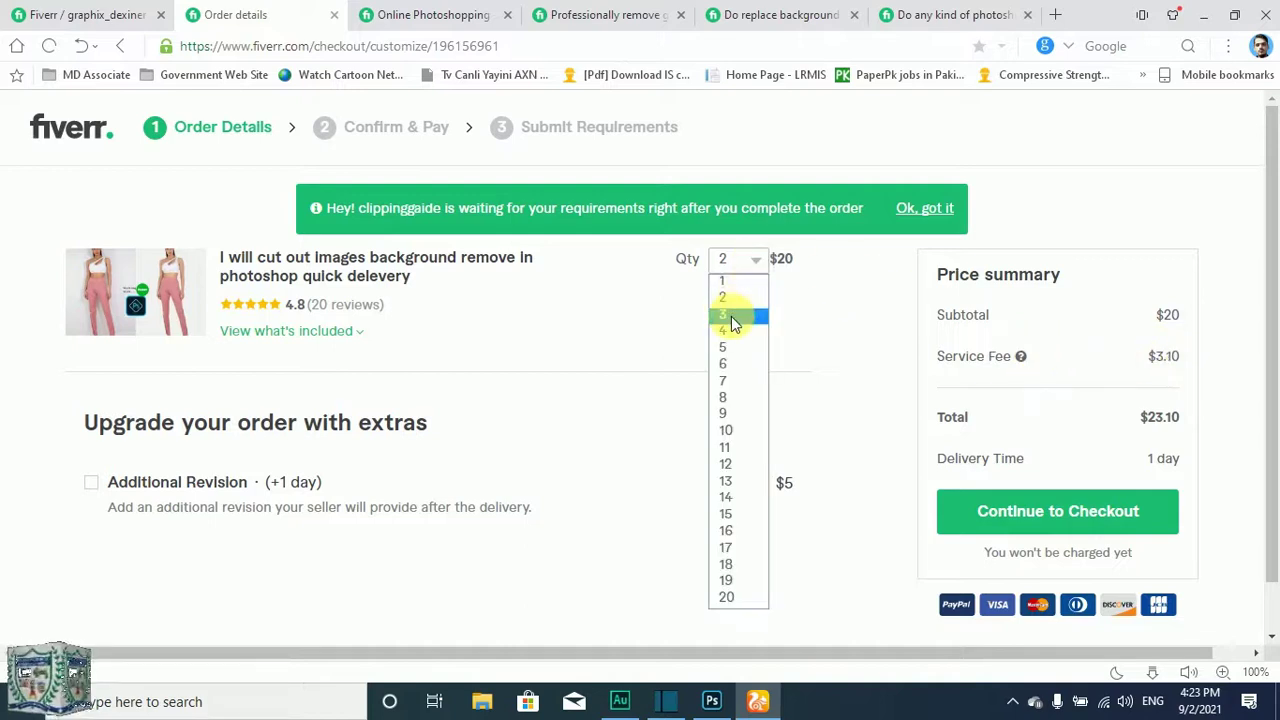
{"action": "left_click", "coordinate": [731, 318]}
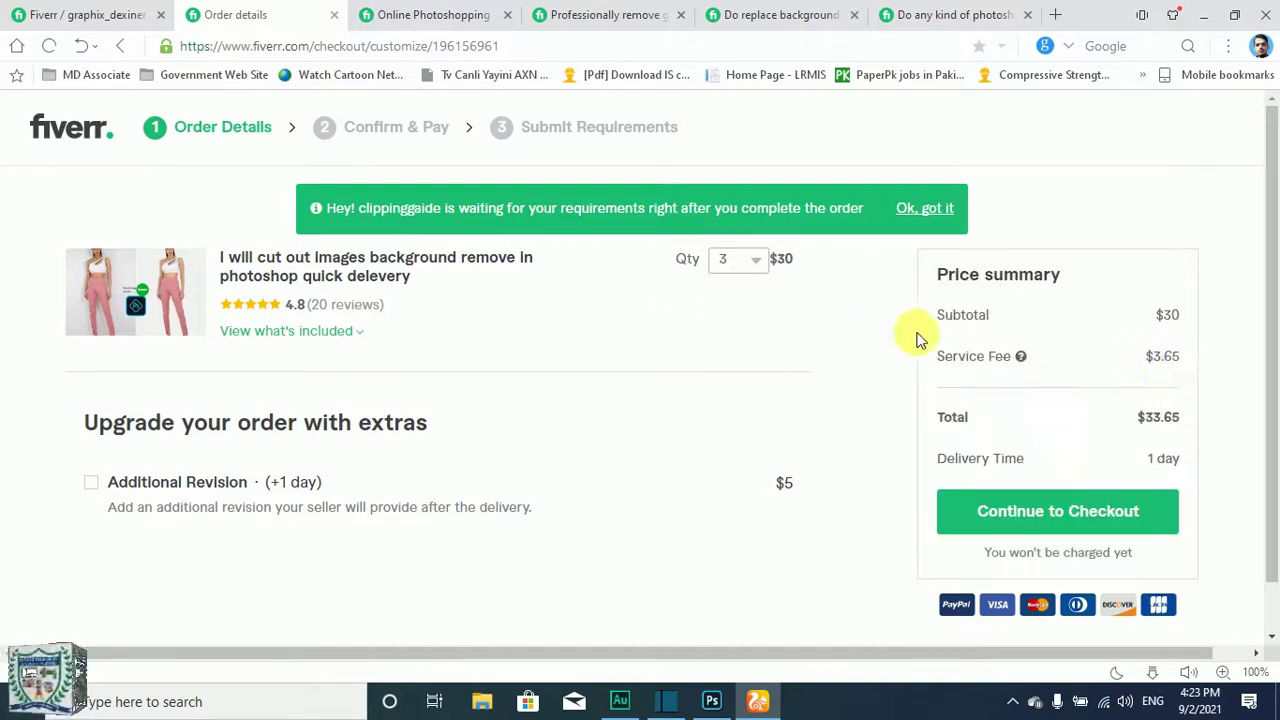
{"action": "left_click", "coordinate": [760, 262]}
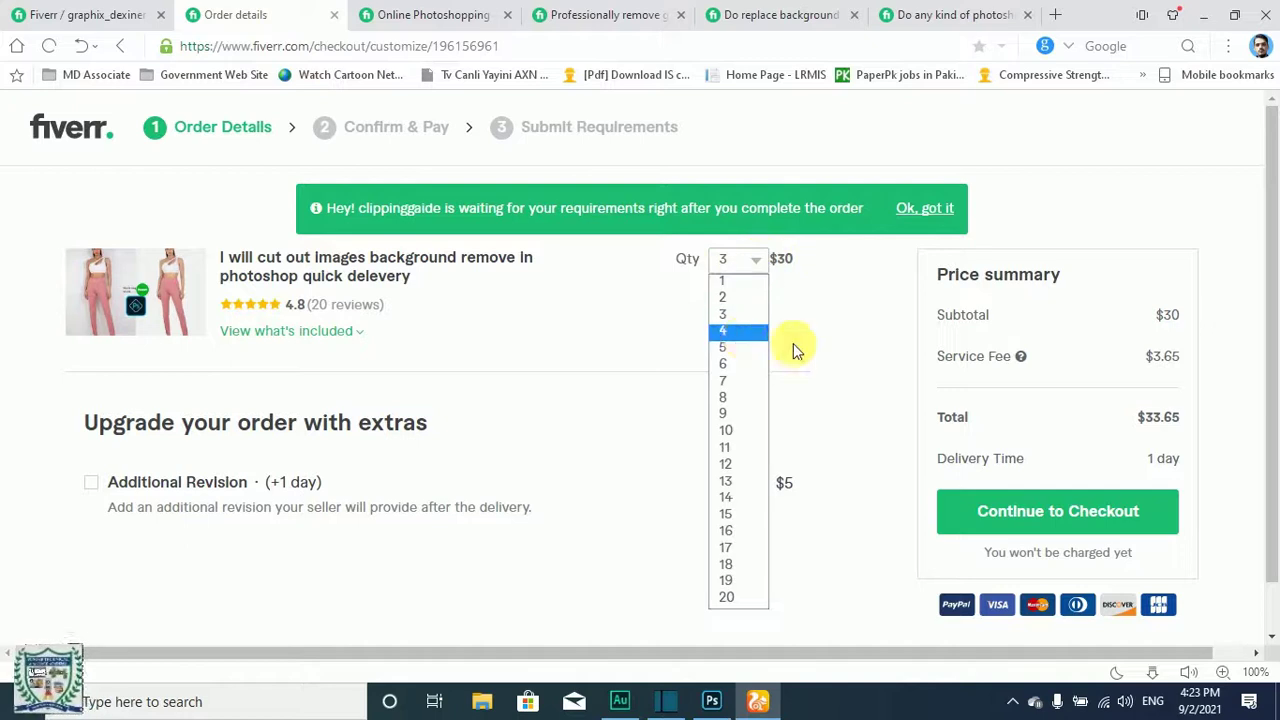
{"action": "left_click", "coordinate": [745, 335]}
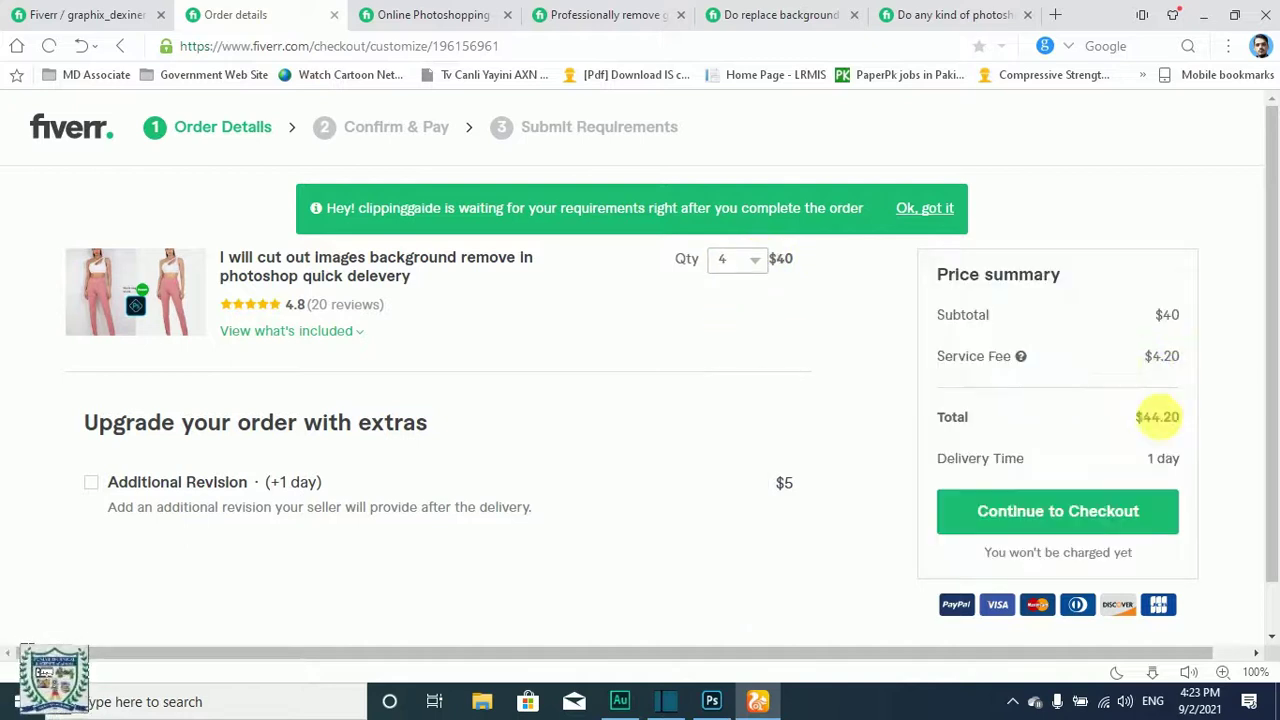
{"action": "scroll", "coordinate": [1214, 449], "scroll_direction": "down", "scroll_amount": 1}
{"action": "scroll", "coordinate": [1088, 330], "scroll_direction": "up", "scroll_amount": 1}
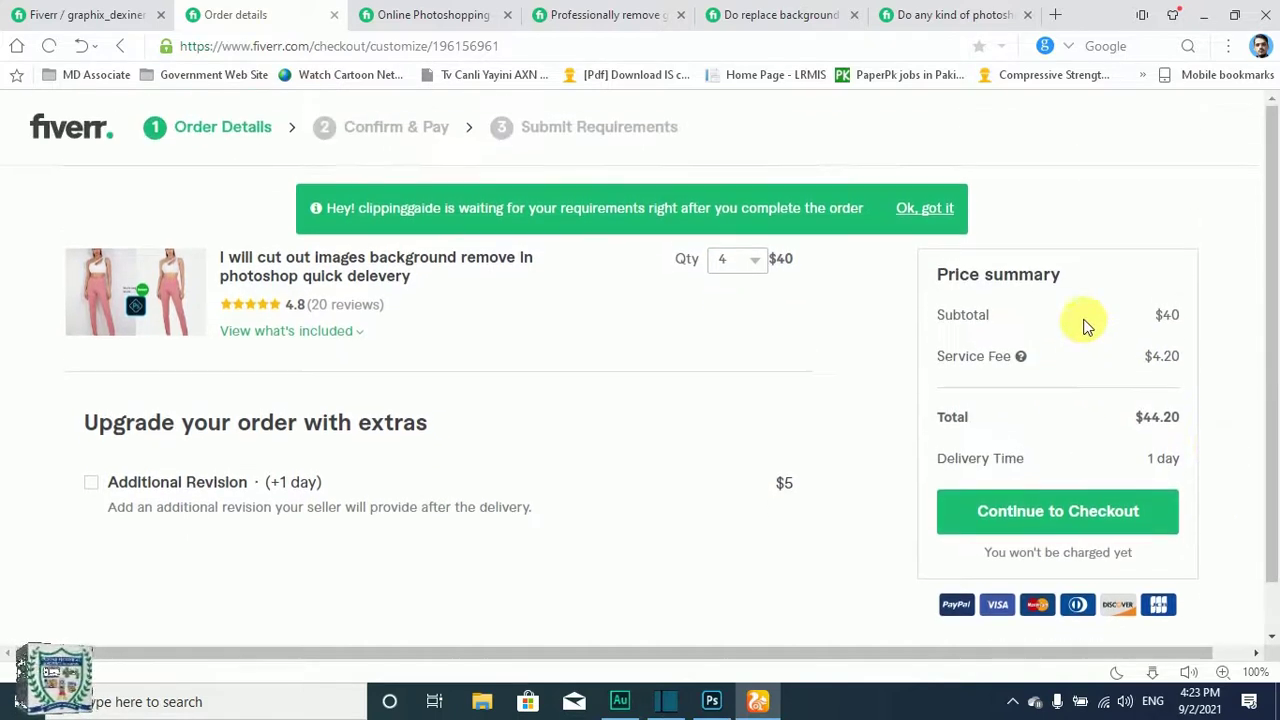
{"action": "left_click", "coordinate": [753, 265]}
{"action": "left_click", "coordinate": [723, 283]}
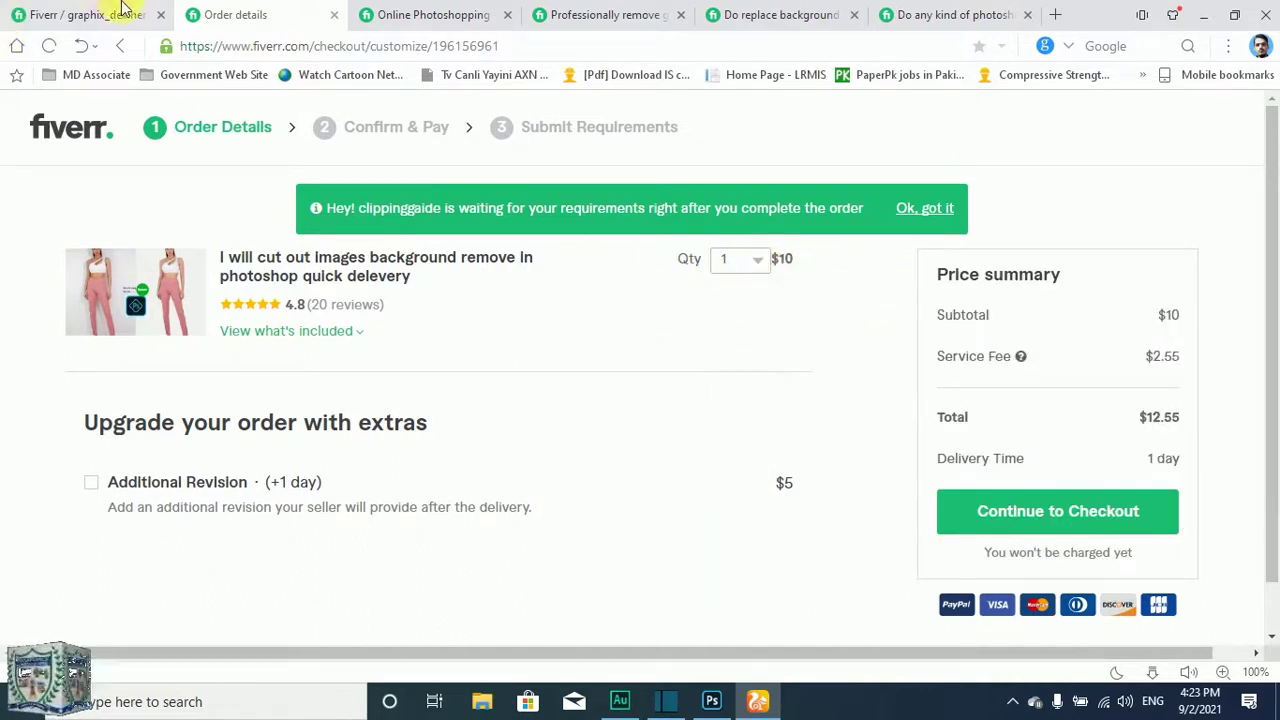
- Return to the gig being edited and set the Basic package's number of images to 10
{"action": "left_click", "coordinate": [410, 12]}
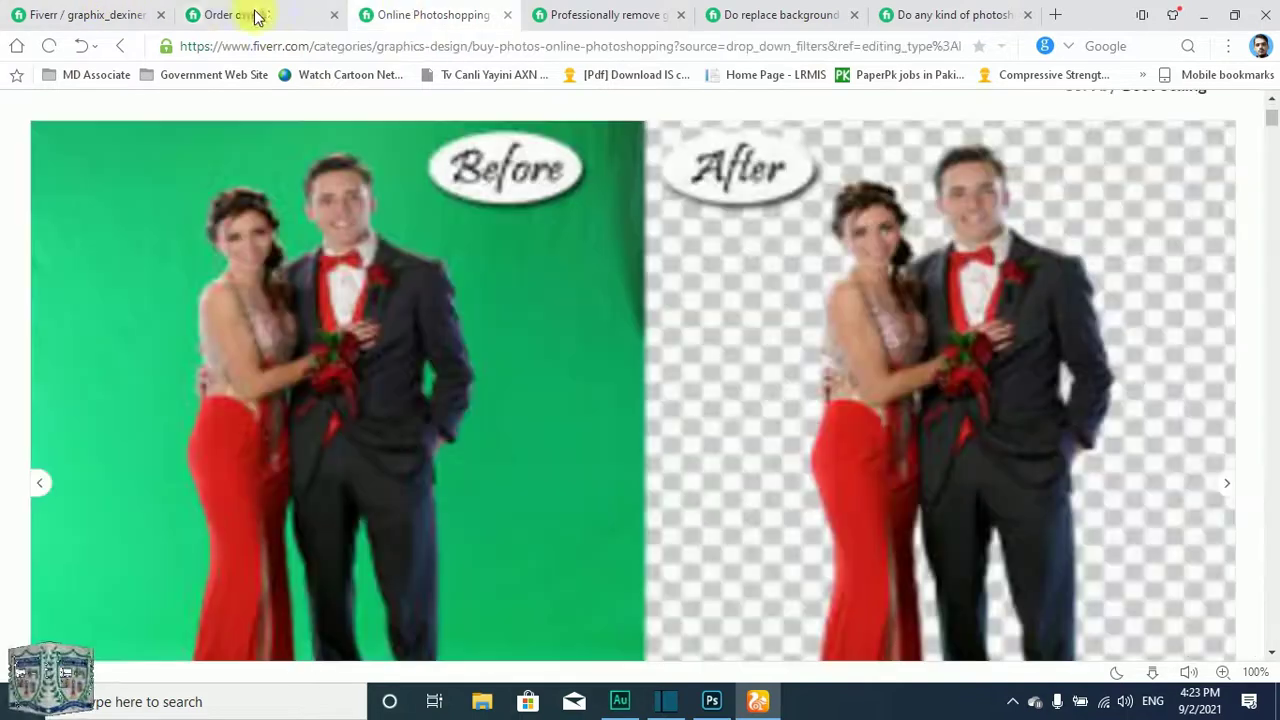
{"action": "left_click", "coordinate": [107, 10]}
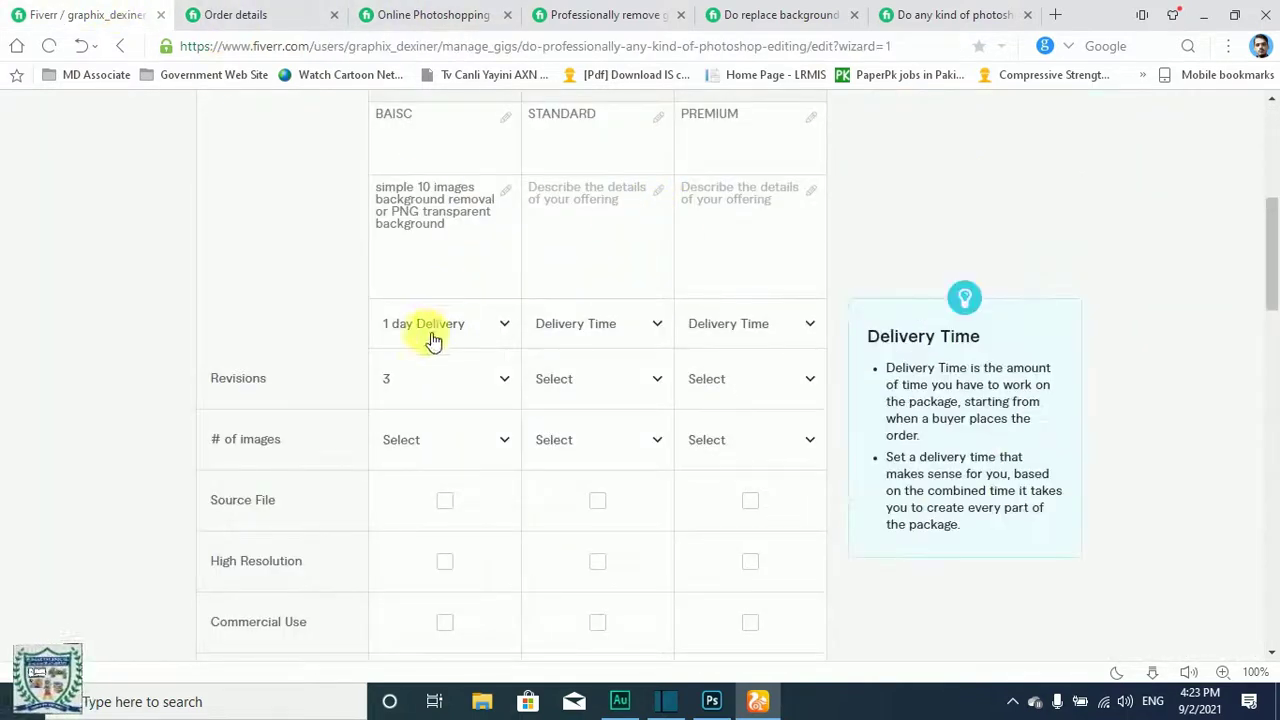
{"action": "left_click", "coordinate": [437, 432]}
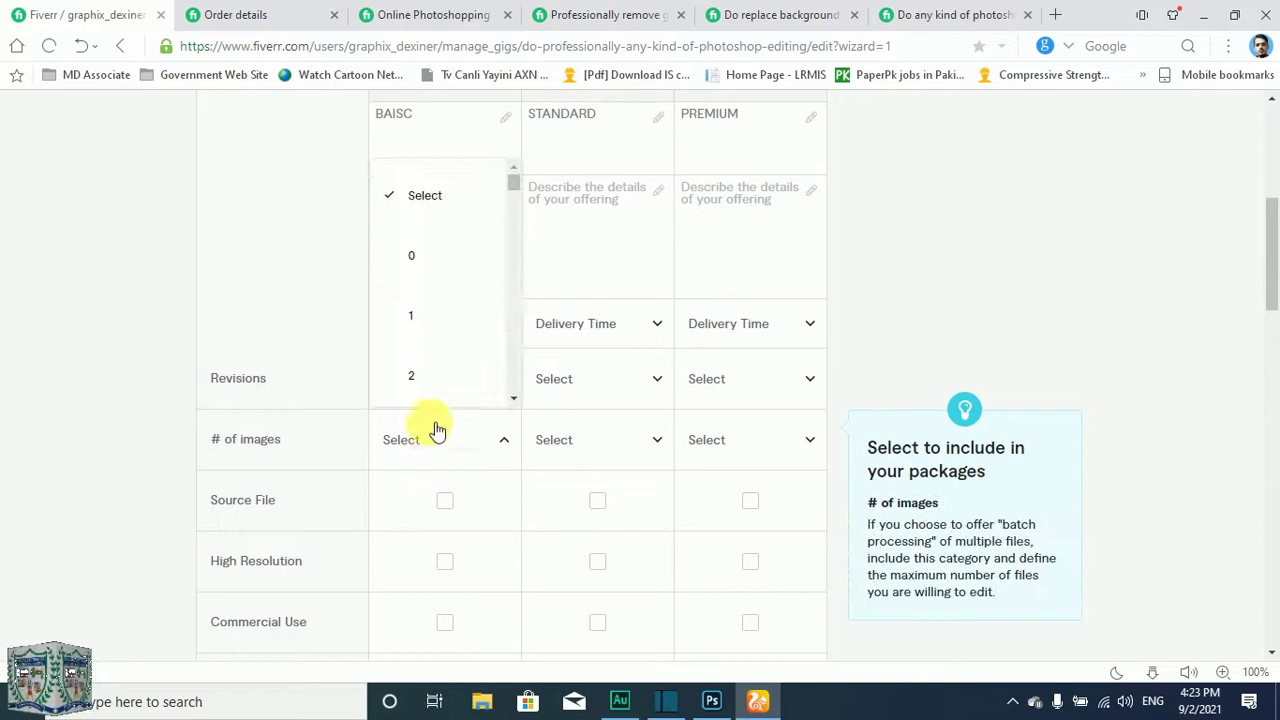
{"action": "scroll", "coordinate": [466, 322], "scroll_direction": "down", "scroll_amount": 3}
{"action": "scroll", "coordinate": [466, 320], "scroll_direction": "up", "scroll_amount": 3}
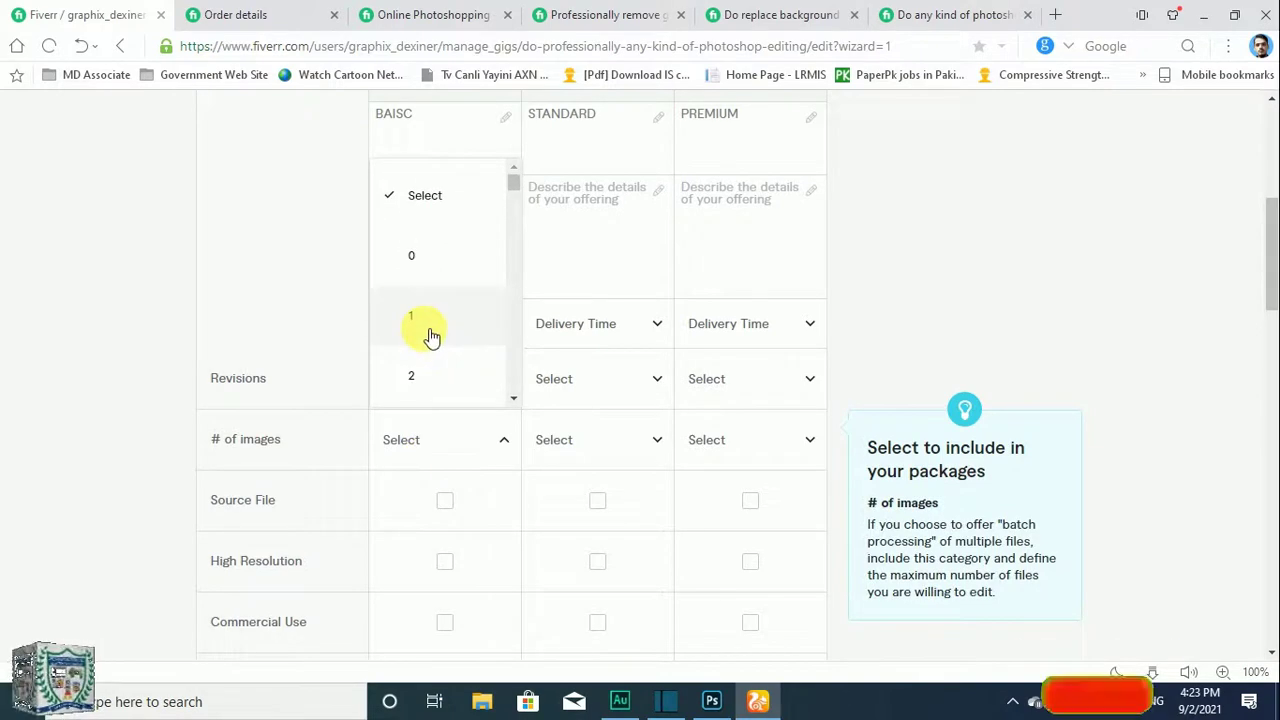
{"action": "scroll", "coordinate": [445, 328], "scroll_direction": "down", "scroll_amount": 5}
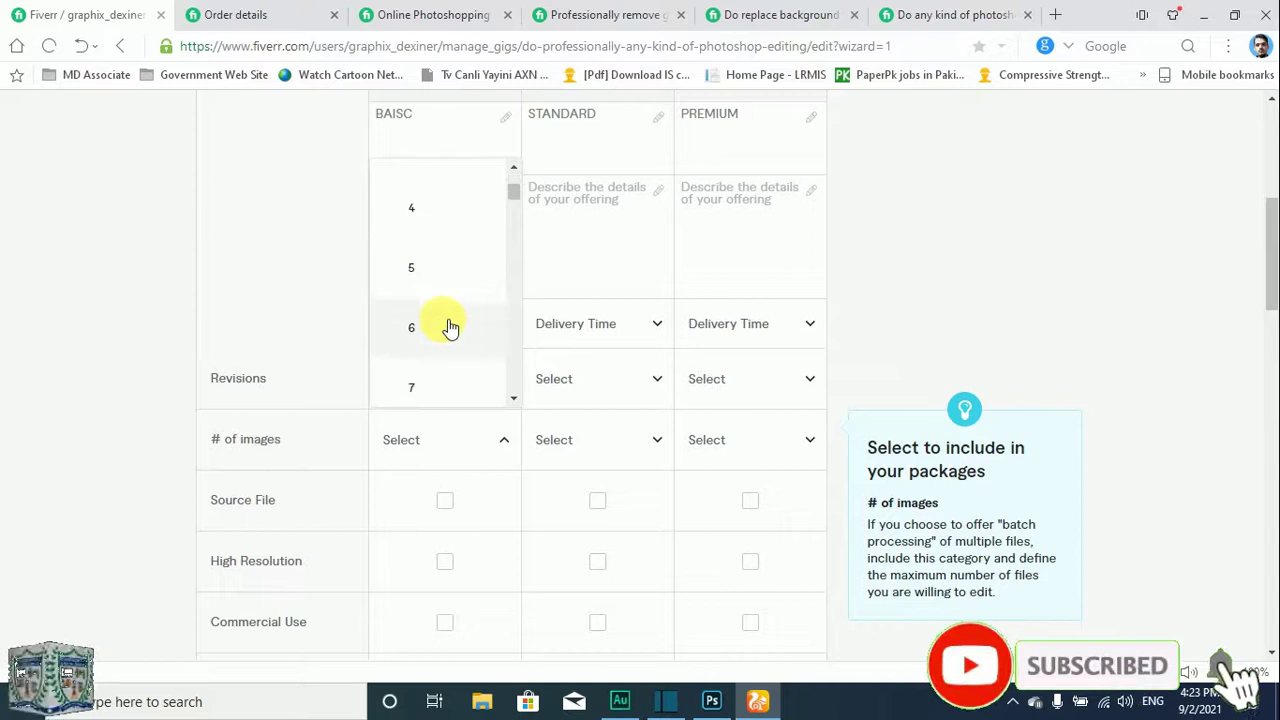
{"action": "left_click", "coordinate": [435, 318]}
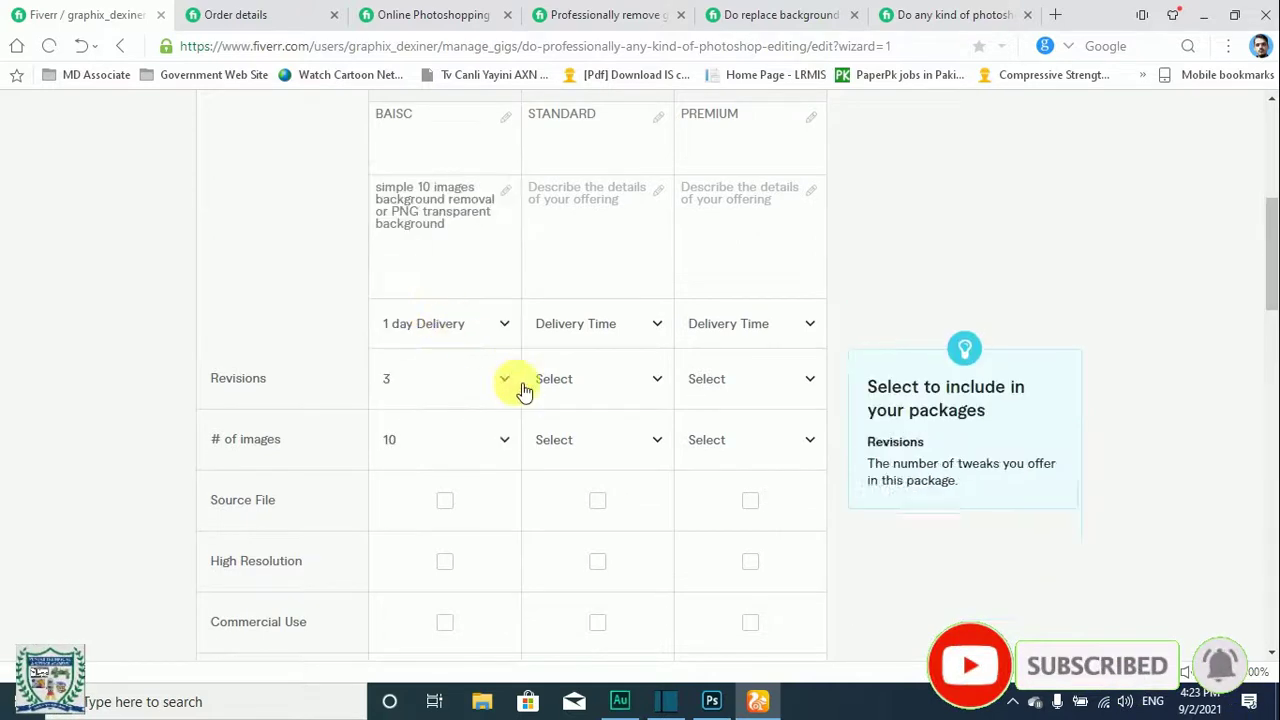
- Include High Resolution in the Basic package and set its price to $5
{"action": "scroll", "coordinate": [491, 463], "scroll_direction": "down", "scroll_amount": 3}
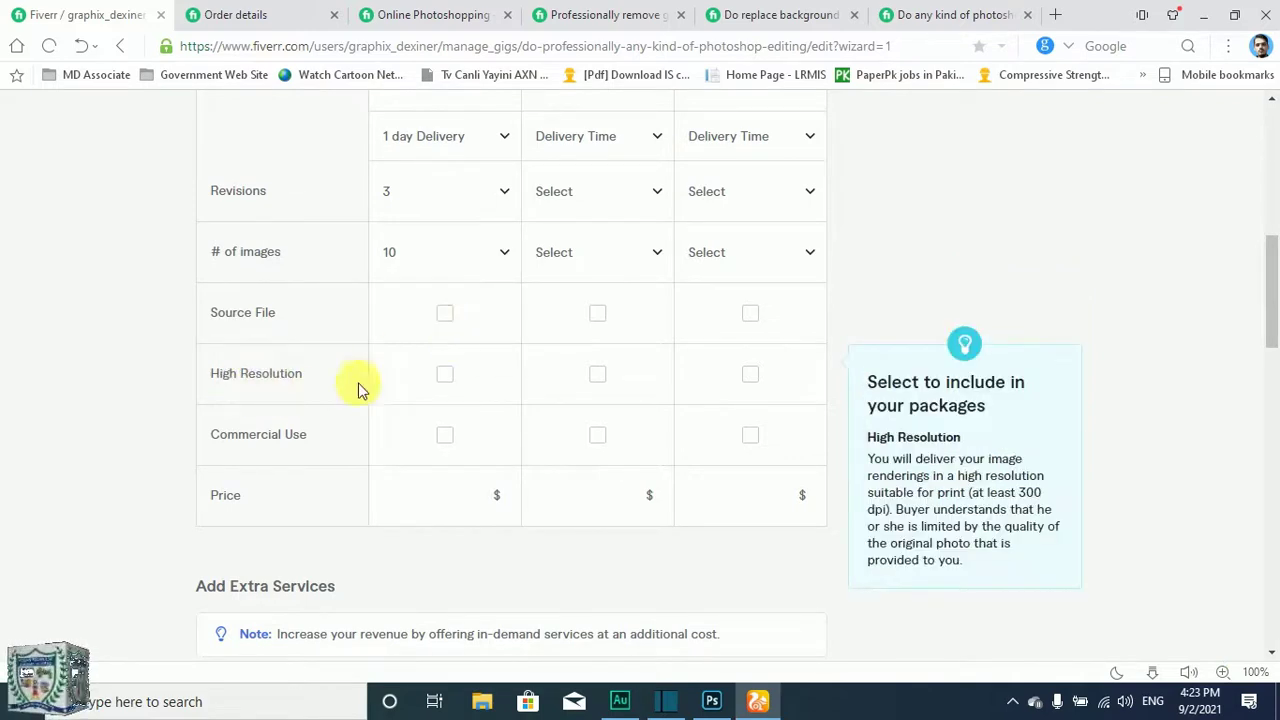
{"action": "left_click", "coordinate": [445, 375]}
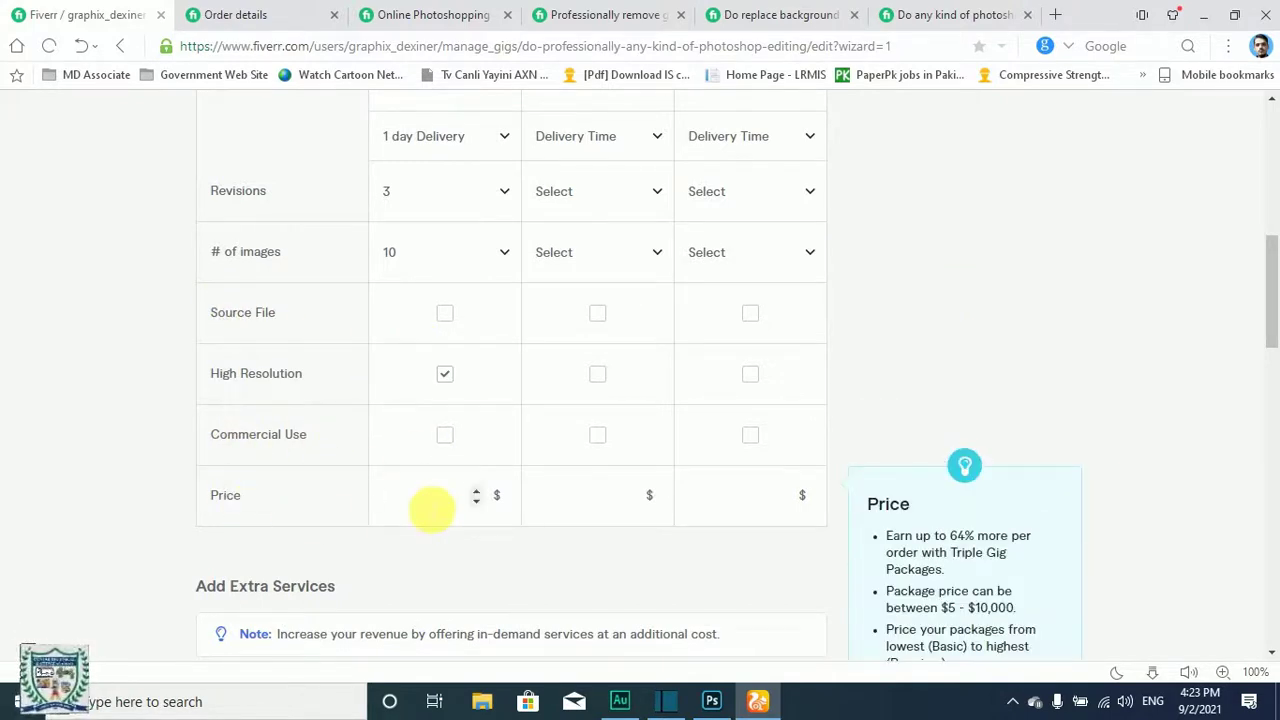
{"action": "scroll", "coordinate": [636, 441], "scroll_direction": "up", "scroll_amount": 4}
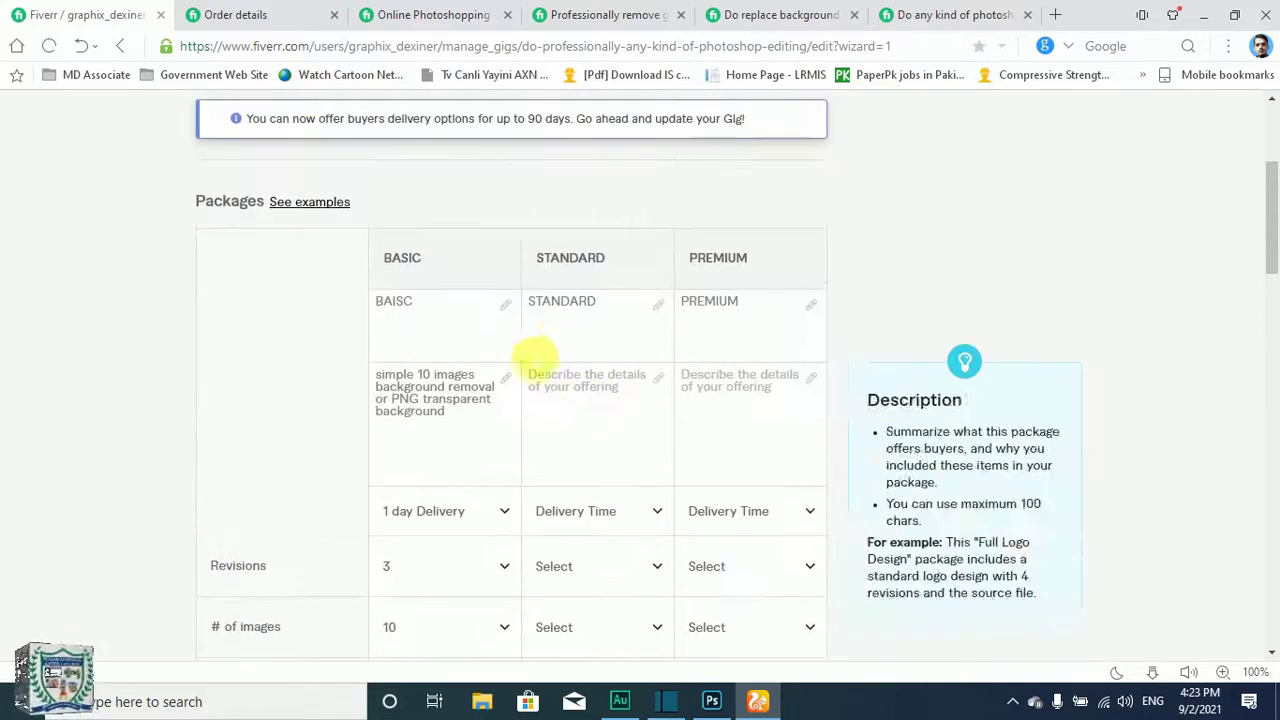
{"action": "scroll", "coordinate": [612, 420], "scroll_direction": "down", "scroll_amount": 3}
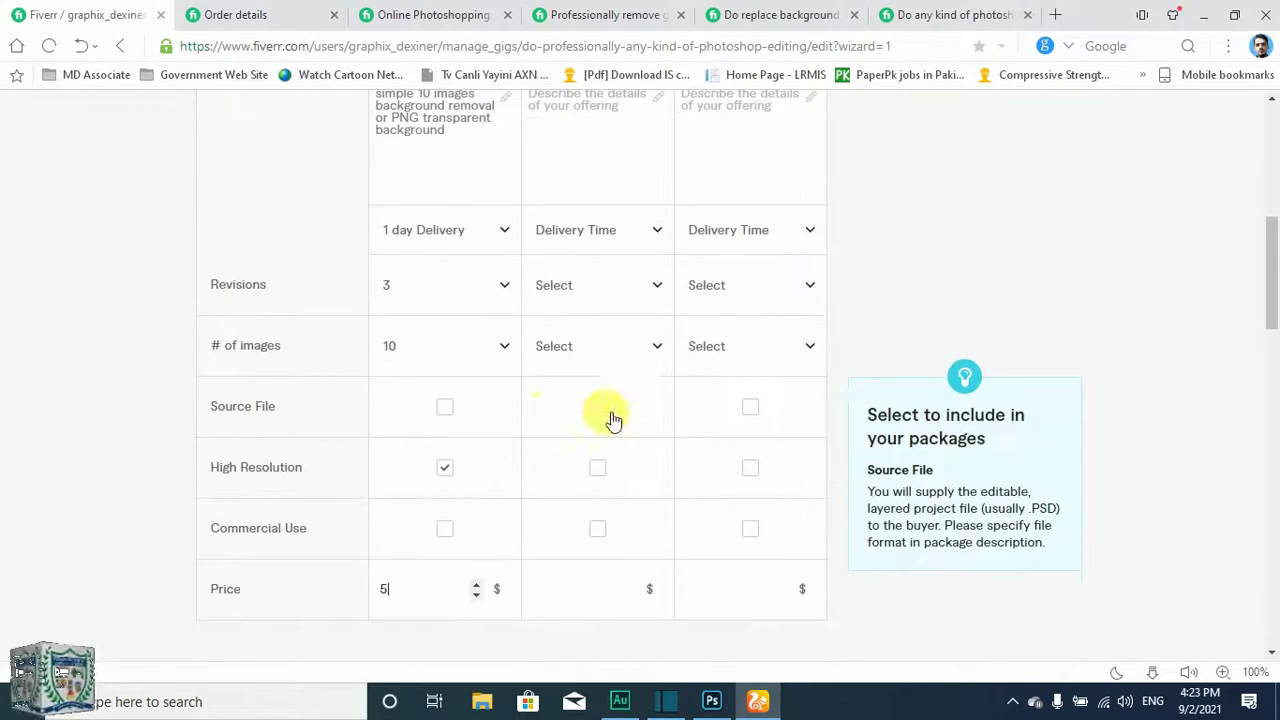
- Include High Resolution and Source File in both the Standard and Premium packages
{"action": "scroll", "coordinate": [697, 400], "scroll_direction": "down", "scroll_amount": 3}
{"action": "scroll", "coordinate": [530, 410], "scroll_direction": "up", "scroll_amount": 5}
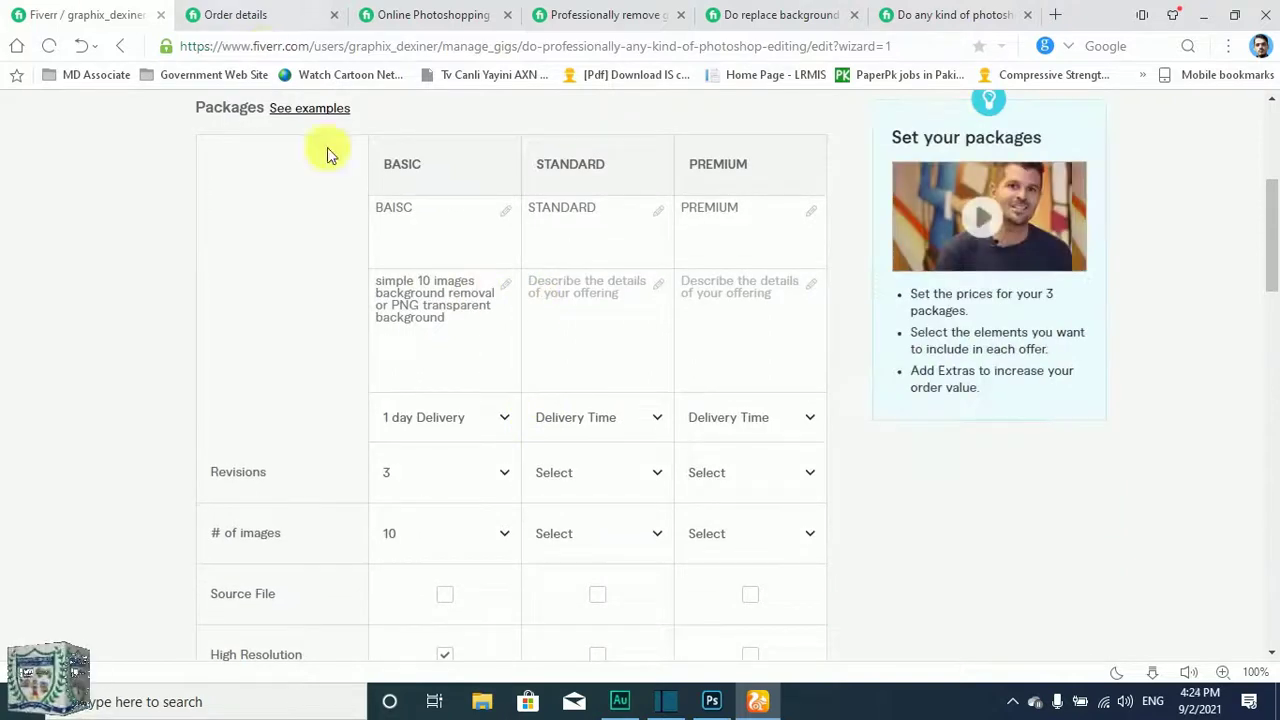
{"action": "scroll", "coordinate": [491, 334], "scroll_direction": "down", "scroll_amount": 1}
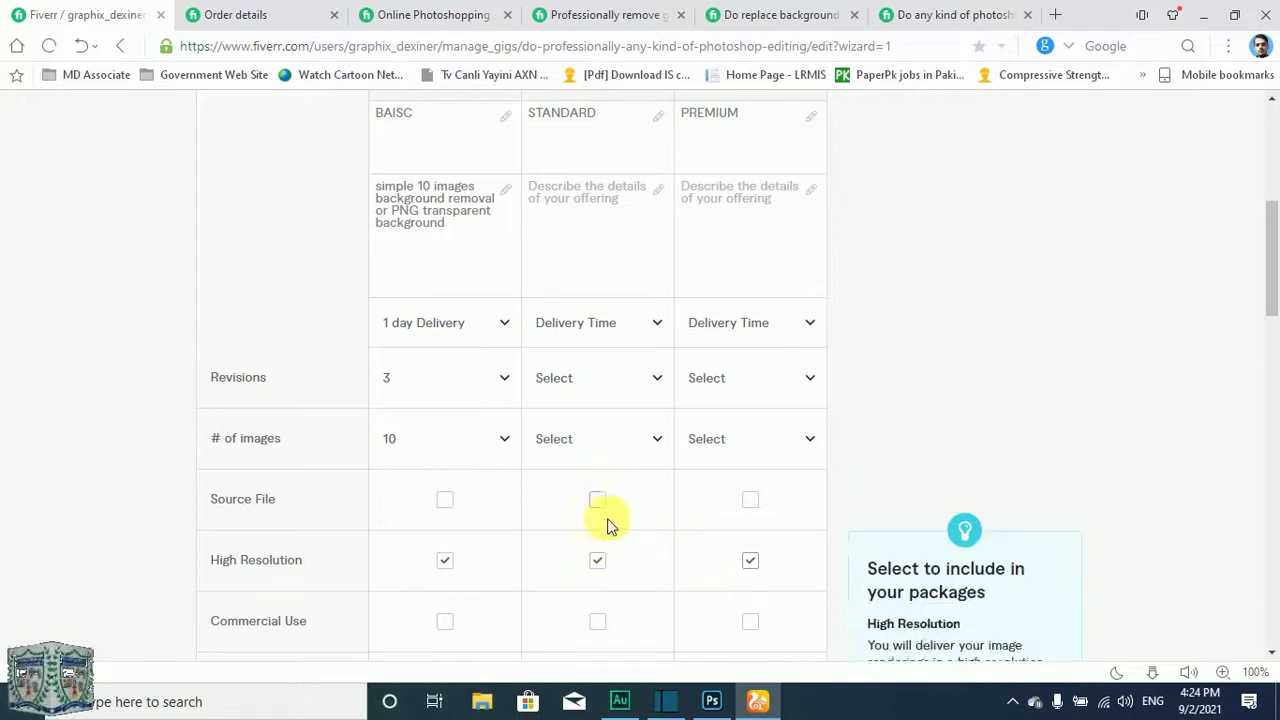
{"action": "scroll", "coordinate": [607, 498], "scroll_direction": "down", "scroll_amount": 1}
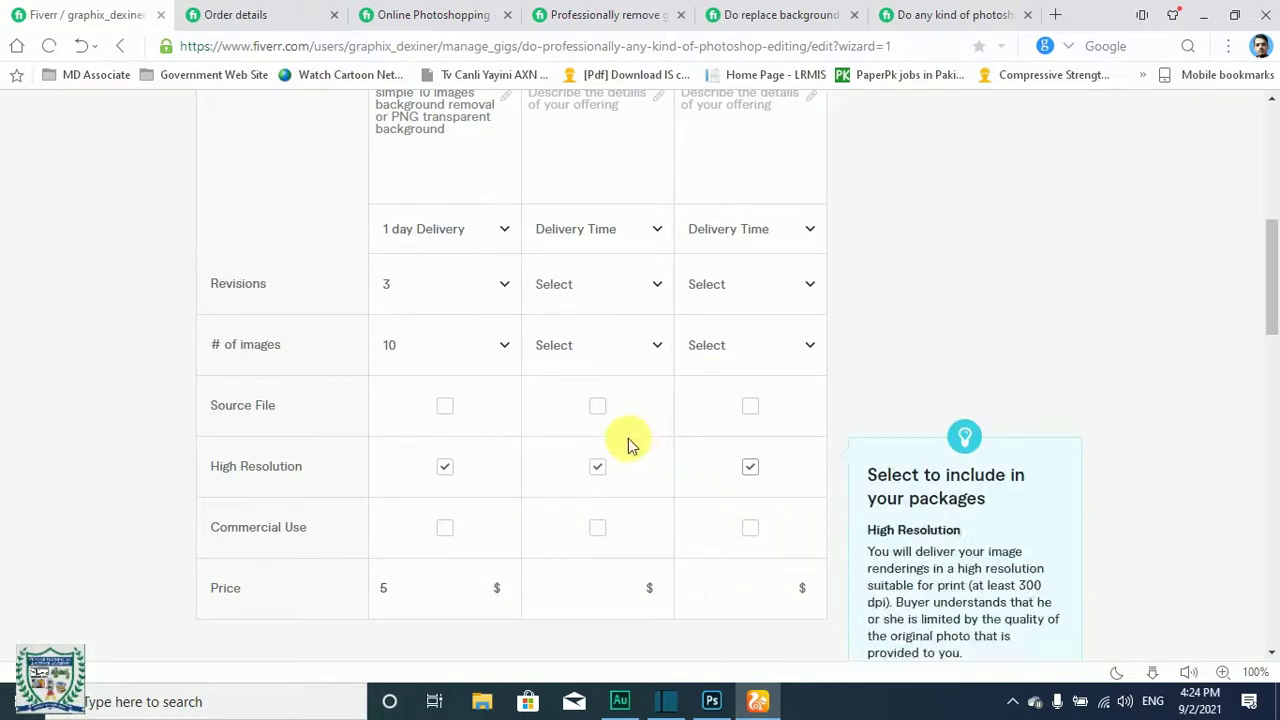
{"action": "left_click", "coordinate": [598, 406]}
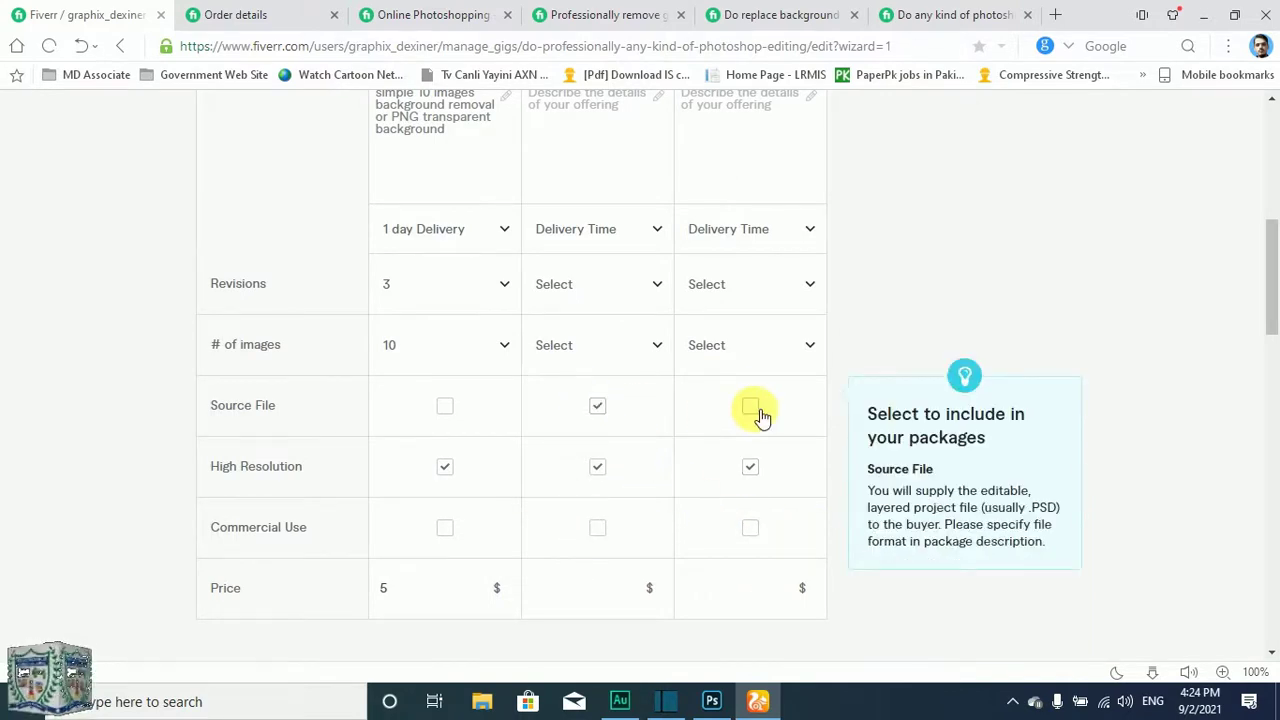
{"action": "left_click", "coordinate": [755, 410]}
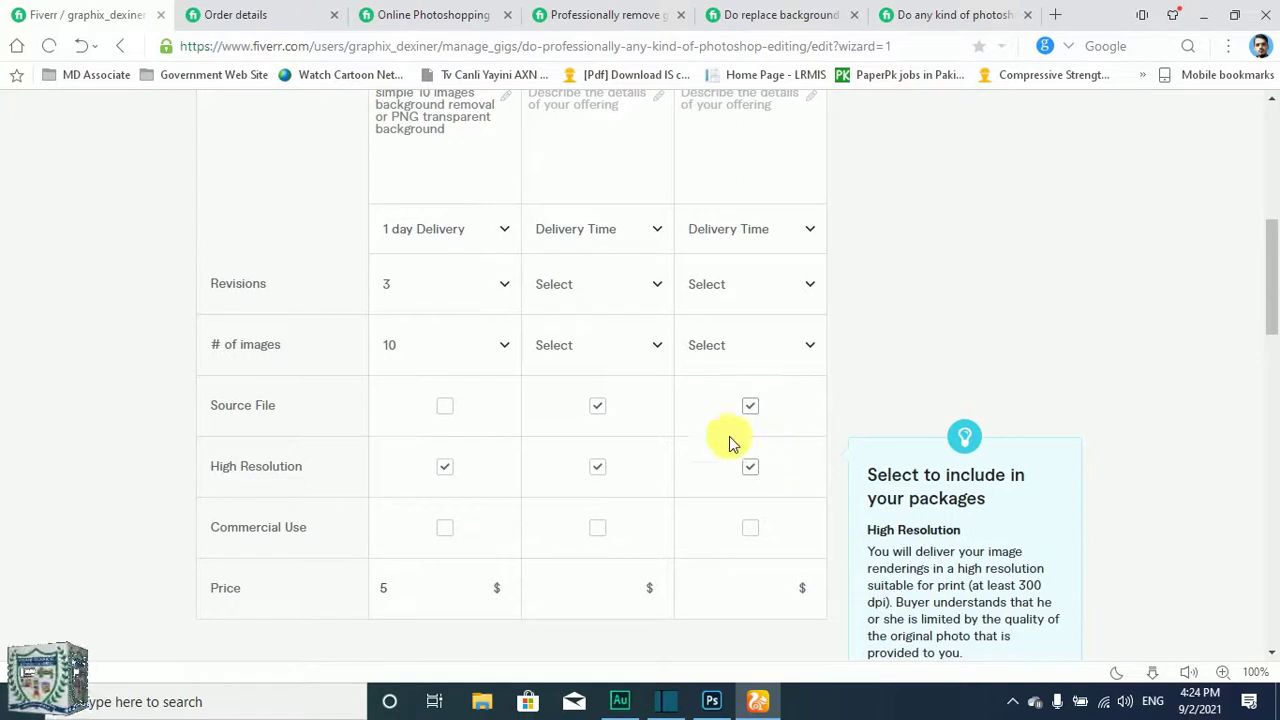
{"action": "scroll", "coordinate": [700, 445], "scroll_direction": "up", "scroll_amount": 1}
{"action": "scroll", "coordinate": [420, 450], "scroll_direction": "up", "scroll_amount": 1}
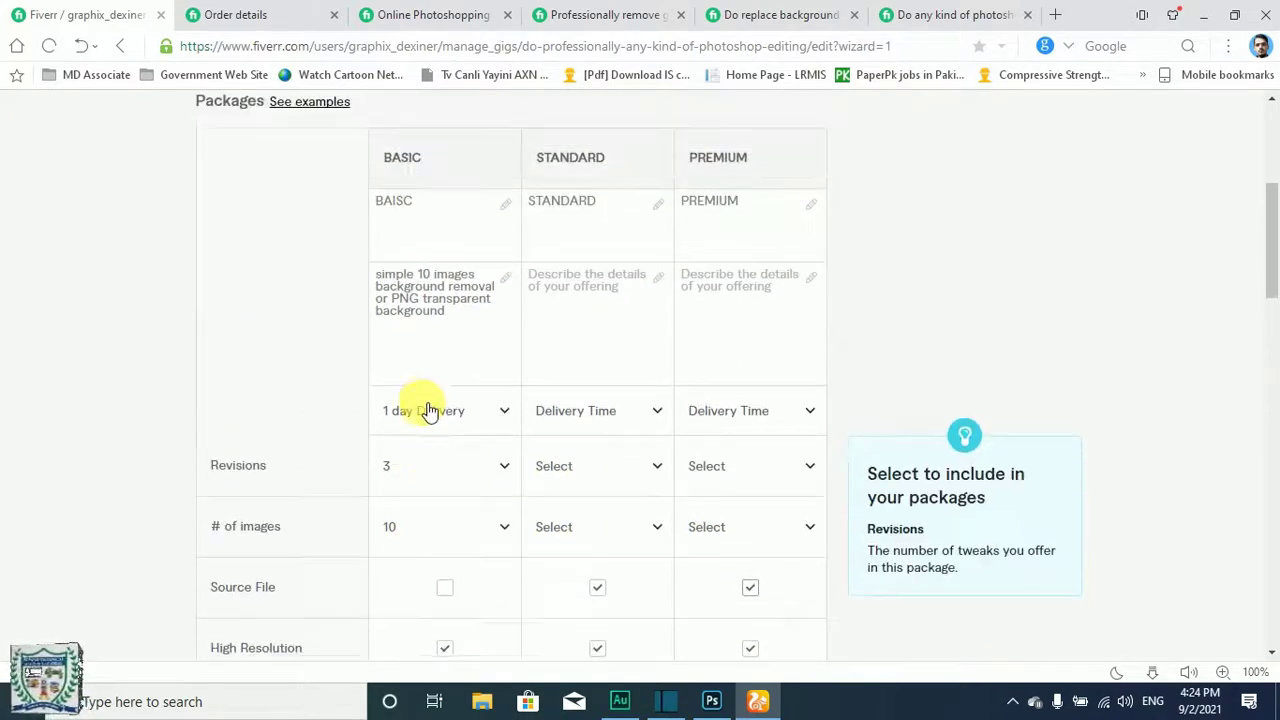
{"action": "scroll", "coordinate": [410, 470], "scroll_direction": "down", "scroll_amount": 1}
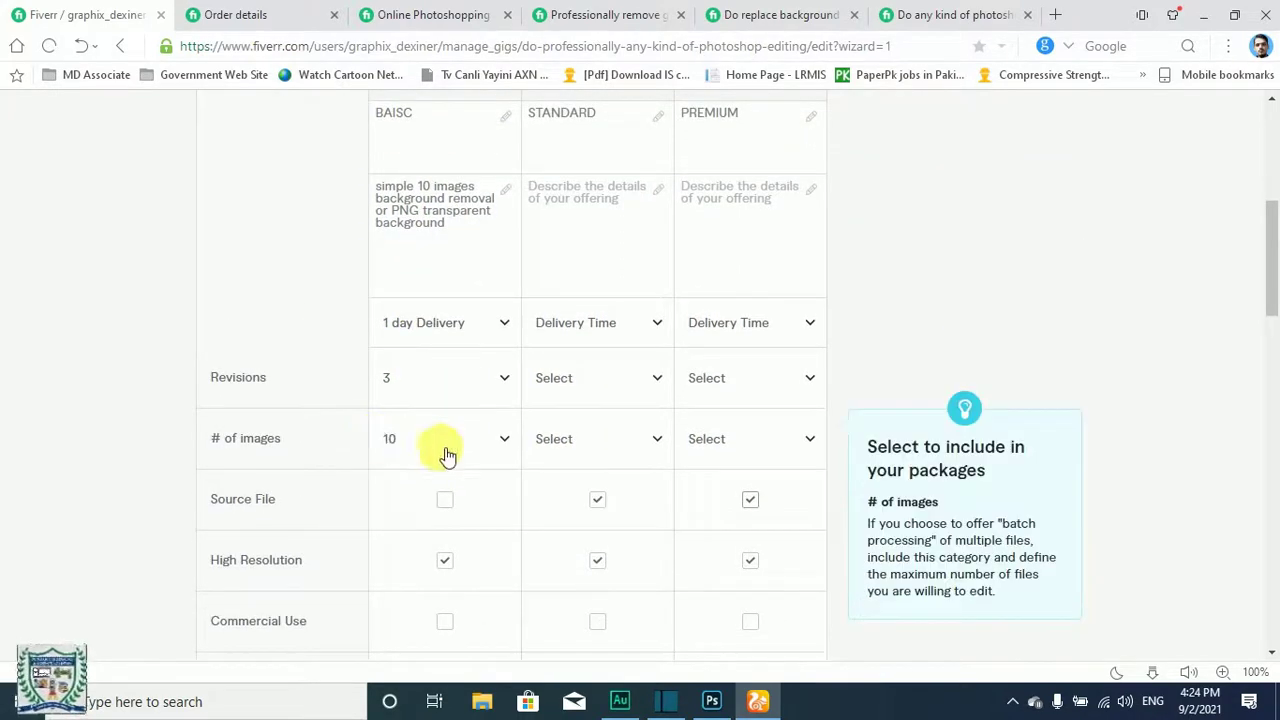
{"action": "left_click", "coordinate": [581, 448]}
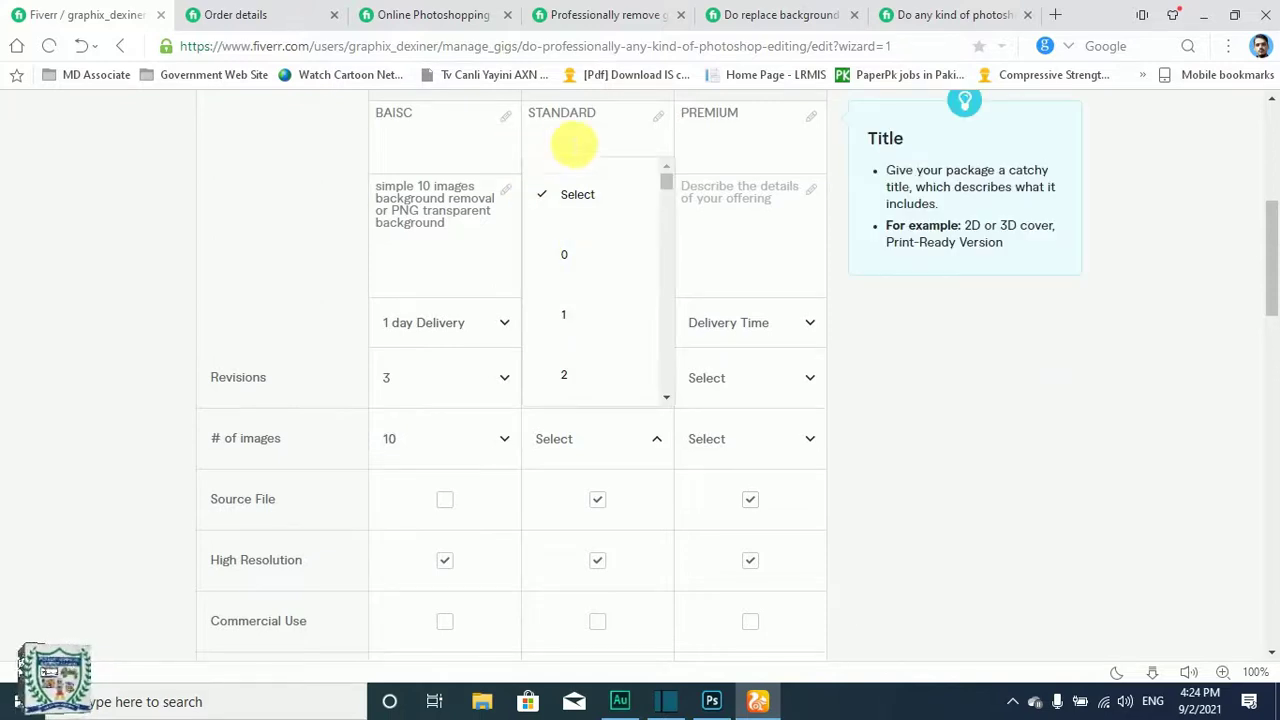
{"action": "left_click", "coordinate": [568, 110]}
- Go back from the order page to the competing background-removal gig and compare its Basic and Standard packages with the gig being edited
{"action": "left_click", "coordinate": [215, 14]}
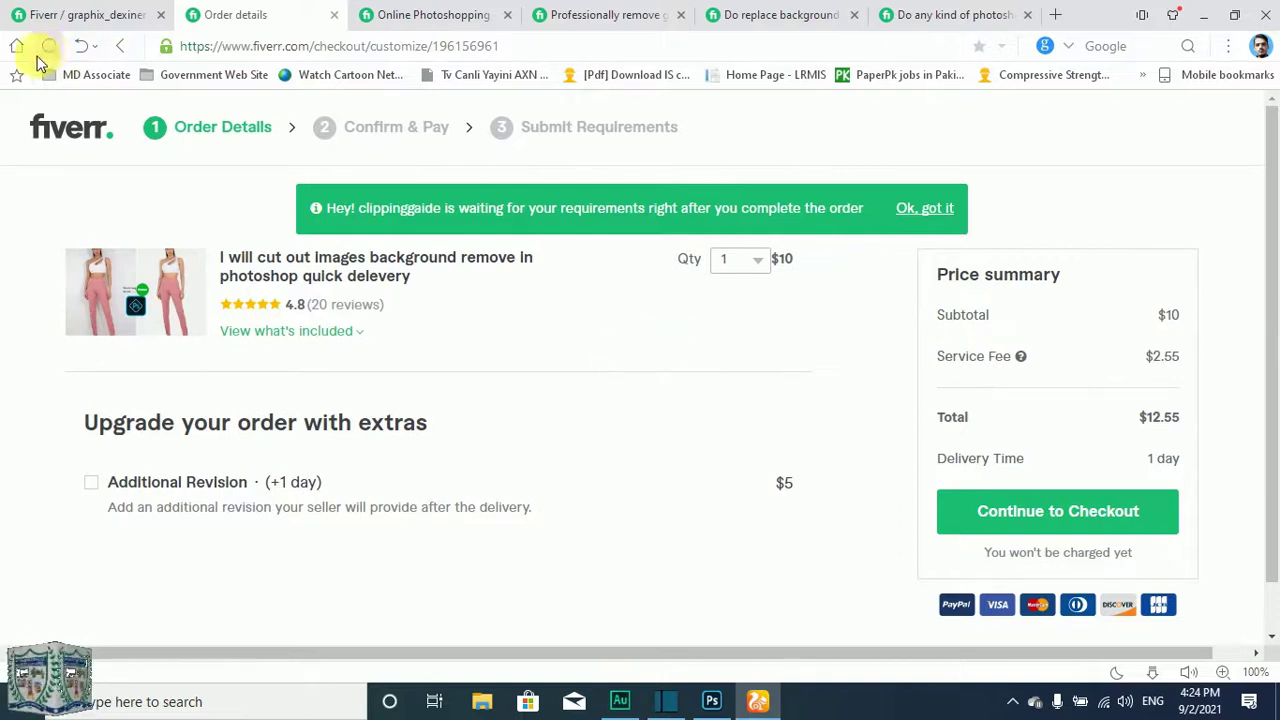
{"action": "left_click", "coordinate": [119, 46]}
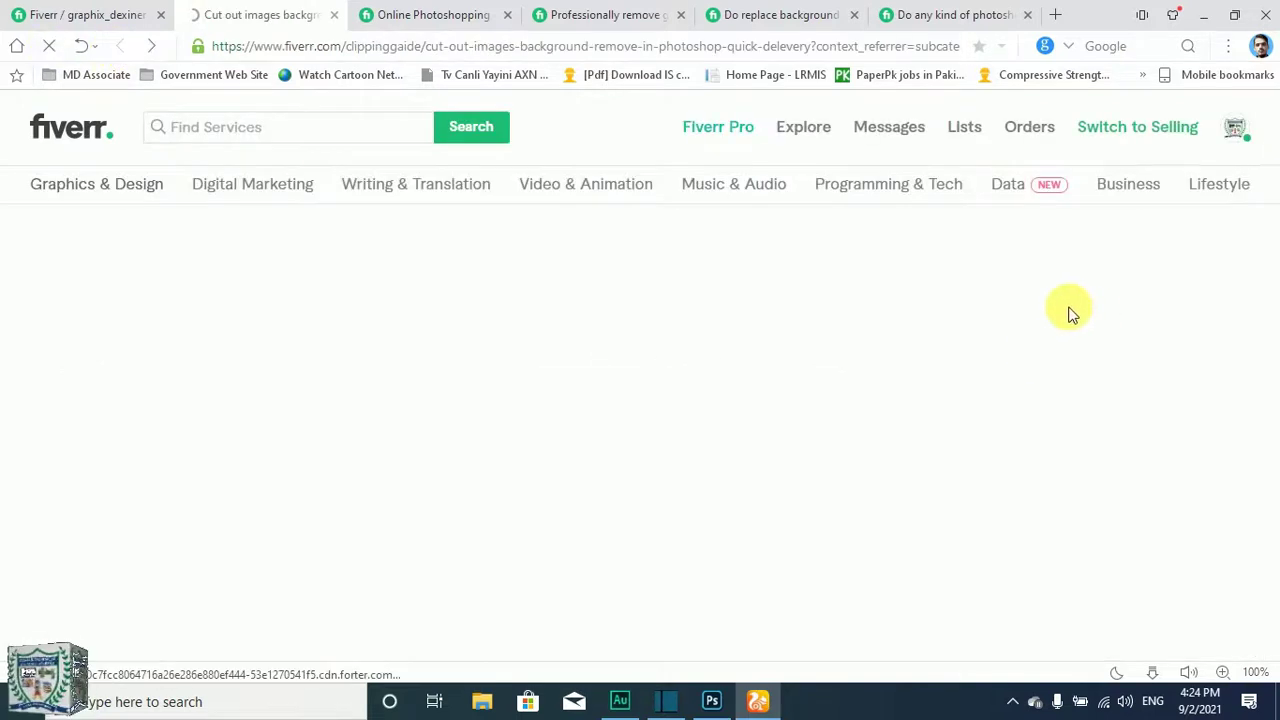
{"action": "scroll", "coordinate": [1019, 370], "scroll_direction": "up", "scroll_amount": 3}
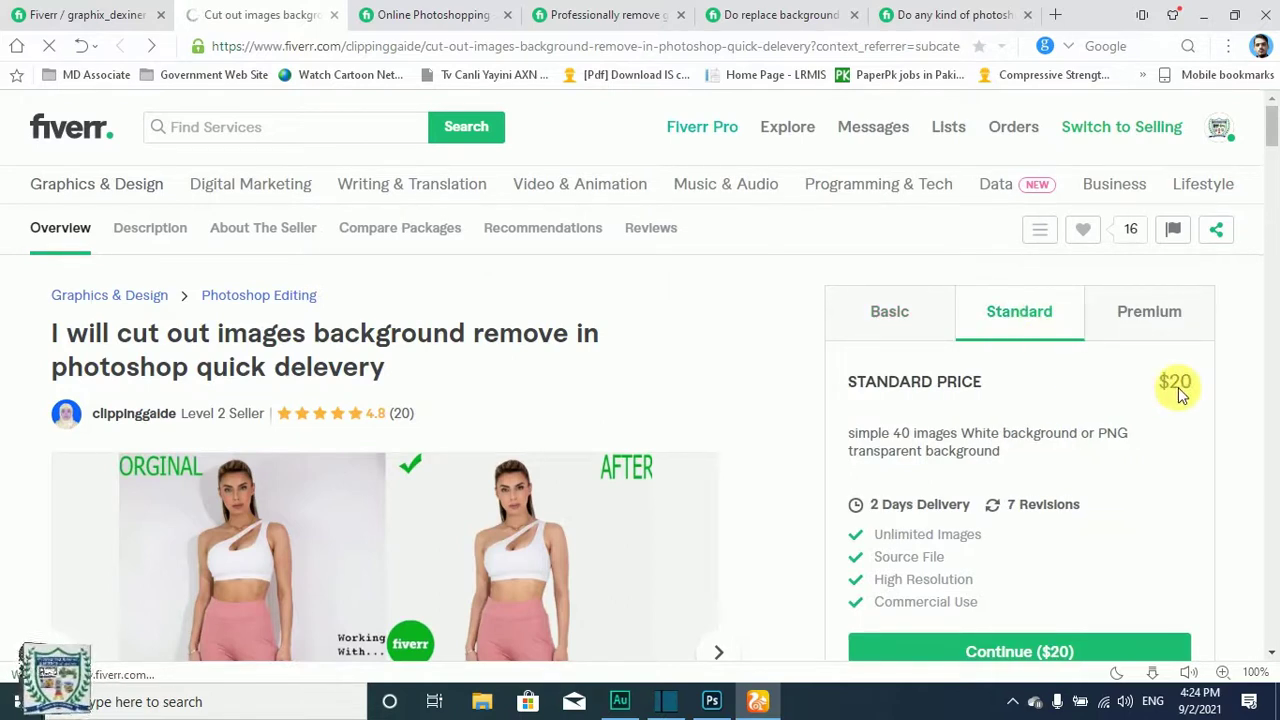
{"action": "scroll", "coordinate": [1143, 377], "scroll_direction": "down", "scroll_amount": 1}
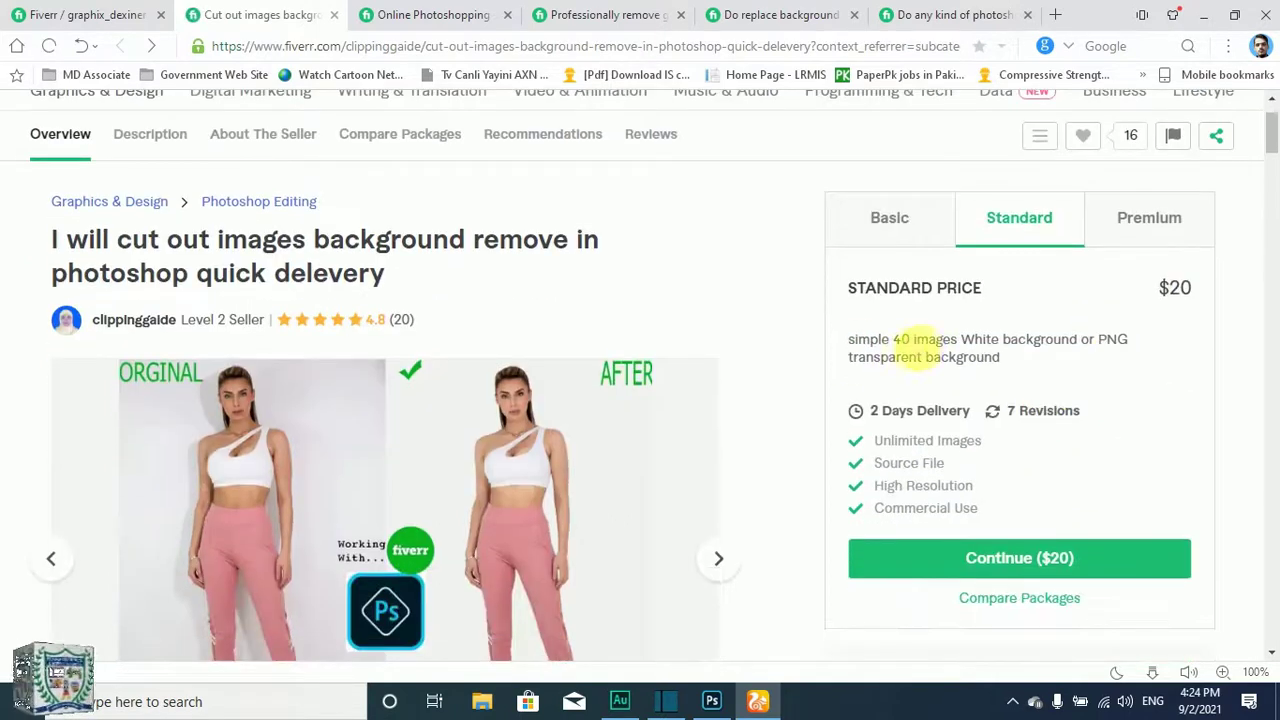
{"action": "left_click", "coordinate": [889, 218]}
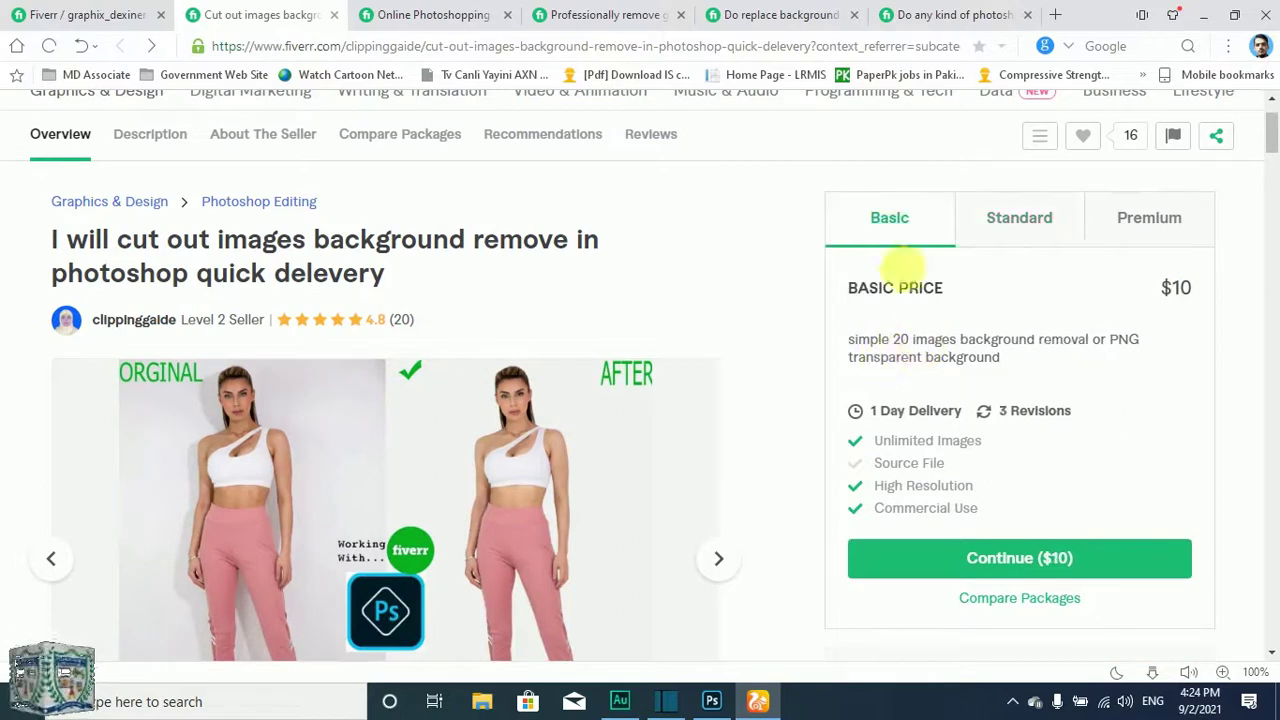
{"action": "left_click", "coordinate": [995, 240]}
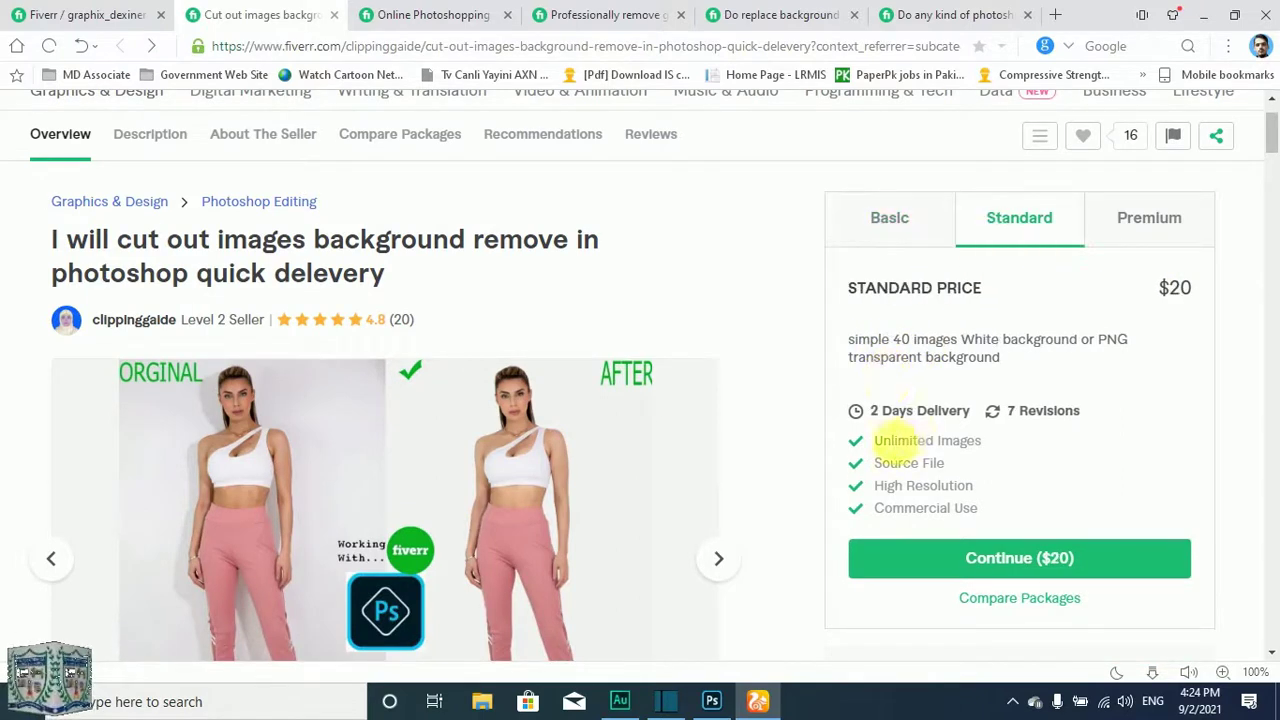
{"action": "left_click", "coordinate": [447, 12]}
{"action": "left_click", "coordinate": [70, 8]}
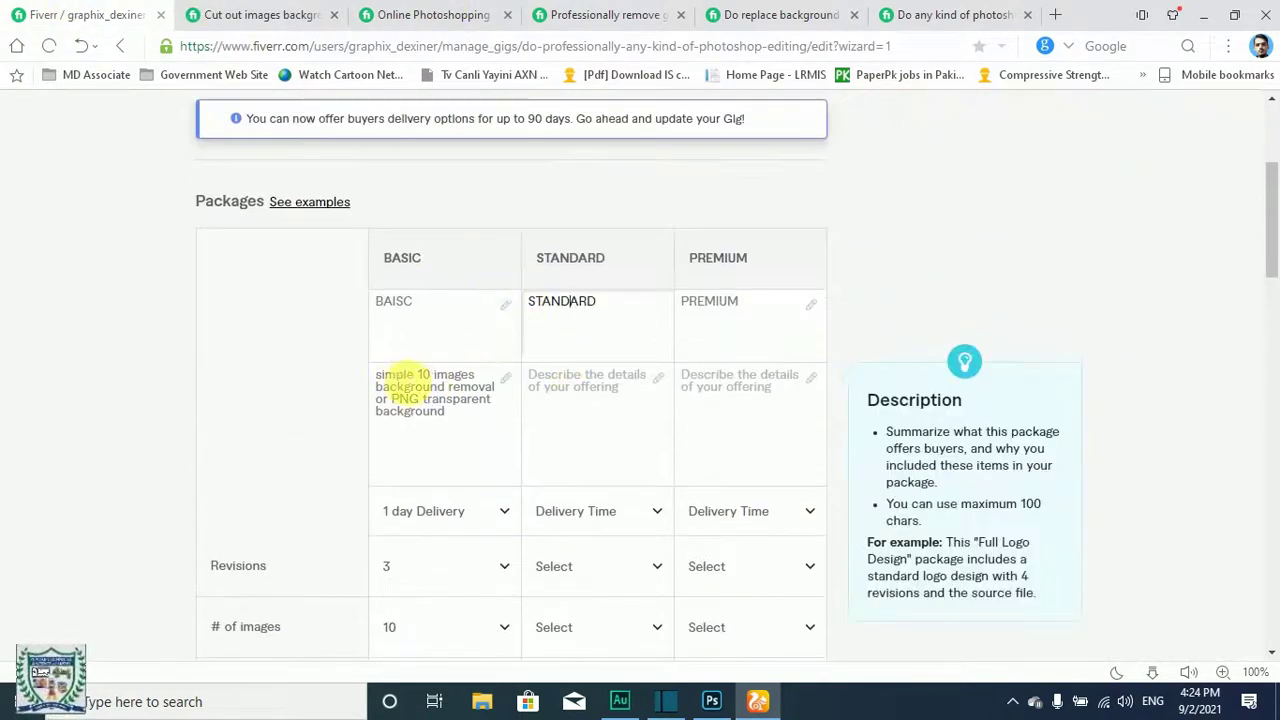
{"action": "left_click", "coordinate": [252, 14]}
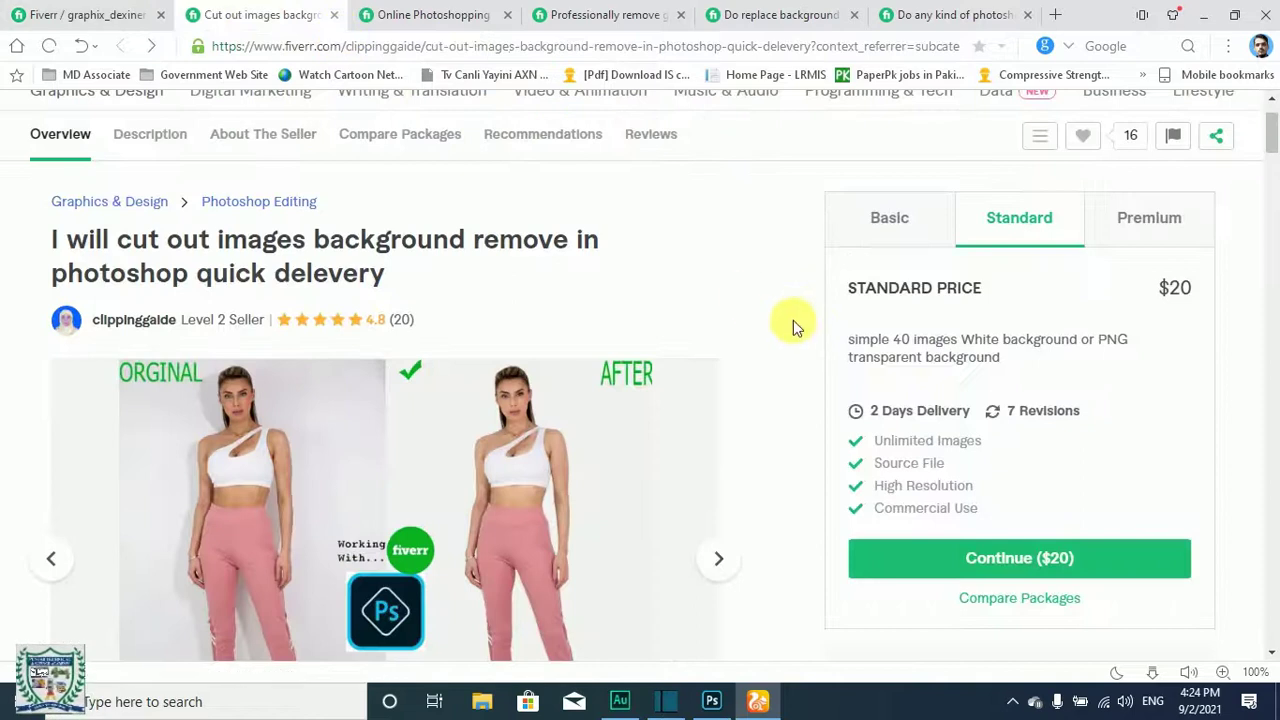
{"action": "left_click", "coordinate": [70, 12]}
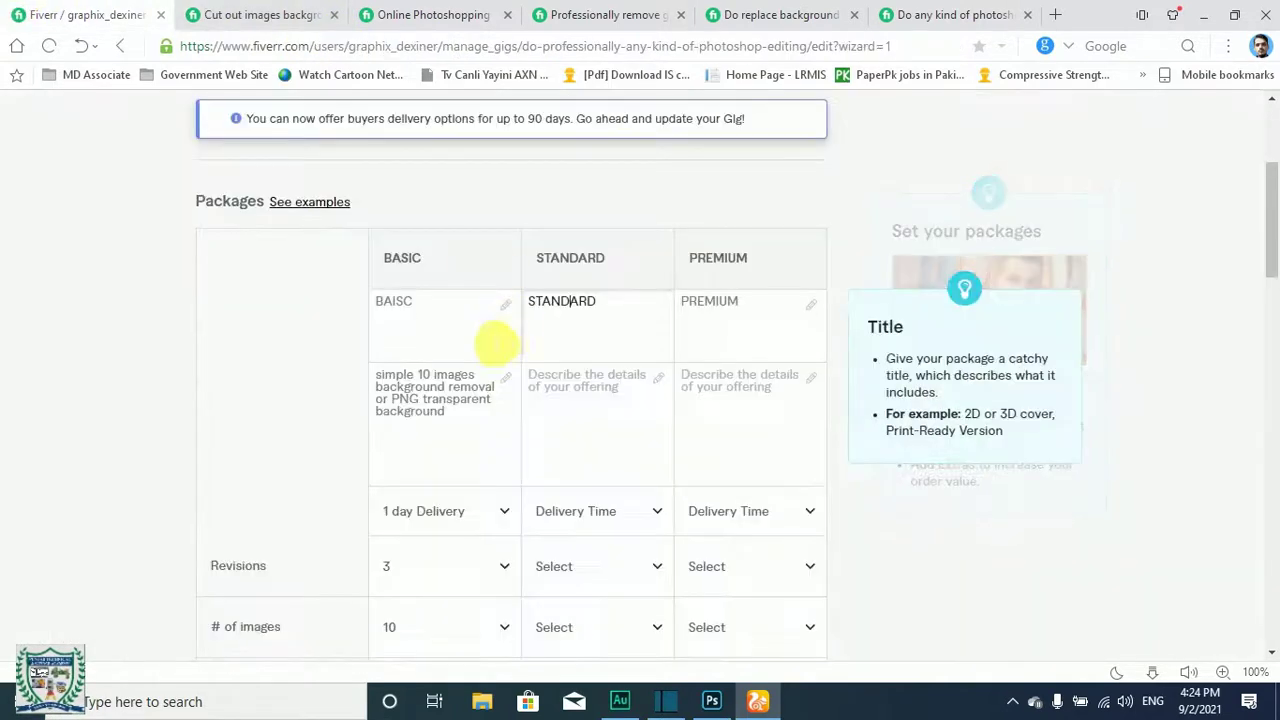
- Copy the Basic package's description into the Standard package and change its image count to 20
{"action": "left_click_drag", "start_coordinate": [377, 376], "coordinate": [476, 437]}
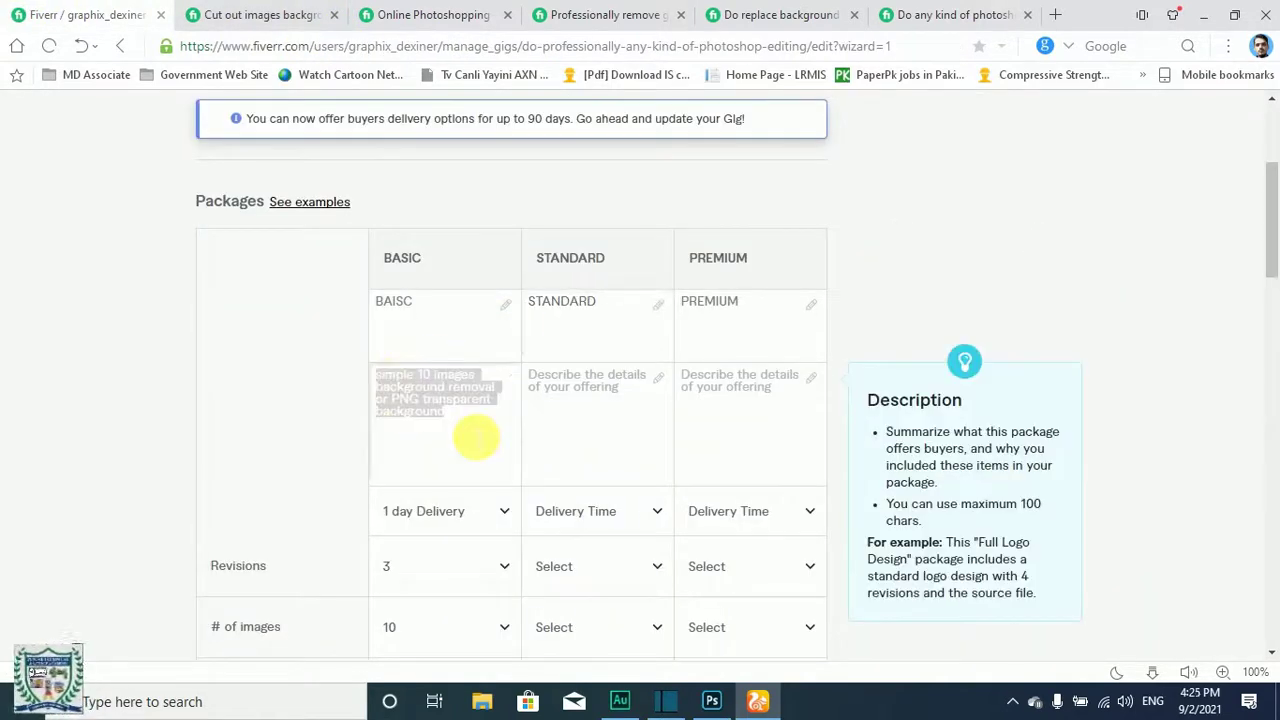
{"action": "key", "text": "ctrl+c"}
{"action": "left_click", "coordinate": [597, 403]}
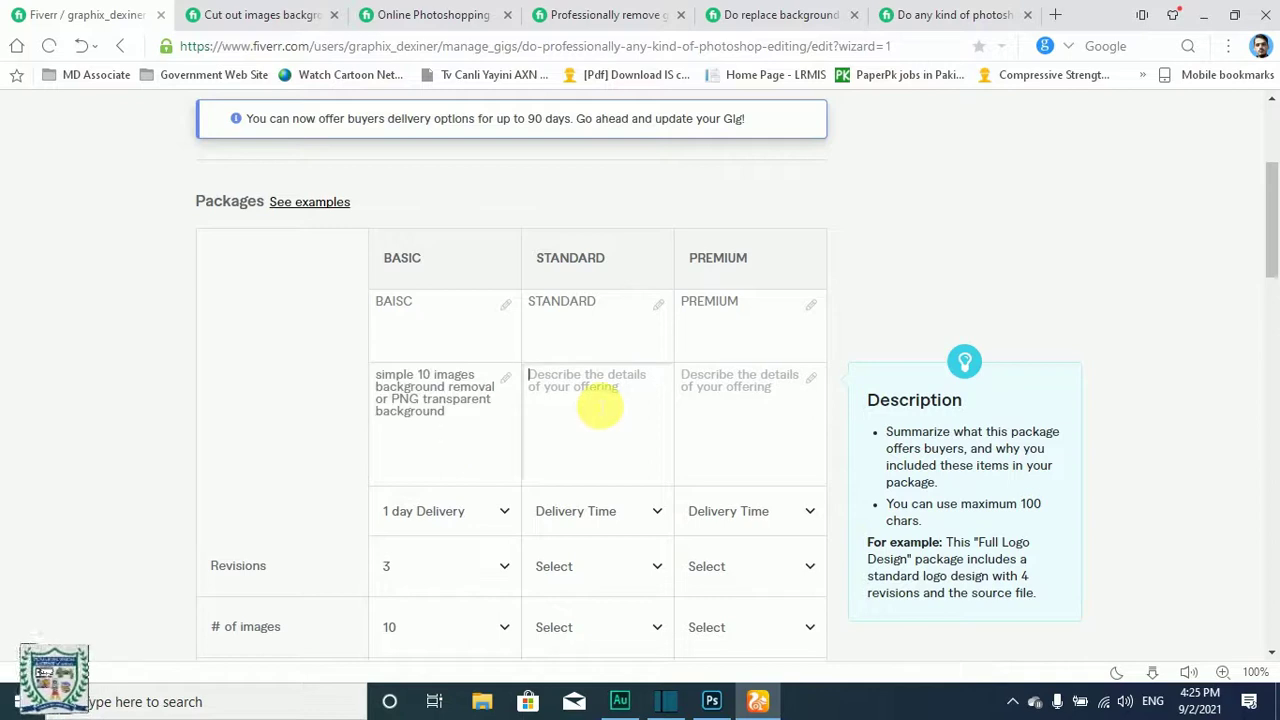
{"action": "key", "text": "ctrl+v"}
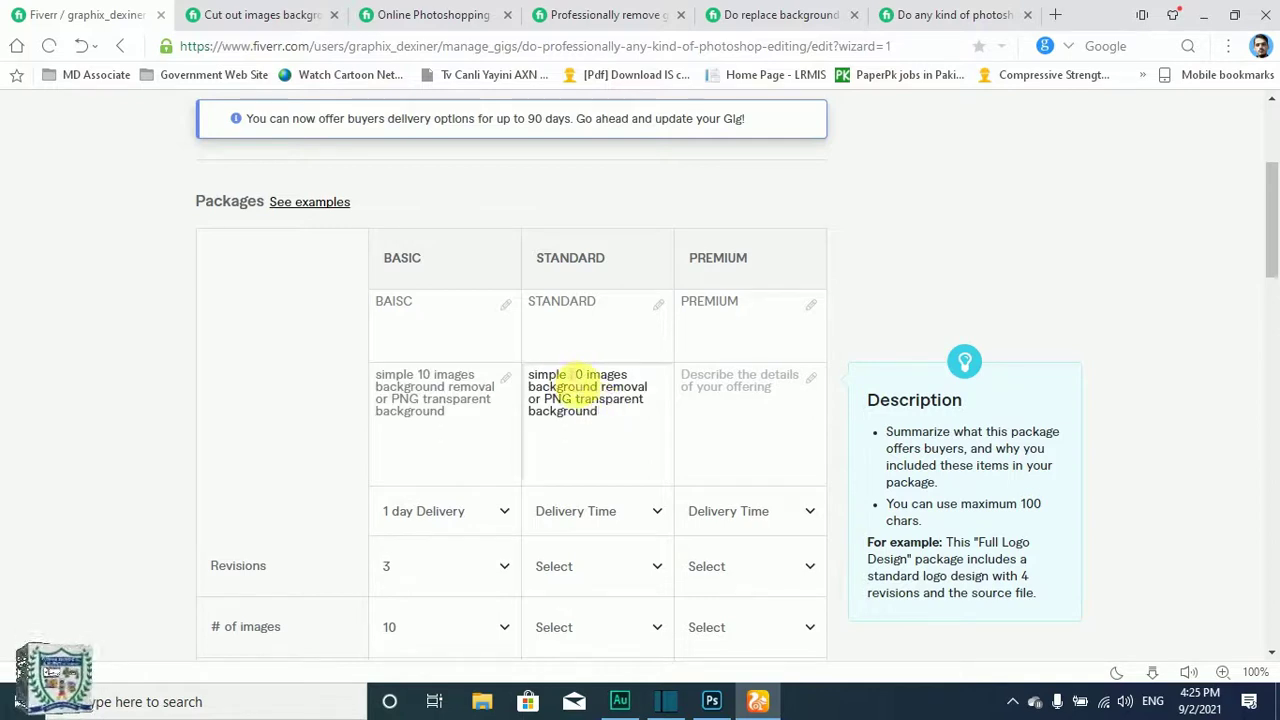
{"action": "type", "text": "2"}
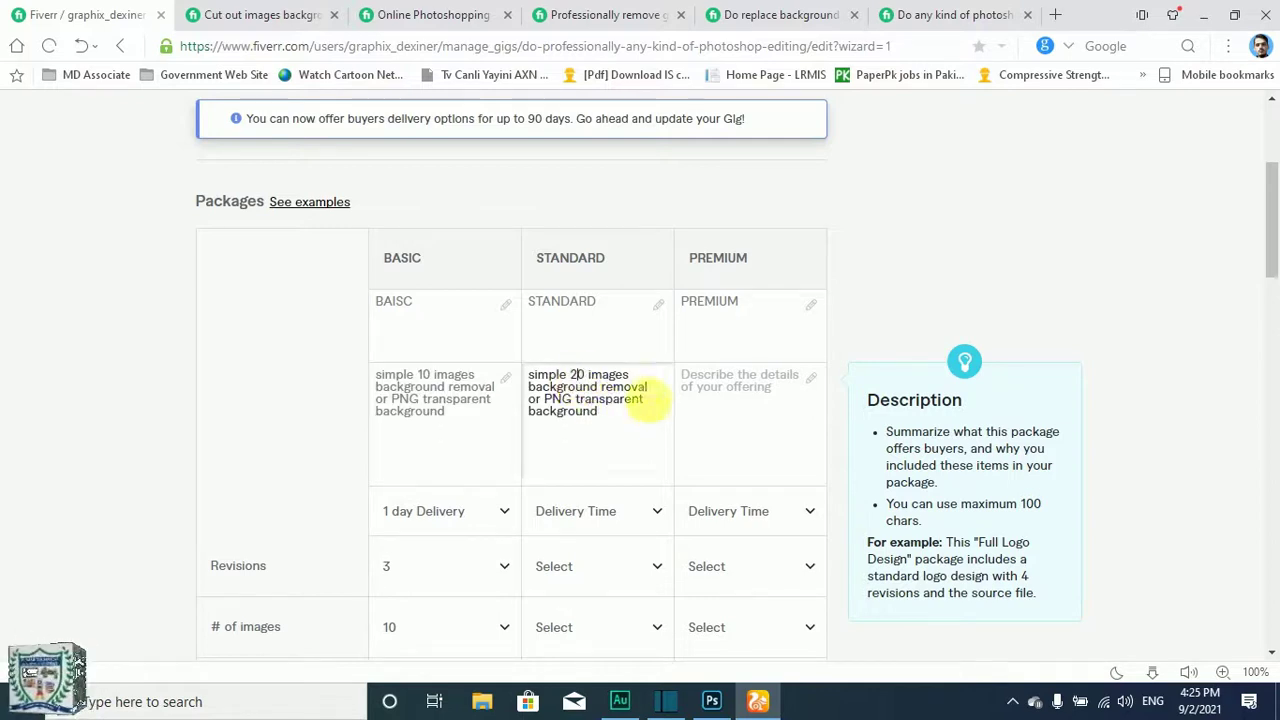
- Set the Standard package's delivery time to 2 days
{"action": "left_click", "coordinate": [600, 511]}
{"action": "left_click", "coordinate": [598, 380]}
{"action": "scroll", "coordinate": [600, 380], "scroll_direction": "down", "scroll_amount": 2}
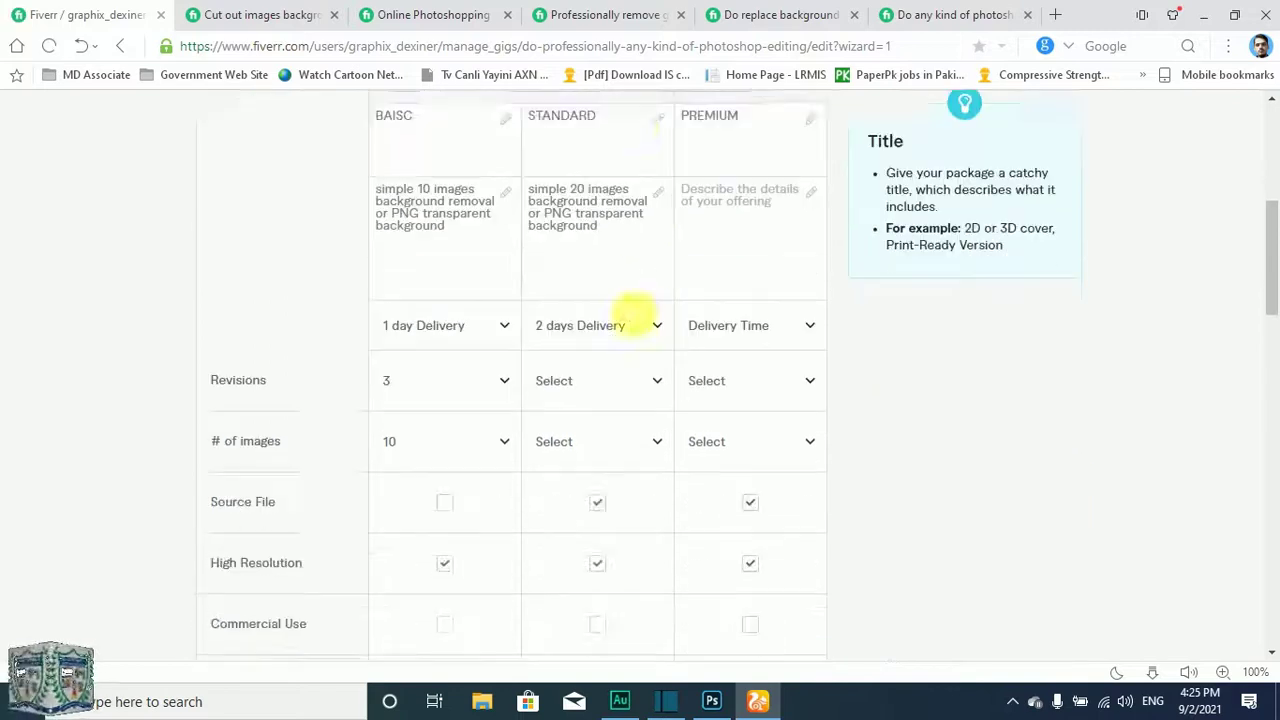
- Check the competing gig's Standard package and set the edited gig's Standard revisions to 7
{"action": "left_click", "coordinate": [240, 12]}
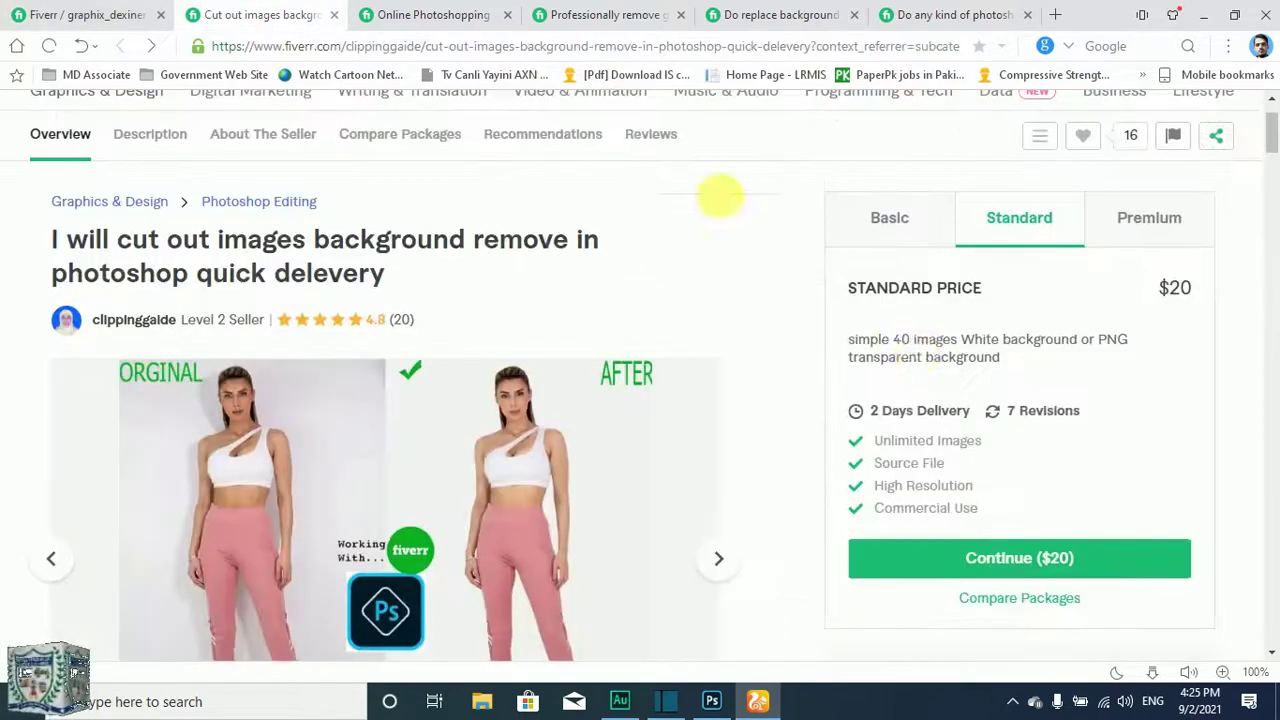
{"action": "left_click", "coordinate": [118, 10]}
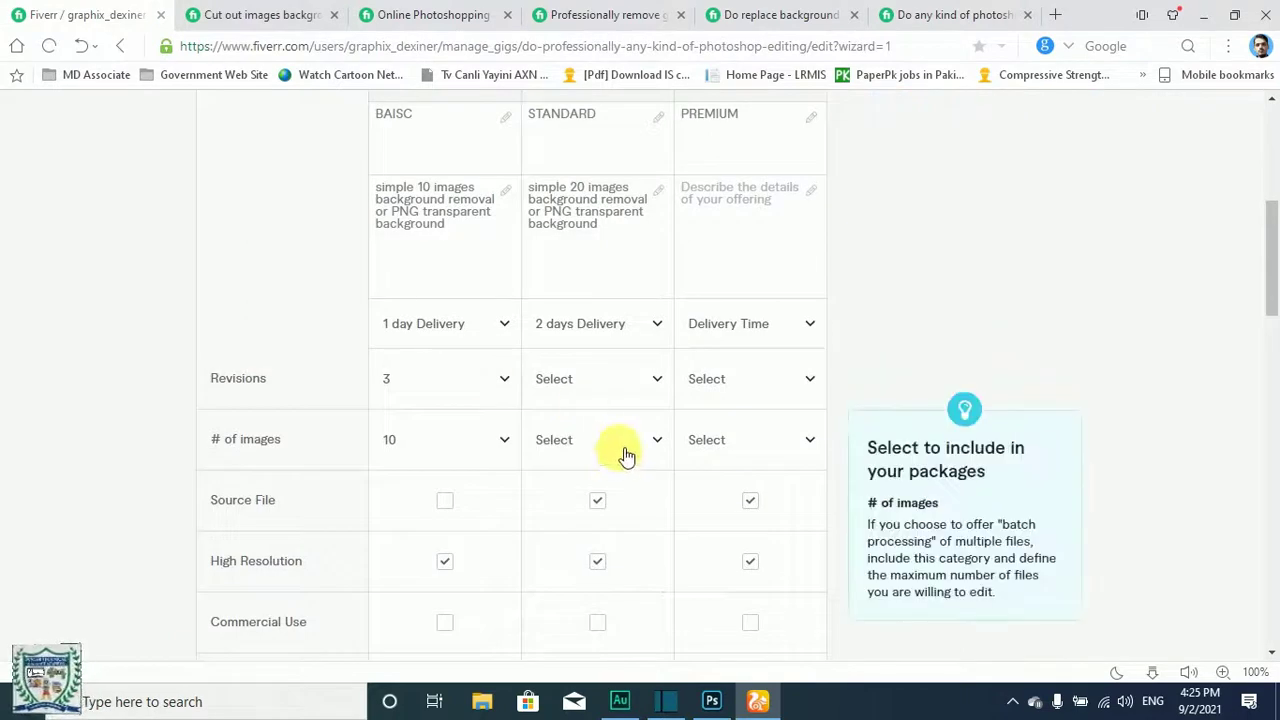
{"action": "left_click", "coordinate": [628, 395]}
{"action": "scroll", "coordinate": [575, 560], "scroll_direction": "down", "scroll_amount": 3}
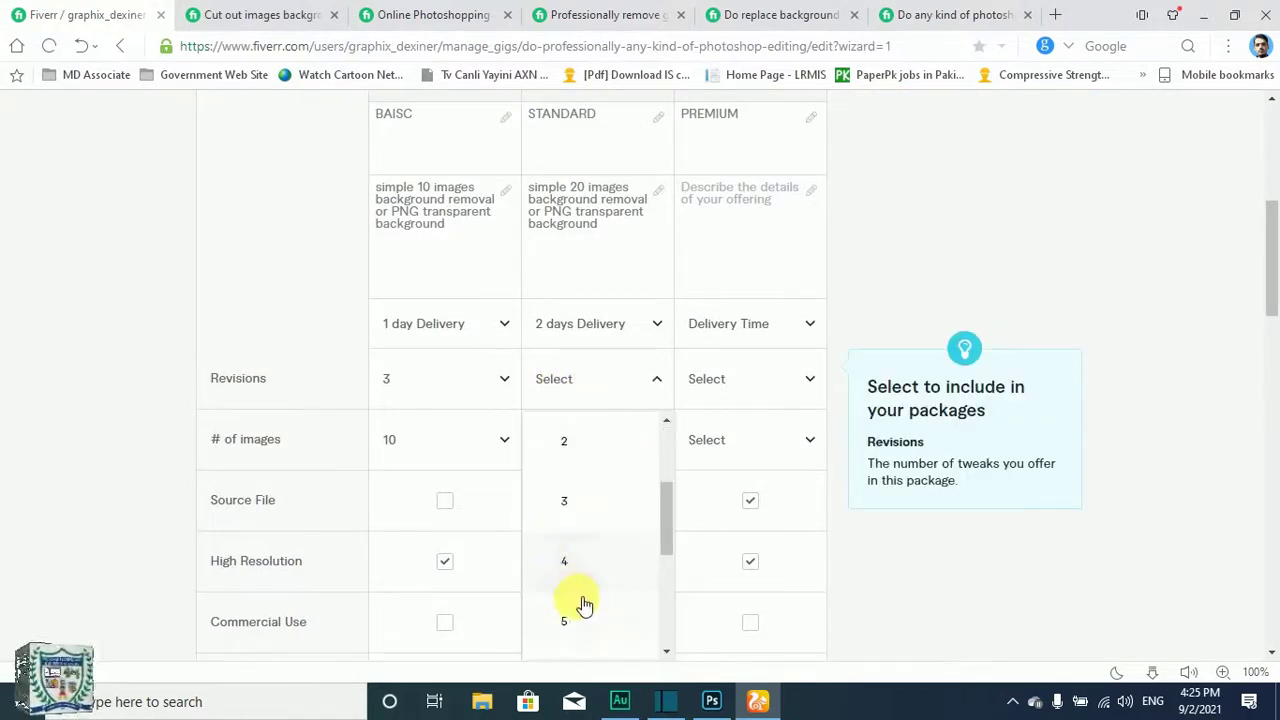
{"action": "left_click", "coordinate": [571, 556]}
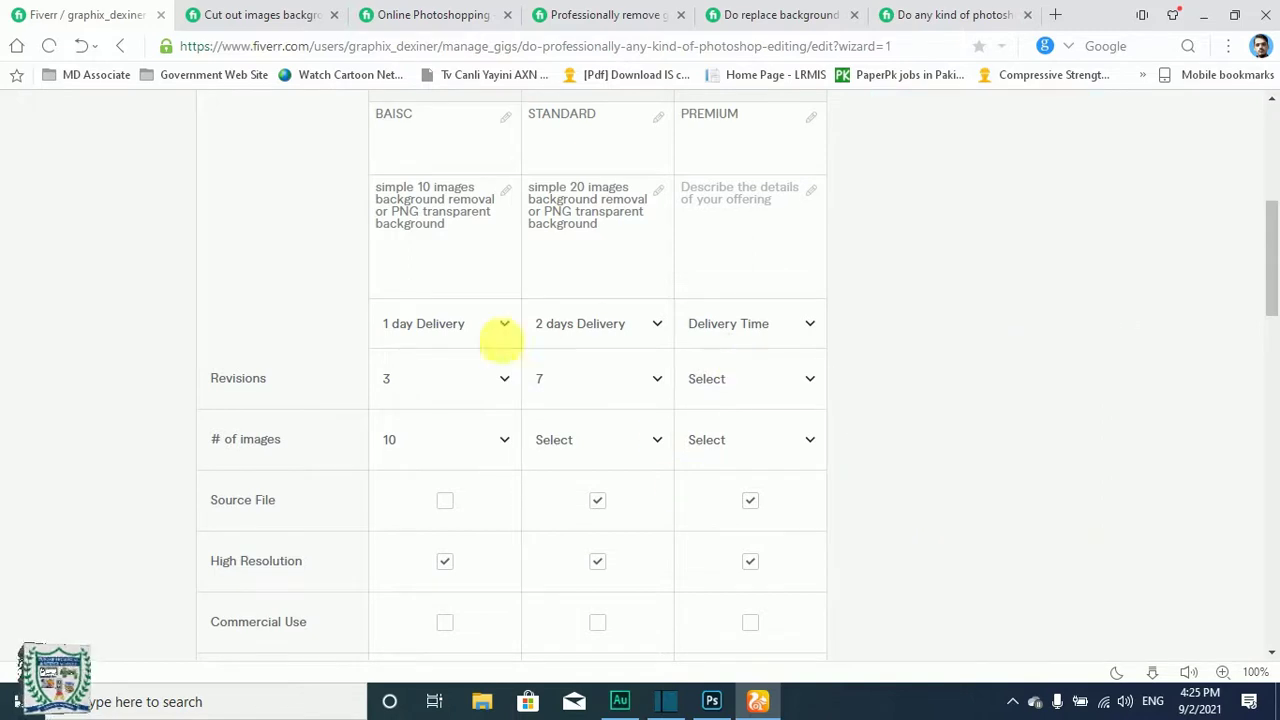
- Set the Standard package's number of images to 20
{"action": "left_click", "coordinate": [540, 370]}
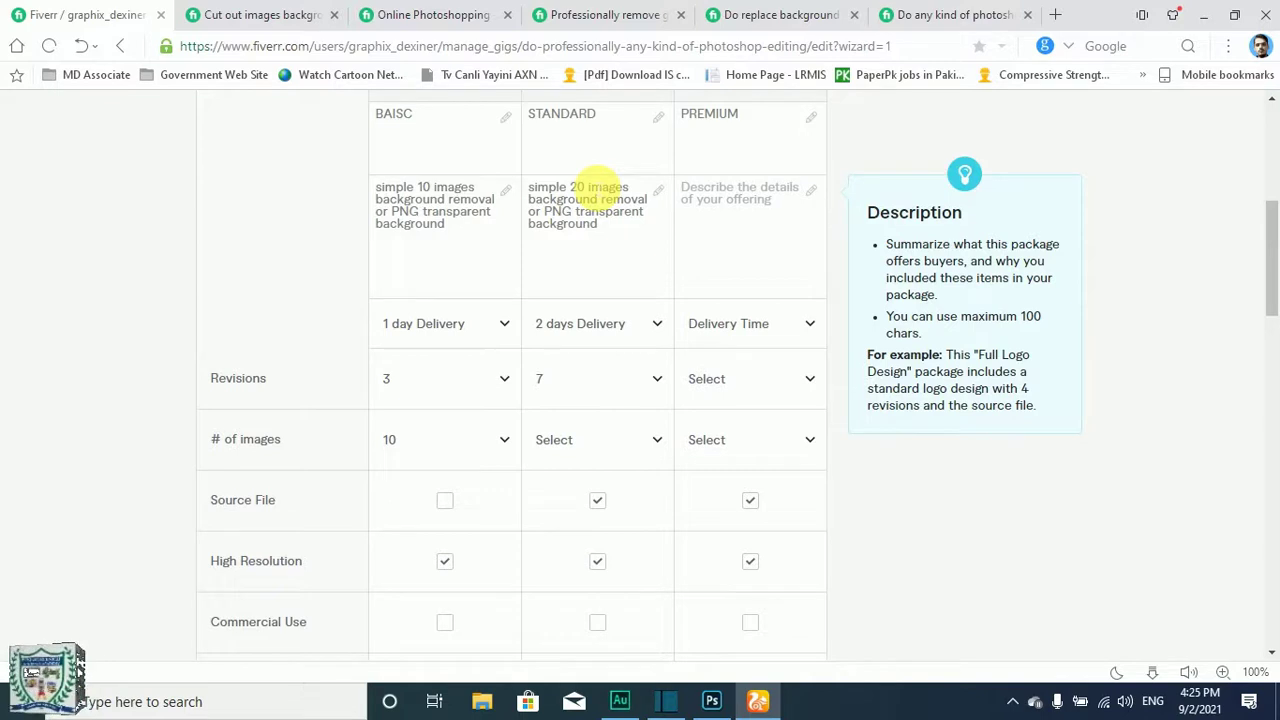
{"action": "left_click", "coordinate": [533, 382]}
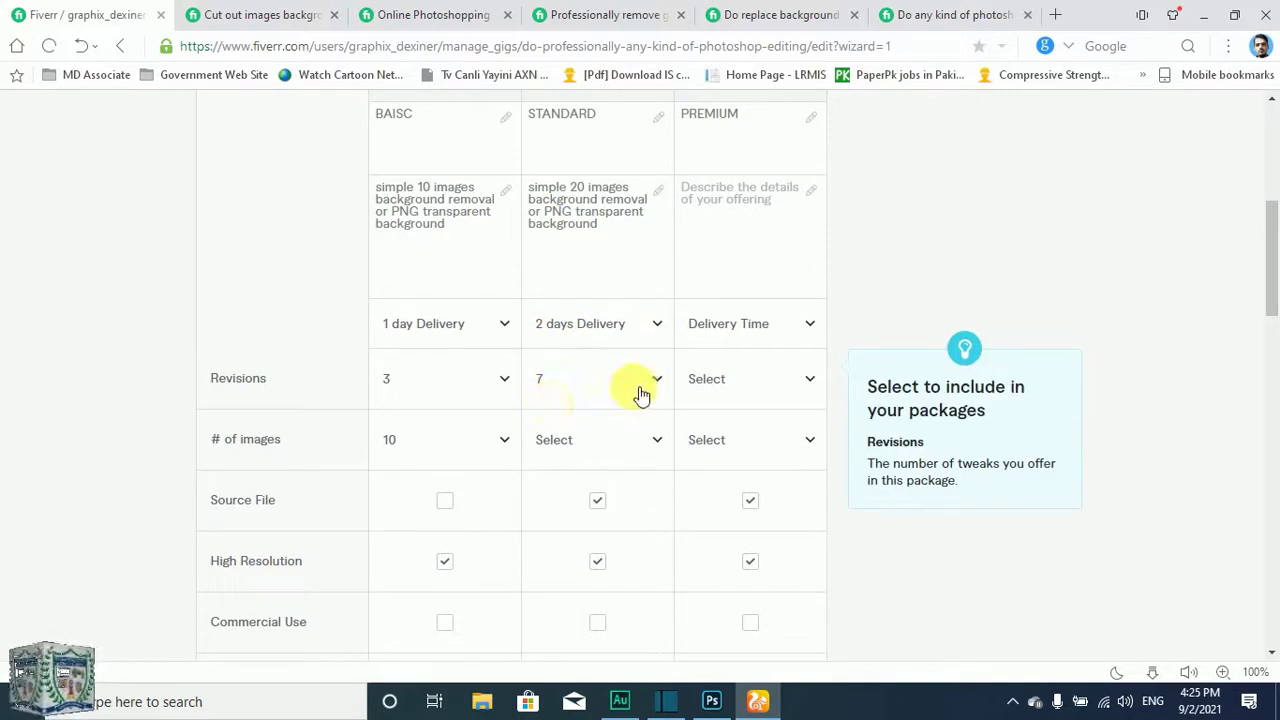
{"action": "left_click", "coordinate": [575, 450]}
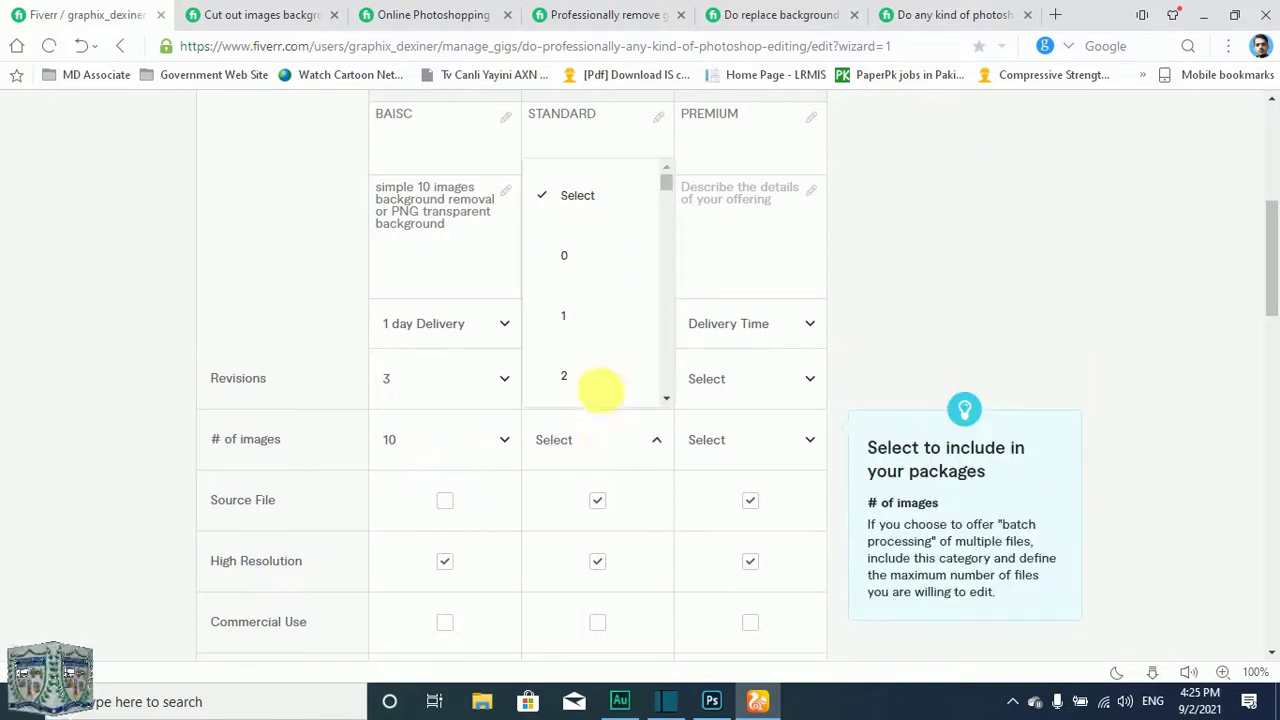
{"action": "scroll", "coordinate": [590, 352], "scroll_direction": "down", "scroll_amount": 6}
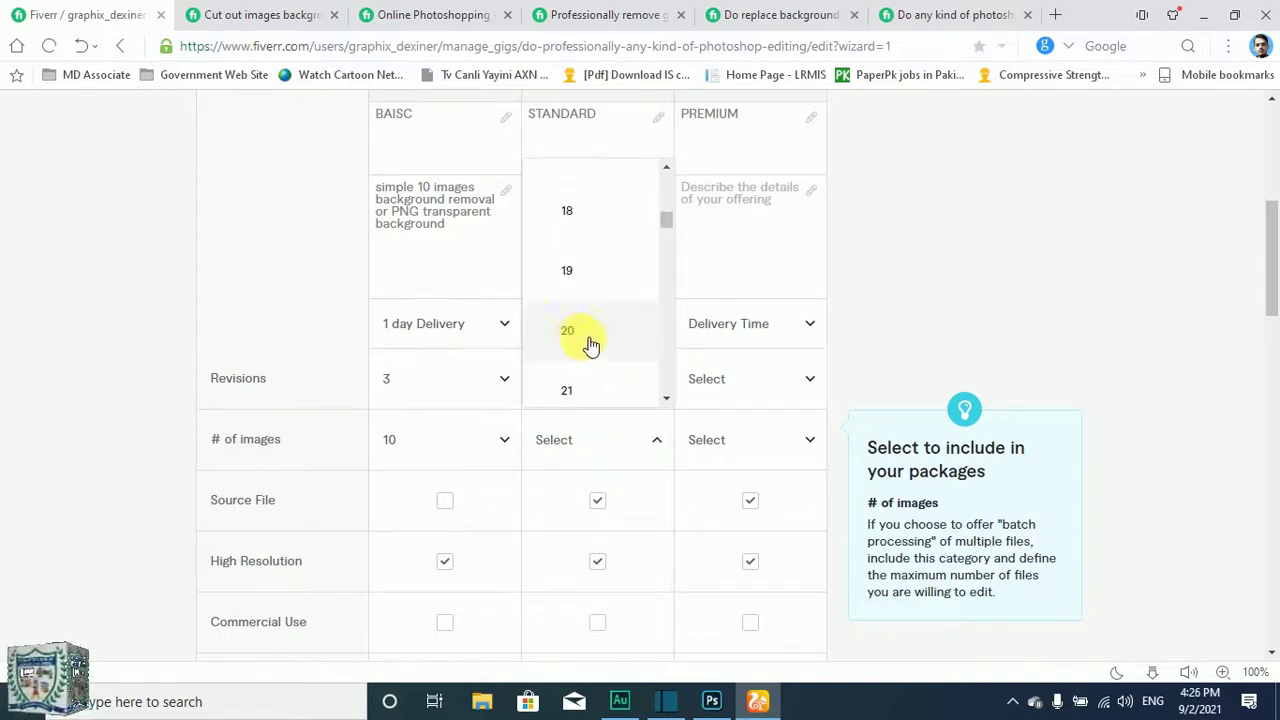
{"action": "left_click", "coordinate": [584, 338]}
- Set the Standard package's price to $10
{"action": "scroll", "coordinate": [636, 425], "scroll_direction": "down", "scroll_amount": 2}
{"action": "left_click", "coordinate": [580, 509]}
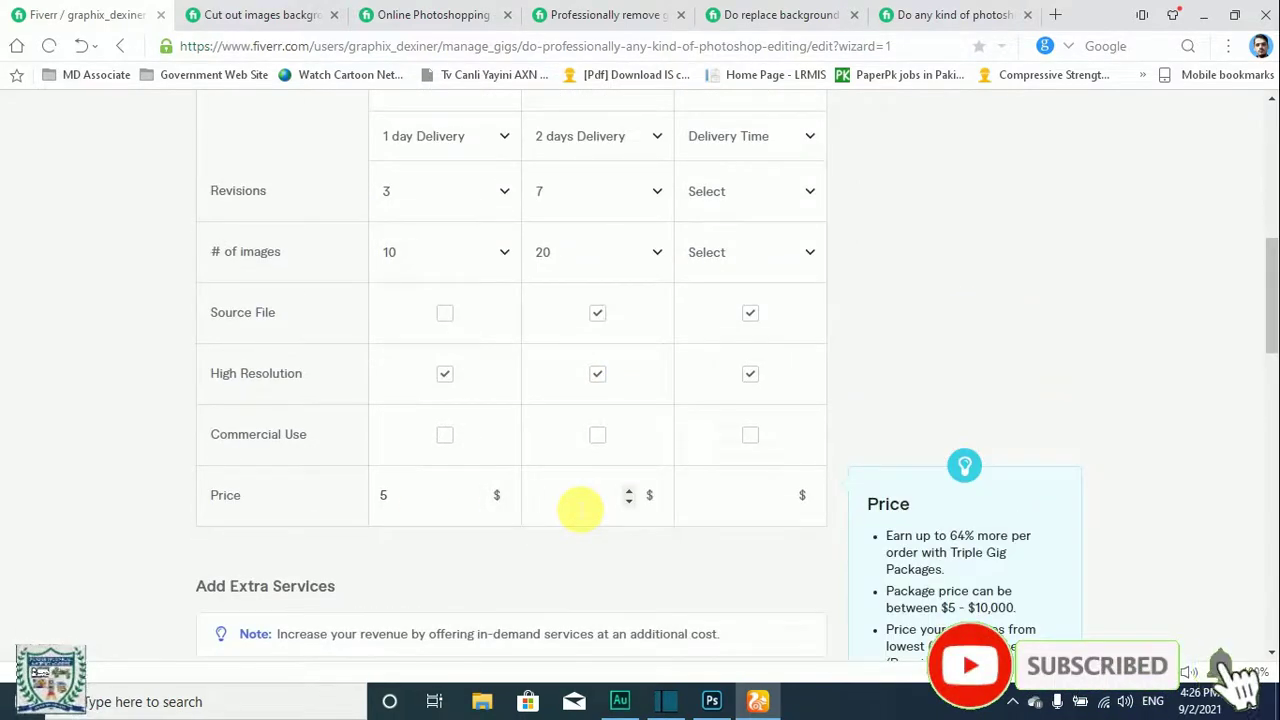
{"action": "type", "text": "10"}
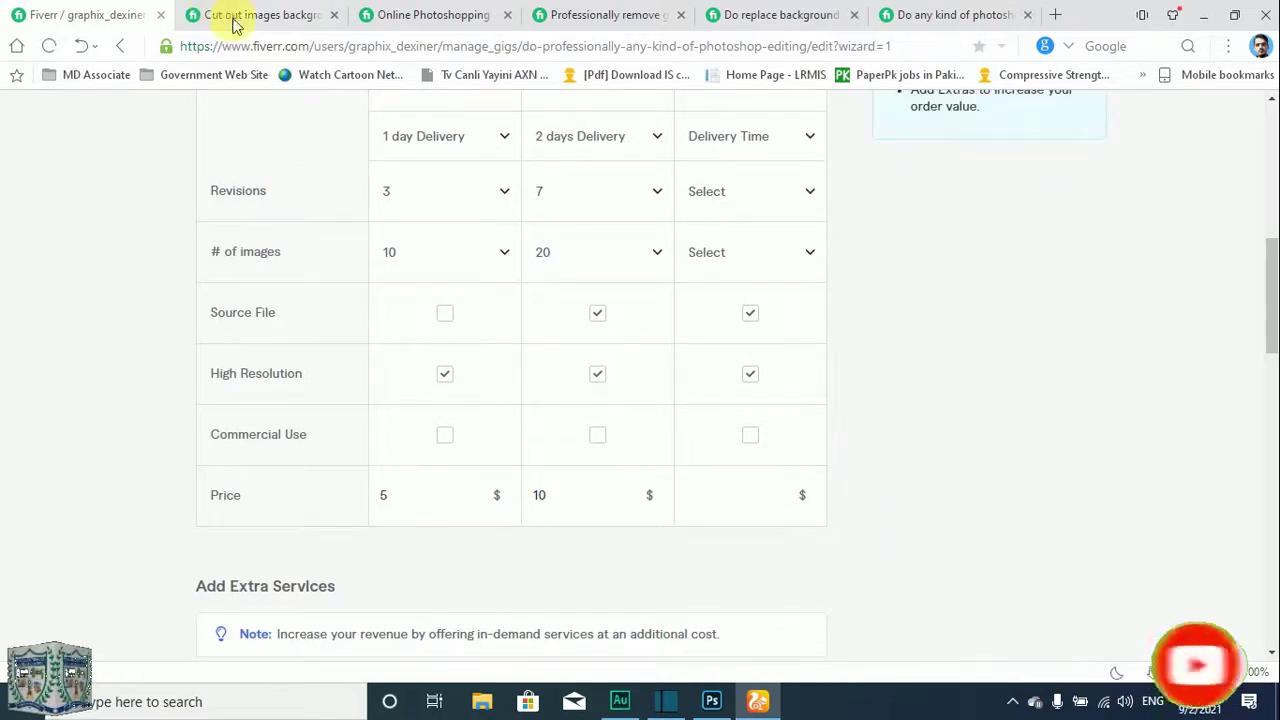
{"action": "scroll", "coordinate": [413, 352], "scroll_direction": "up", "scroll_amount": 1}
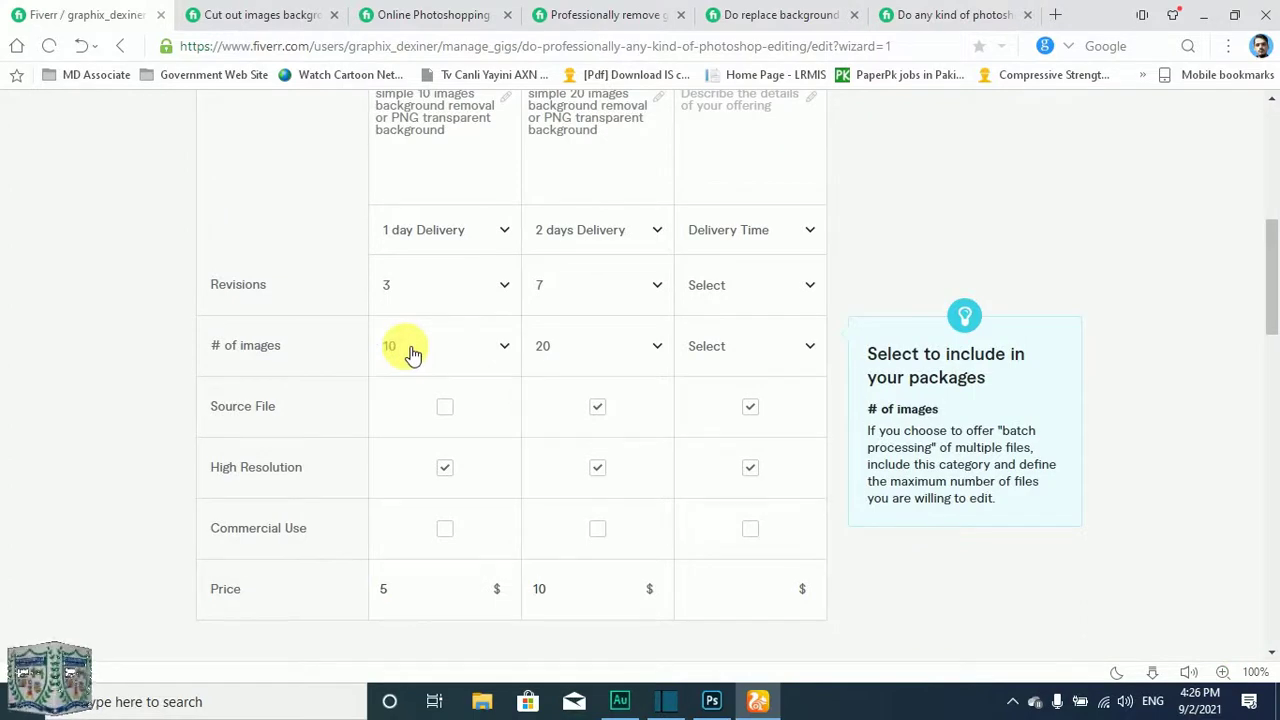
{"action": "scroll", "coordinate": [497, 453], "scroll_direction": "down", "scroll_amount": 1}
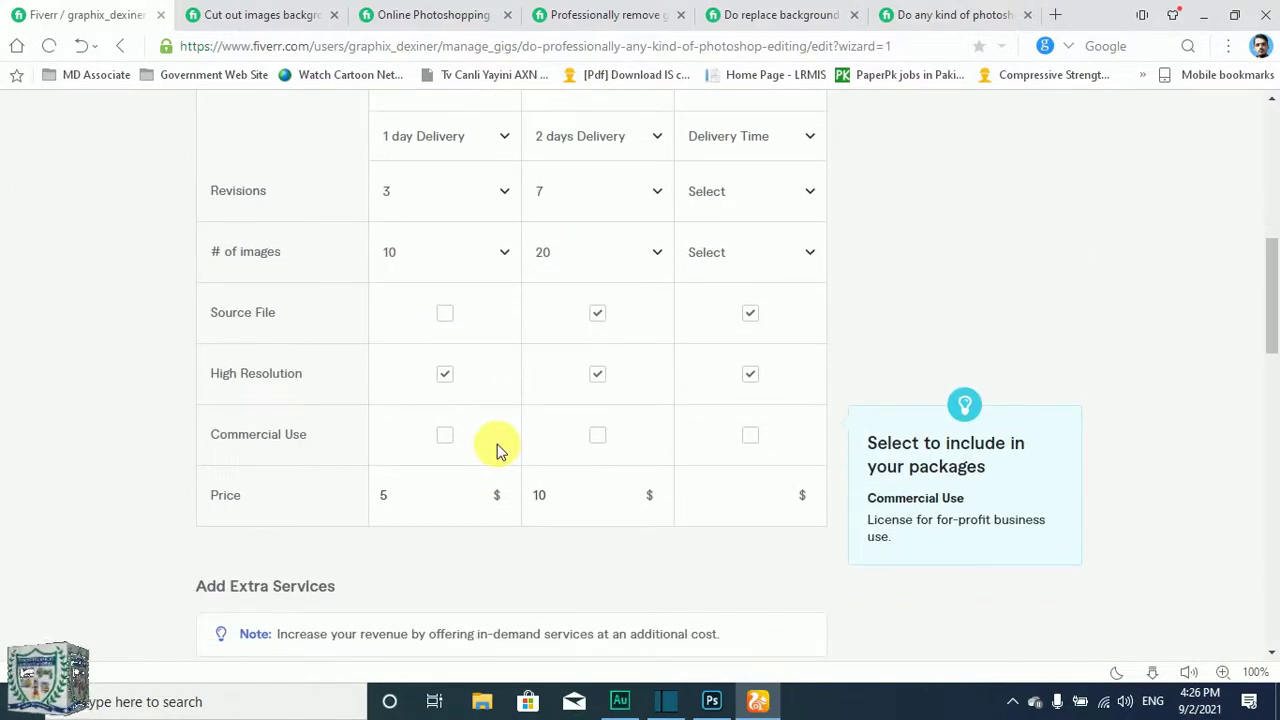
{"action": "scroll", "coordinate": [494, 449], "scroll_direction": "up", "scroll_amount": 1}
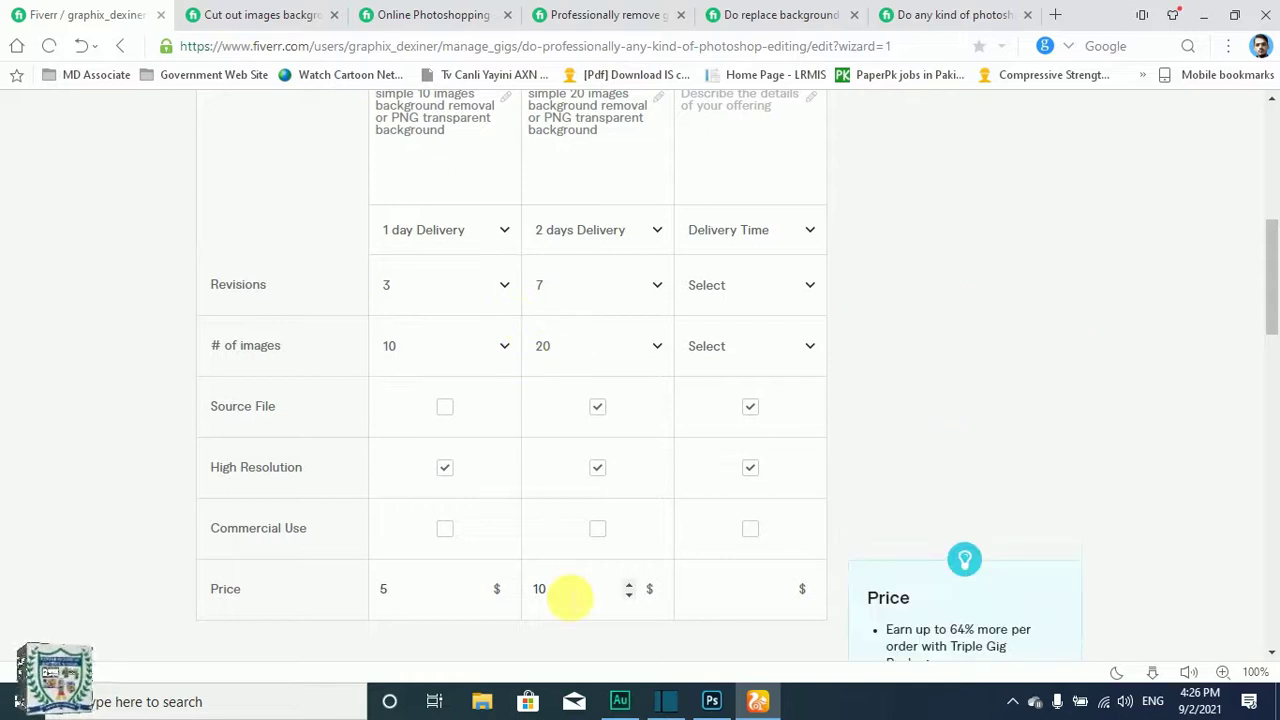
{"action": "scroll", "coordinate": [568, 597], "scroll_direction": "down", "scroll_amount": 2}
{"action": "scroll", "coordinate": [554, 554], "scroll_direction": "up", "scroll_amount": 3}
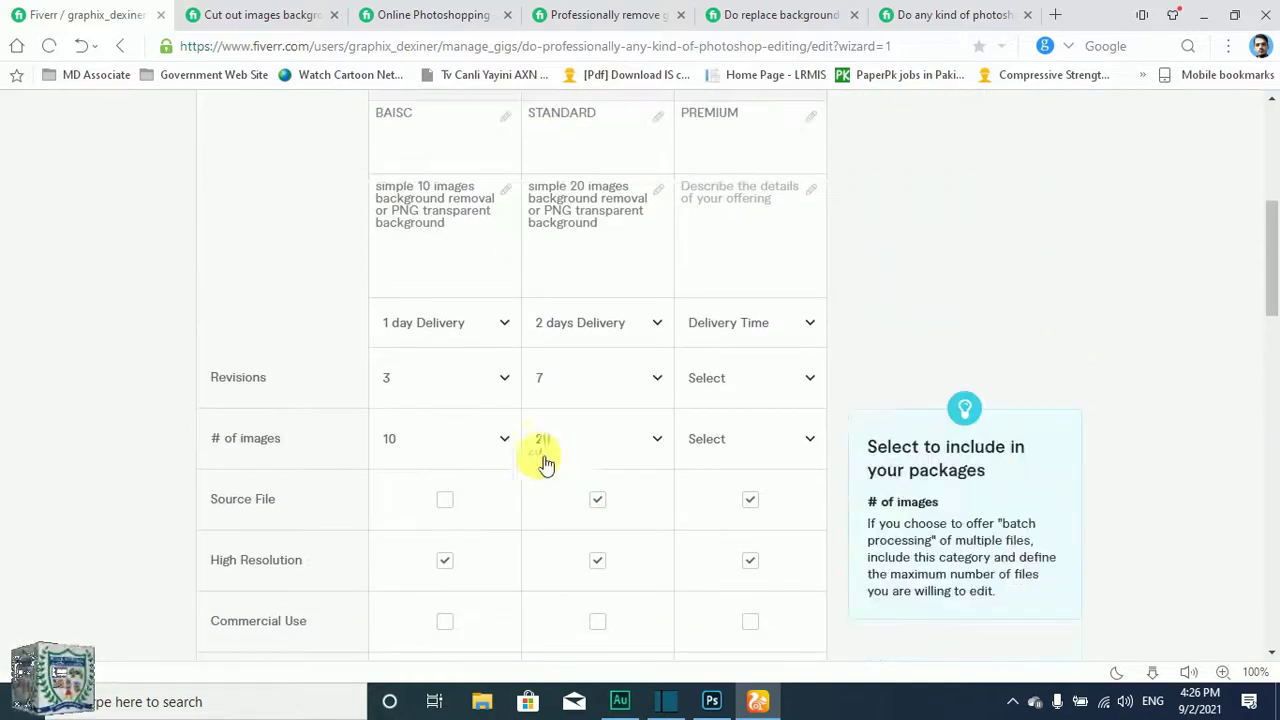
{"action": "scroll", "coordinate": [566, 447], "scroll_direction": "down", "scroll_amount": 1}
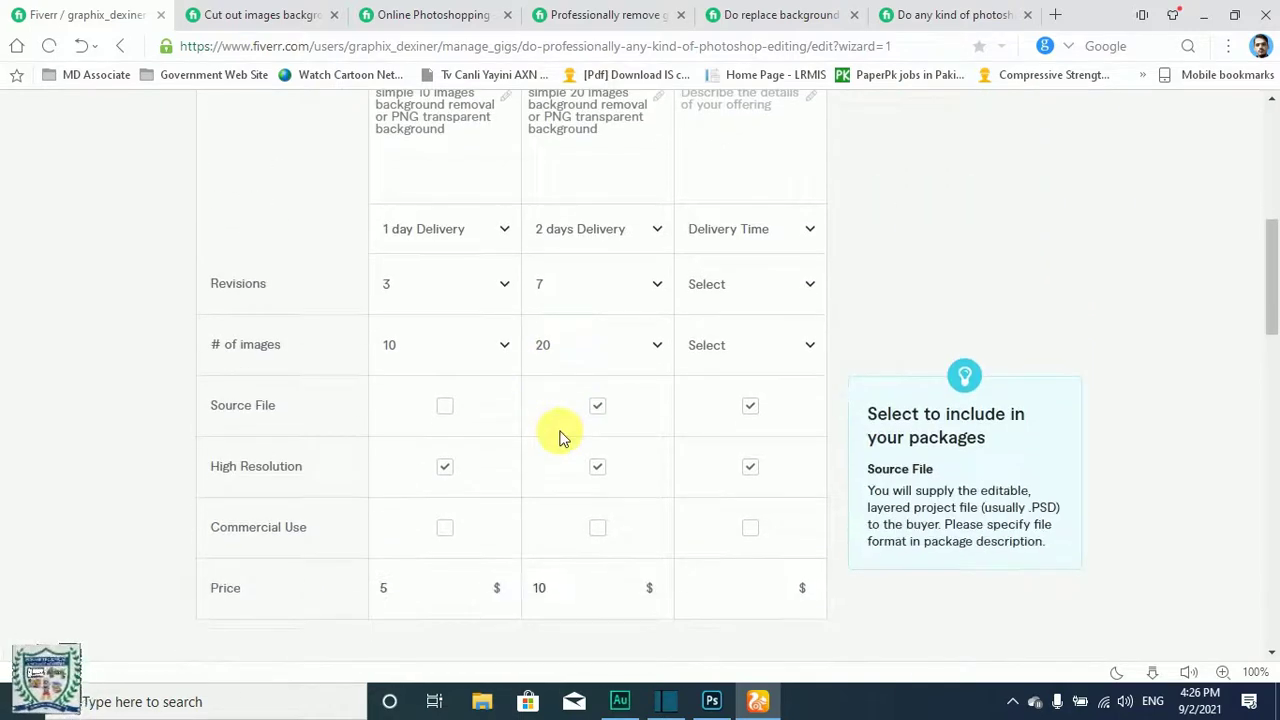
- Check the features in the competing gig's packages and include Commercial Use in the edited gig's Basic, Standard and Premium packages
{"action": "left_click", "coordinate": [230, 14]}
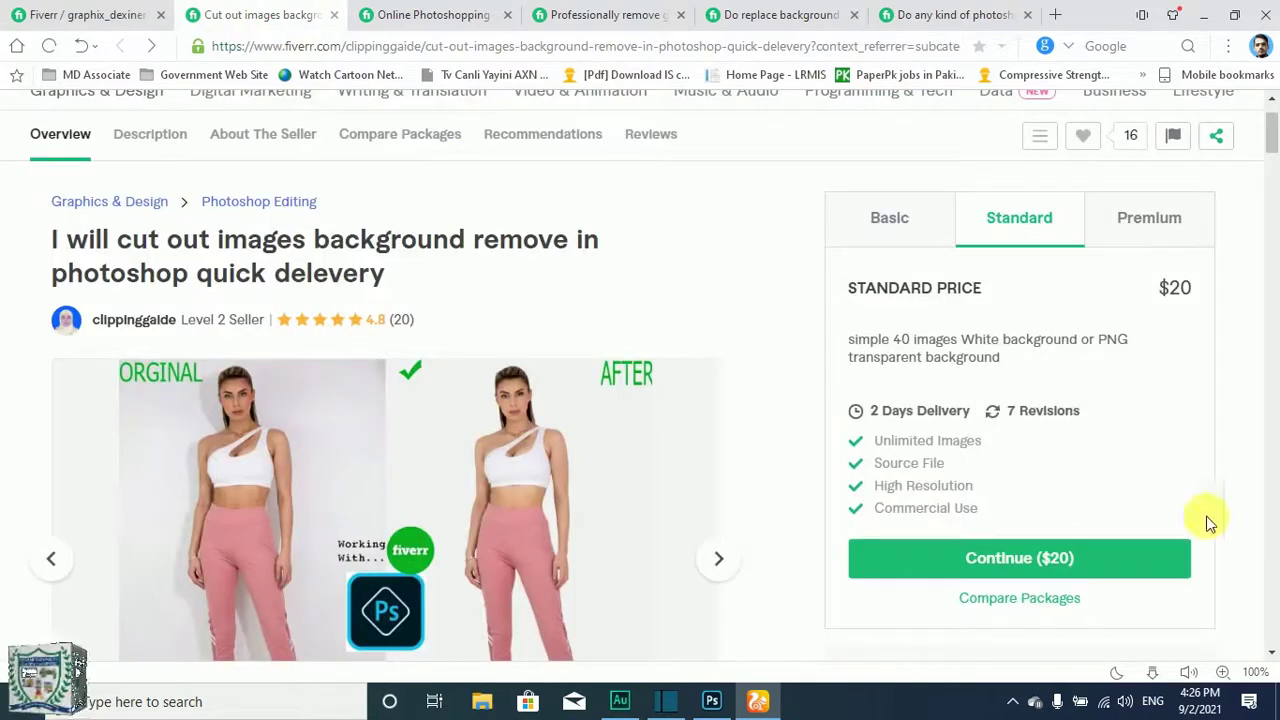
{"action": "left_click", "coordinate": [1135, 226]}
{"action": "left_click", "coordinate": [1060, 230]}
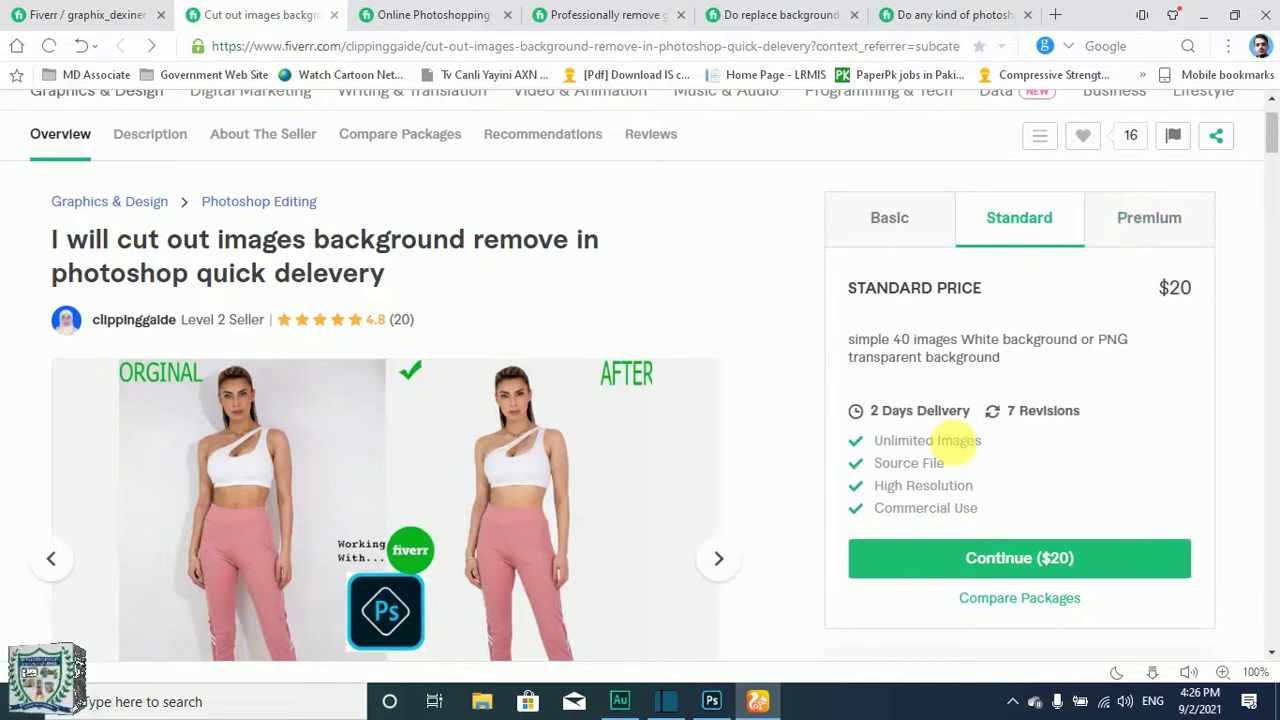
{"action": "left_click", "coordinate": [889, 210]}
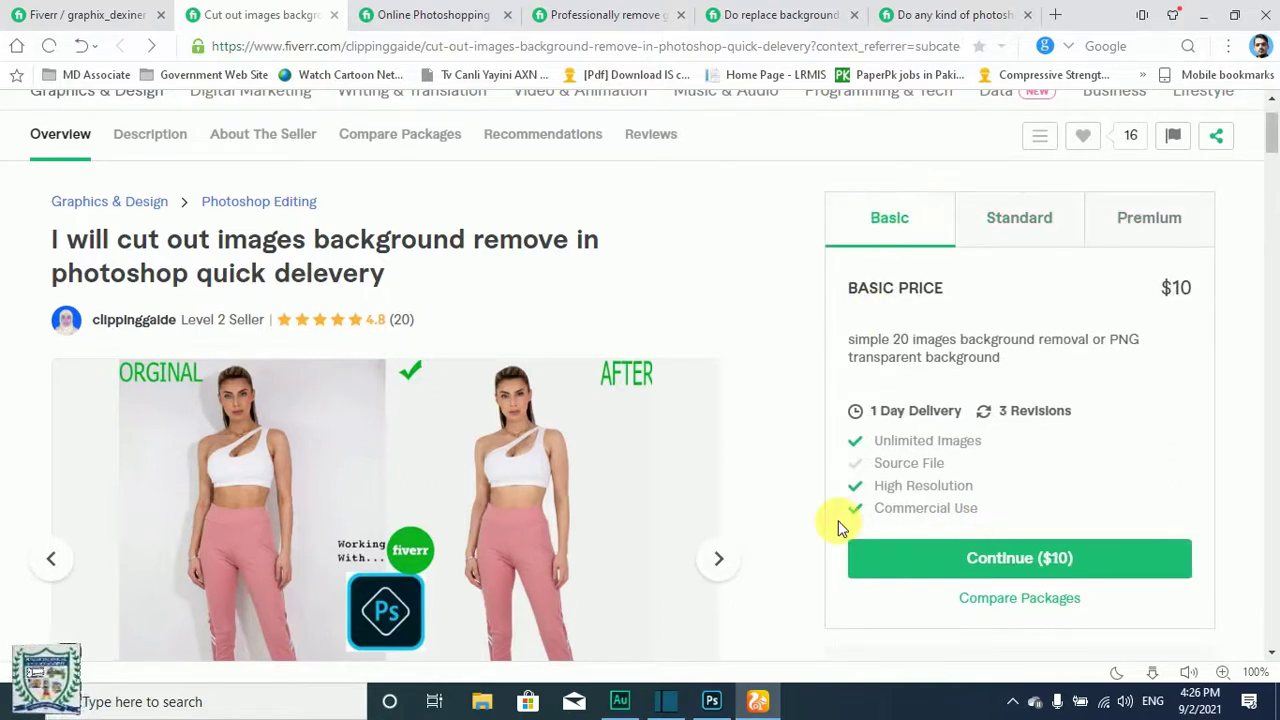
{"action": "triple_click", "coordinate": [920, 474]}
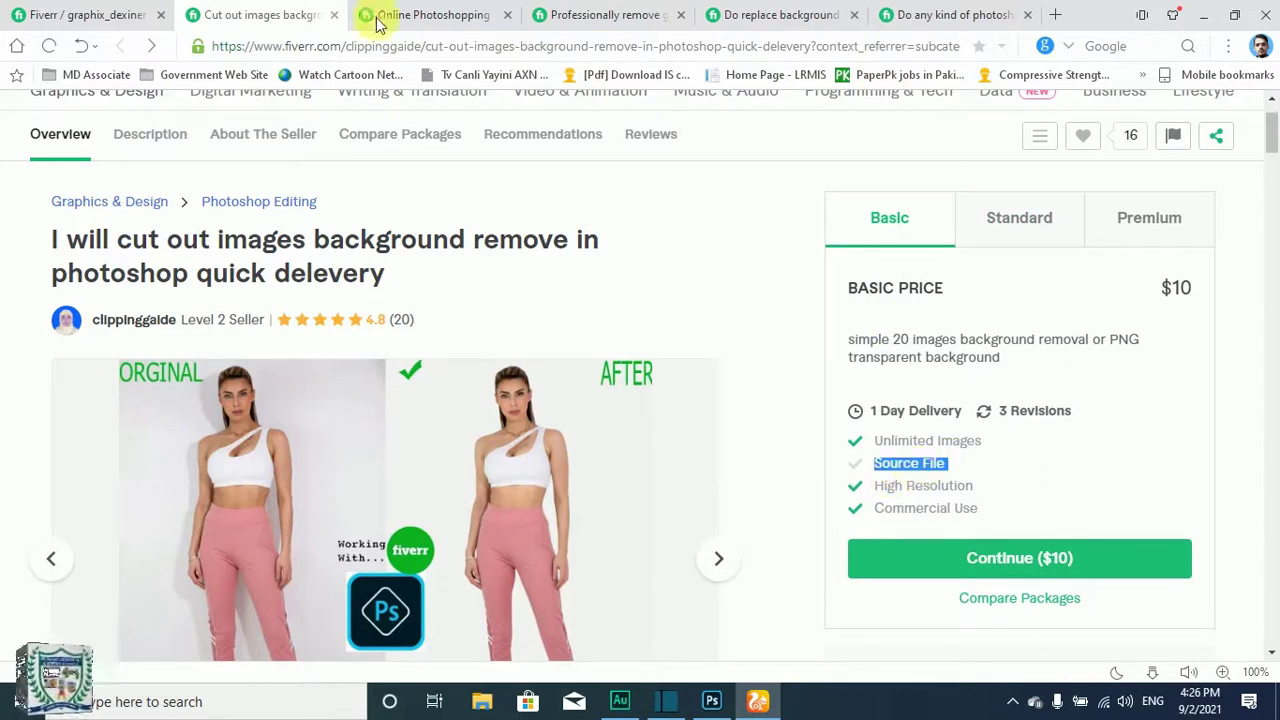
{"action": "left_click", "coordinate": [100, 14]}
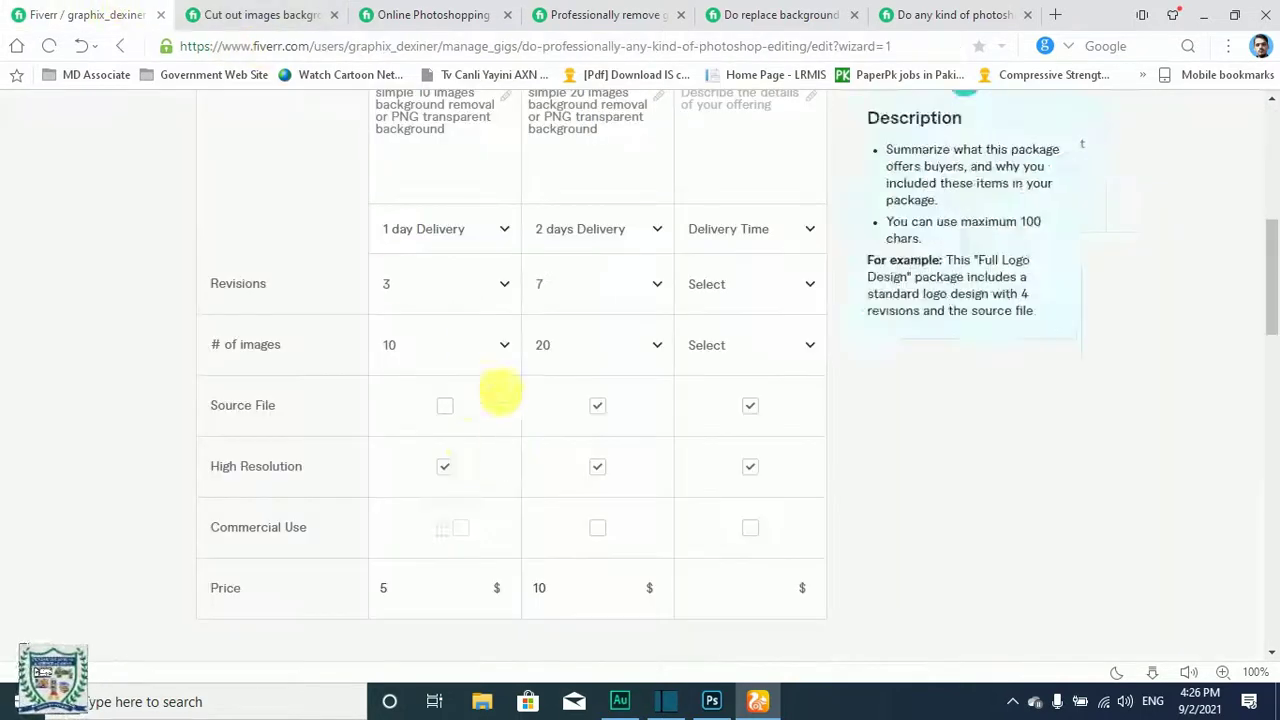
{"action": "left_click", "coordinate": [455, 539]}
{"action": "left_click", "coordinate": [603, 535]}
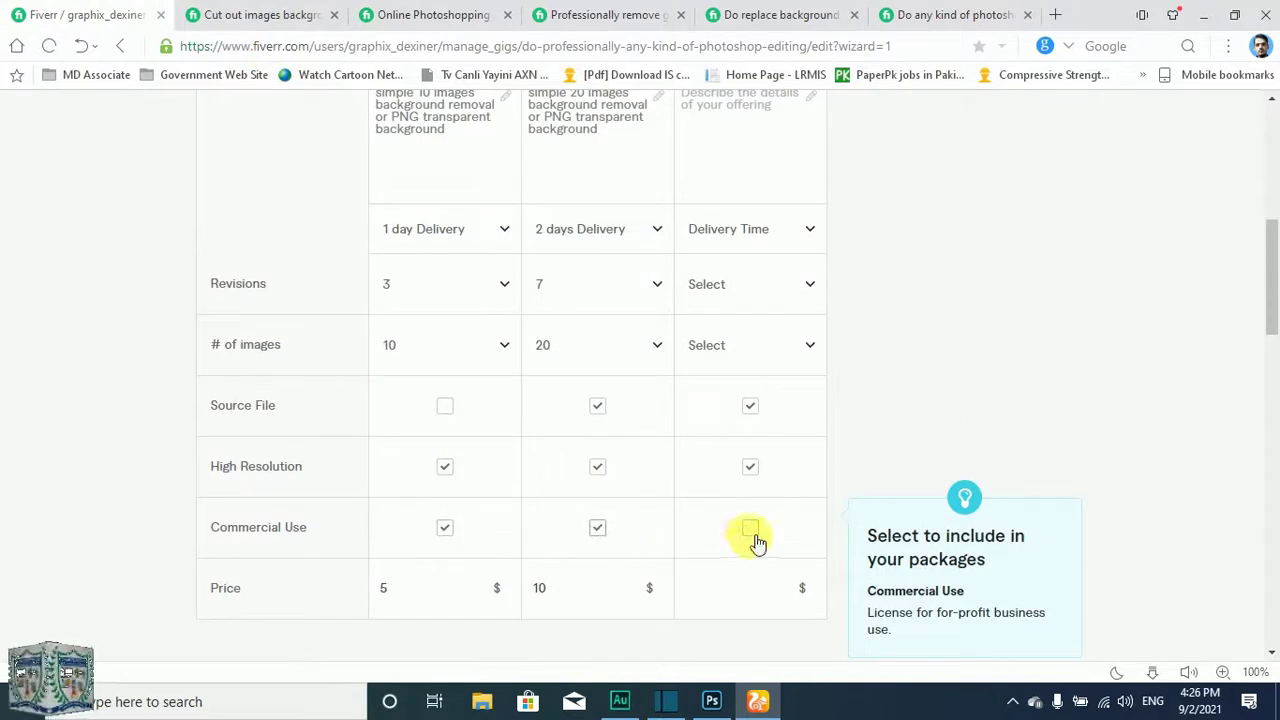
{"action": "left_click", "coordinate": [755, 538]}
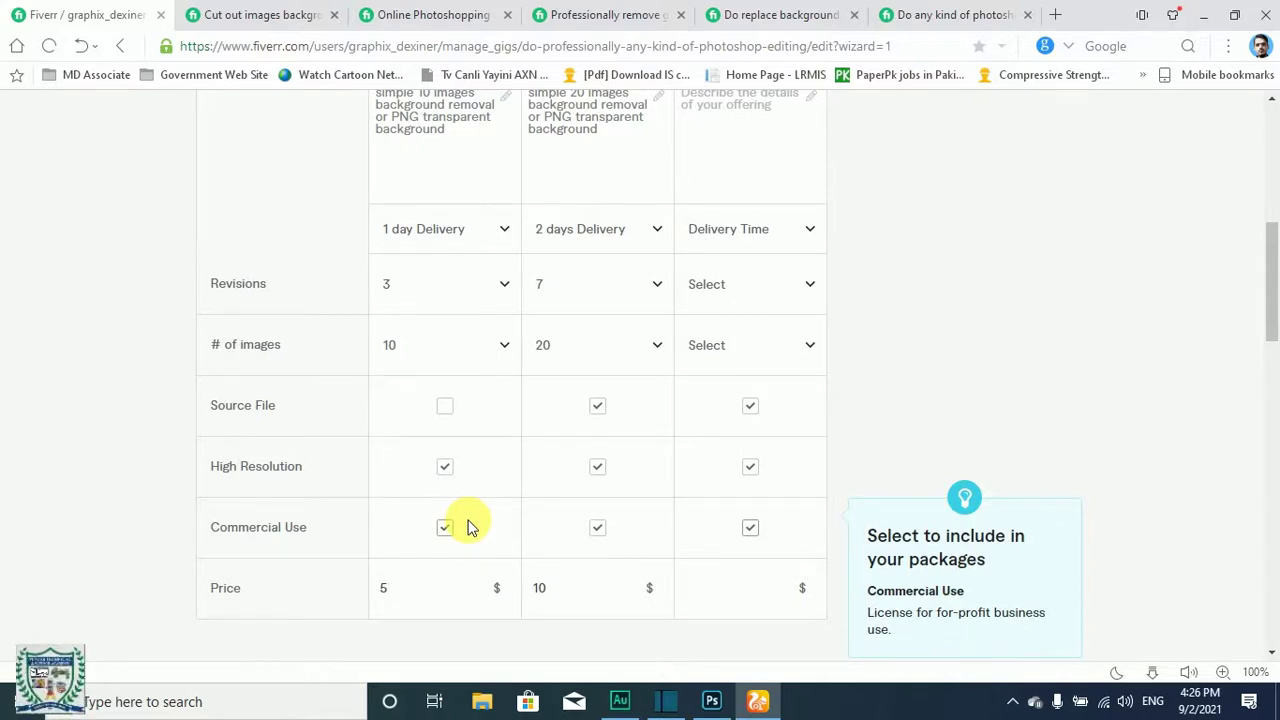
- Examine the competing gig's Premium package and browse its gallery of before-and-after sample images
{"action": "scroll", "coordinate": [990, 530], "scroll_direction": "down", "scroll_amount": 1}
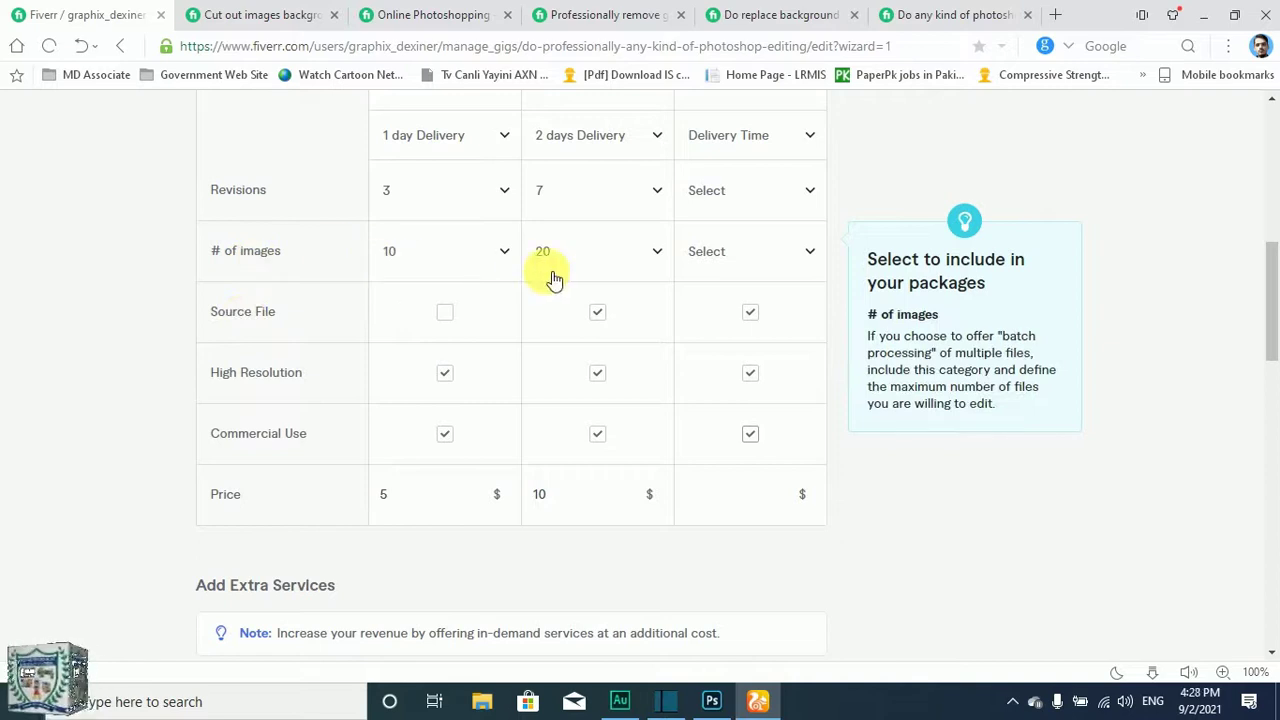
{"action": "scroll", "coordinate": [621, 527], "scroll_direction": "down", "scroll_amount": 1}
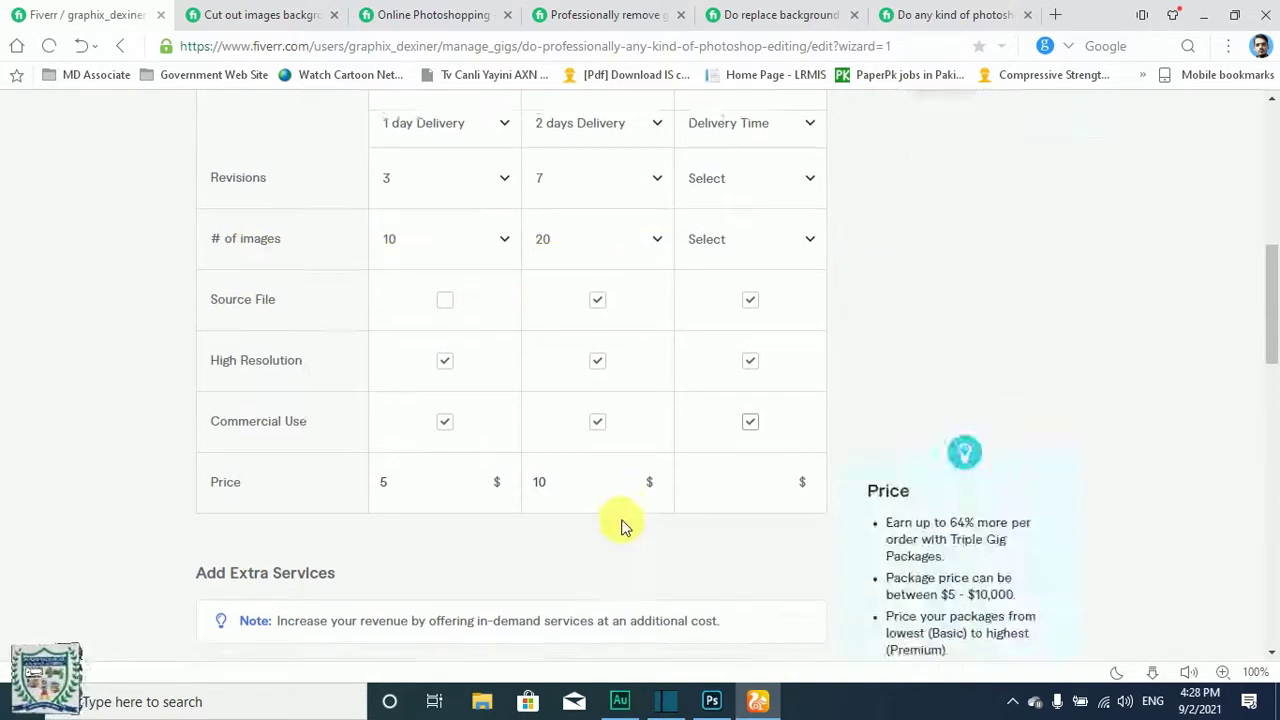
{"action": "left_click", "coordinate": [284, 14]}
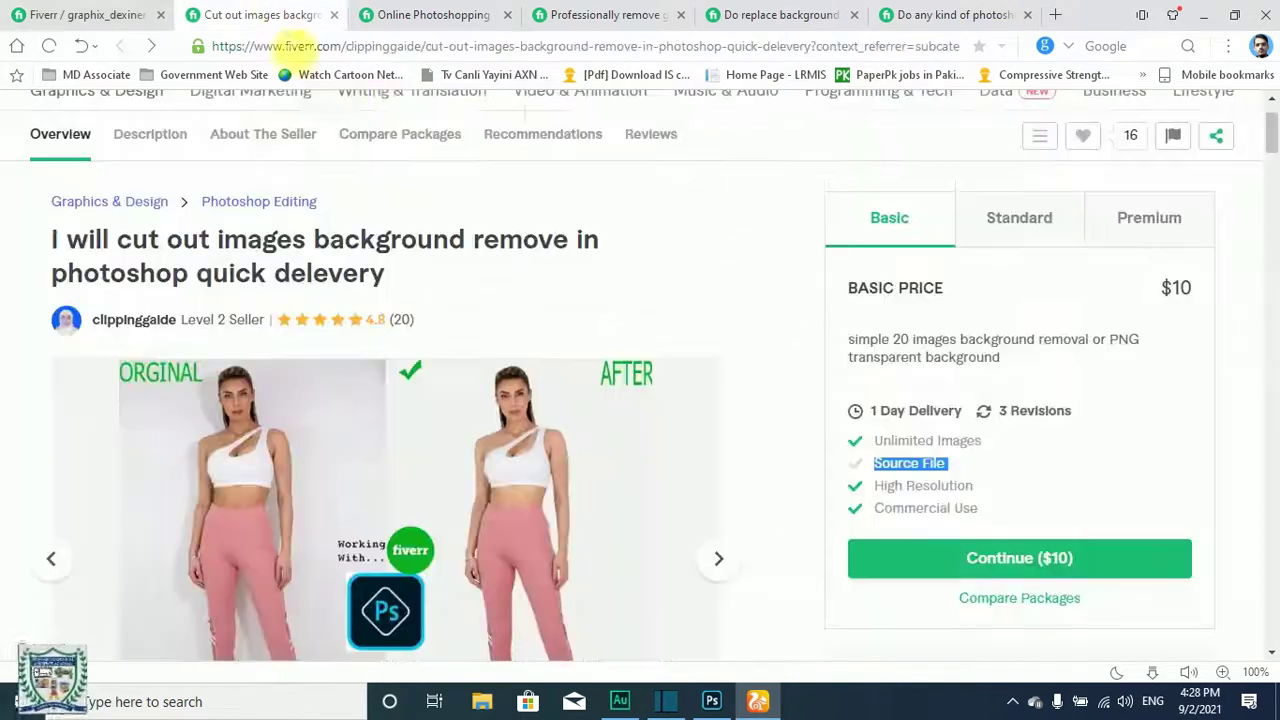
{"action": "left_click", "coordinate": [1150, 218]}
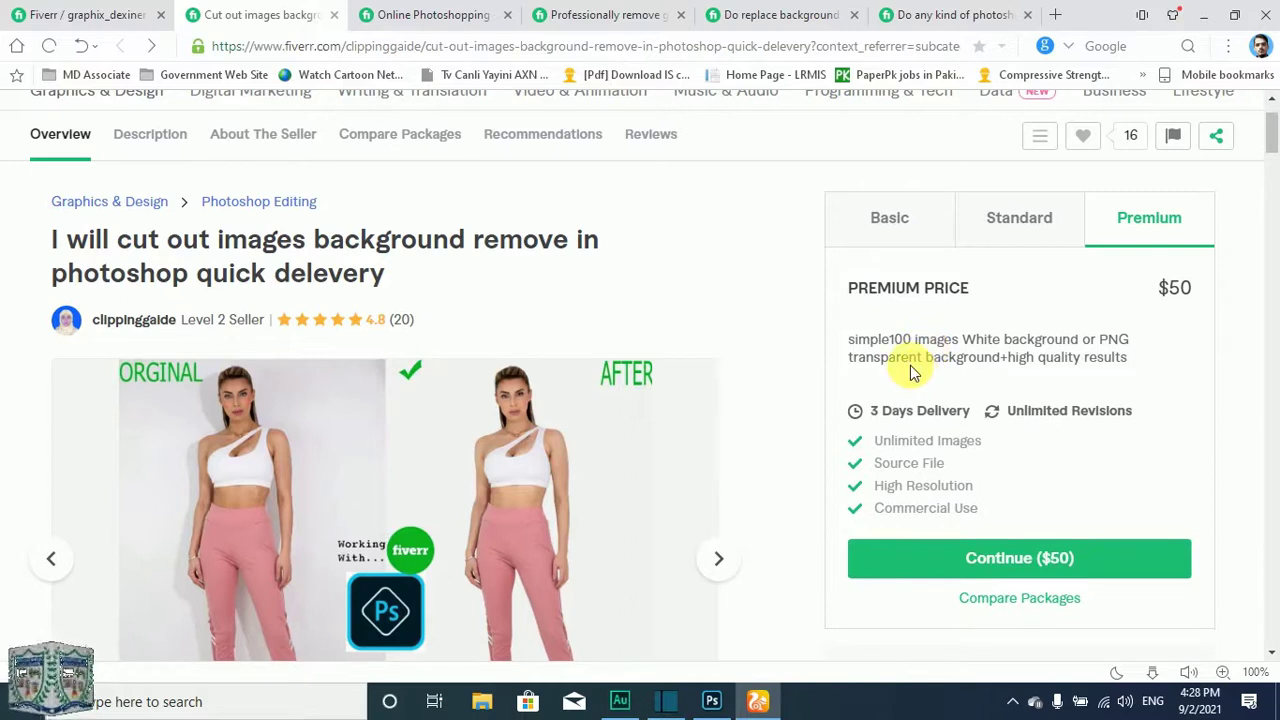
{"action": "left_click", "coordinate": [722, 562]}
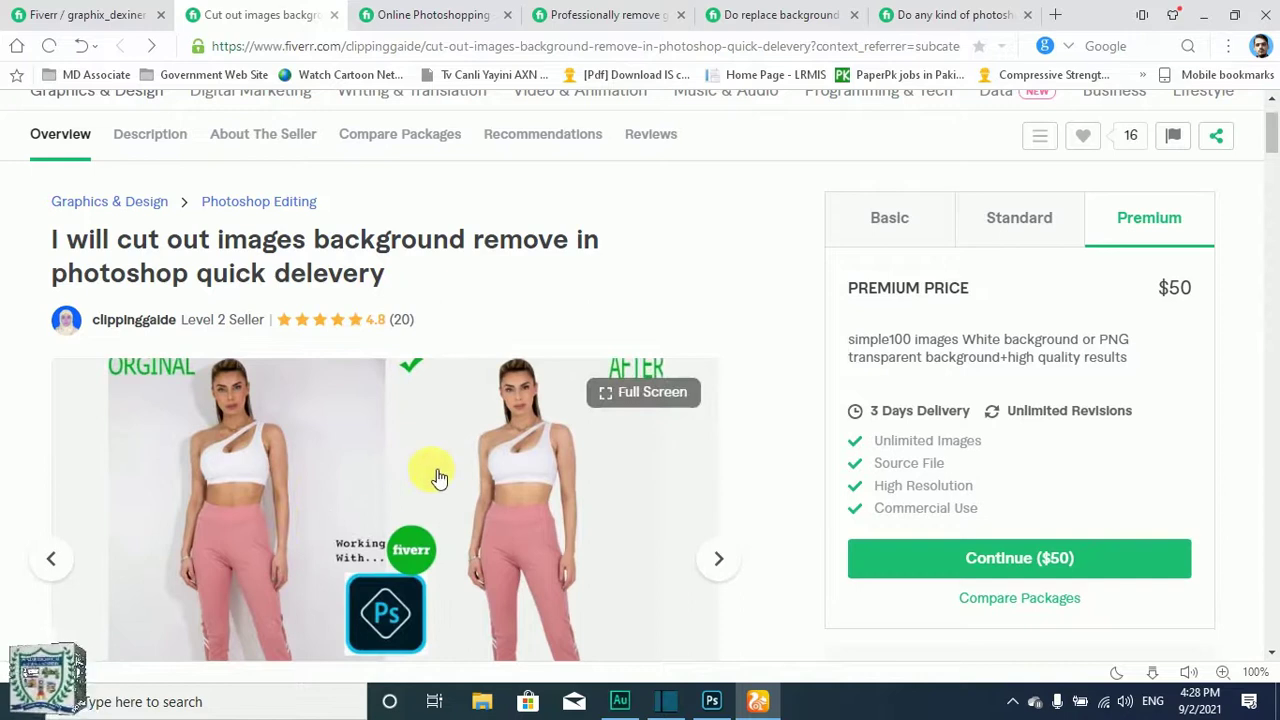
{"action": "left_click", "coordinate": [723, 560]}
{"action": "scroll", "coordinate": [651, 557], "scroll_direction": "down", "scroll_amount": 2}
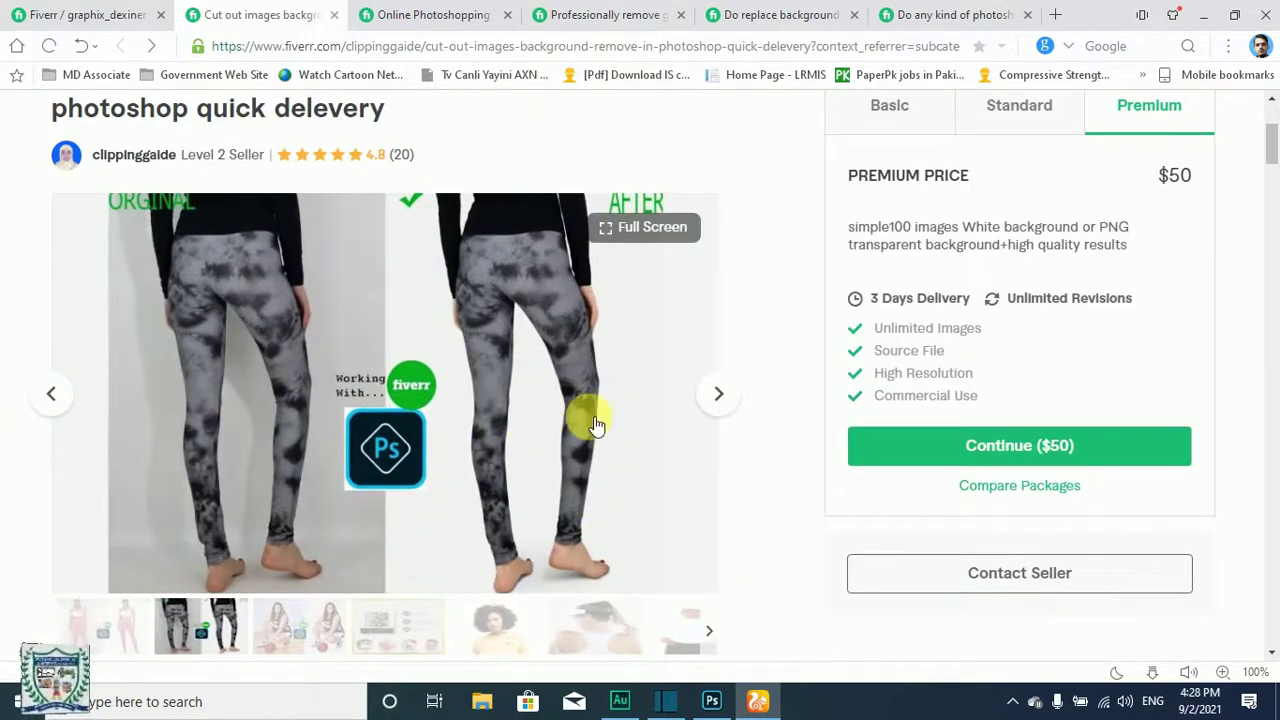
{"action": "left_click", "coordinate": [720, 395]}
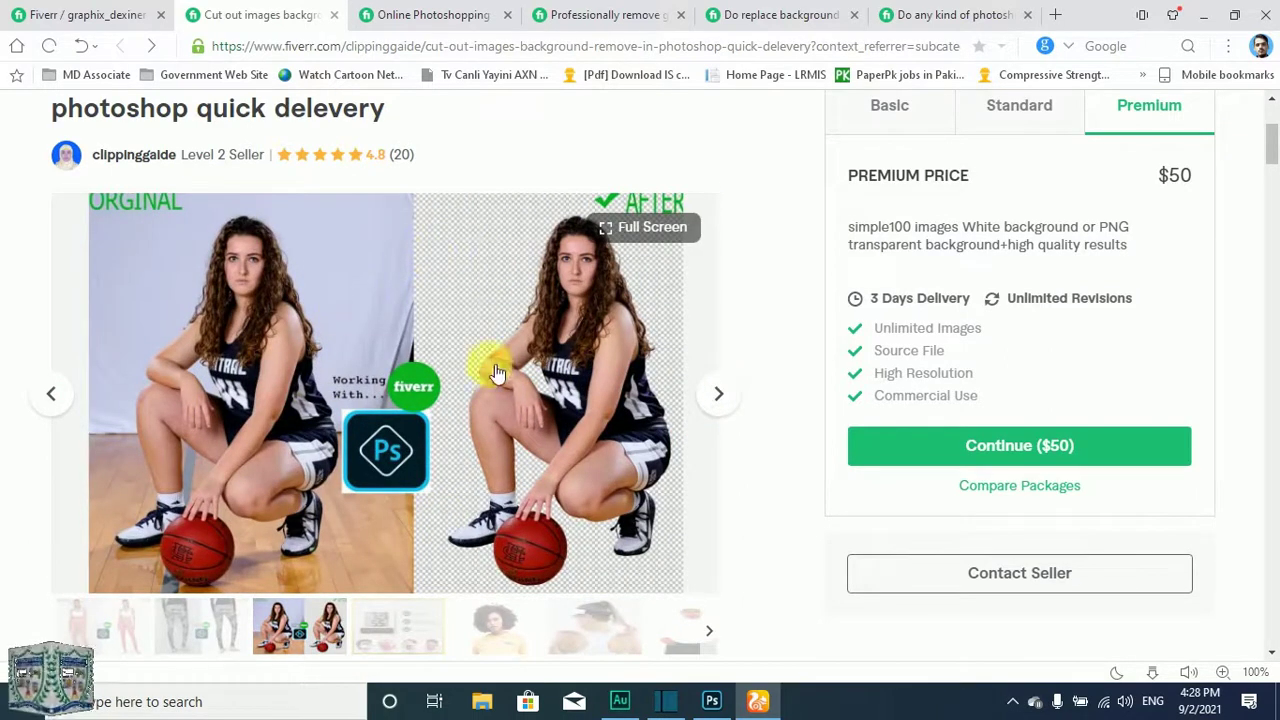
{"action": "left_click", "coordinate": [718, 398]}
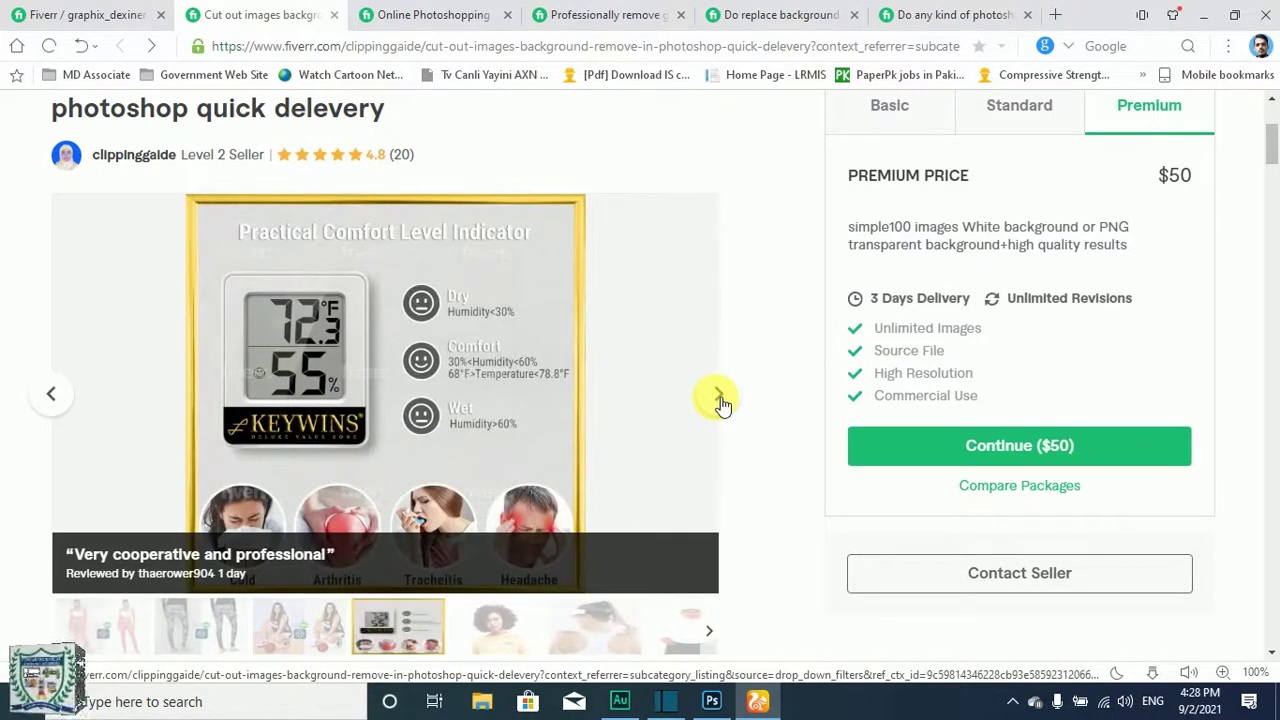
- Browse the rest of the competing gig's gallery samples and compare its Standard and Premium packages
{"action": "left_click", "coordinate": [720, 400]}
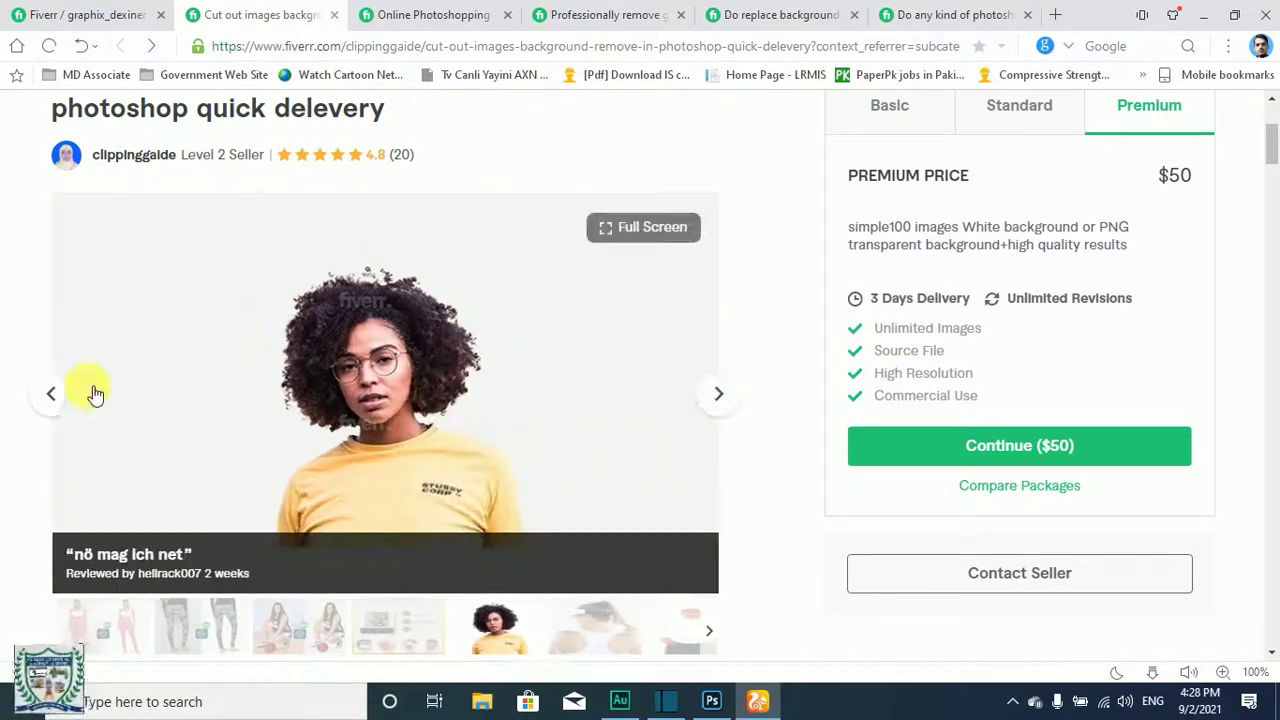
{"action": "left_click", "coordinate": [55, 395]}
{"action": "left_click", "coordinate": [55, 395]}
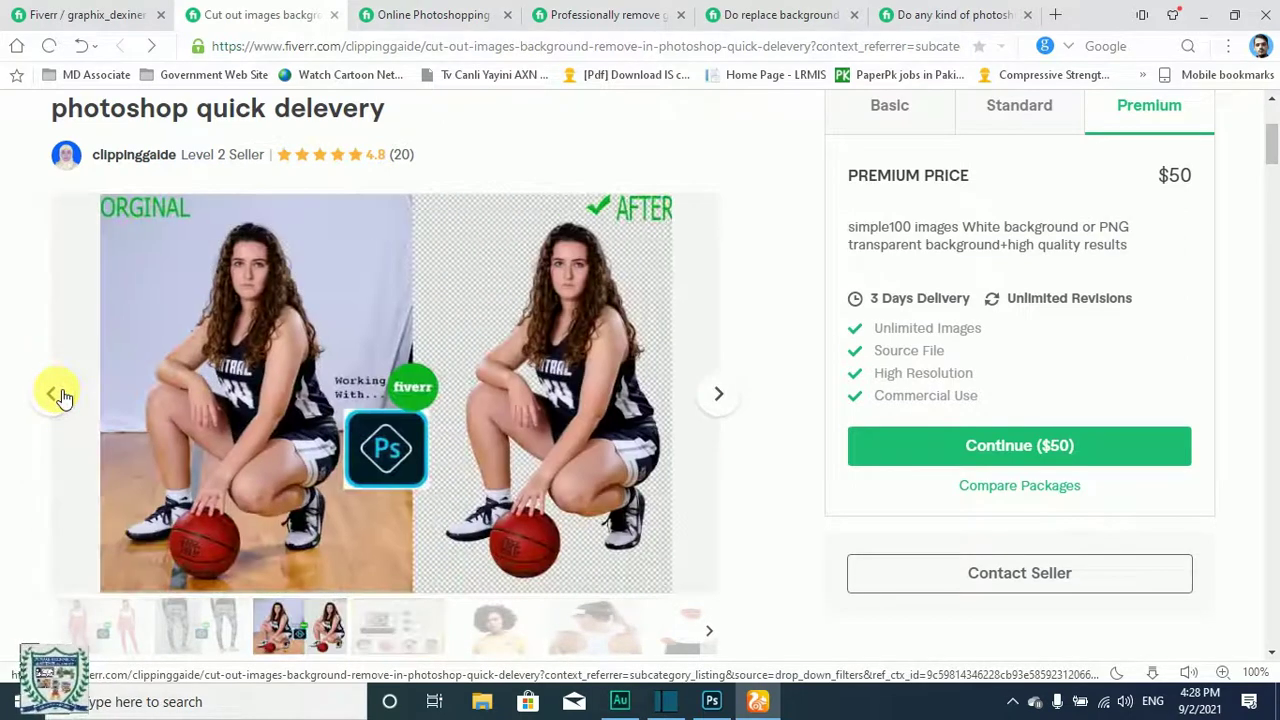
{"action": "left_click", "coordinate": [58, 395]}
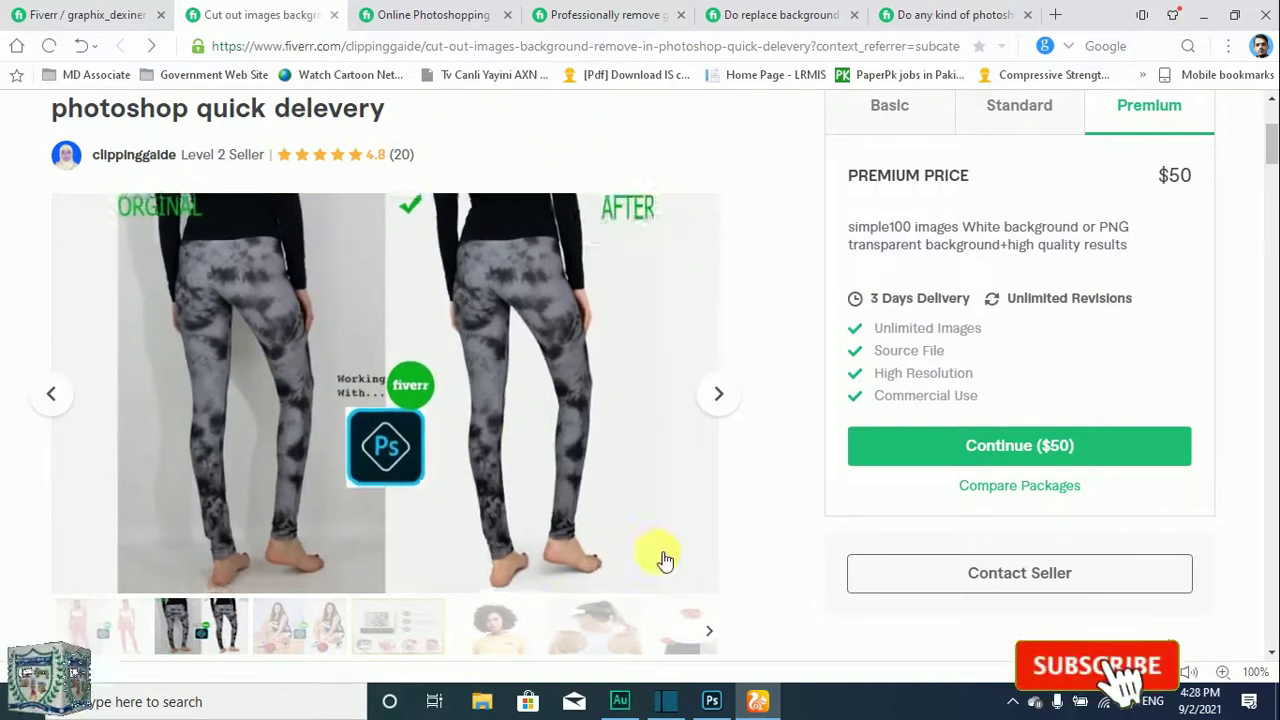
{"action": "left_click", "coordinate": [714, 394]}
{"action": "left_click", "coordinate": [714, 394]}
{"action": "left_click", "coordinate": [714, 394]}
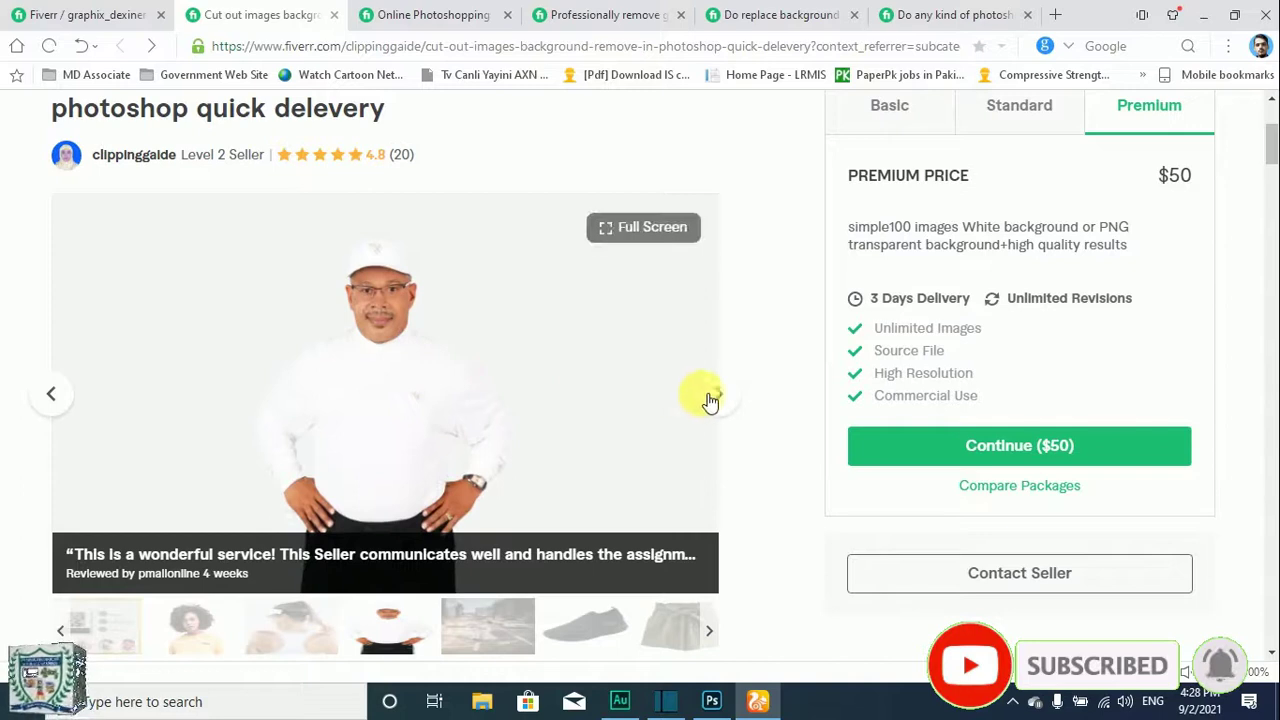
{"action": "left_click", "coordinate": [711, 398]}
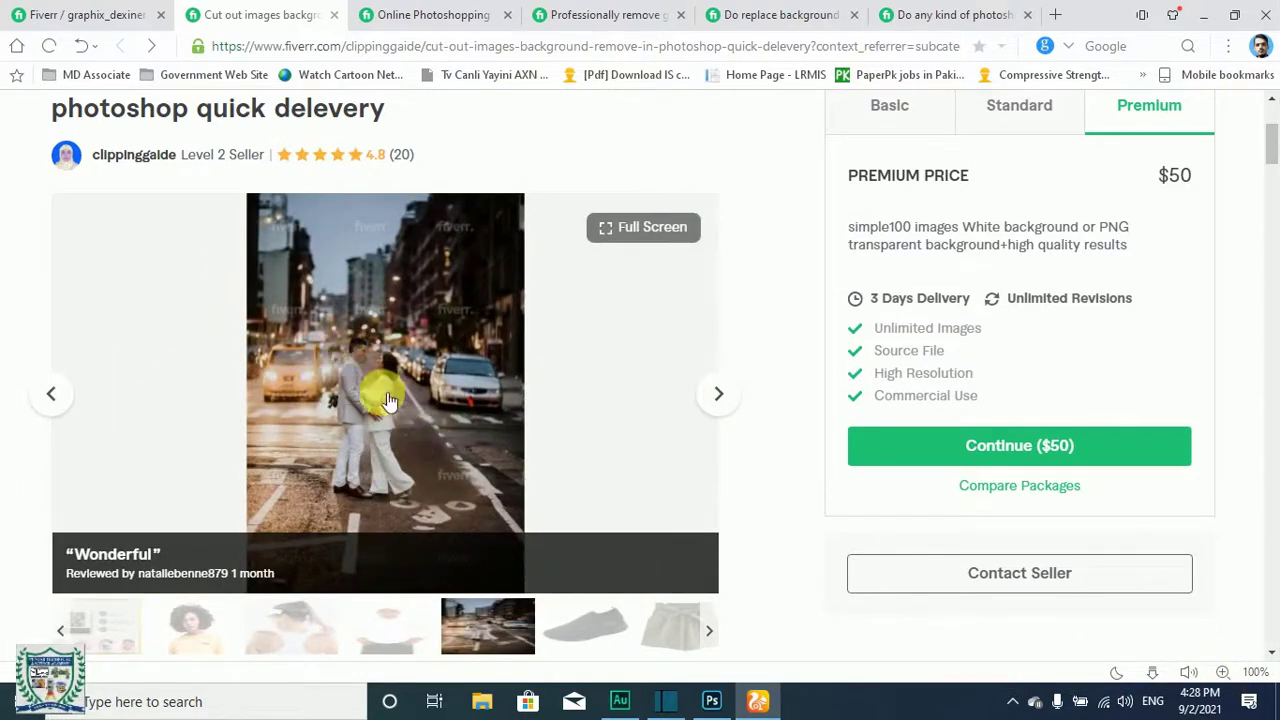
{"action": "left_click", "coordinate": [720, 396]}
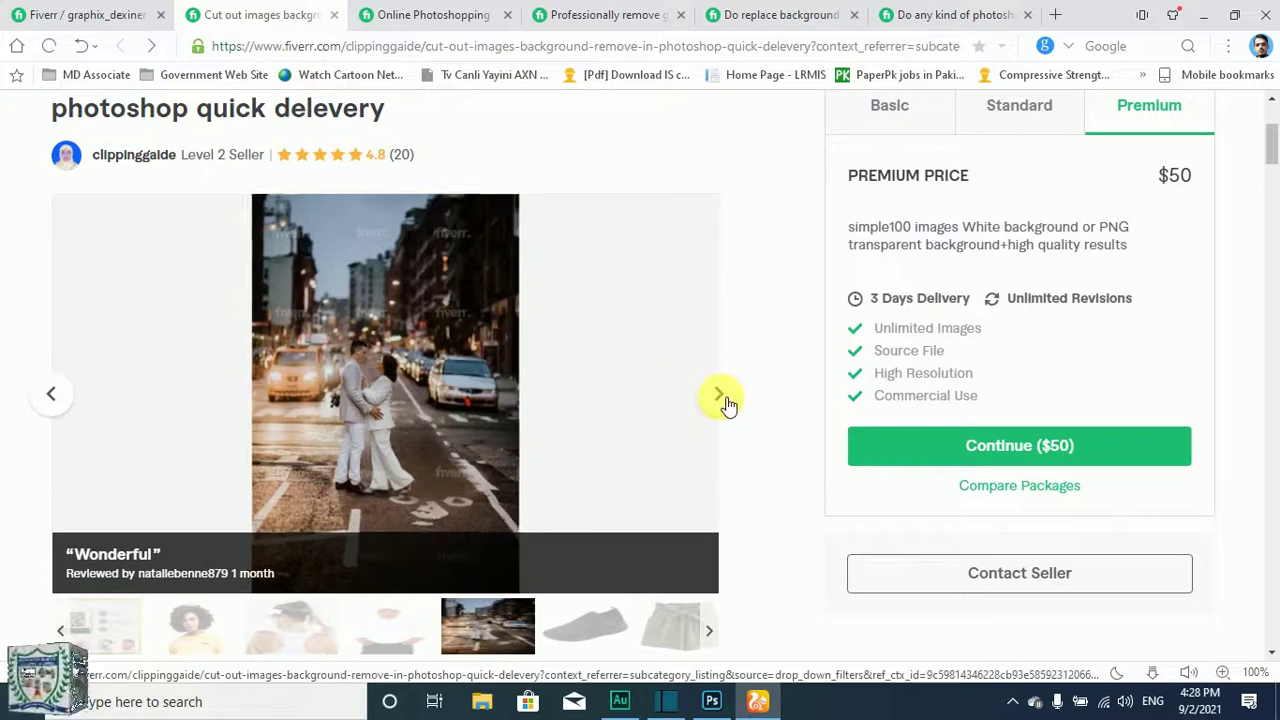
{"action": "left_click", "coordinate": [718, 398]}
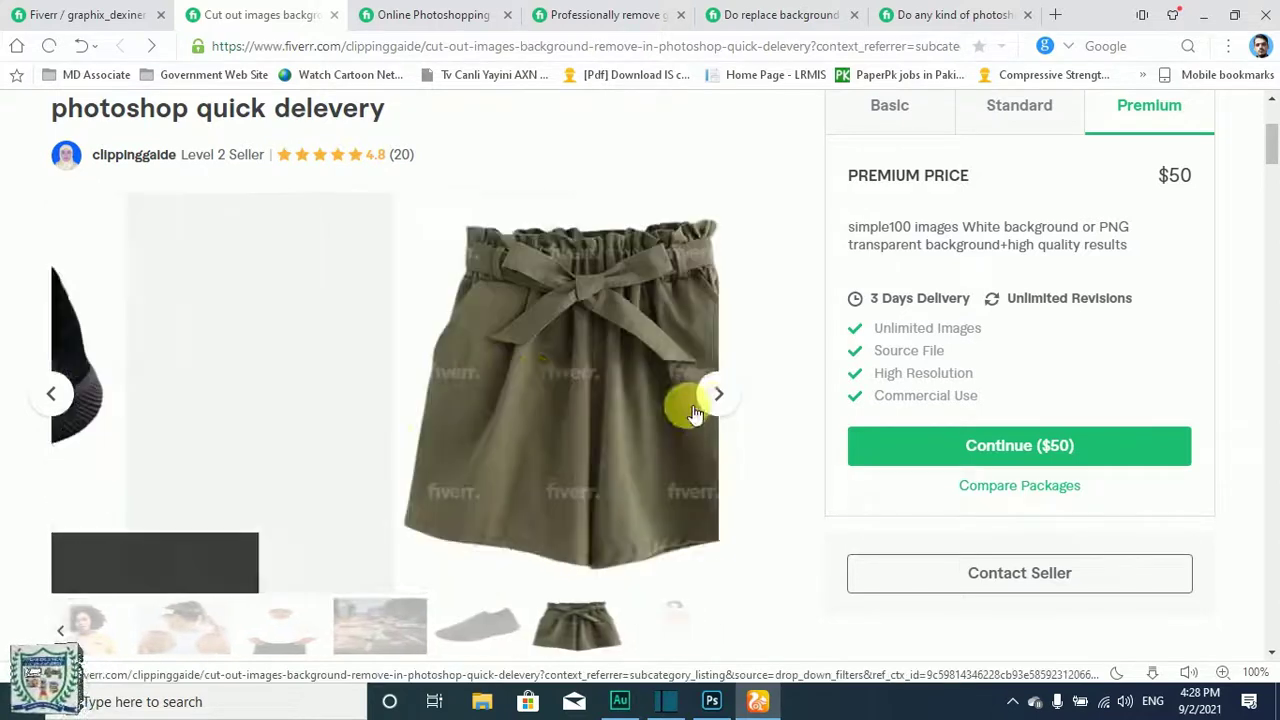
{"action": "left_click", "coordinate": [719, 396]}
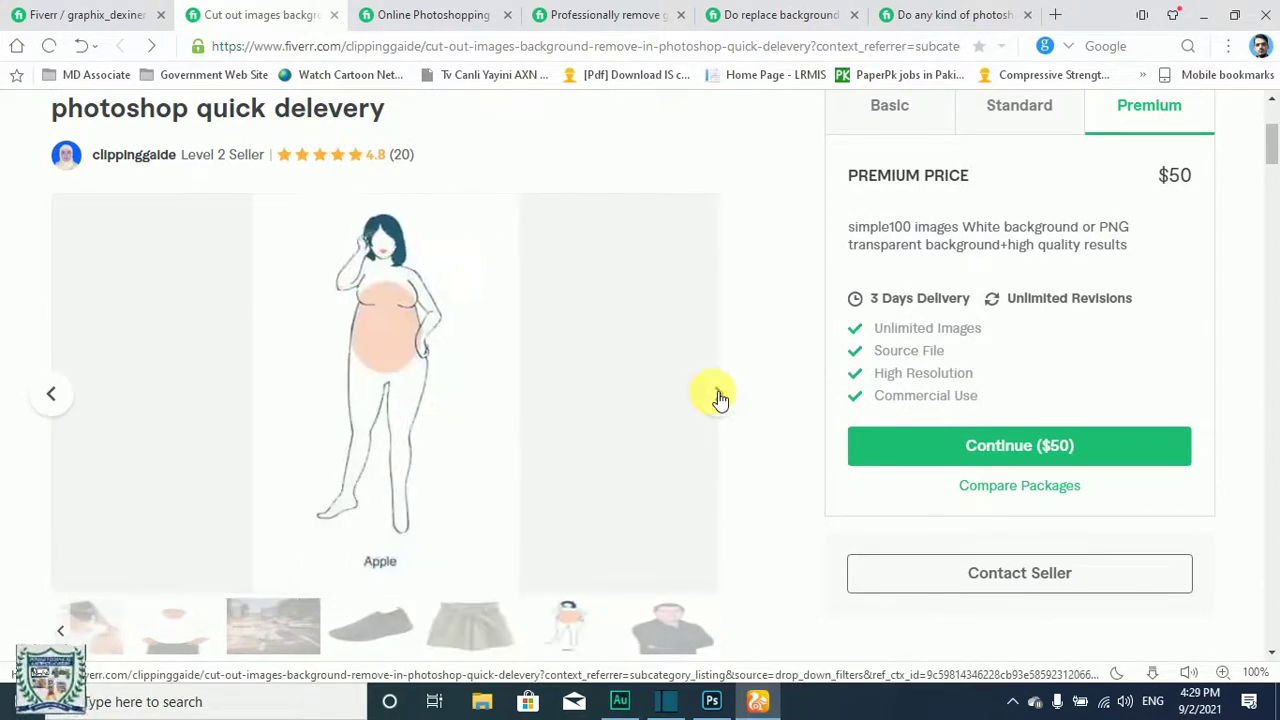
{"action": "left_click", "coordinate": [719, 397]}
{"action": "left_click", "coordinate": [720, 397]}
{"action": "left_click", "coordinate": [720, 397]}
{"action": "left_click", "coordinate": [720, 397]}
{"action": "left_click", "coordinate": [720, 397]}
{"action": "left_click", "coordinate": [720, 397]}
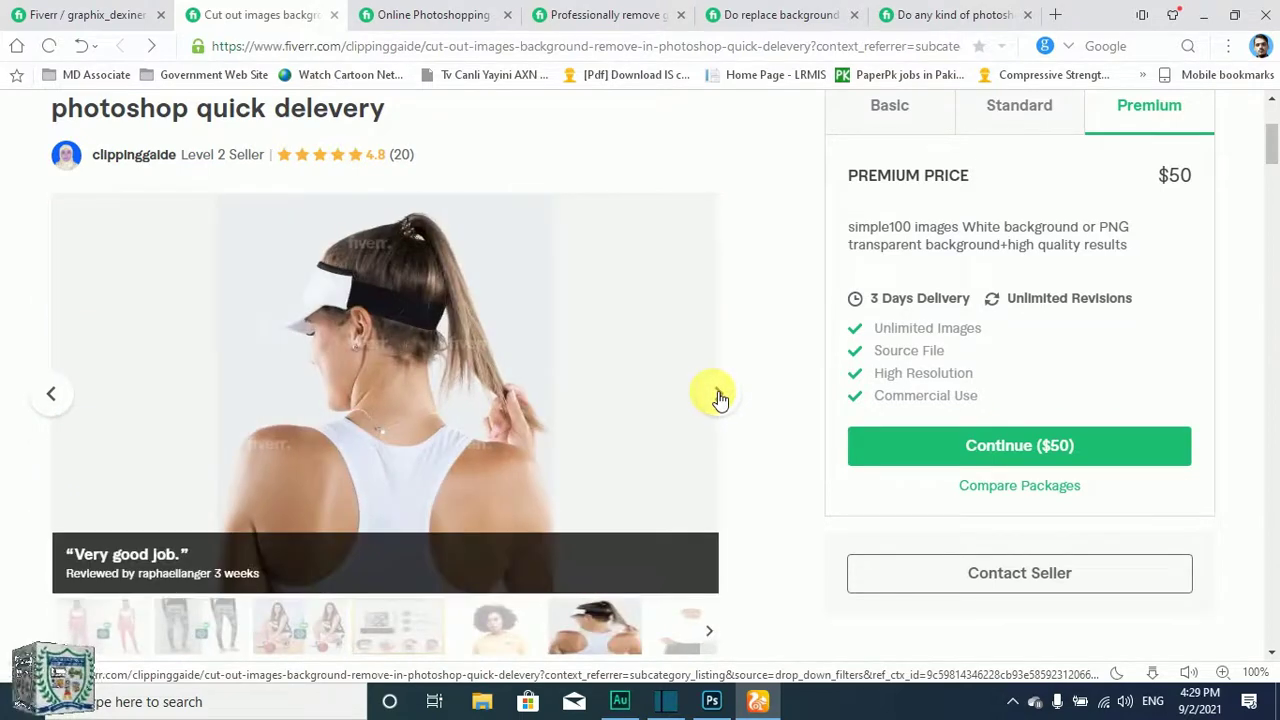
{"action": "left_click", "coordinate": [50, 394]}
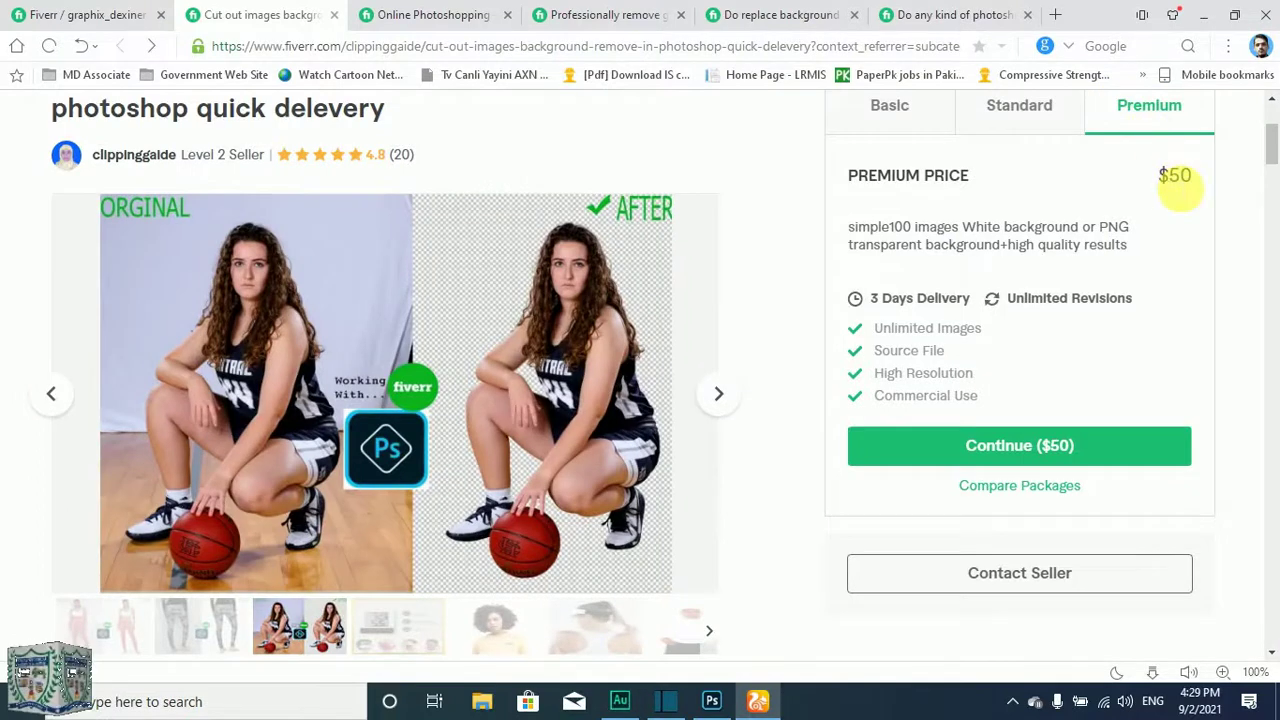
{"action": "left_click", "coordinate": [1006, 118]}
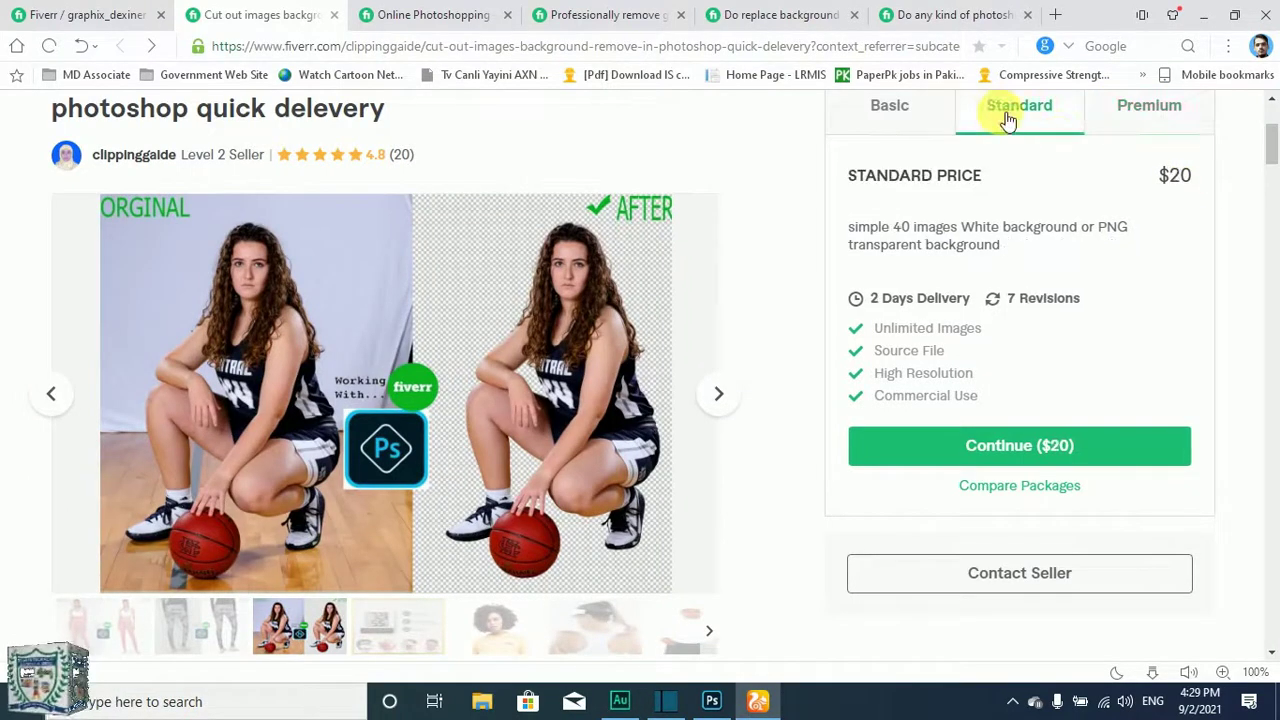
{"action": "left_click", "coordinate": [1125, 104]}
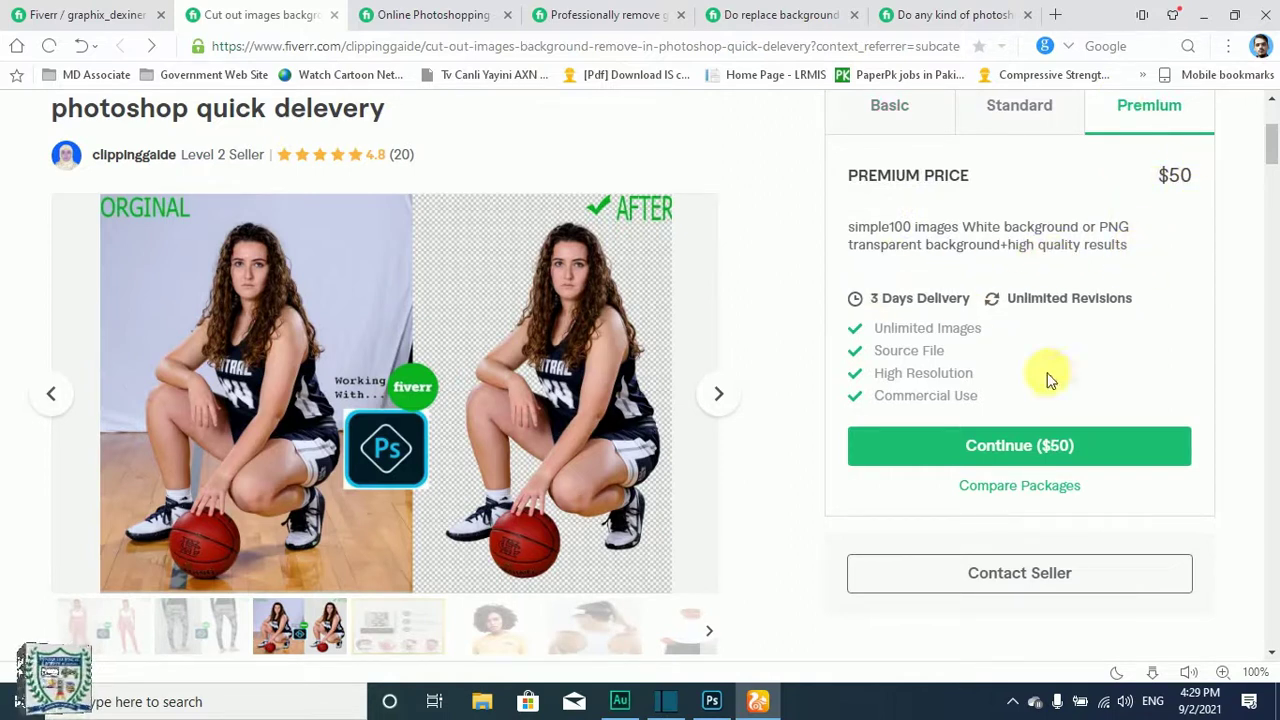
{"action": "left_click", "coordinate": [1021, 124]}
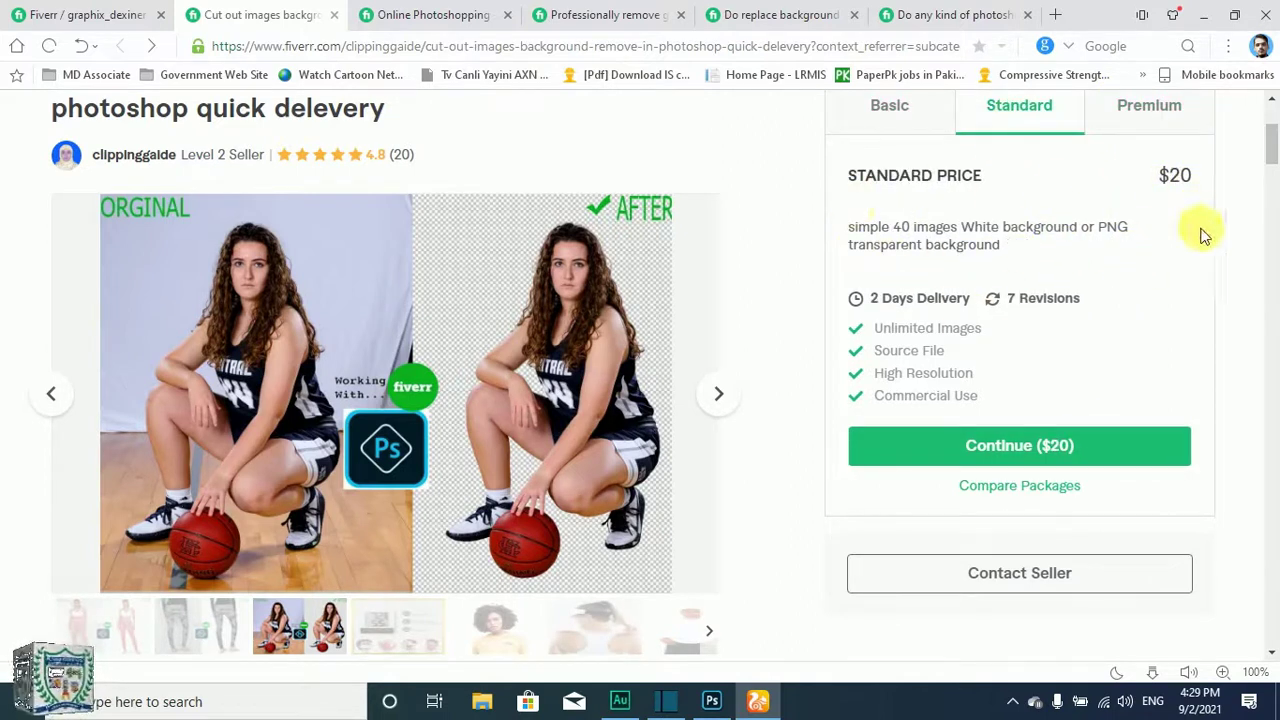
{"action": "left_click", "coordinate": [1152, 118]}
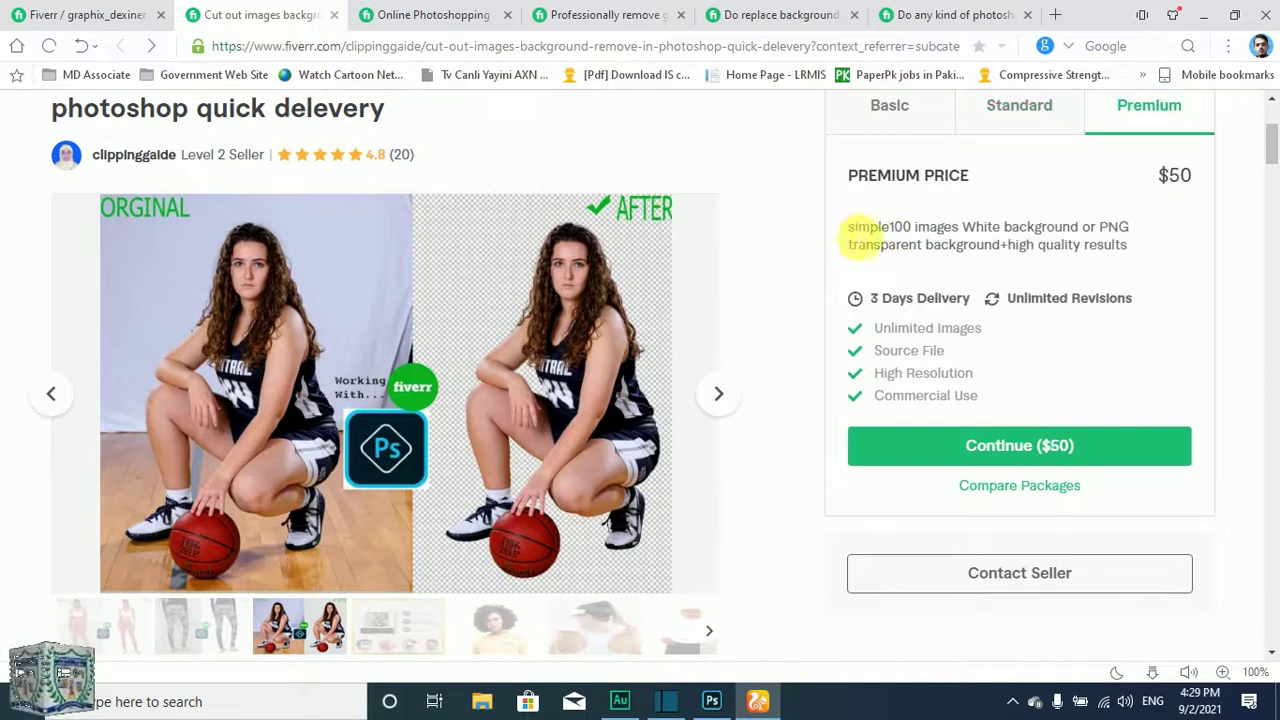
- Copy the competing gig's Premium description into the edited gig's Premium package and change its number of images to 30
{"action": "left_click_drag", "start_coordinate": [852, 230], "coordinate": [1140, 250]}
{"action": "key", "text": "ctrl+c"}
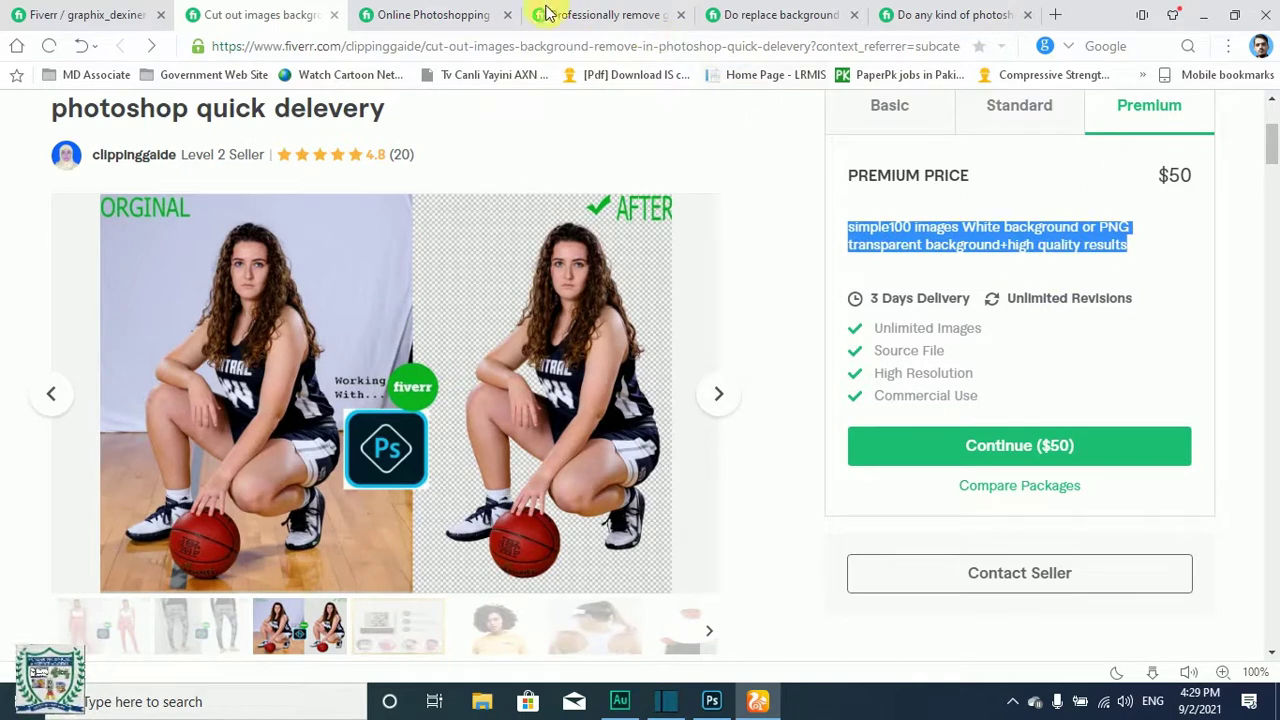
{"action": "left_click", "coordinate": [97, 16]}
{"action": "scroll", "coordinate": [880, 243], "scroll_direction": "up", "scroll_amount": 6}
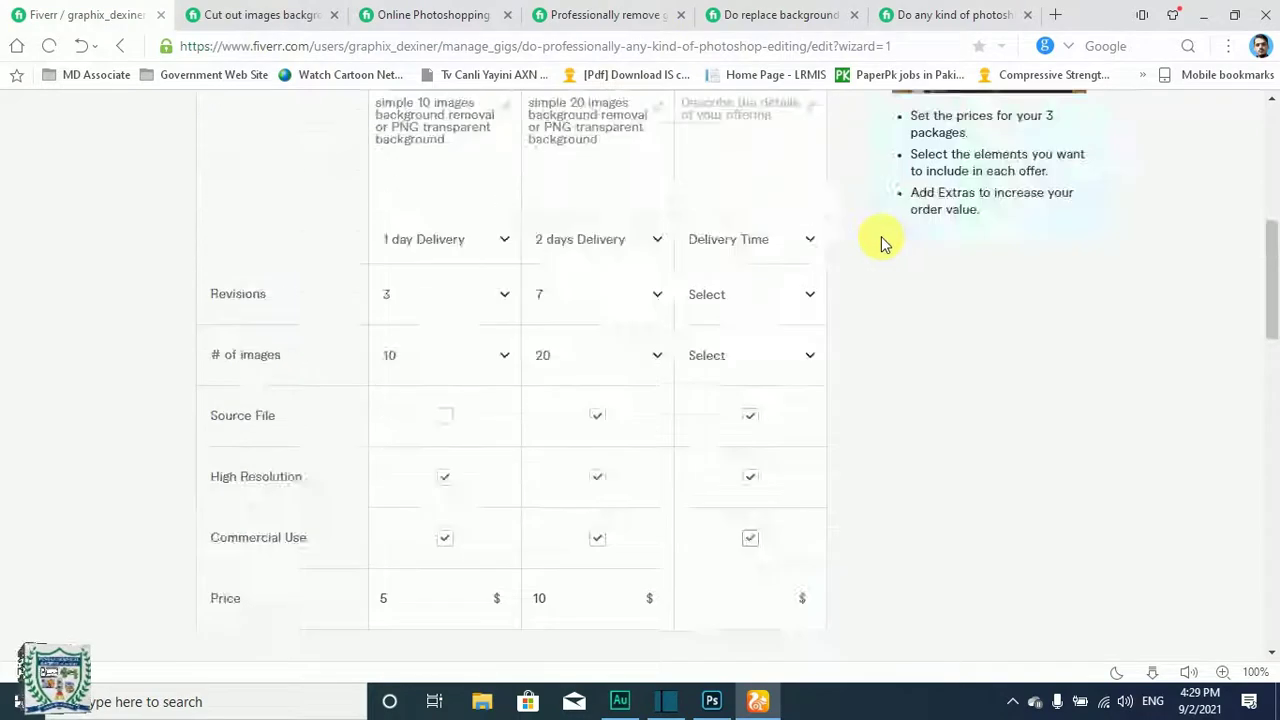
{"action": "scroll", "coordinate": [786, 333], "scroll_direction": "down", "scroll_amount": 2}
{"action": "left_click", "coordinate": [745, 423]}
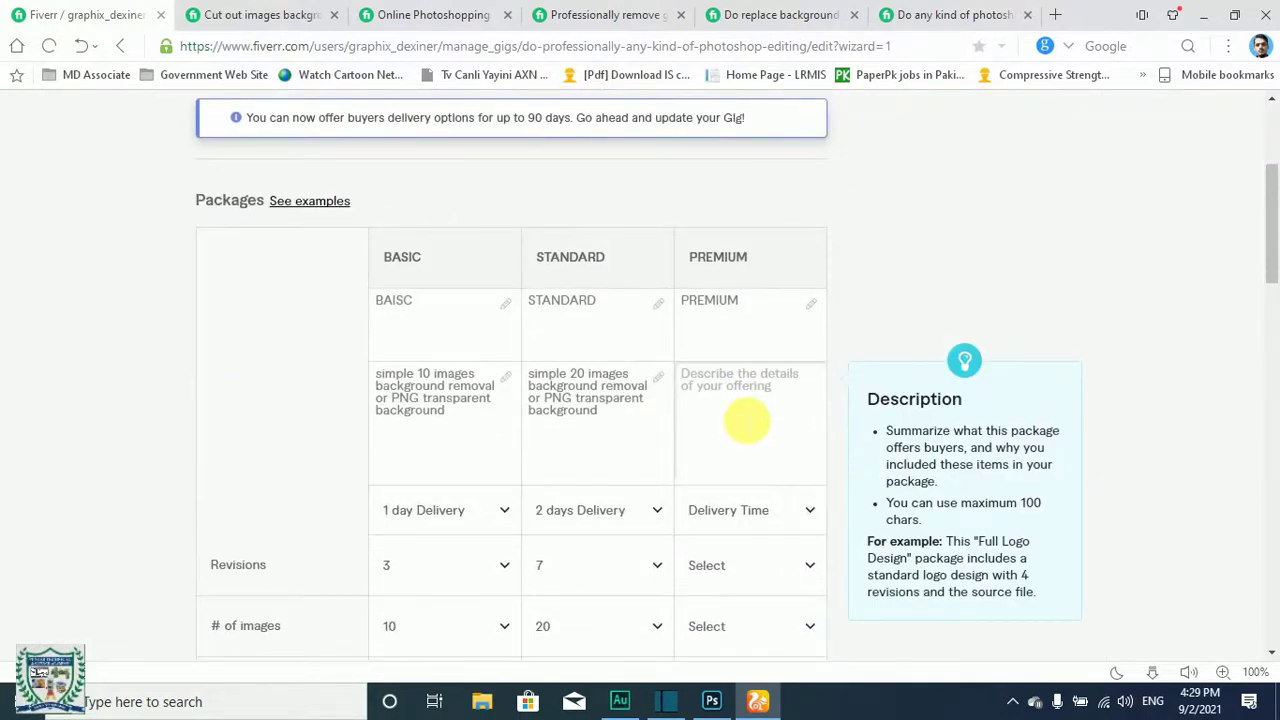
{"action": "key", "text": "ctrl+v"}
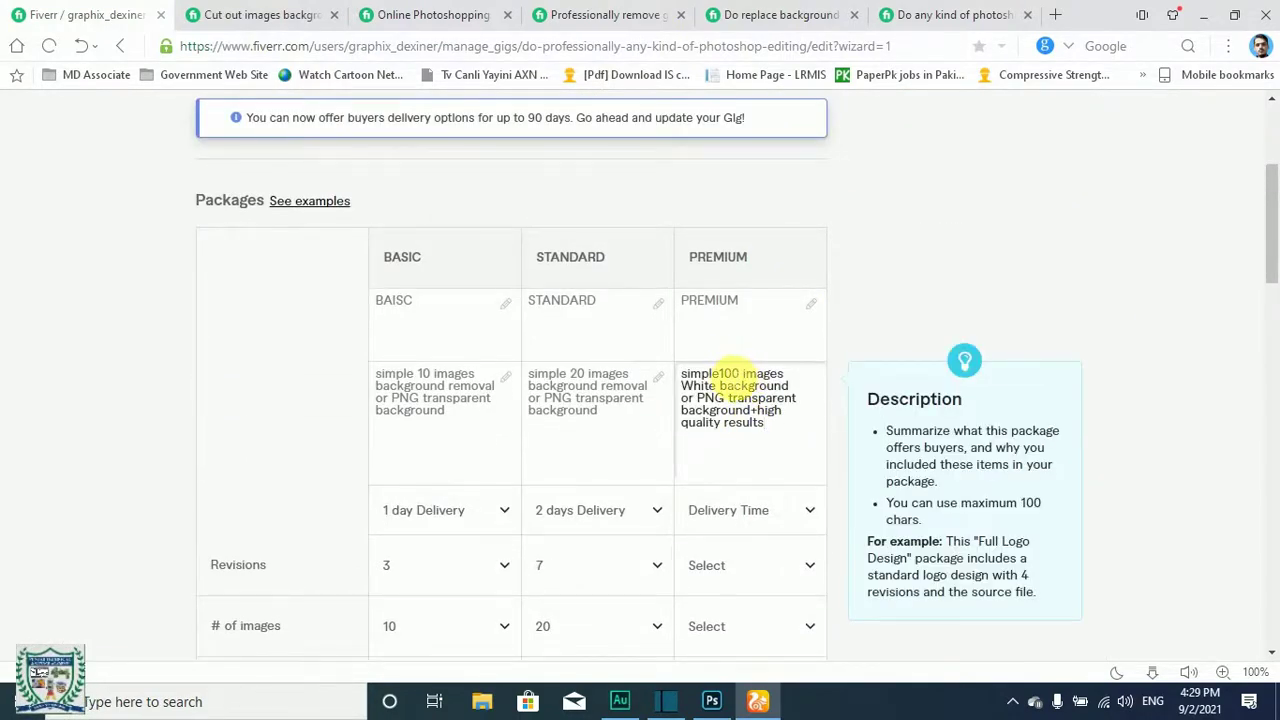
{"action": "left_click", "coordinate": [718, 374]}
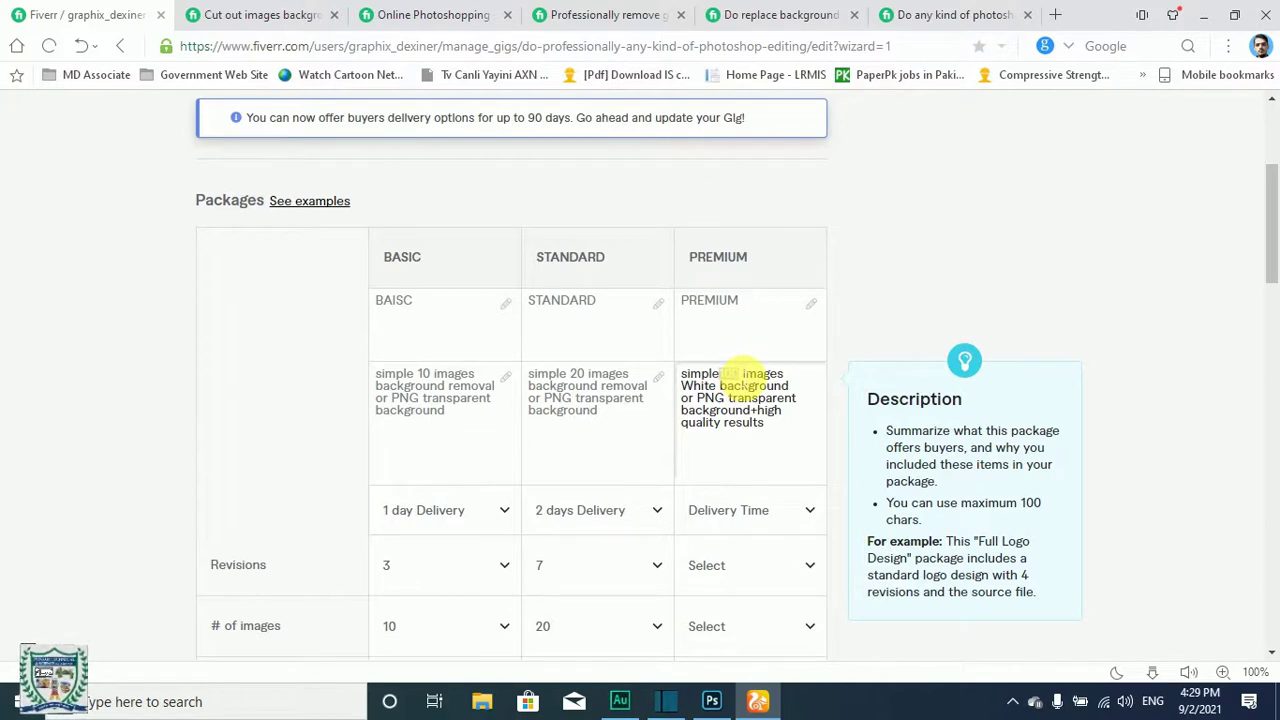
{"action": "type", "text": "30"}
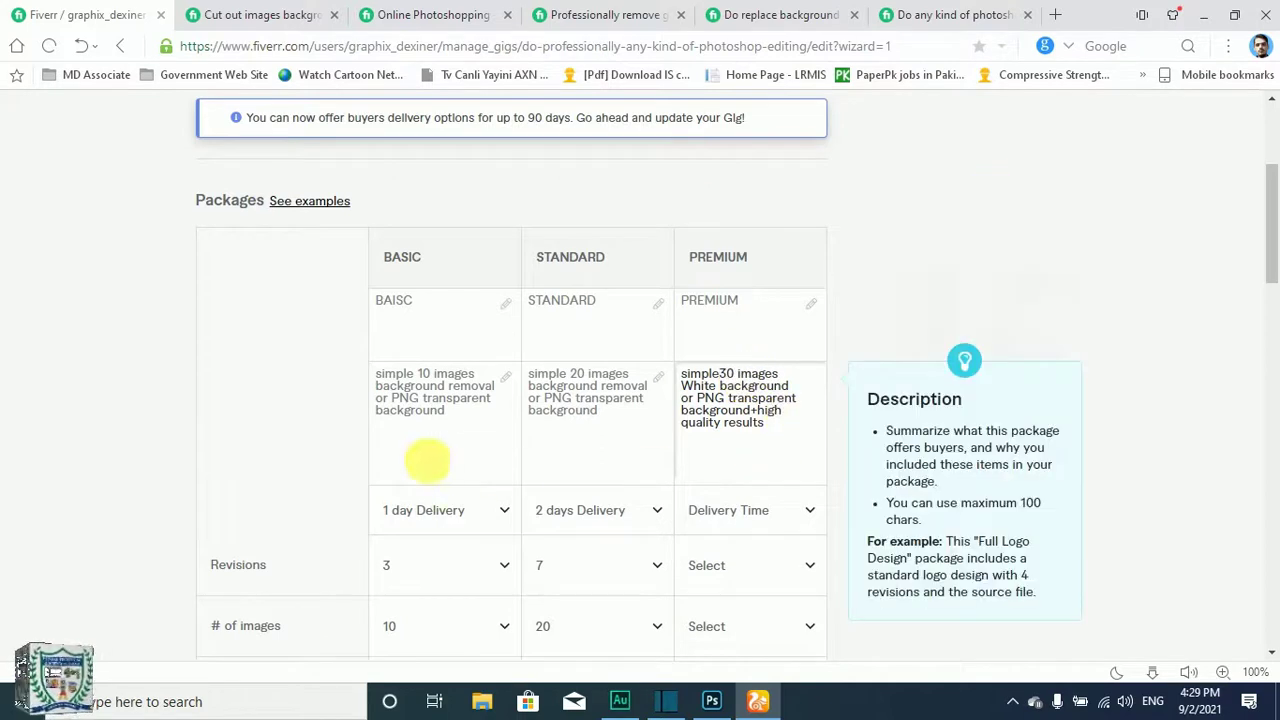
- Set the Premium package's delivery time to 3 days and its revisions to unlimited
{"action": "scroll", "coordinate": [725, 430], "scroll_direction": "down", "scroll_amount": 1}
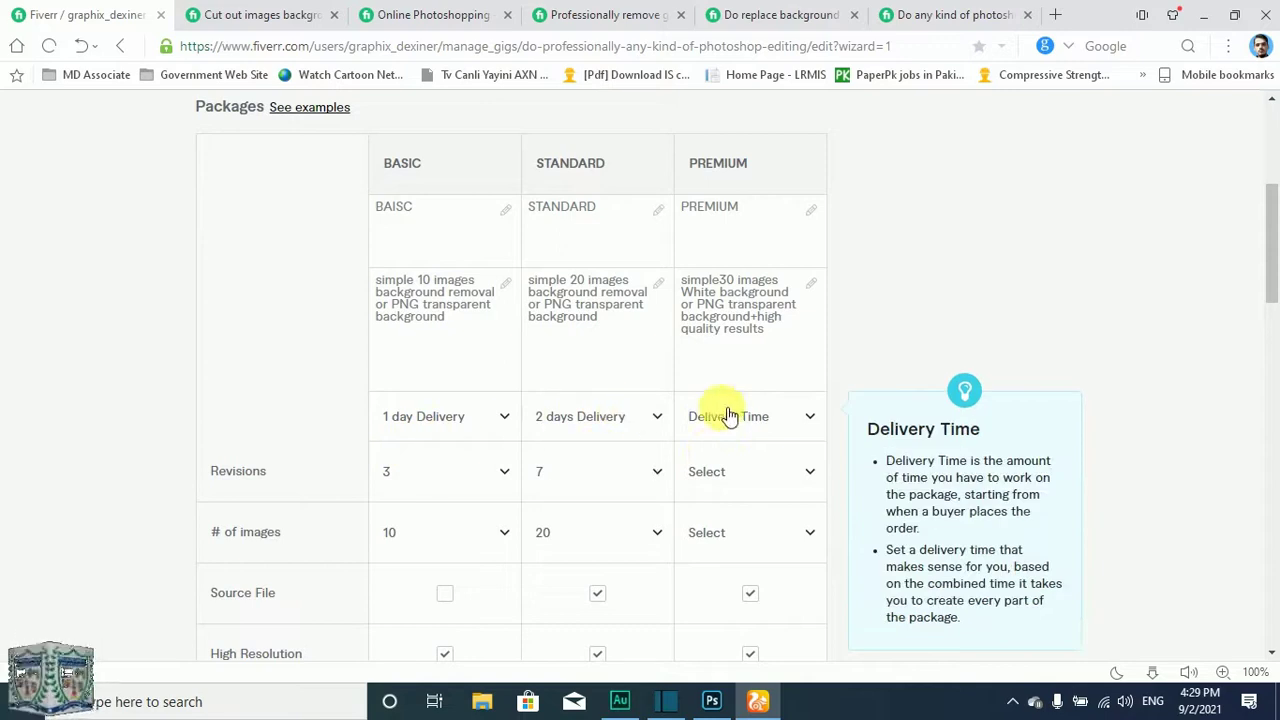
{"action": "left_click", "coordinate": [728, 416]}
{"action": "left_click", "coordinate": [731, 348]}
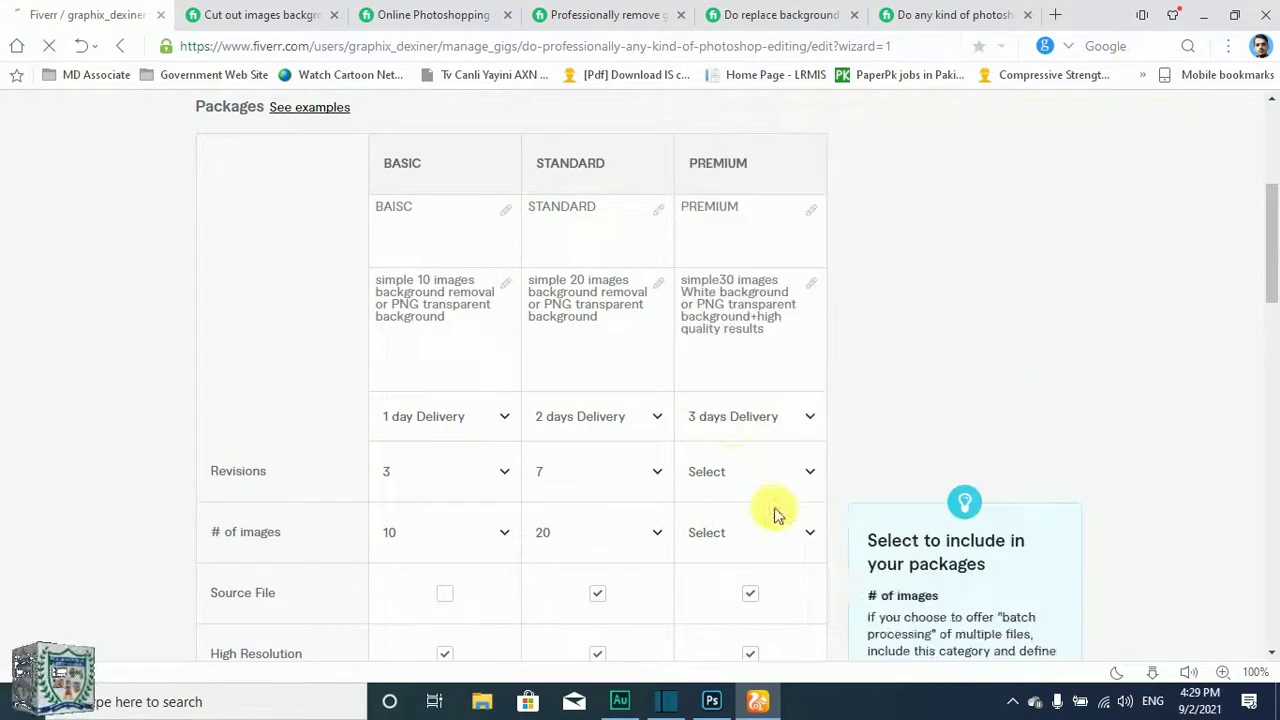
{"action": "left_click", "coordinate": [728, 479]}
{"action": "scroll", "coordinate": [735, 410], "scroll_direction": "down", "scroll_amount": 5}
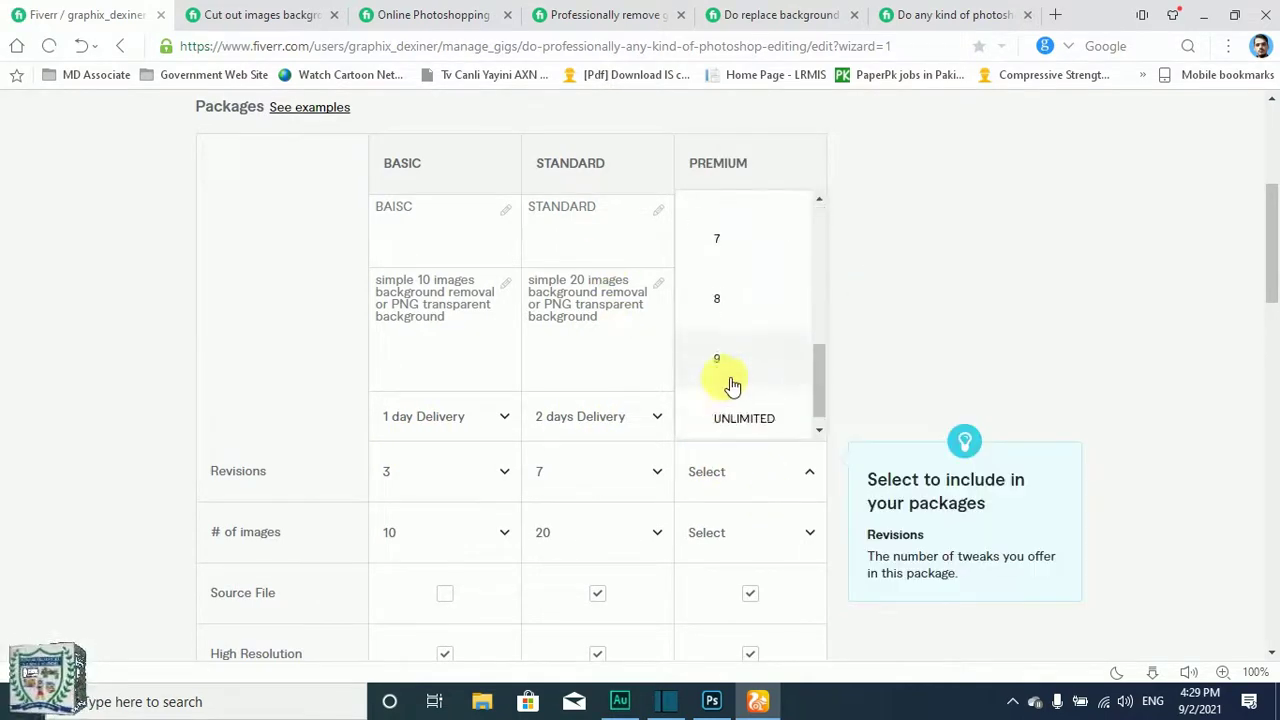
{"action": "scroll", "coordinate": [732, 386], "scroll_direction": "down", "scroll_amount": 4}
{"action": "scroll", "coordinate": [772, 298], "scroll_direction": "up", "scroll_amount": 2}
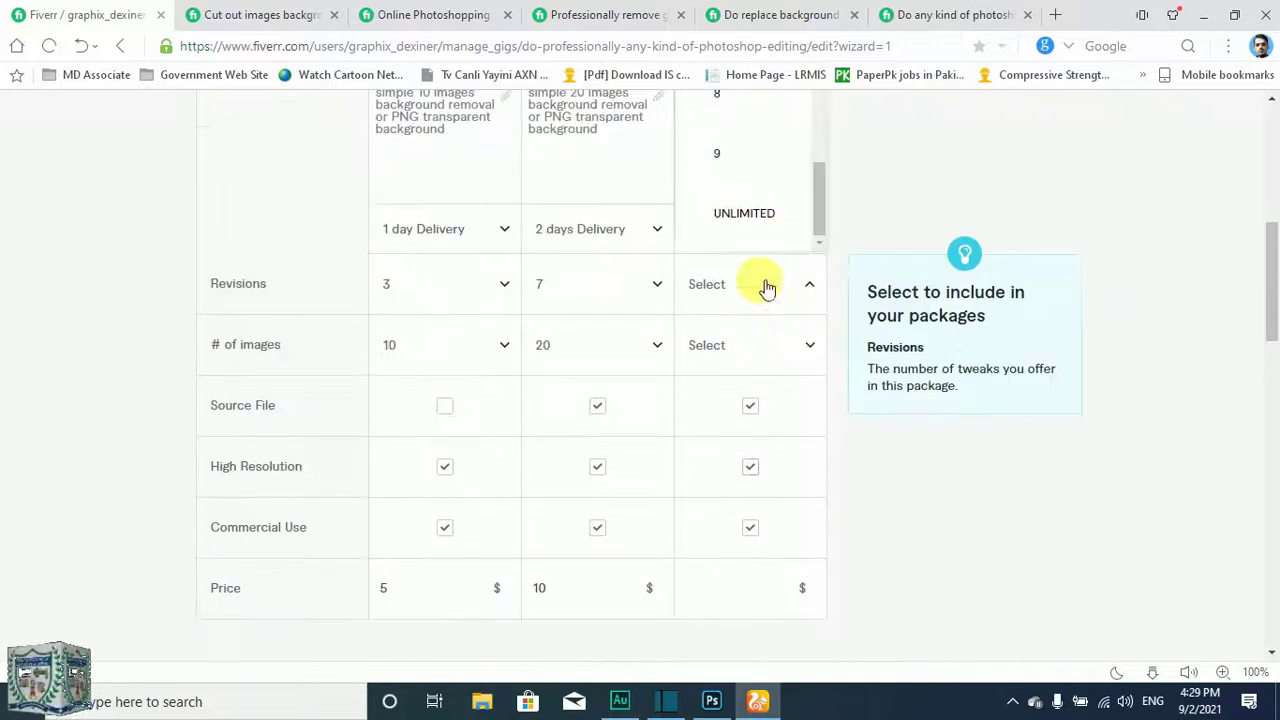
{"action": "left_click", "coordinate": [755, 228]}
{"action": "scroll", "coordinate": [346, 157], "scroll_direction": "up", "scroll_amount": 2}
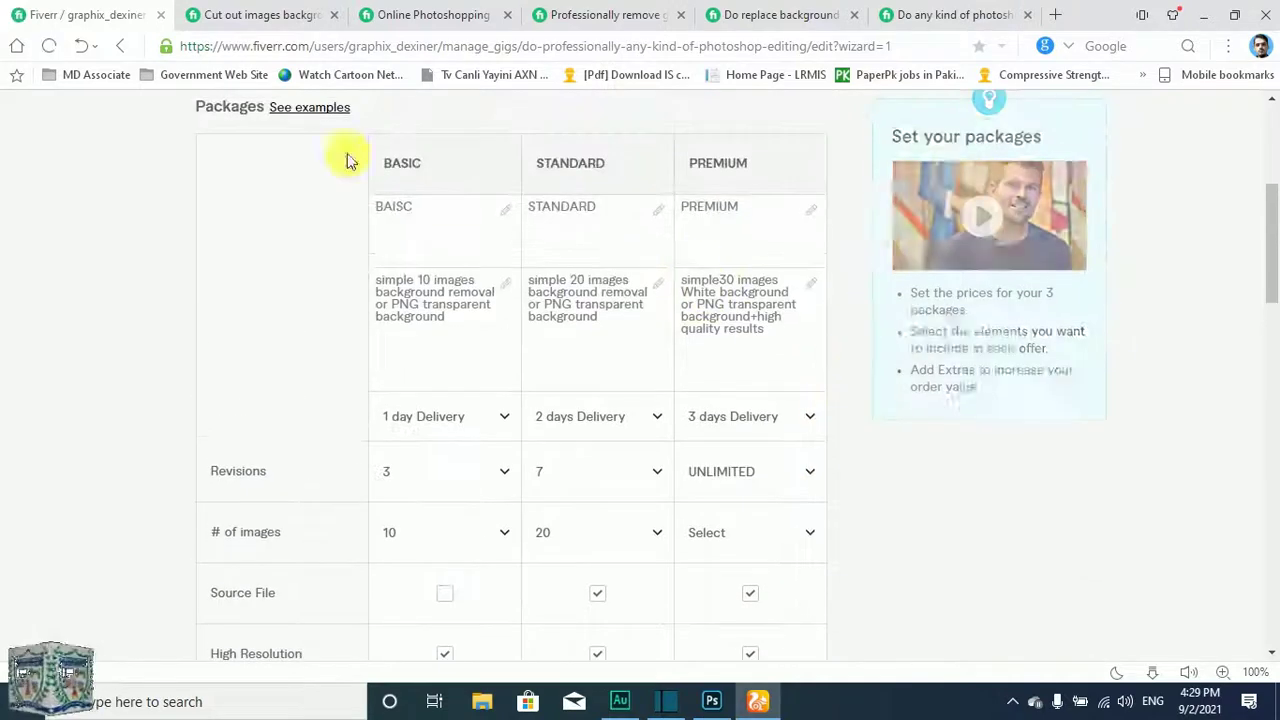
- Check the features in the competing gig's Premium package and set the edited gig's Premium number of images to 30
{"action": "left_click", "coordinate": [265, 15]}
{"action": "left_click_drag", "start_coordinate": [1020, 300], "coordinate": [1114, 300]}
{"action": "left_click", "coordinate": [938, 333]}
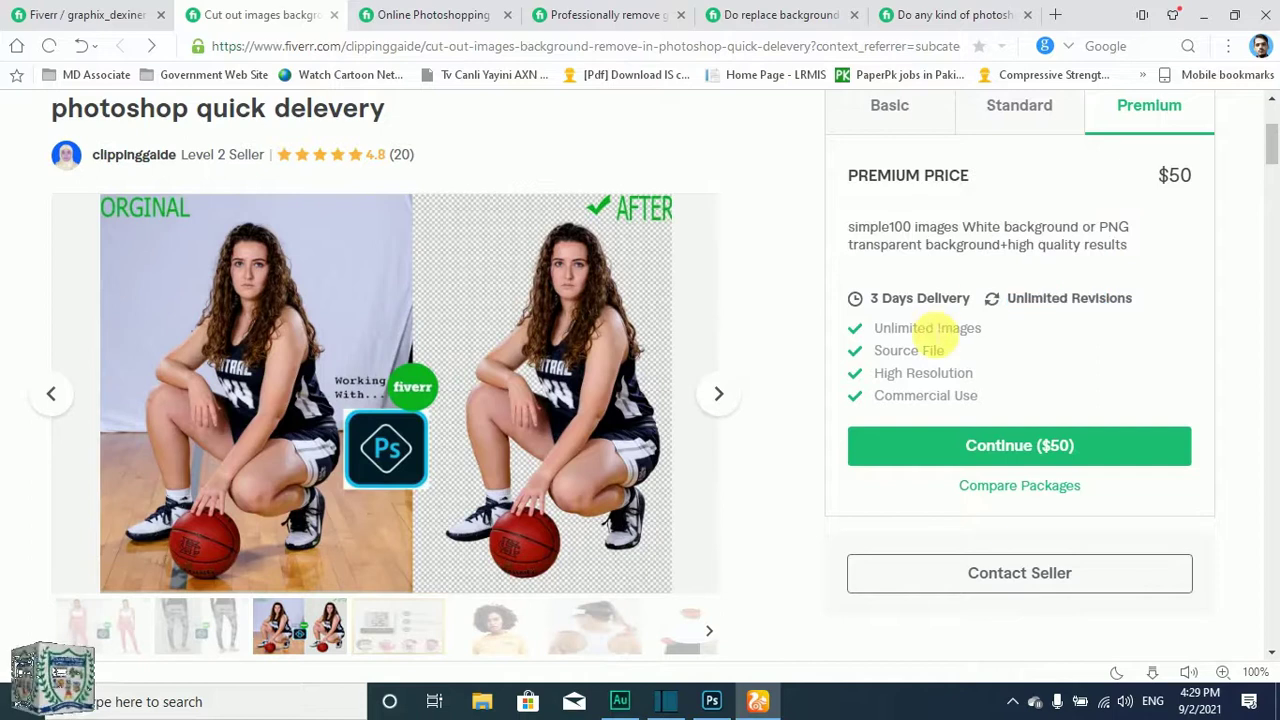
{"action": "left_click_drag", "start_coordinate": [913, 373], "coordinate": [923, 374]}
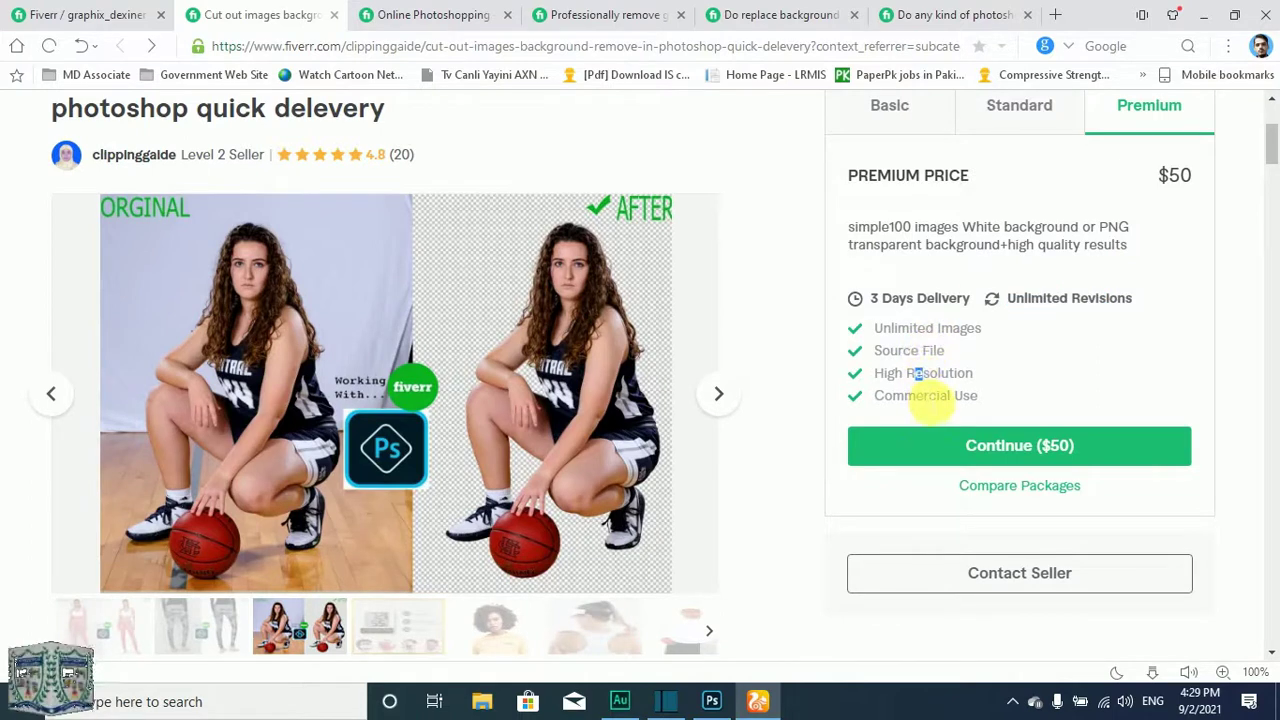
{"action": "left_click", "coordinate": [428, 14]}
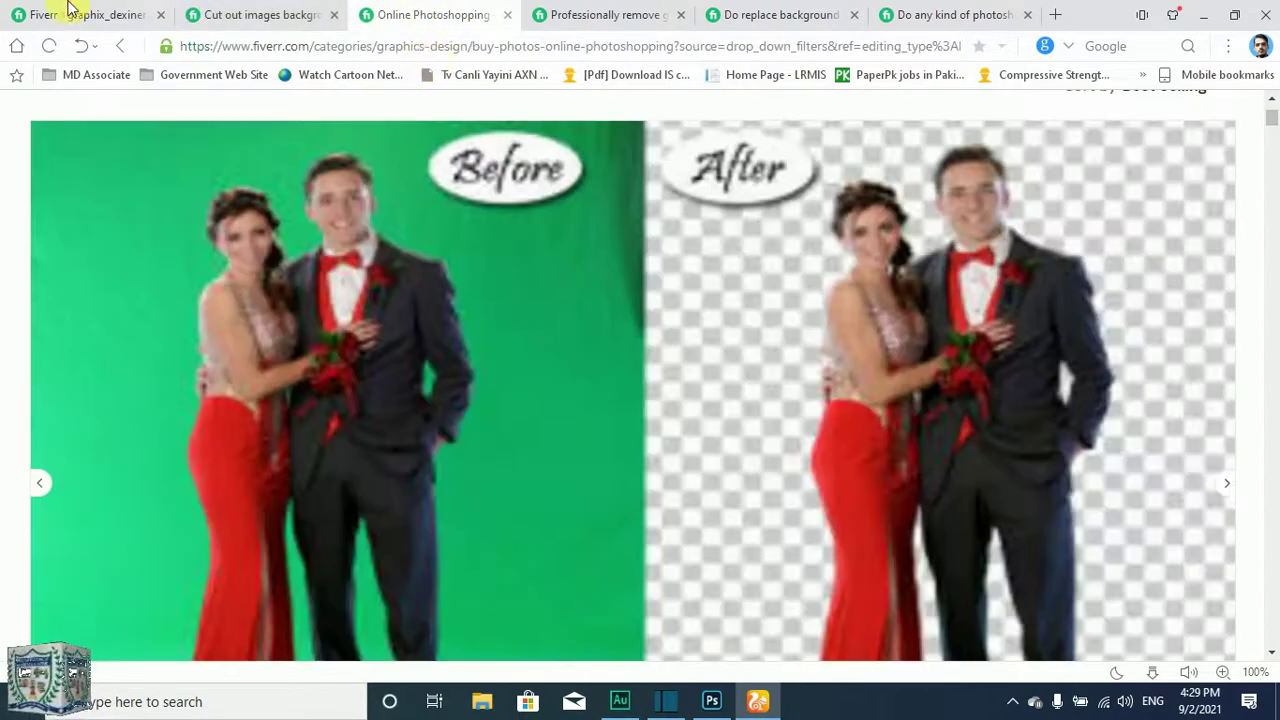
{"action": "left_click", "coordinate": [108, 10]}
{"action": "scroll", "coordinate": [795, 355], "scroll_direction": "down", "scroll_amount": 1}
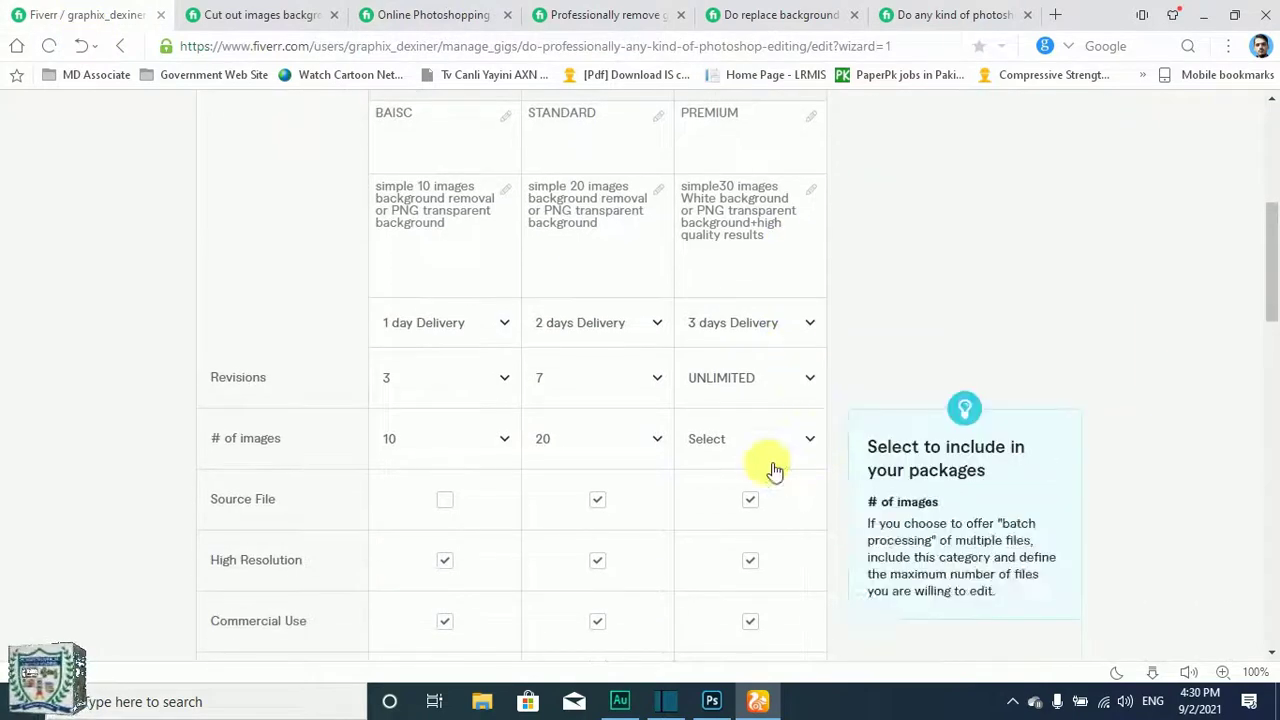
{"action": "left_click", "coordinate": [751, 438]}
{"action": "scroll", "coordinate": [758, 337], "scroll_direction": "down", "scroll_amount": 7}
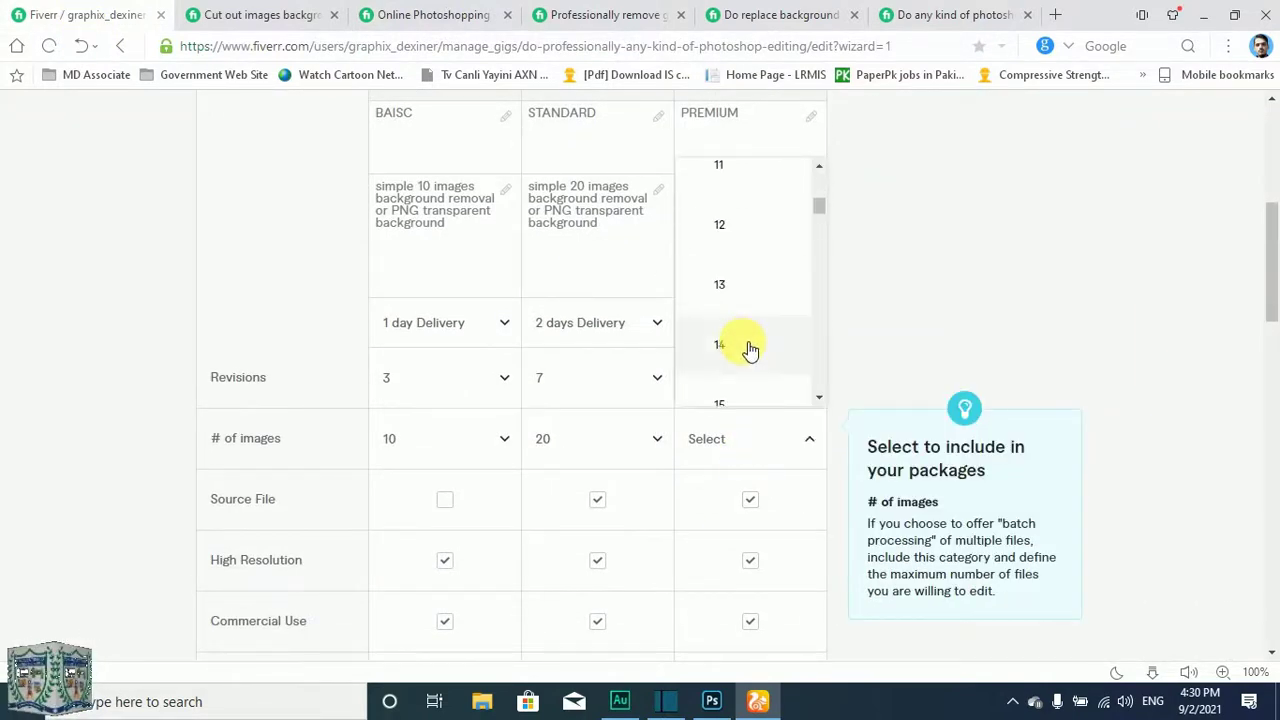
{"action": "scroll", "coordinate": [751, 349], "scroll_direction": "down", "scroll_amount": 8}
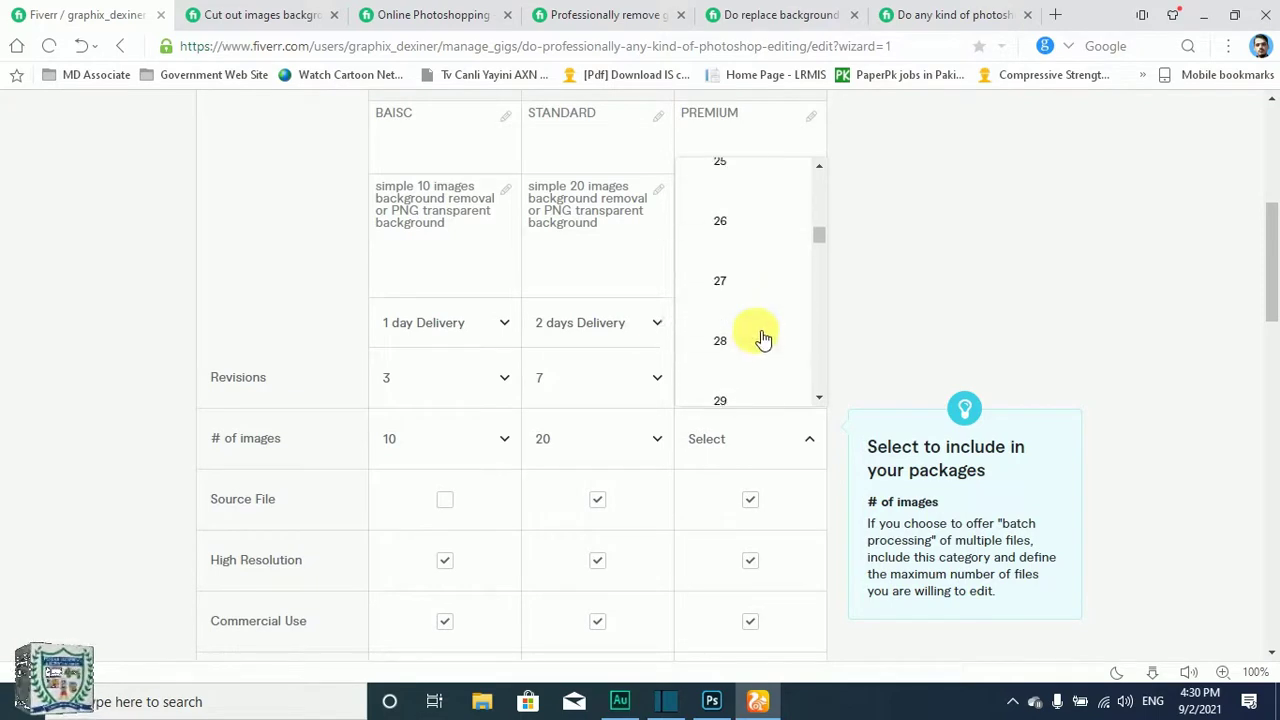
{"action": "scroll", "coordinate": [763, 338], "scroll_direction": "down", "scroll_amount": 1}
{"action": "left_click", "coordinate": [714, 268]}
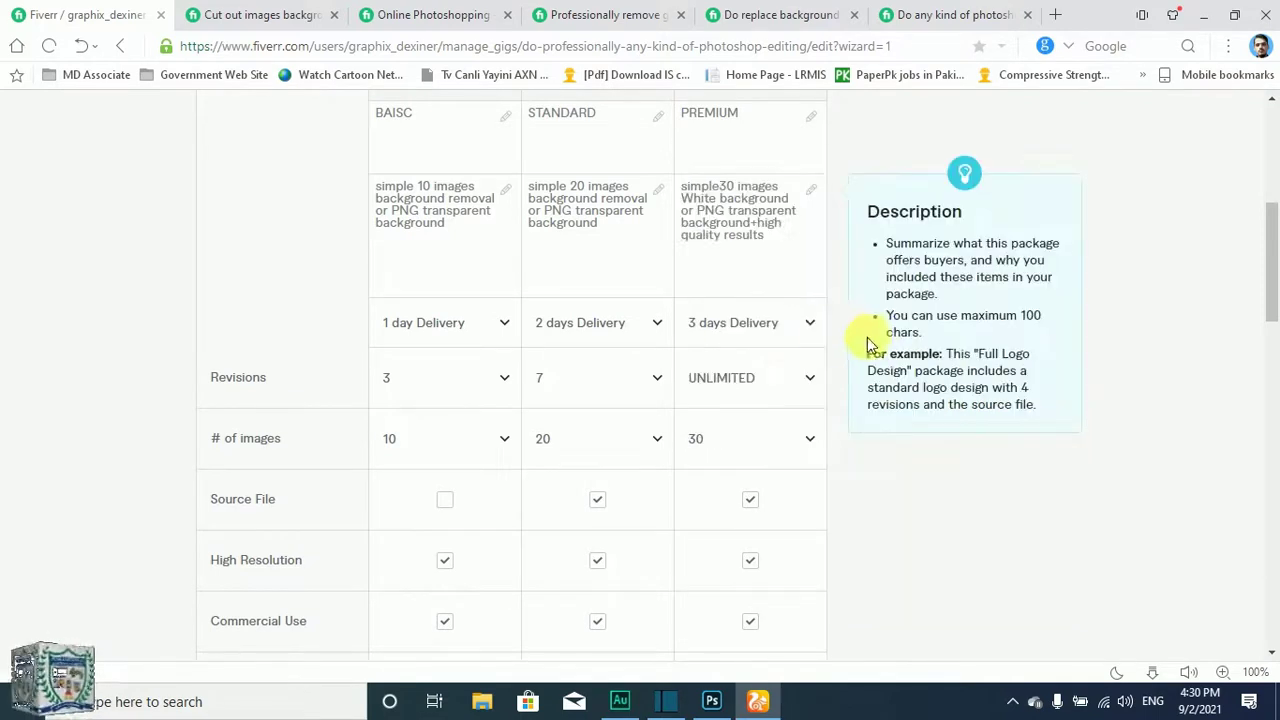
- Set the Premium package's price to $30
{"action": "scroll", "coordinate": [760, 265], "scroll_direction": "down", "scroll_amount": 1}
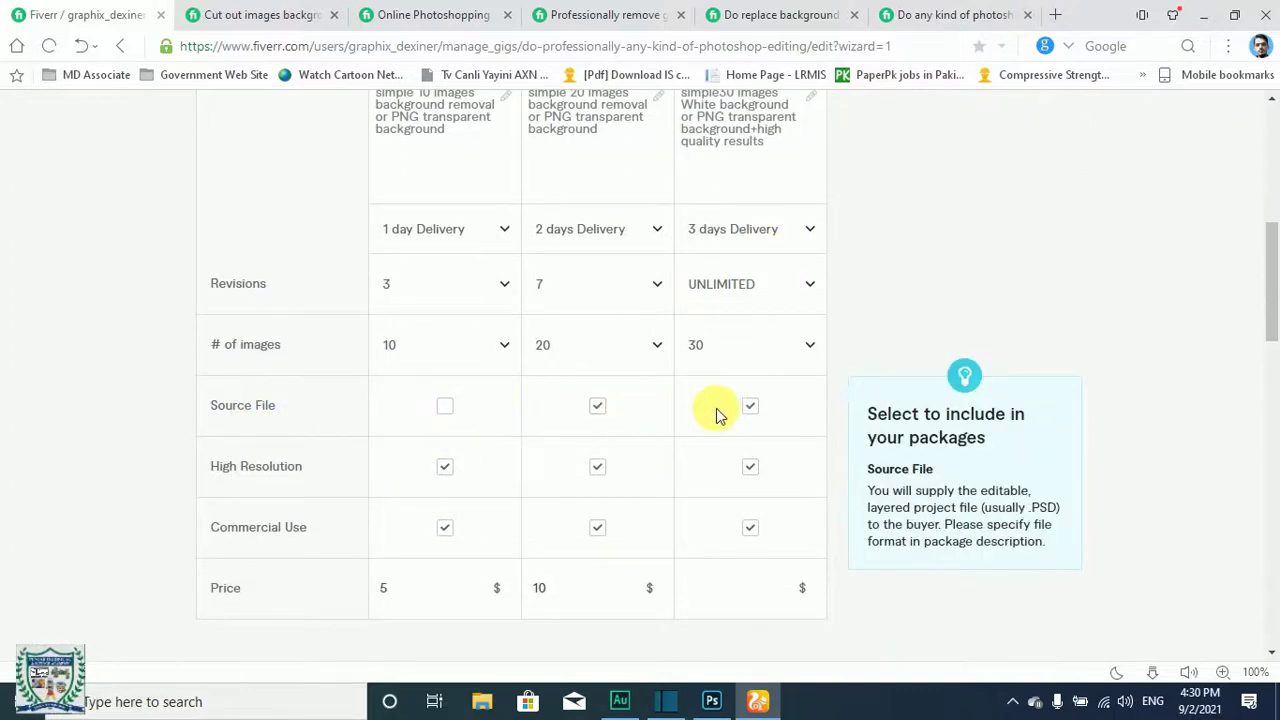
{"action": "scroll", "coordinate": [725, 430], "scroll_direction": "down", "scroll_amount": 2}
{"action": "left_click", "coordinate": [754, 418]}
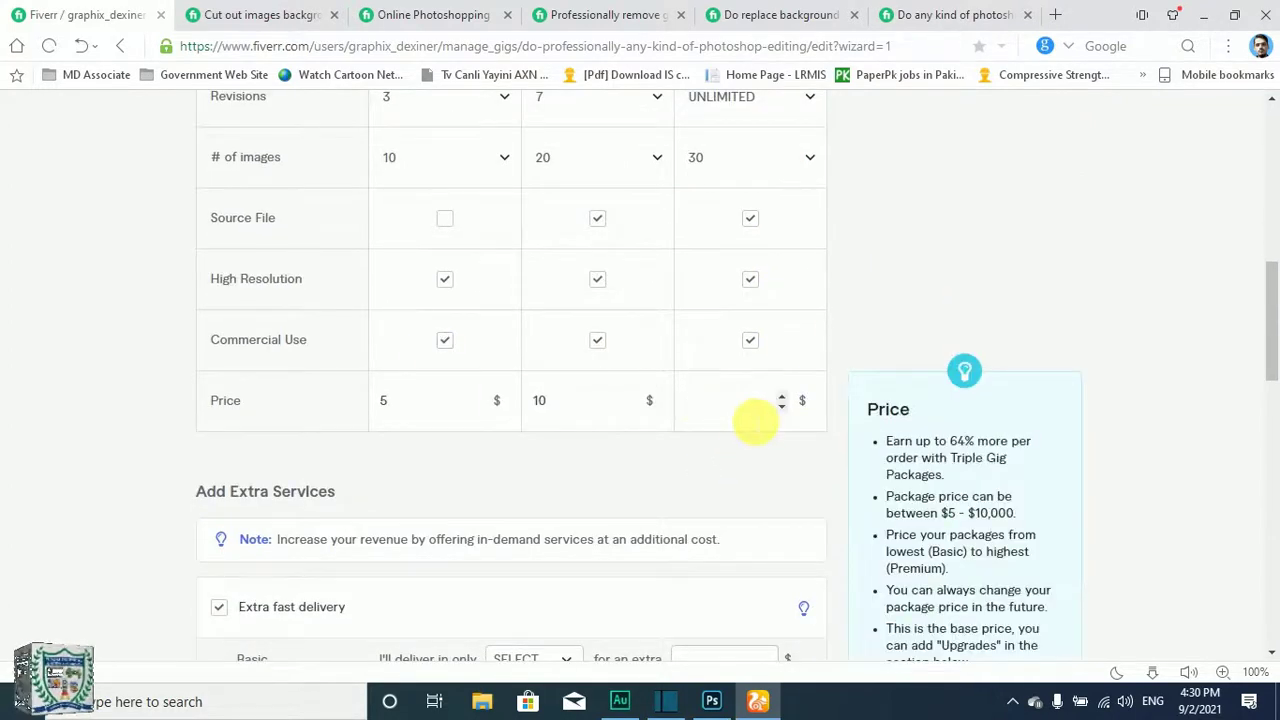
{"action": "left_click", "coordinate": [712, 450]}
{"action": "left_click", "coordinate": [737, 423]}
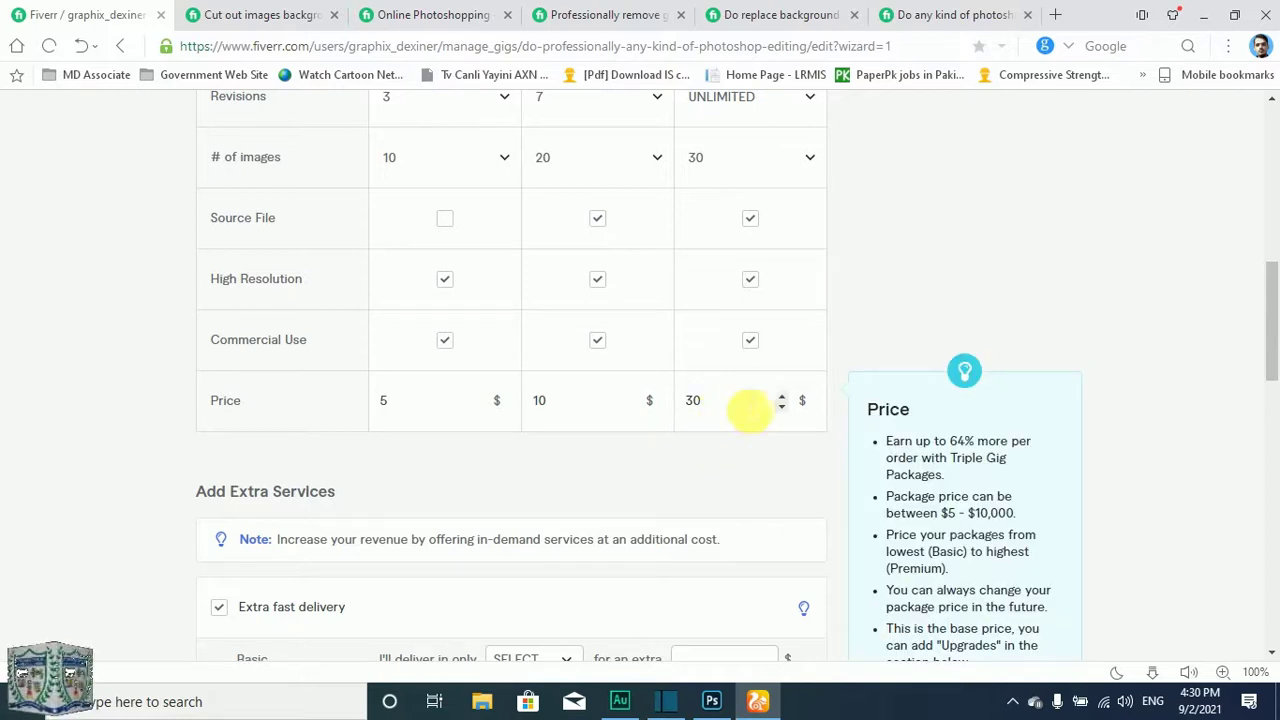
- Offer extra fast delivery for the Standard package in 1 day for an extra $5
{"action": "scroll", "coordinate": [776, 402], "scroll_direction": "up", "scroll_amount": 1}
{"action": "scroll", "coordinate": [776, 402], "scroll_direction": "down", "scroll_amount": 4}
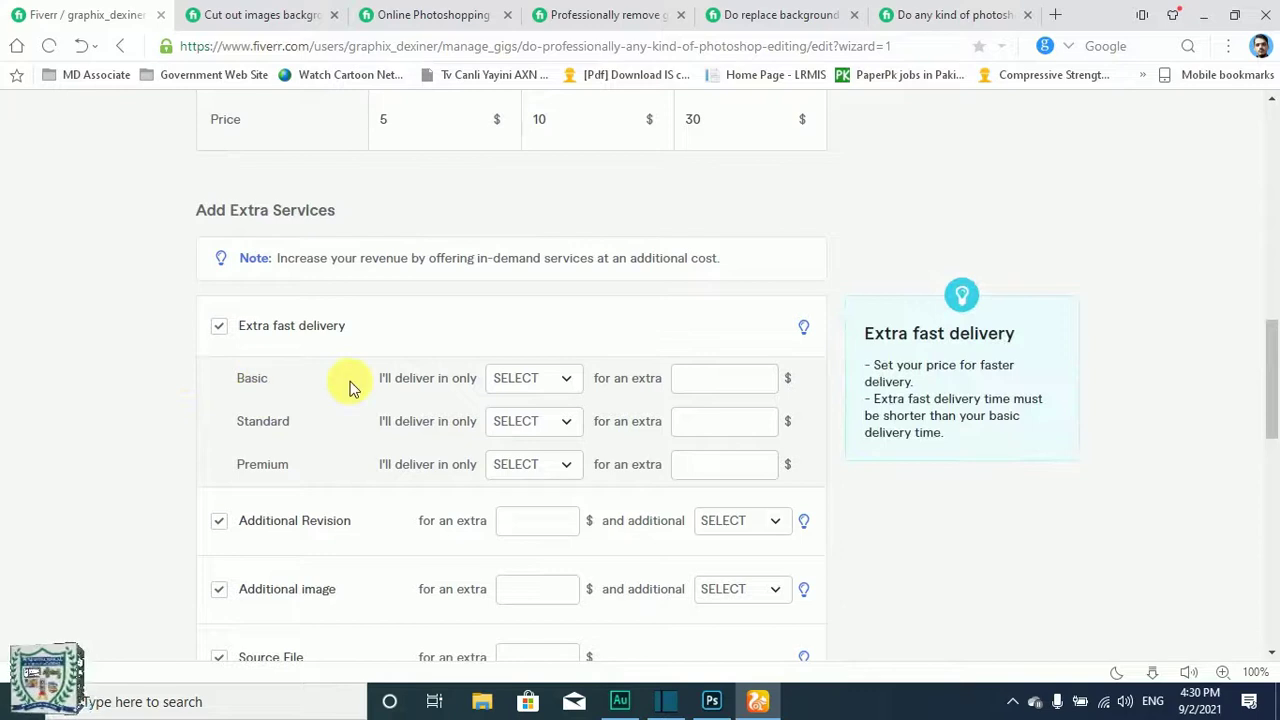
{"action": "scroll", "coordinate": [350, 388], "scroll_direction": "up", "scroll_amount": 3}
{"action": "scroll", "coordinate": [397, 254], "scroll_direction": "up", "scroll_amount": 1}
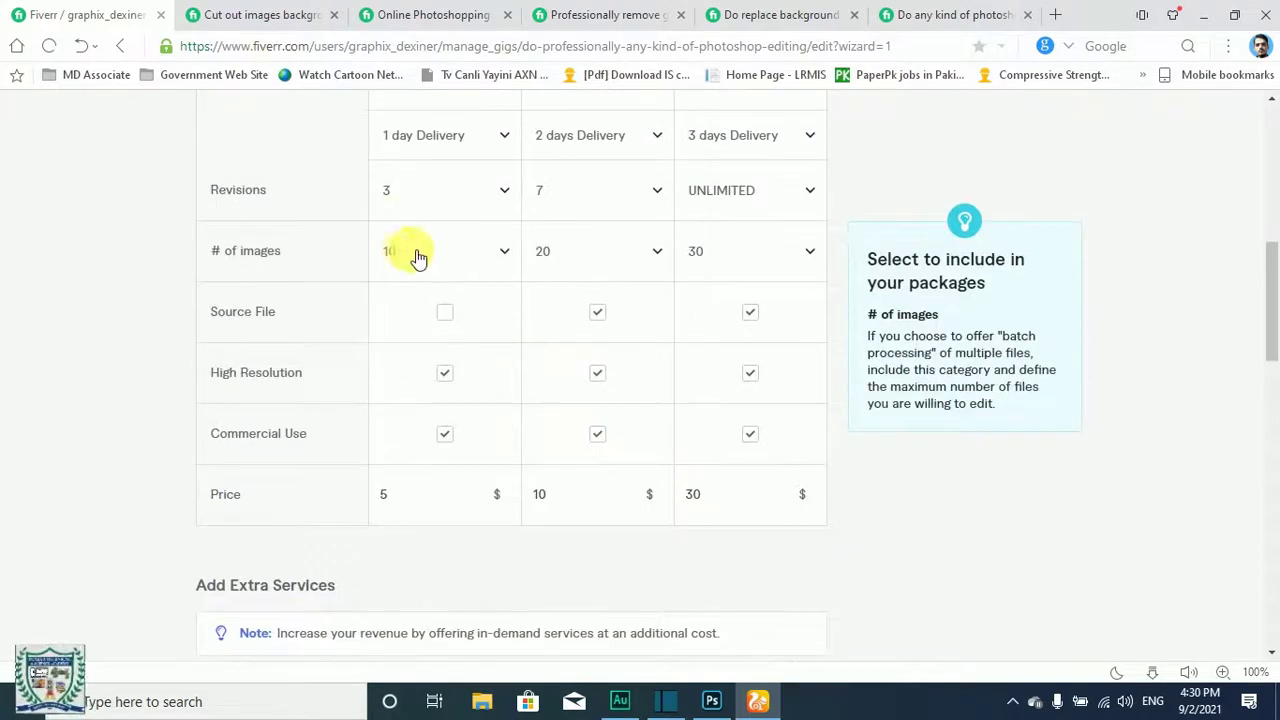
{"action": "scroll", "coordinate": [443, 277], "scroll_direction": "down", "scroll_amount": 4}
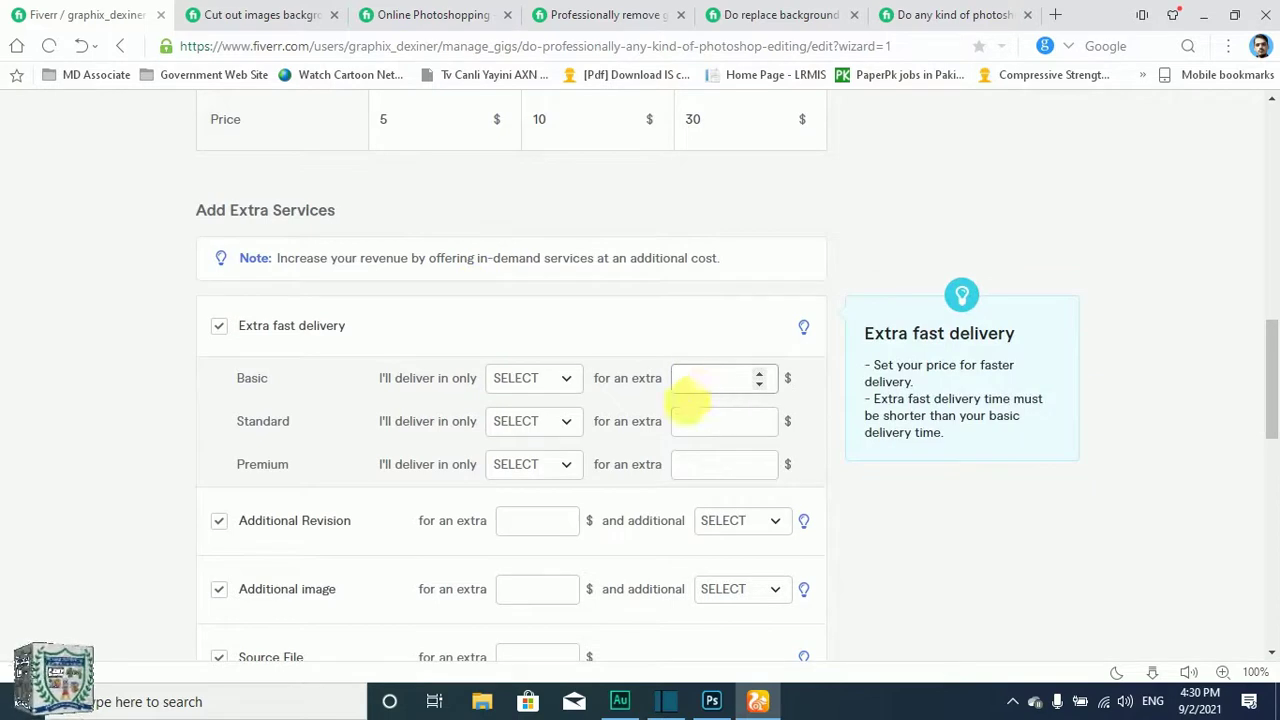
{"action": "left_click", "coordinate": [535, 428]}
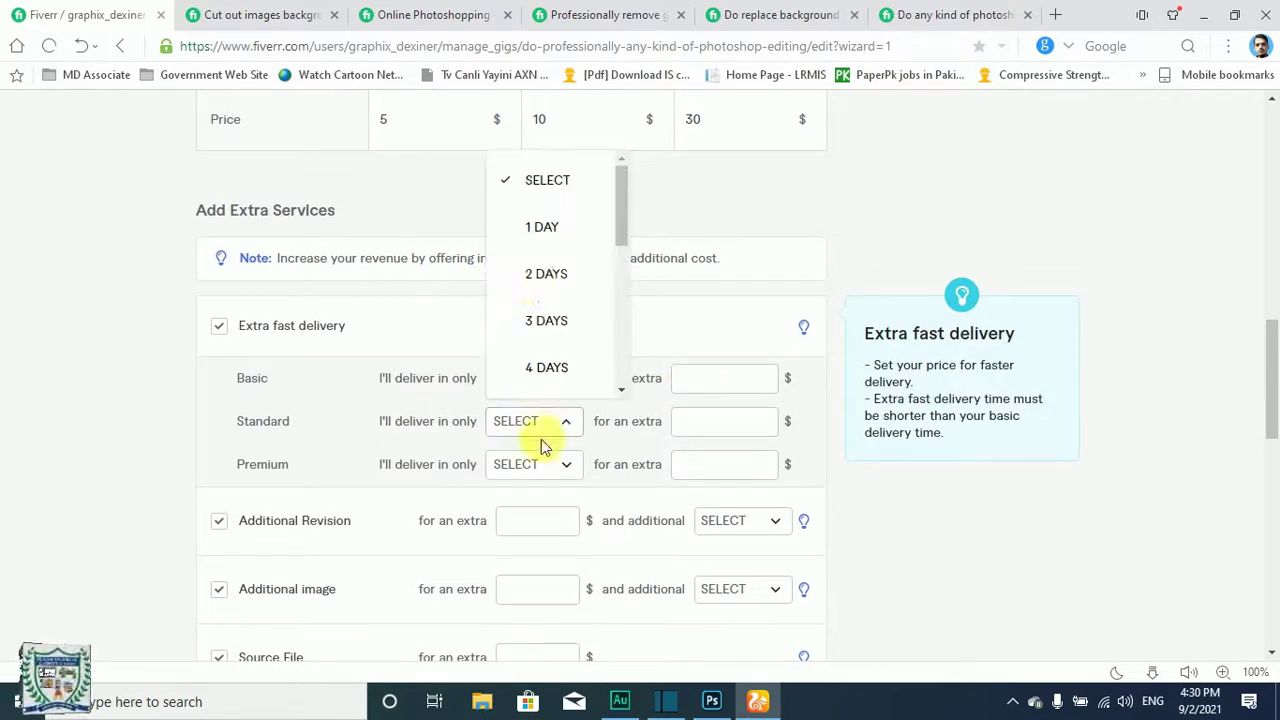
{"action": "left_click", "coordinate": [555, 228]}
{"action": "left_click", "coordinate": [750, 427]}
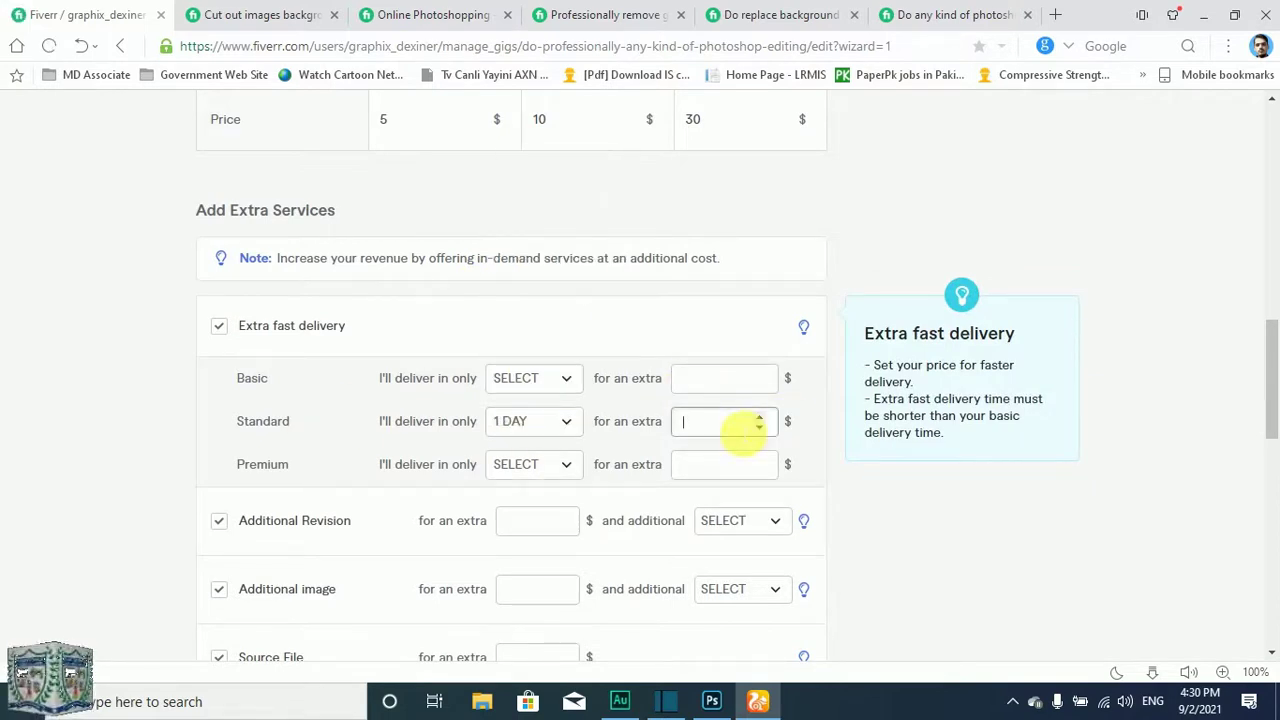
- Offer extra fast delivery for the Premium package in 1 day for an extra $20
{"action": "left_click", "coordinate": [566, 474]}
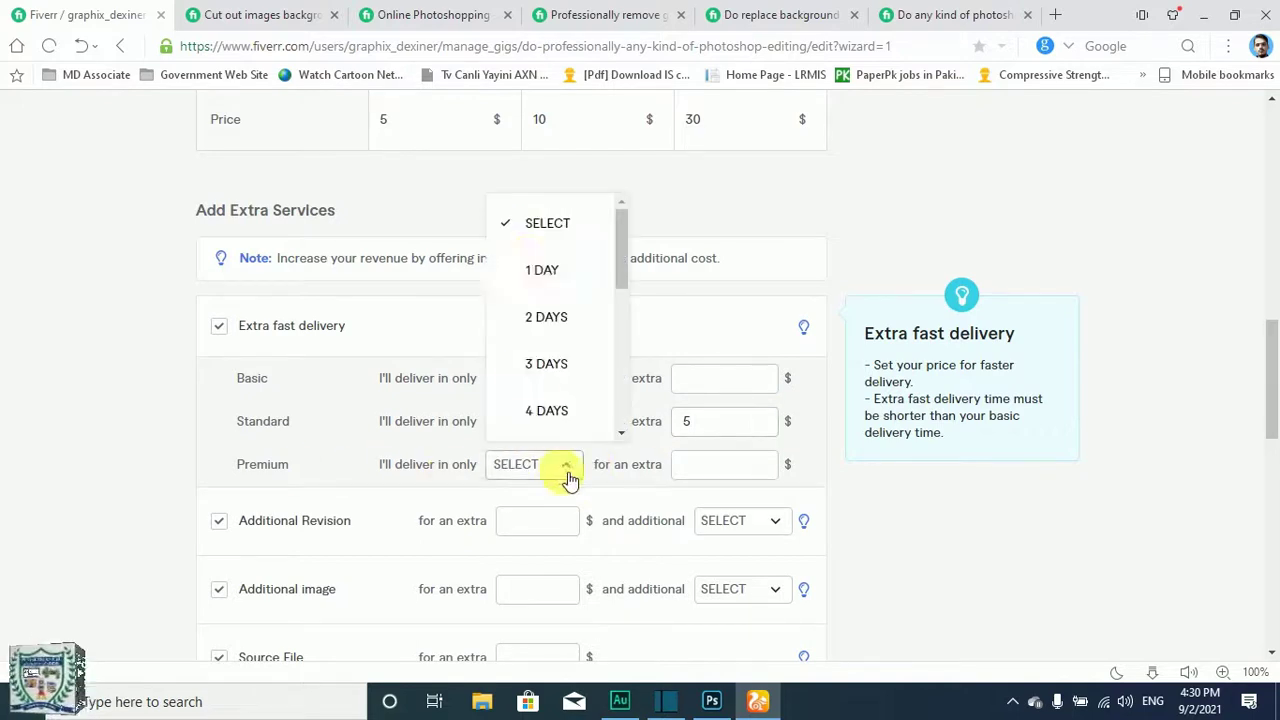
{"action": "left_click", "coordinate": [543, 269]}
{"action": "left_click", "coordinate": [745, 472]}
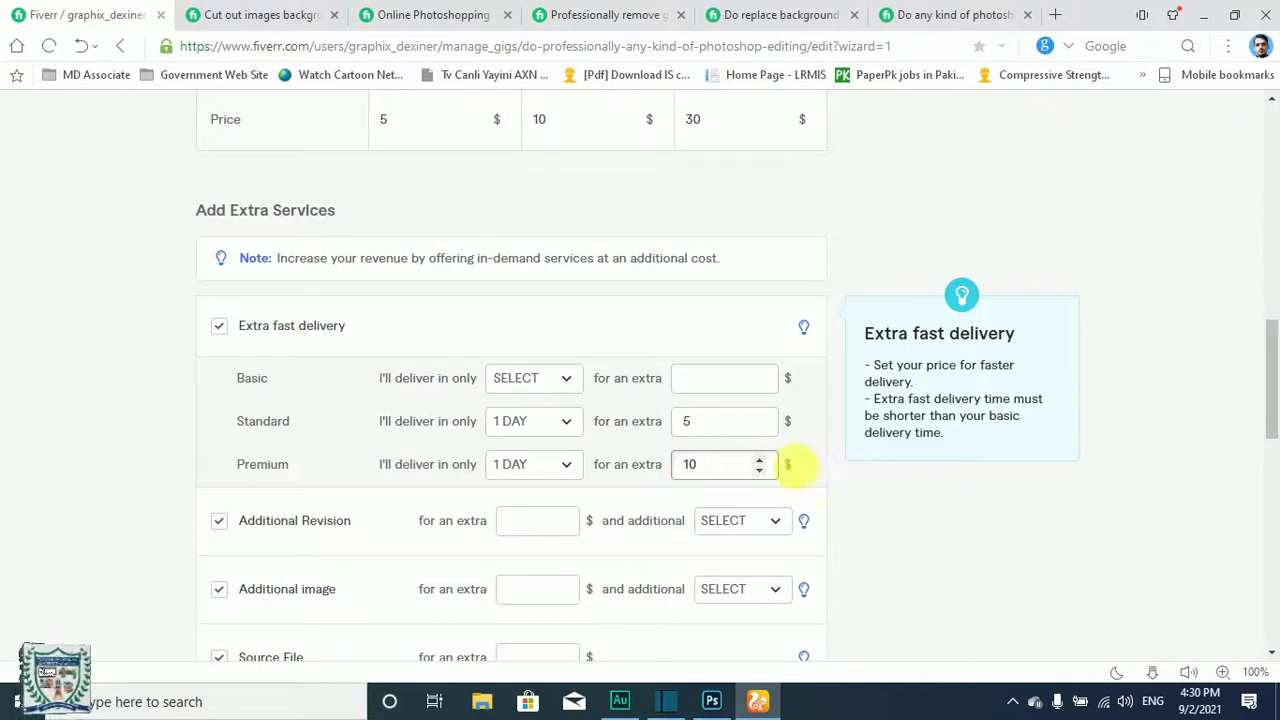
{"action": "left_click", "coordinate": [808, 464]}
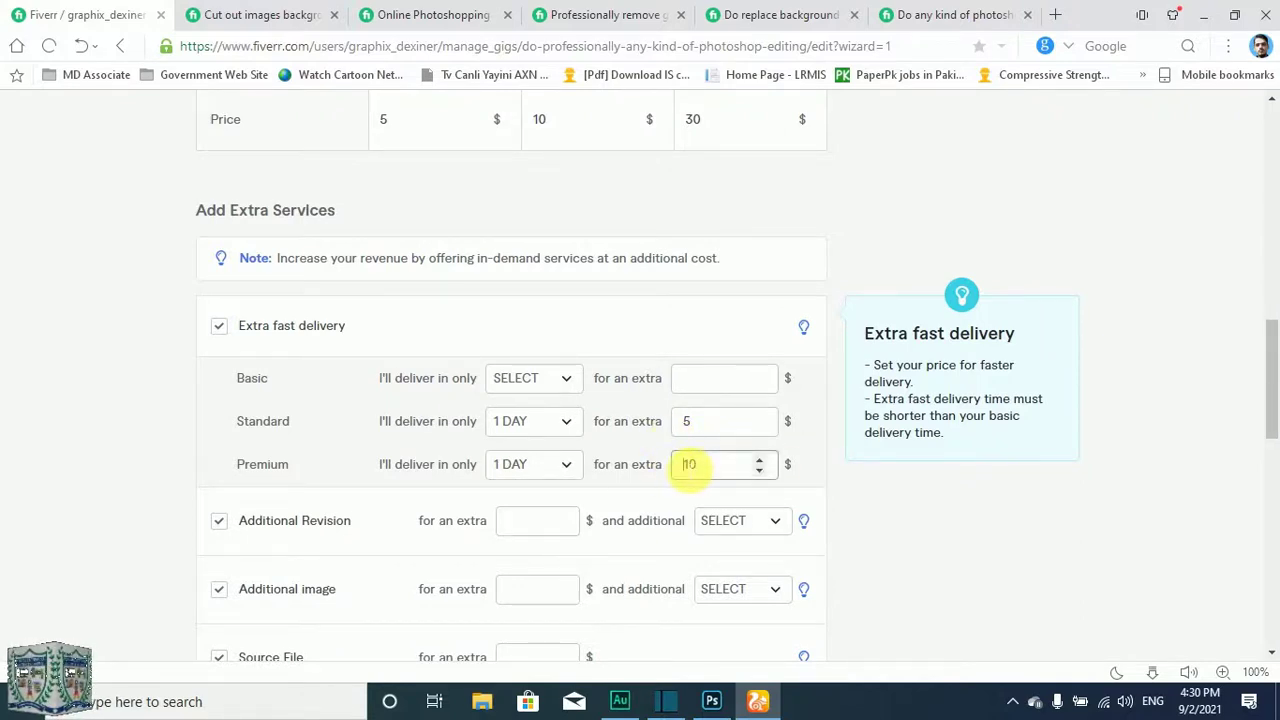
{"action": "double_click", "coordinate": [690, 464]}
{"action": "type", "text": "20"}
{"action": "left_click", "coordinate": [777, 486]}
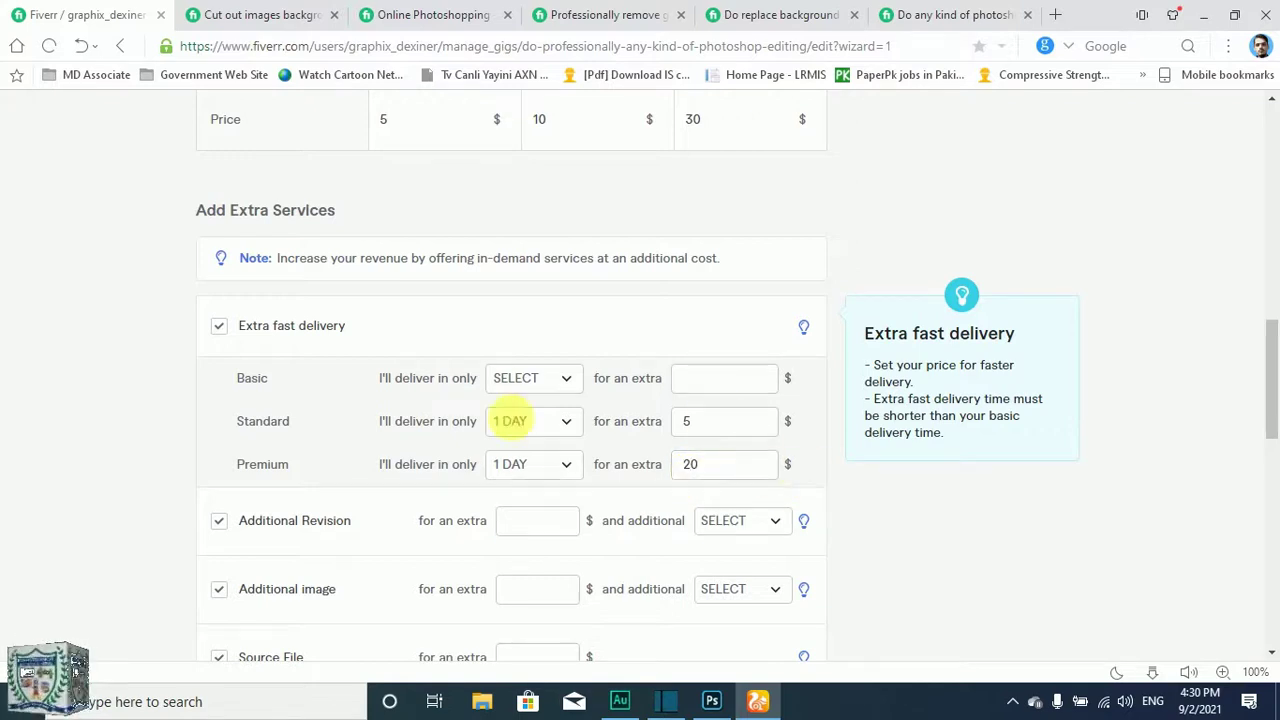
{"action": "left_click", "coordinate": [713, 424]}
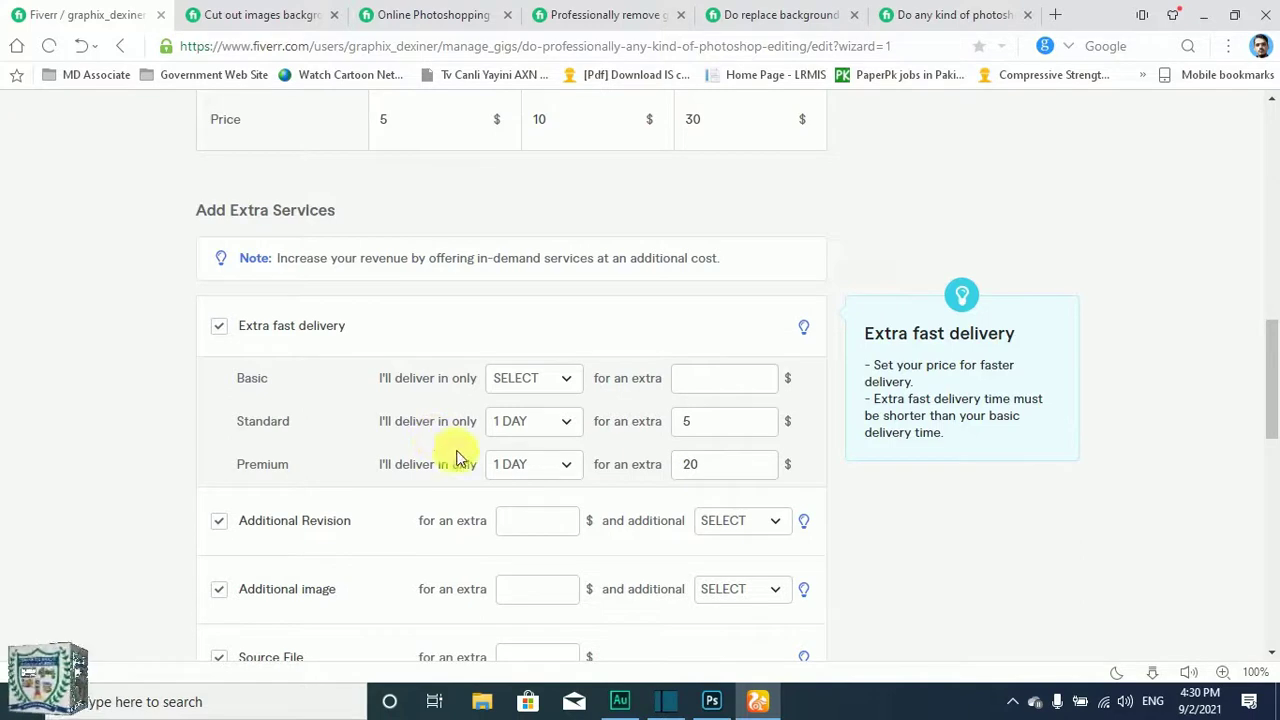
- Price the Additional Revision extra at $5 with 1 additional day
{"action": "scroll", "coordinate": [286, 443], "scroll_direction": "down", "scroll_amount": 1}
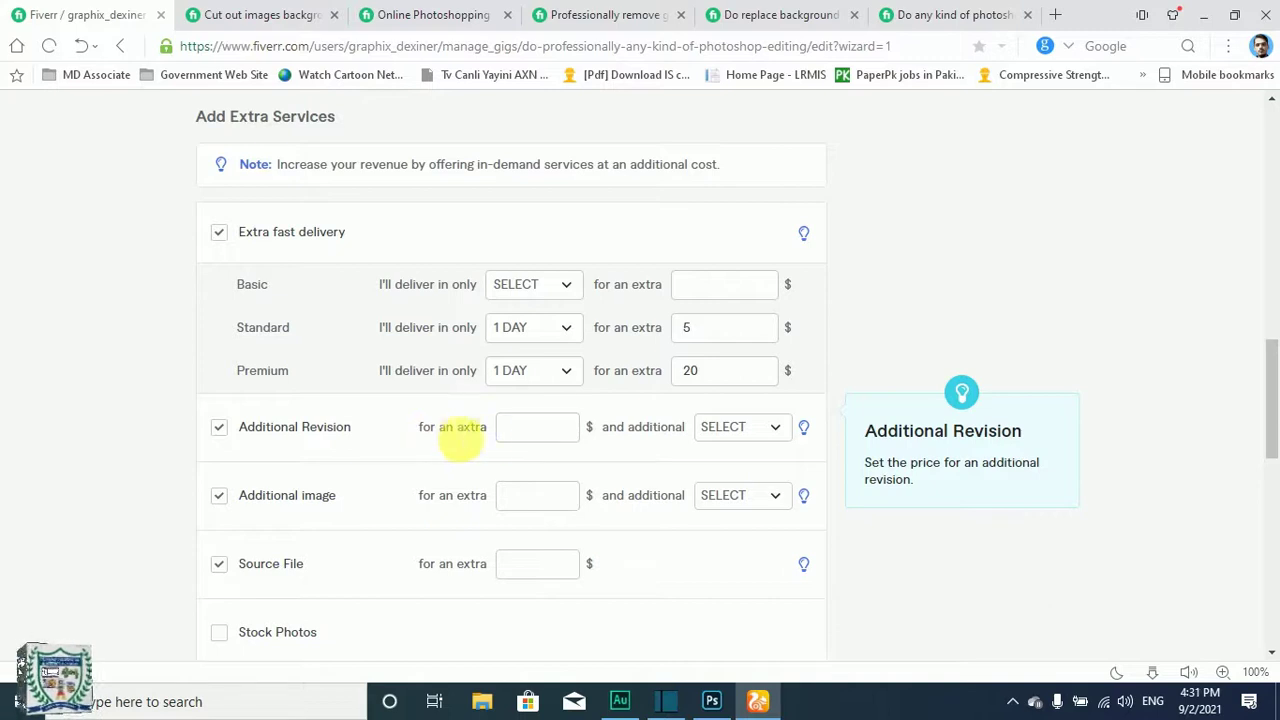
{"action": "left_click", "coordinate": [559, 441]}
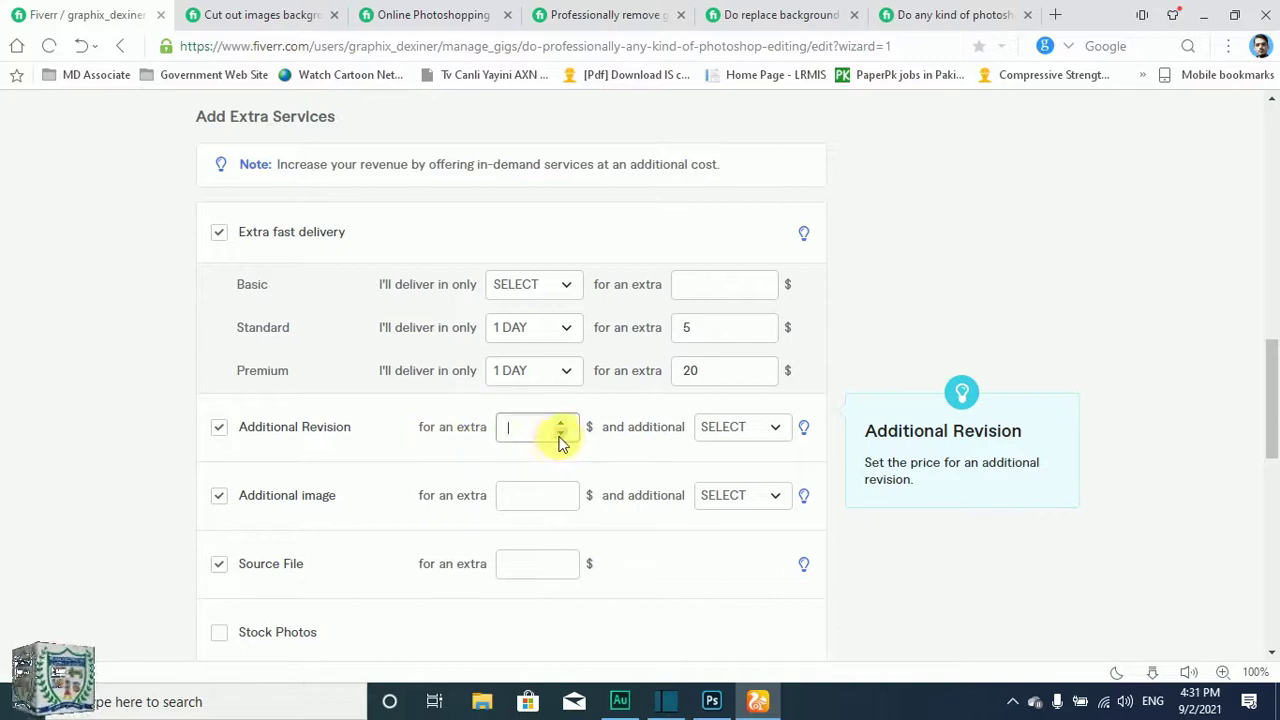
{"action": "type", "text": "5"}
{"action": "left_click", "coordinate": [733, 428]}
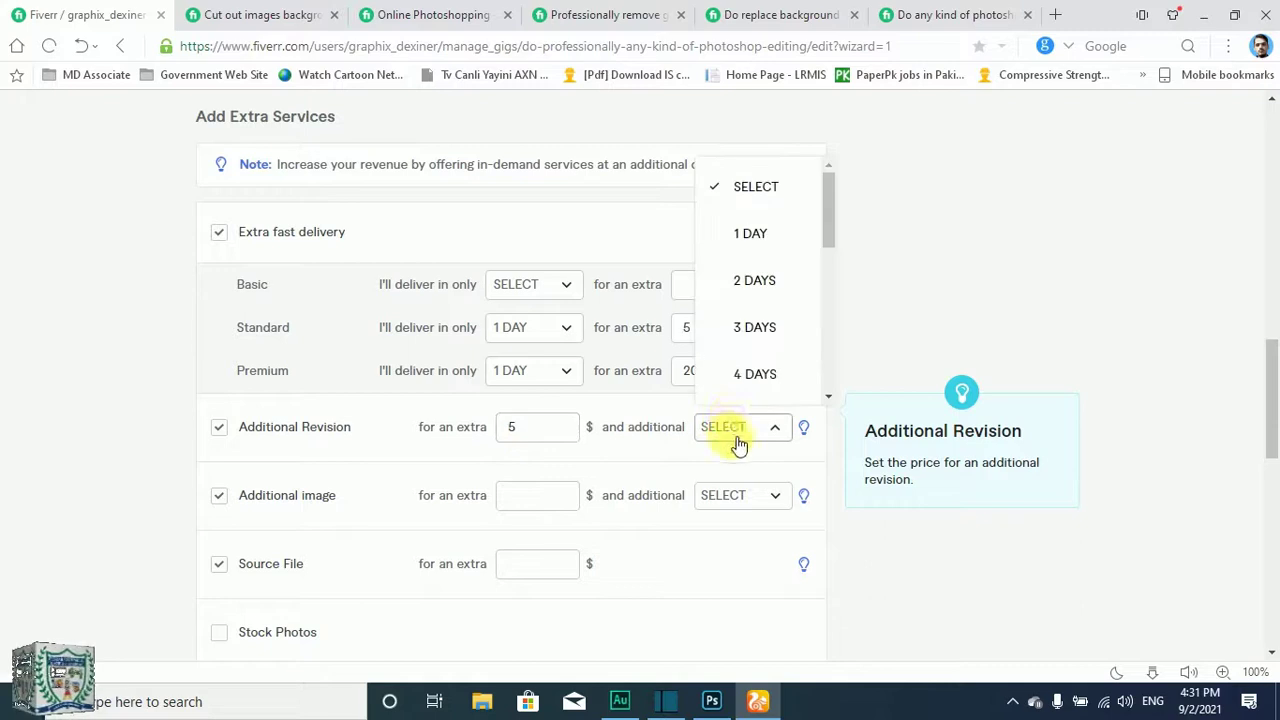
{"action": "left_click", "coordinate": [735, 240]}
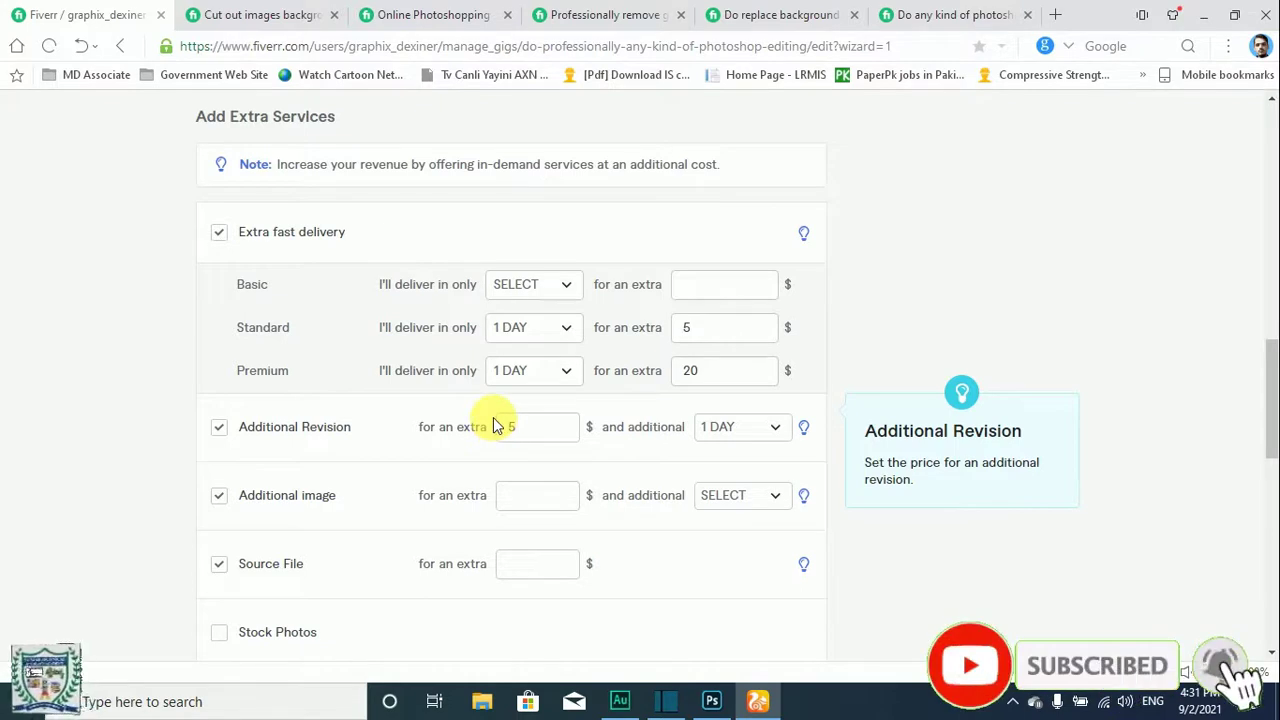
- Price the Additional image extra at $5 with 1 additional day and the Source File extra at $5
{"action": "left_click", "coordinate": [521, 500]}
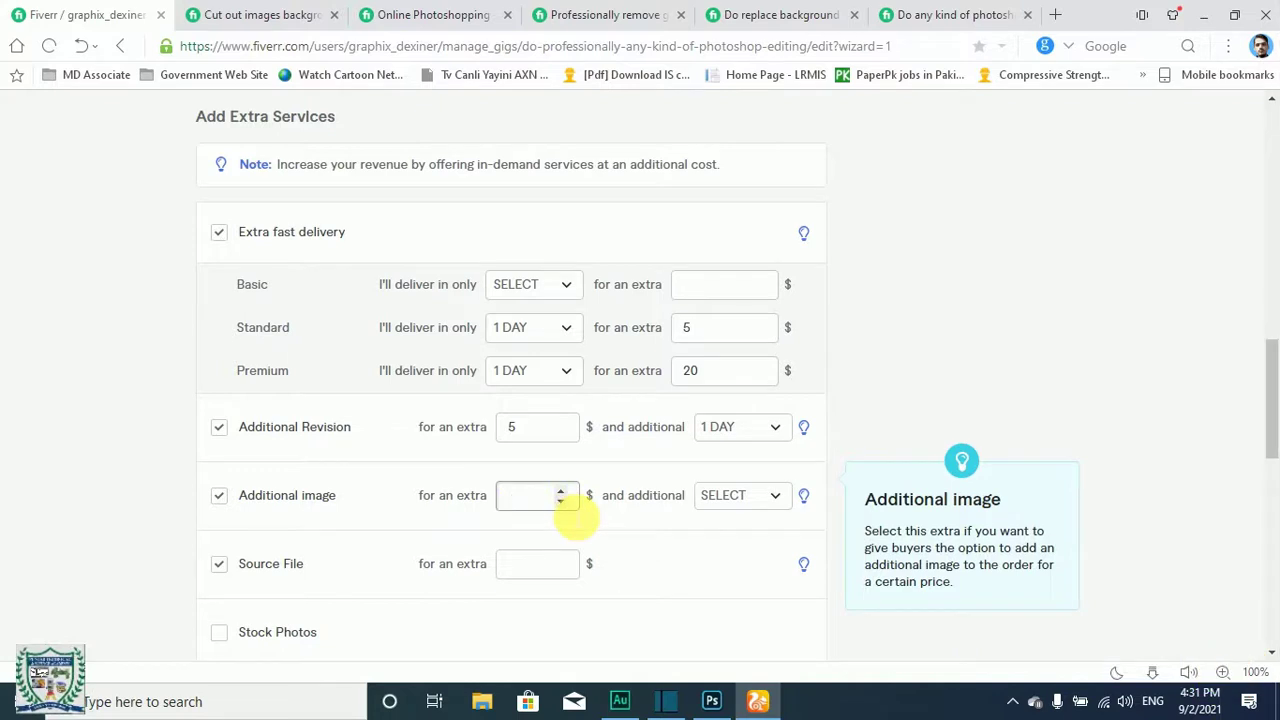
{"action": "type", "text": "5"}
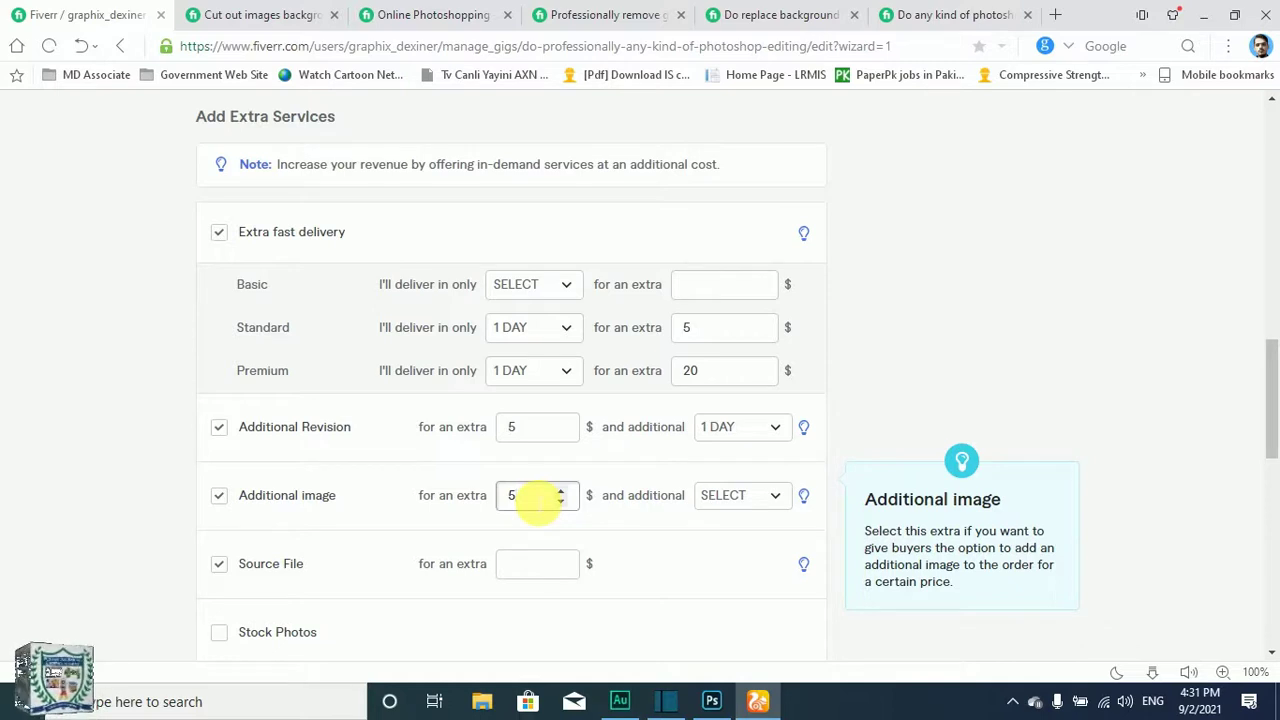
{"action": "left_click", "coordinate": [735, 505]}
{"action": "left_click", "coordinate": [748, 305]}
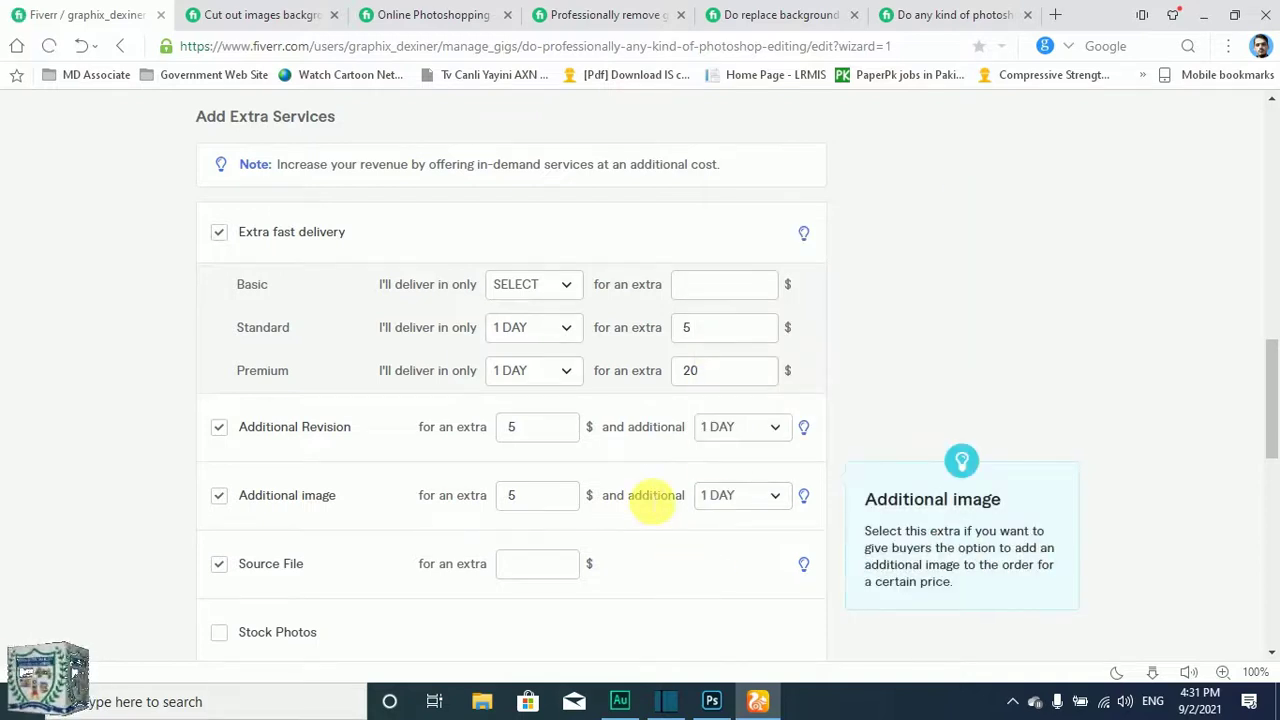
{"action": "scroll", "coordinate": [571, 509], "scroll_direction": "down", "scroll_amount": 1}
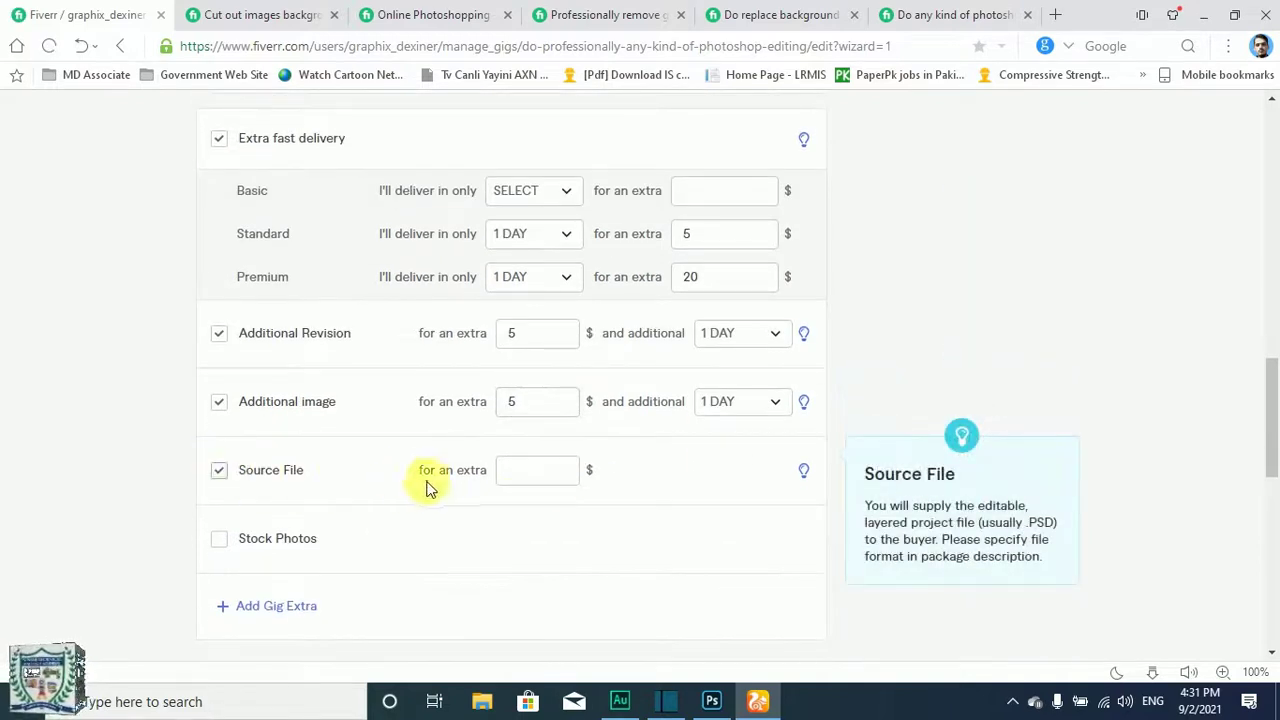
{"action": "left_click", "coordinate": [553, 476]}
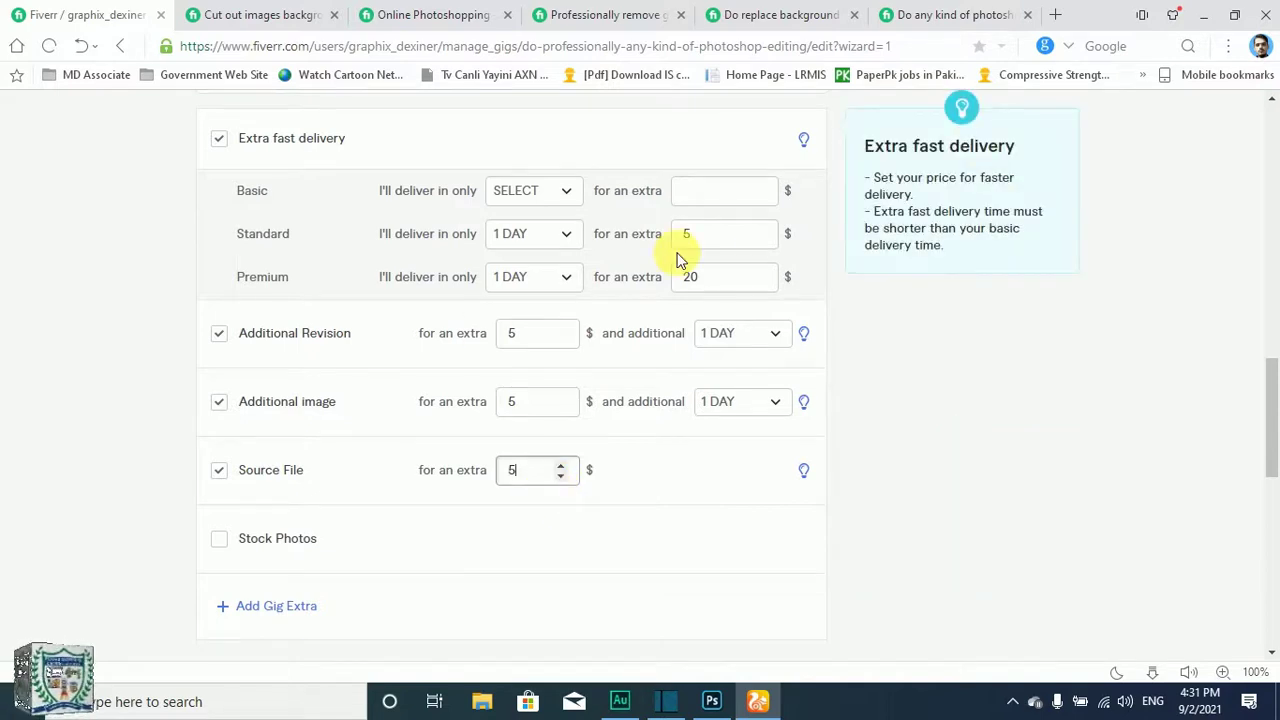
- Review the package table and extra services, and save the pricing to continue to the gig's description
{"action": "scroll", "coordinate": [760, 290], "scroll_direction": "up", "scroll_amount": 6}
{"action": "scroll", "coordinate": [620, 240], "scroll_direction": "down", "scroll_amount": 4}
{"action": "scroll", "coordinate": [470, 190], "scroll_direction": "up", "scroll_amount": 1}
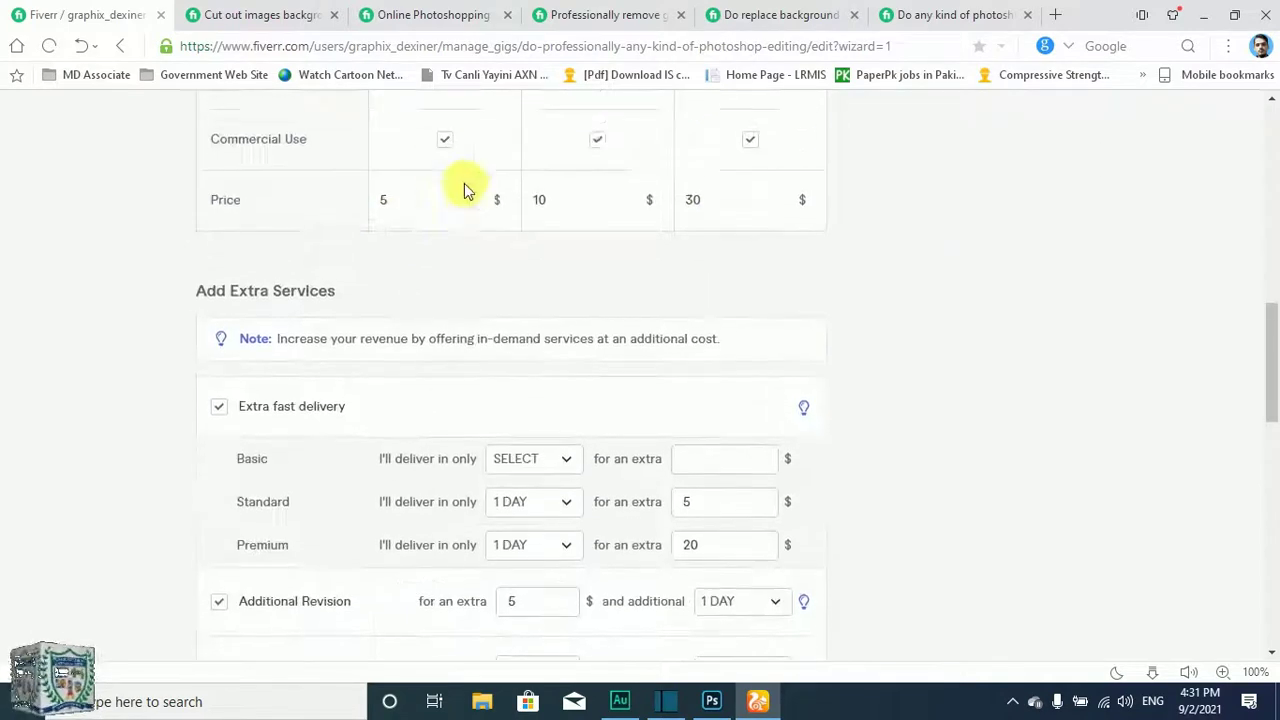
{"action": "scroll", "coordinate": [423, 215], "scroll_direction": "up", "scroll_amount": 3}
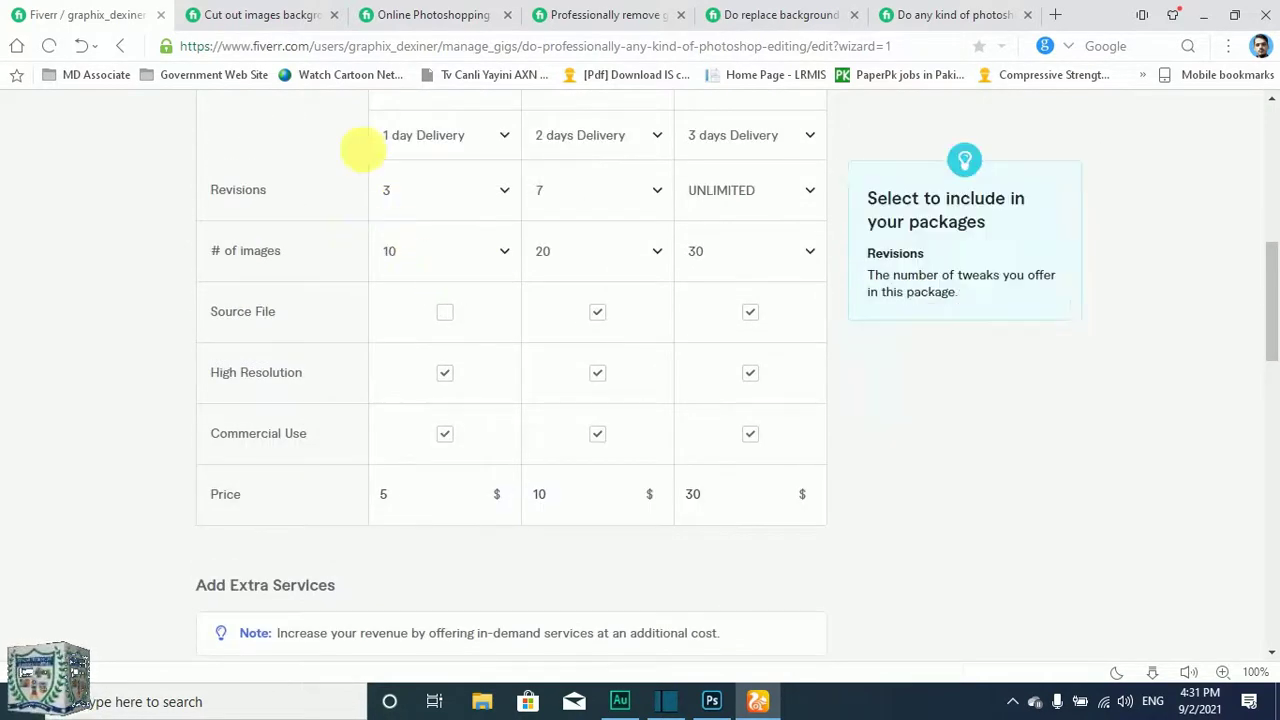
{"action": "scroll", "coordinate": [362, 150], "scroll_direction": "up", "scroll_amount": 3}
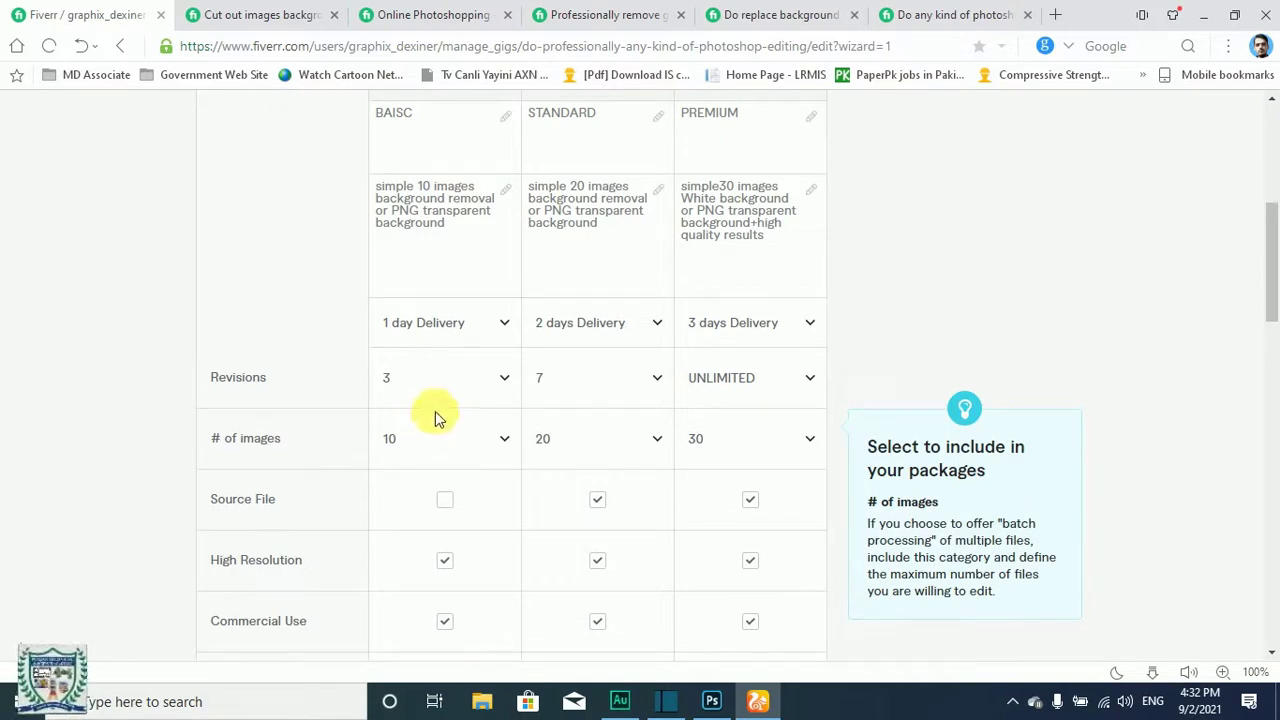
{"action": "scroll", "coordinate": [476, 400], "scroll_direction": "down", "scroll_amount": 8}
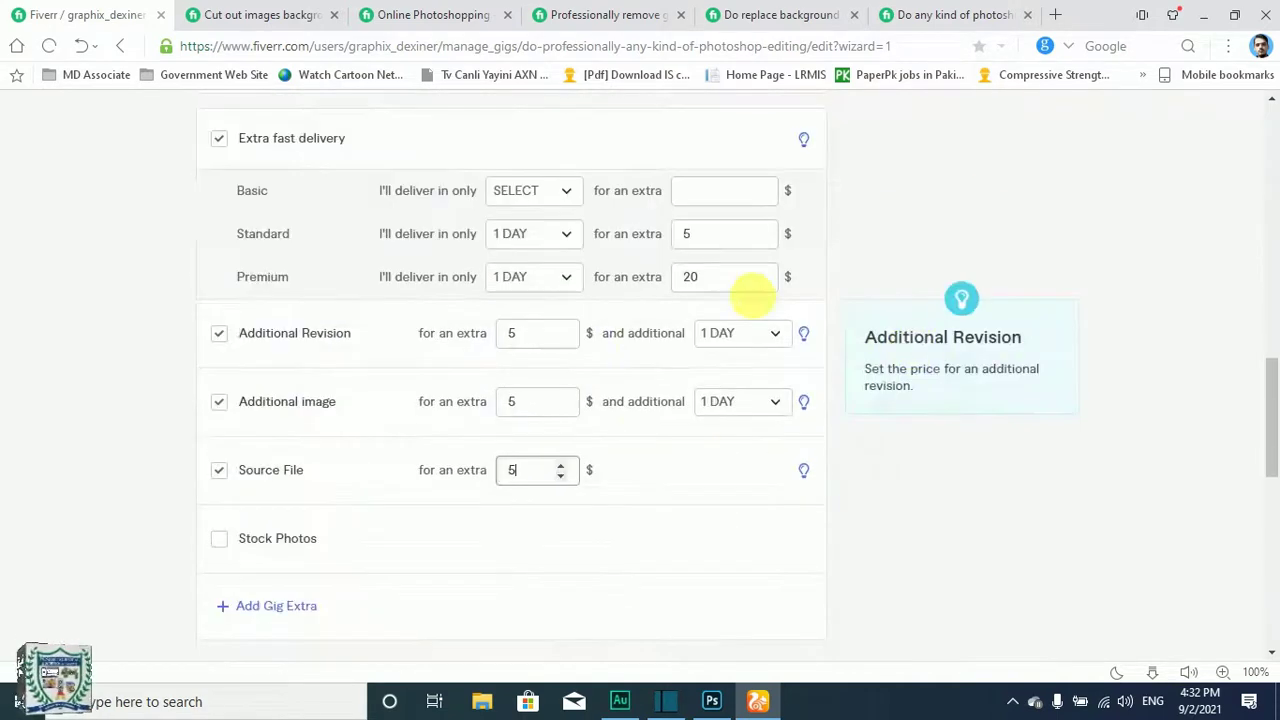
{"action": "scroll", "coordinate": [743, 446], "scroll_direction": "down", "scroll_amount": 3}
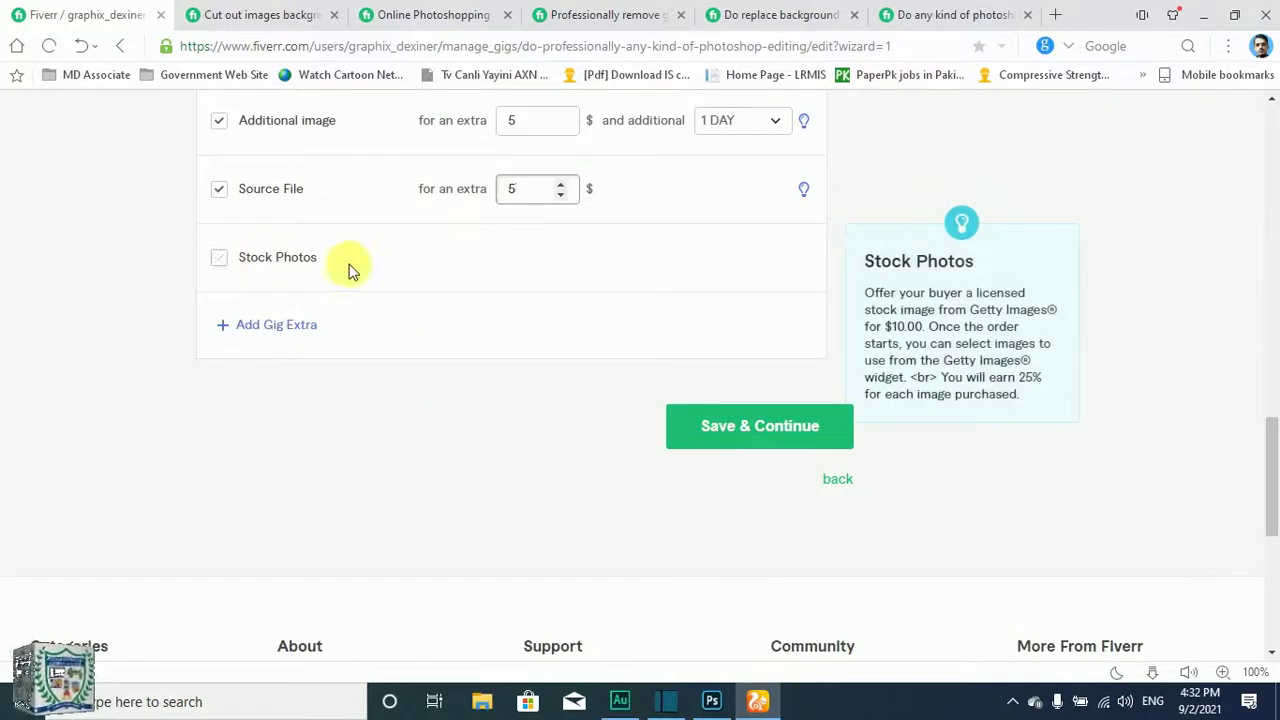
{"action": "left_click", "coordinate": [765, 442]}
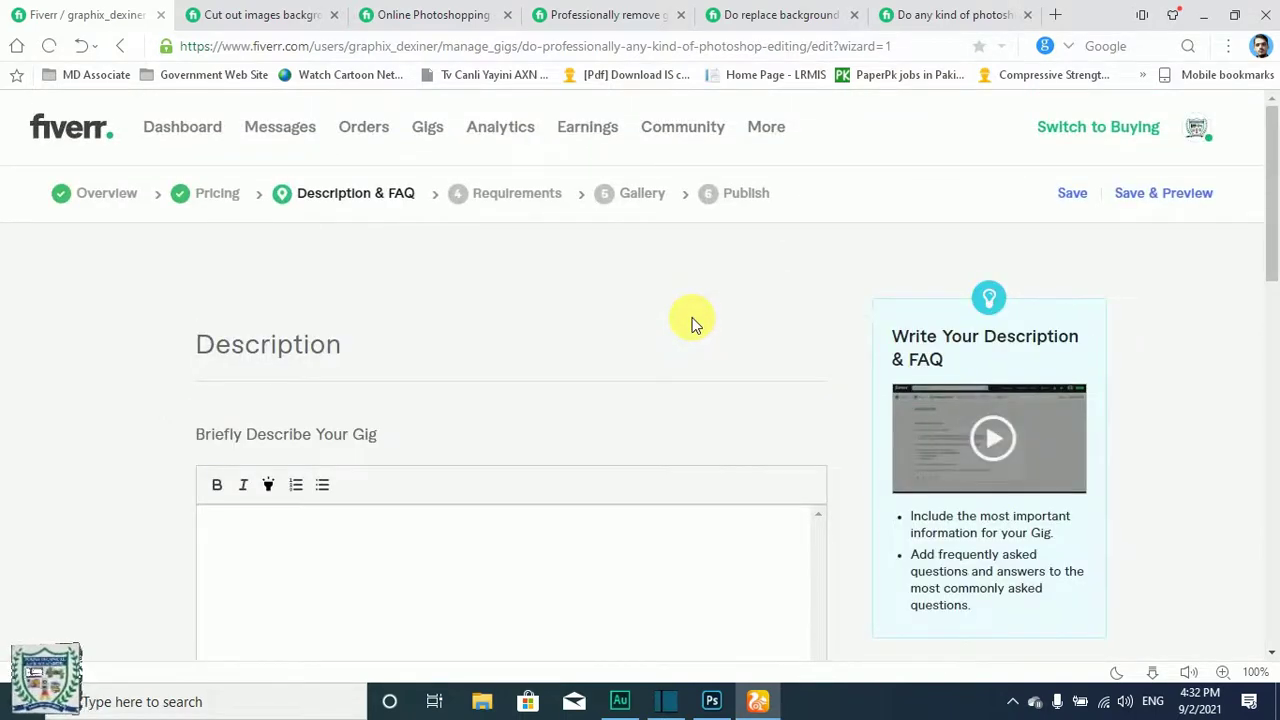
- Copy the line "I will Cut Out Images Background Remove Professionally" from the competing gig's About section into the edited gig's description
{"action": "scroll", "coordinate": [358, 334], "scroll_direction": "down", "scroll_amount": 2}
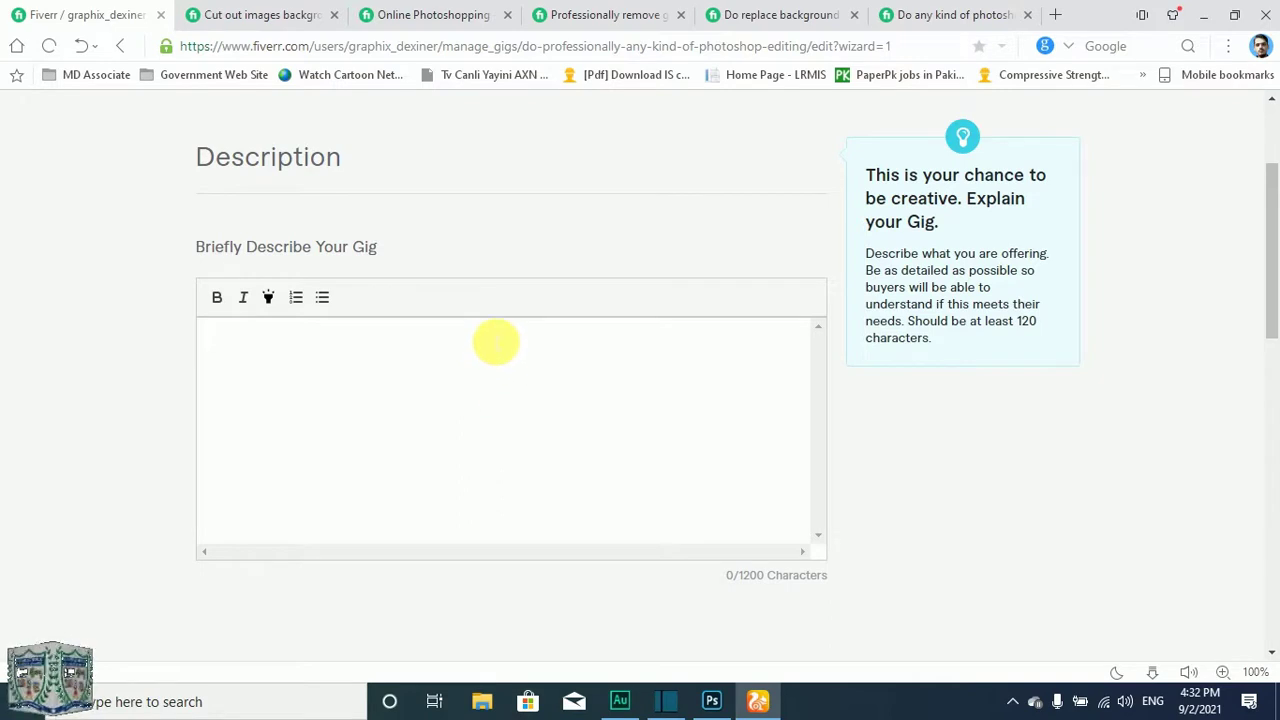
{"action": "left_click", "coordinate": [229, 10]}
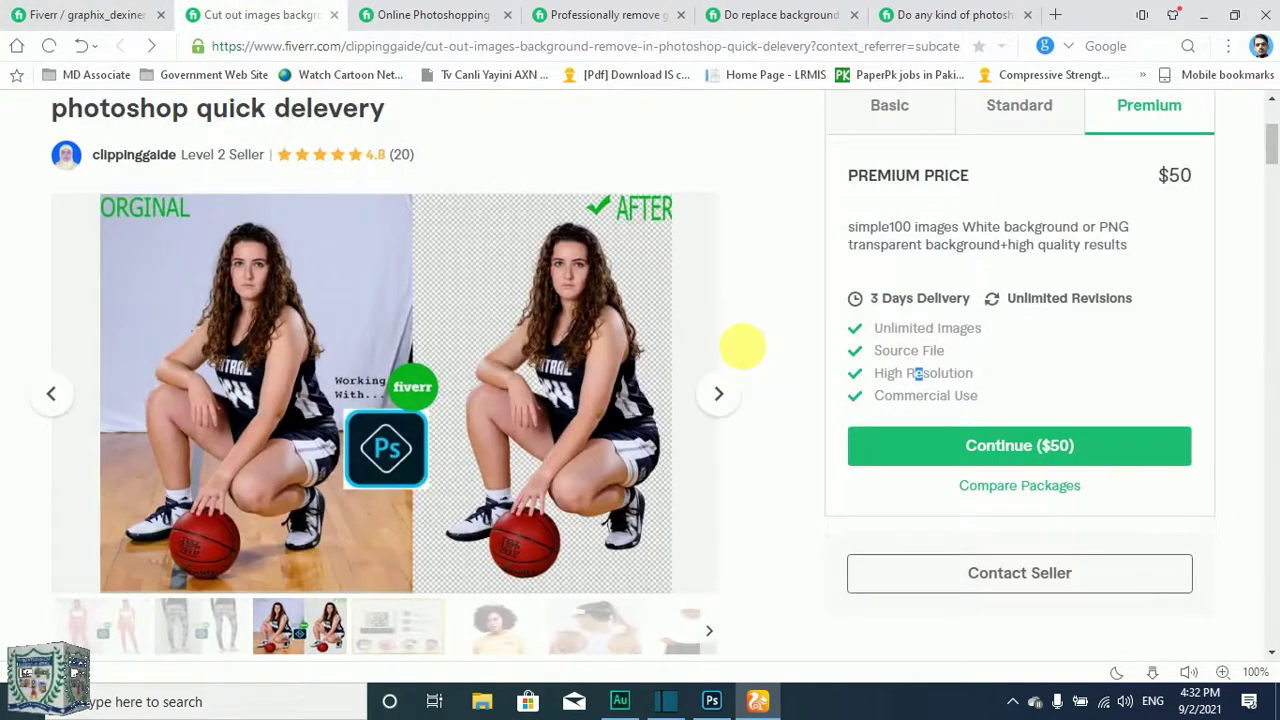
{"action": "scroll", "coordinate": [214, 277], "scroll_direction": "down", "scroll_amount": 5}
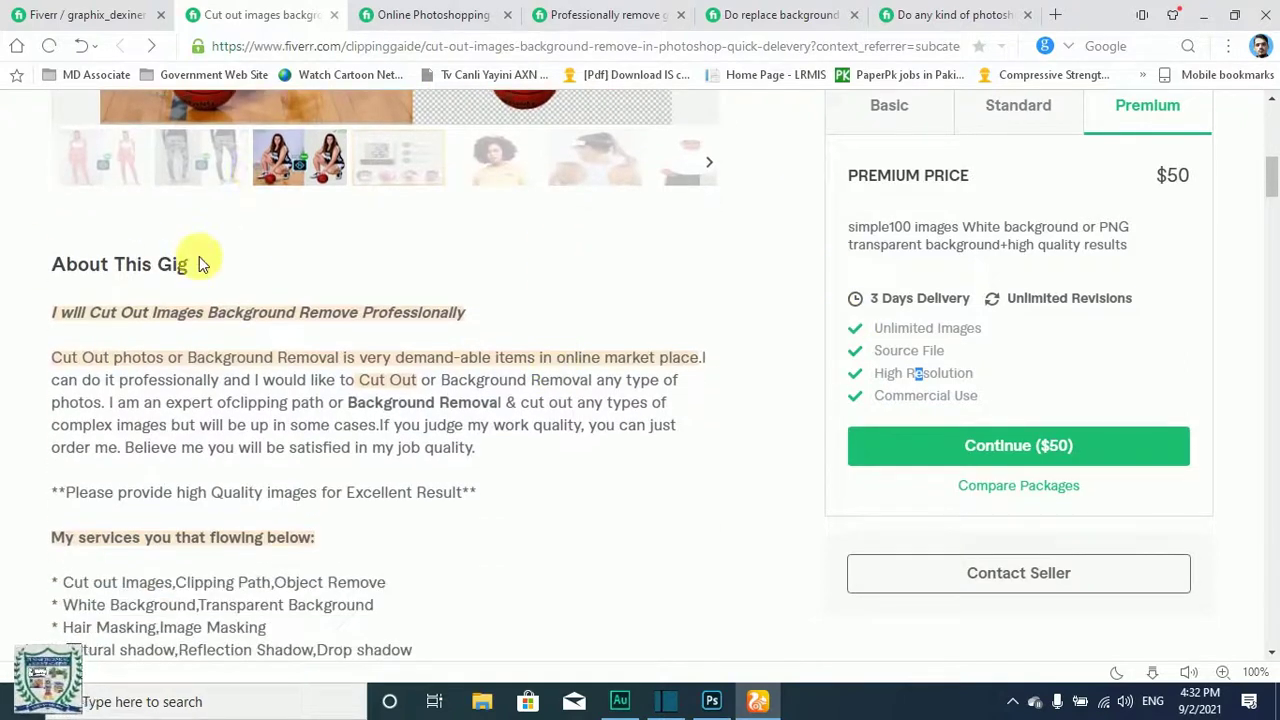
{"action": "scroll", "coordinate": [46, 270], "scroll_direction": "down", "scroll_amount": 1}
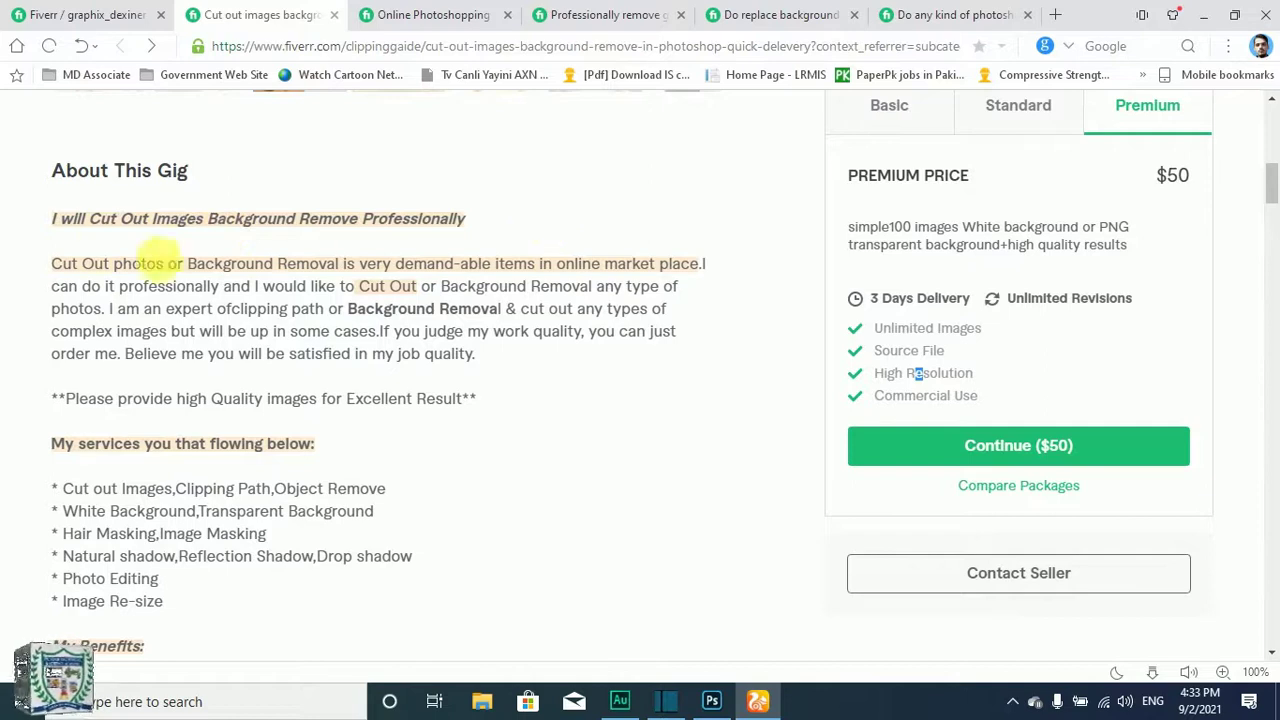
{"action": "left_click_drag", "start_coordinate": [52, 220], "coordinate": [470, 220]}
{"action": "key", "text": "ctrl+c"}
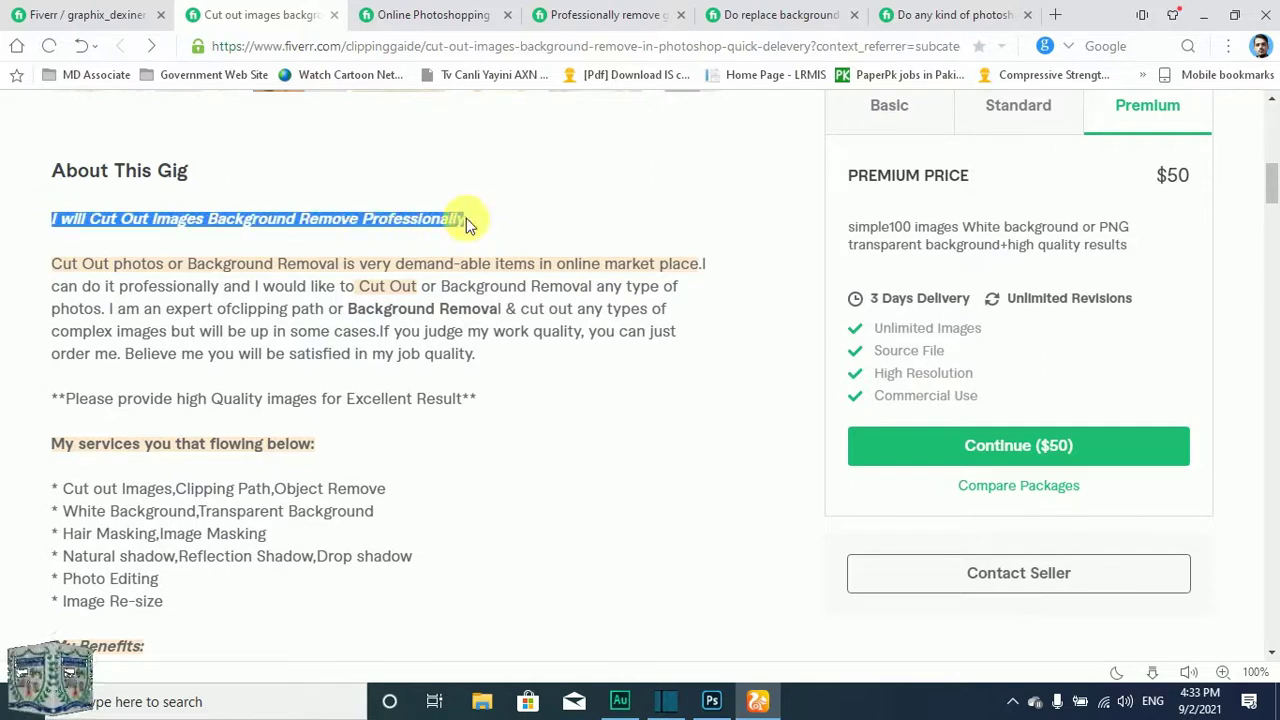
{"action": "left_click", "coordinate": [90, 14]}
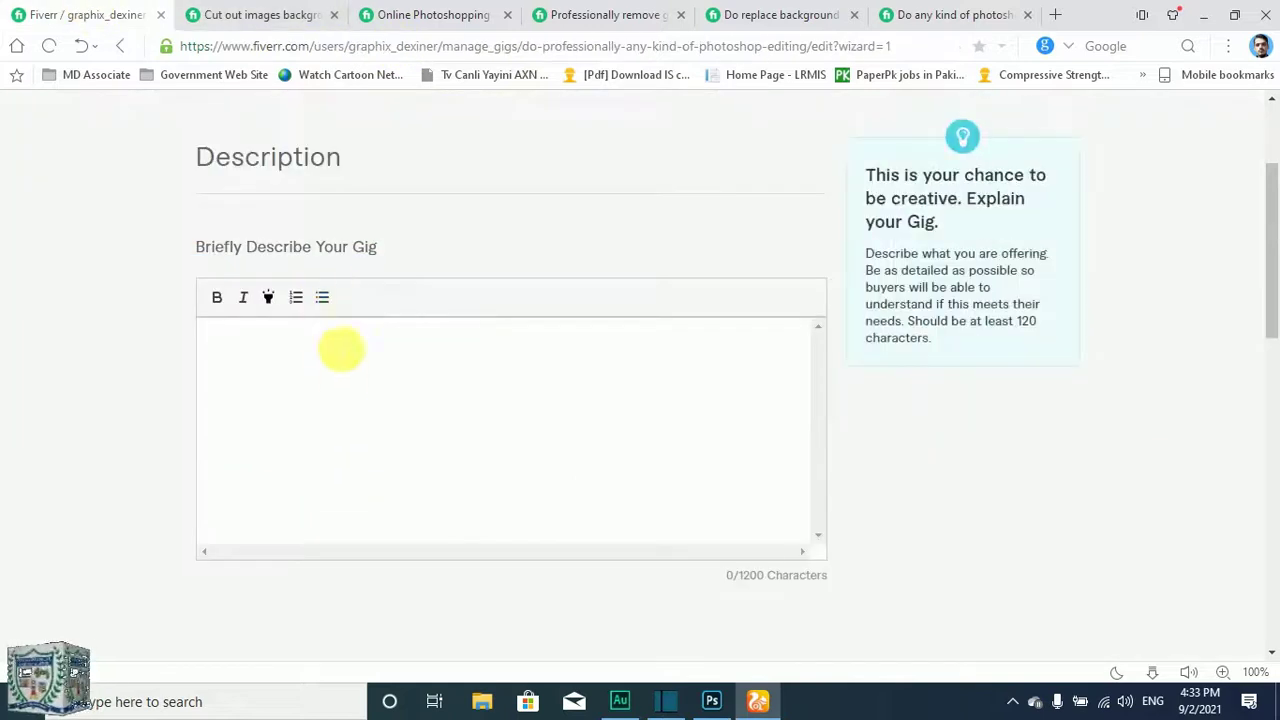
{"action": "key", "text": "ctrl+v"}
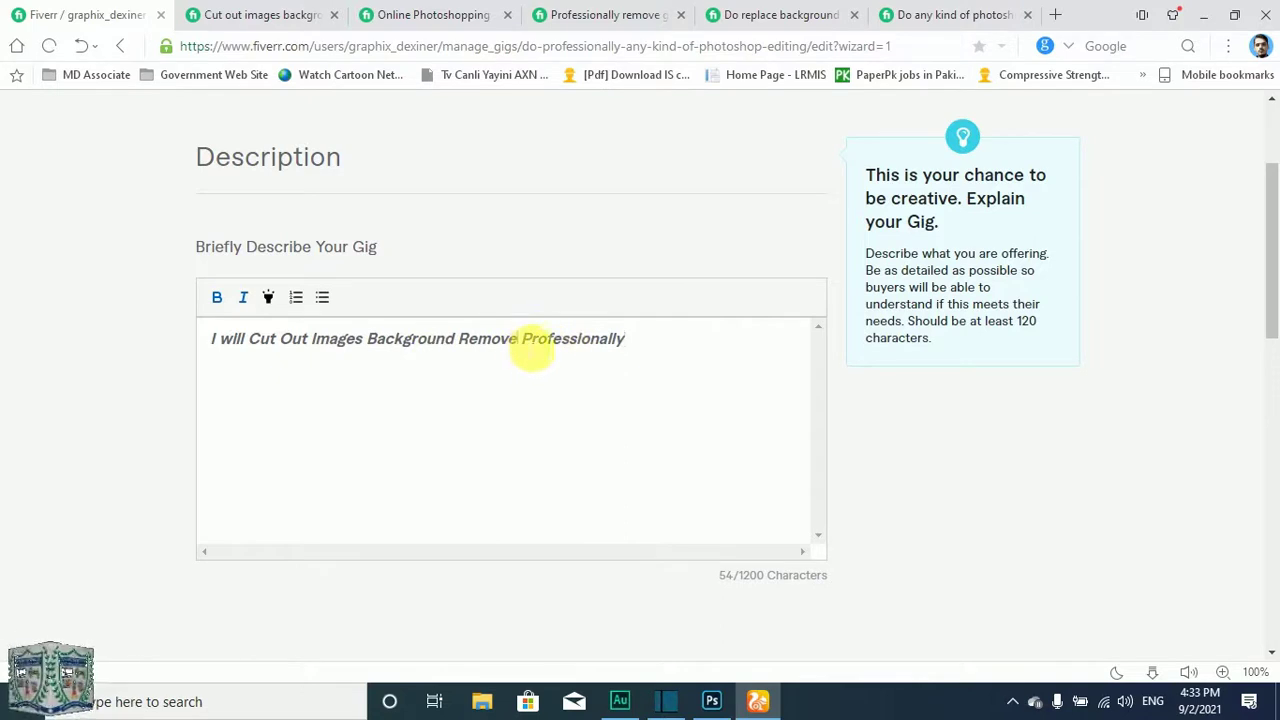
- Move "Professionally" from the end of the description's opening line to replace the words "Cut Out"
{"action": "left_click_drag", "start_coordinate": [519, 340], "coordinate": [651, 340]}
{"action": "key", "text": "ctrl+c"}
{"action": "key", "text": "BackSpace"}
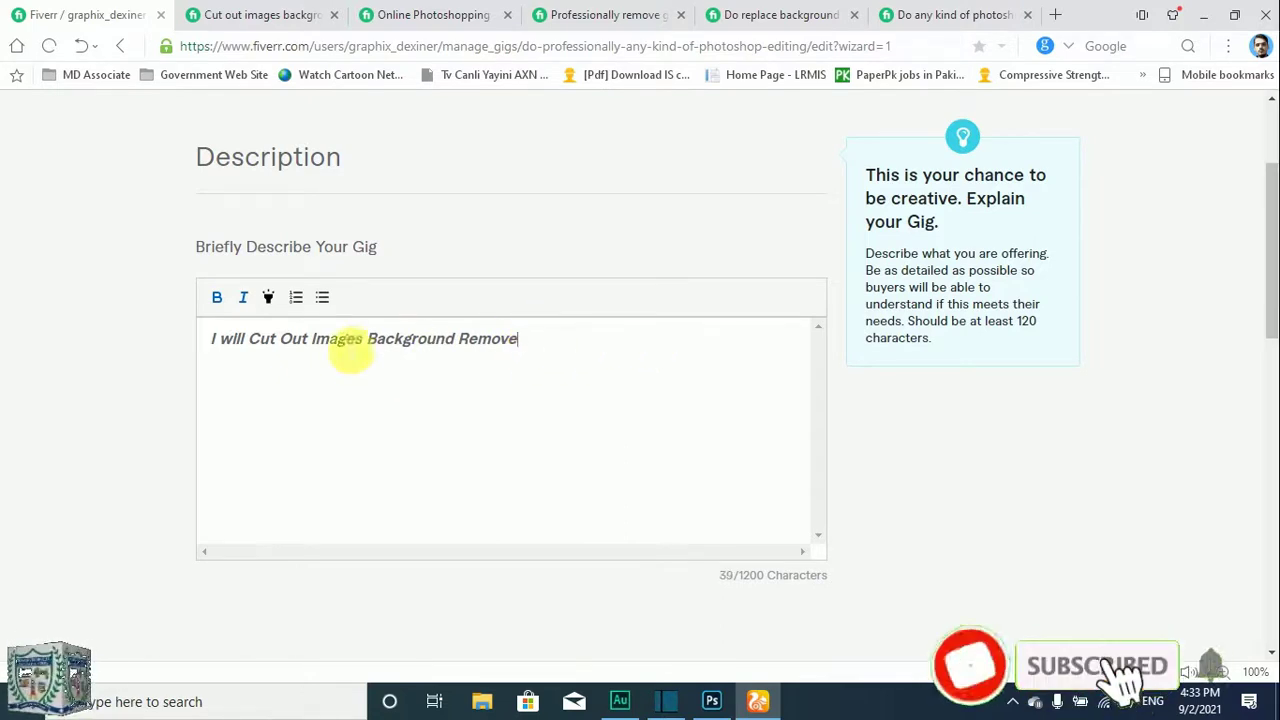
{"action": "left_click_drag", "start_coordinate": [248, 340], "coordinate": [312, 340]}
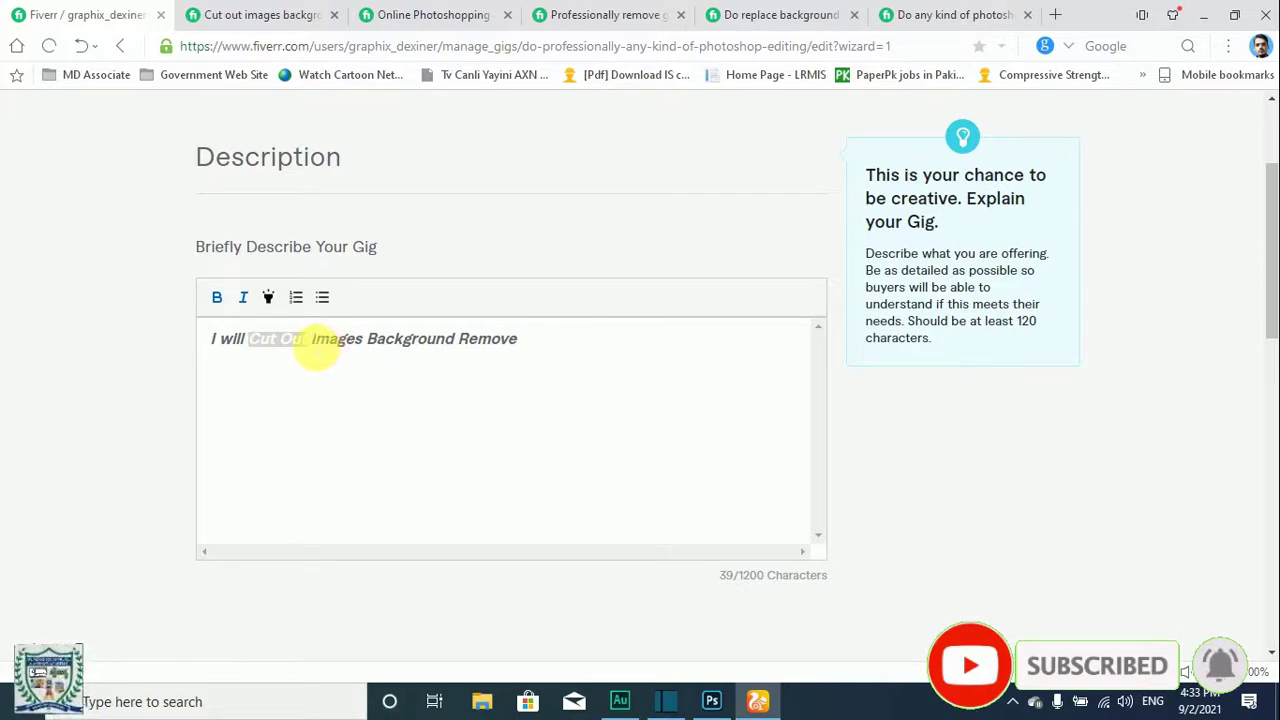
{"action": "key", "text": "ctrl+v"}
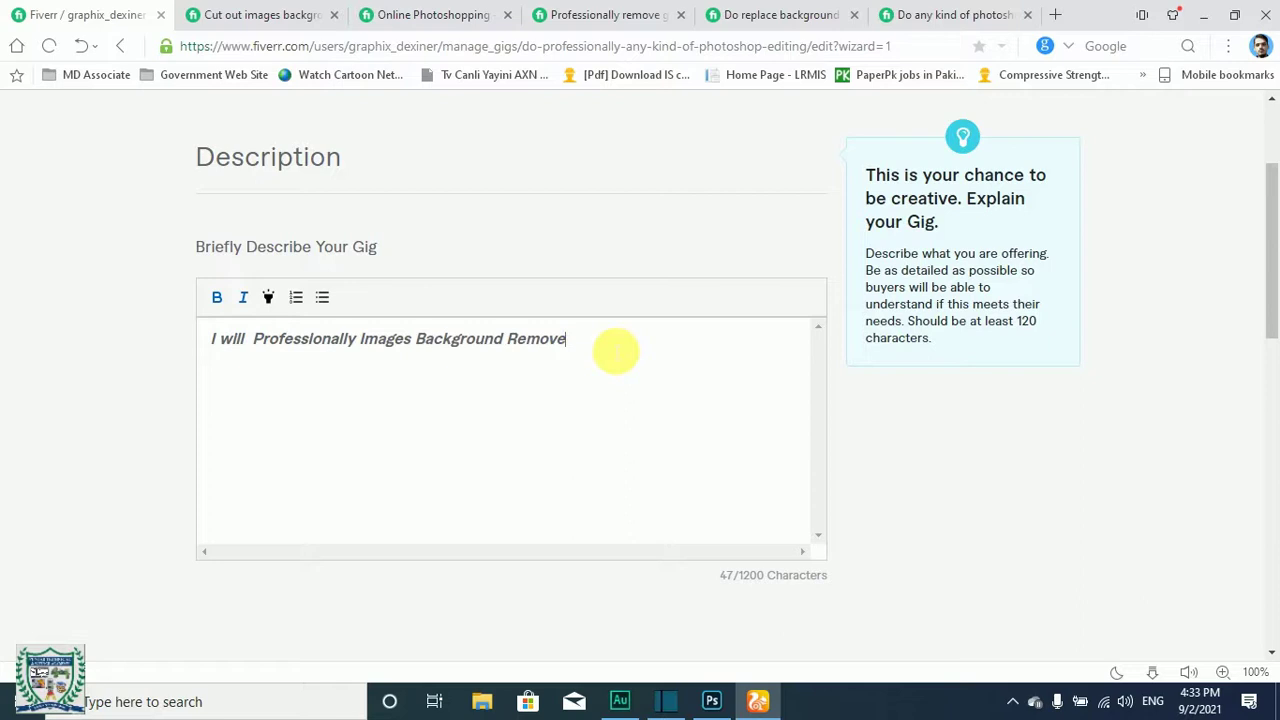
- Highlight the description's opening line "I will Professionally Images Background Remove" and start a new line below it
{"action": "triple_click", "coordinate": [450, 345]}
{"action": "left_click", "coordinate": [613, 350]}
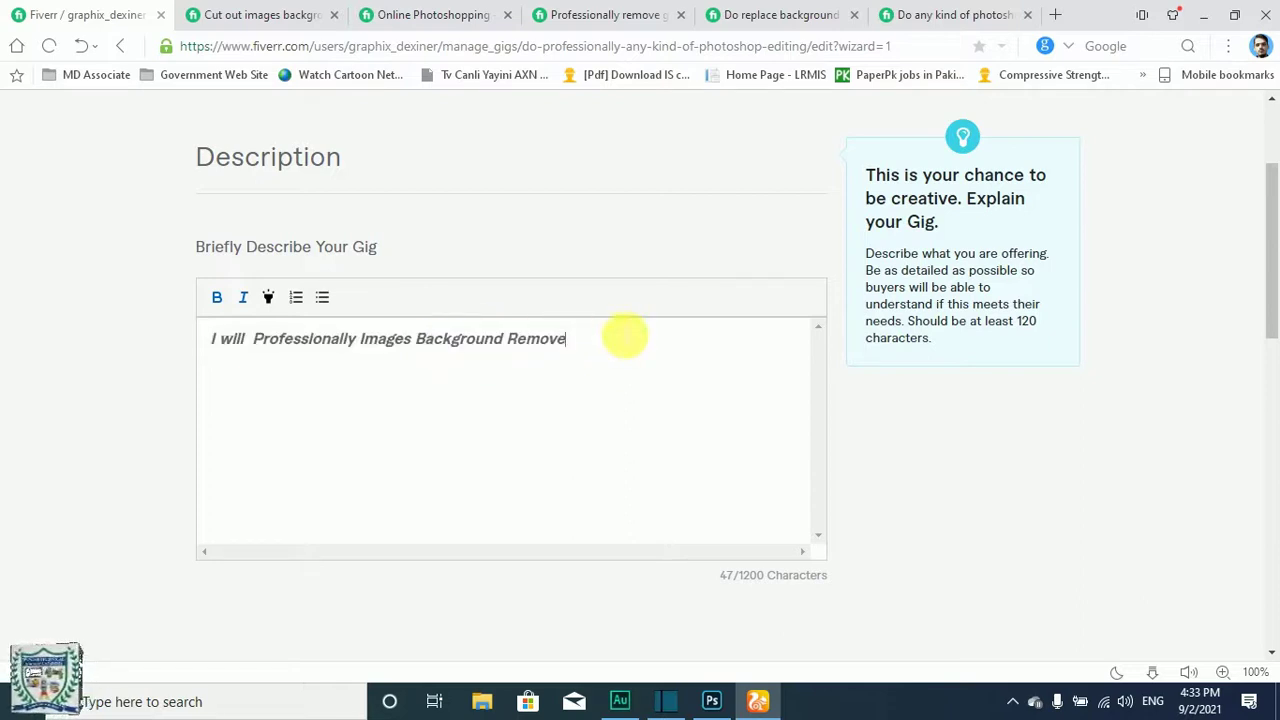
{"action": "triple_click", "coordinate": [480, 345]}
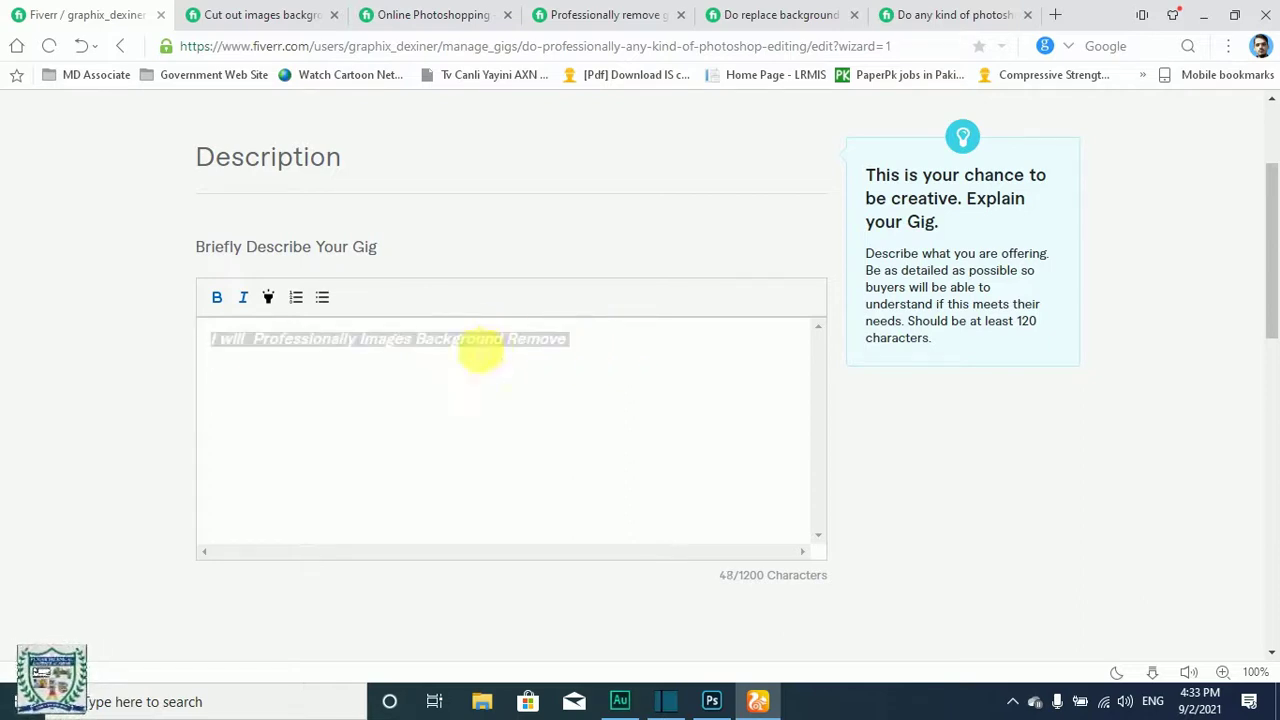
{"action": "left_click", "coordinate": [268, 300]}
{"action": "left_click", "coordinate": [330, 366]}
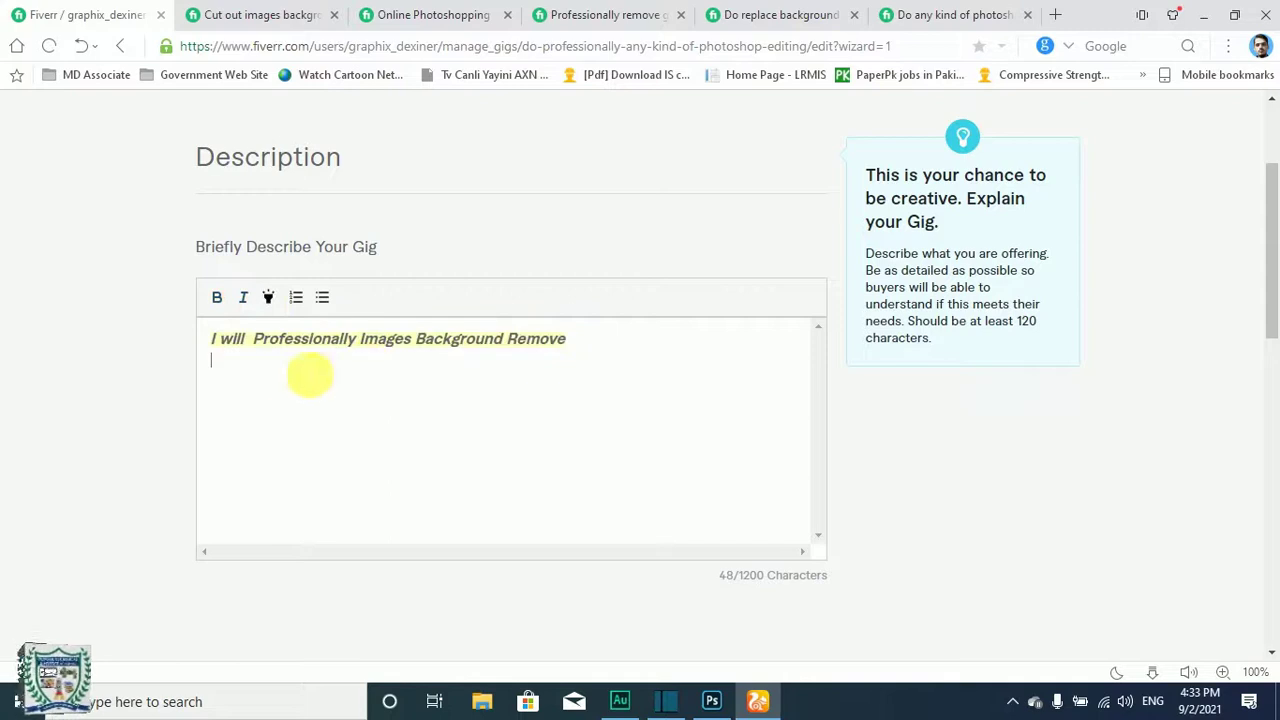
- Copy the competing gig's text from "I am an expert" to "satisfied in my job quality." onto the line below the edited gig's highlighted opening line
{"action": "left_click", "coordinate": [255, 15]}
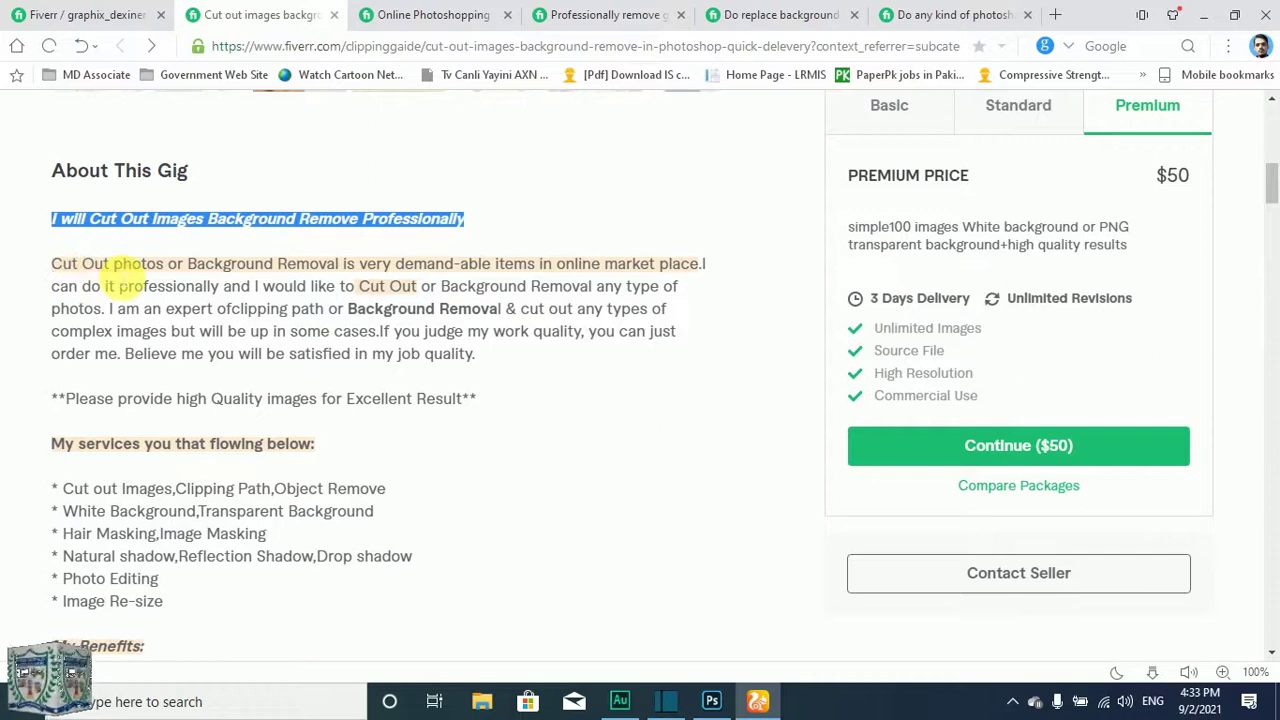
{"action": "left_click", "coordinate": [167, 274]}
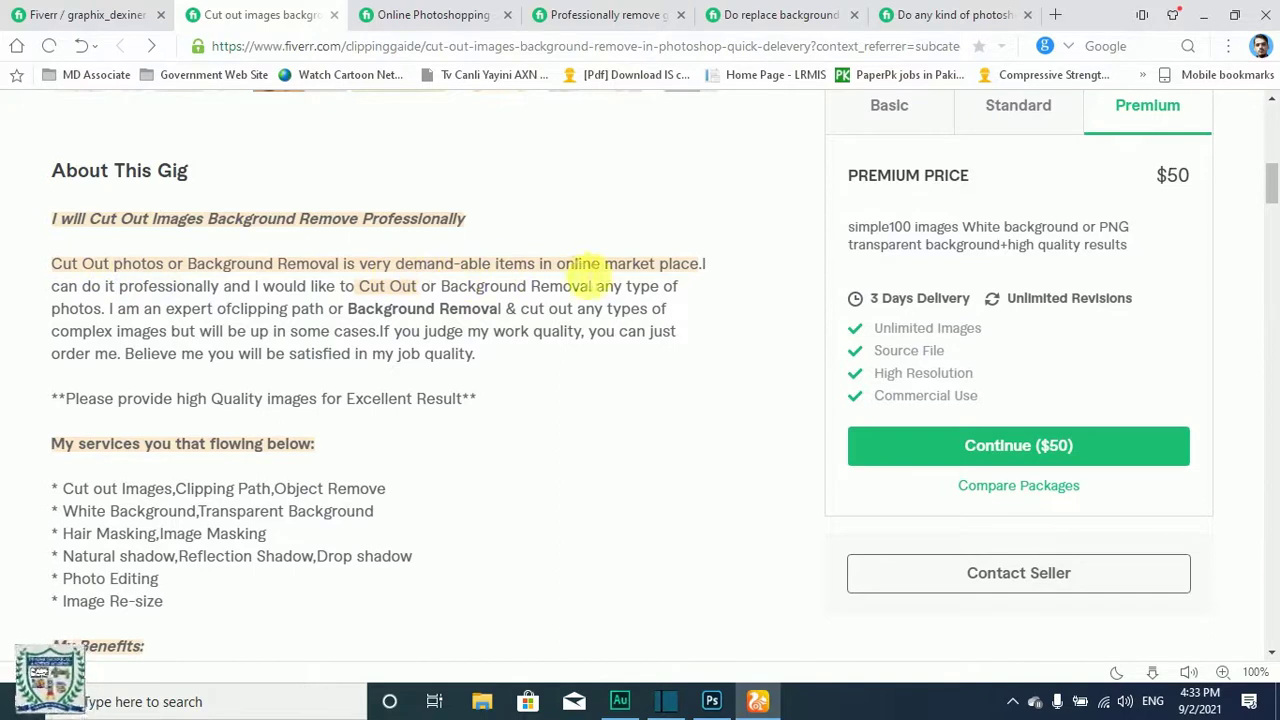
{"action": "scroll", "coordinate": [300, 360], "scroll_direction": "down", "scroll_amount": 1}
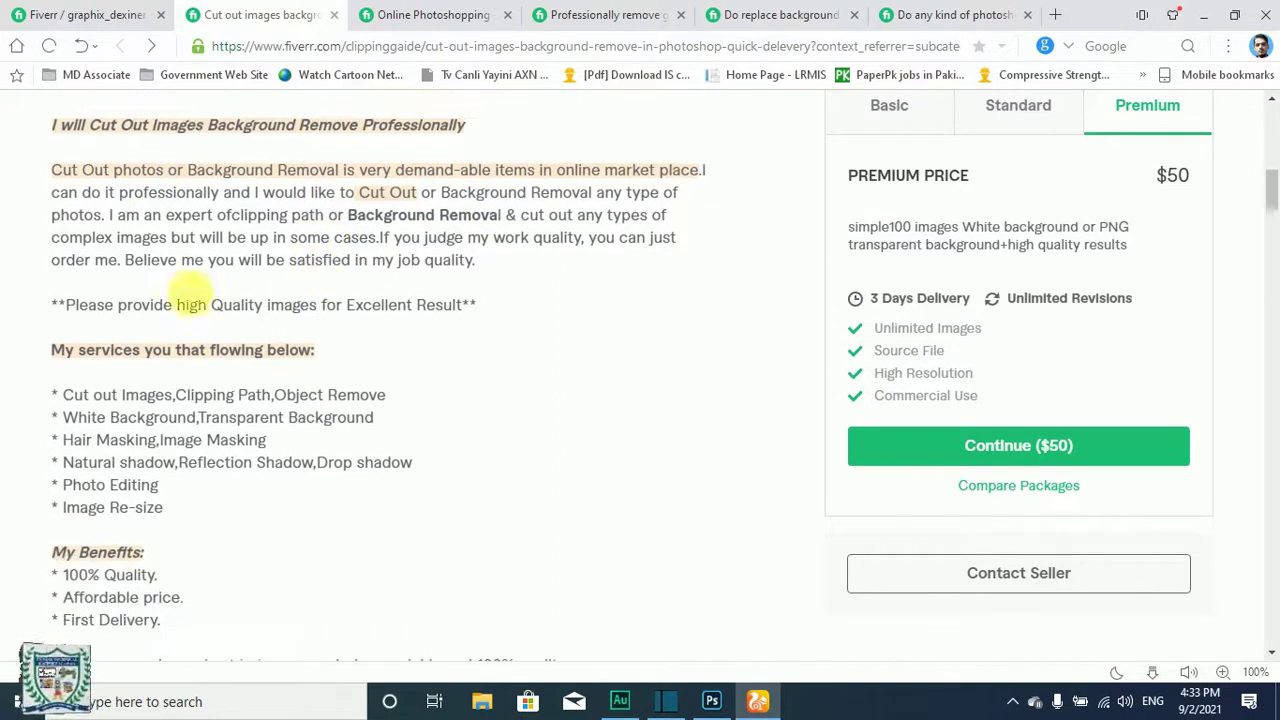
{"action": "scroll", "coordinate": [495, 318], "scroll_direction": "down", "scroll_amount": 1}
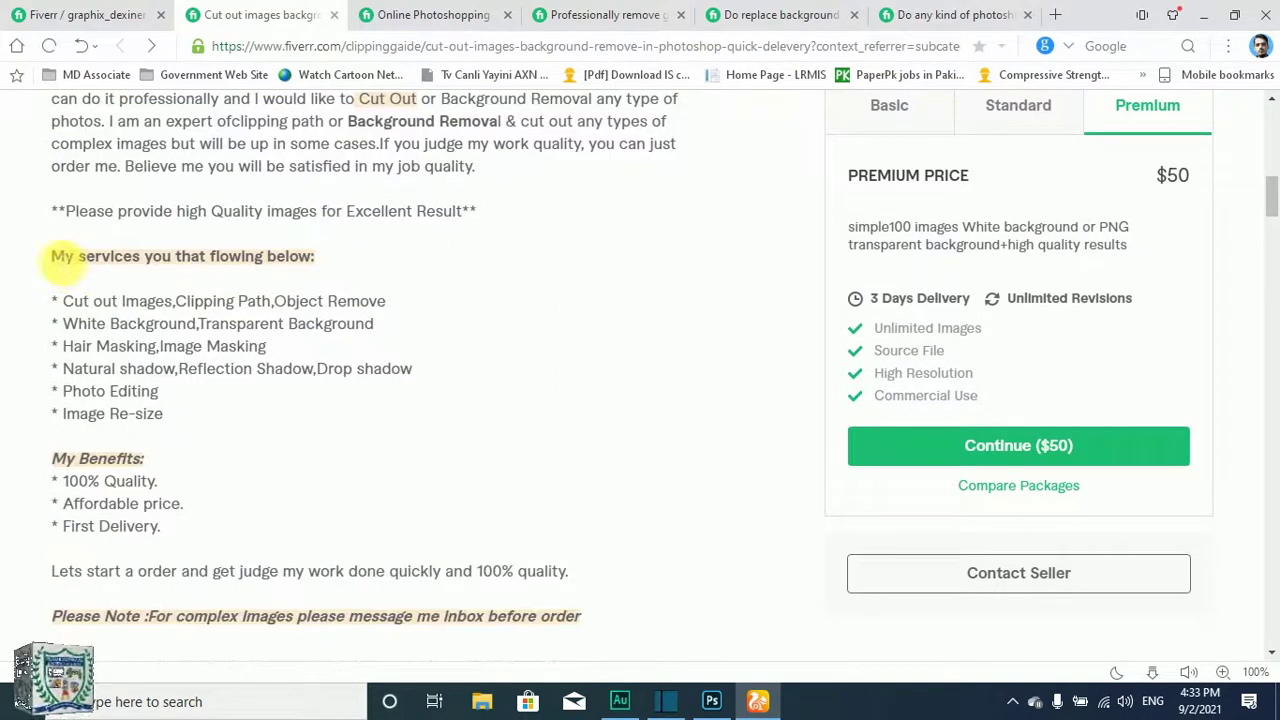
{"action": "scroll", "coordinate": [287, 265], "scroll_direction": "up", "scroll_amount": 1}
{"action": "left_click_drag", "start_coordinate": [109, 215], "coordinate": [490, 268]}
{"action": "key", "text": "ctrl+c"}
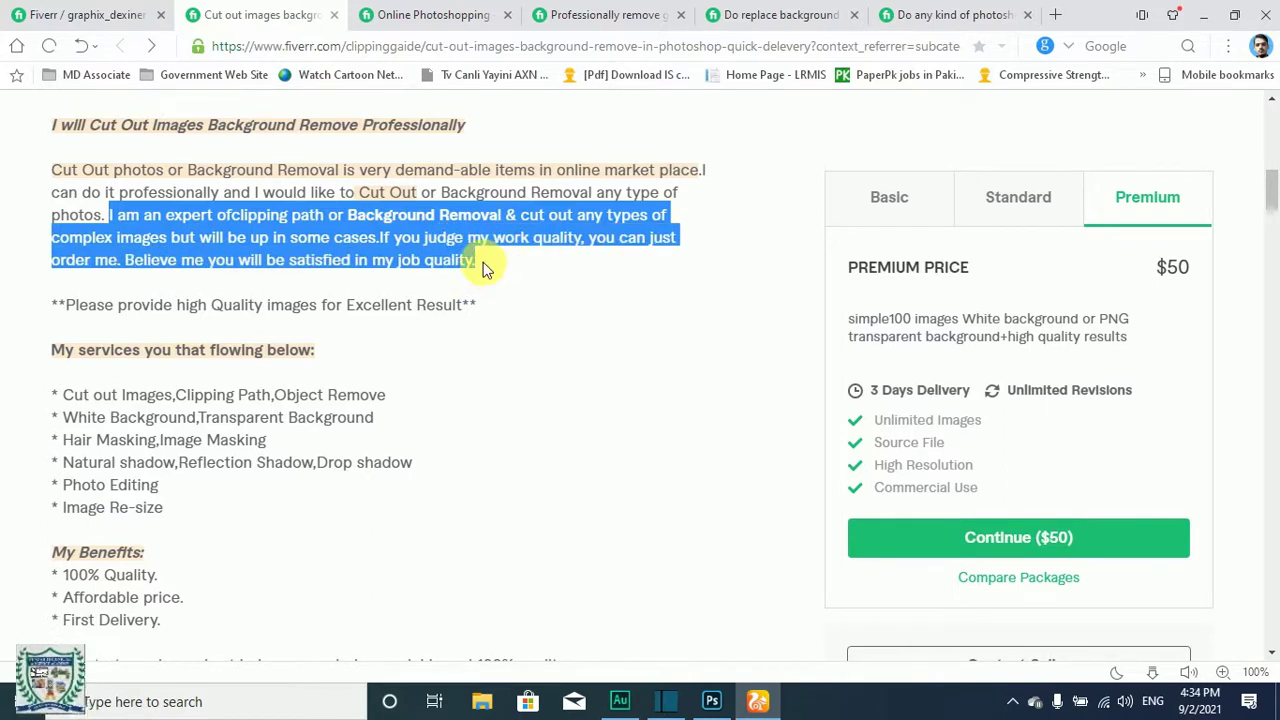
{"action": "left_click", "coordinate": [135, 14]}
{"action": "left_click", "coordinate": [305, 363]}
{"action": "key", "text": "ctrl+v"}
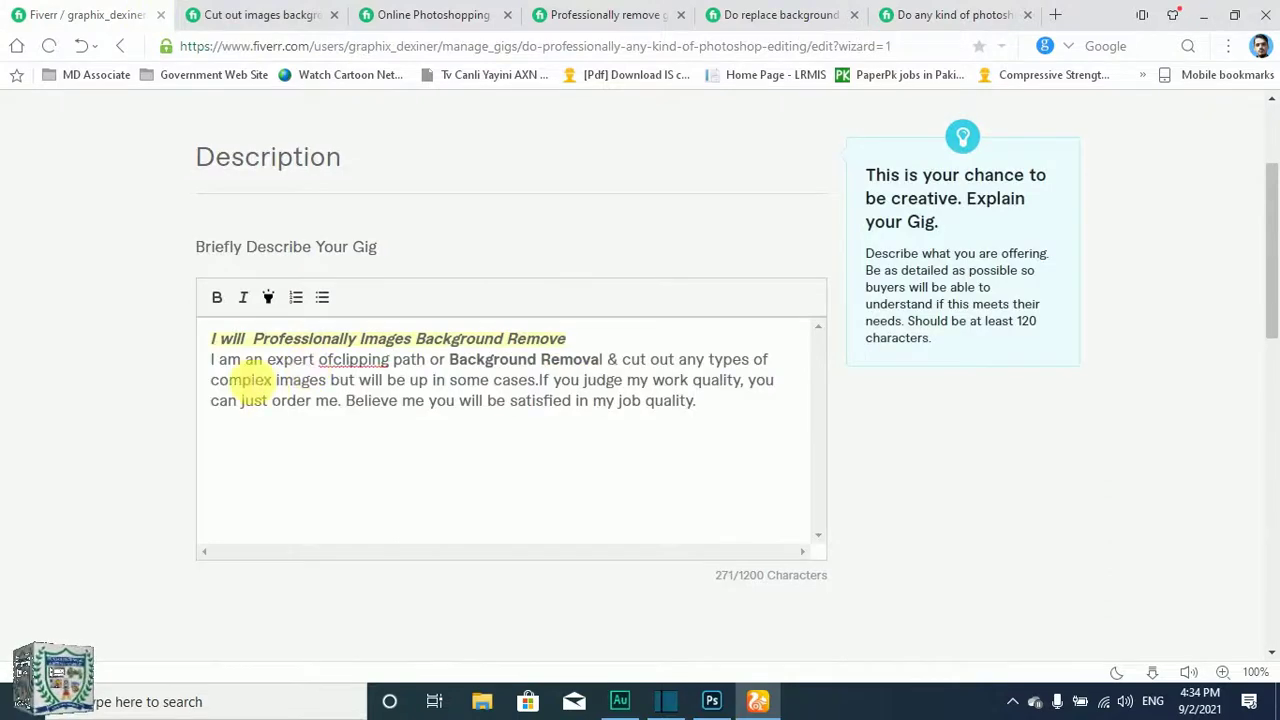
- Delete the phrases "ofclipping path or" and "& cut out" from the description's "I am an expert" paragraph
{"action": "left_click_drag", "start_coordinate": [318, 360], "coordinate": [440, 360]}
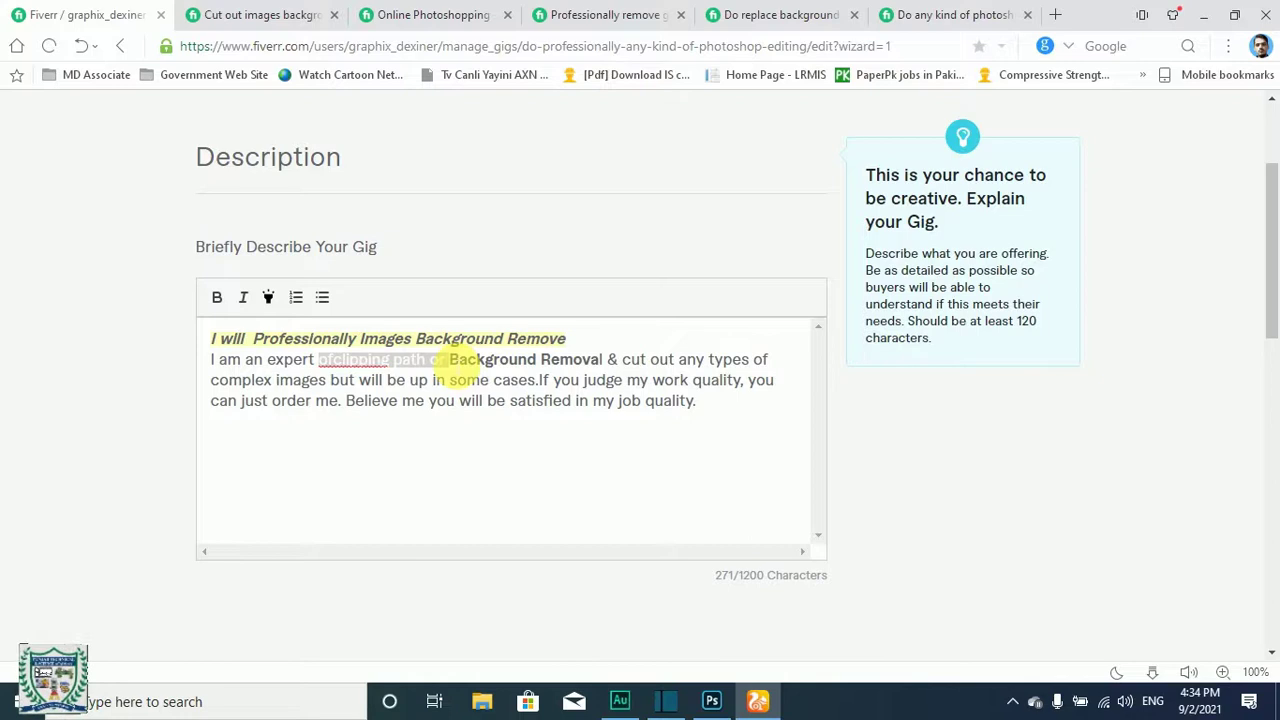
{"action": "key", "text": "BackSpace"}
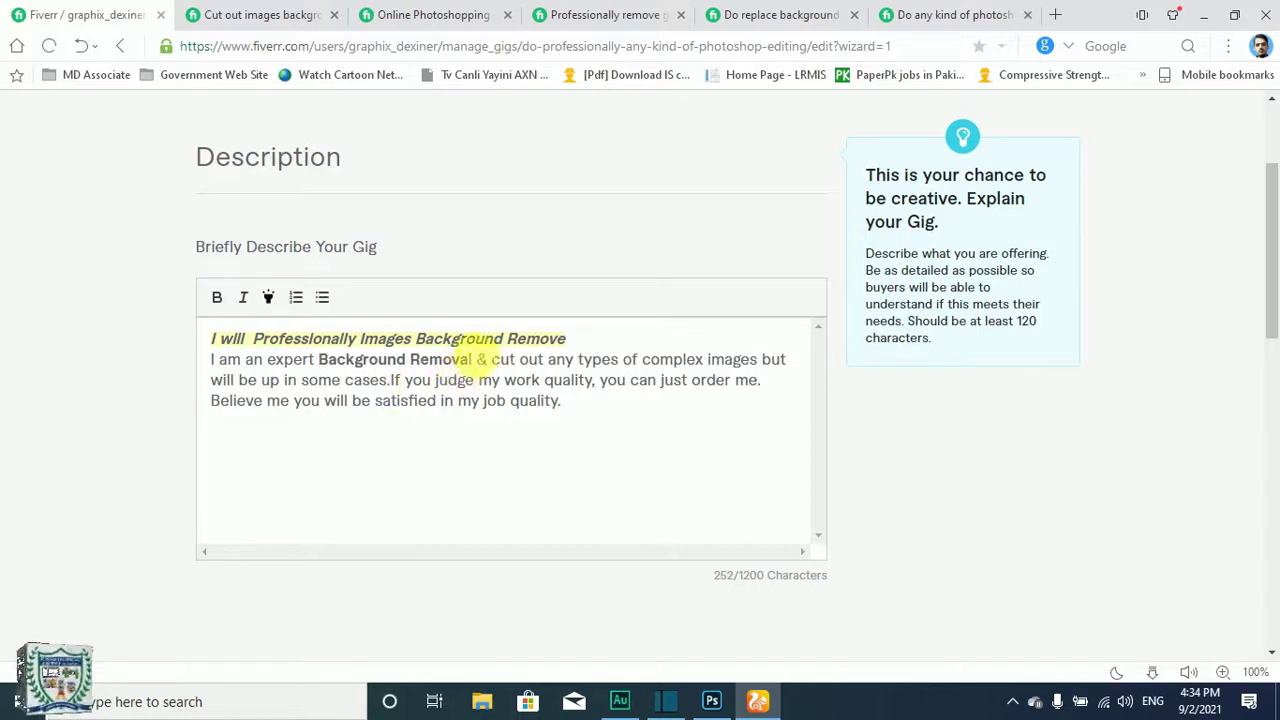
{"action": "left_click_drag", "start_coordinate": [477, 361], "coordinate": [548, 365]}
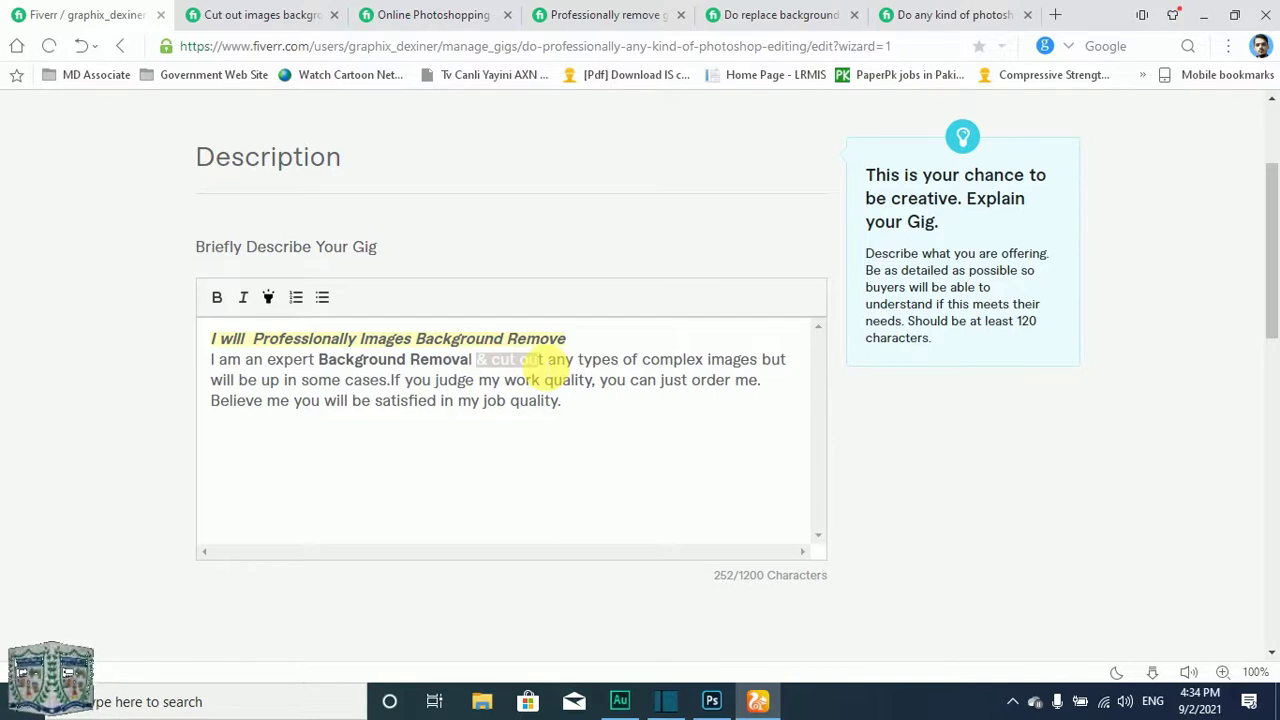
{"action": "key", "text": "BackSpace"}
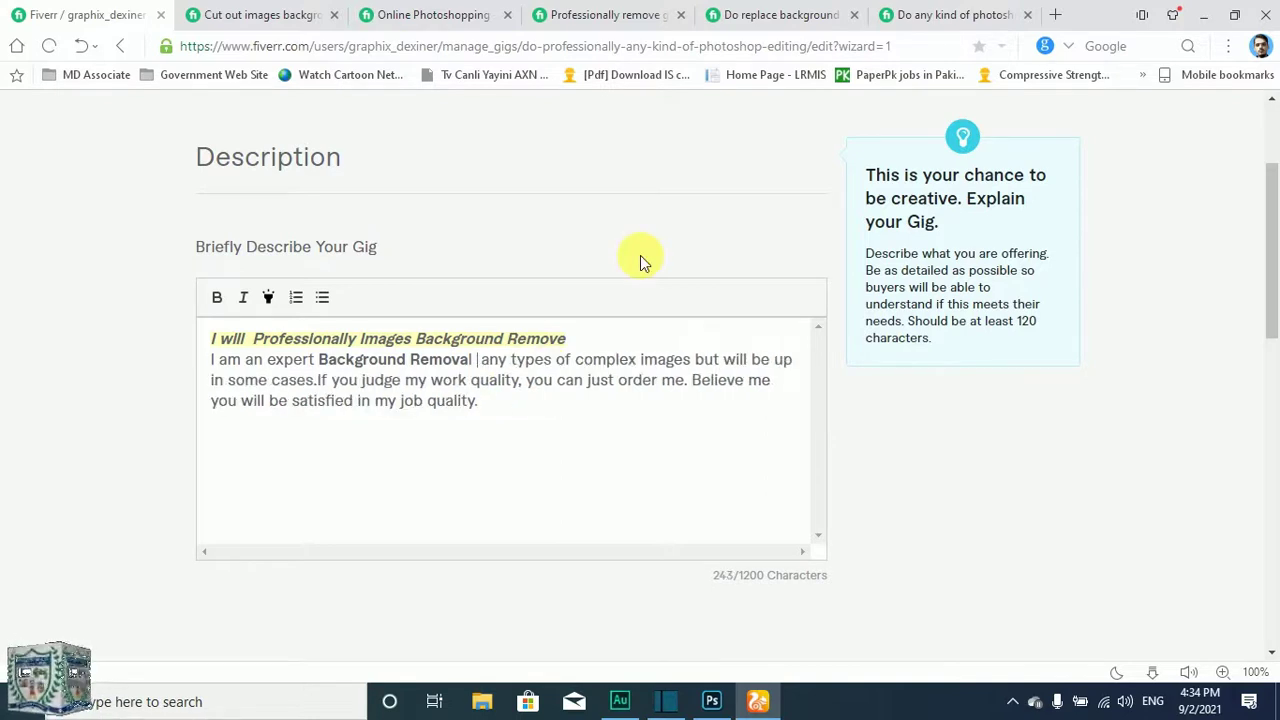
{"action": "key", "text": "BackSpace"}
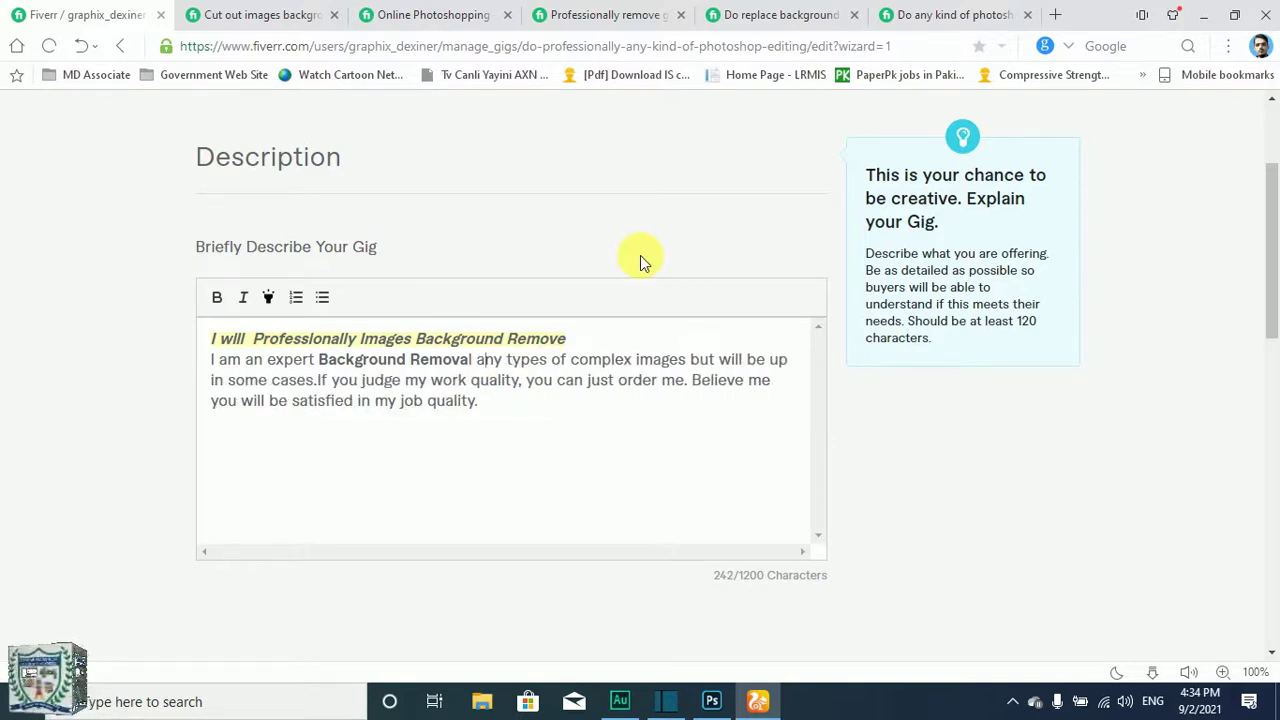
- Copy the competing gig's line "**Please provide high Quality images for Excellent Result**" into the description, a blank line below the "I am an expert" paragraph
{"action": "key", "text": "Right"}
{"action": "key", "text": "Right"}
{"action": "key", "text": "Right"}
{"action": "key", "text": "Right"}
{"action": "key", "text": "Right"}
{"action": "key", "text": "Right"}
{"action": "key", "text": "Right"}
{"action": "key", "text": "Right"}
{"action": "key", "text": "Right"}
{"action": "key", "text": "Right"}
{"action": "key", "text": "Right"}
{"action": "key", "text": "Right"}
{"action": "key", "text": "Right"}
{"action": "key", "text": "Right"}
{"action": "key", "text": "Right"}
{"action": "key", "text": "Right"}
{"action": "key", "text": "Right"}
{"action": "key", "text": "Right"}
{"action": "key", "text": "Right"}
{"action": "key", "text": "Right"}
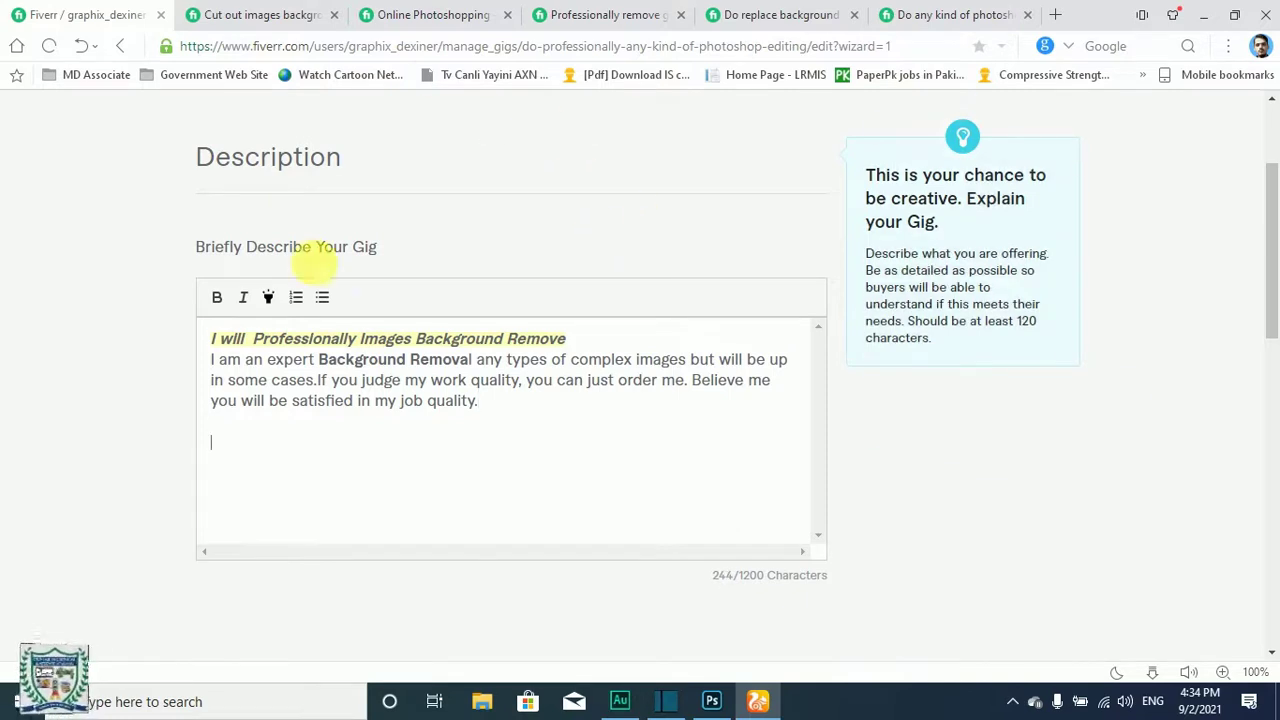
{"action": "left_click", "coordinate": [275, 9]}
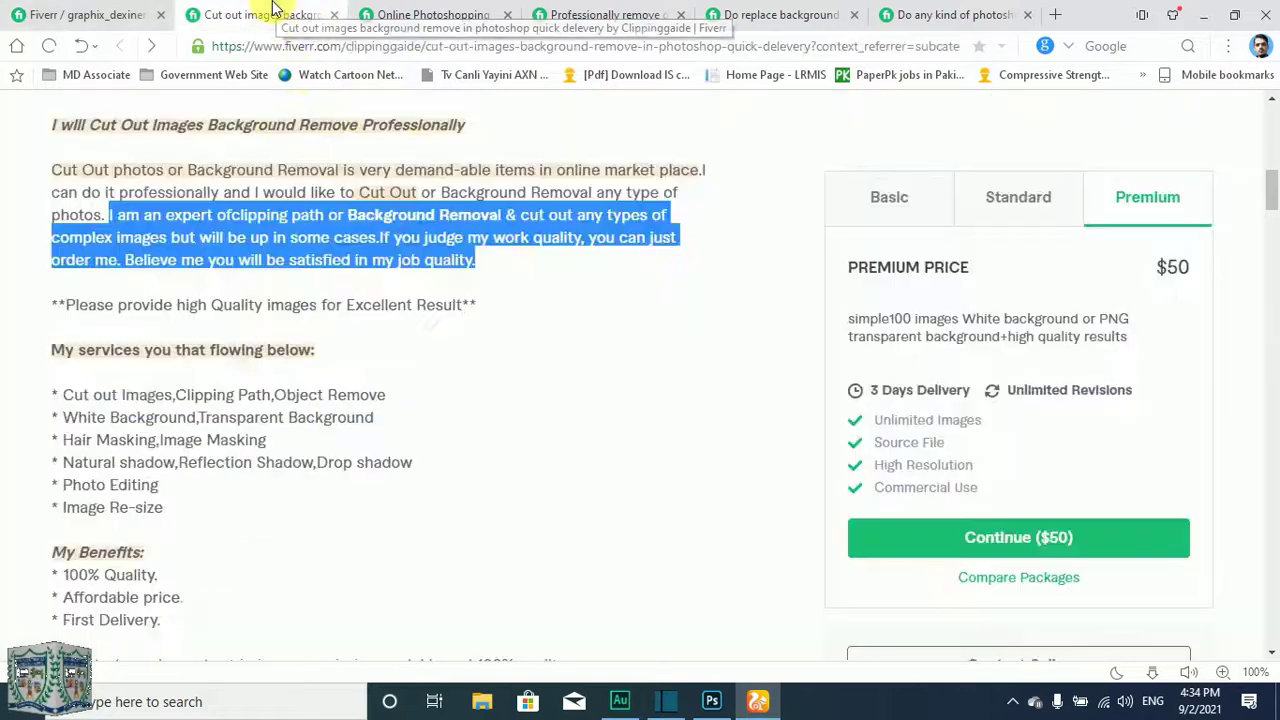
{"action": "scroll", "coordinate": [300, 310], "scroll_direction": "down", "scroll_amount": 1}
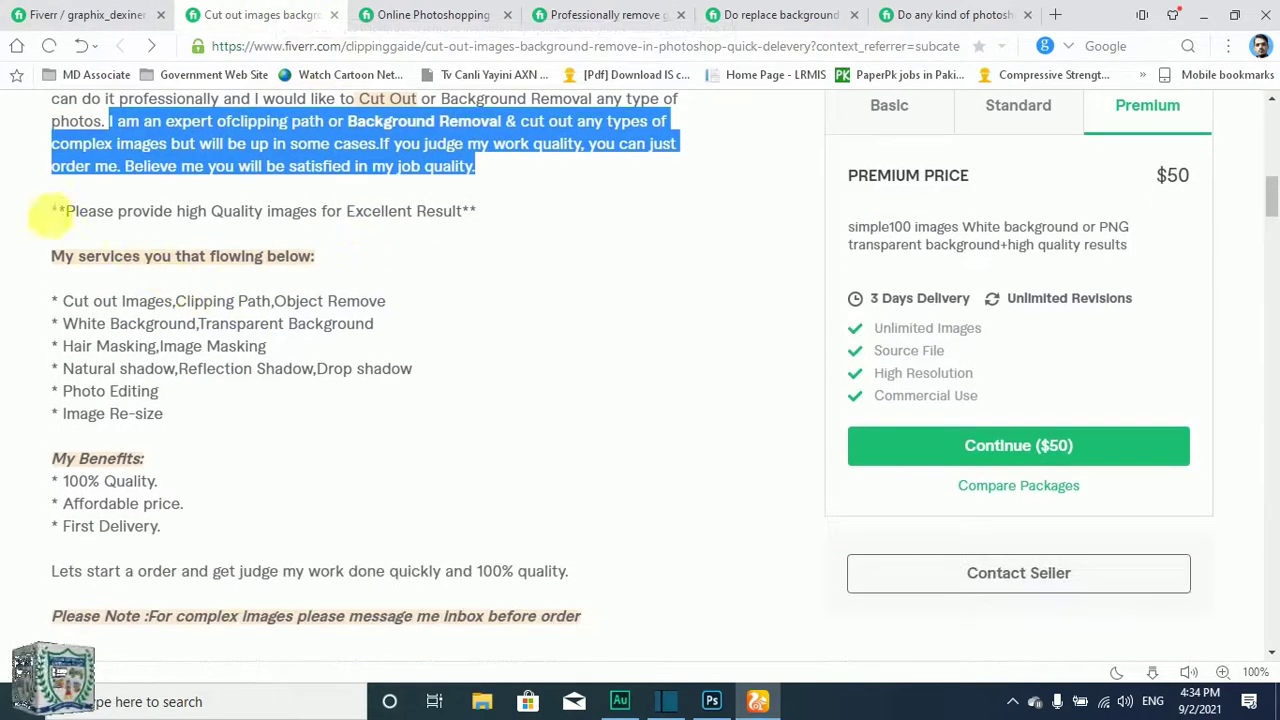
{"action": "left_click_drag", "start_coordinate": [50, 211], "coordinate": [500, 220]}
{"action": "key", "text": "ctrl+c"}
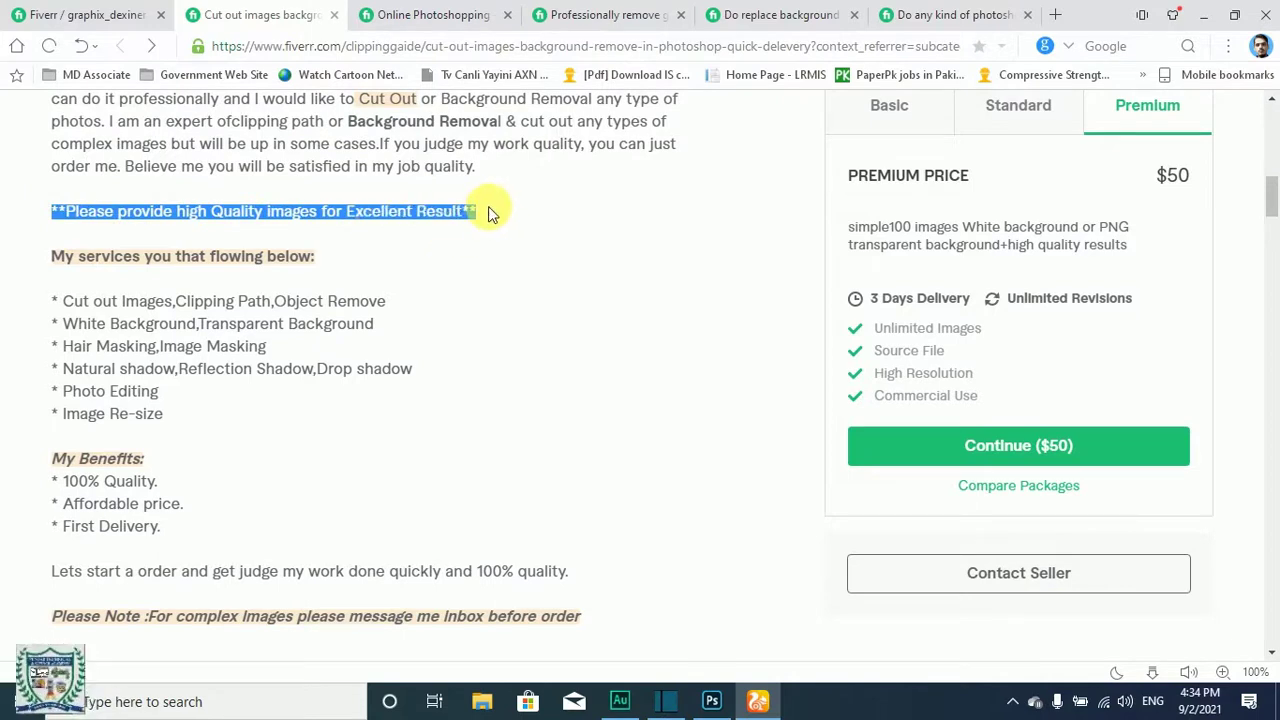
{"action": "left_click", "coordinate": [420, 14]}
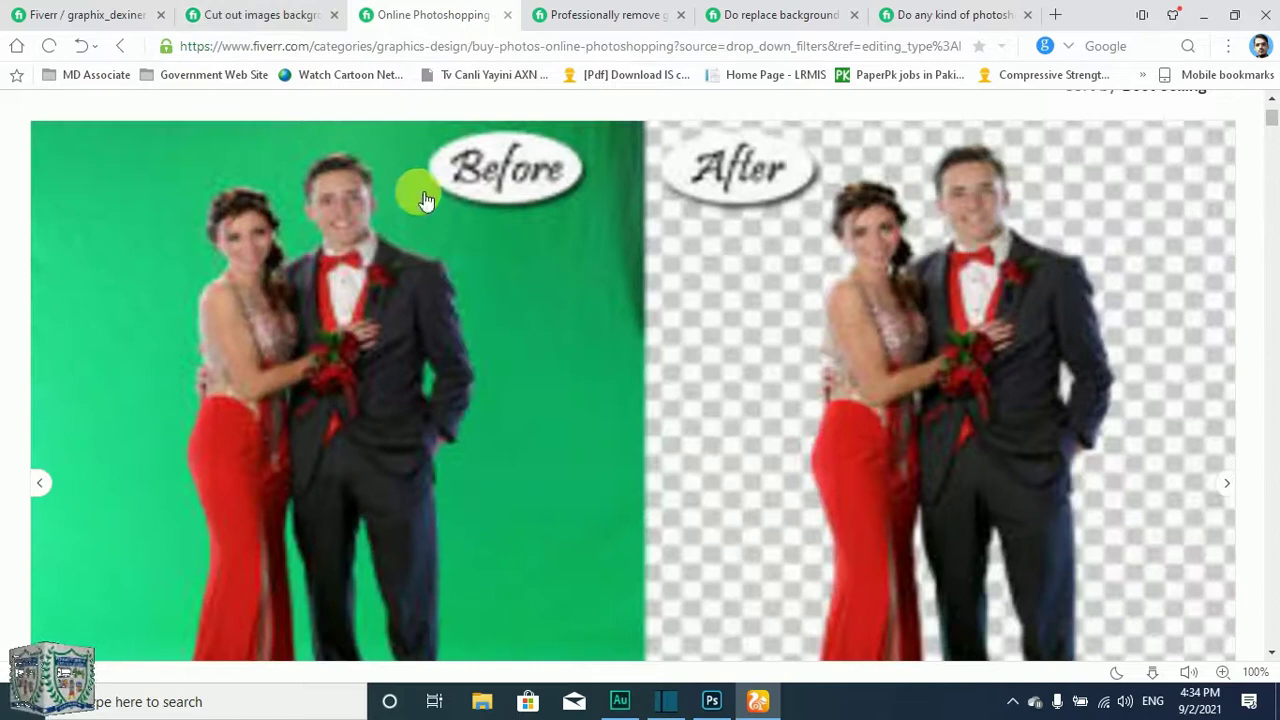
{"action": "left_click", "coordinate": [51, 14]}
{"action": "key", "text": "ctrl+v"}
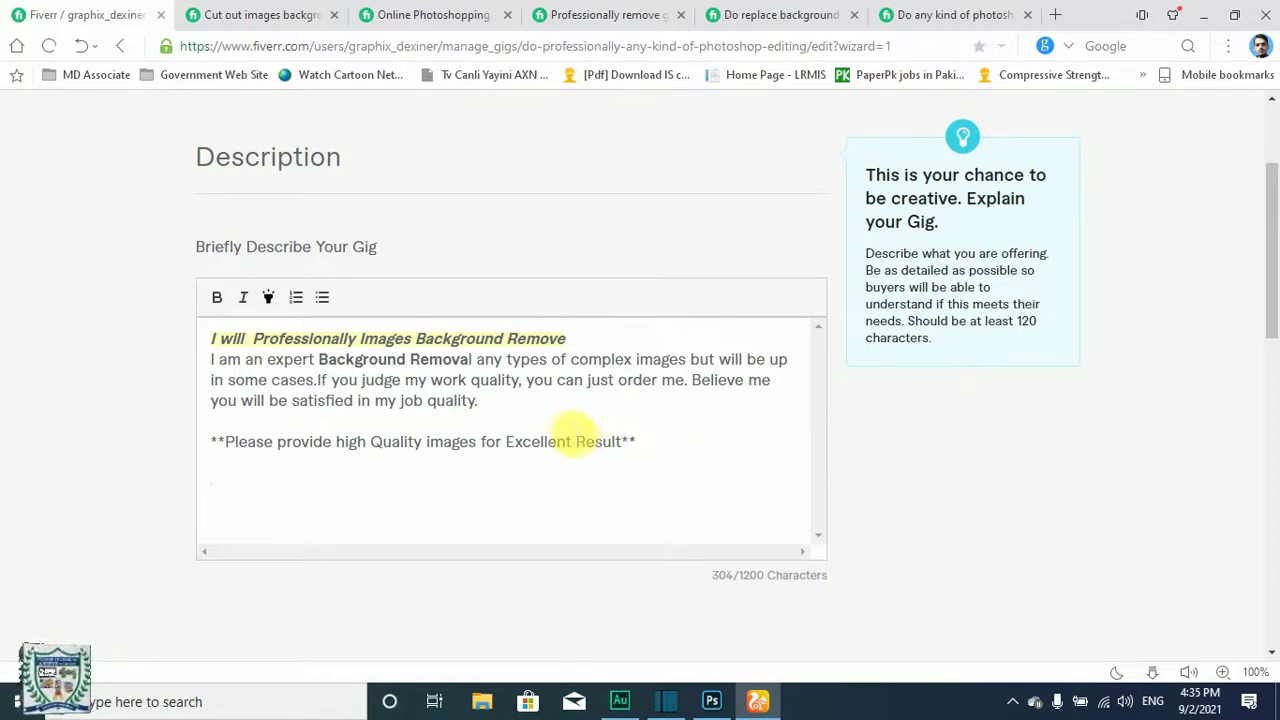
- Copy the competing gig's "My services you that flowing below:" heading and its list through "Image Re-size" to the end of the edited description
{"action": "left_click", "coordinate": [215, 14]}
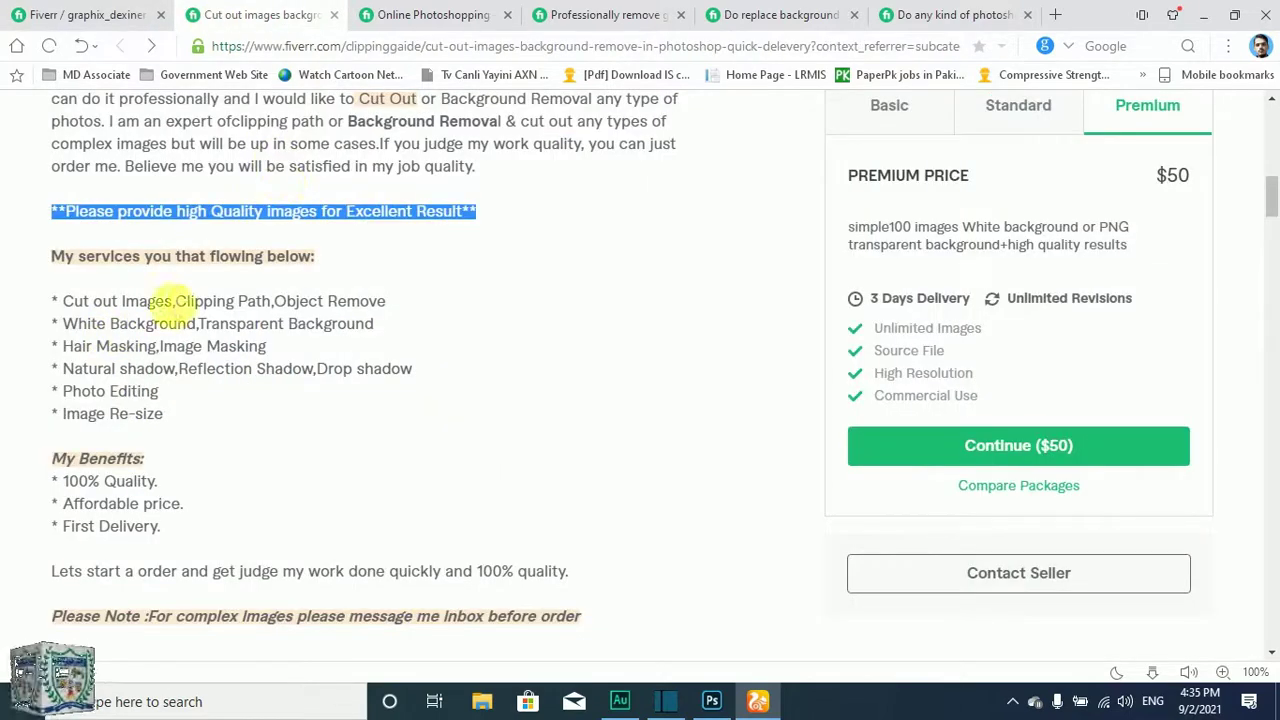
{"action": "scroll", "coordinate": [160, 300], "scroll_direction": "down", "scroll_amount": 1}
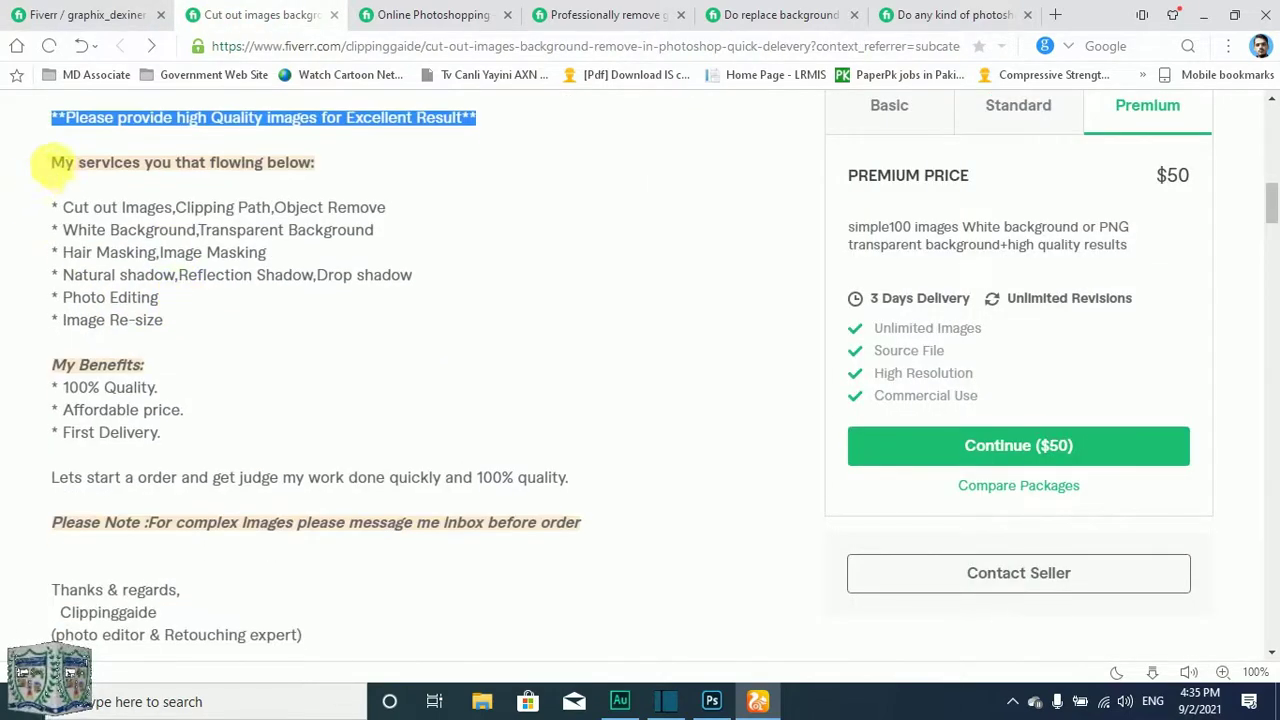
{"action": "left_click_drag", "start_coordinate": [55, 165], "coordinate": [182, 323]}
{"action": "key", "text": "ctrl+c"}
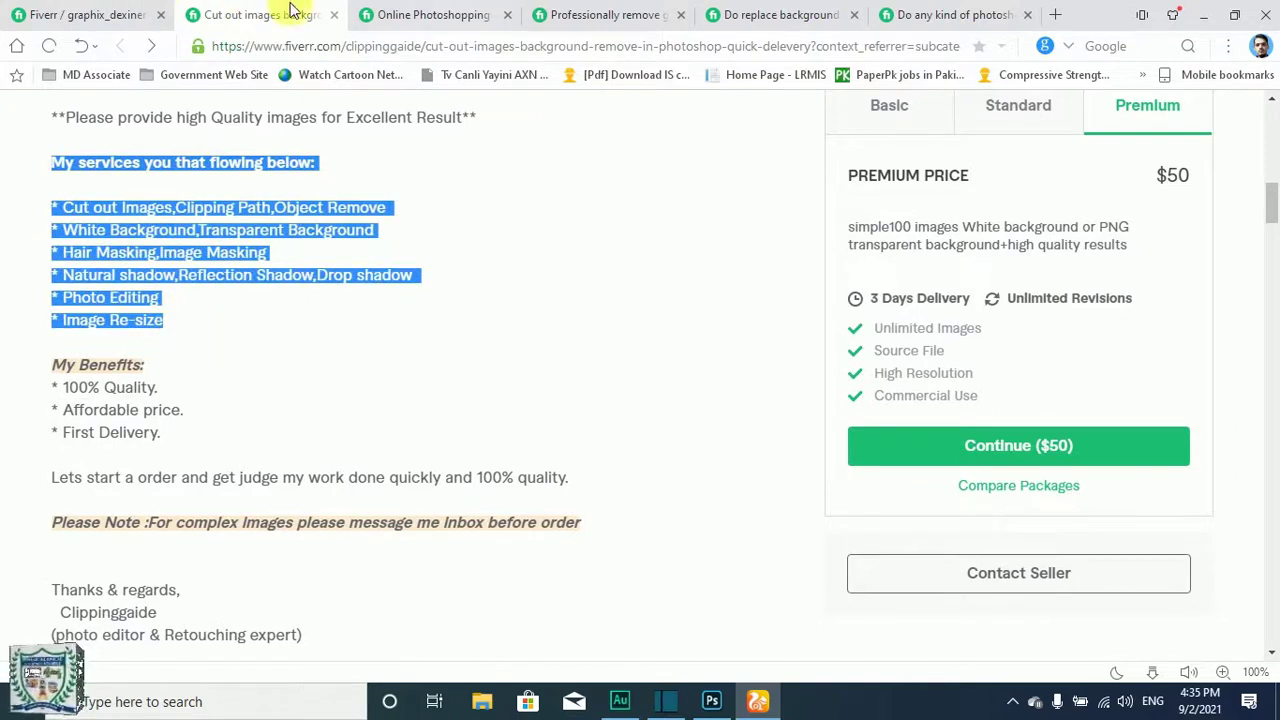
{"action": "left_click", "coordinate": [85, 10]}
{"action": "key", "text": "ctrl+v"}
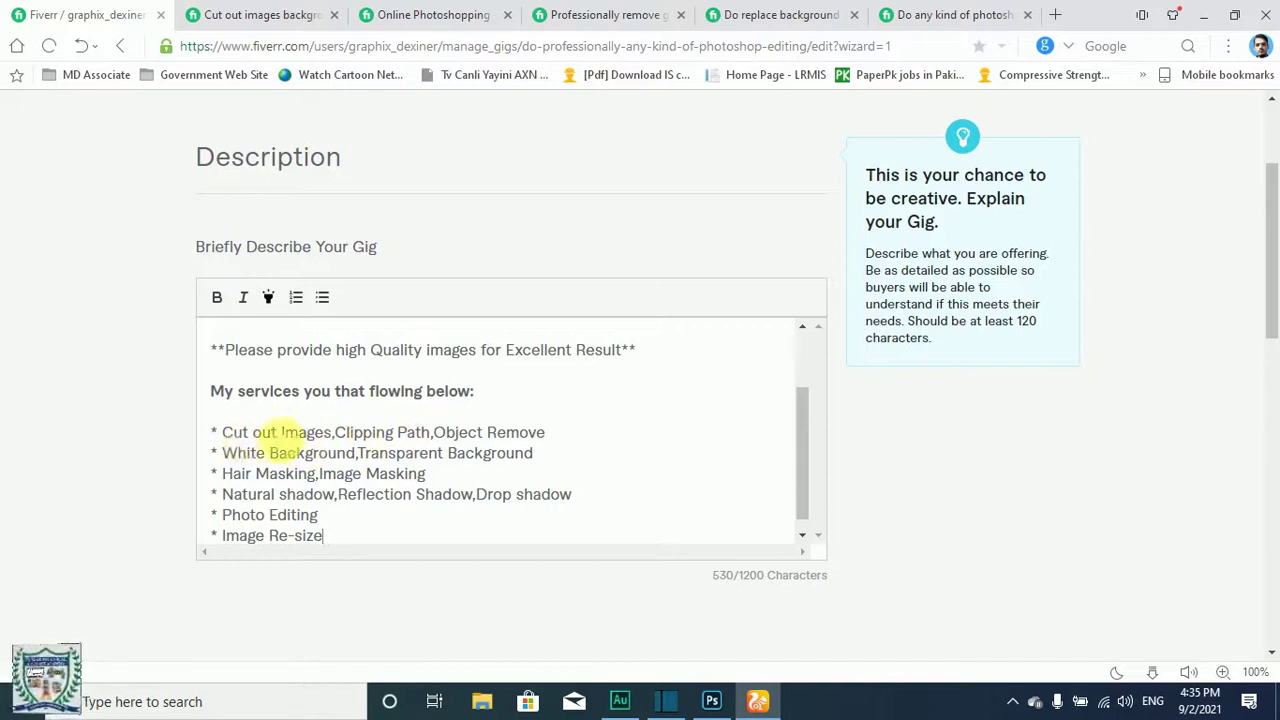
- Delete the "Cut out Images,Clipping Path,Object Remove" and "Hair Masking,Image Masking" entries from the description's services list
{"action": "triple_click", "coordinate": [380, 432]}
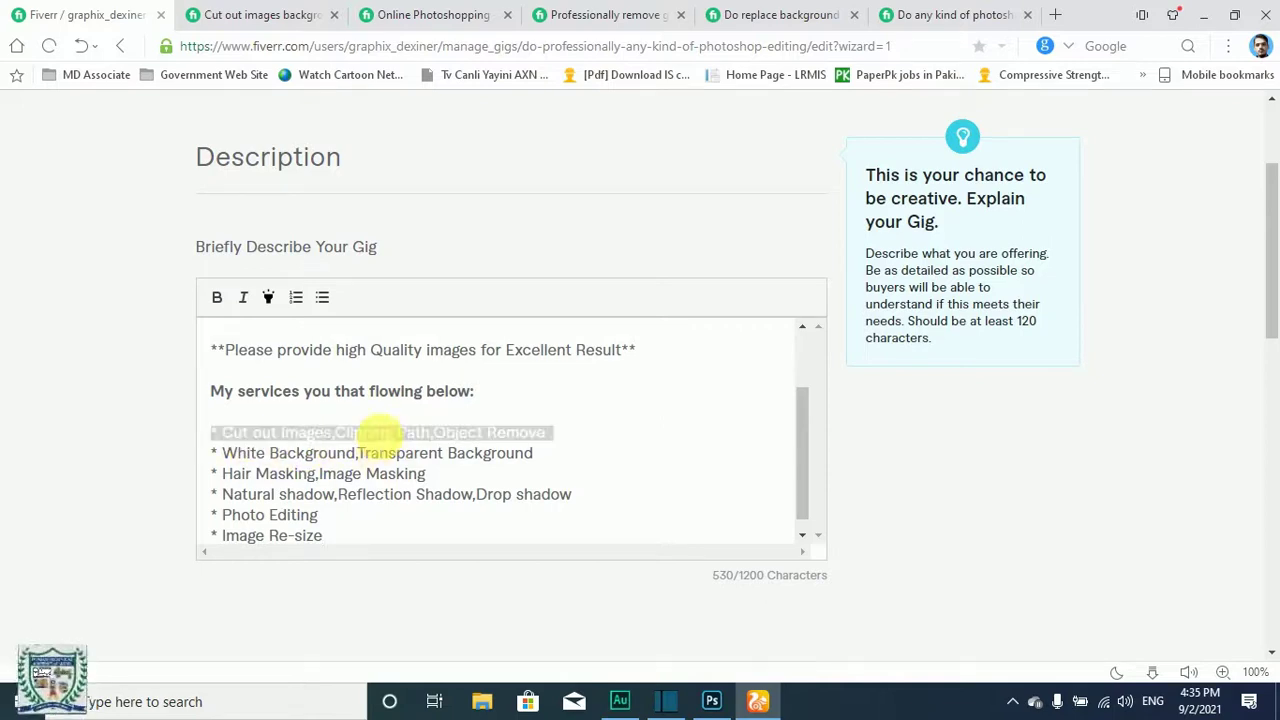
{"action": "key", "text": "BackSpace"}
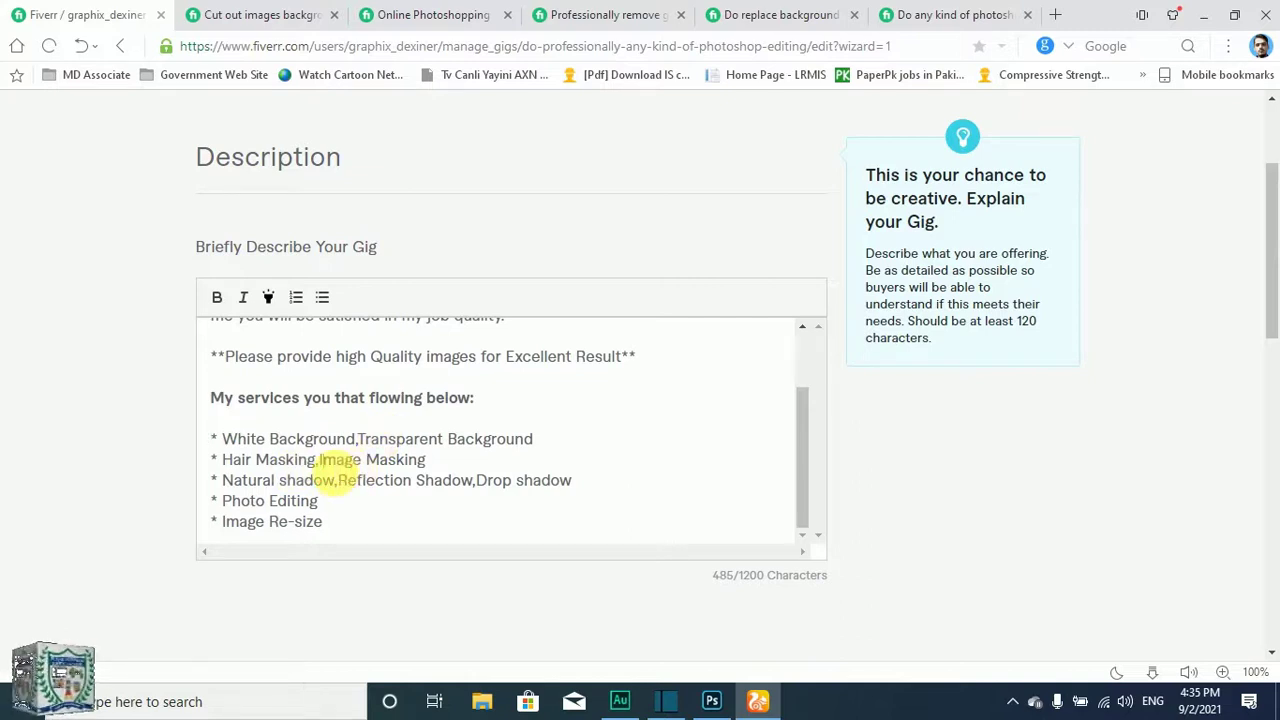
{"action": "triple_click", "coordinate": [327, 460]}
{"action": "key", "text": "BackSpace"}
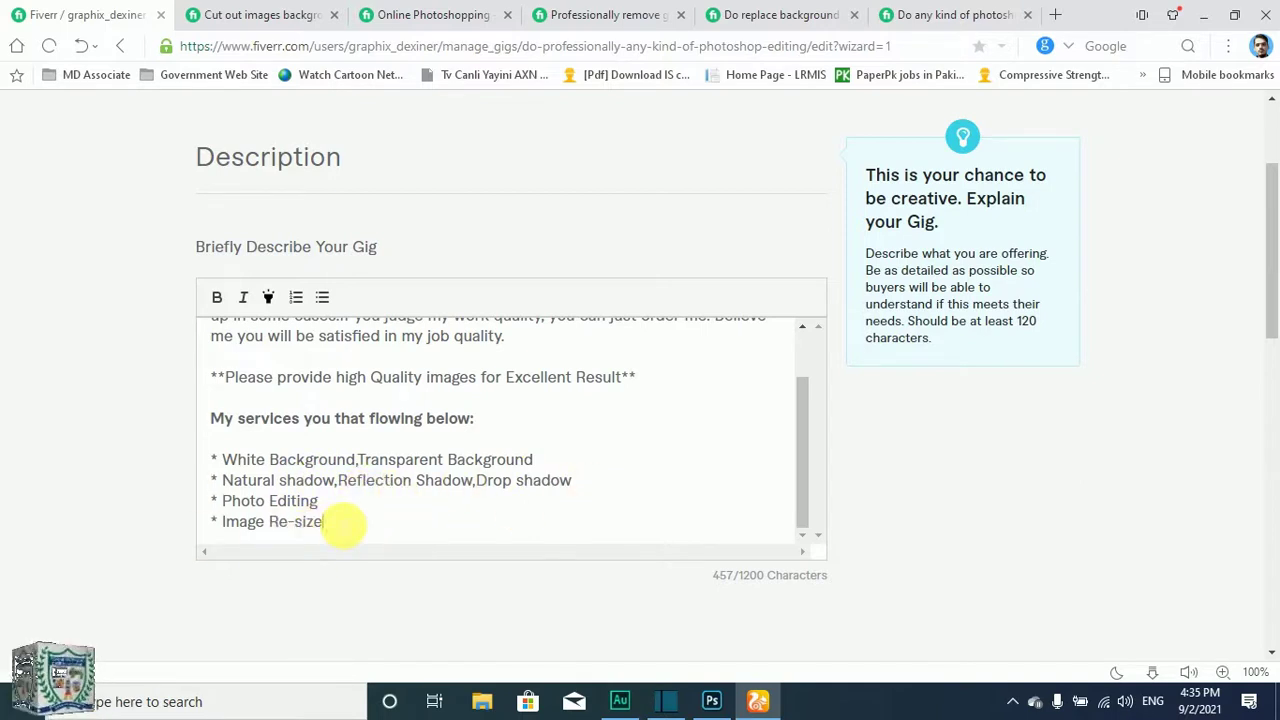
- Add the entry "* Red Eyes Effect Removal" below "Image Re-size" in the services list and start a new line
{"action": "key", "text": "Return"}
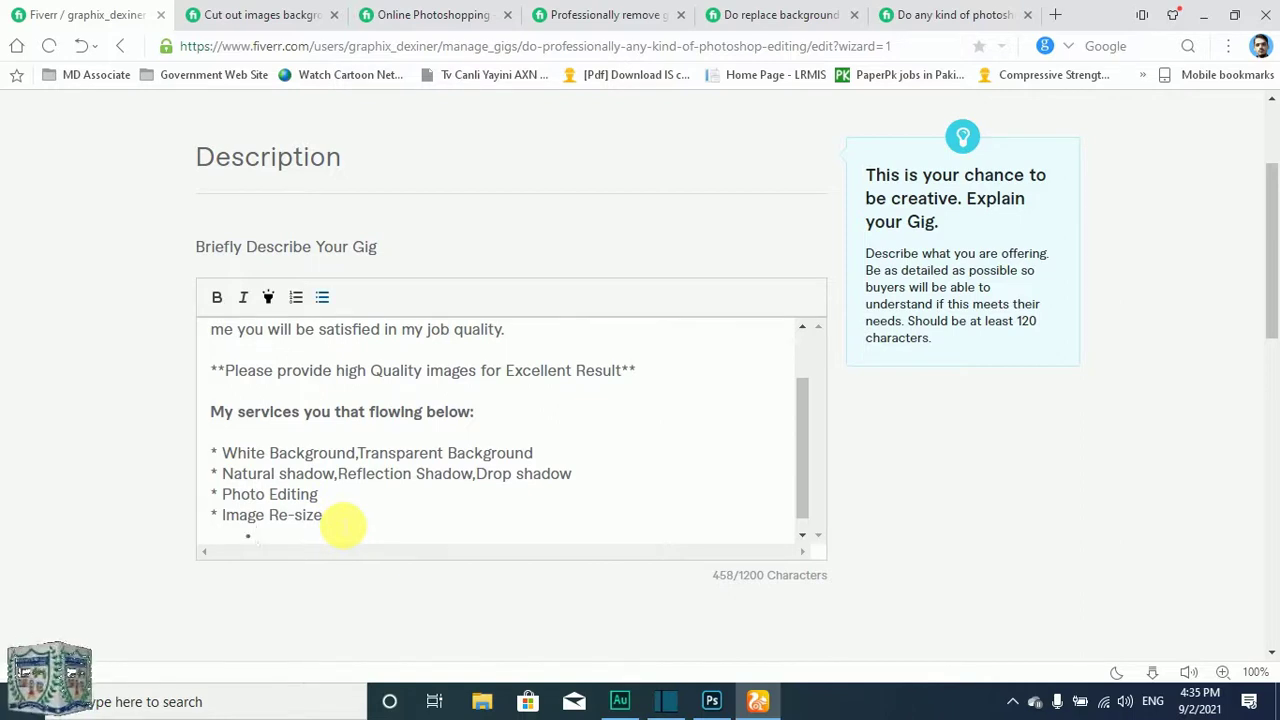
{"action": "type", "text": "* rED"}
{"action": "key", "text": "BackSpace"}
{"action": "key", "text": "BackSpace"}
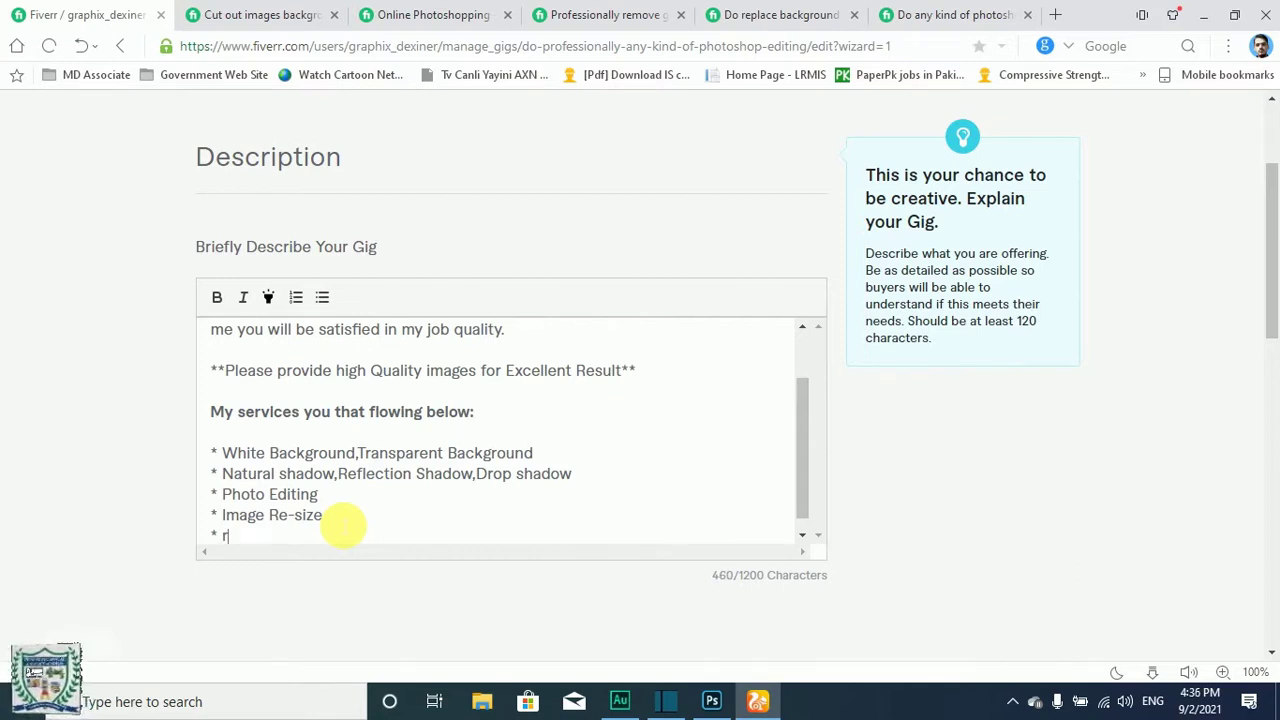
{"action": "type", "text": "Red"}
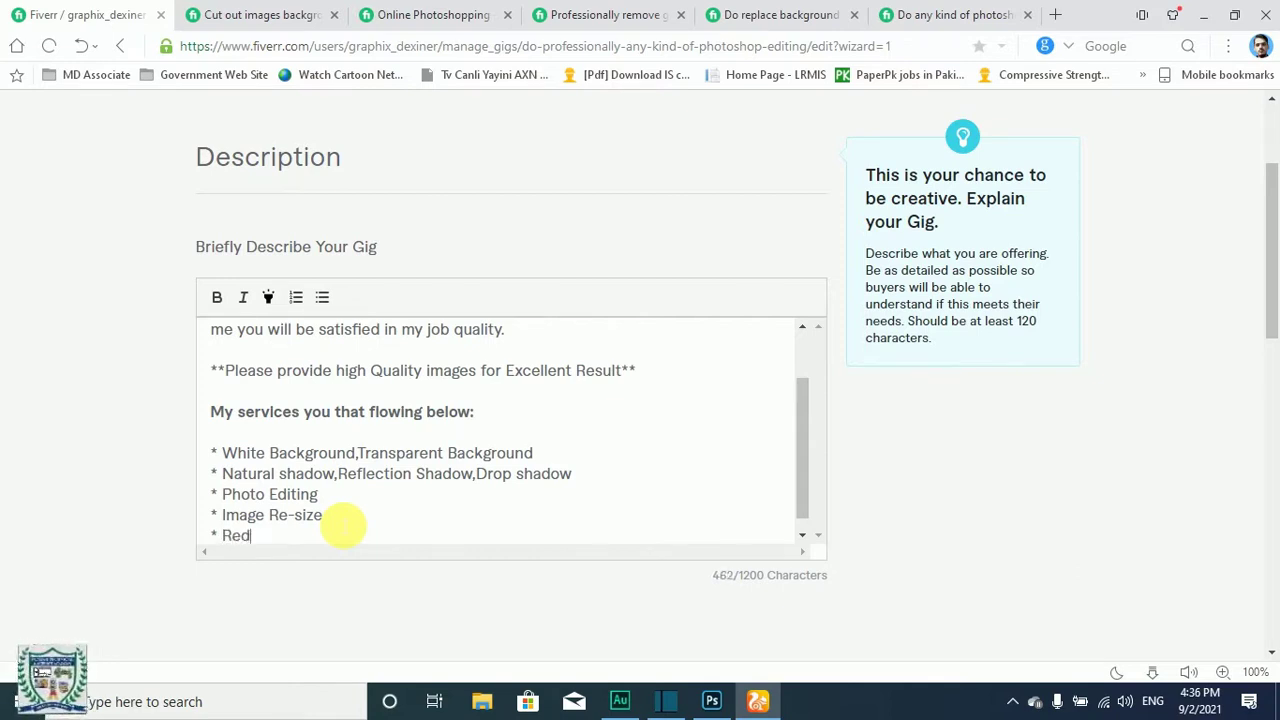
{"action": "type", "text": " Eyes"}
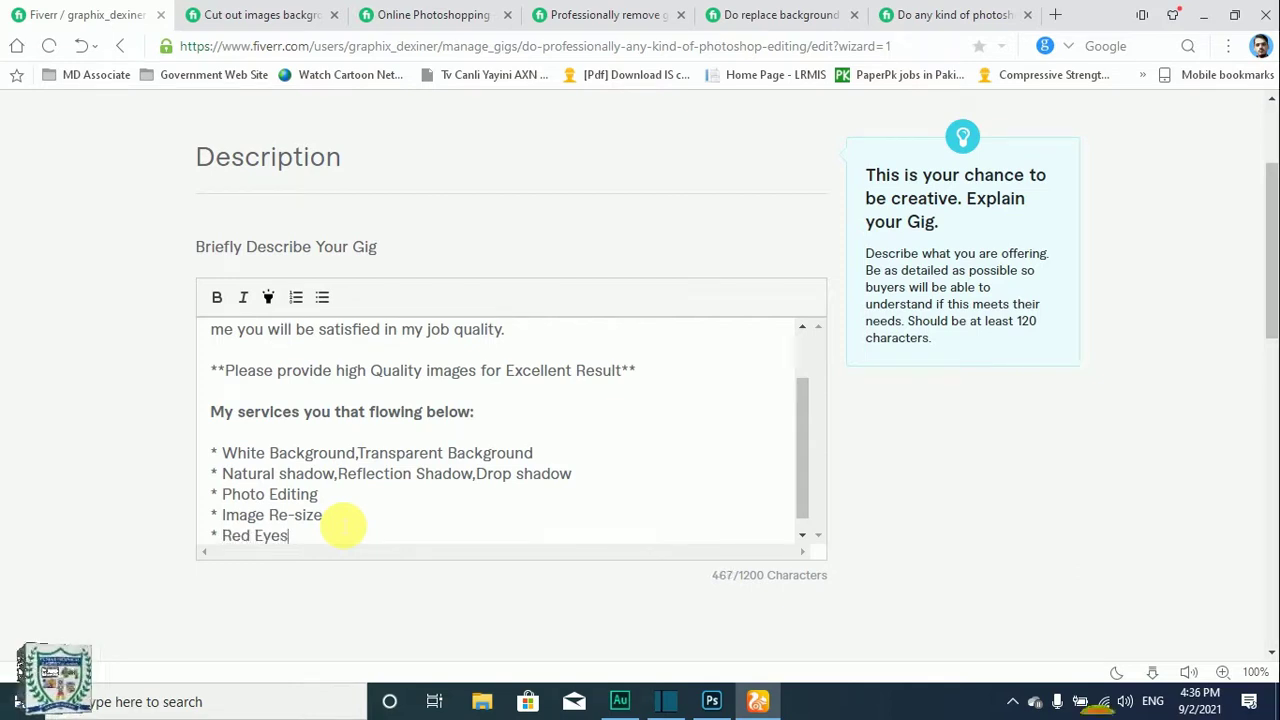
{"action": "type", "text": " ef"}
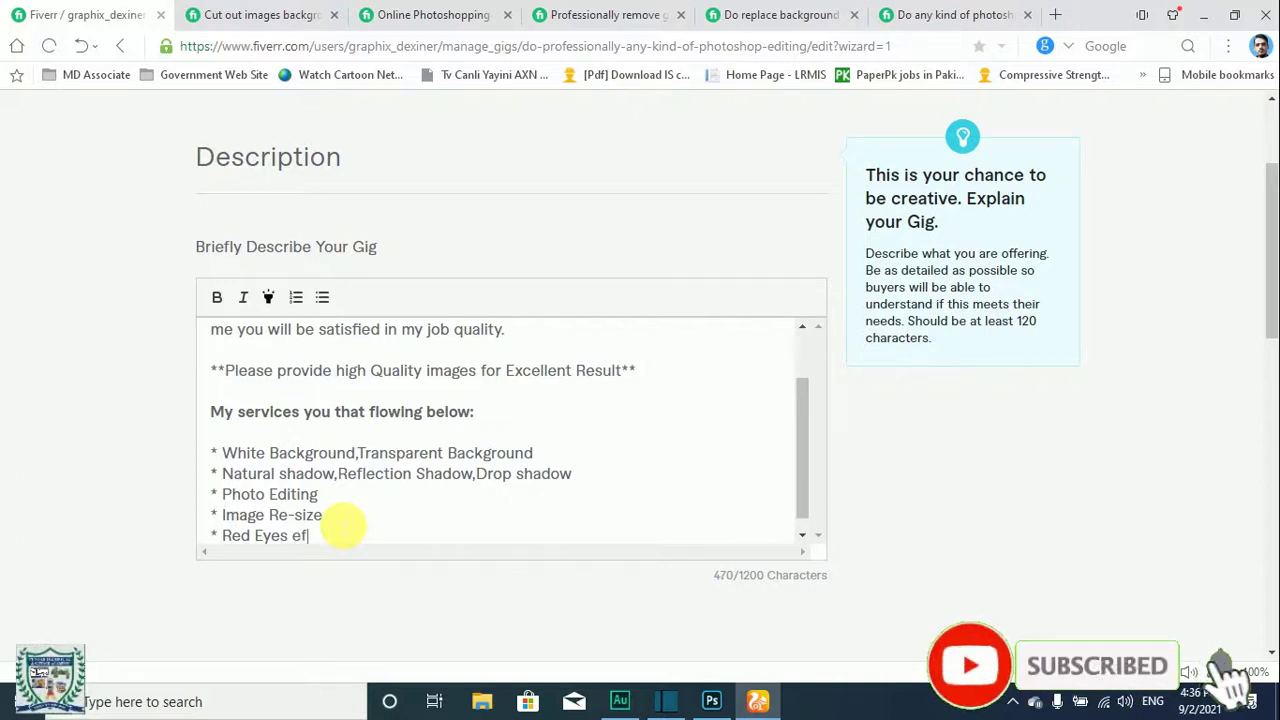
{"action": "key", "text": "BackSpace"}
{"action": "key", "text": "BackSpace"}
{"action": "type", "text": "Effec"}
{"action": "type", "text": "ts"}
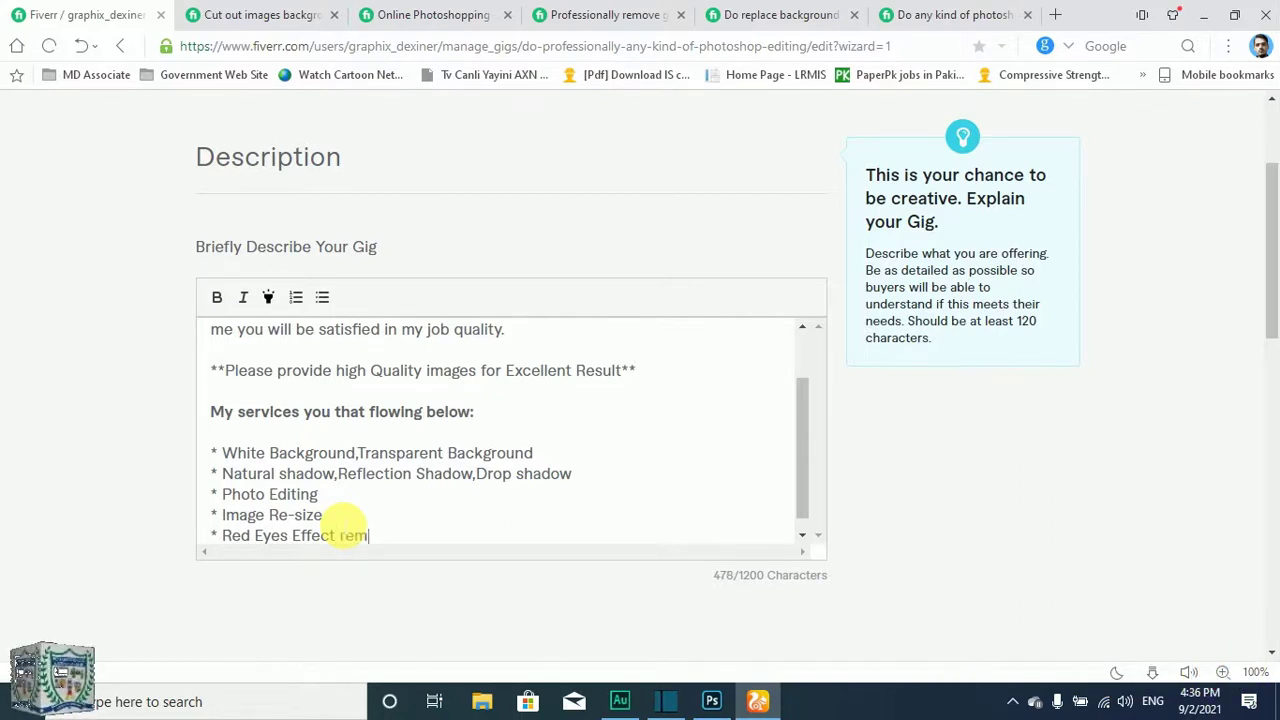
{"action": "type", "text": "emoval"}
{"action": "key", "text": "Return"}
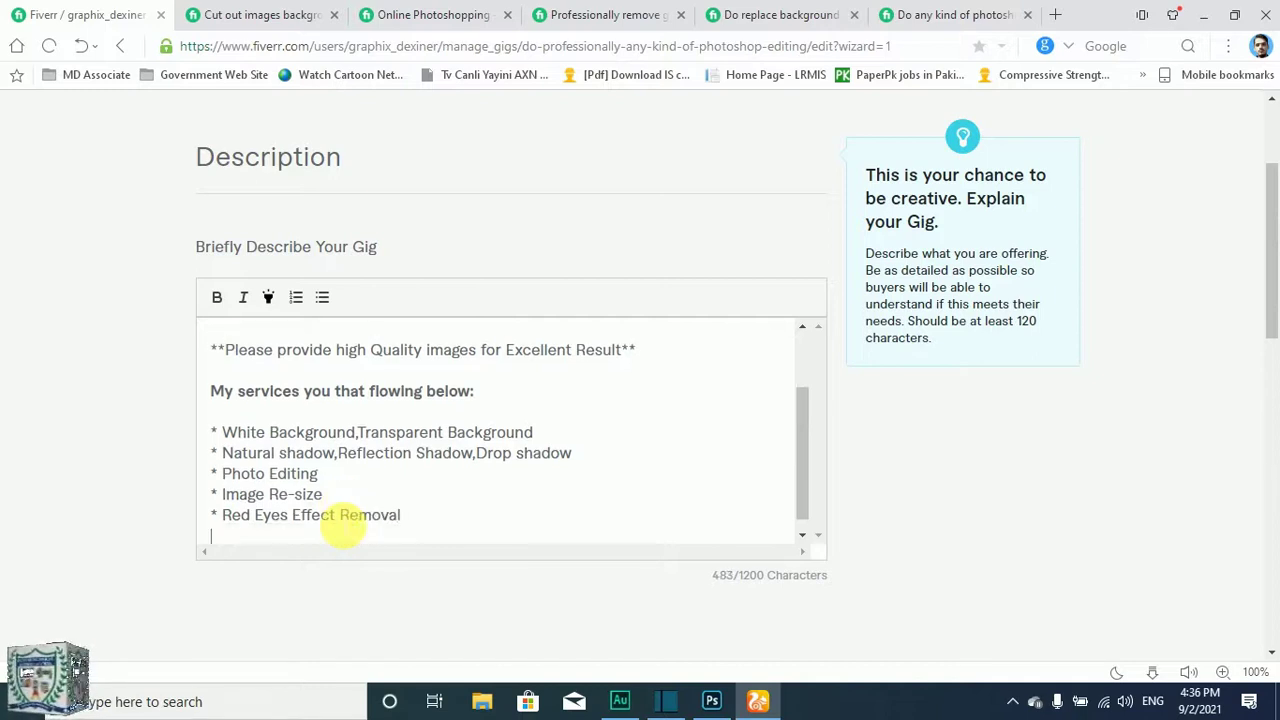
- Duplicate the "* Red Eyes Effect Removal" entry on the next line of the services list
{"action": "type", "text": "*"}
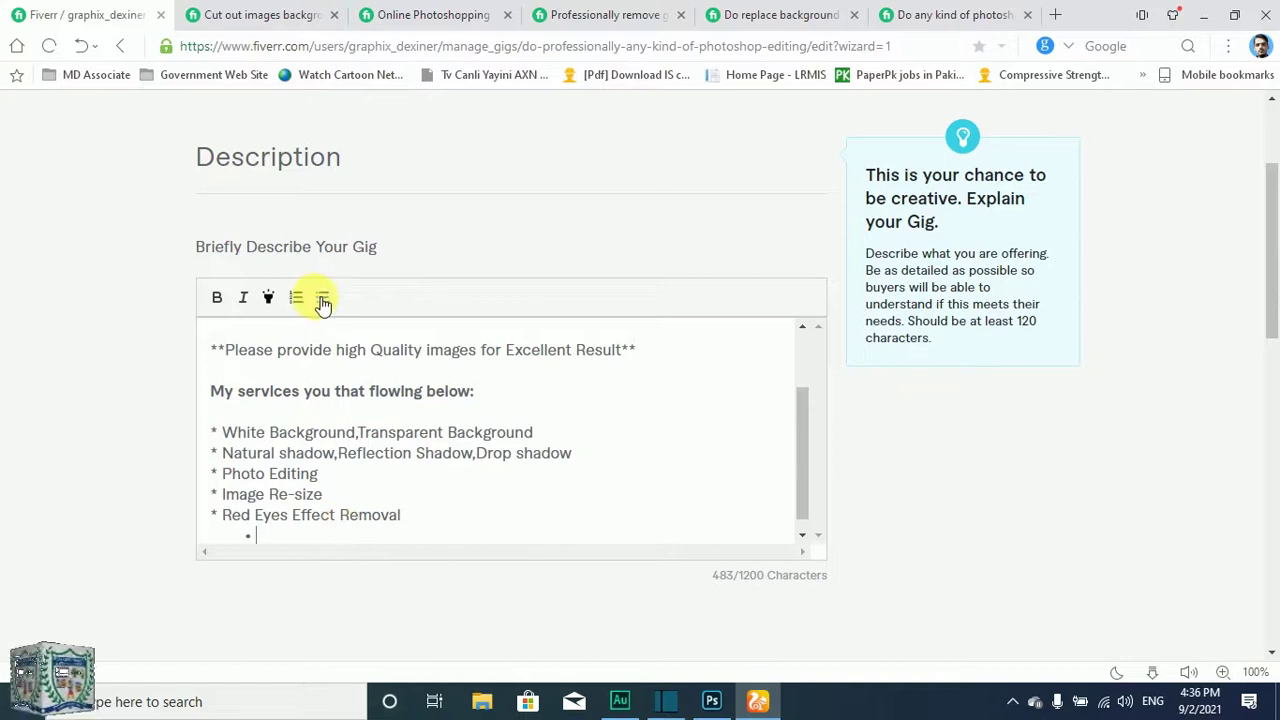
{"action": "left_click", "coordinate": [258, 538]}
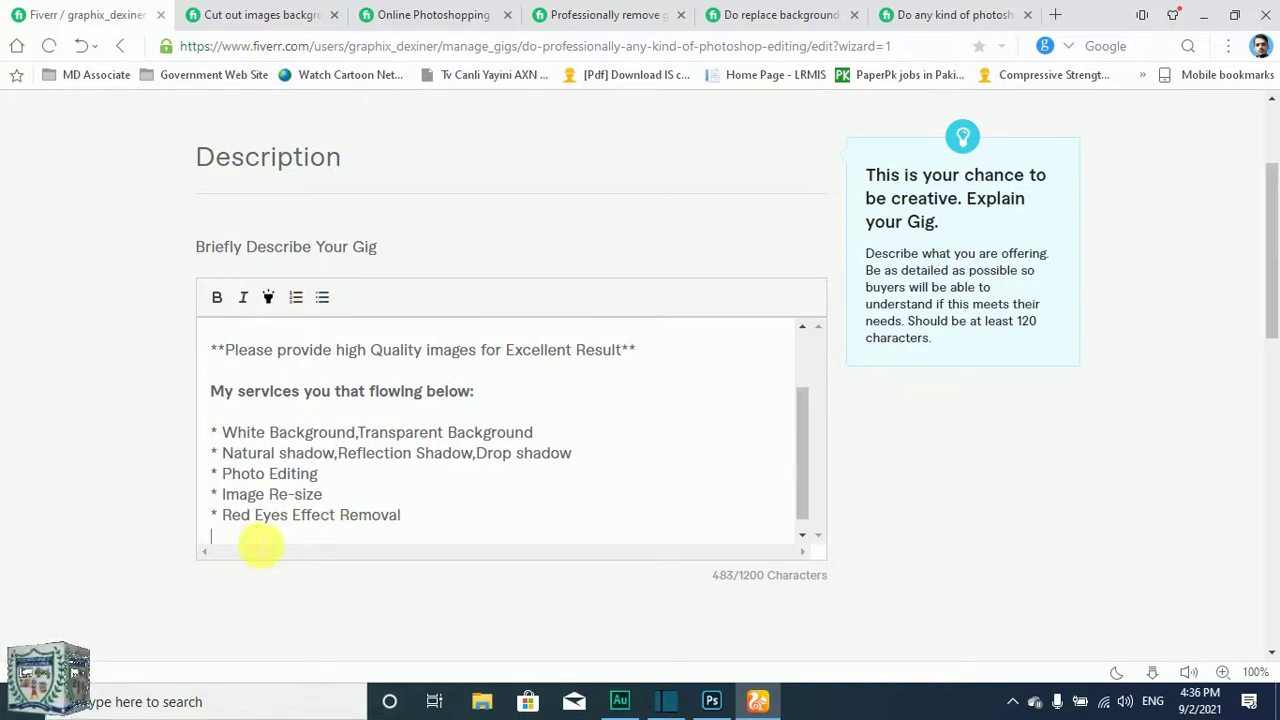
{"action": "key", "text": "shift+End"}
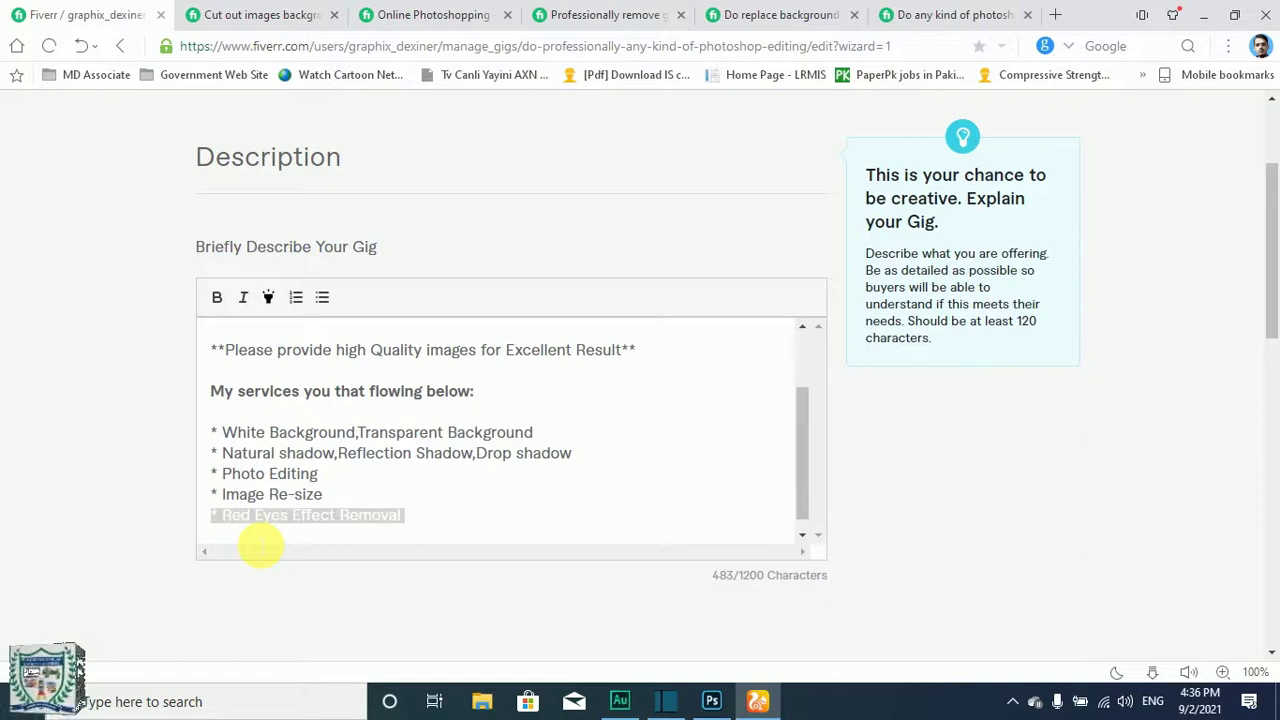
{"action": "key", "text": "ctrl+c"}
{"action": "key", "text": "Down"}
{"action": "key", "text": "ctrl+v"}
{"action": "key", "text": "Return"}
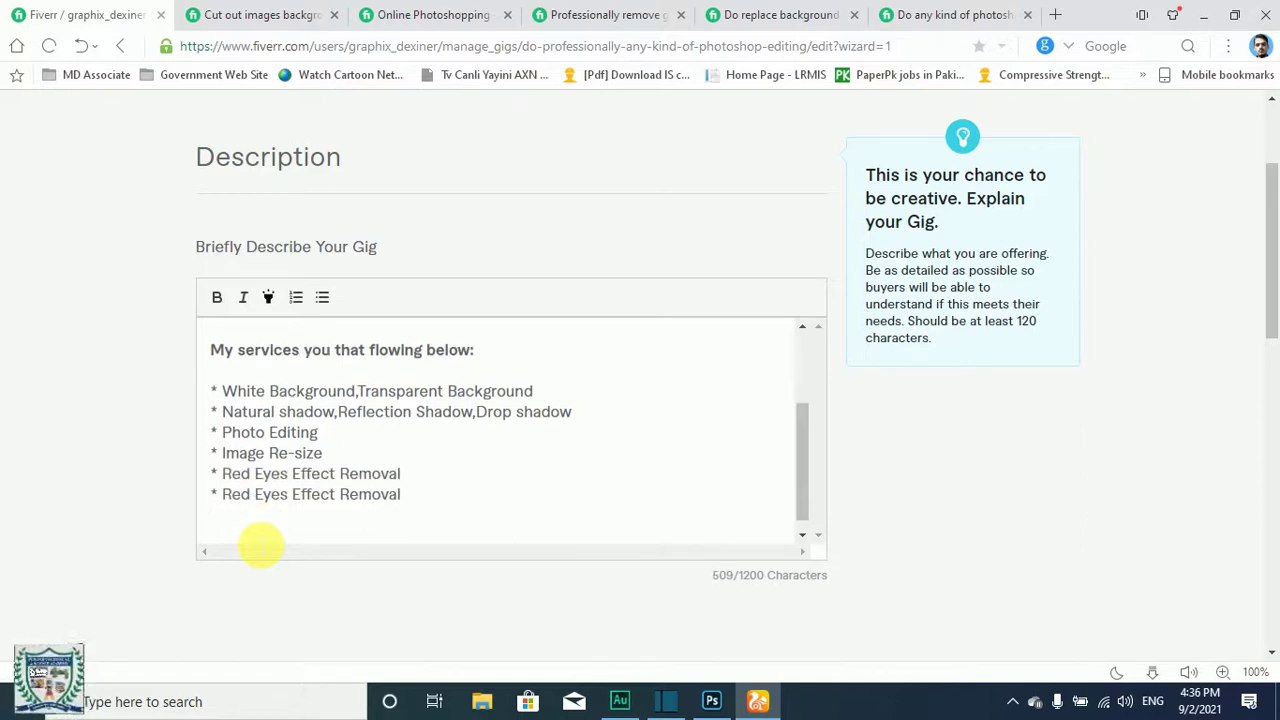
- Change the text of the duplicated last entry in the services list to "Face Retouching" and start a new line
{"action": "key", "text": "shift+Right"}
{"action": "key", "text": "shift+Right"}
{"action": "key", "text": "shift+Right"}
{"action": "key", "text": "shift+Right"}
{"action": "key", "text": "shift+Right"}
{"action": "key", "text": "shift+Right"}
{"action": "key", "text": "shift+Right"}
{"action": "key", "text": "shift+Right"}
{"action": "key", "text": "shift+Right"}
{"action": "key", "text": "shift+Right"}
{"action": "key", "text": "shift+Right"}
{"action": "key", "text": "shift+Right"}
{"action": "key", "text": "shift+Right"}
{"action": "key", "text": "shift+Right"}
{"action": "key", "text": "shift+Right"}
{"action": "key", "text": "shift+Right"}
{"action": "key", "text": "shift+Right"}
{"action": "key", "text": "shift+Right"}
{"action": "key", "text": "shift+Right"}
{"action": "key", "text": "shift+Right"}
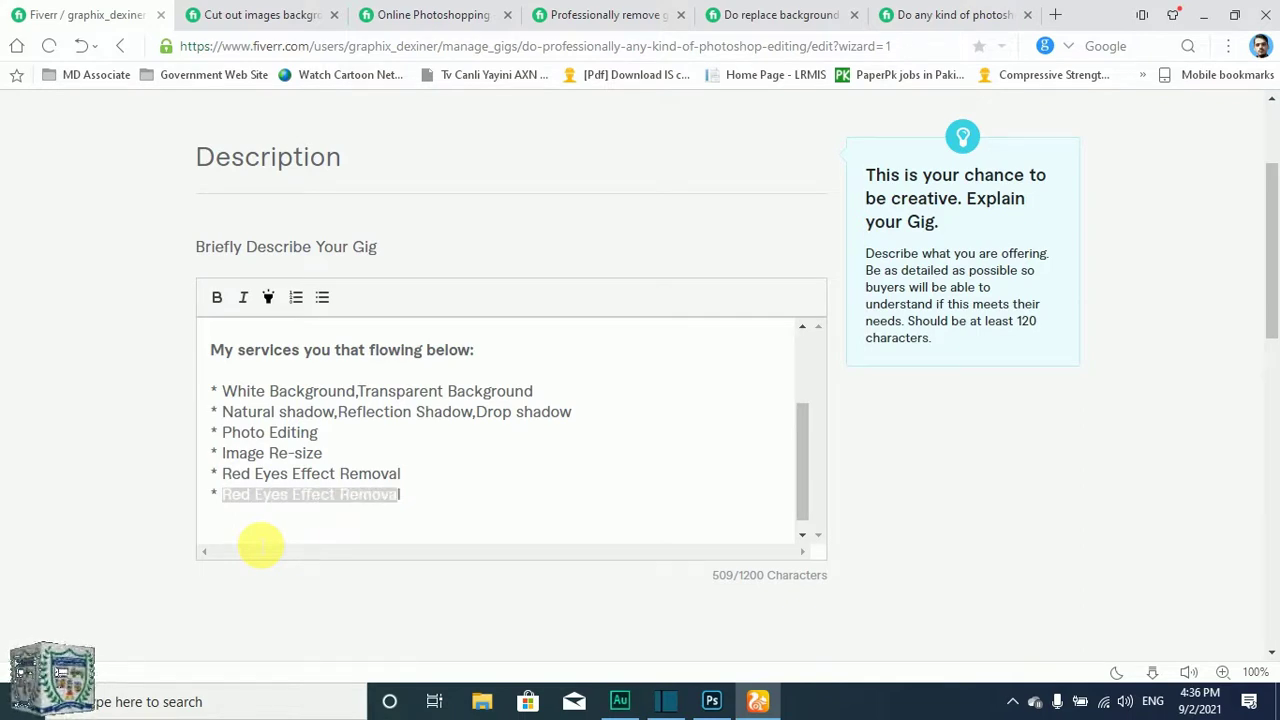
{"action": "type", "text": "Face"}
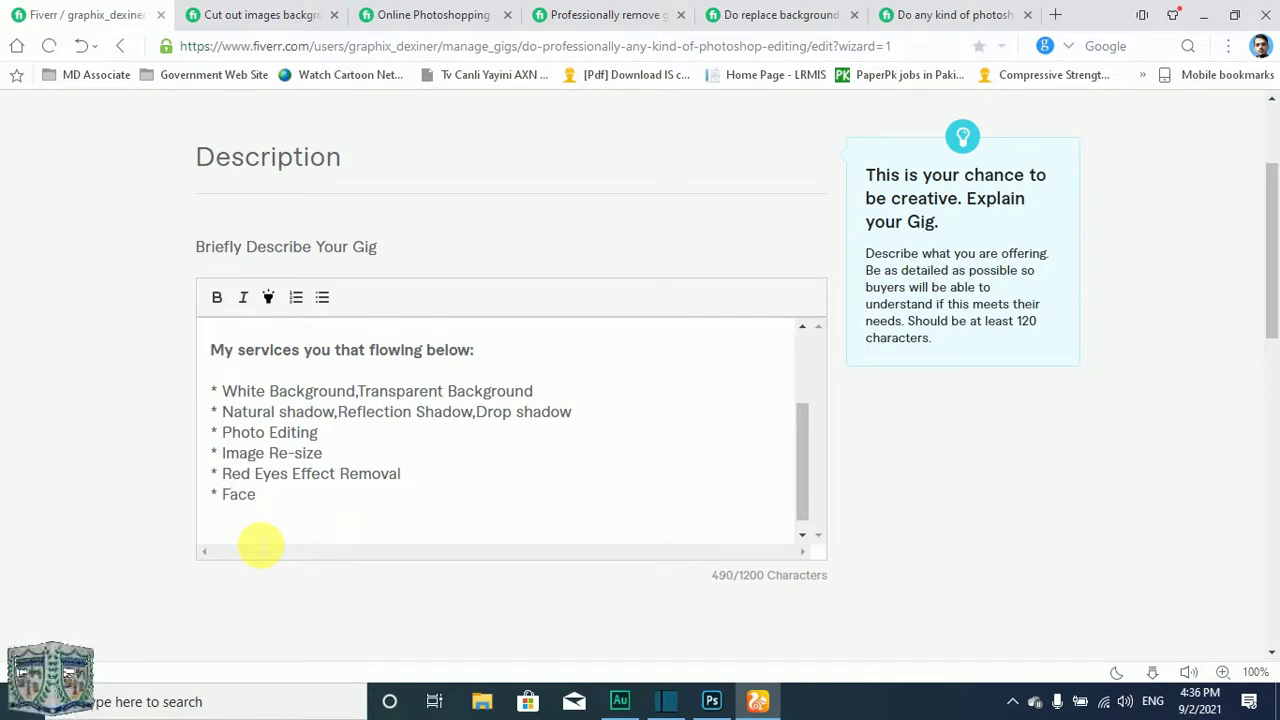
{"action": "type", "text": " ReT"}
{"action": "key", "text": "BackSpace"}
{"action": "type", "text": "t"}
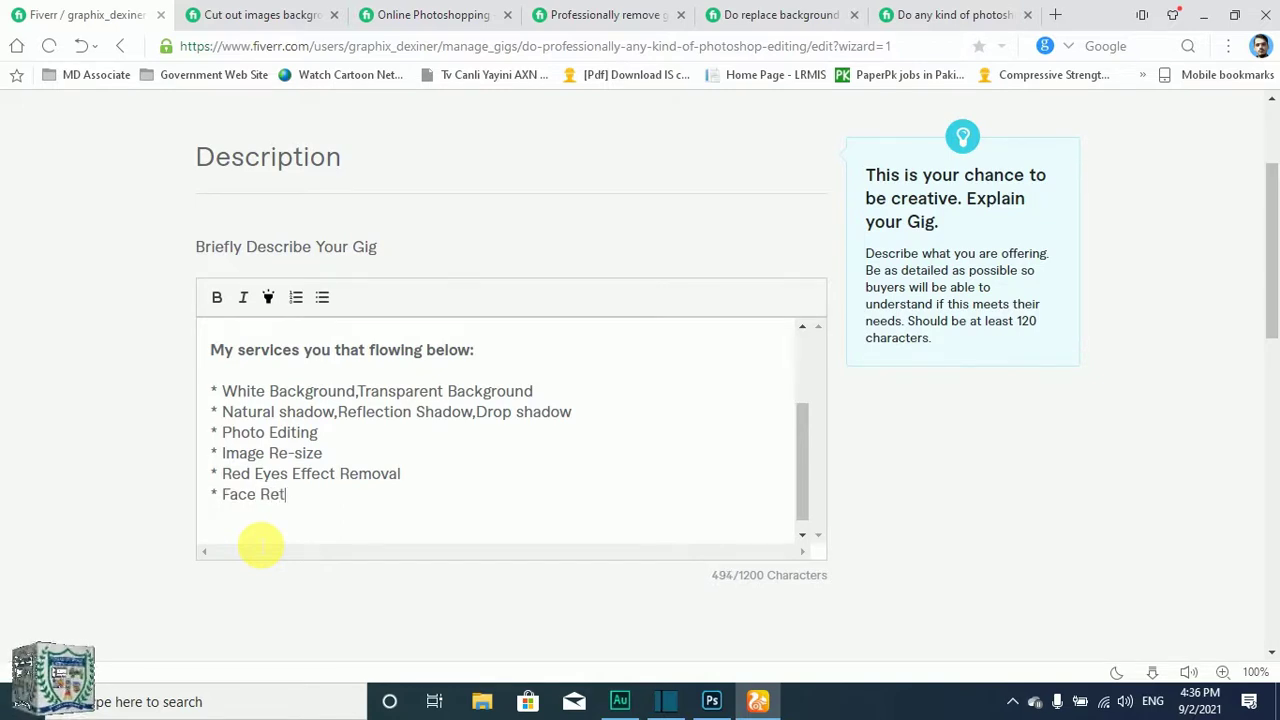
{"action": "type", "text": "oching"}
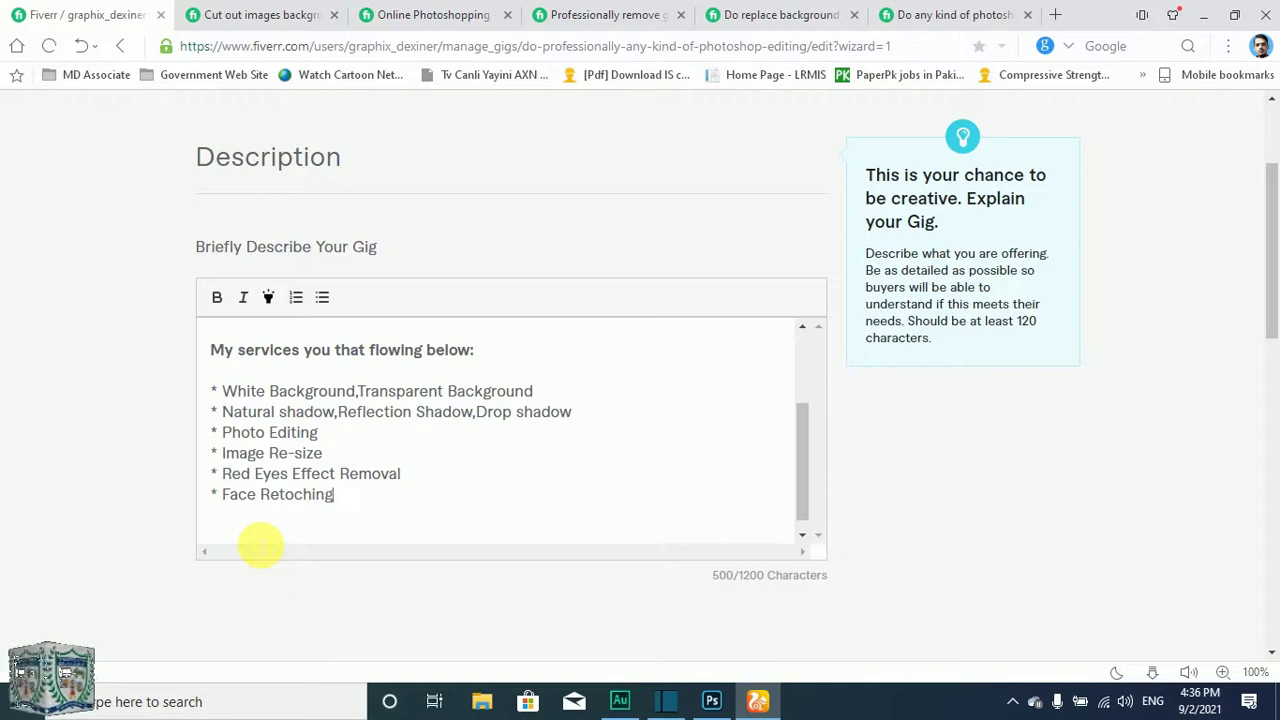
{"action": "key", "text": "Return"}
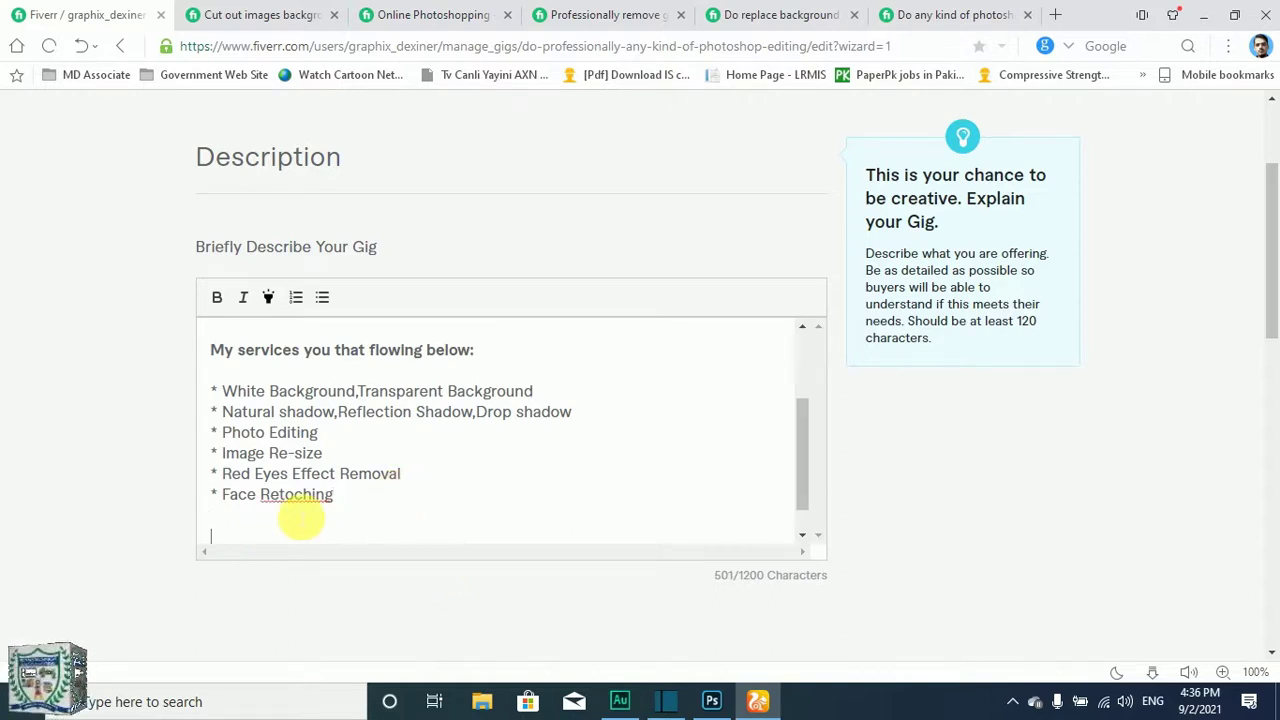
{"action": "type", "text": "u"}
{"action": "left_click", "coordinate": [272, 517]}
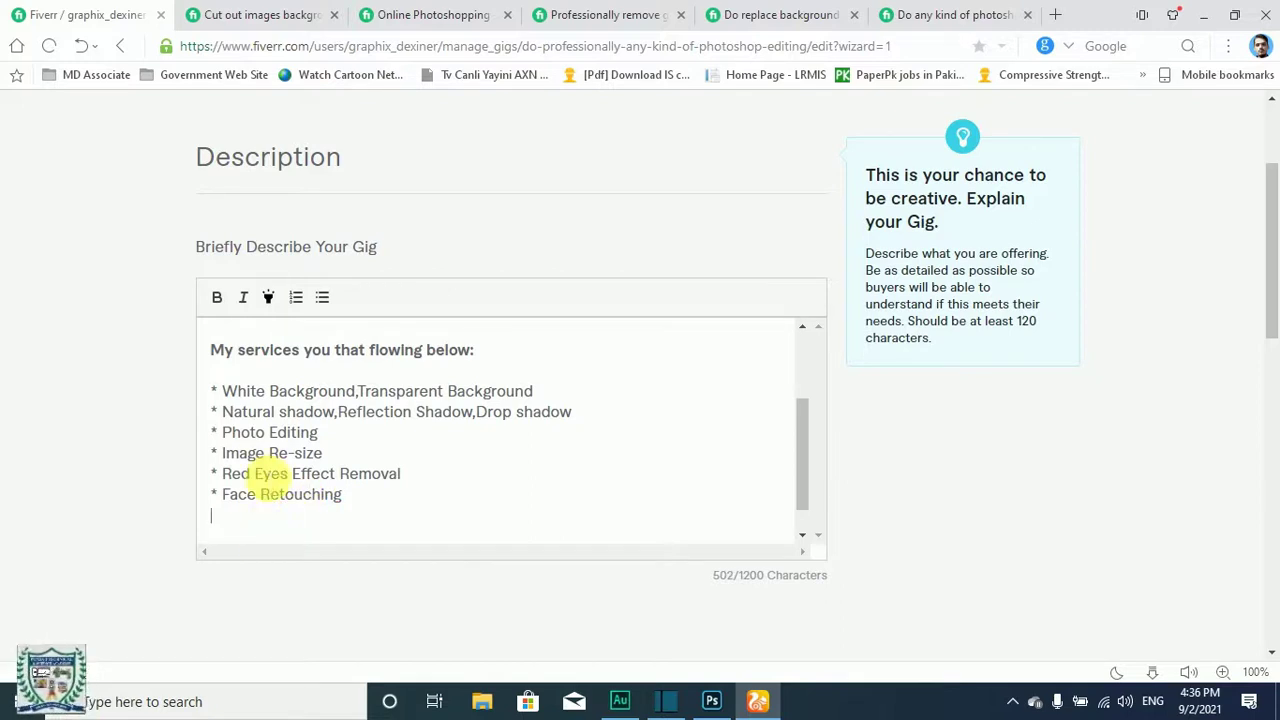
- Copy the competing gig's "My Benefits:" heading and its three-entry list into the description, a blank line below the services list
{"action": "key", "text": "Return"}
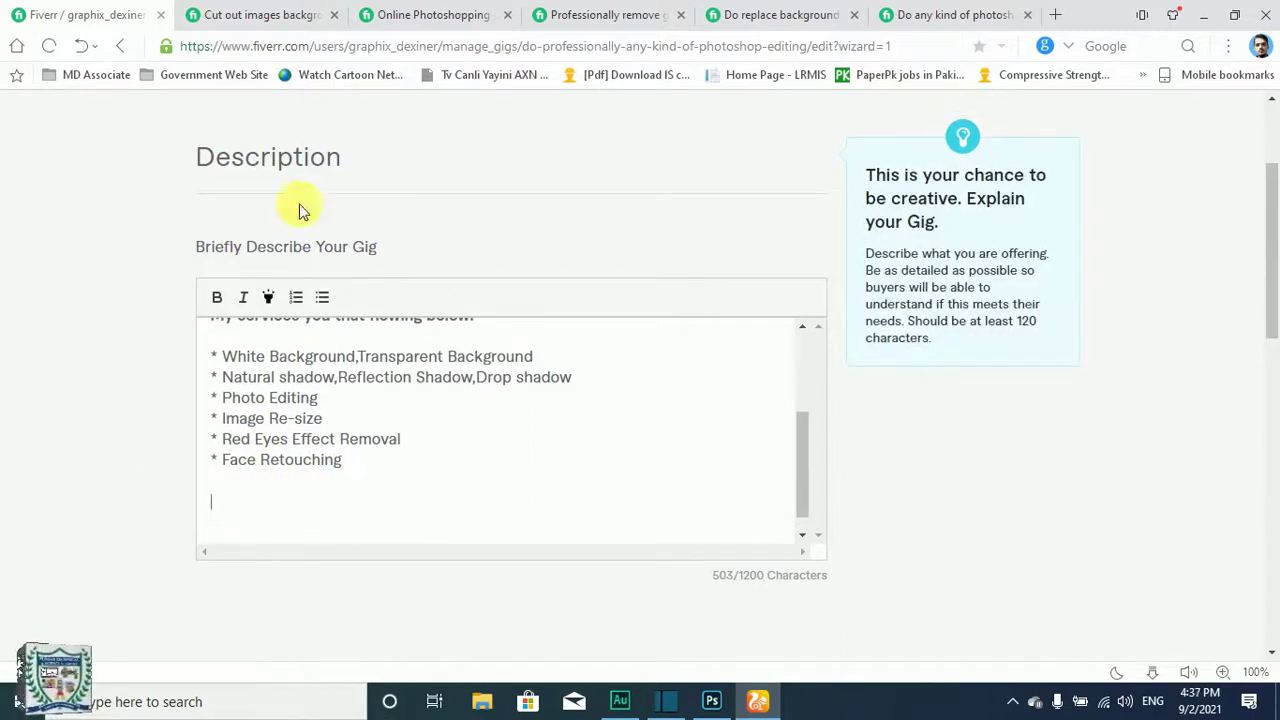
{"action": "left_click", "coordinate": [263, 14]}
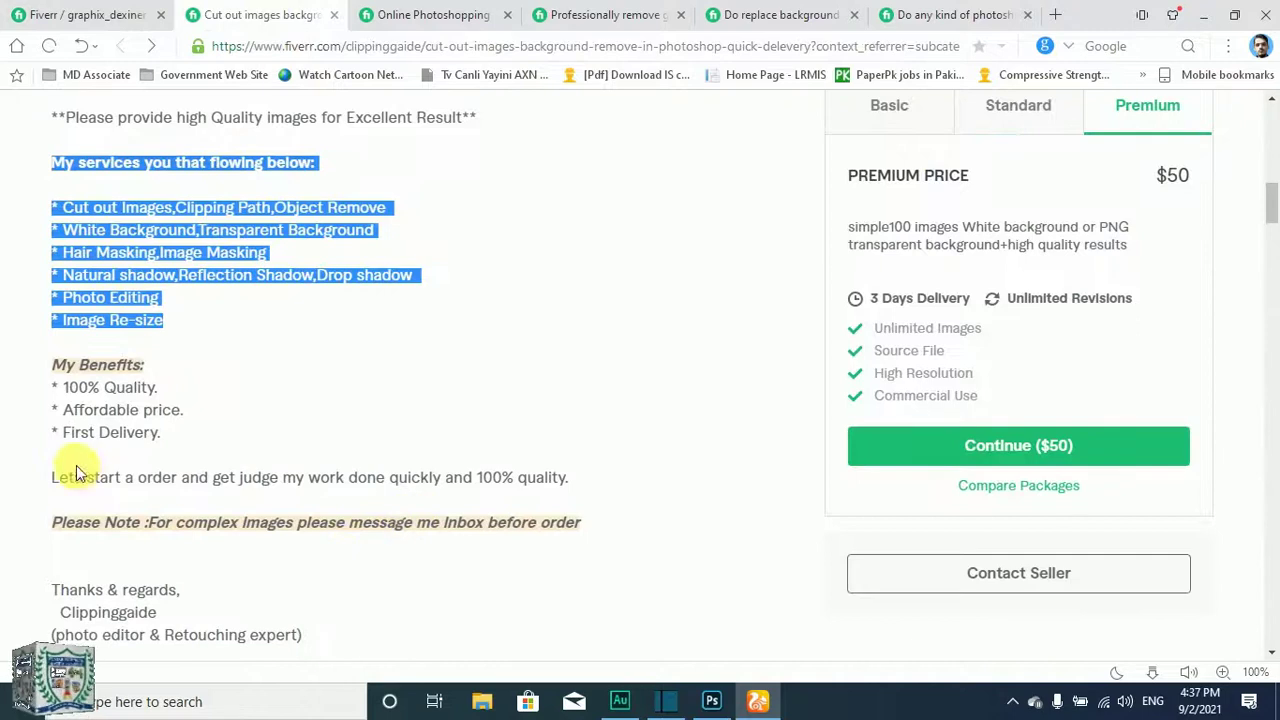
{"action": "left_click", "coordinate": [103, 352]}
{"action": "left_click_drag", "start_coordinate": [54, 366], "coordinate": [158, 434]}
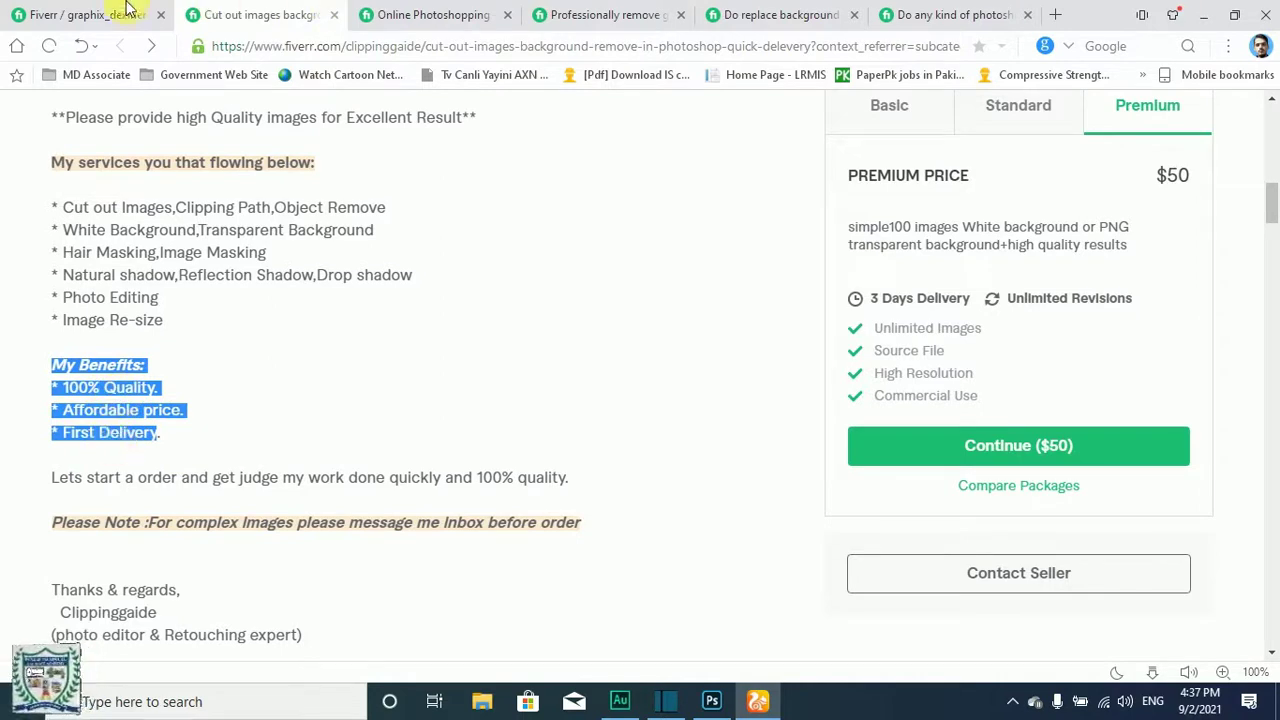
{"action": "left_click", "coordinate": [30, 14]}
{"action": "key", "text": "ctrl+v"}
- Move the "First Delivery" entry above "Affordable price." without its full stop, and add a new line at the description's end
{"action": "left_click", "coordinate": [286, 534]}
{"action": "triple_click", "coordinate": [265, 482]}
{"action": "key", "text": "BackSpace"}
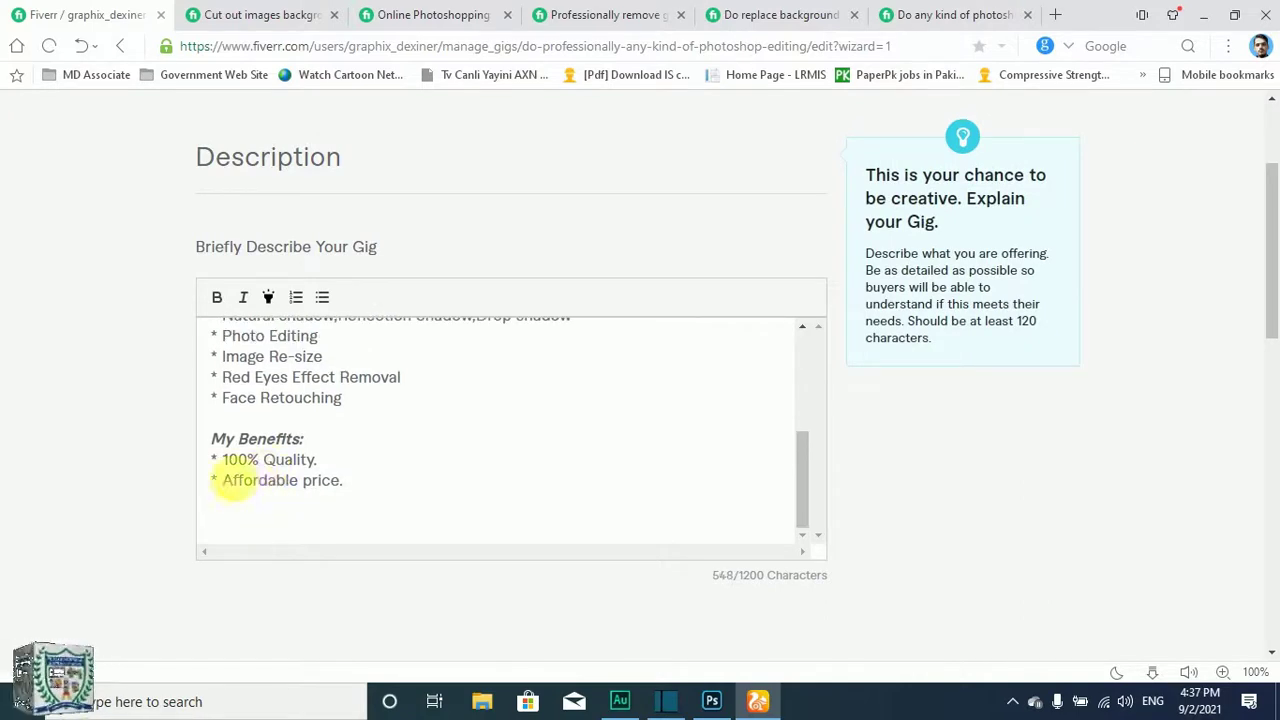
{"action": "key", "text": "Return"}
{"action": "key", "text": "ctrl+v"}
{"action": "key", "text": "BackSpace"}
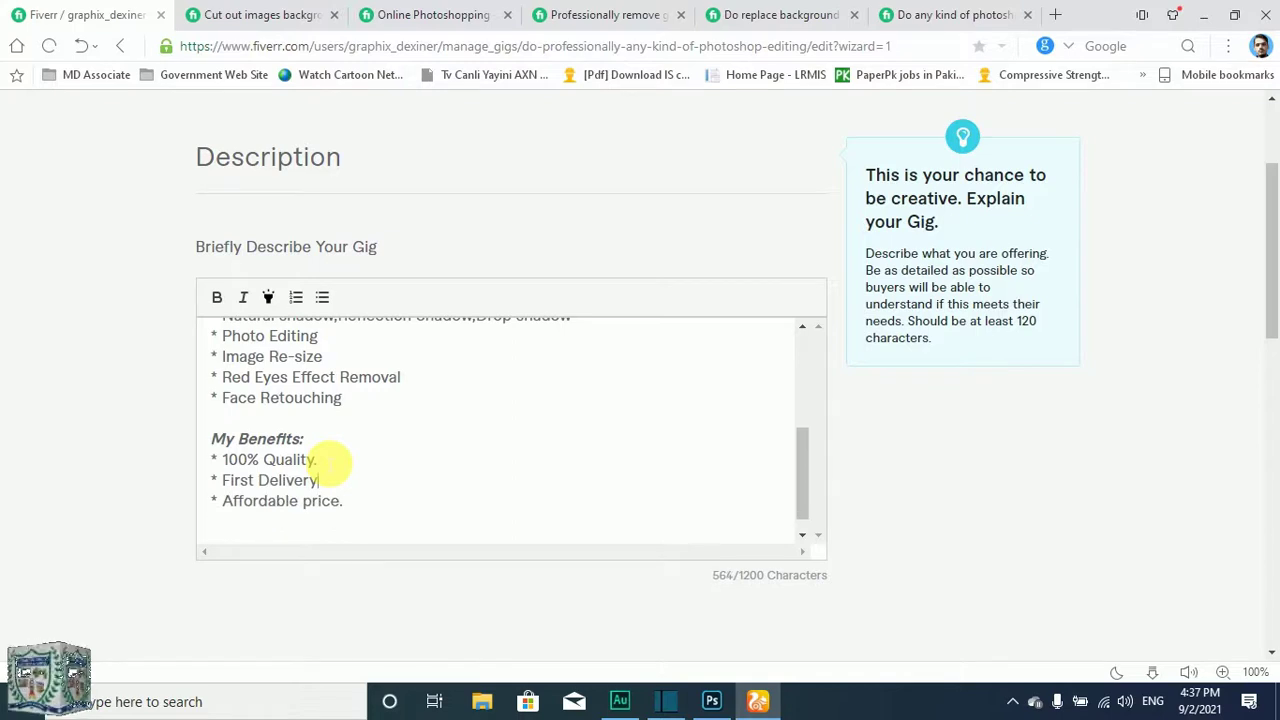
{"action": "left_click", "coordinate": [320, 525]}
{"action": "key", "text": "Return"}
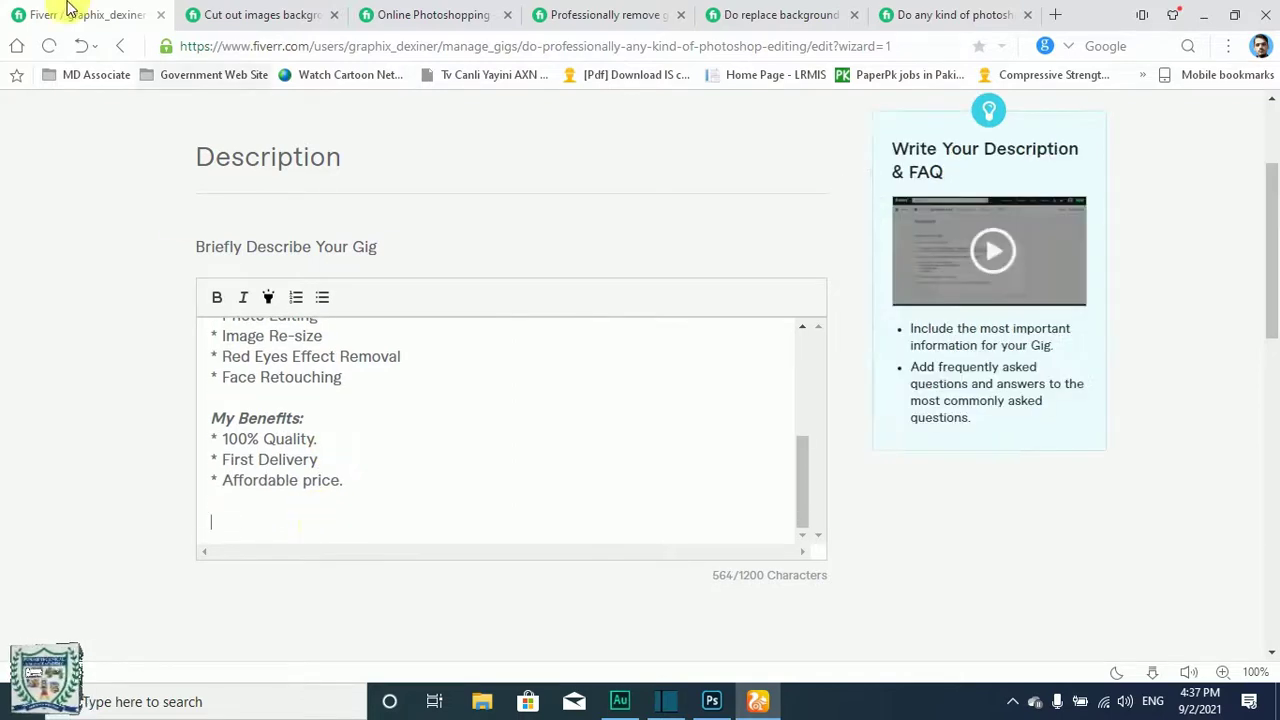
- Highlight the headings "My services you that flowing below:" and "My Benefits:" in the description
{"action": "scroll", "coordinate": [310, 420], "scroll_direction": "up", "scroll_amount": 5}
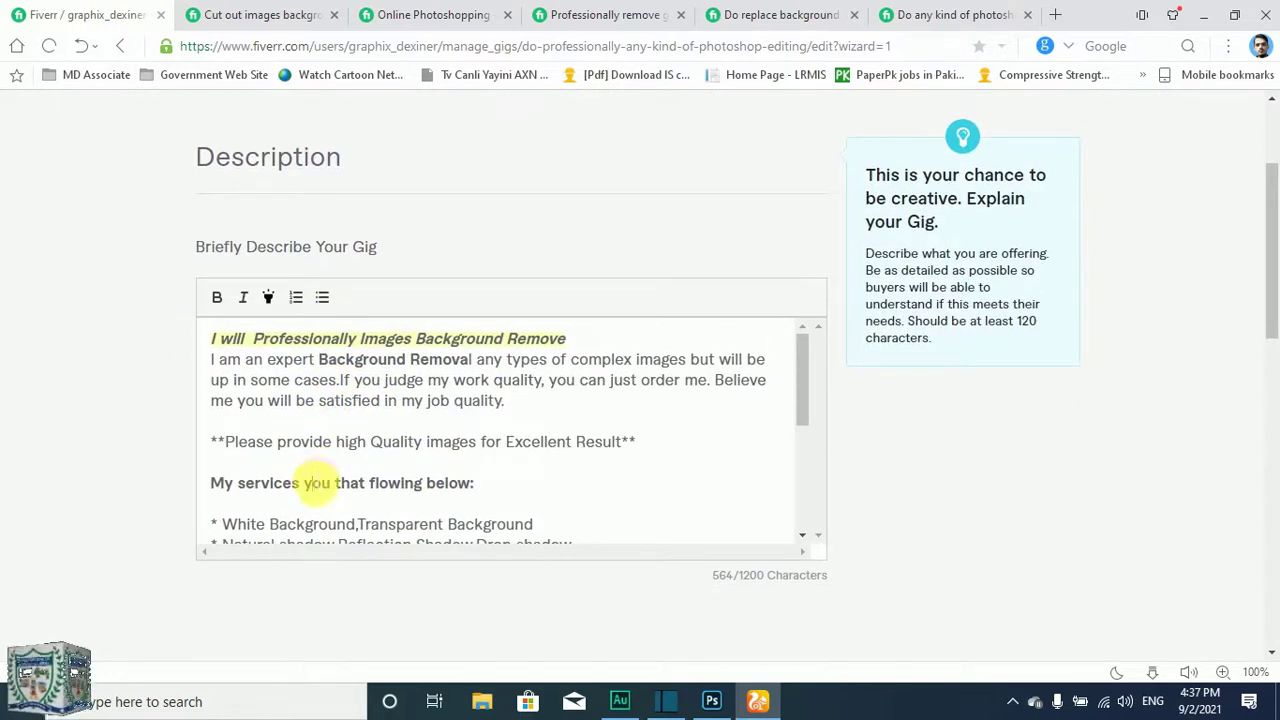
{"action": "triple_click", "coordinate": [316, 483]}
{"action": "scroll", "coordinate": [472, 510], "scroll_direction": "down", "scroll_amount": 1}
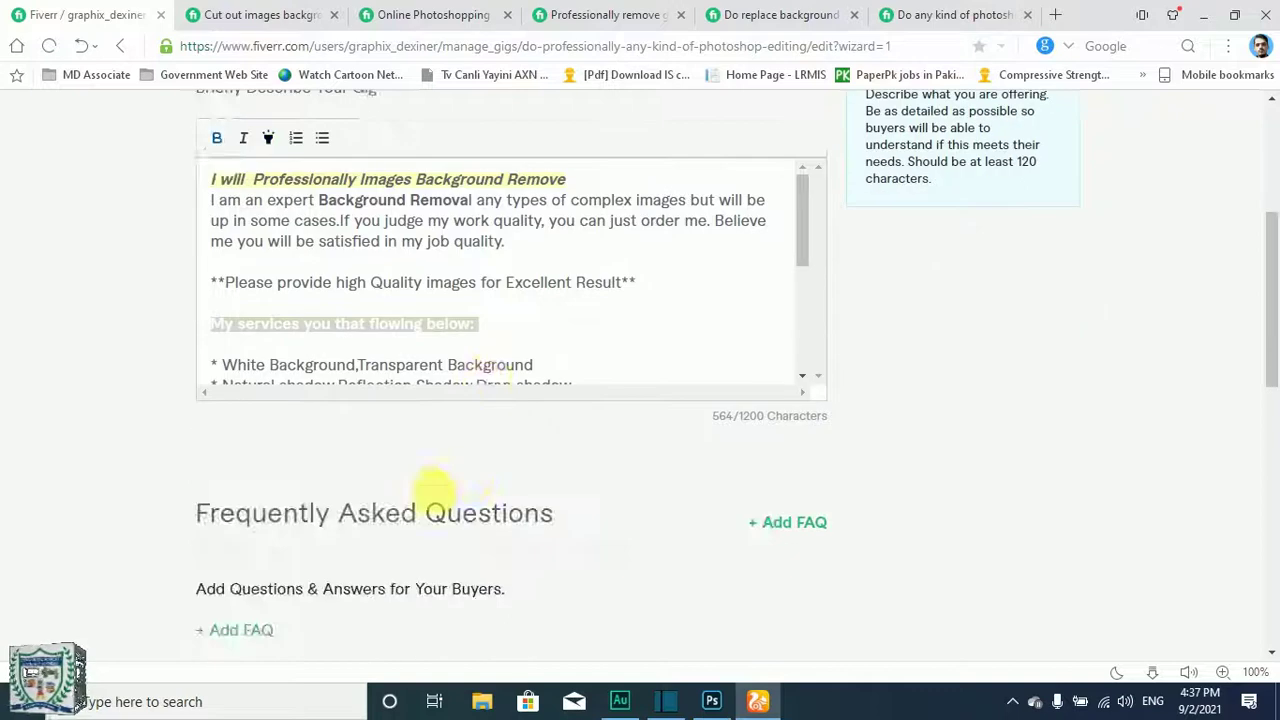
{"action": "scroll", "coordinate": [472, 510], "scroll_direction": "down", "scroll_amount": 2}
{"action": "scroll", "coordinate": [575, 293], "scroll_direction": "up", "scroll_amount": 2}
{"action": "scroll", "coordinate": [434, 289], "scroll_direction": "down", "scroll_amount": 3}
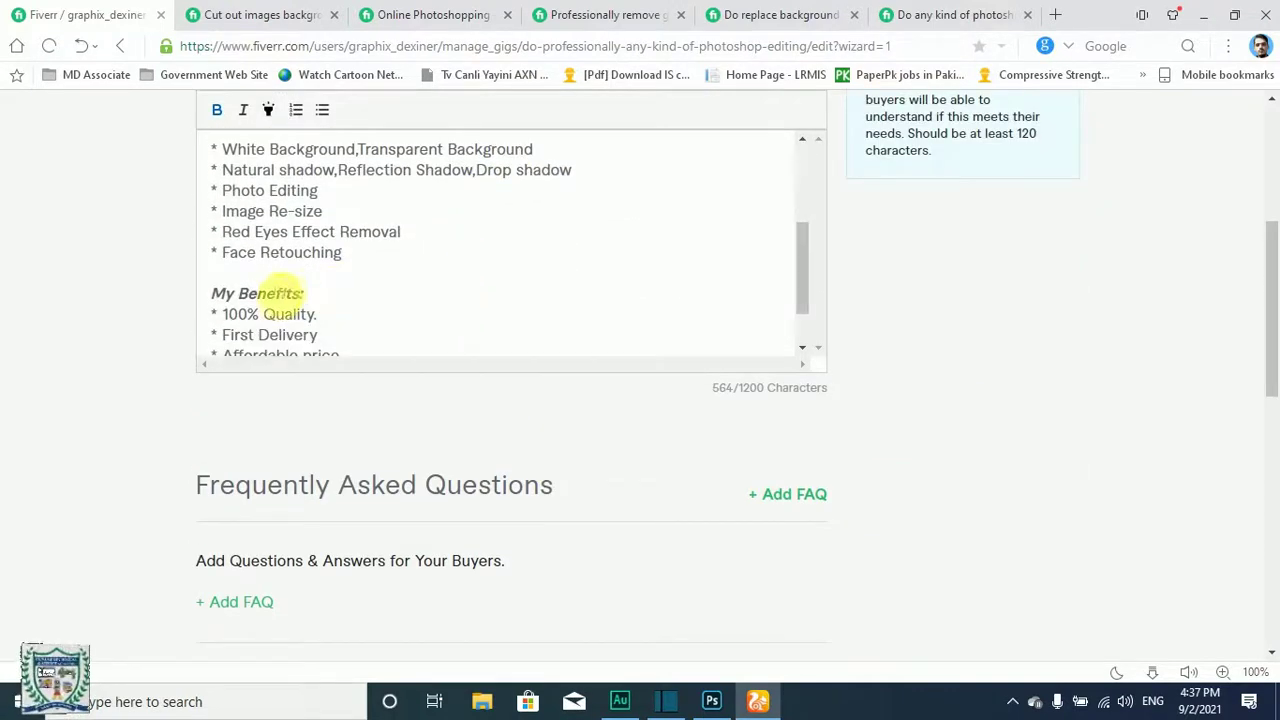
{"action": "triple_click", "coordinate": [277, 296]}
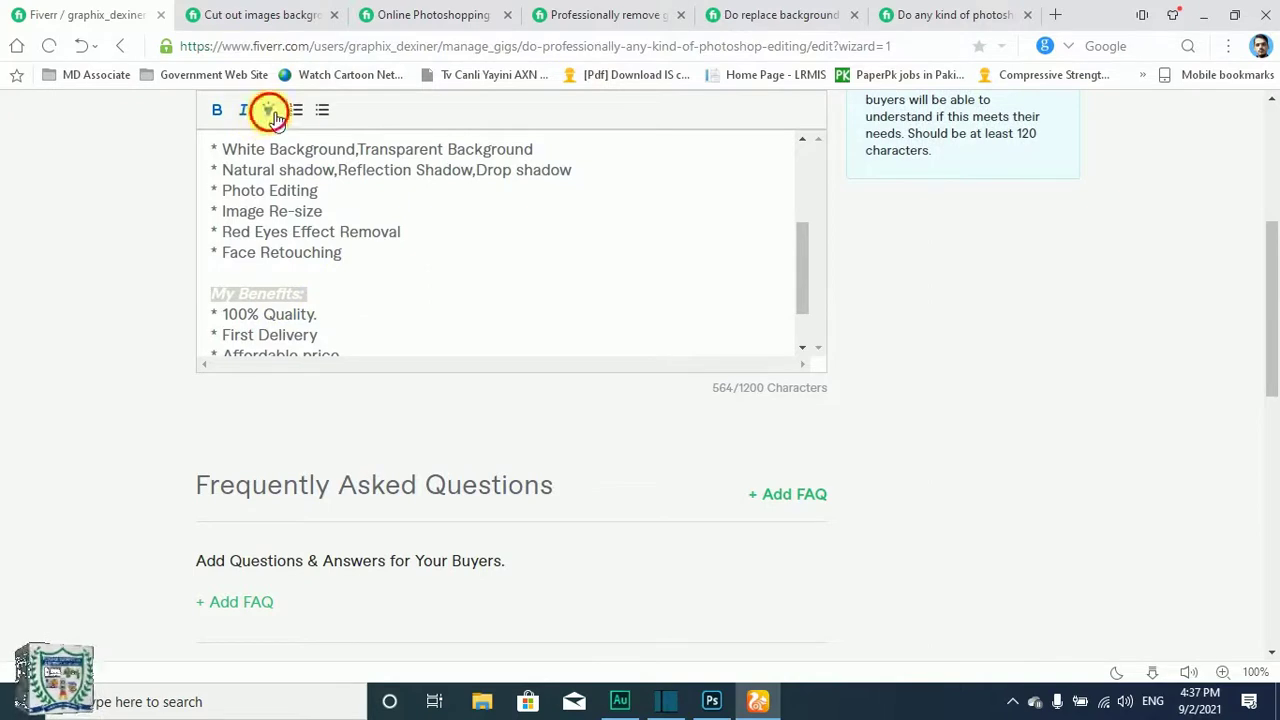
{"action": "left_click", "coordinate": [355, 284]}
{"action": "scroll", "coordinate": [437, 291], "scroll_direction": "up", "scroll_amount": 3}
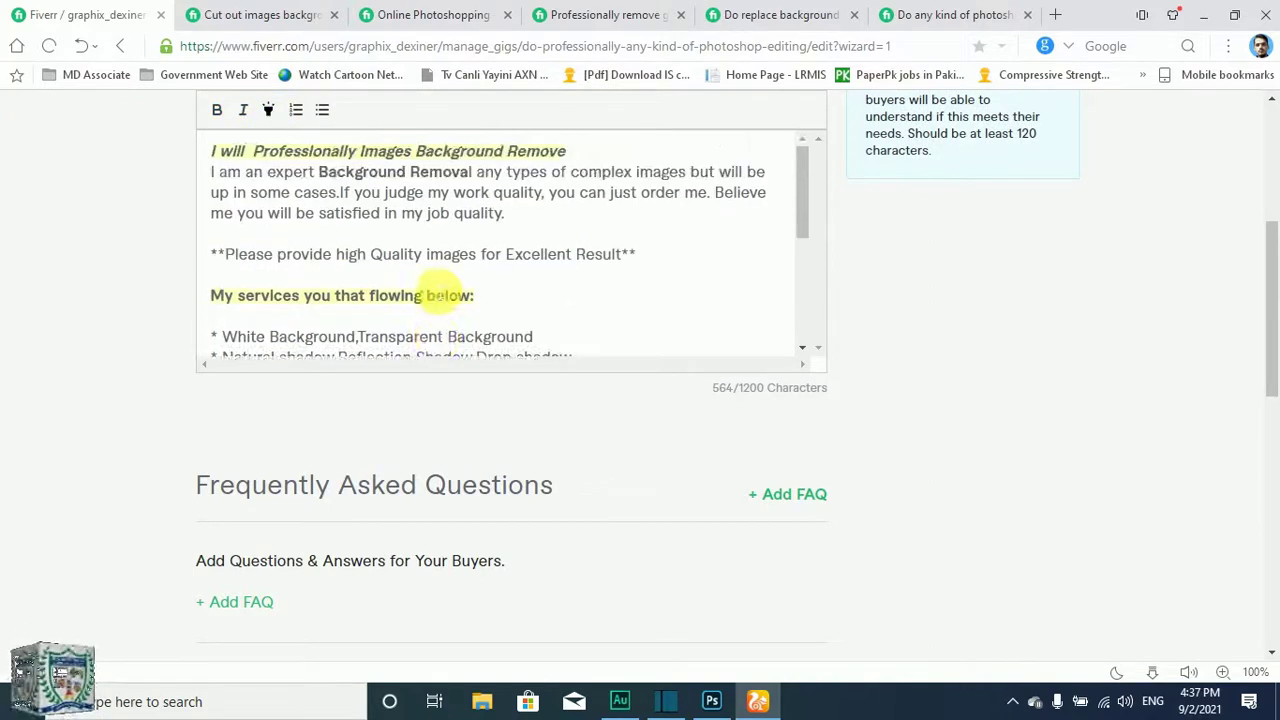
{"action": "scroll", "coordinate": [420, 280], "scroll_direction": "down", "scroll_amount": 2}
{"action": "scroll", "coordinate": [380, 251], "scroll_direction": "down", "scroll_amount": 3}
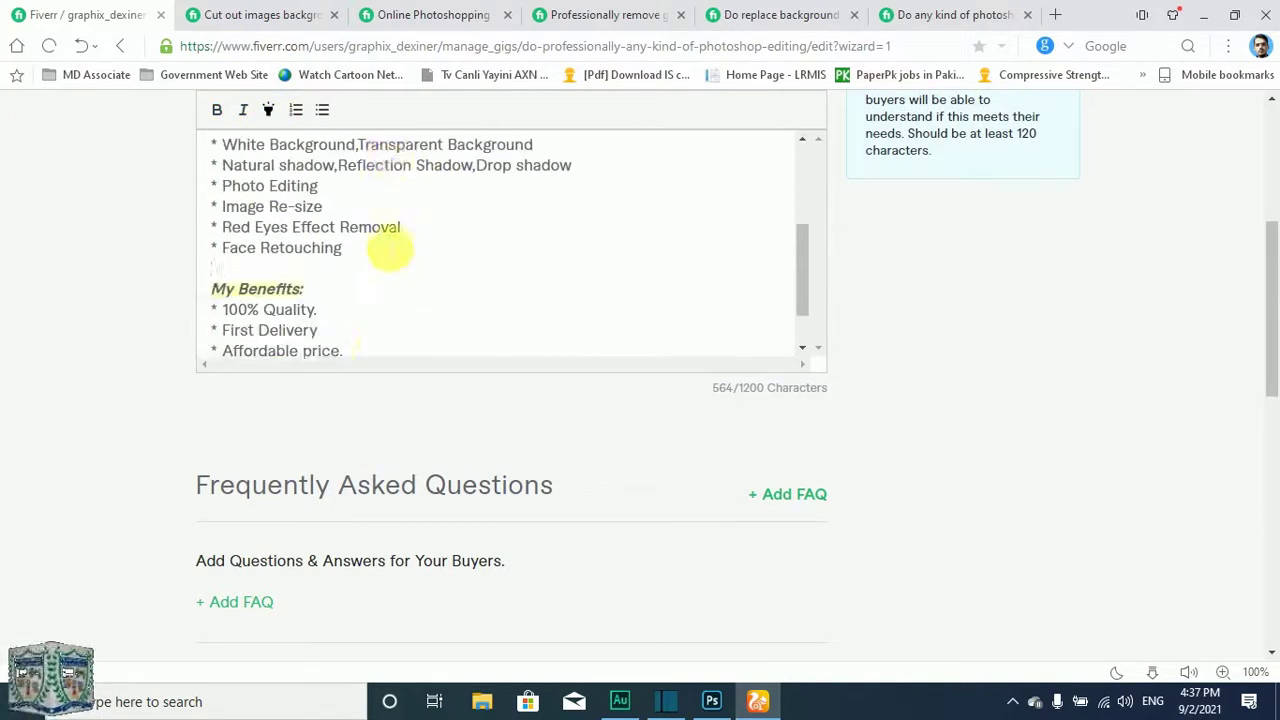
- Insert a blank line between the "My Benefits:" heading and its list
{"action": "left_click", "coordinate": [338, 236]}
{"action": "key", "text": "Return"}
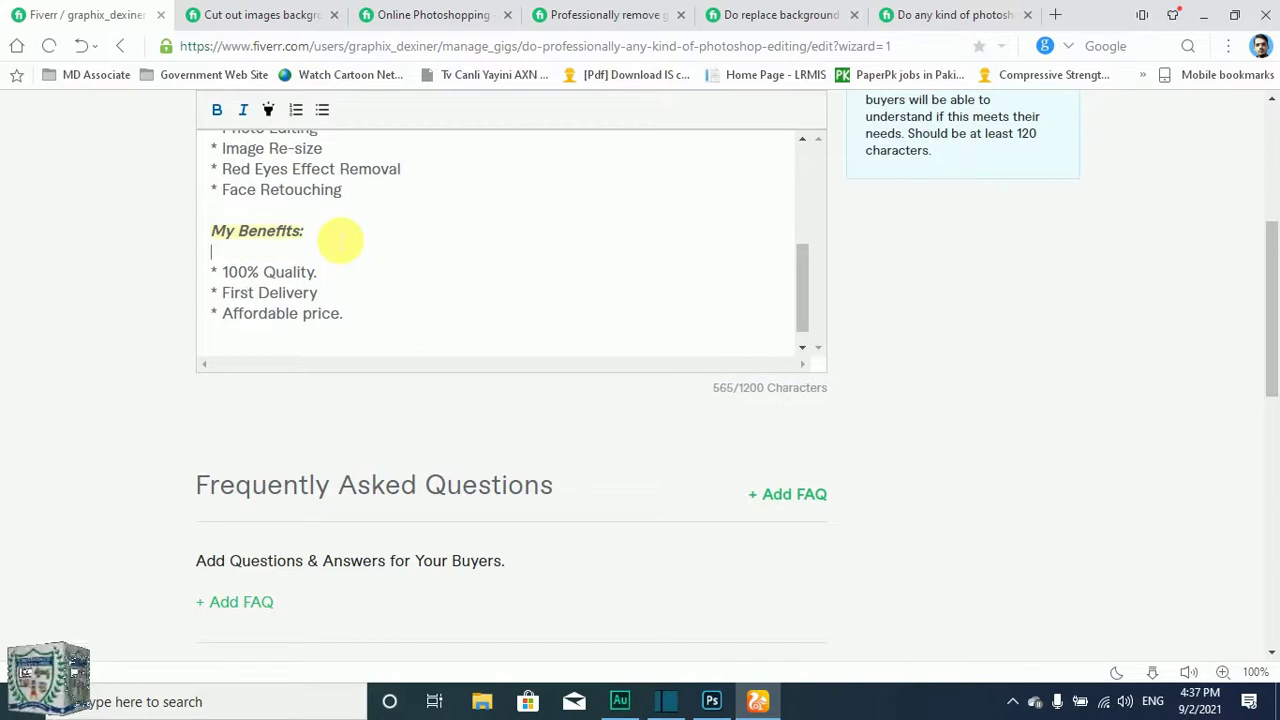
{"action": "scroll", "coordinate": [269, 350], "scroll_direction": "down", "scroll_amount": 1}
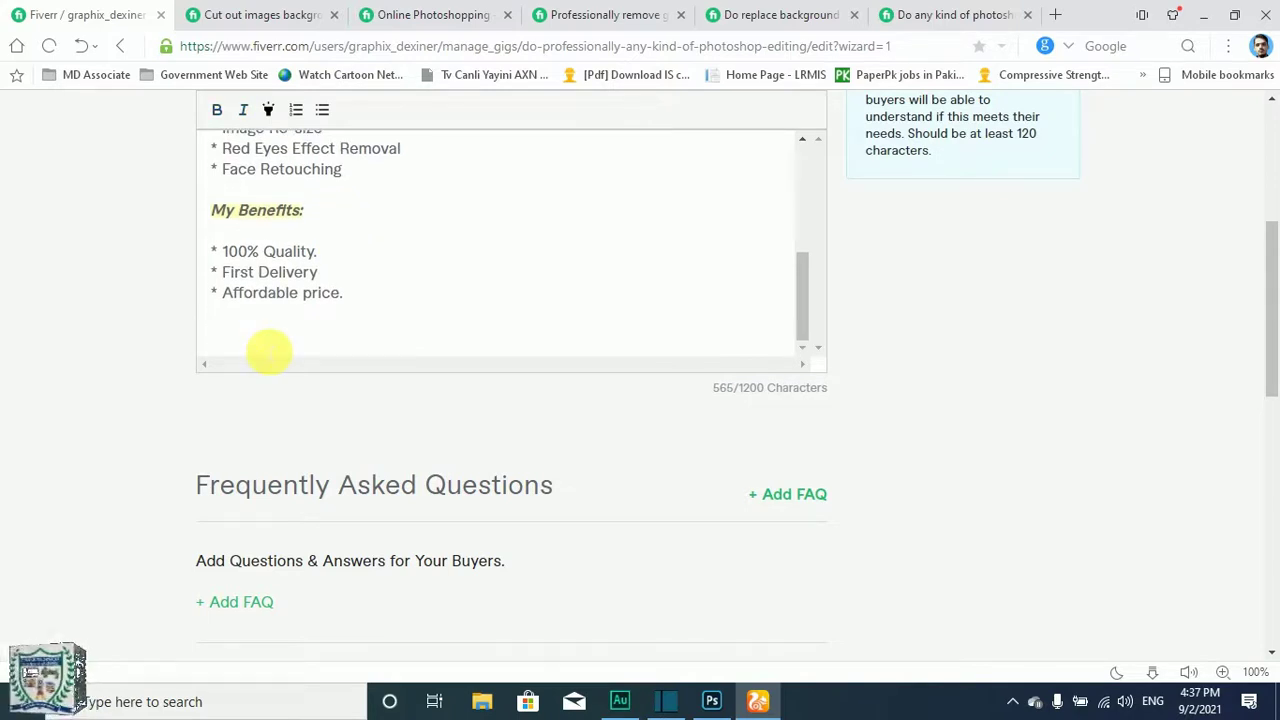
- Copy the competing gig's "Please Note" line and "Thanks & regards," sign-off to the end of the description, and highlight the note line
{"action": "left_click", "coordinate": [262, 14]}
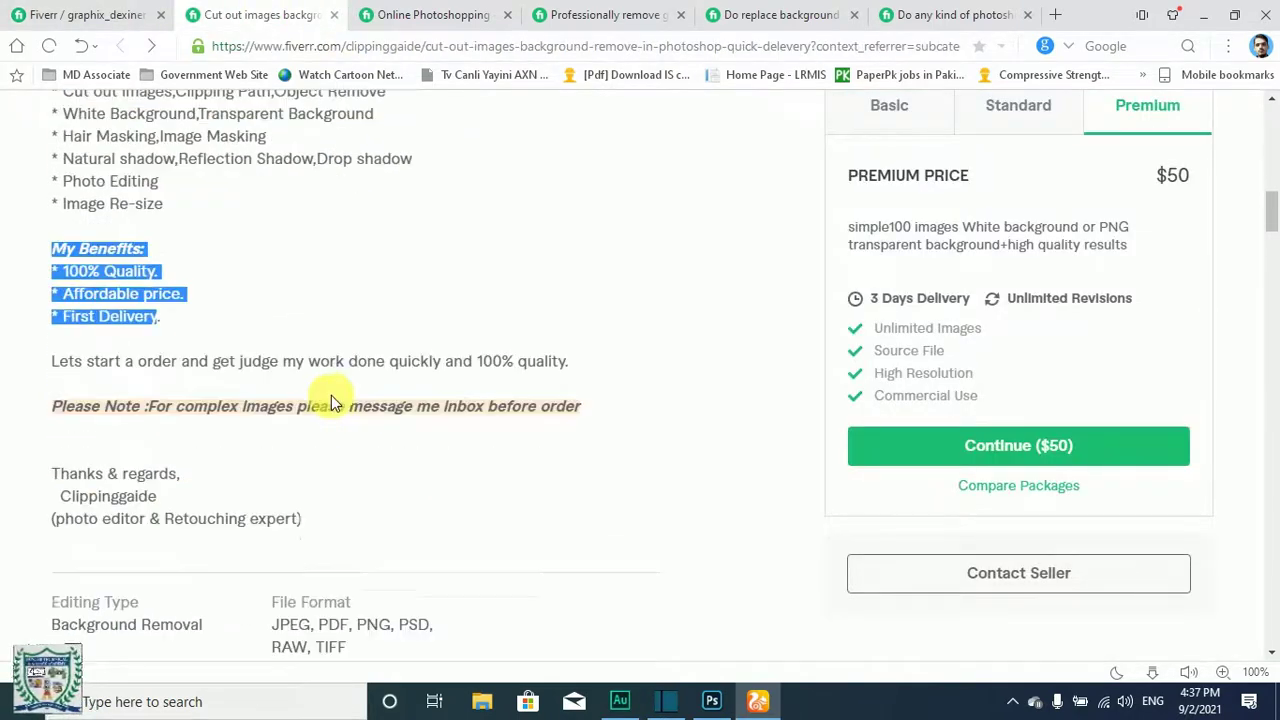
{"action": "scroll", "coordinate": [333, 402], "scroll_direction": "down", "scroll_amount": 1}
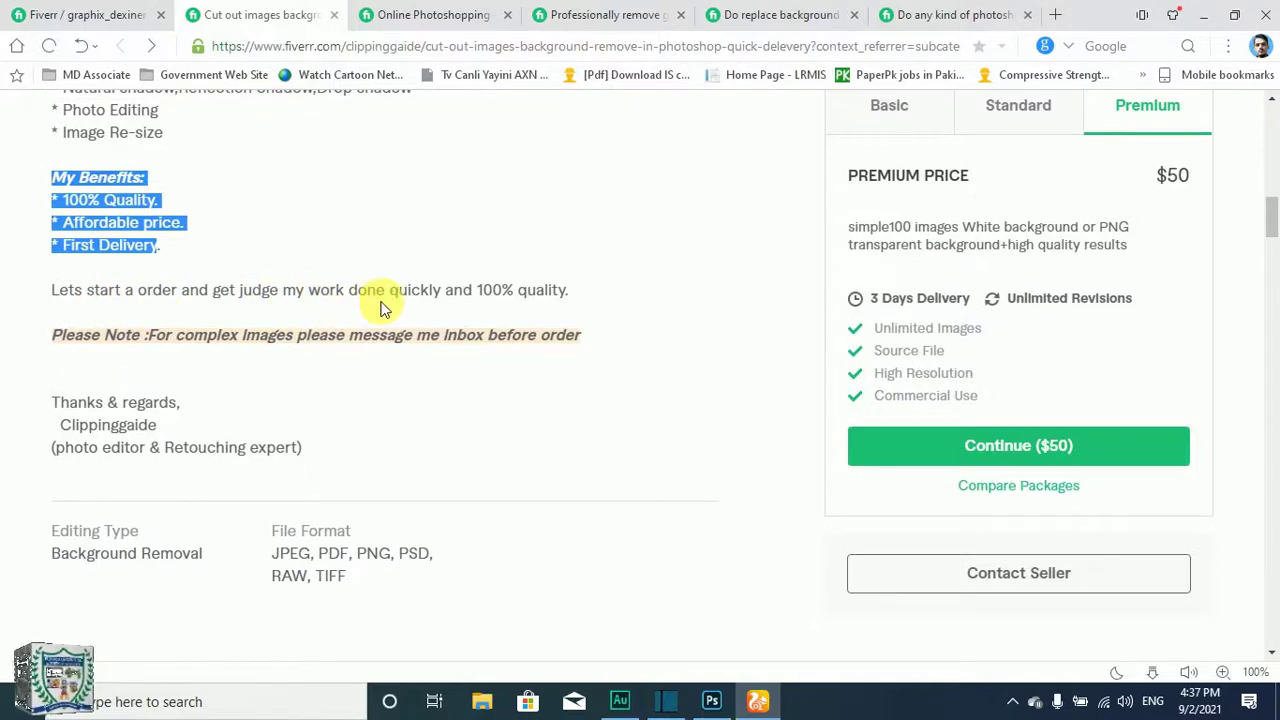
{"action": "triple_click", "coordinate": [212, 337]}
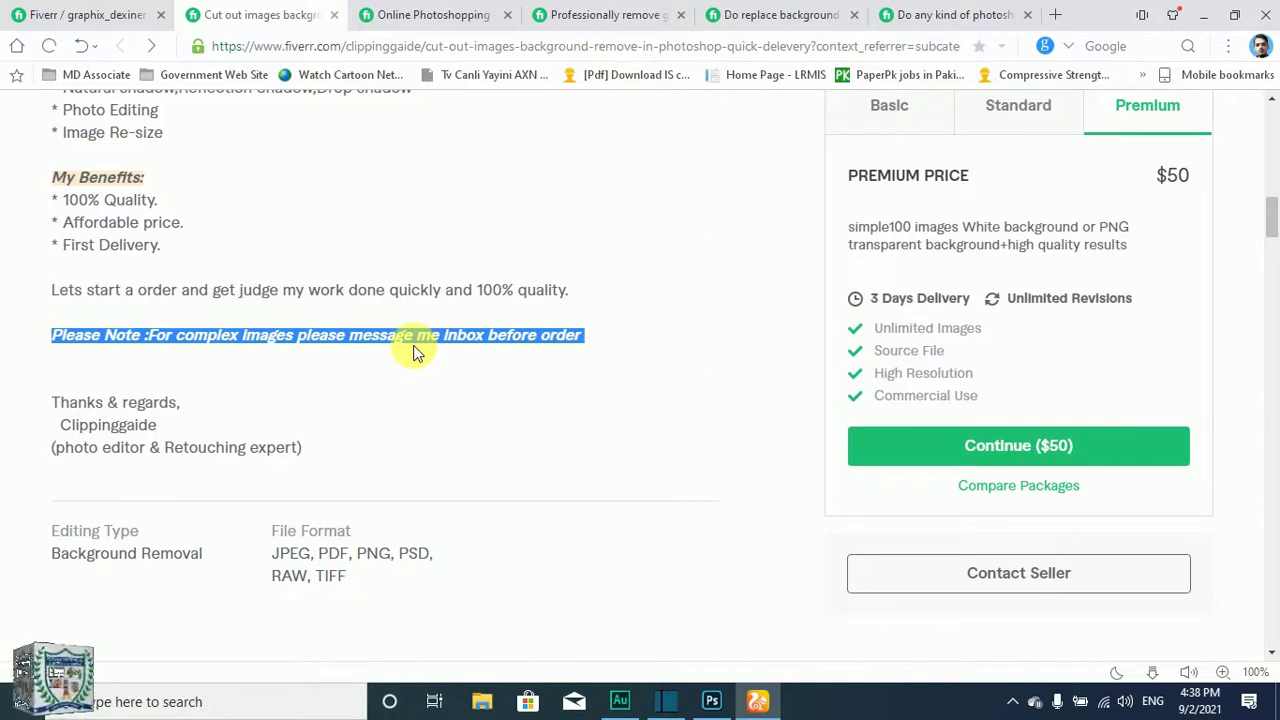
{"action": "key", "text": "shift+Down"}
{"action": "key", "text": "shift+Down"}
{"action": "key", "text": "shift+Down"}
{"action": "key", "text": "shift+Down"}
{"action": "key", "text": "shift+Down"}
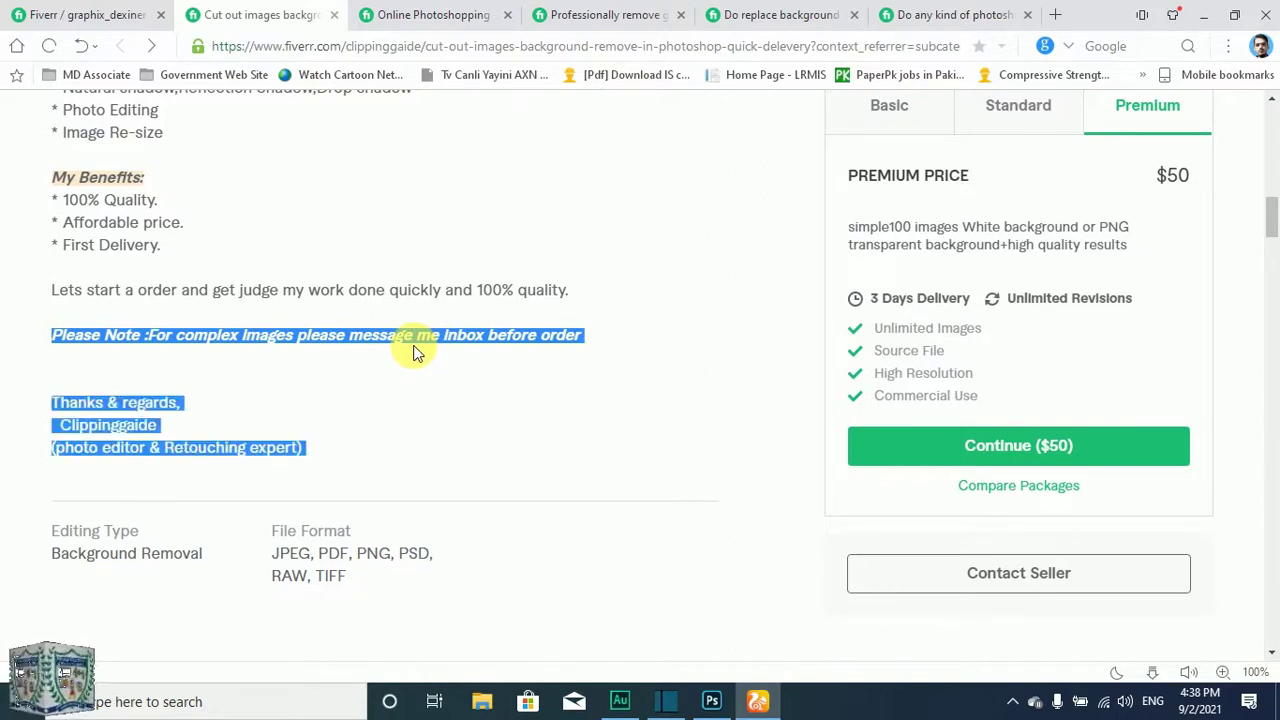
{"action": "left_click", "coordinate": [85, 30]}
{"action": "key", "text": "ctrl+v"}
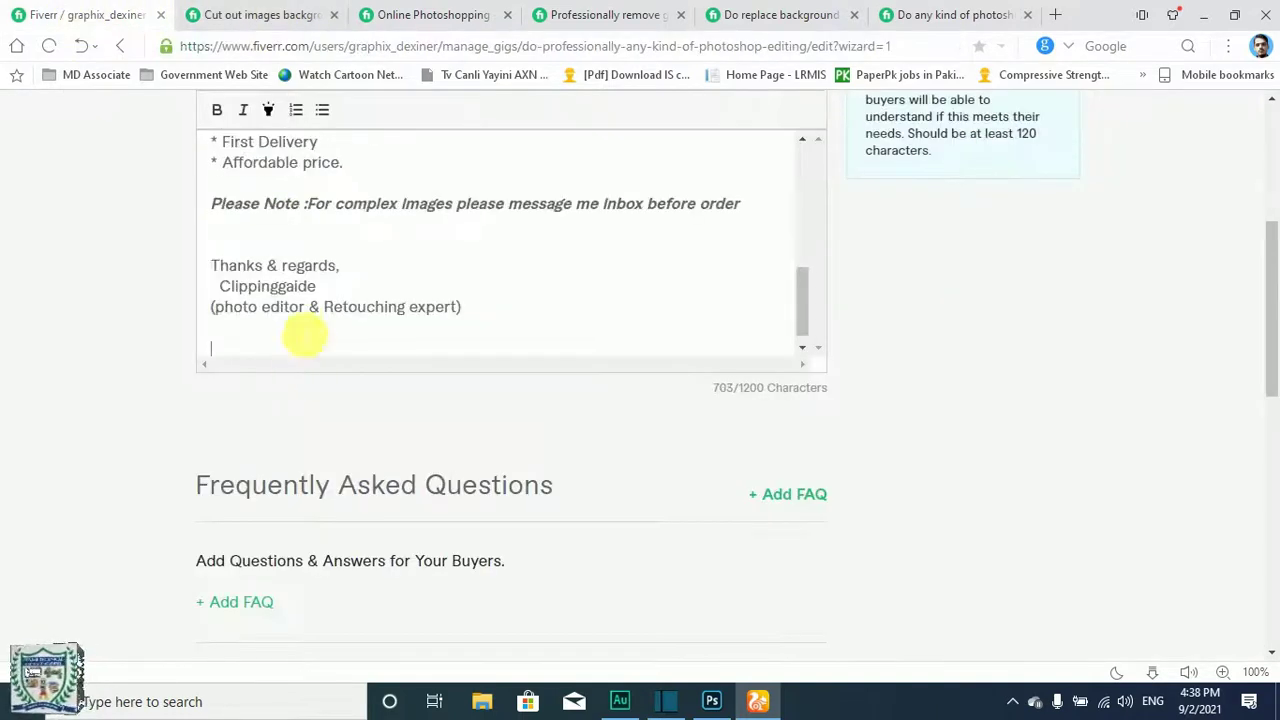
{"action": "triple_click", "coordinate": [286, 206]}
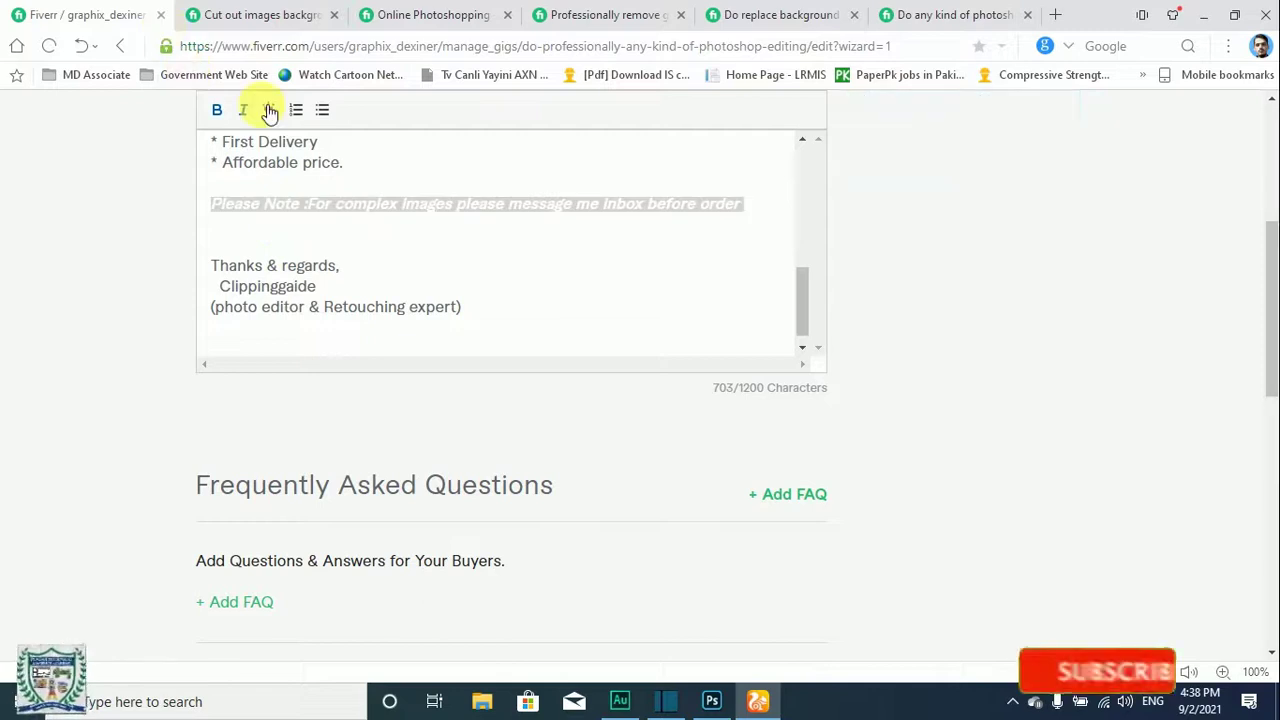
{"action": "left_click", "coordinate": [316, 298]}
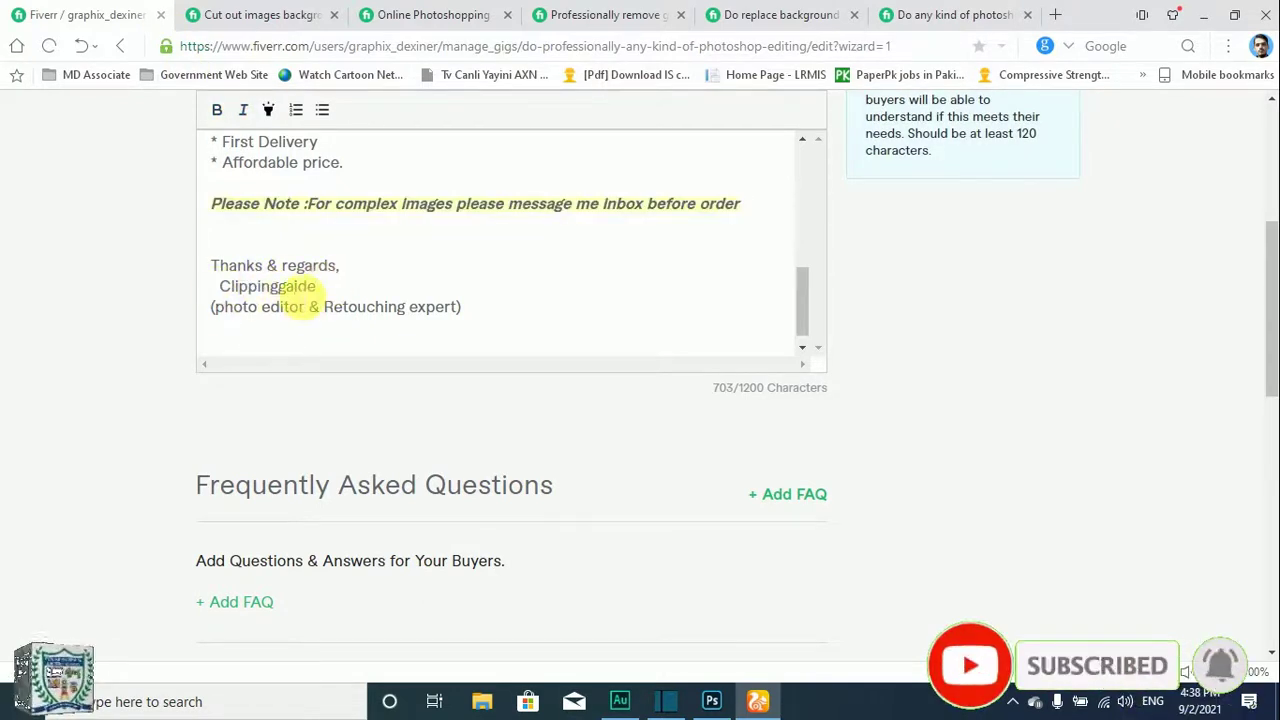
- Replace the competitor's seller name under "Thanks & regards," in the description with "Punjab Technical And Science Academy"
{"action": "double_click", "coordinate": [295, 288]}
{"action": "triple_click", "coordinate": [290, 290]}
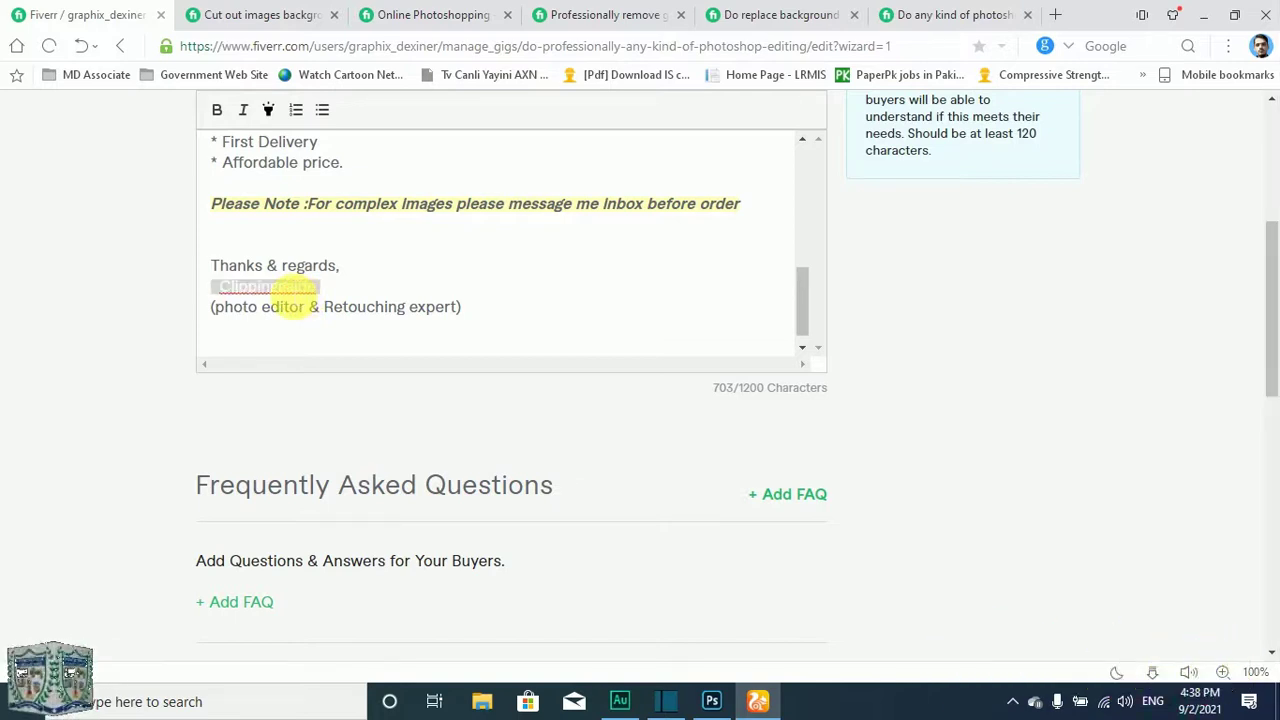
{"action": "key", "text": "Right"}
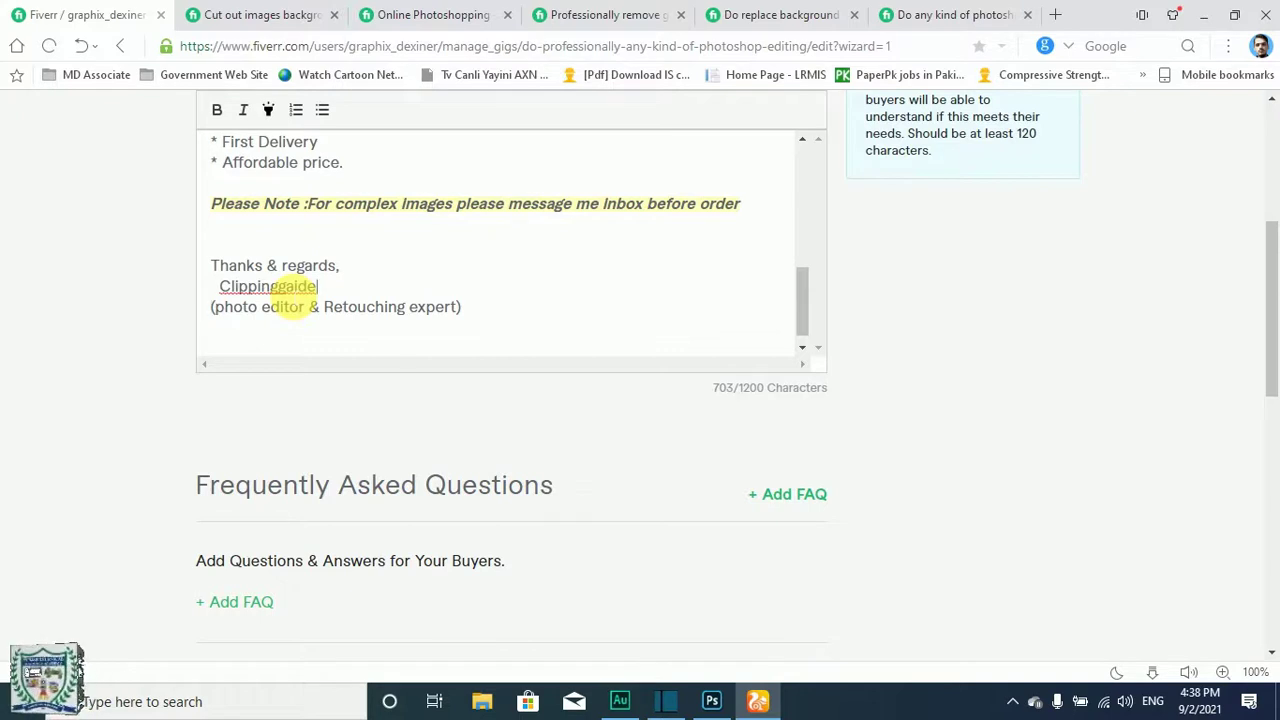
{"action": "key", "text": "shift+Left"}
{"action": "key", "text": "shift+Left"}
{"action": "key", "text": "shift+Left"}
{"action": "key", "text": "shift+Left"}
{"action": "key", "text": "shift+Left"}
{"action": "key", "text": "shift+Left"}
{"action": "key", "text": "shift+Left"}
{"action": "key", "text": "shift+Left"}
{"action": "key", "text": "shift+Left"}
{"action": "type", "text": "Punjb"}
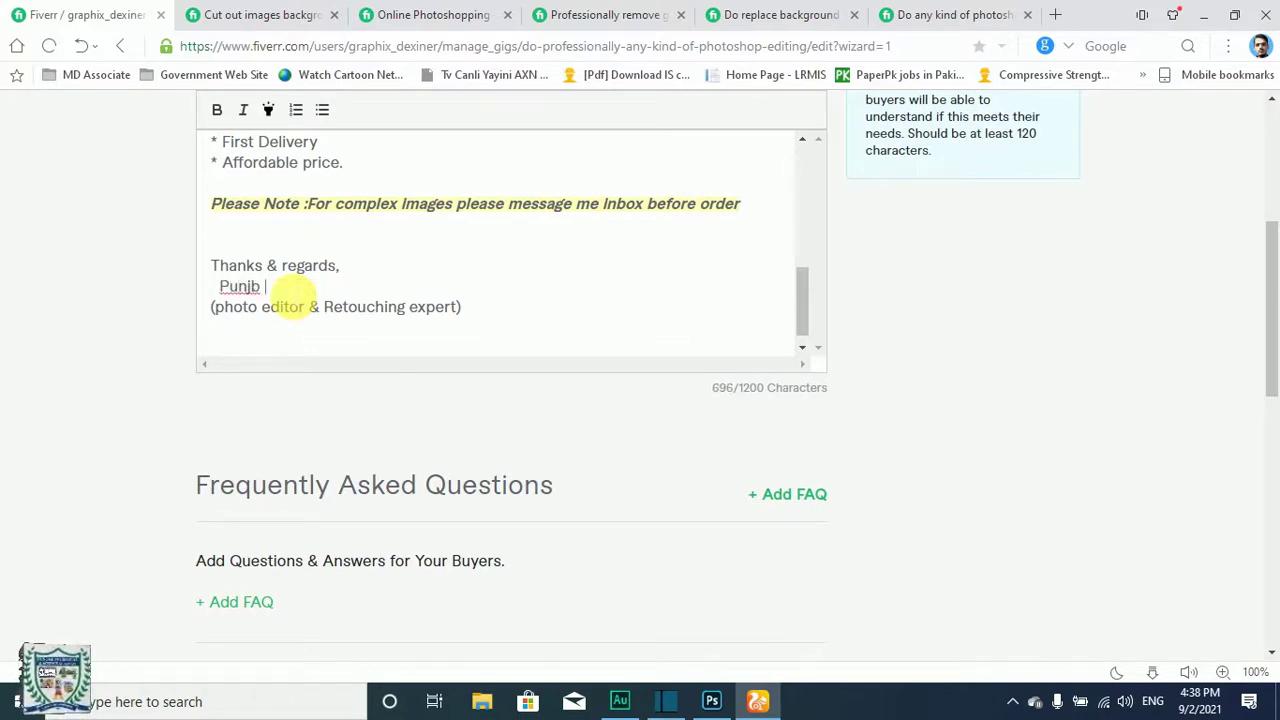
{"action": "key", "text": "BackSpace"}
{"action": "key", "text": "BackSpace"}
{"action": "type", "text": "ab T"}
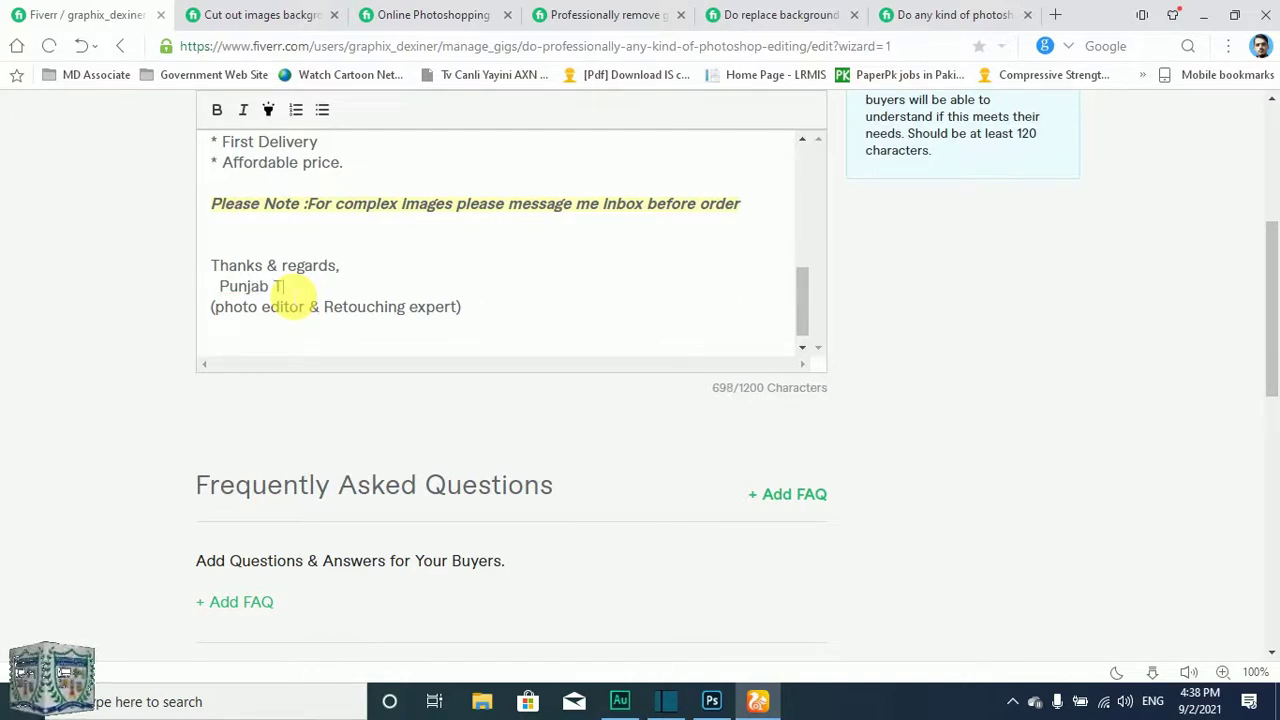
{"action": "type", "text": "echni"}
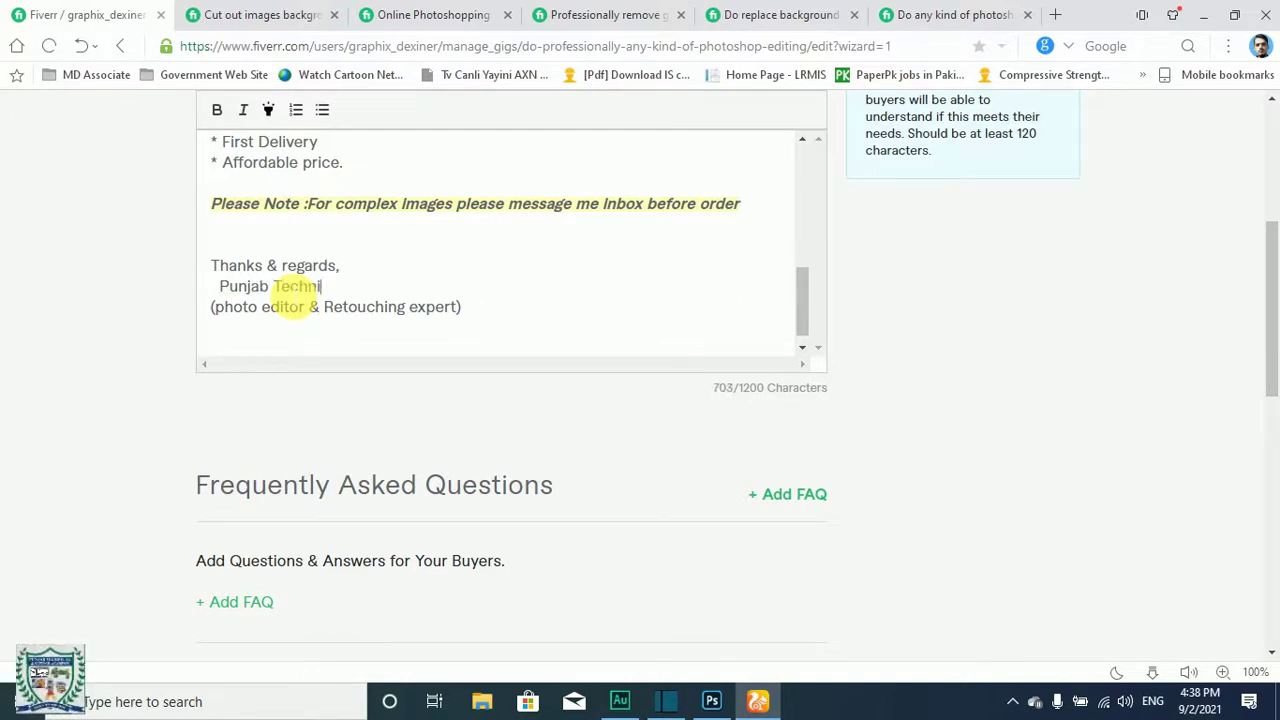
{"action": "type", "text": "cal A"}
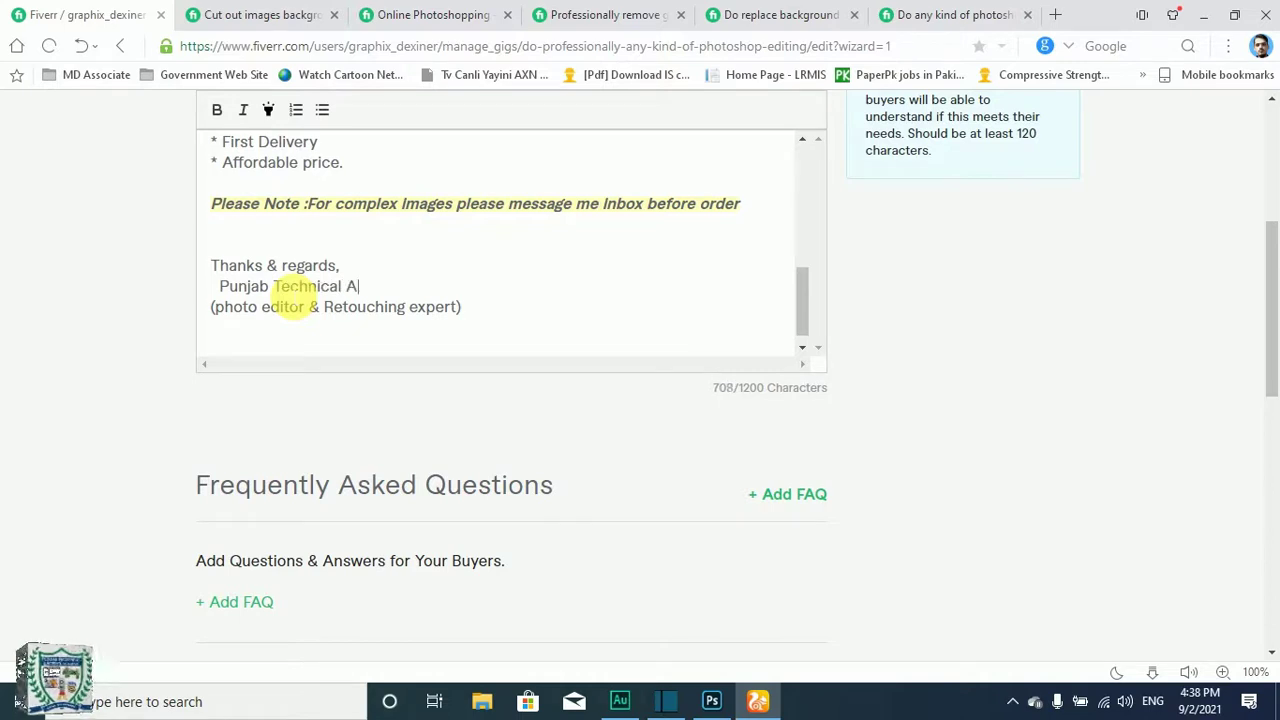
{"action": "type", "text": "nd Scien"}
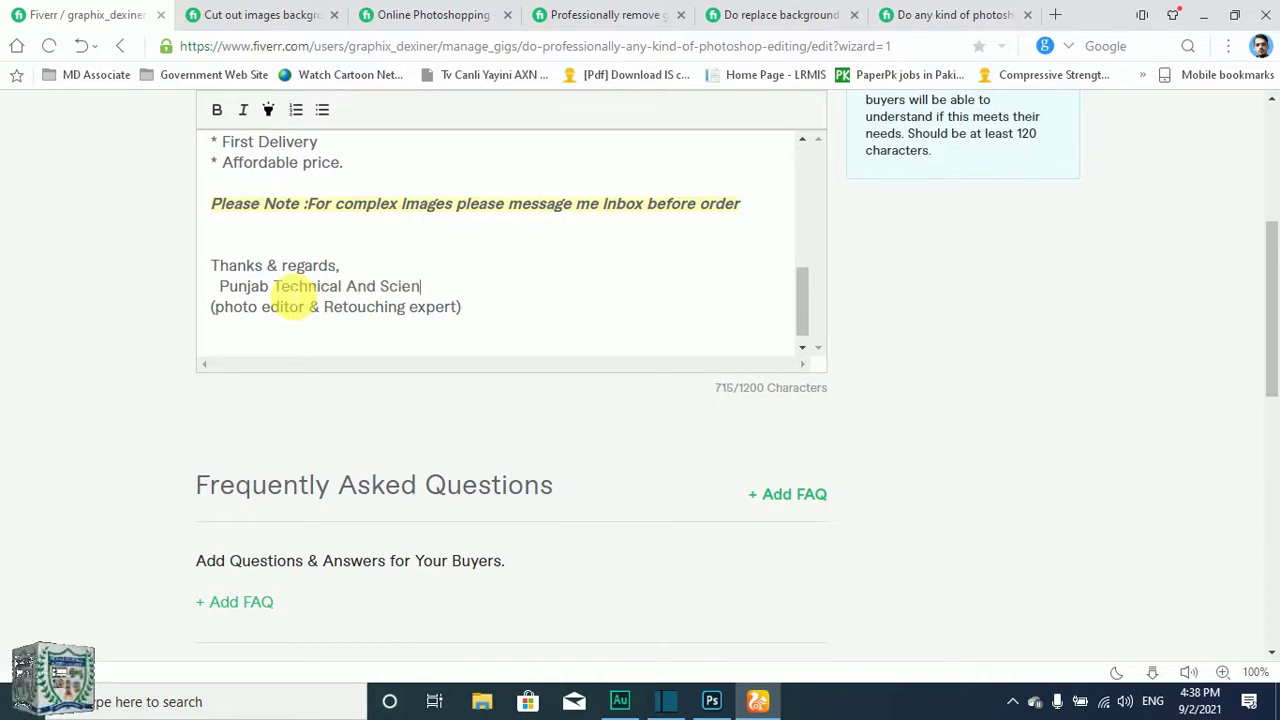
{"action": "type", "text": "ce Academ"}
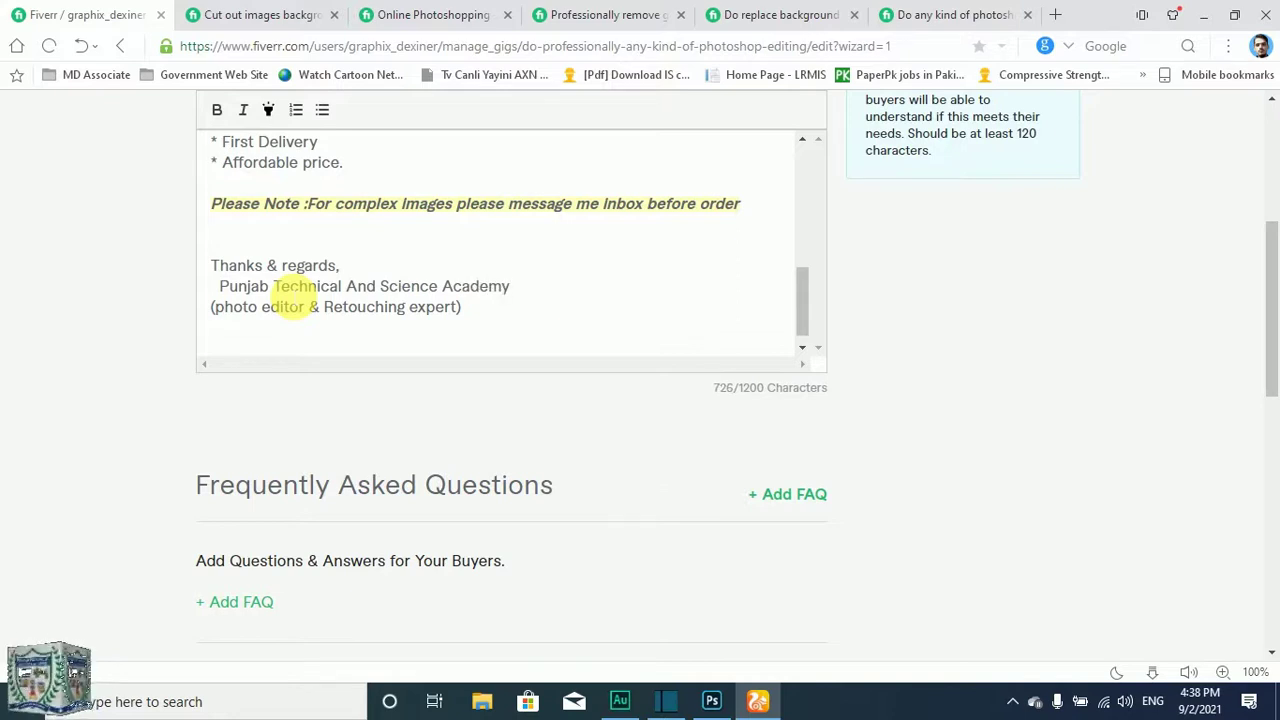
{"action": "type", "text": "y"}
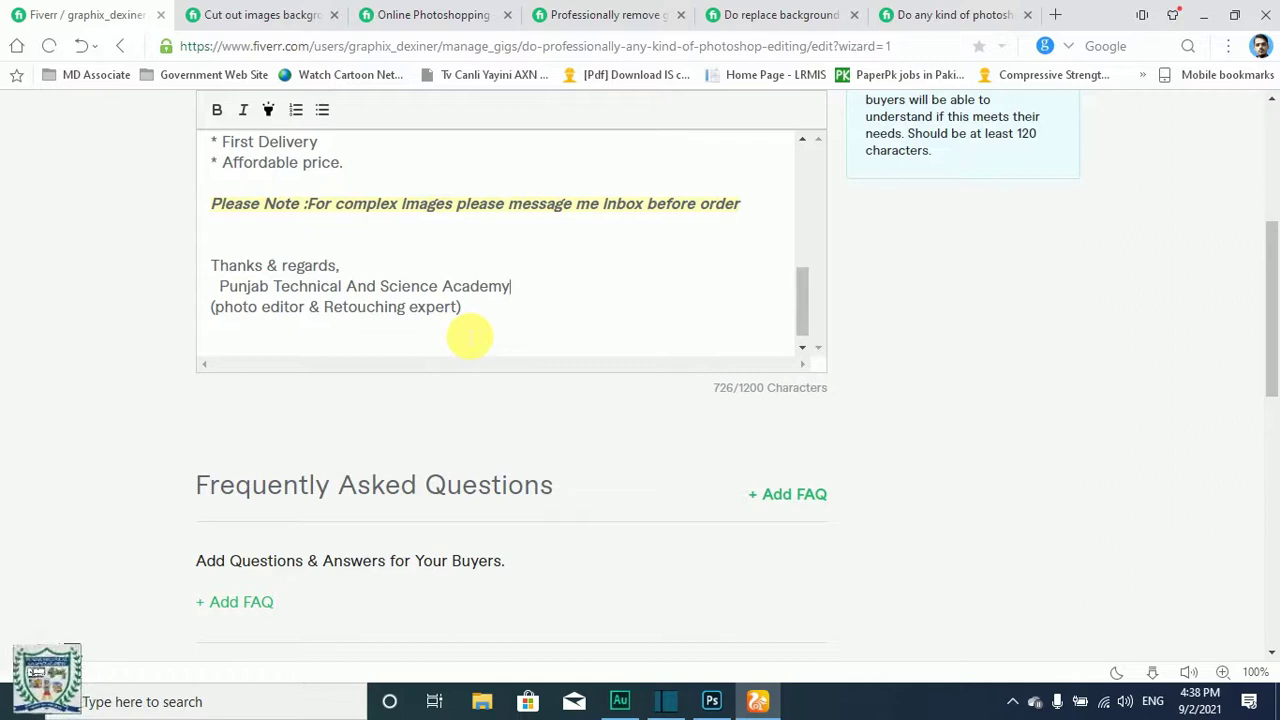
- Place the text cursor at the start of the "(photo editor & Retouching expert)" line in the sign-off
{"action": "left_click", "coordinate": [310, 314]}
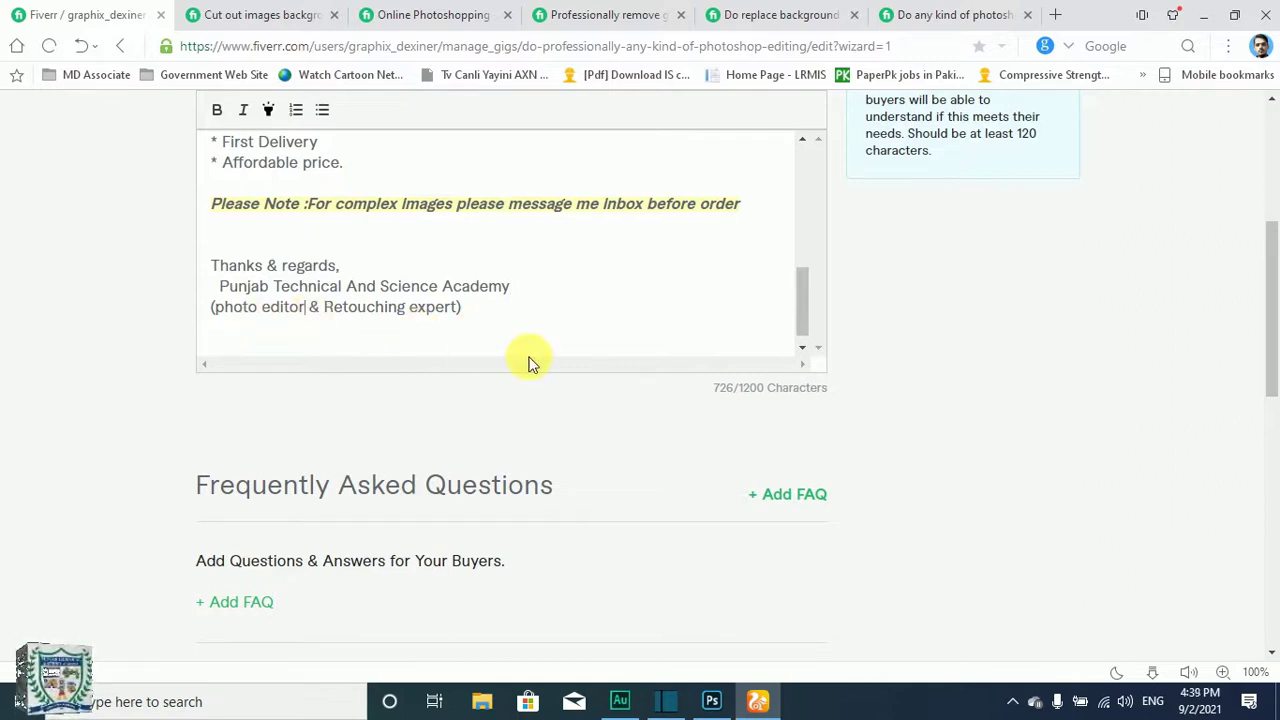
{"action": "scroll", "coordinate": [523, 329], "scroll_direction": "up", "scroll_amount": 1}
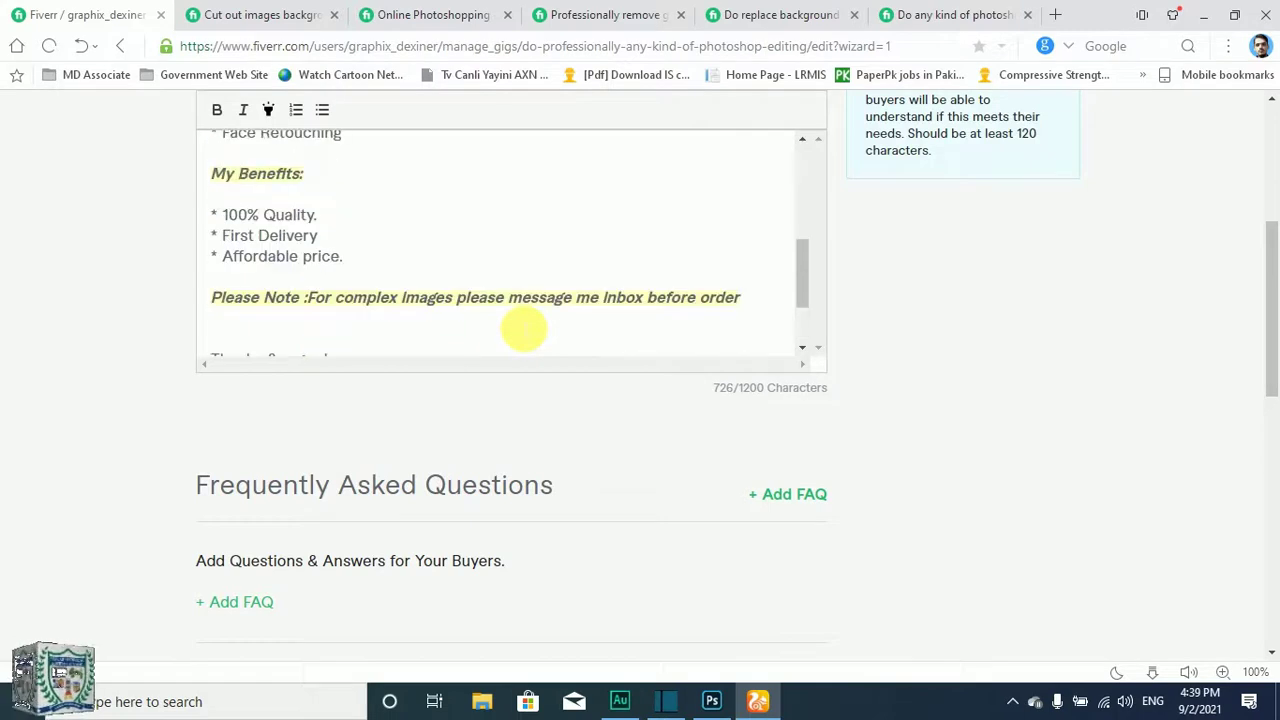
{"action": "scroll", "coordinate": [486, 271], "scroll_direction": "down", "scroll_amount": 1}
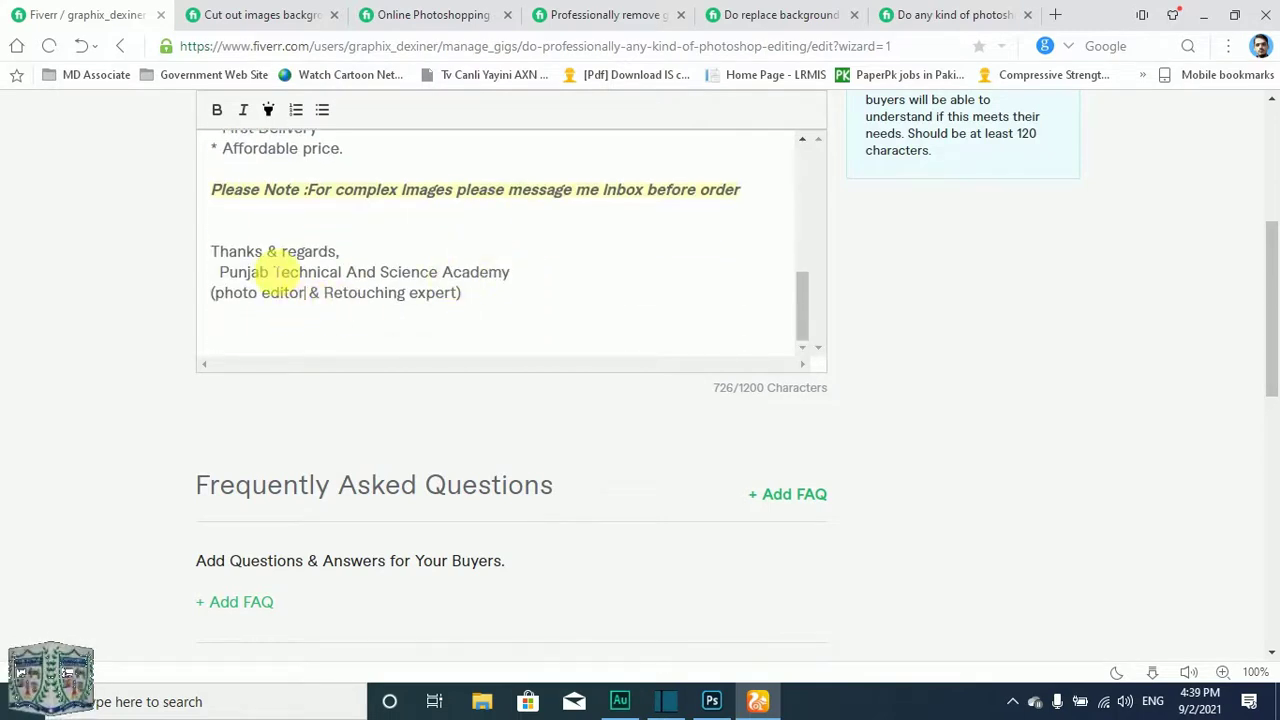
{"action": "left_click", "coordinate": [213, 296]}
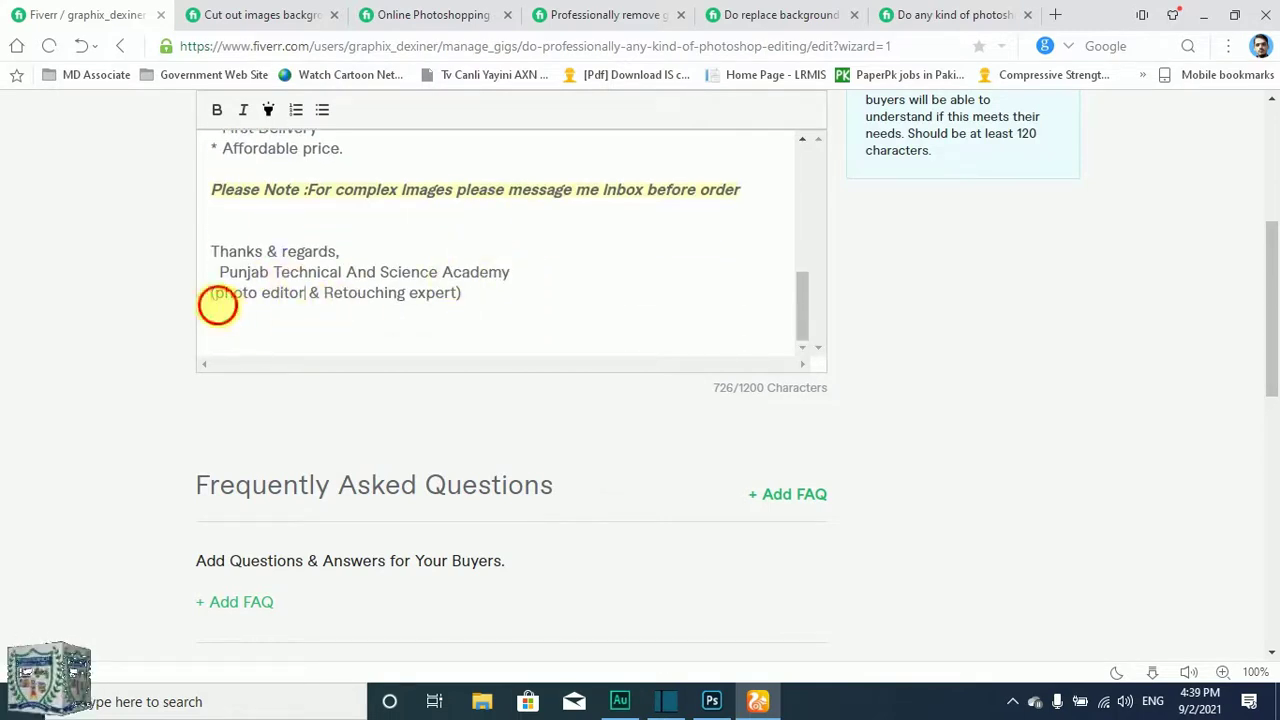
- Indent the "(photo editor & Retouching expert)" line under the academy name and check the whole gig description through to the FAQ section
{"action": "left_click", "coordinate": [486, 329]}
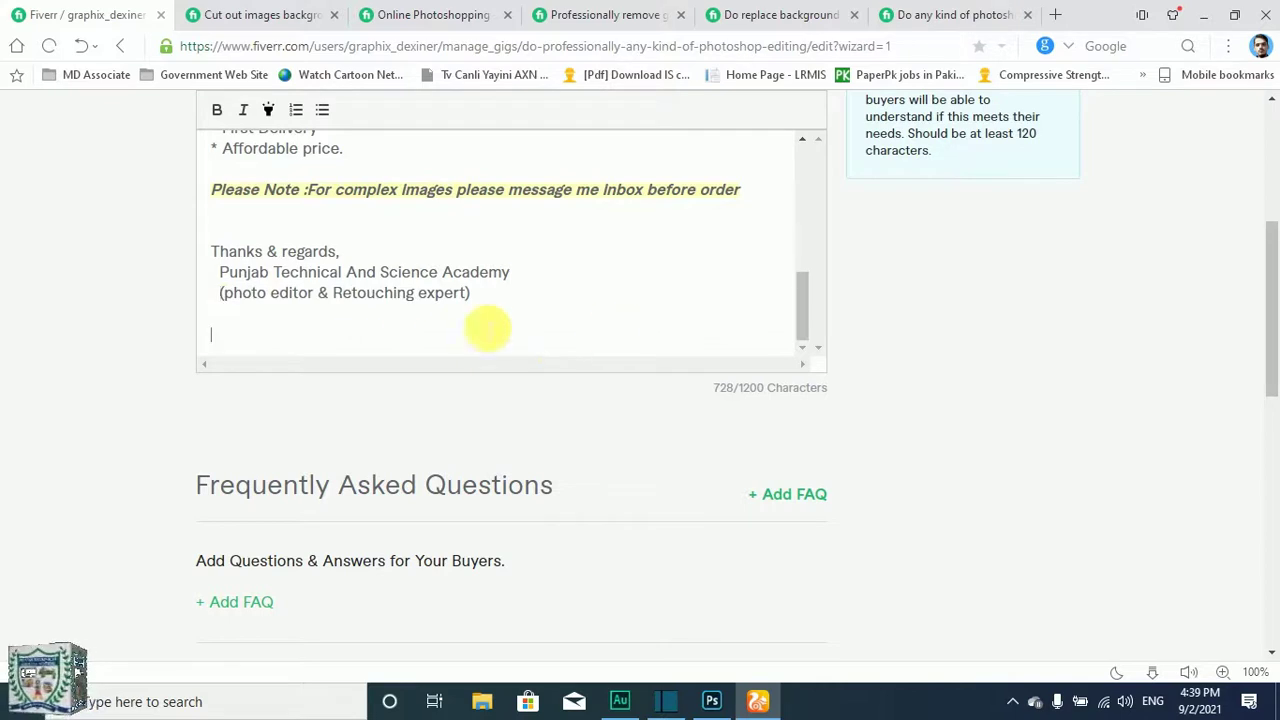
{"action": "scroll", "coordinate": [412, 296], "scroll_direction": "down", "scroll_amount": 1}
{"action": "scroll", "coordinate": [443, 294], "scroll_direction": "down", "scroll_amount": 2}
{"action": "scroll", "coordinate": [443, 294], "scroll_direction": "up", "scroll_amount": 4}
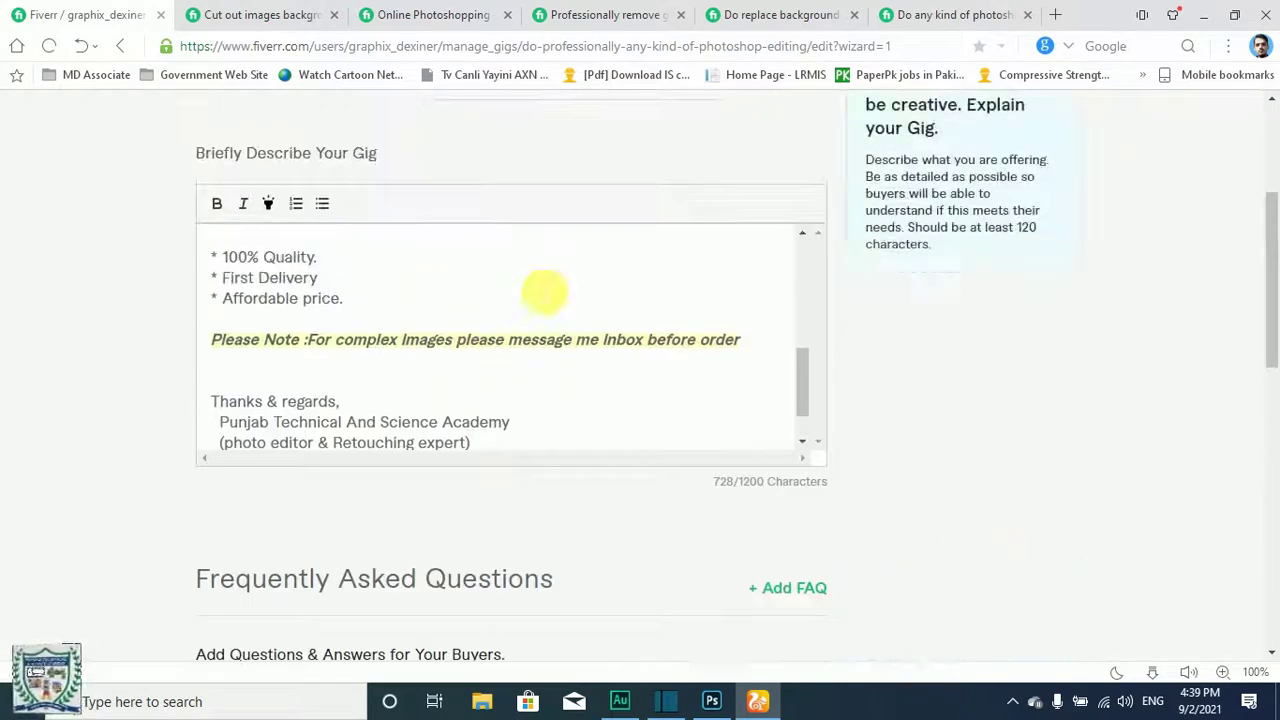
{"action": "scroll", "coordinate": [449, 309], "scroll_direction": "up", "scroll_amount": 5}
{"action": "scroll", "coordinate": [425, 333], "scroll_direction": "up", "scroll_amount": 2}
{"action": "scroll", "coordinate": [428, 334], "scroll_direction": "down", "scroll_amount": 6}
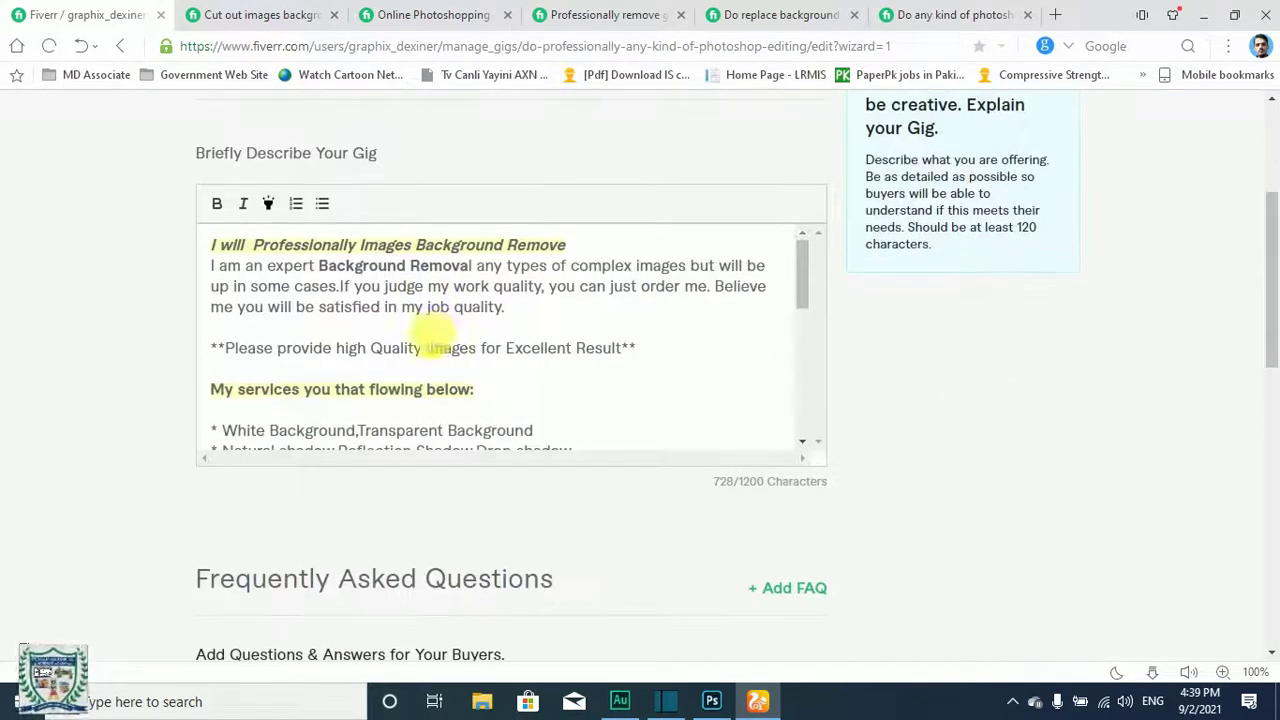
{"action": "scroll", "coordinate": [440, 330], "scroll_direction": "up", "scroll_amount": 5}
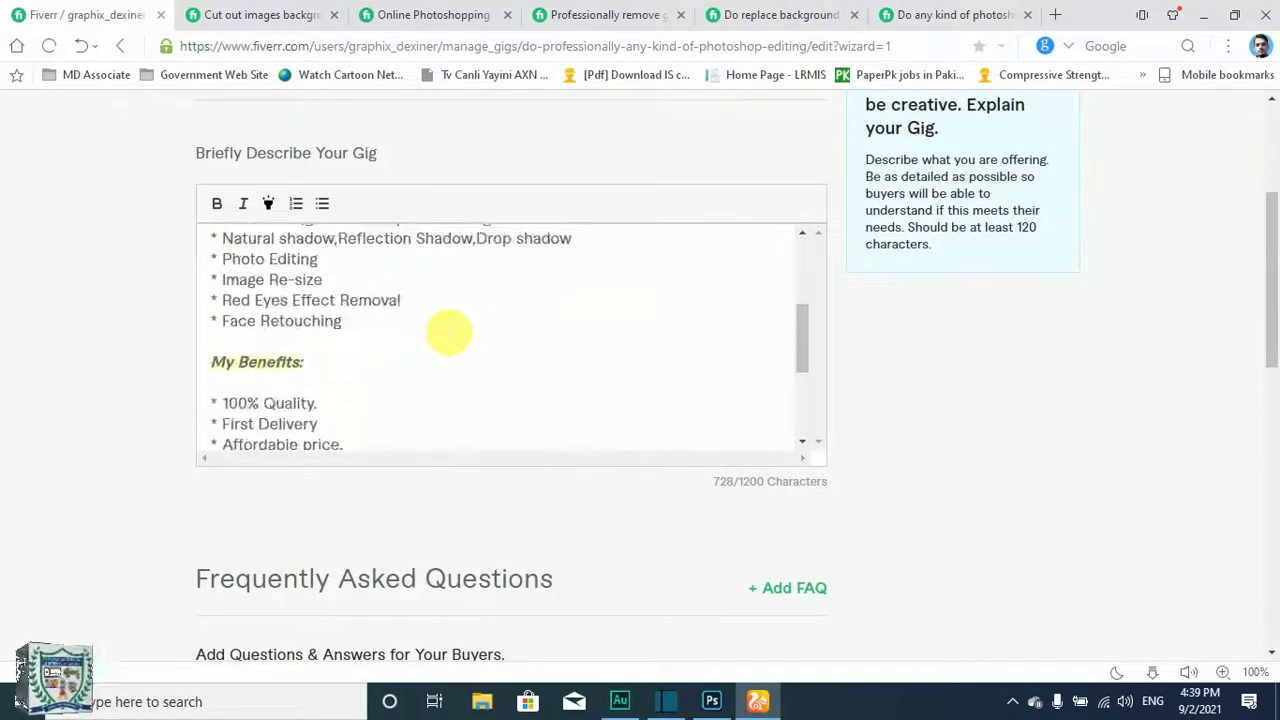
{"action": "scroll", "coordinate": [420, 240], "scroll_direction": "down", "scroll_amount": 5}
{"action": "scroll", "coordinate": [435, 180], "scroll_direction": "down", "scroll_amount": 4}
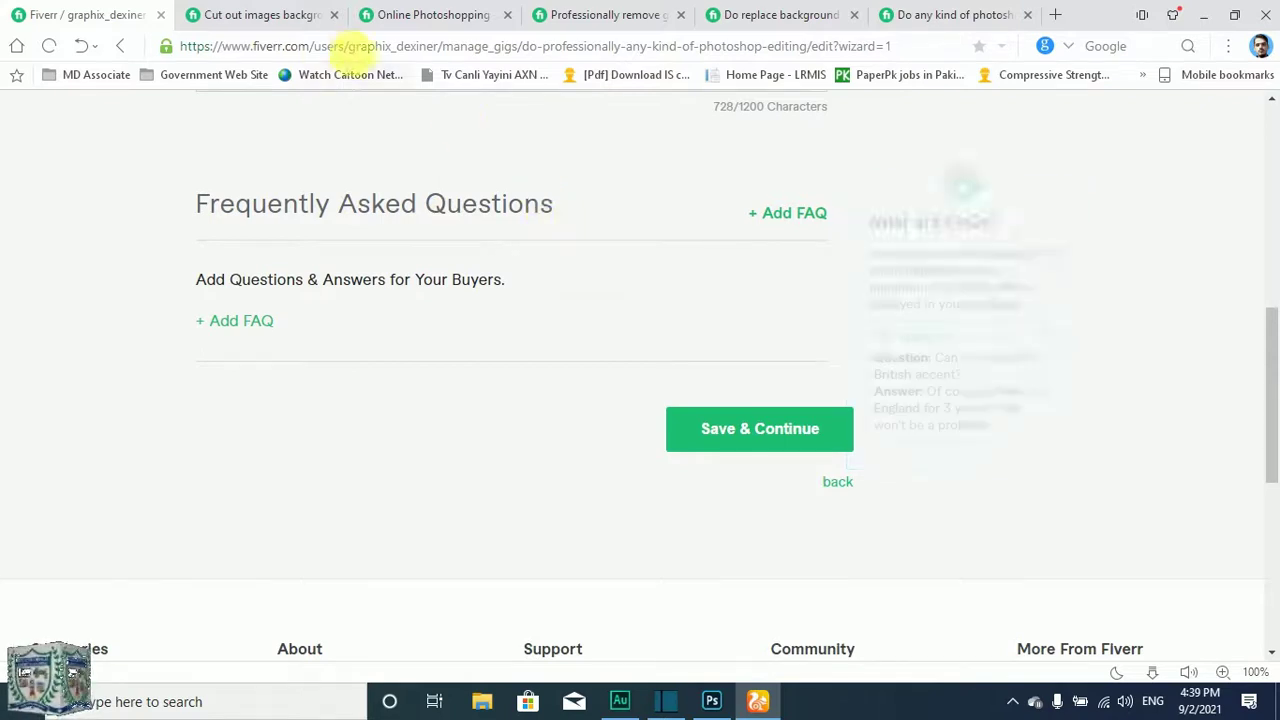
- Examine the seller details on the "cut out images background remove" gig, especially average response time and last delivery
{"action": "left_click", "coordinate": [290, 15]}
{"action": "scroll", "coordinate": [547, 360], "scroll_direction": "down", "scroll_amount": 3}
{"action": "scroll", "coordinate": [546, 358], "scroll_direction": "down", "scroll_amount": 4}
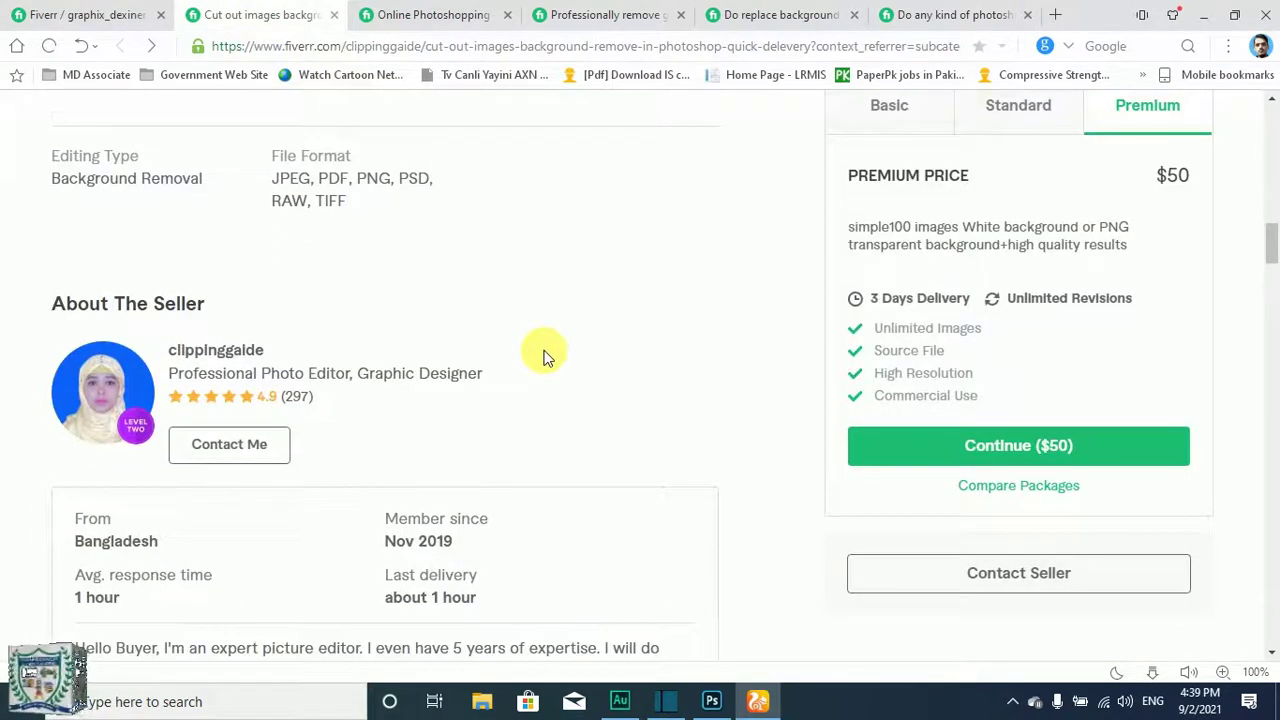
{"action": "scroll", "coordinate": [544, 352], "scroll_direction": "up", "scroll_amount": 3}
{"action": "scroll", "coordinate": [541, 347], "scroll_direction": "down", "scroll_amount": 1}
{"action": "scroll", "coordinate": [540, 345], "scroll_direction": "down", "scroll_amount": 3}
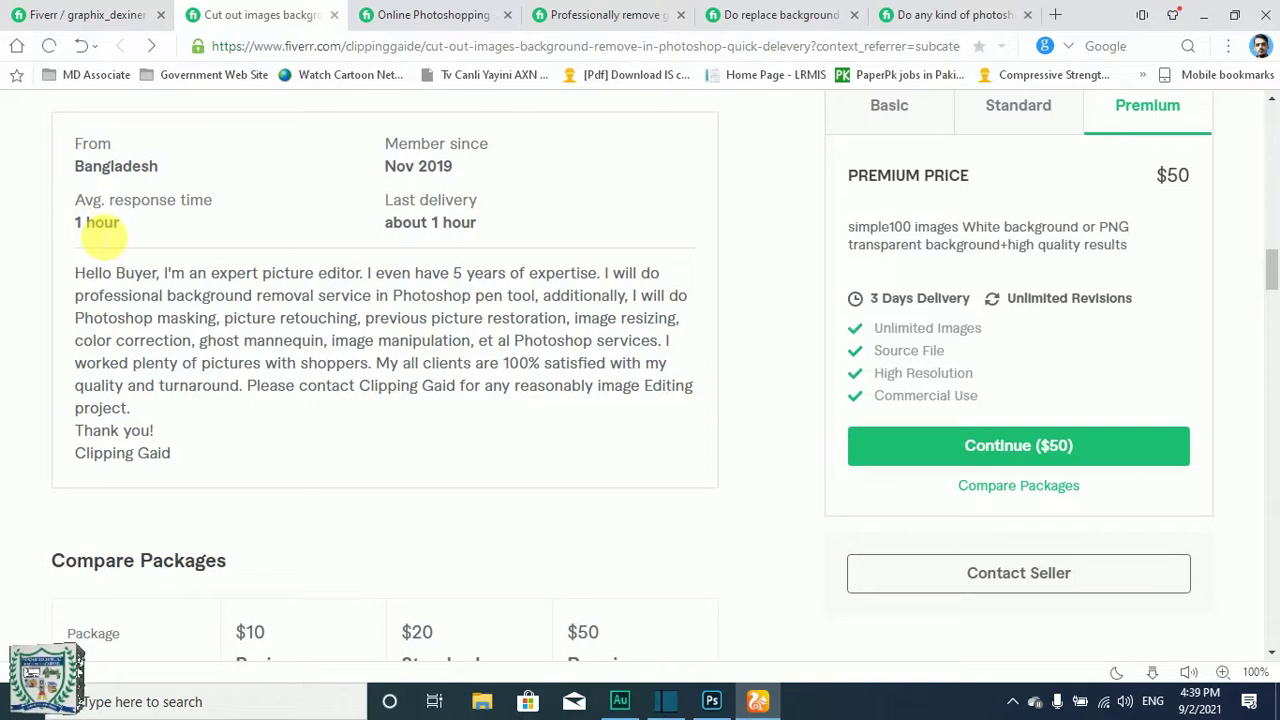
{"action": "left_click_drag", "start_coordinate": [432, 222], "coordinate": [503, 220]}
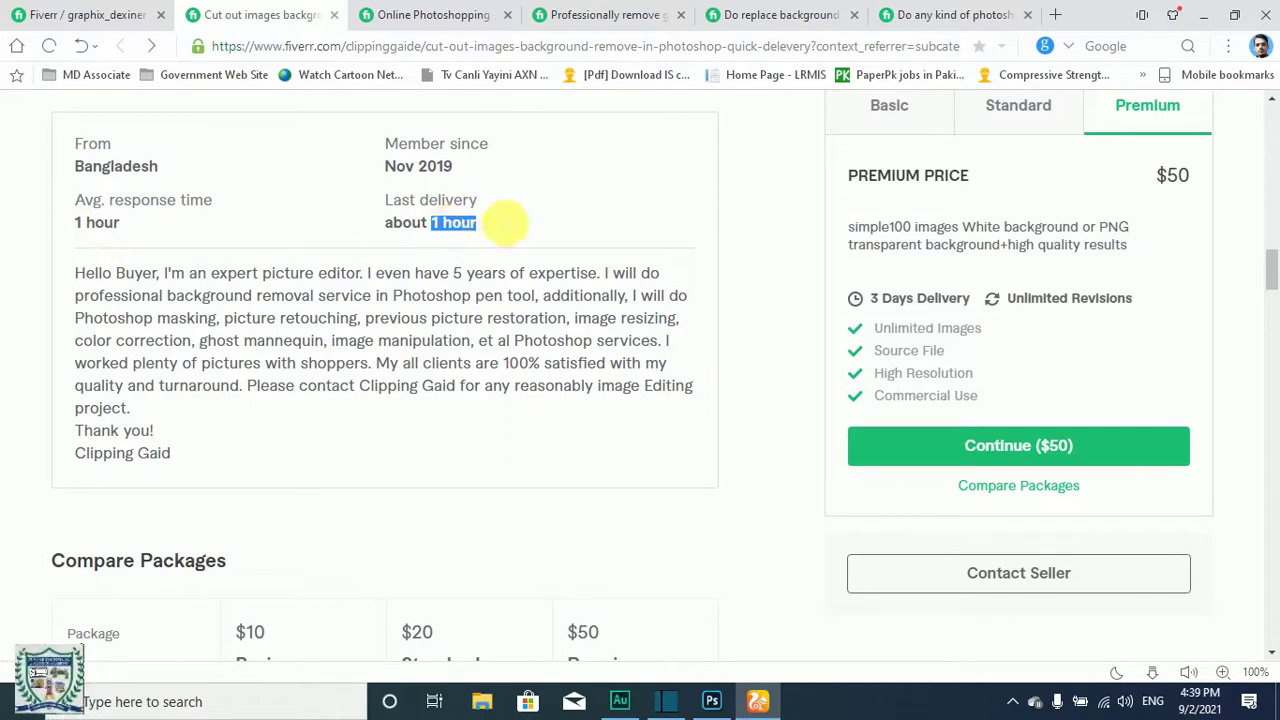
{"action": "left_click", "coordinate": [552, 240]}
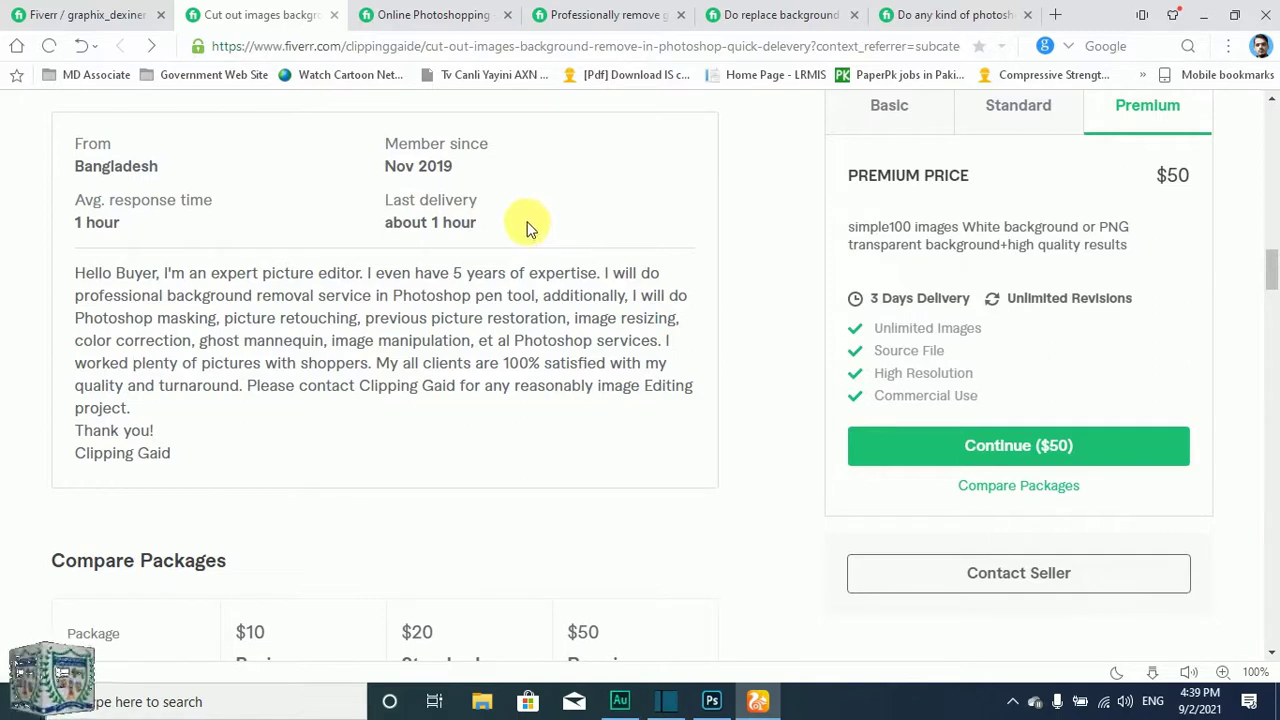
{"action": "scroll", "coordinate": [548, 222], "scroll_direction": "up", "scroll_amount": 5}
{"action": "scroll", "coordinate": [549, 224], "scroll_direction": "up", "scroll_amount": 10}
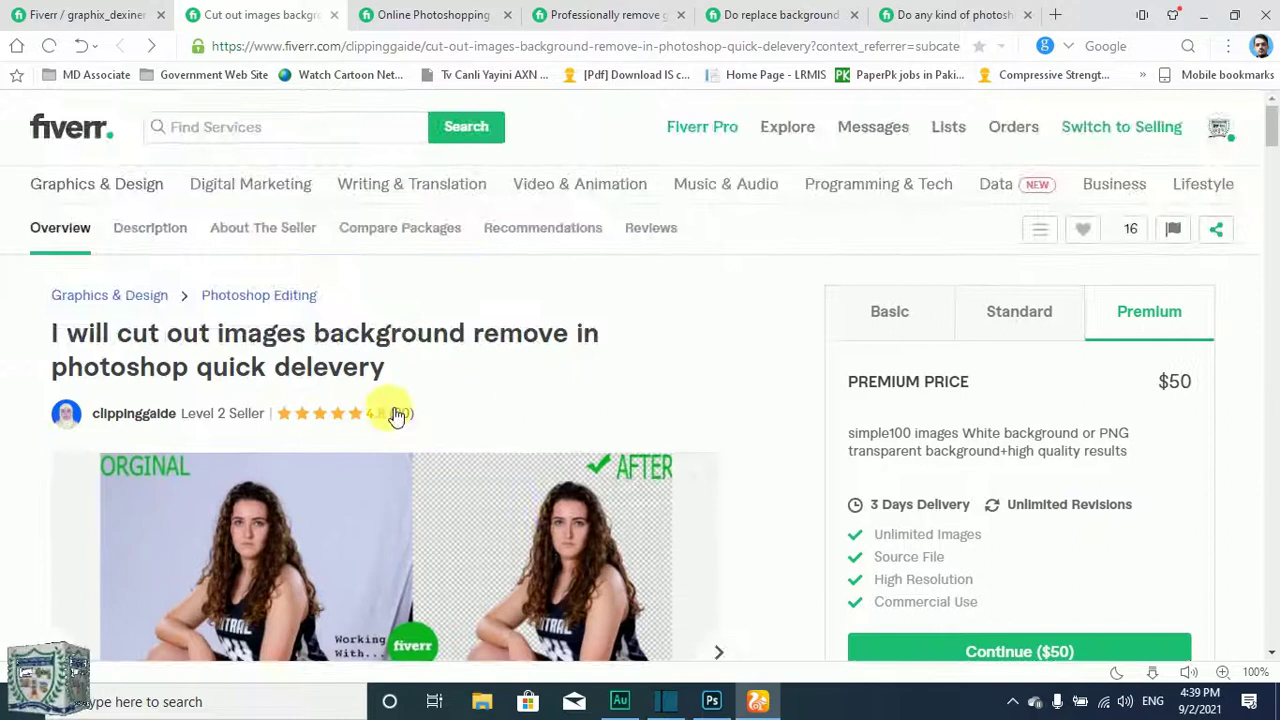
- Read the gig's description and the seller's introduction text down to the package comparison
{"action": "scroll", "coordinate": [437, 214], "scroll_direction": "down", "scroll_amount": 15}
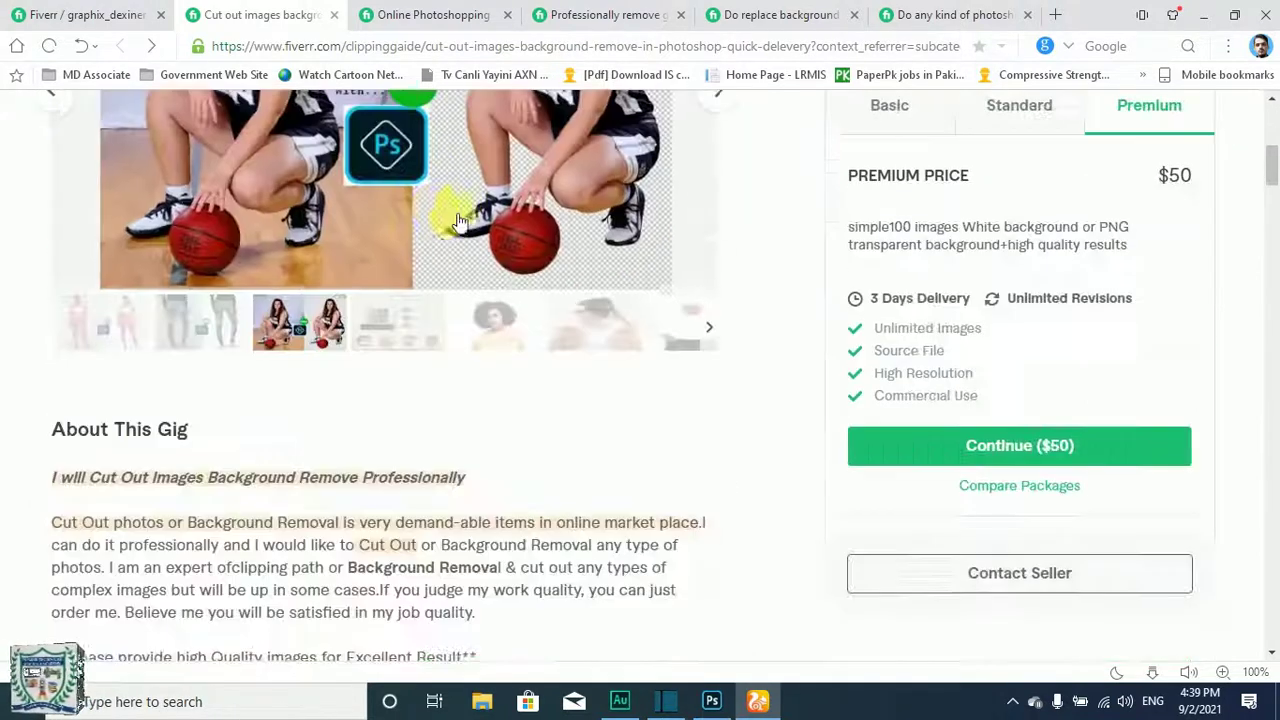
{"action": "scroll", "coordinate": [341, 287], "scroll_direction": "down", "scroll_amount": 4}
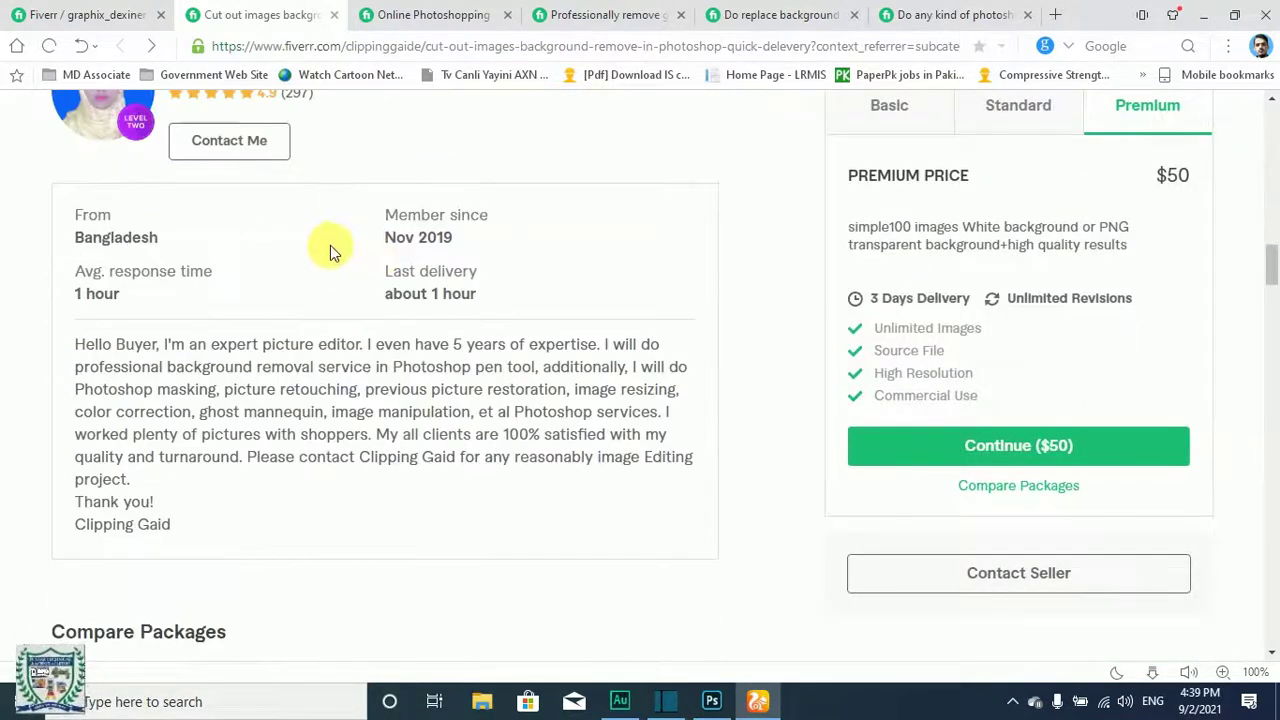
{"action": "scroll", "coordinate": [331, 252], "scroll_direction": "up", "scroll_amount": 1}
{"action": "scroll", "coordinate": [390, 251], "scroll_direction": "down", "scroll_amount": 2}
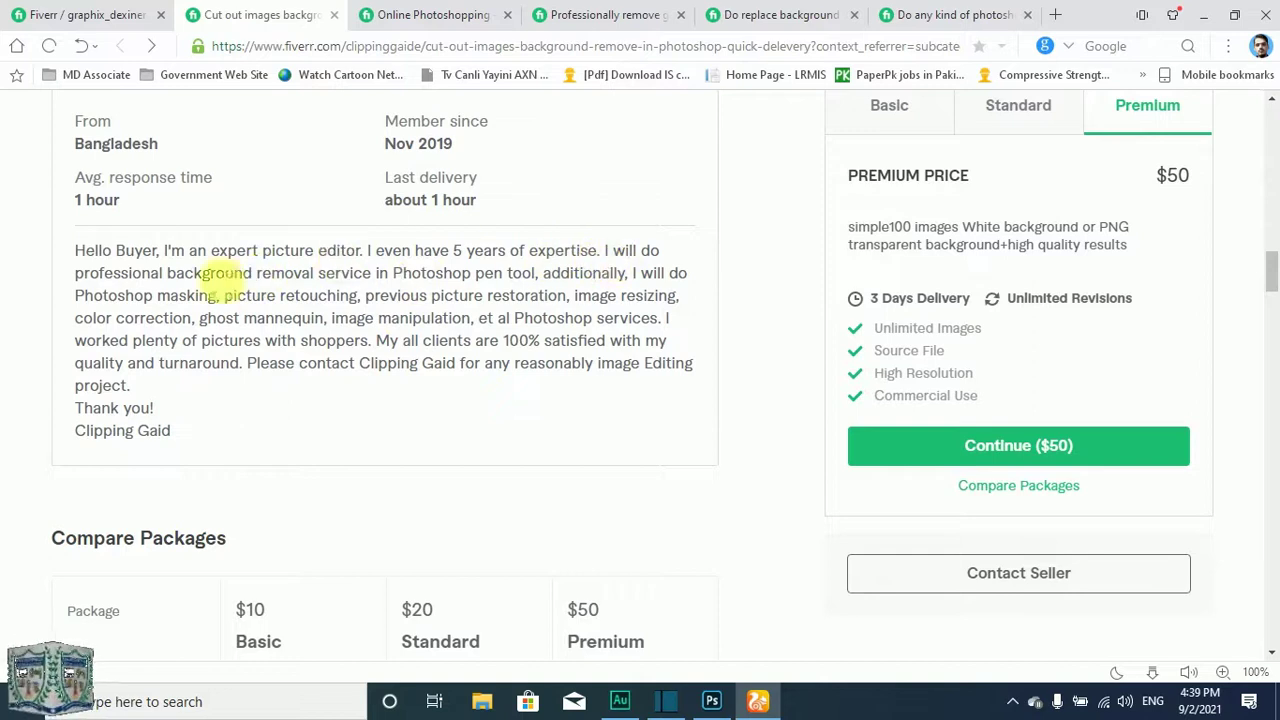
{"action": "scroll", "coordinate": [200, 385], "scroll_direction": "down", "scroll_amount": 1}
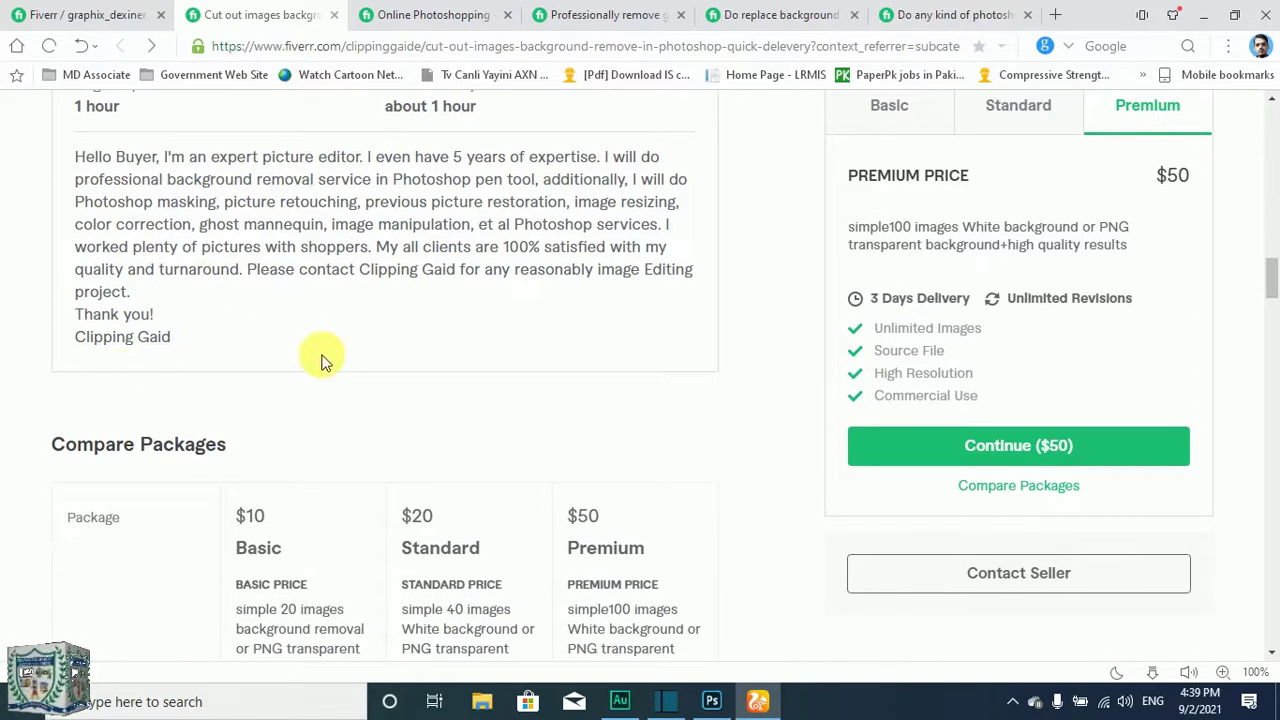
- Examine the gig's buyer reviews and seller responses, loading more reviews, and check the related tags
{"action": "scroll", "coordinate": [529, 351], "scroll_direction": "down", "scroll_amount": 3}
{"action": "scroll", "coordinate": [543, 349], "scroll_direction": "up", "scroll_amount": 4}
{"action": "scroll", "coordinate": [537, 334], "scroll_direction": "down", "scroll_amount": 9}
{"action": "scroll", "coordinate": [508, 303], "scroll_direction": "down", "scroll_amount": 8}
{"action": "scroll", "coordinate": [508, 303], "scroll_direction": "down", "scroll_amount": 8}
{"action": "scroll", "coordinate": [507, 305], "scroll_direction": "down", "scroll_amount": 10}
{"action": "scroll", "coordinate": [507, 305], "scroll_direction": "up", "scroll_amount": 4}
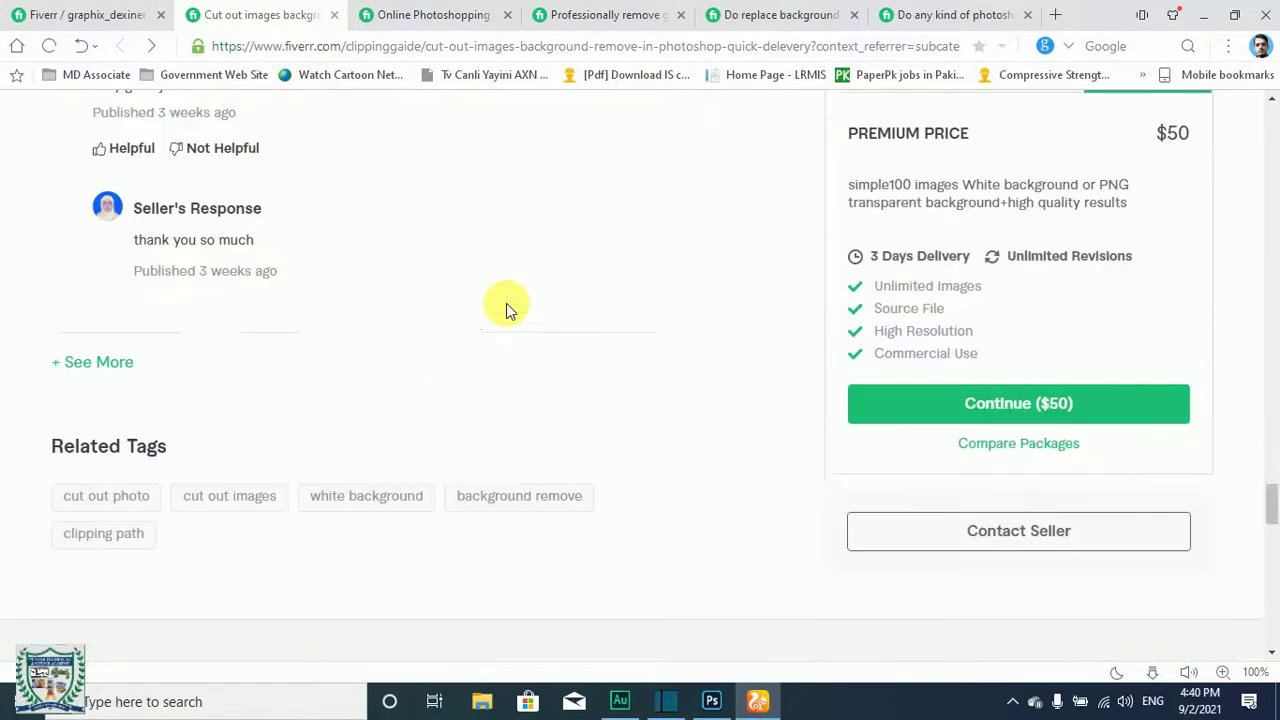
{"action": "scroll", "coordinate": [506, 303], "scroll_direction": "up", "scroll_amount": 1}
{"action": "left_click", "coordinate": [94, 386]}
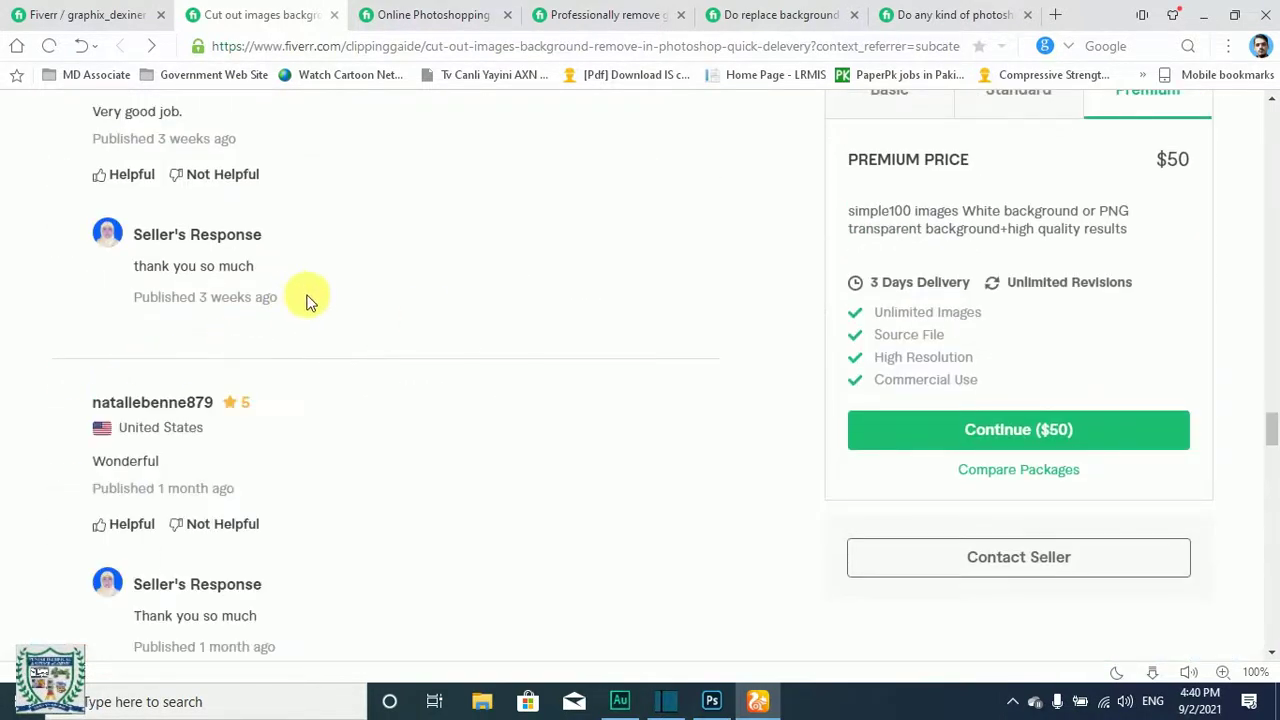
{"action": "scroll", "coordinate": [349, 282], "scroll_direction": "down", "scroll_amount": 15}
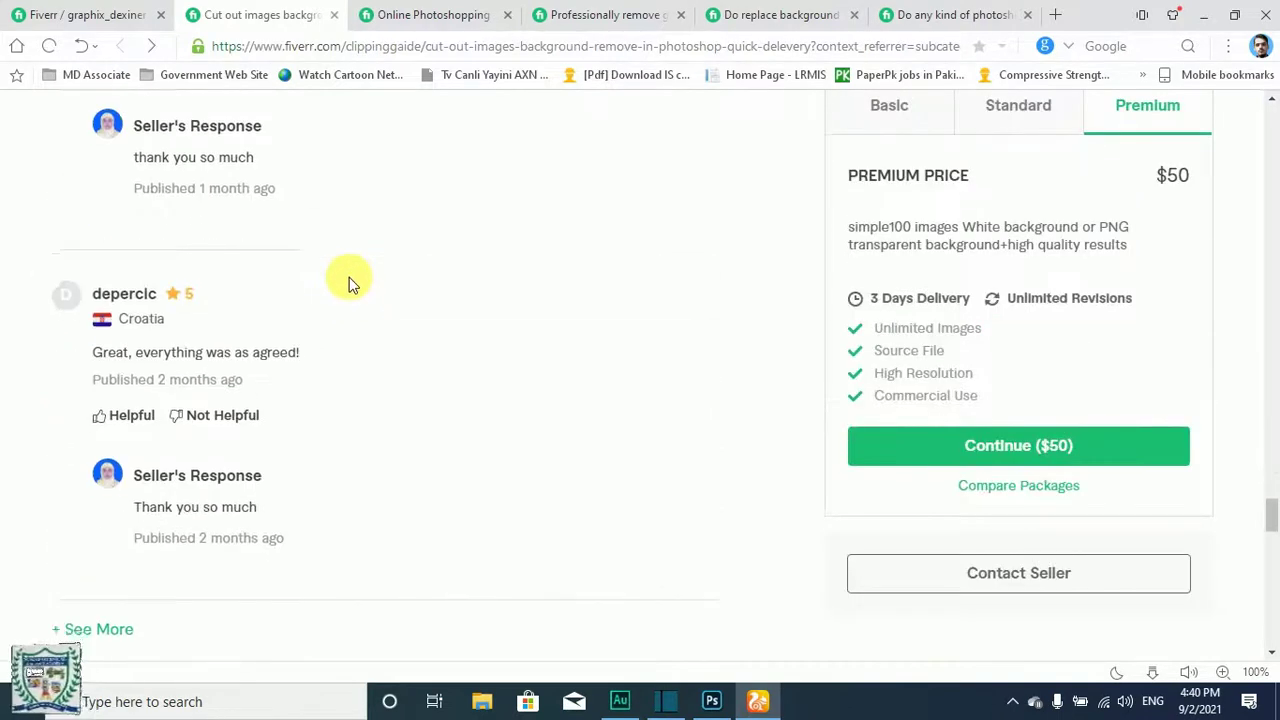
{"action": "scroll", "coordinate": [349, 277], "scroll_direction": "down", "scroll_amount": 5}
{"action": "scroll", "coordinate": [343, 271], "scroll_direction": "up", "scroll_amount": 8}
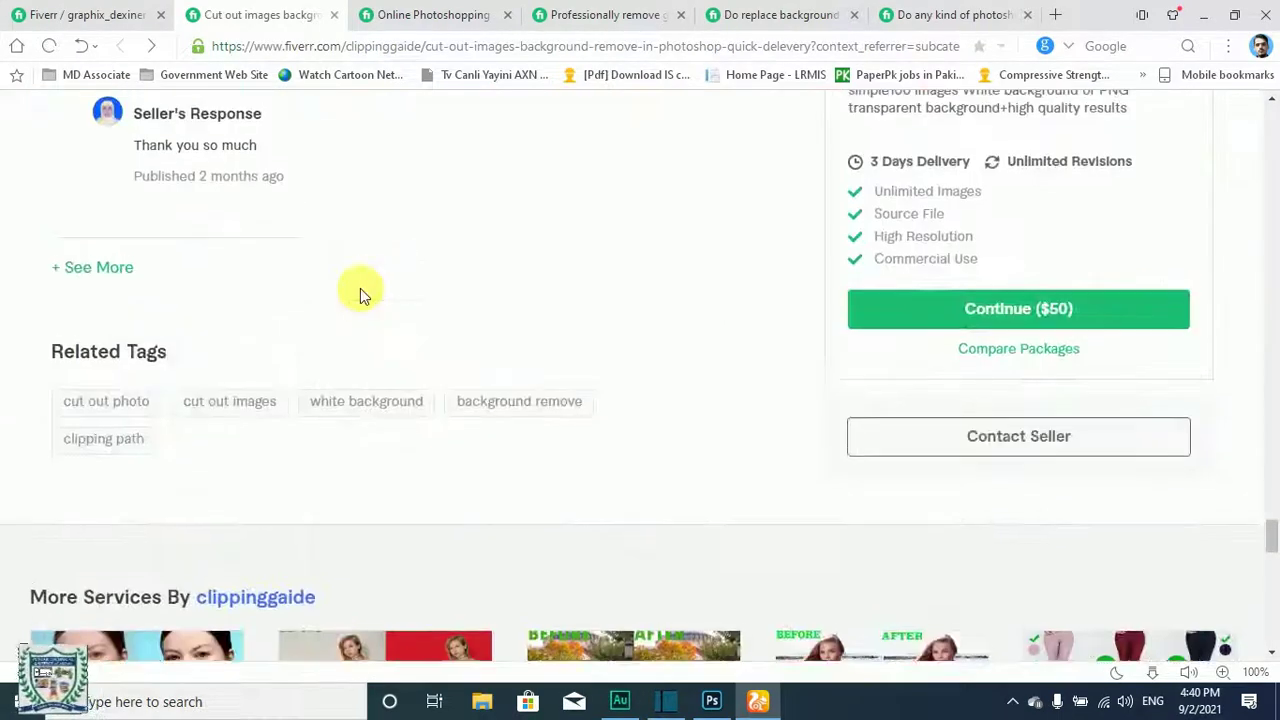
{"action": "scroll", "coordinate": [317, 293], "scroll_direction": "up", "scroll_amount": 1}
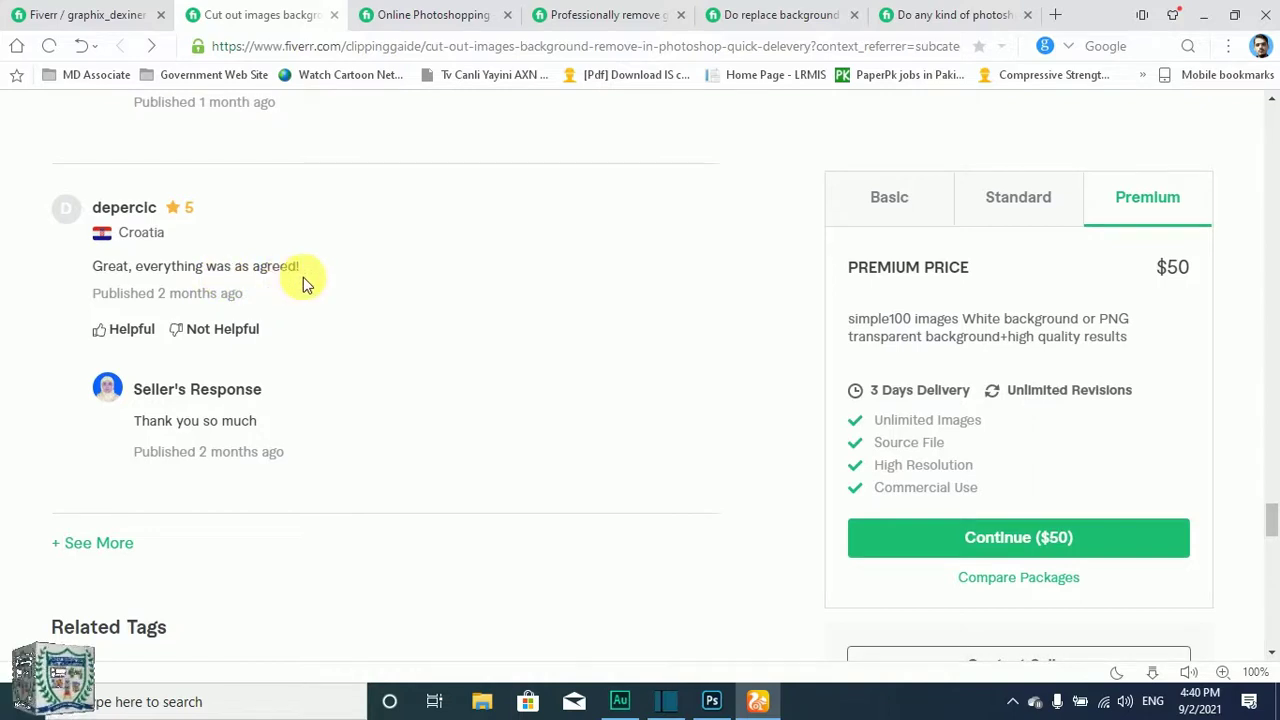
- Look through the seller's other services and the "People Who Viewed This Service Also Viewed" gigs
{"action": "scroll", "coordinate": [486, 271], "scroll_direction": "down", "scroll_amount": 10}
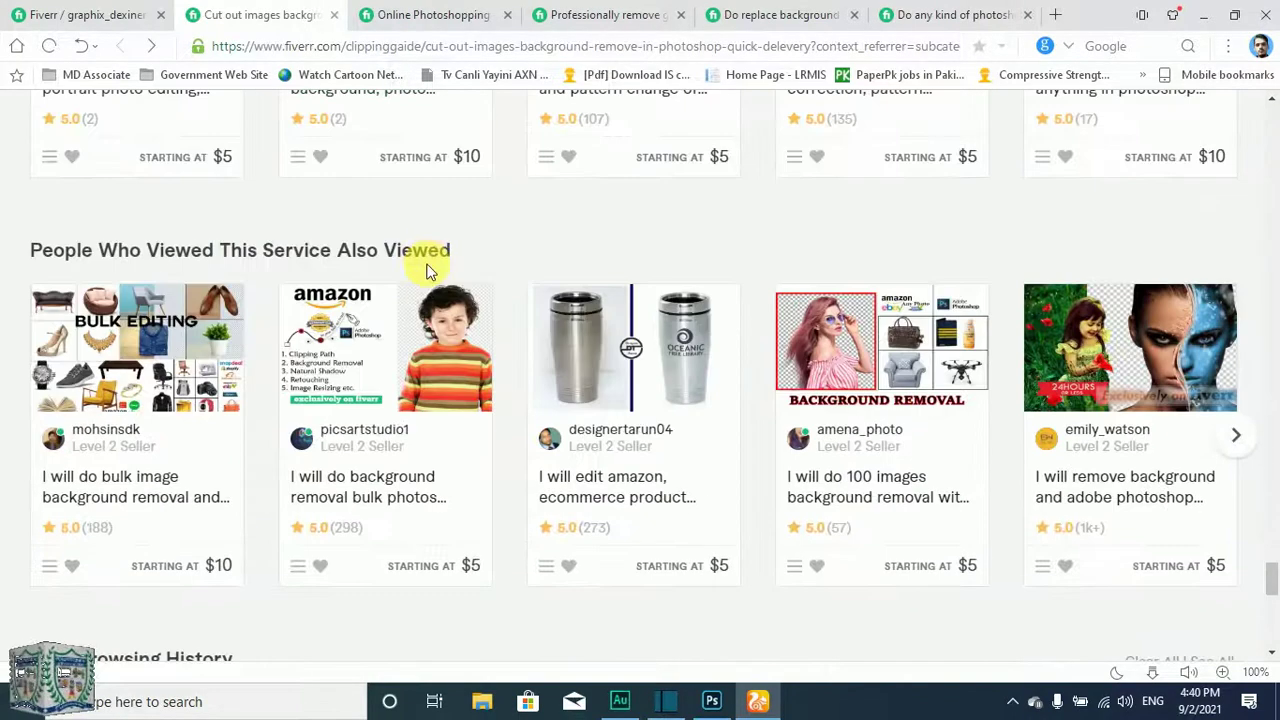
{"action": "scroll", "coordinate": [404, 266], "scroll_direction": "down", "scroll_amount": 8}
{"action": "scroll", "coordinate": [414, 300], "scroll_direction": "up", "scroll_amount": 5}
{"action": "scroll", "coordinate": [414, 302], "scroll_direction": "up", "scroll_amount": 15}
{"action": "scroll", "coordinate": [414, 302], "scroll_direction": "up", "scroll_amount": 20}
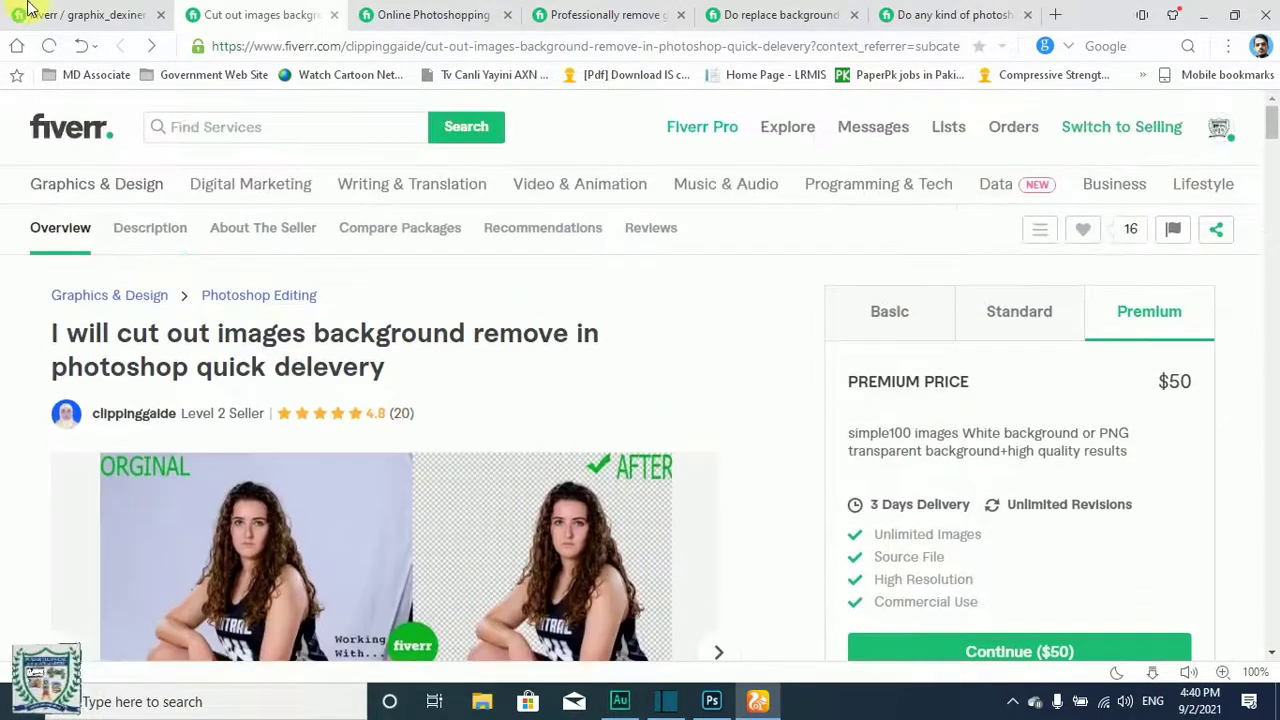
- Save the own gig's Description & FAQ section without adding an FAQ, and start a new required free-text question under Requirements
{"action": "left_click", "coordinate": [29, 9]}
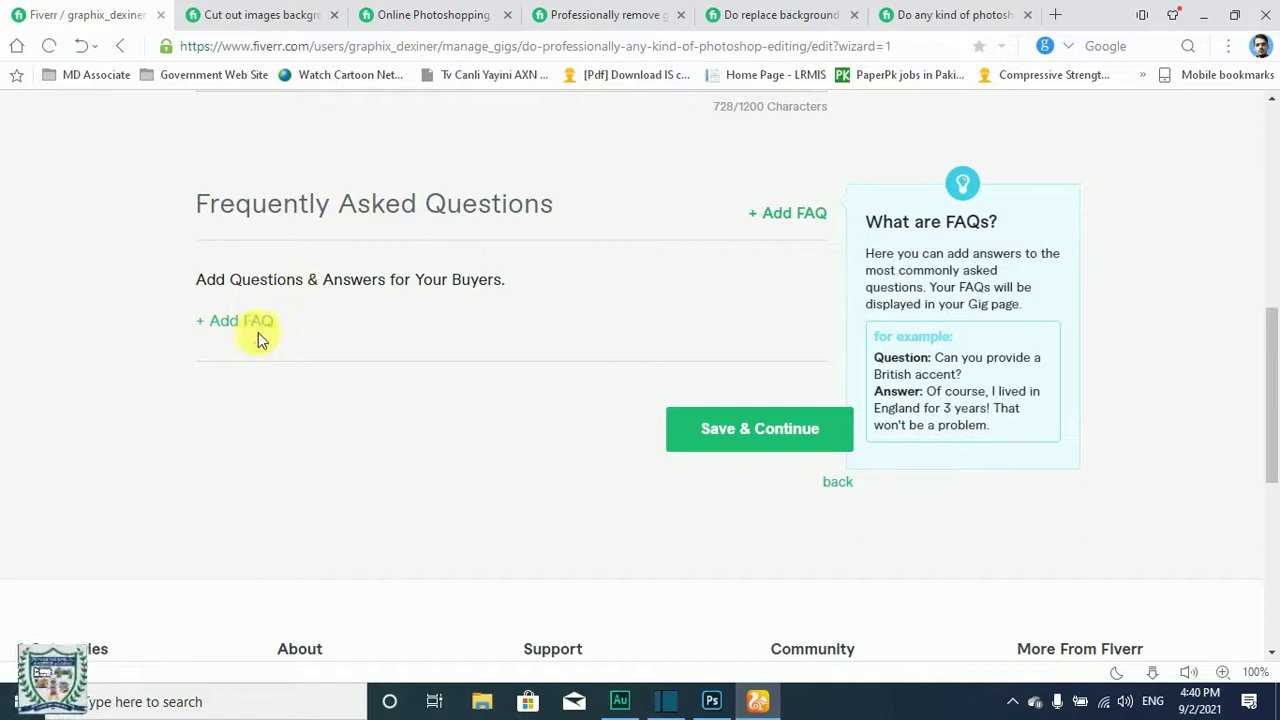
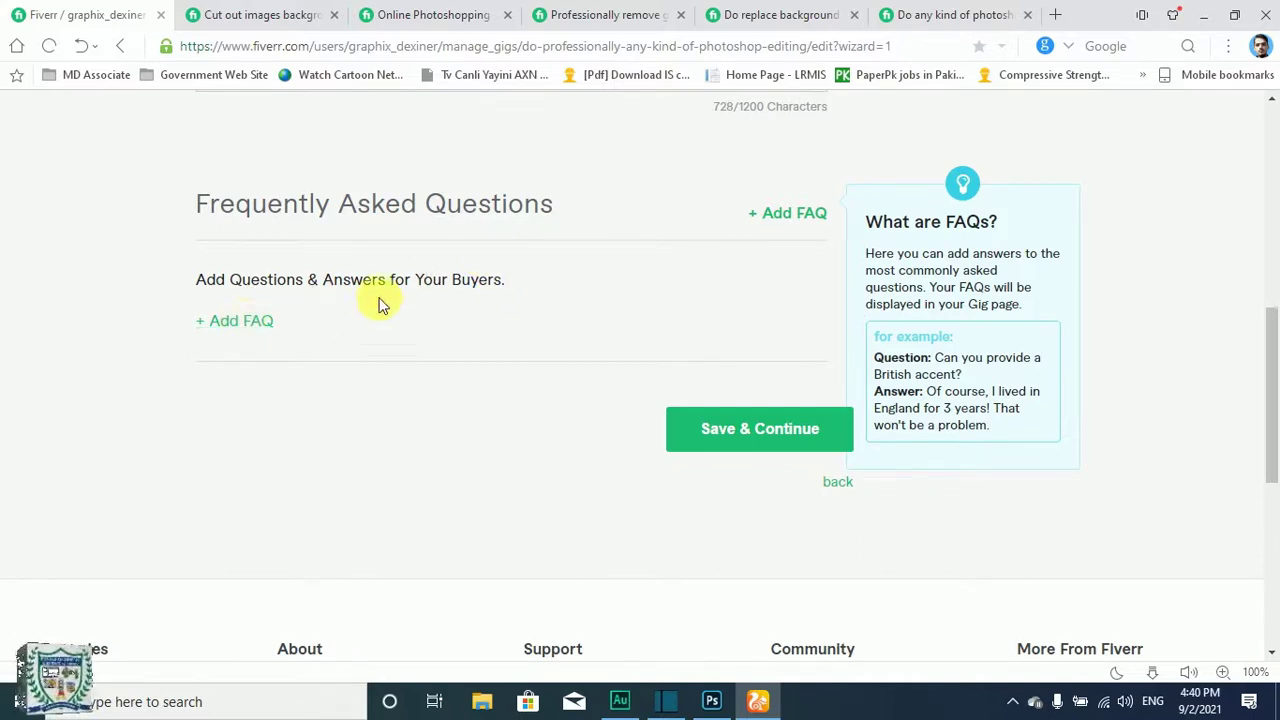
{"action": "left_click", "coordinate": [731, 433]}
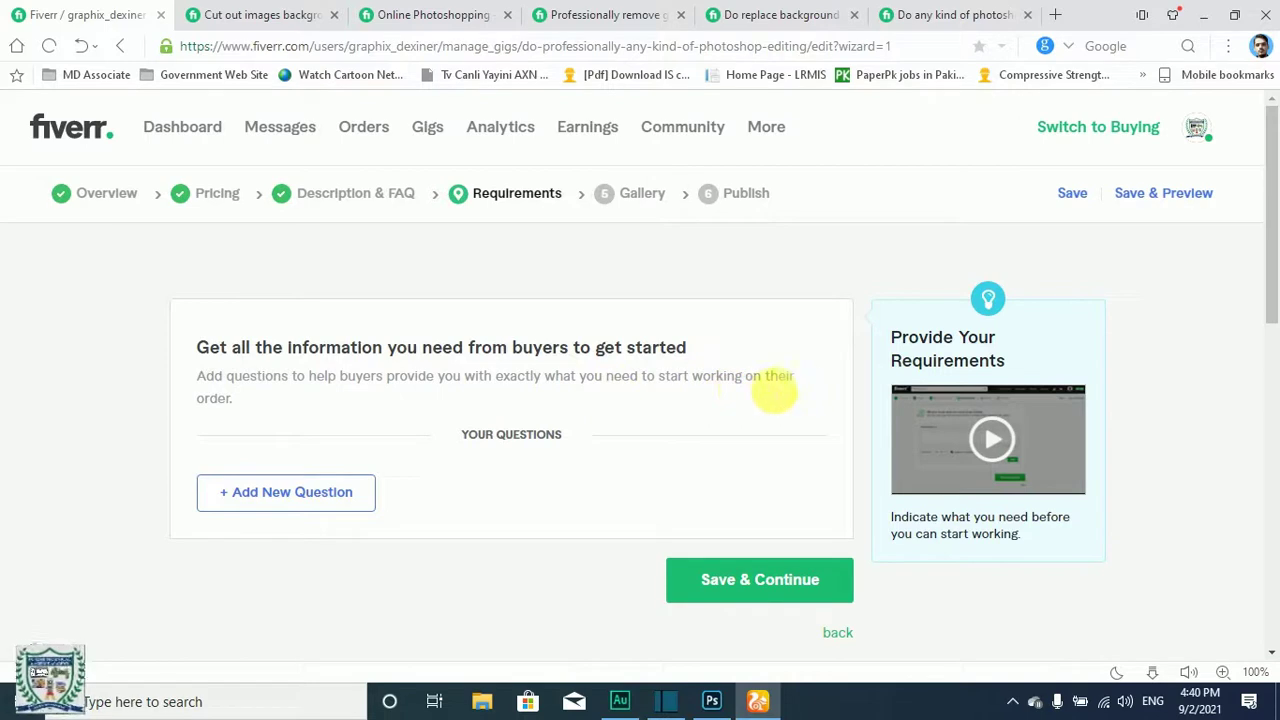
{"action": "scroll", "coordinate": [600, 349], "scroll_direction": "down", "scroll_amount": 2}
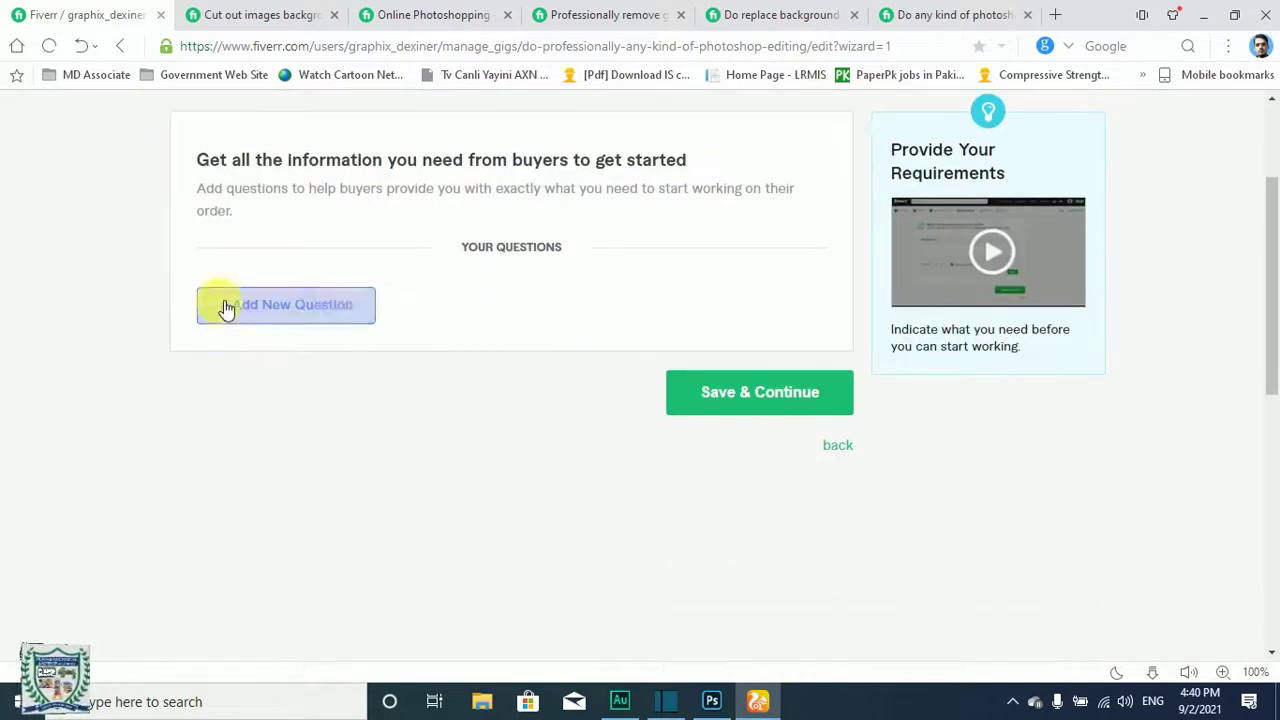
{"action": "left_click", "coordinate": [262, 322]}
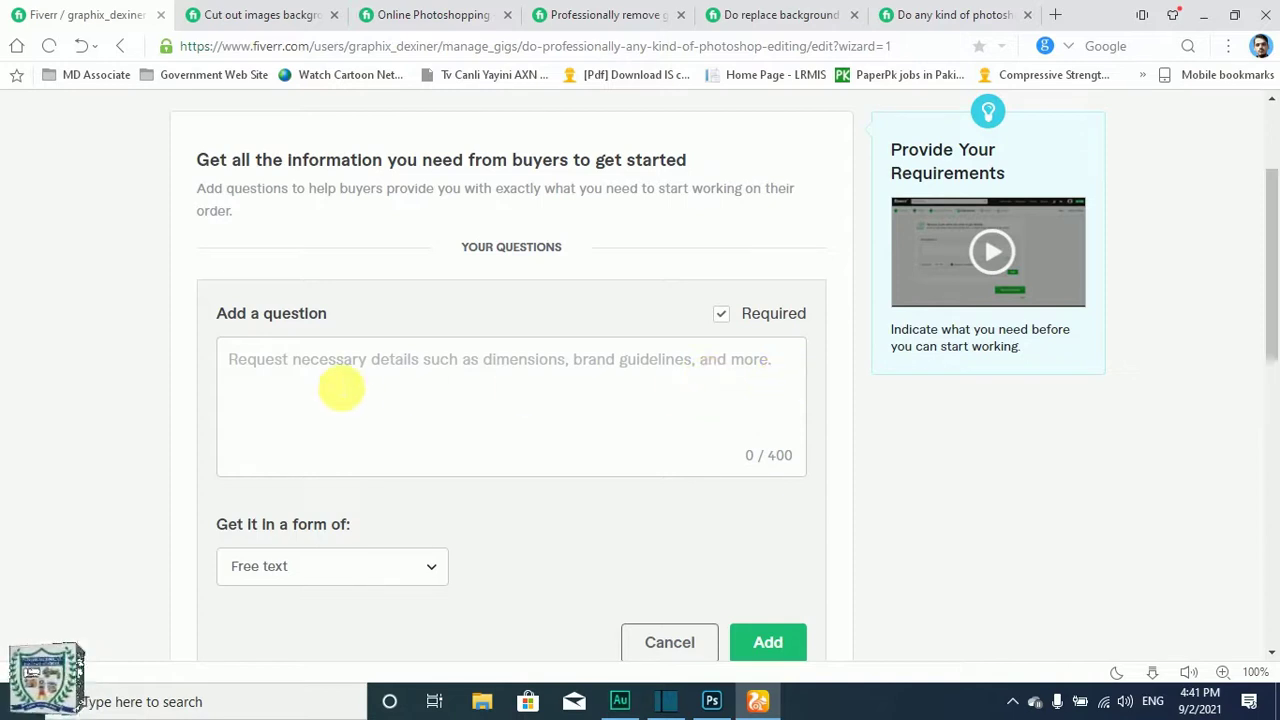
{"action": "scroll", "coordinate": [345, 375], "scroll_direction": "down", "scroll_amount": 1}
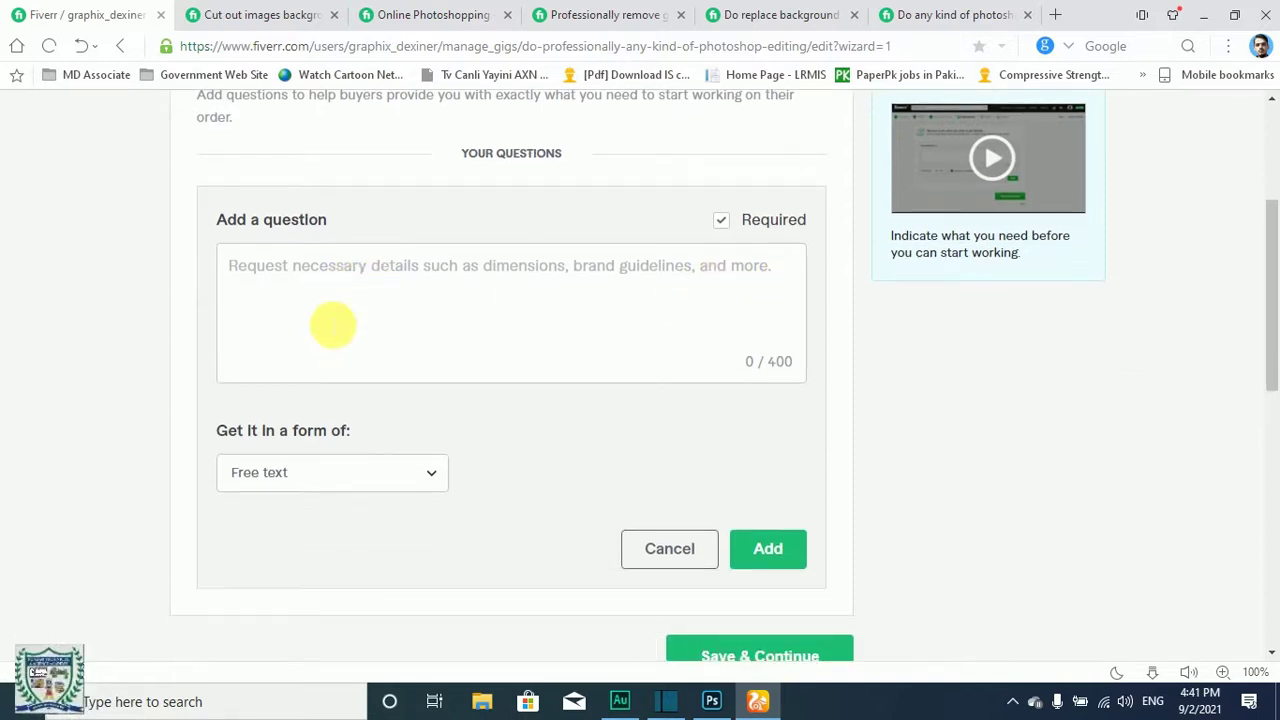
{"action": "left_click", "coordinate": [344, 293]}
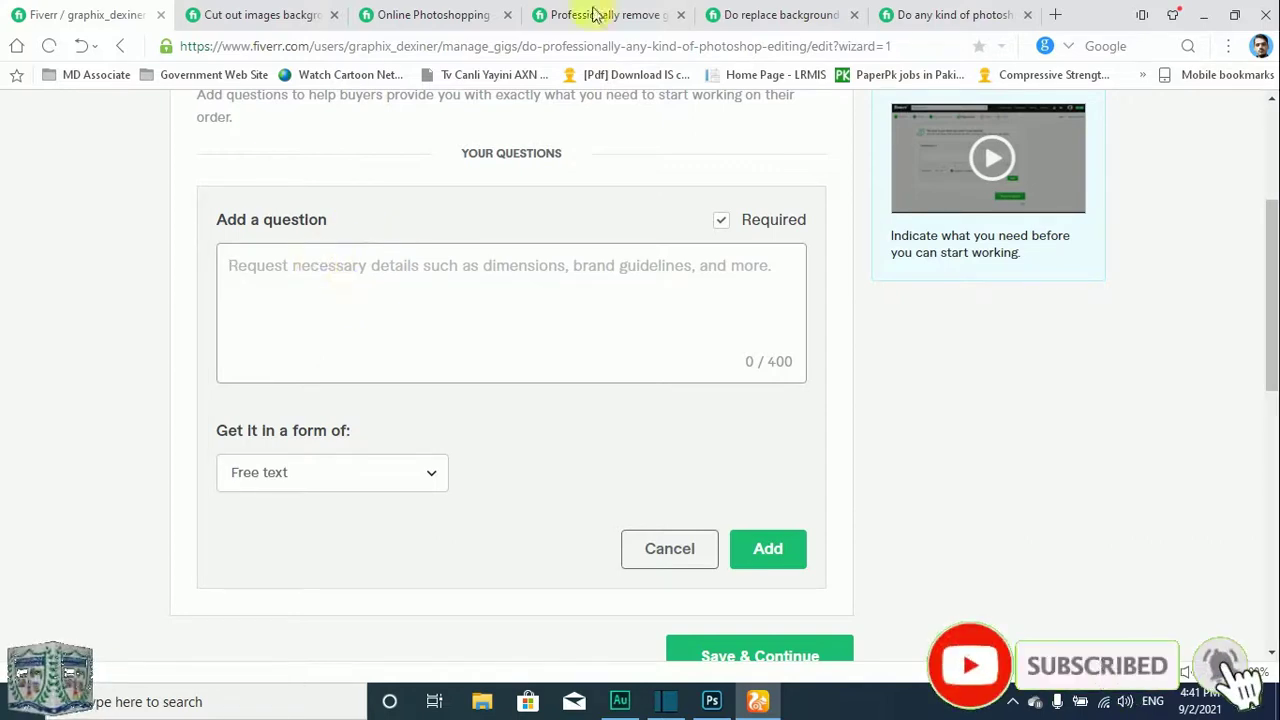
- Look over the "replace background" gig and the Online Photoshopping gig listings
{"action": "left_click", "coordinate": [768, 16]}
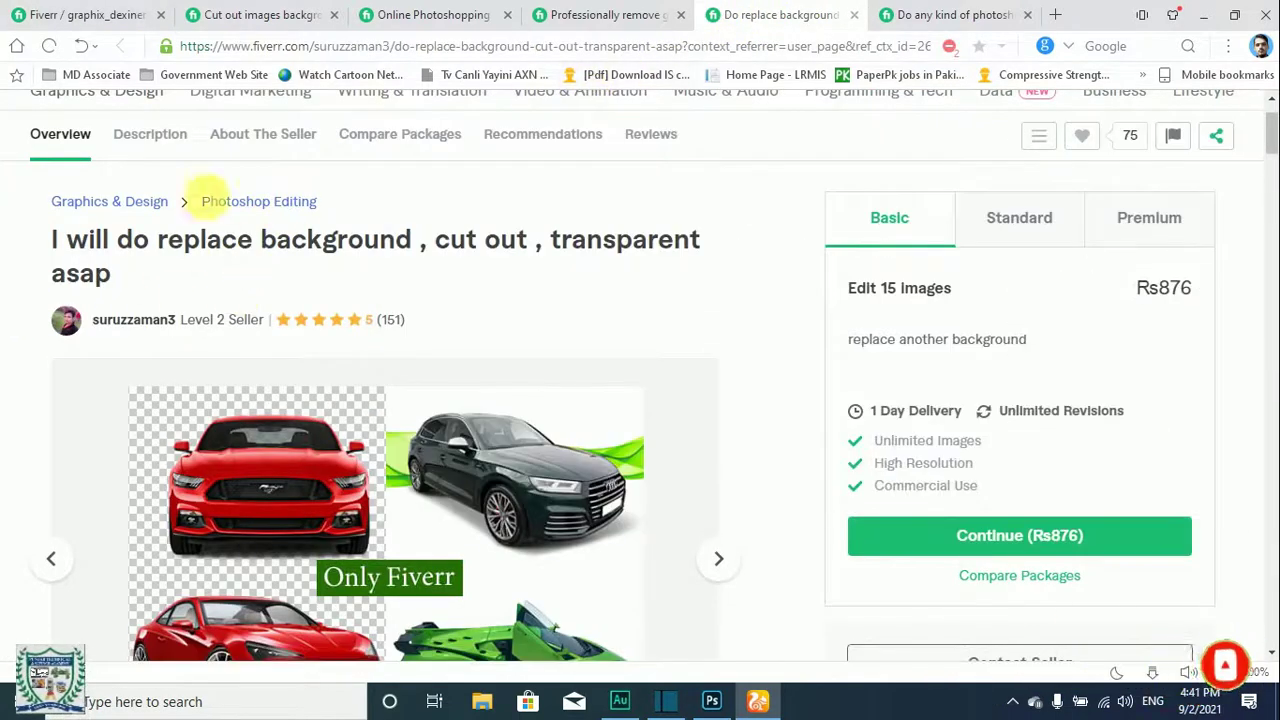
{"action": "left_click", "coordinate": [394, 14]}
{"action": "scroll", "coordinate": [586, 357], "scroll_direction": "down", "scroll_amount": 15}
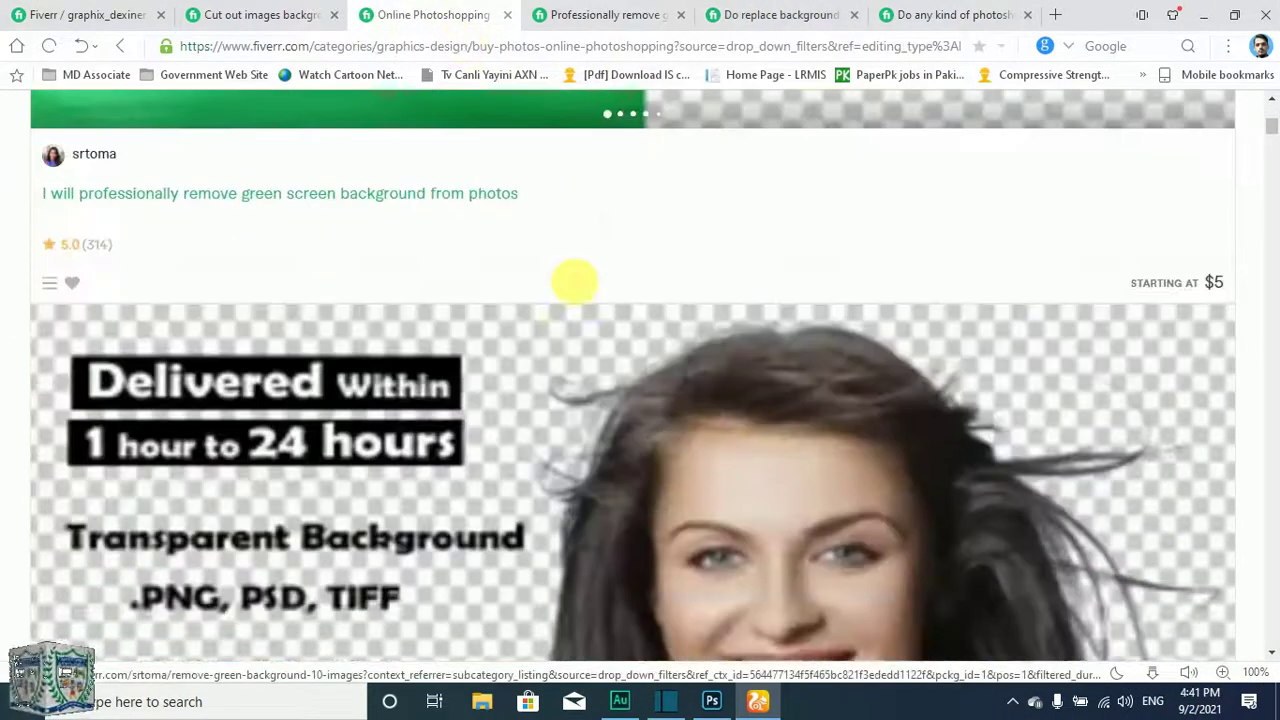
{"action": "scroll", "coordinate": [540, 261], "scroll_direction": "down", "scroll_amount": 20}
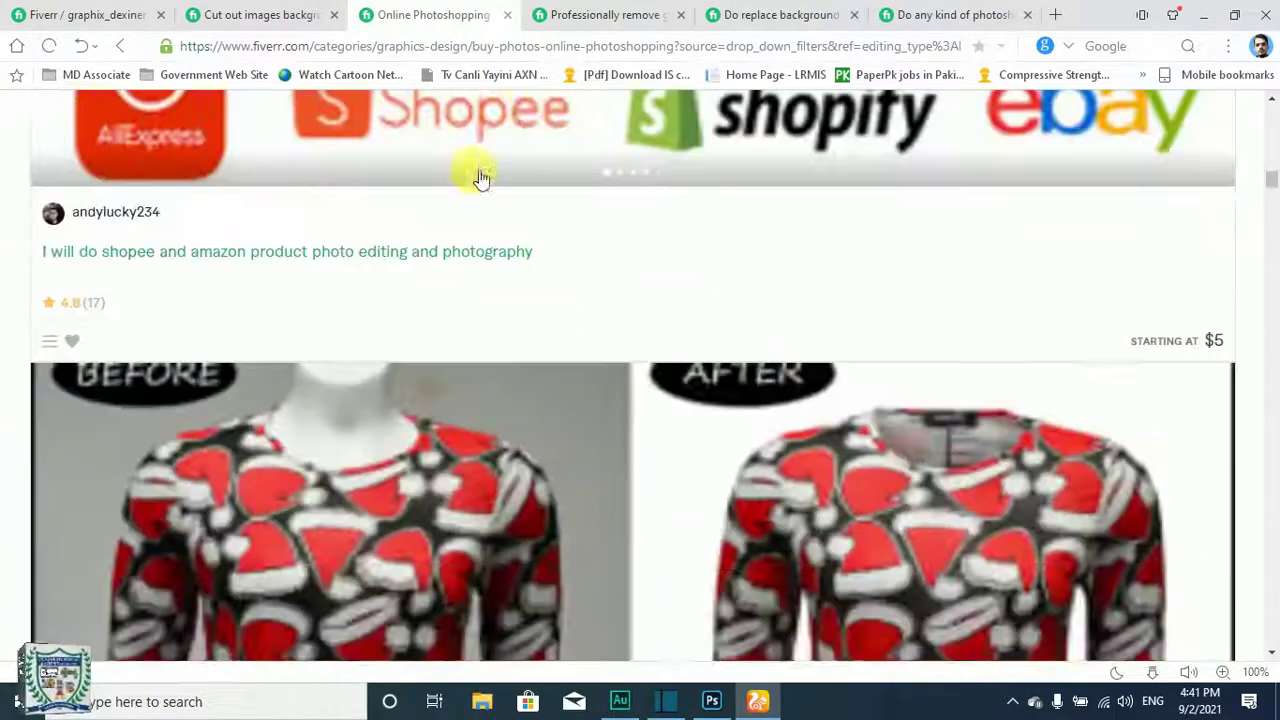
{"action": "scroll", "coordinate": [480, 178], "scroll_direction": "down", "scroll_amount": 5}
- Begin an order for the $50 Premium package of the "cut out images" gig and add the Extra Fast 1 Day Delivery extra
{"action": "left_click", "coordinate": [300, 16]}
{"action": "scroll", "coordinate": [634, 320], "scroll_direction": "down", "scroll_amount": 5}
{"action": "scroll", "coordinate": [900, 405], "scroll_direction": "down", "scroll_amount": 1}
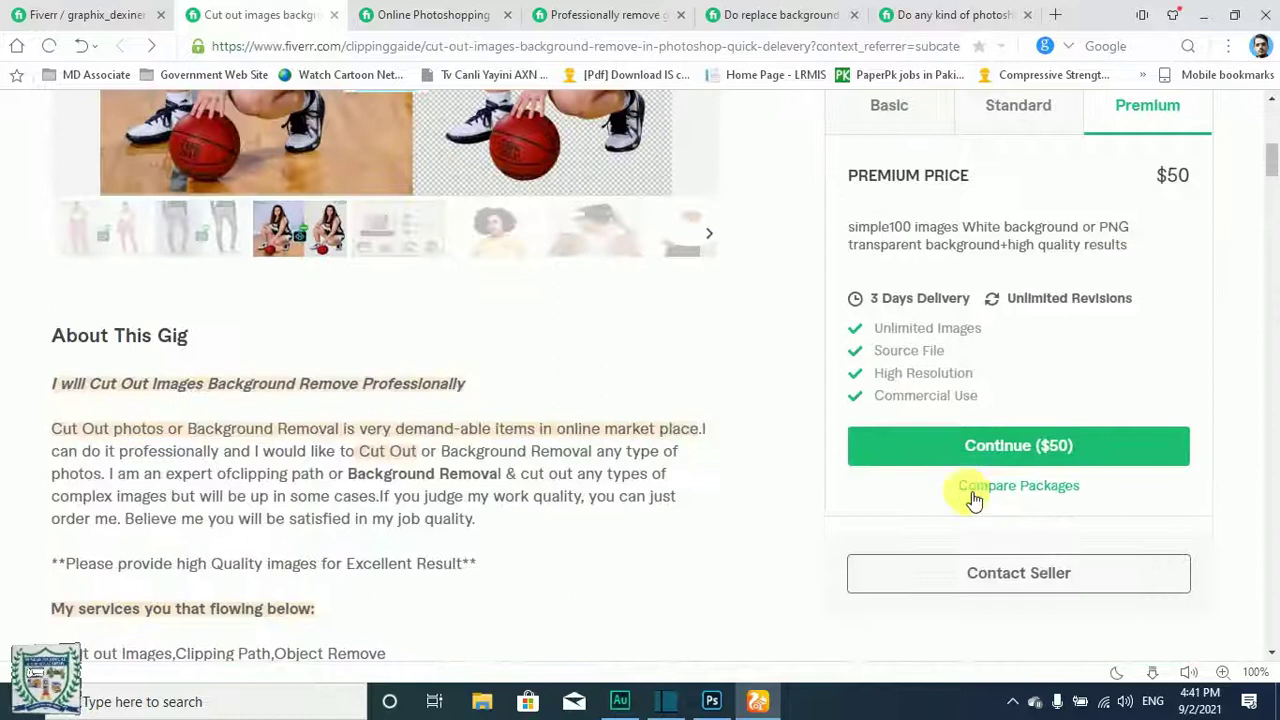
{"action": "left_click", "coordinate": [985, 445]}
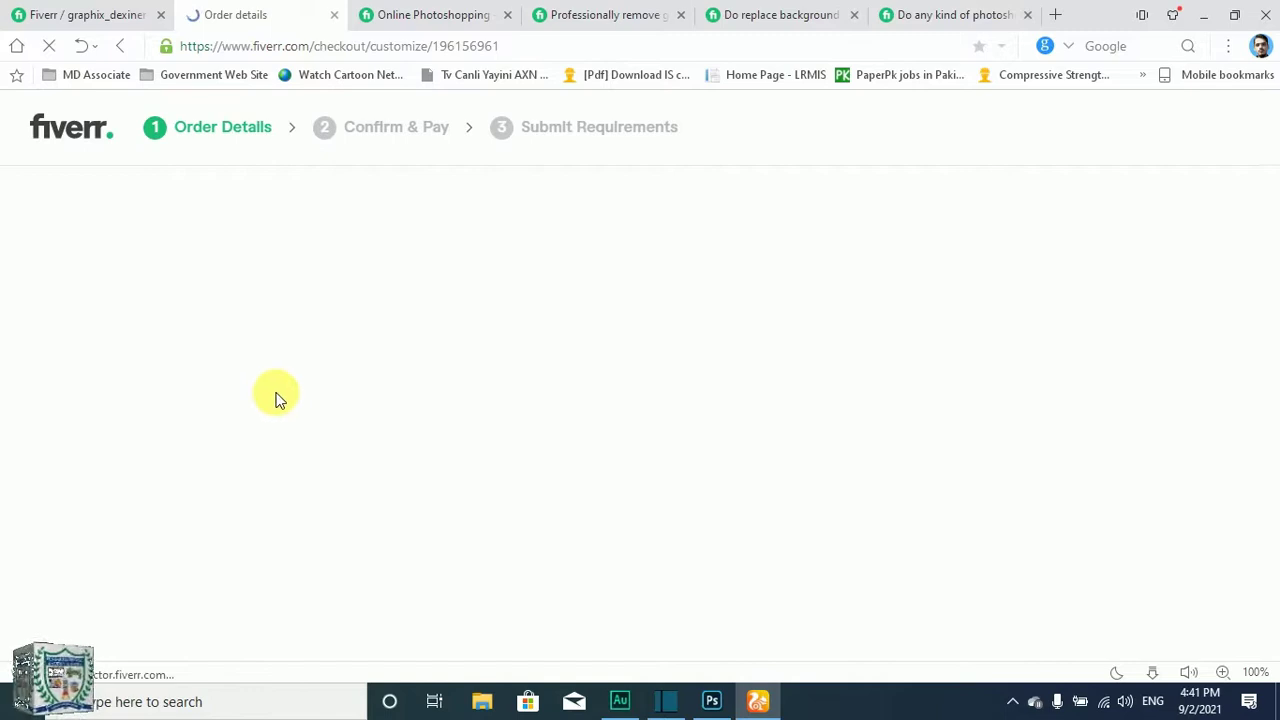
{"action": "scroll", "coordinate": [420, 435], "scroll_direction": "down", "scroll_amount": 1}
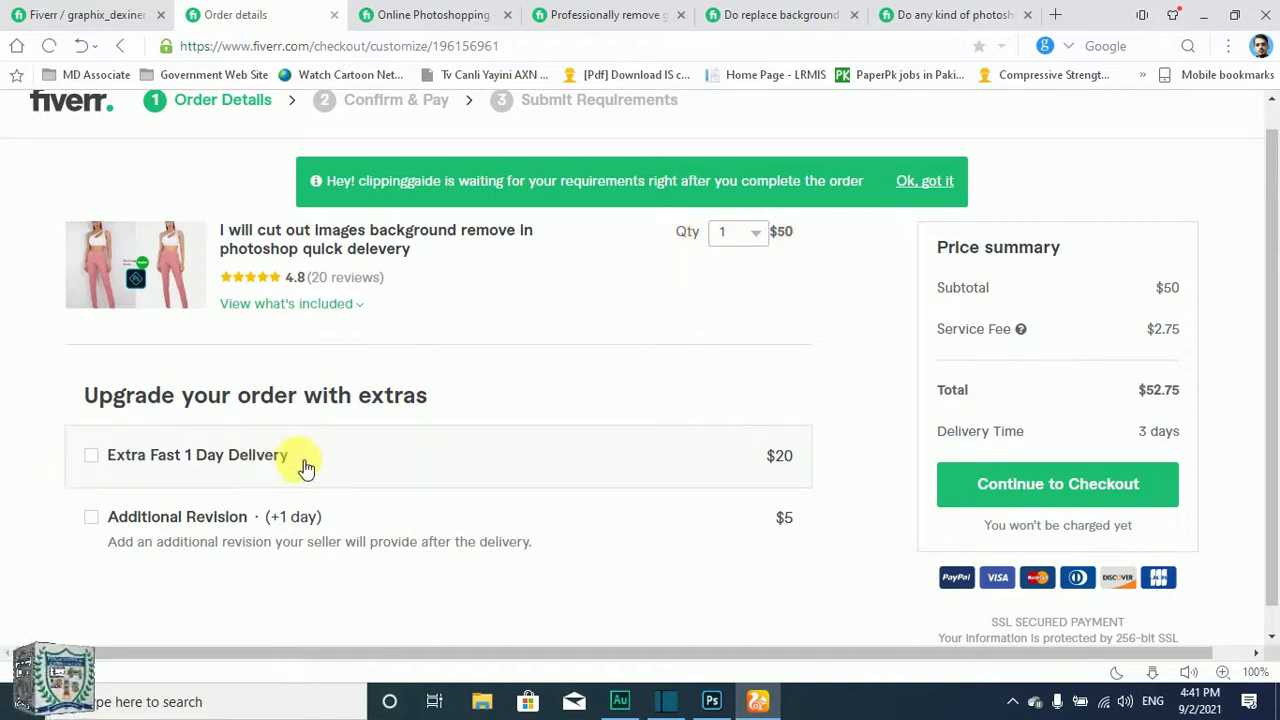
{"action": "left_click", "coordinate": [90, 465]}
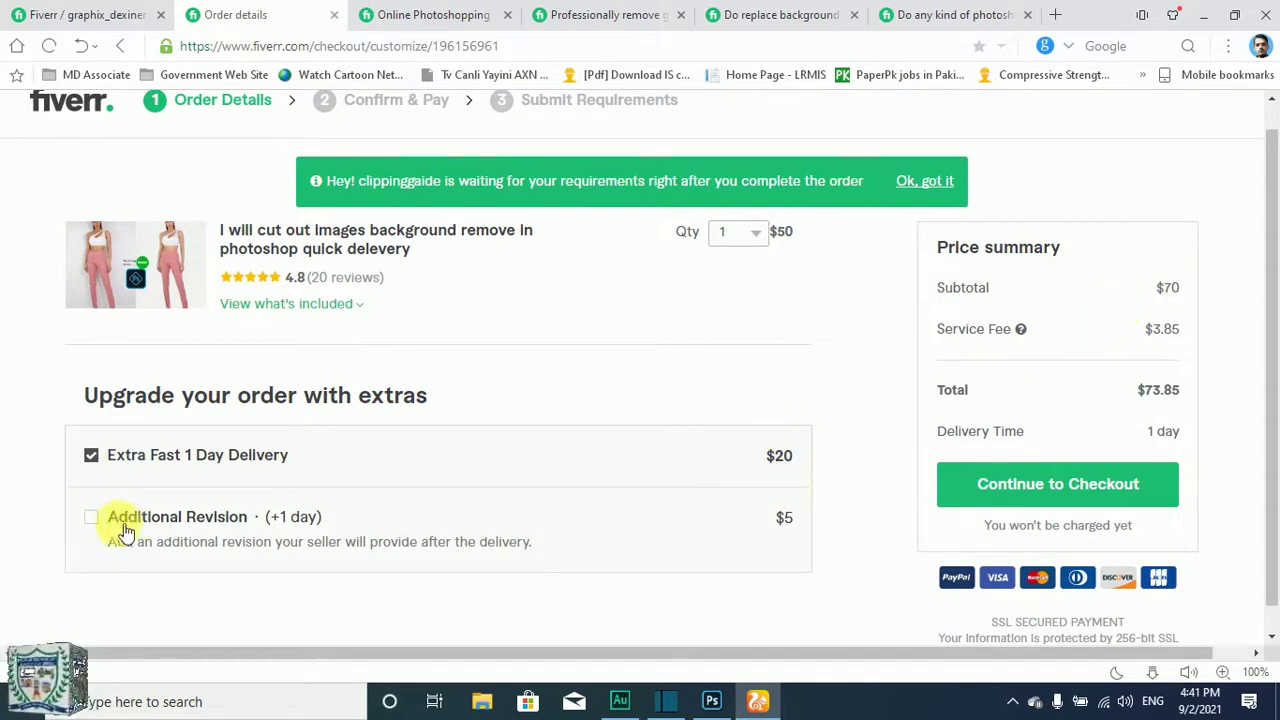
- Add the Additional Revision extra with quantity 7 to the order, review the price summary and return to the gig page
{"action": "left_click", "coordinate": [92, 520]}
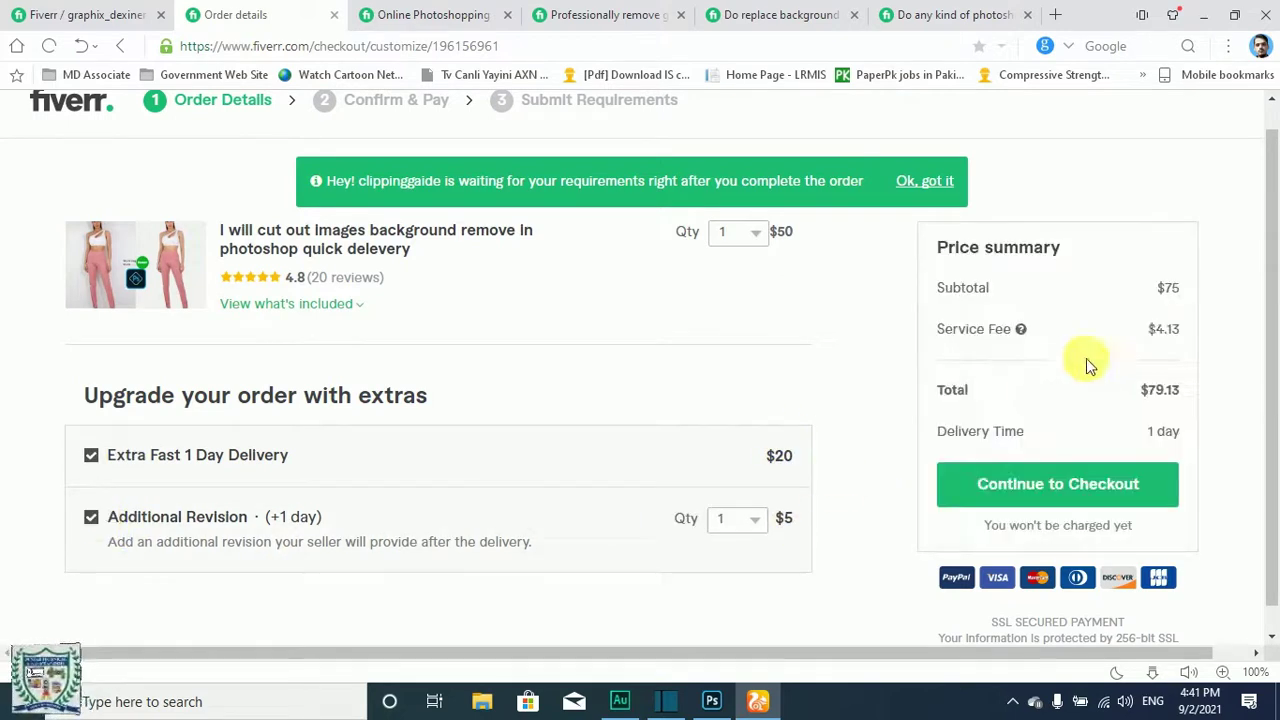
{"action": "left_click", "coordinate": [755, 522]}
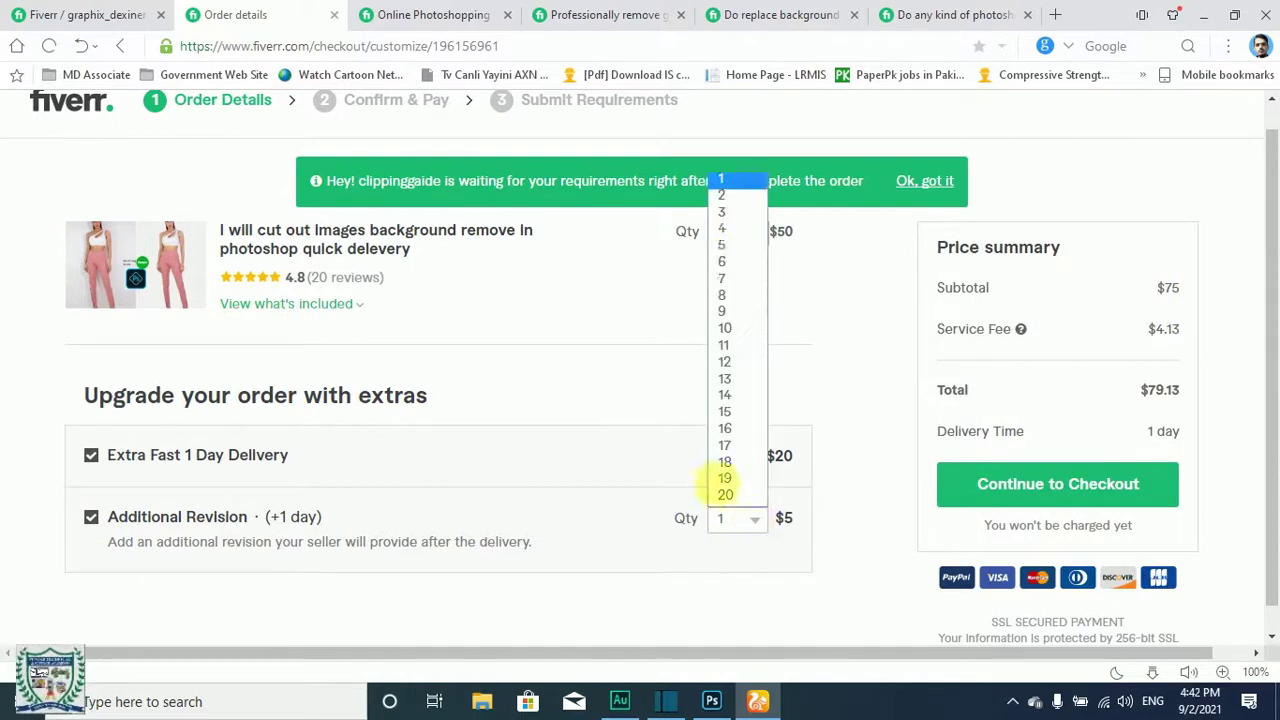
{"action": "left_click", "coordinate": [733, 282]}
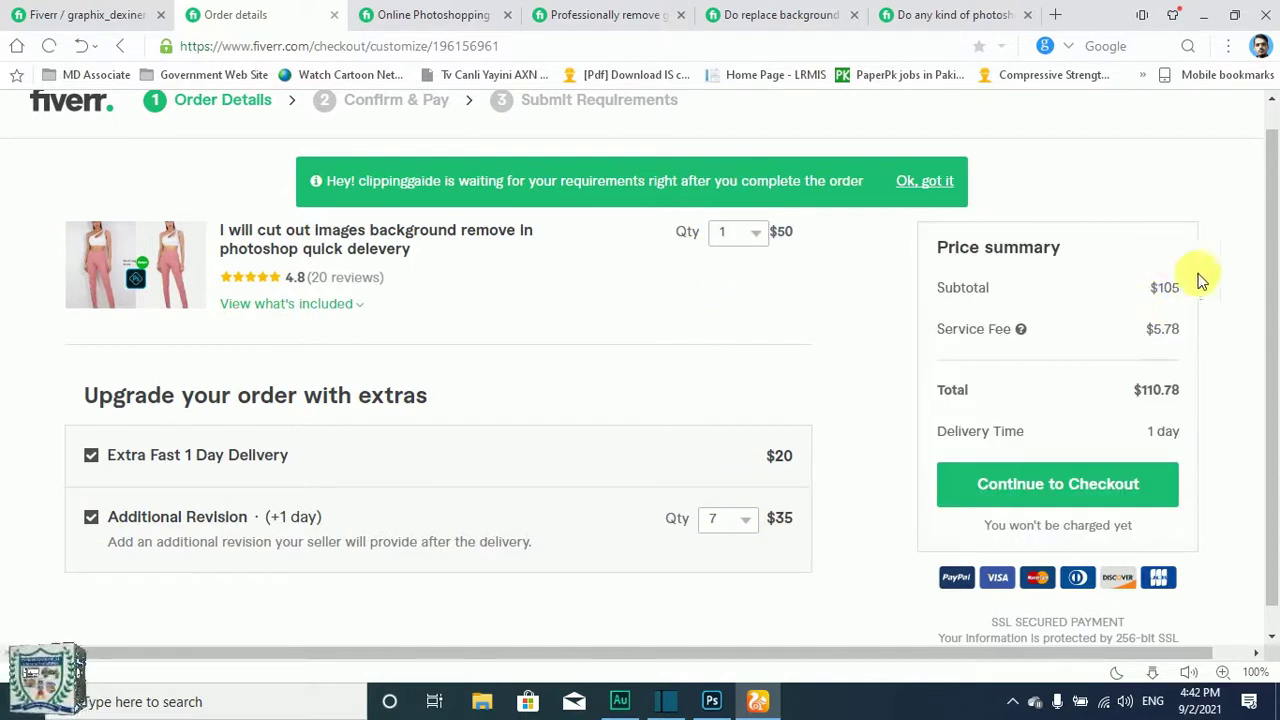
{"action": "scroll", "coordinate": [788, 313], "scroll_direction": "down", "scroll_amount": 1}
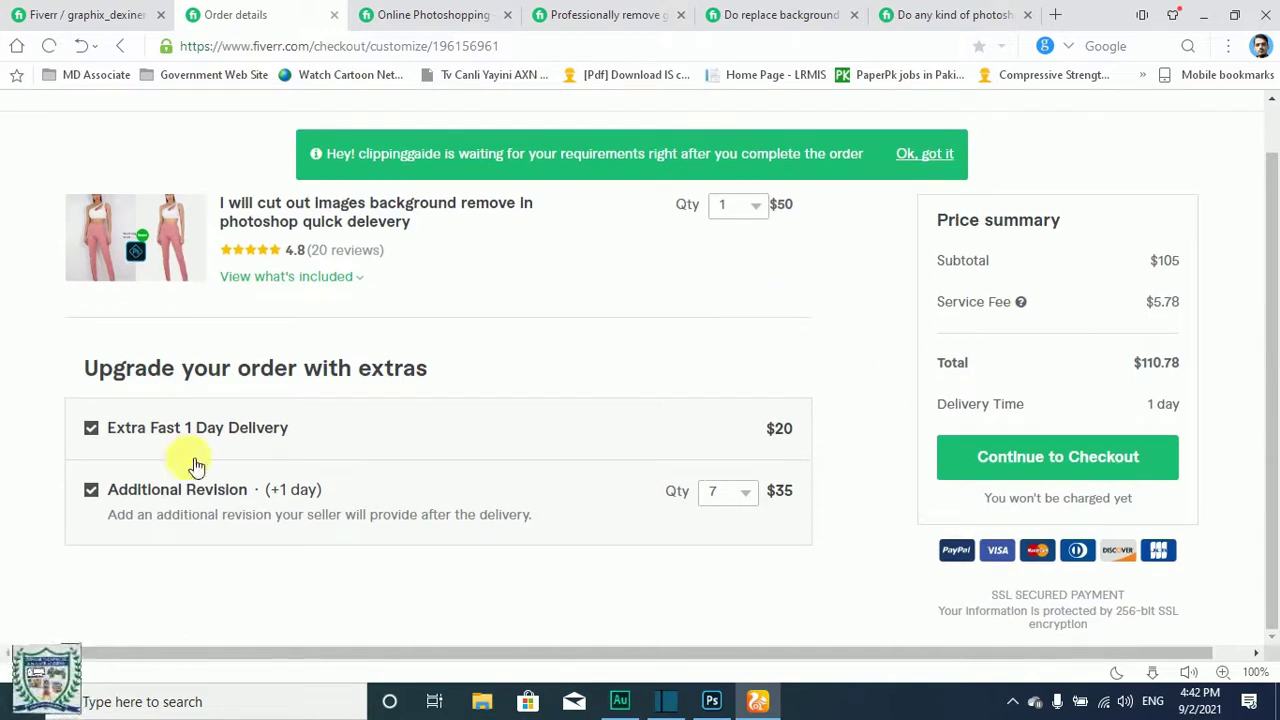
{"action": "scroll", "coordinate": [400, 343], "scroll_direction": "up", "scroll_amount": 1}
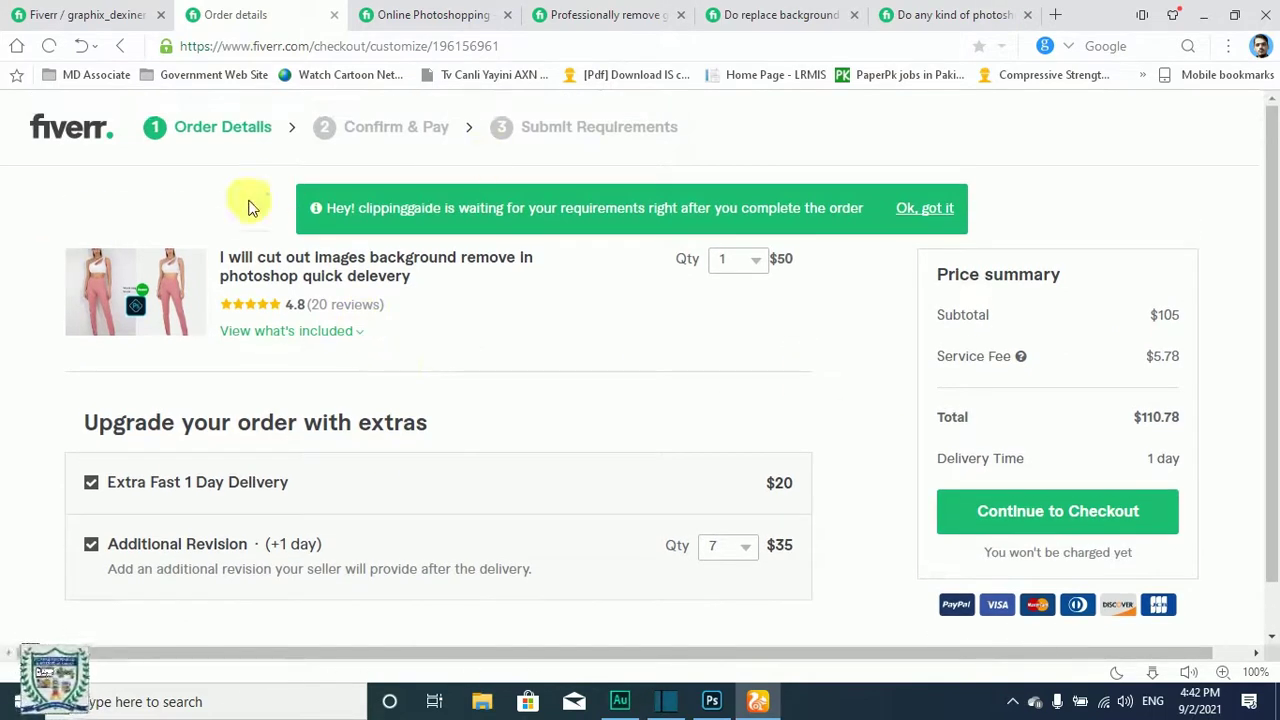
{"action": "scroll", "coordinate": [700, 340], "scroll_direction": "down", "scroll_amount": 1}
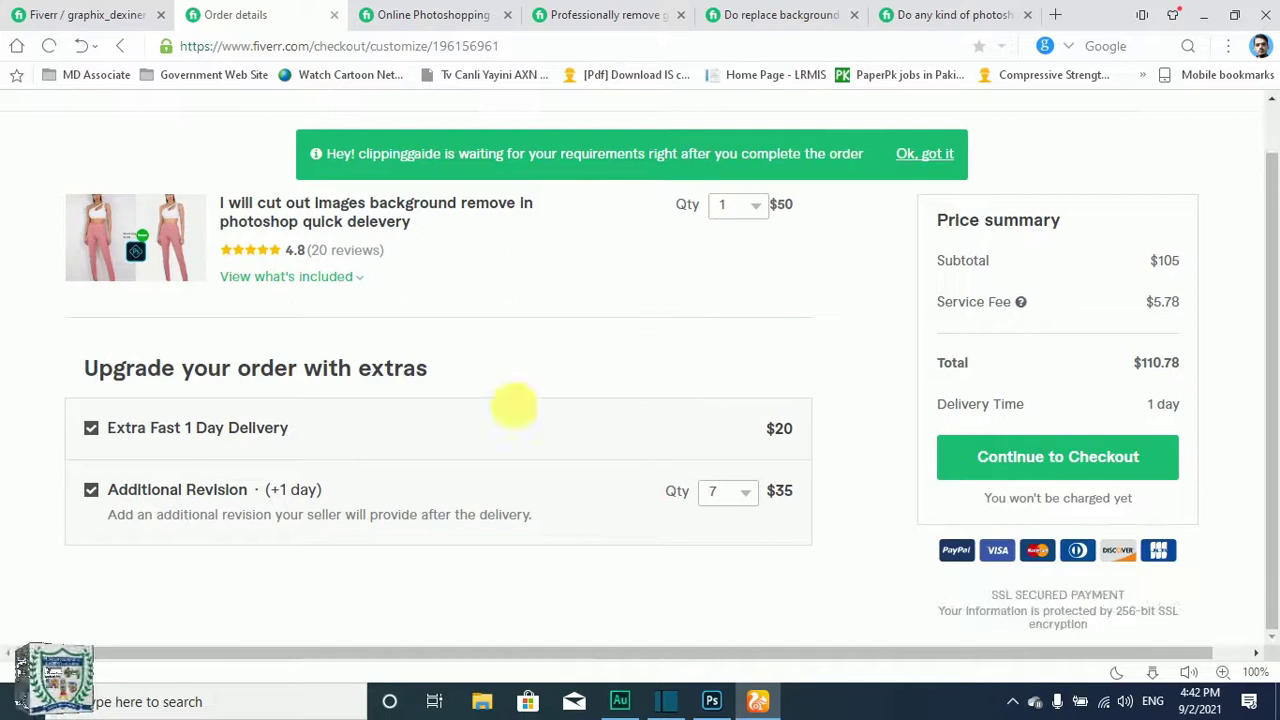
{"action": "scroll", "coordinate": [955, 460], "scroll_direction": "up", "scroll_amount": 1}
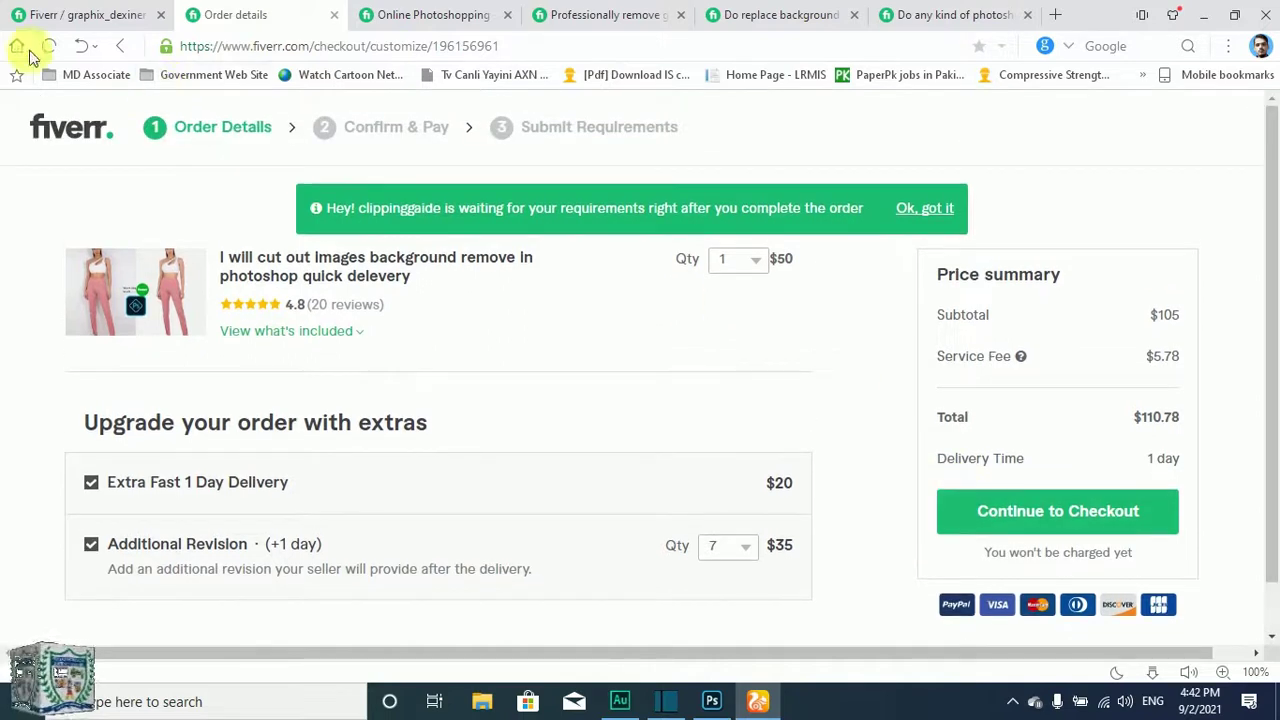
{"action": "left_click", "coordinate": [120, 46]}
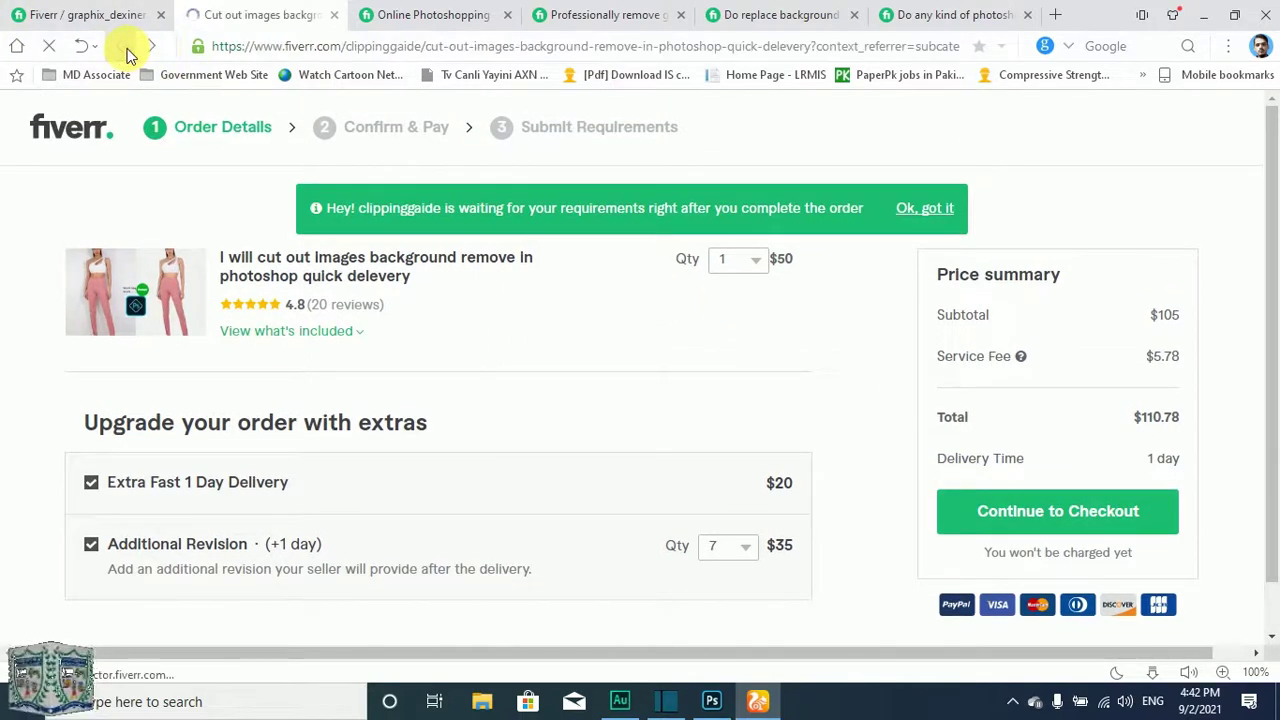
- Look through the "cut out images" gig's description, seller profile, package comparison and buyer reviews
{"action": "scroll", "coordinate": [263, 423], "scroll_direction": "down", "scroll_amount": 6}
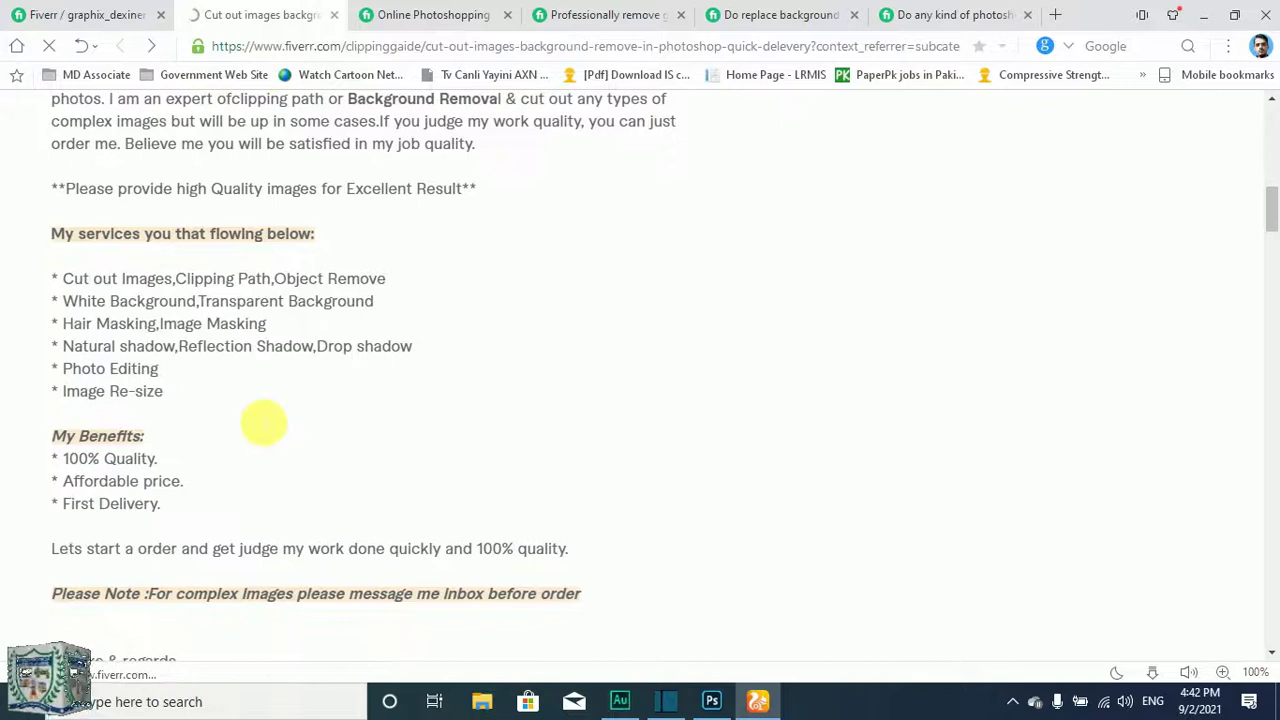
{"action": "scroll", "coordinate": [222, 420], "scroll_direction": "down", "scroll_amount": 6}
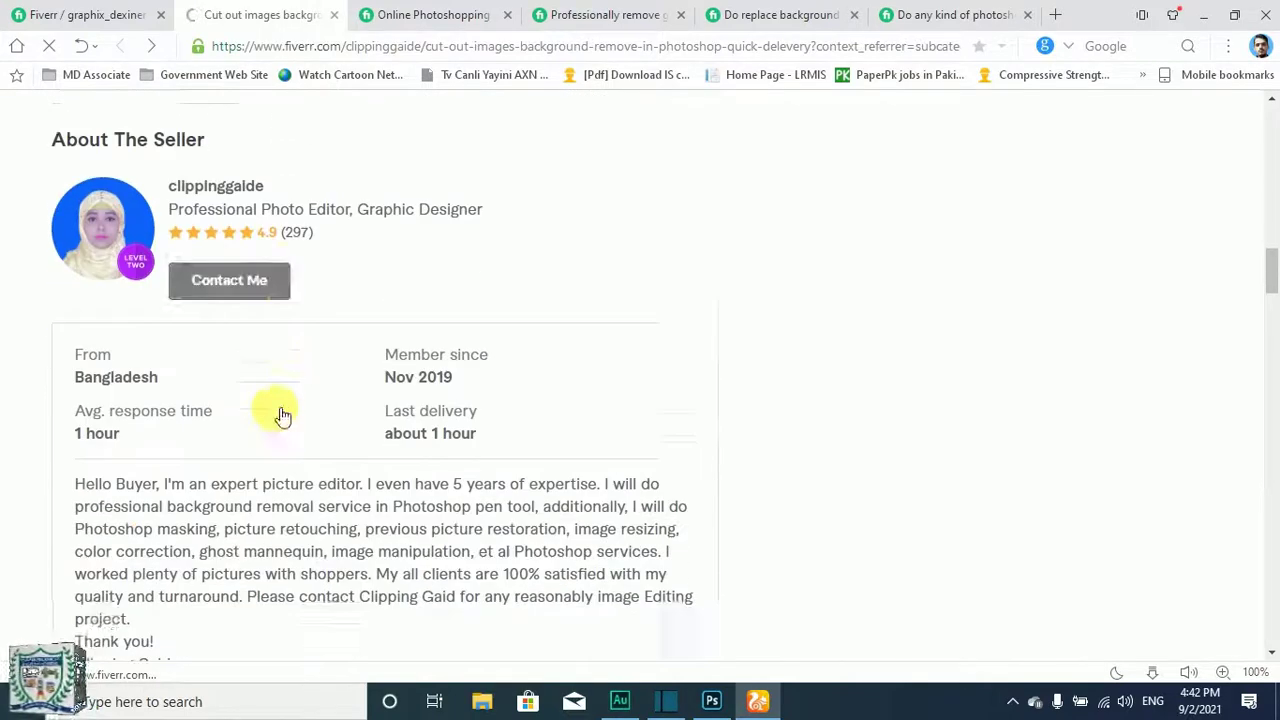
{"action": "scroll", "coordinate": [319, 412], "scroll_direction": "down", "scroll_amount": 6}
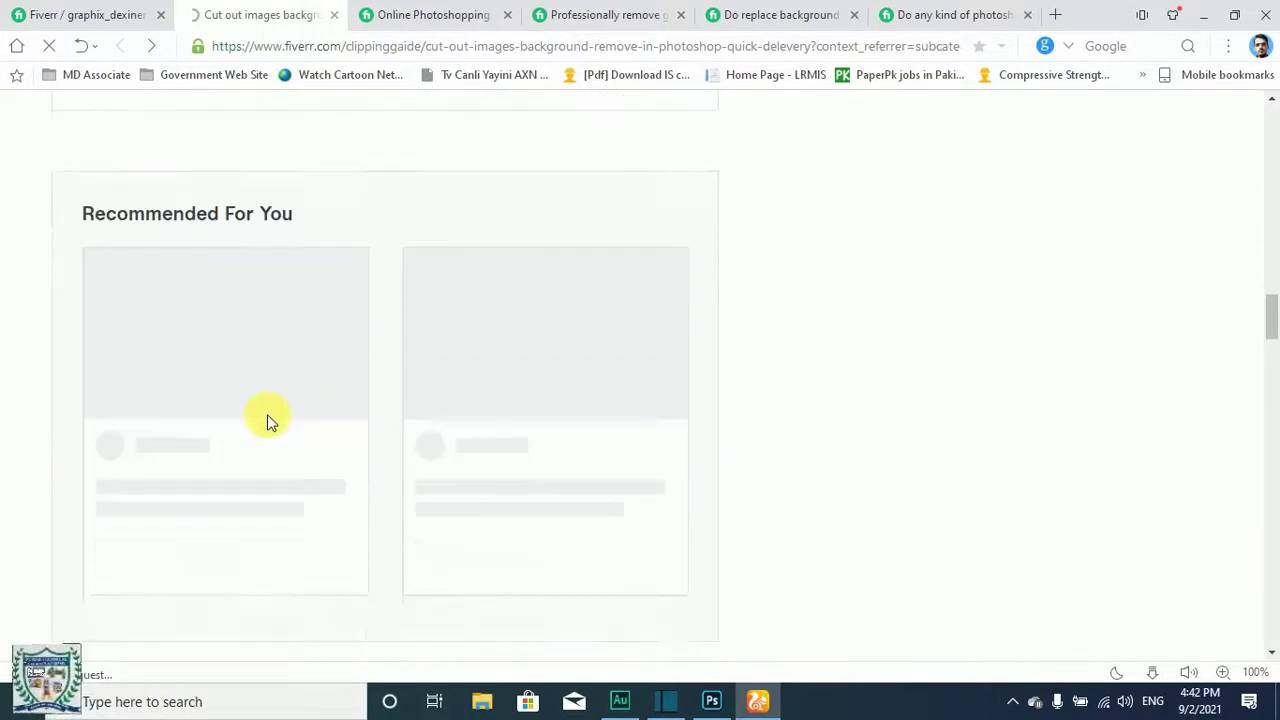
{"action": "scroll", "coordinate": [267, 414], "scroll_direction": "down", "scroll_amount": 4}
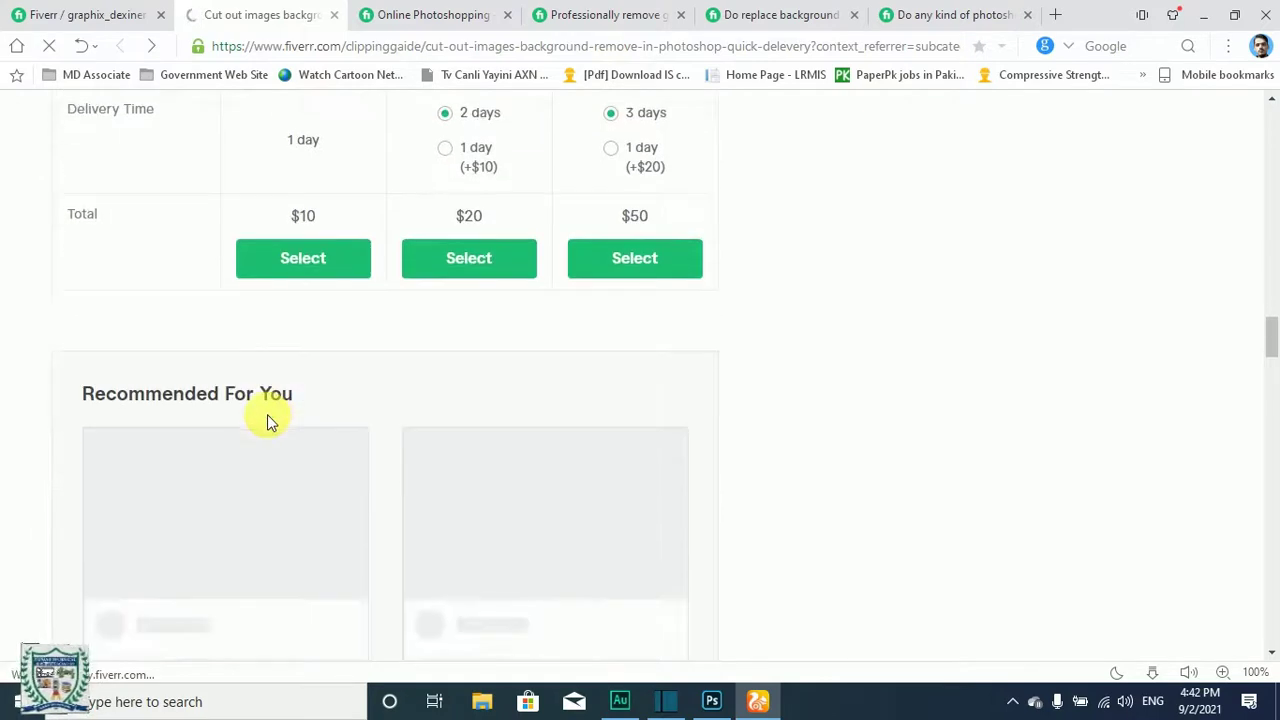
{"action": "scroll", "coordinate": [267, 414], "scroll_direction": "up", "scroll_amount": 10}
{"action": "scroll", "coordinate": [268, 410], "scroll_direction": "down", "scroll_amount": 5}
{"action": "scroll", "coordinate": [268, 410], "scroll_direction": "down", "scroll_amount": 10}
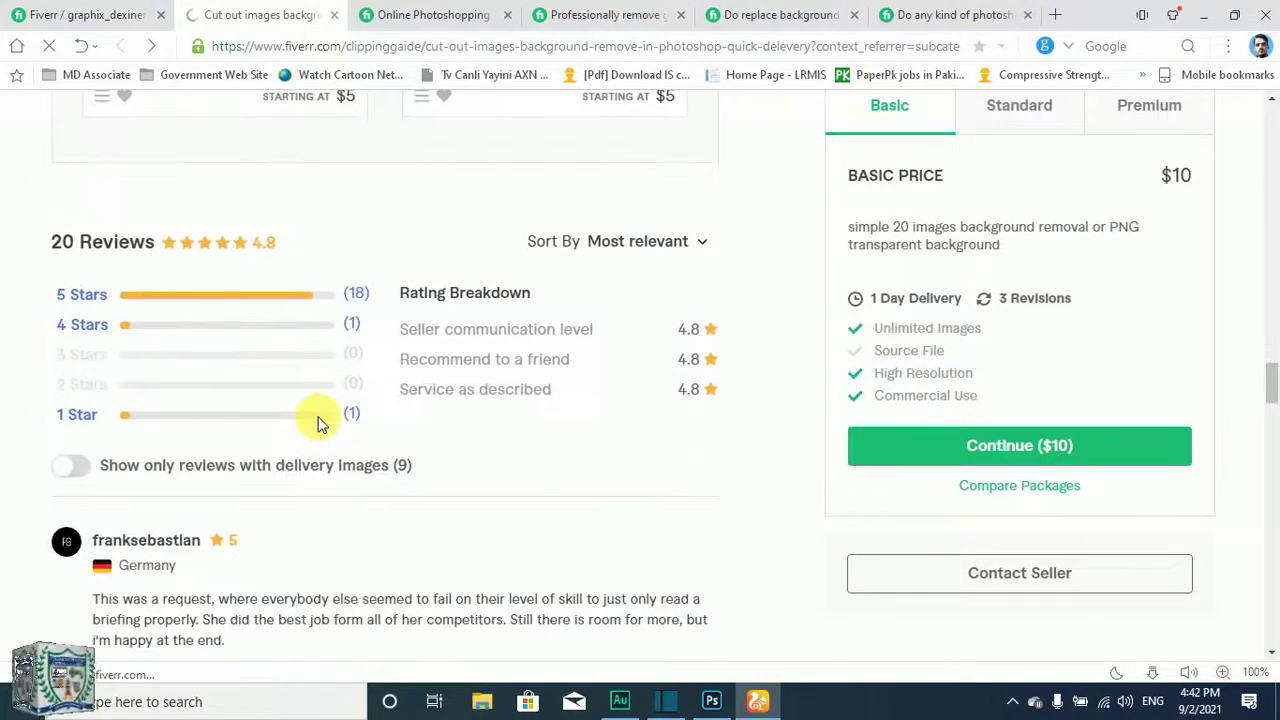
{"action": "scroll", "coordinate": [270, 418], "scroll_direction": "down", "scroll_amount": 1}
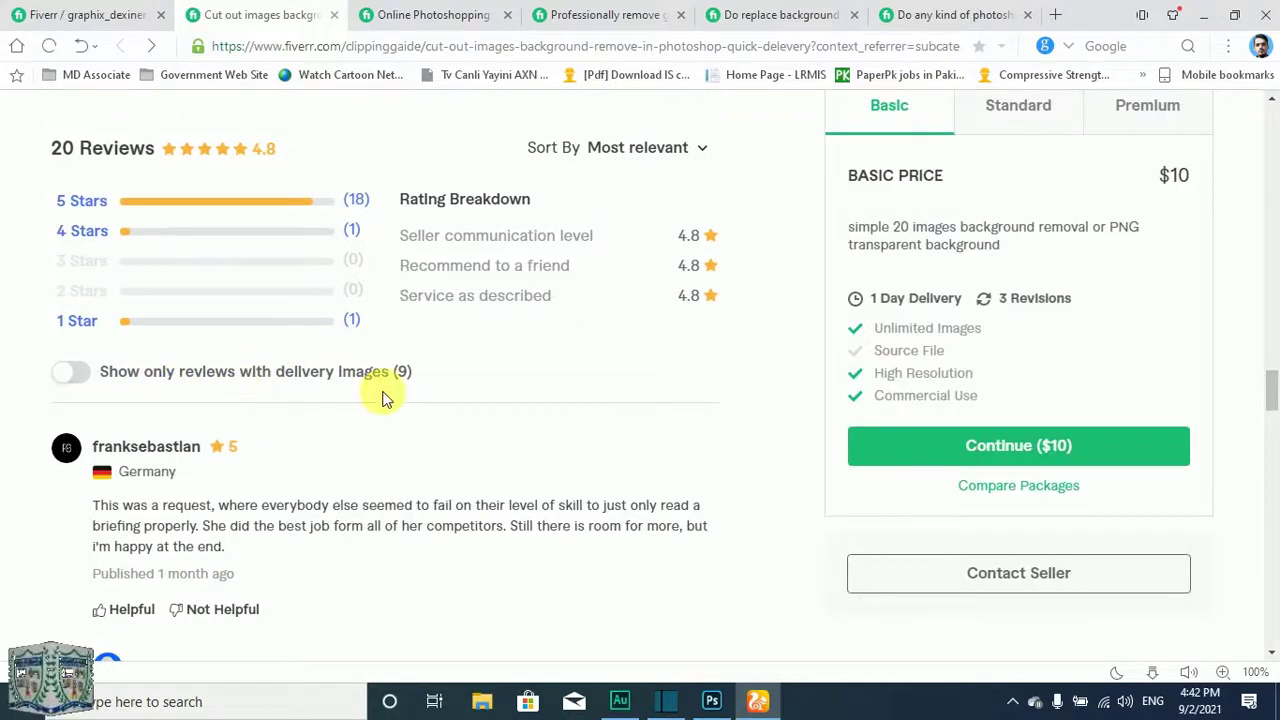
{"action": "scroll", "coordinate": [242, 384], "scroll_direction": "down", "scroll_amount": 3}
{"action": "scroll", "coordinate": [242, 384], "scroll_direction": "down", "scroll_amount": 9}
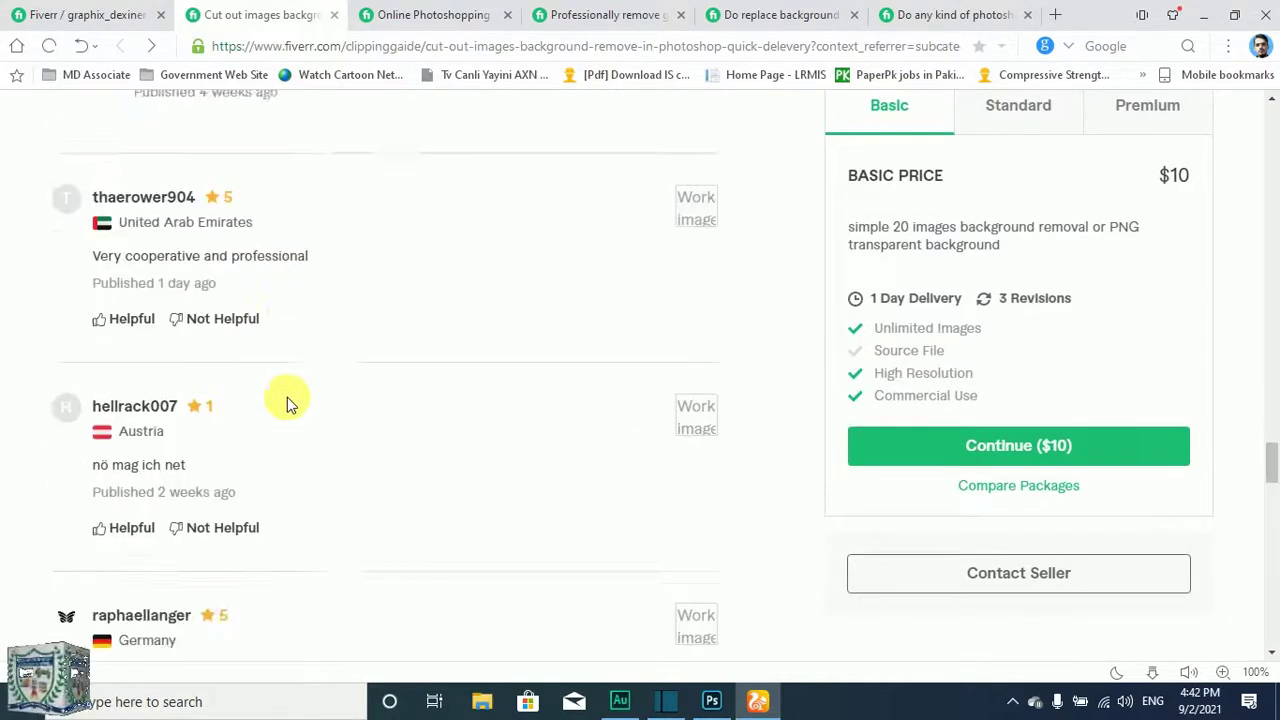
- Look over the gig's Related Tags, the seller's other services and the suggested gigs near the end of the page
{"action": "scroll", "coordinate": [300, 408], "scroll_direction": "down", "scroll_amount": 5}
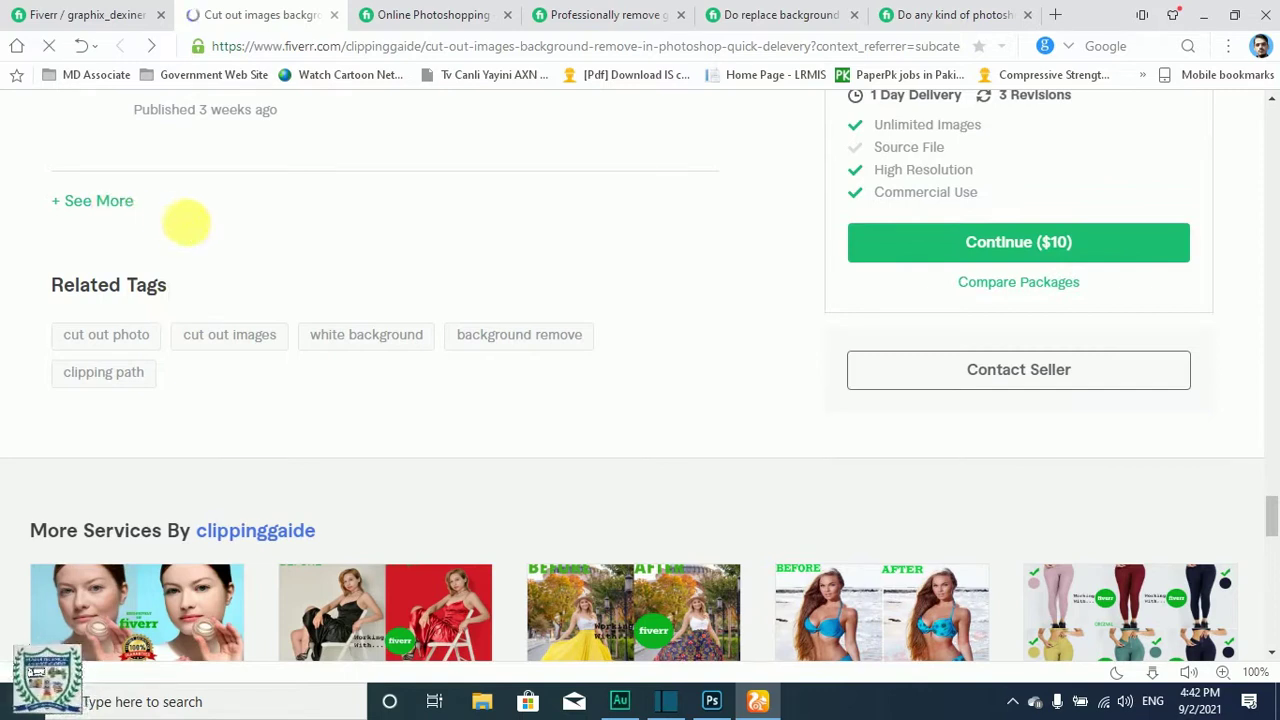
{"action": "scroll", "coordinate": [309, 360], "scroll_direction": "down", "scroll_amount": 12}
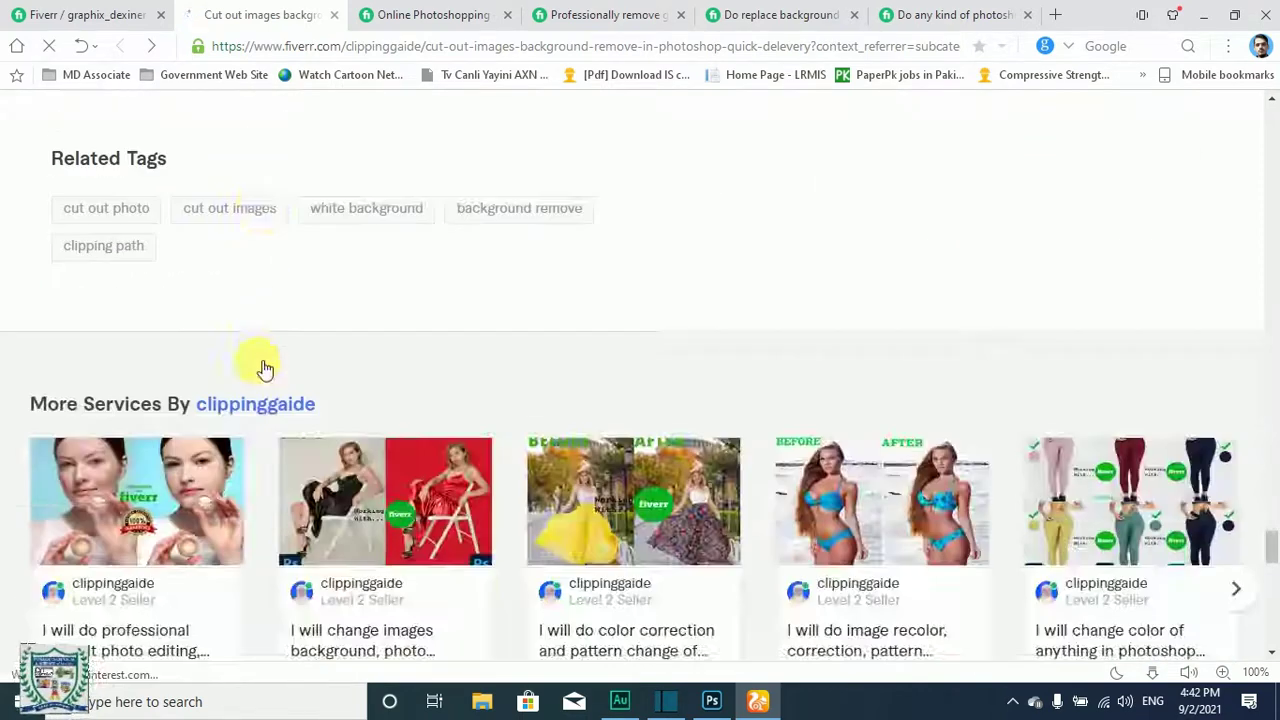
{"action": "scroll", "coordinate": [288, 393], "scroll_direction": "down", "scroll_amount": 9}
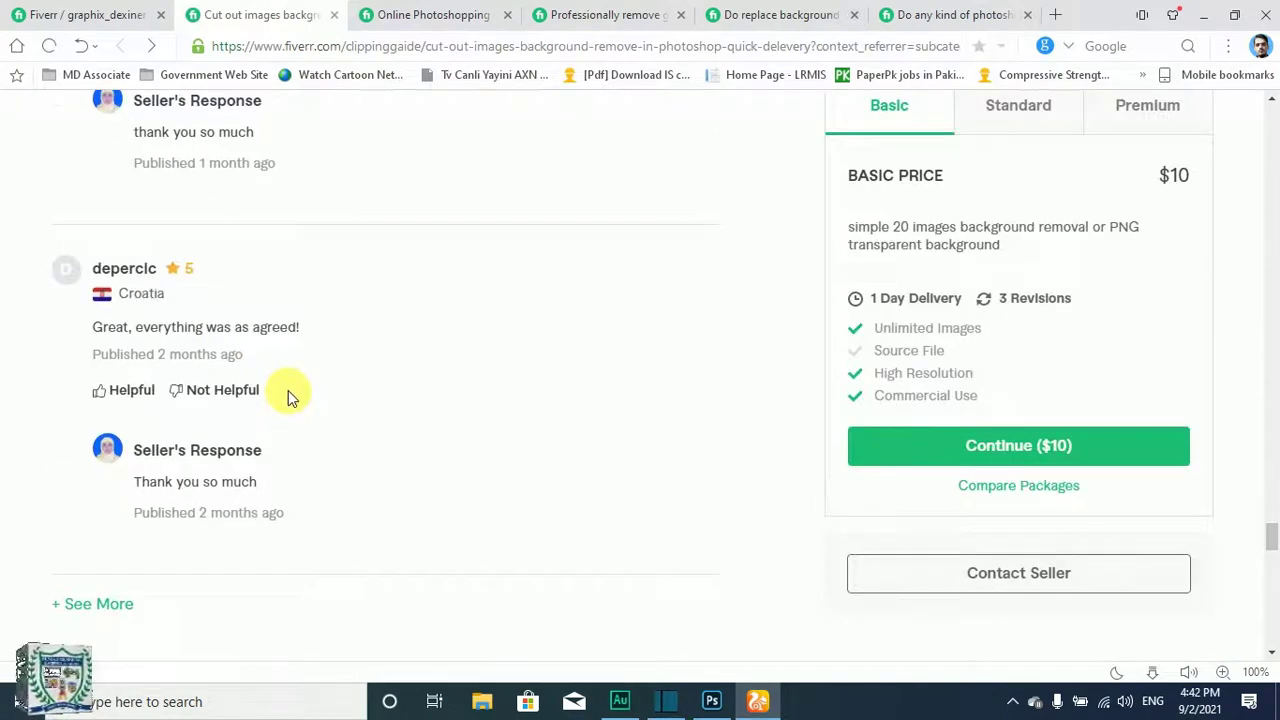
{"action": "scroll", "coordinate": [288, 393], "scroll_direction": "down", "scroll_amount": 5}
{"action": "scroll", "coordinate": [286, 391], "scroll_direction": "down", "scroll_amount": 2}
{"action": "scroll", "coordinate": [285, 258], "scroll_direction": "up", "scroll_amount": 2}
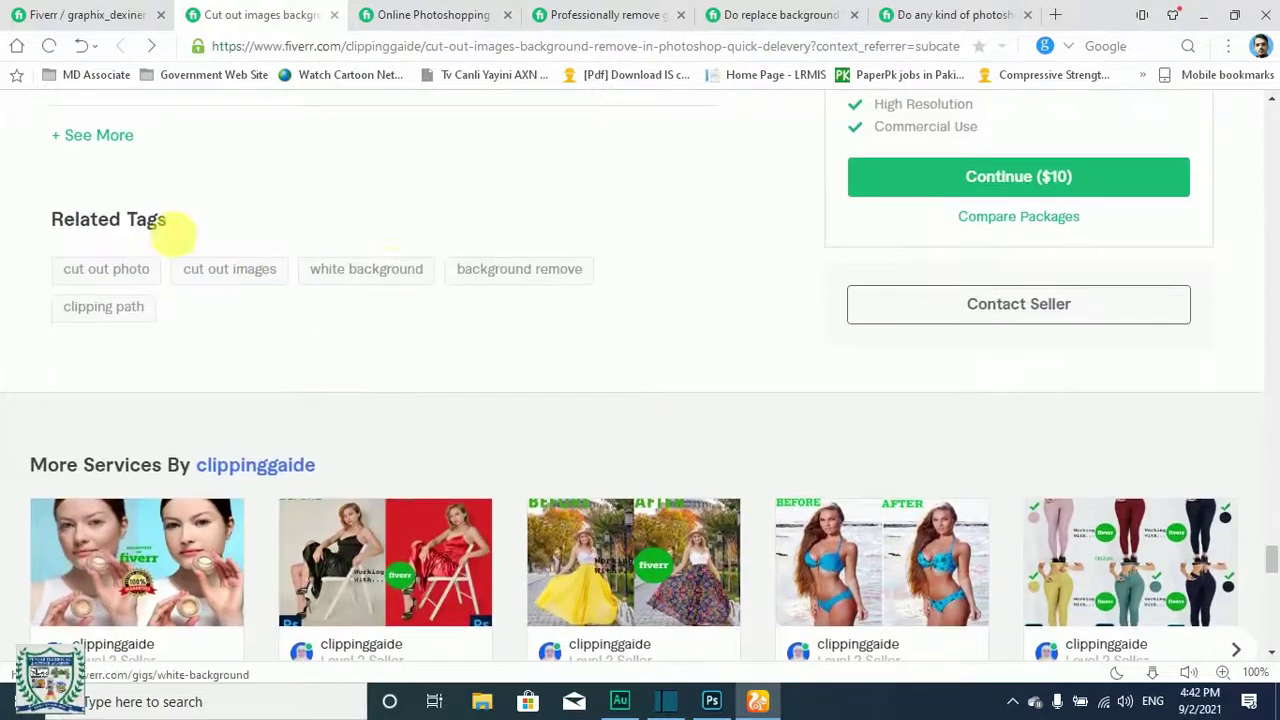
{"action": "scroll", "coordinate": [443, 309], "scroll_direction": "down", "scroll_amount": 9}
{"action": "scroll", "coordinate": [378, 412], "scroll_direction": "down", "scroll_amount": 5}
{"action": "scroll", "coordinate": [374, 410], "scroll_direction": "up", "scroll_amount": 6}
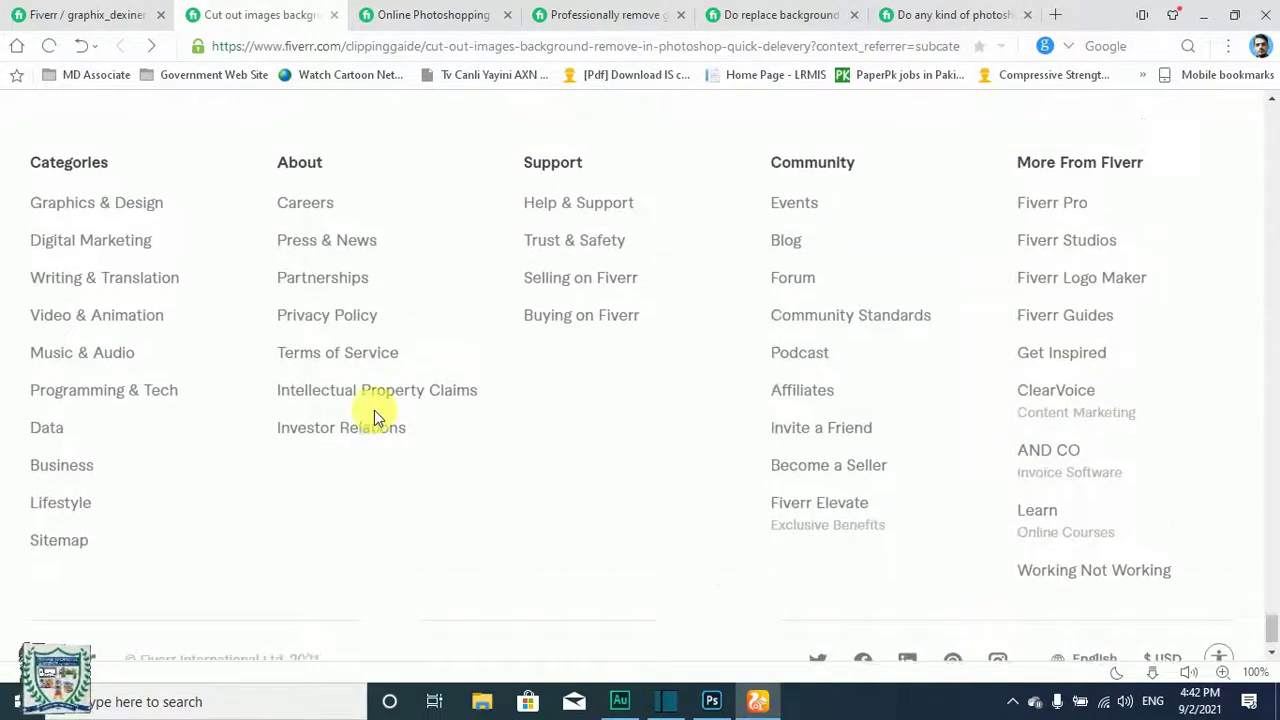
{"action": "scroll", "coordinate": [374, 411], "scroll_direction": "up", "scroll_amount": 10}
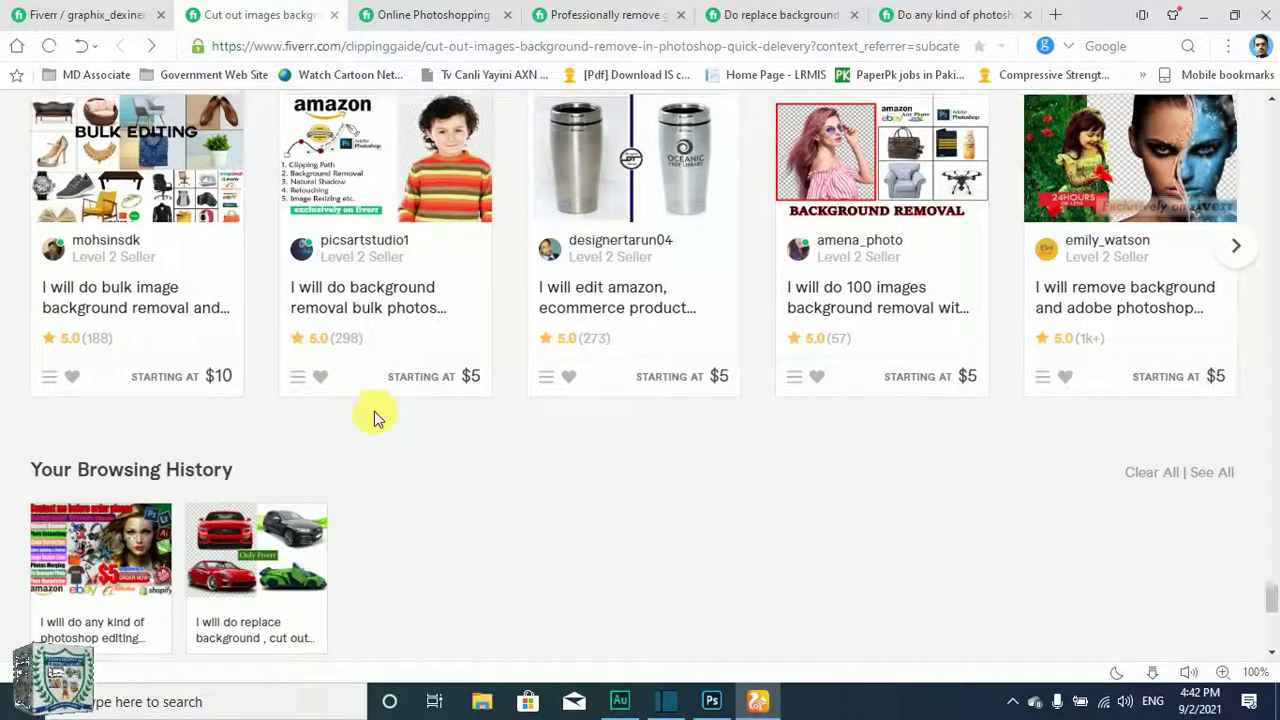
- Try to save the own gig's Requirements section without entering a question and check the section's status
{"action": "left_click", "coordinate": [463, 15]}
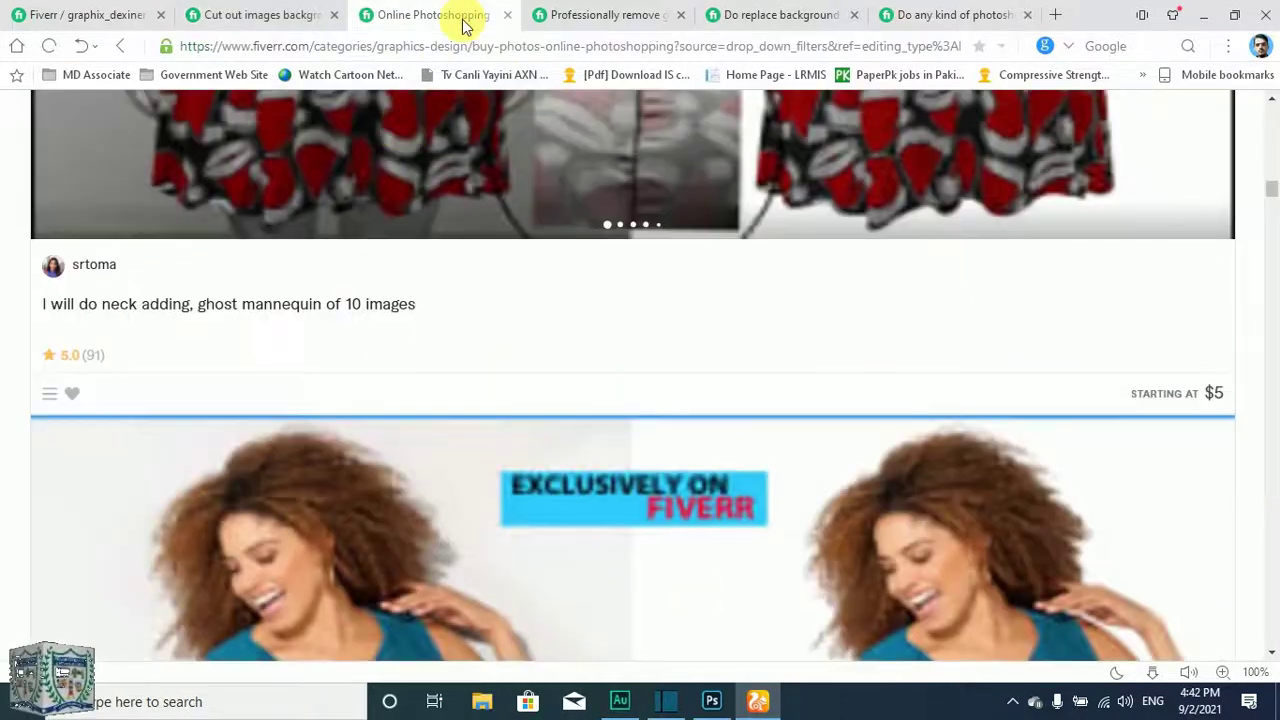
{"action": "left_click", "coordinate": [10, 12]}
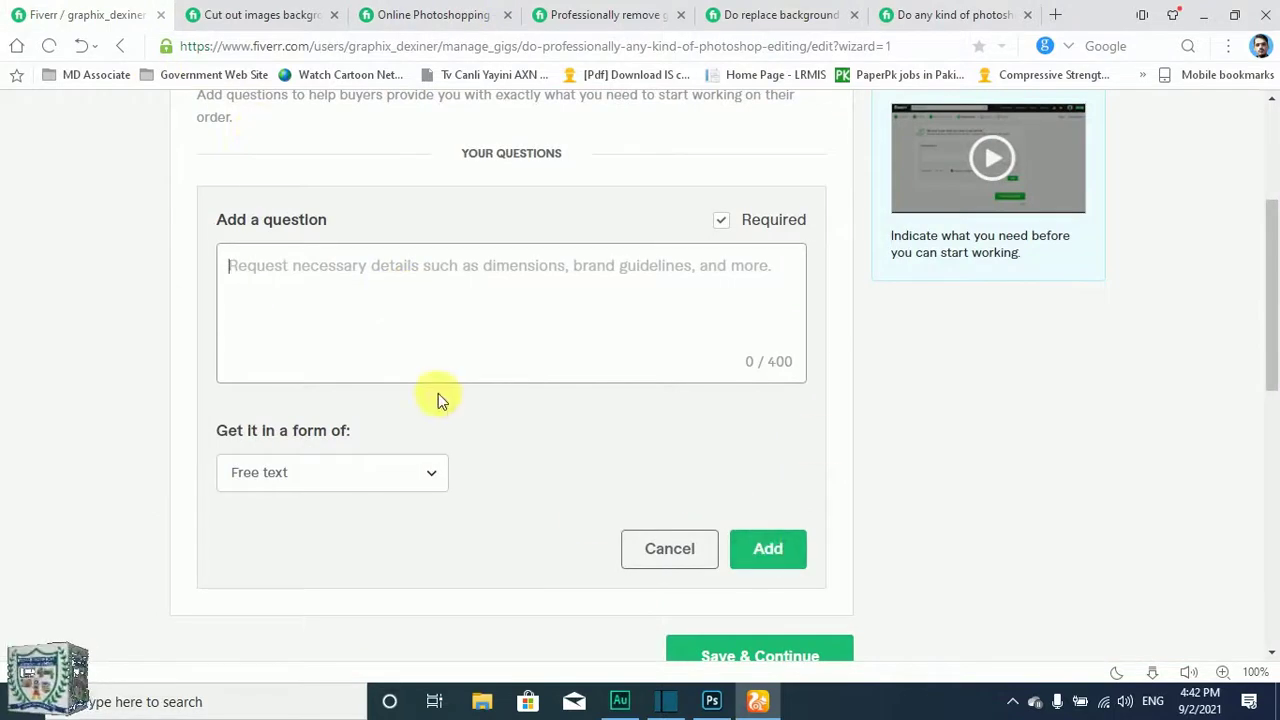
{"action": "left_click", "coordinate": [748, 650]}
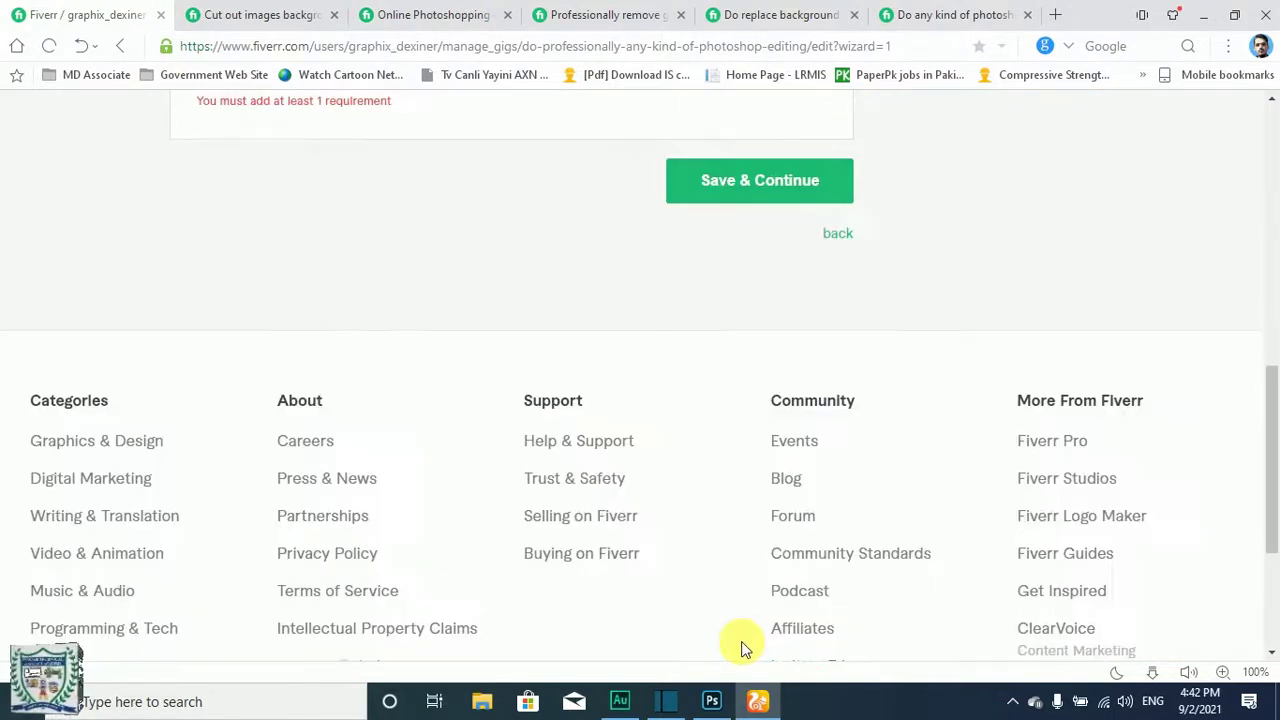
{"action": "scroll", "coordinate": [338, 202], "scroll_direction": "up", "scroll_amount": 2}
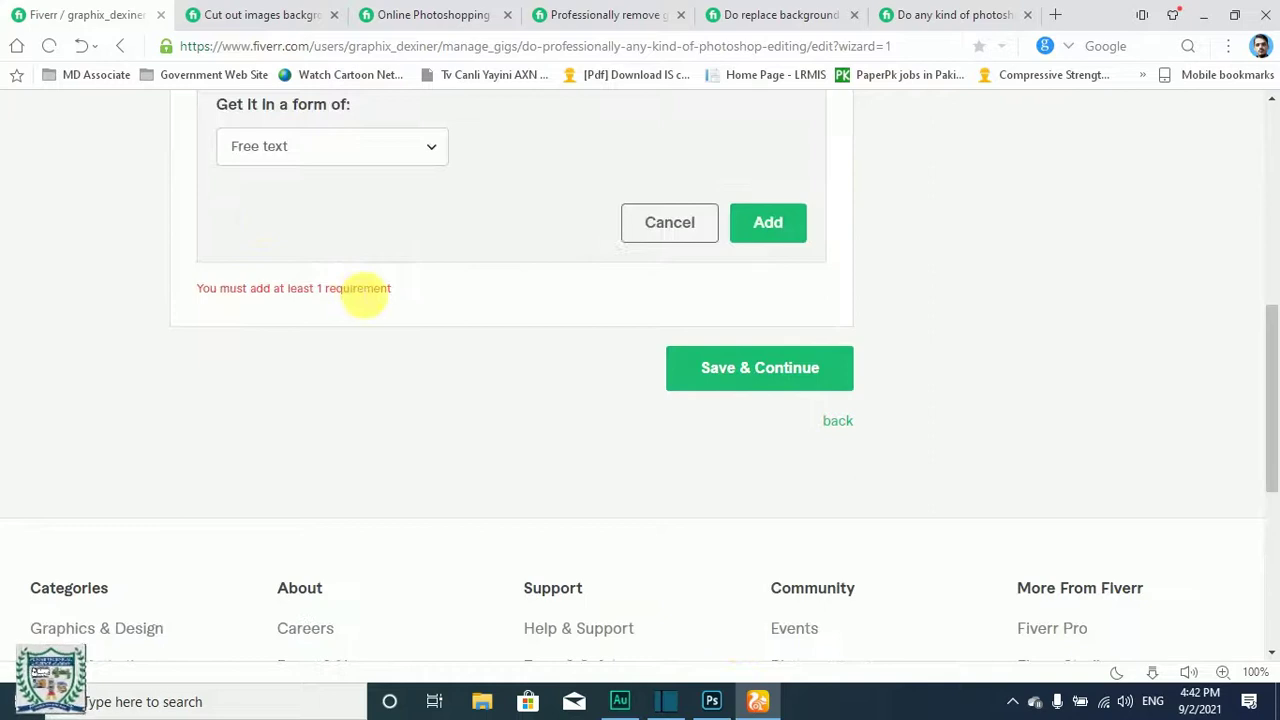
{"action": "scroll", "coordinate": [400, 277], "scroll_direction": "up", "scroll_amount": 2}
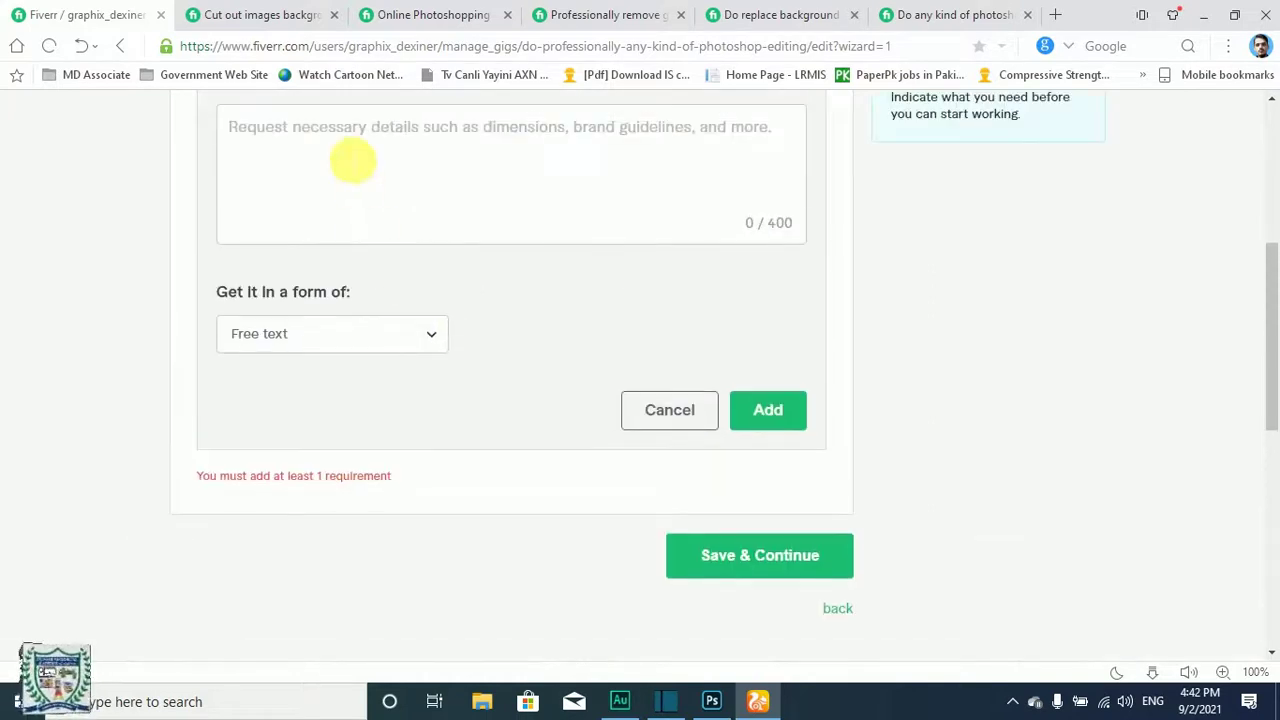
{"action": "scroll", "coordinate": [320, 190], "scroll_direction": "up", "scroll_amount": 3}
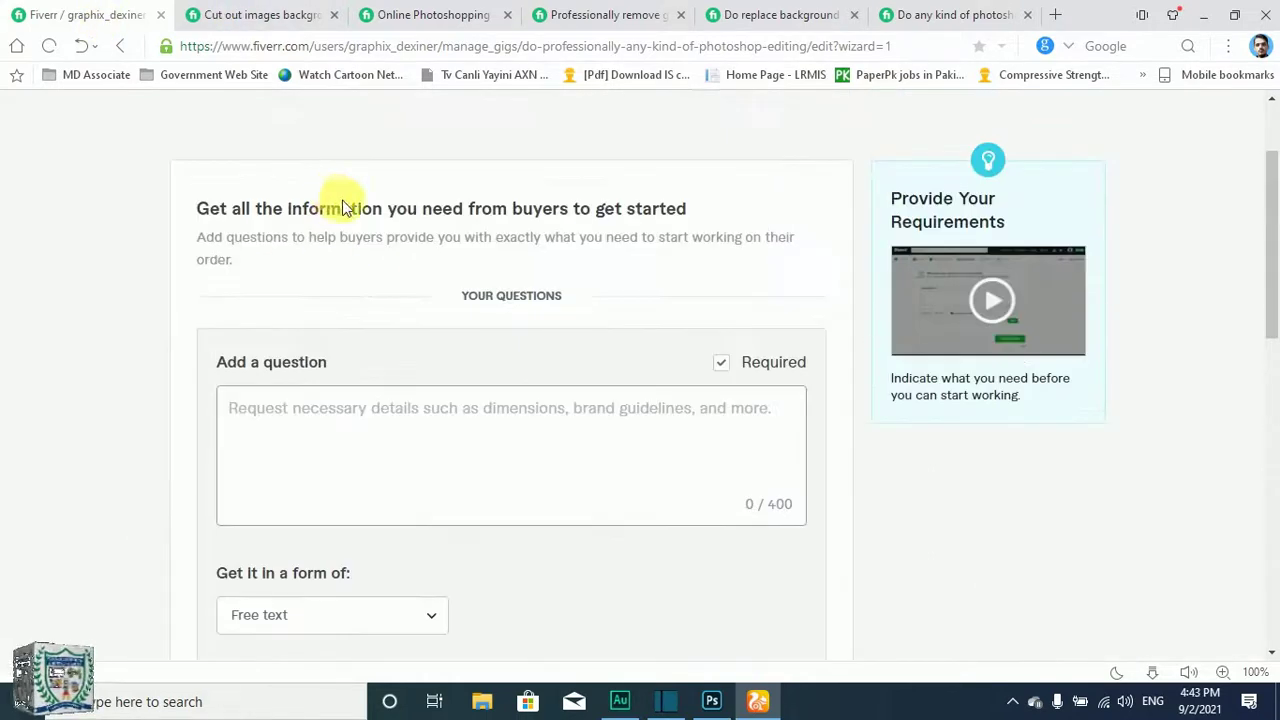
{"action": "scroll", "coordinate": [360, 250], "scroll_direction": "up", "scroll_amount": 2}
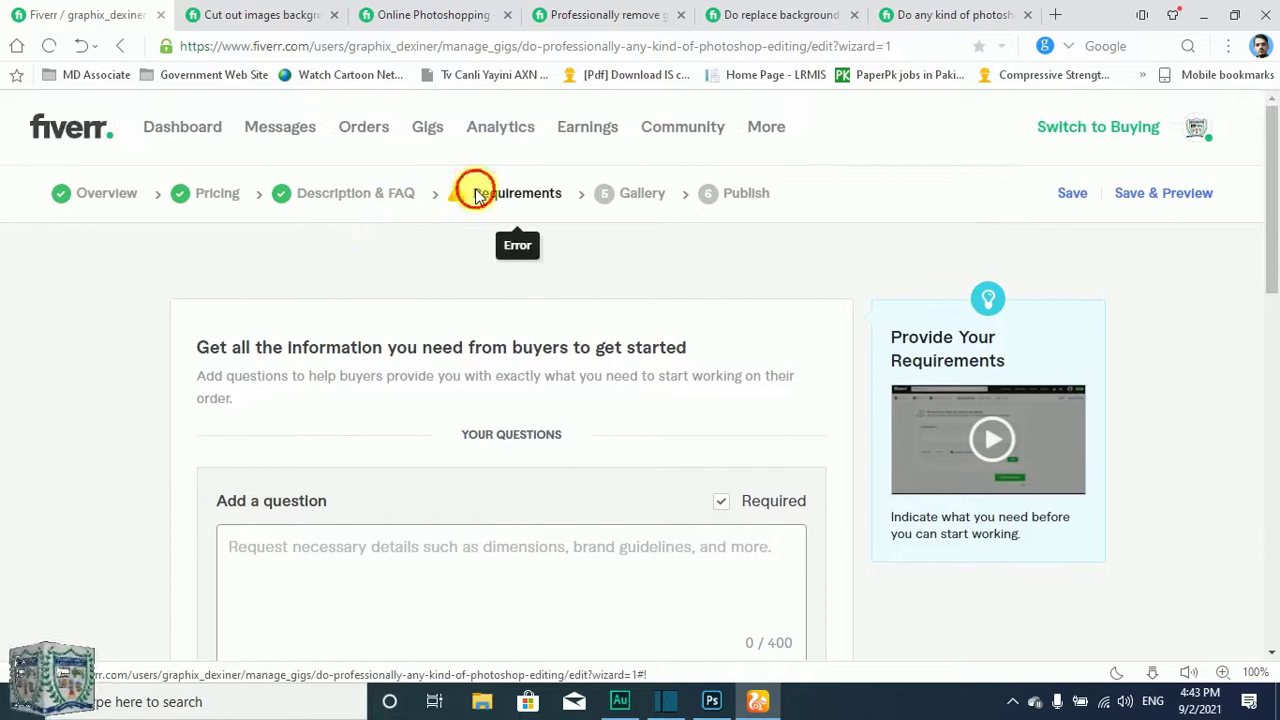
- Find the note "For complex images please message me inbox before order" in the "cut out images" gig, highlight it and return to the own gig's Requirements
{"action": "left_click", "coordinate": [250, 16]}
{"action": "scroll", "coordinate": [206, 286], "scroll_direction": "up", "scroll_amount": 4}
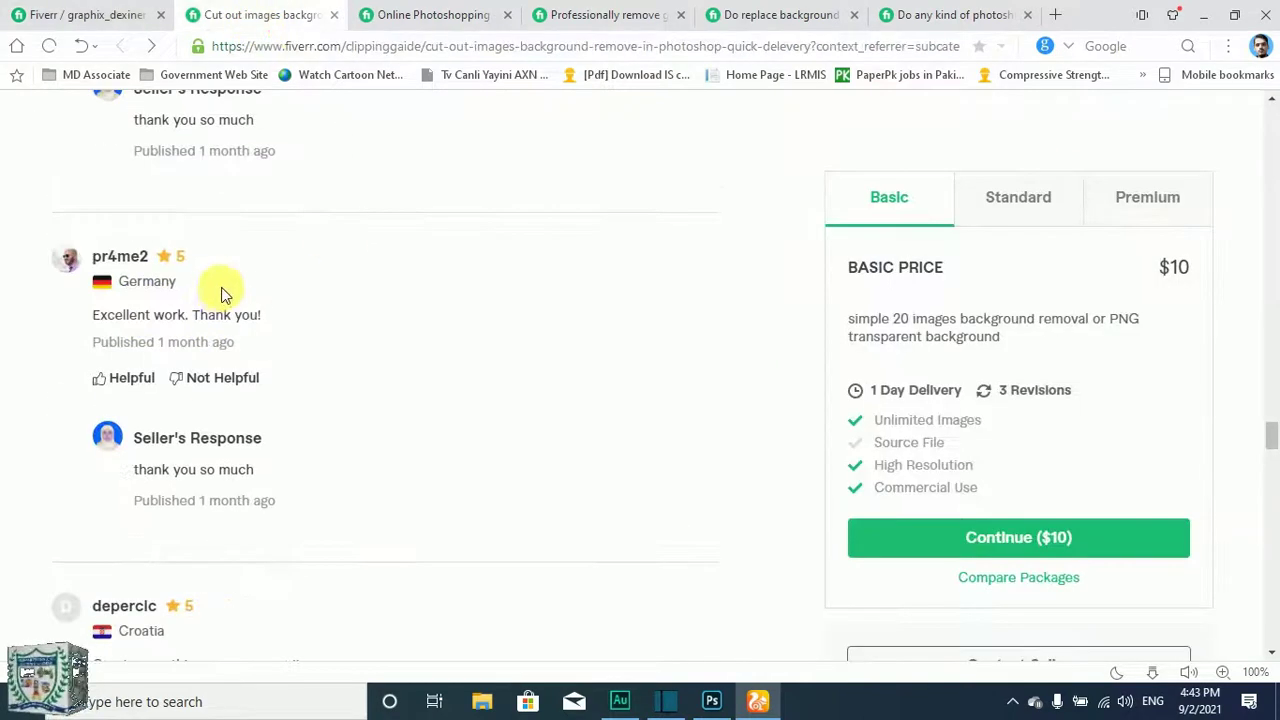
{"action": "scroll", "coordinate": [222, 292], "scroll_direction": "down", "scroll_amount": 3}
{"action": "scroll", "coordinate": [251, 310], "scroll_direction": "up", "scroll_amount": 1}
{"action": "scroll", "coordinate": [254, 306], "scroll_direction": "down", "scroll_amount": 5}
{"action": "scroll", "coordinate": [256, 302], "scroll_direction": "up", "scroll_amount": 12}
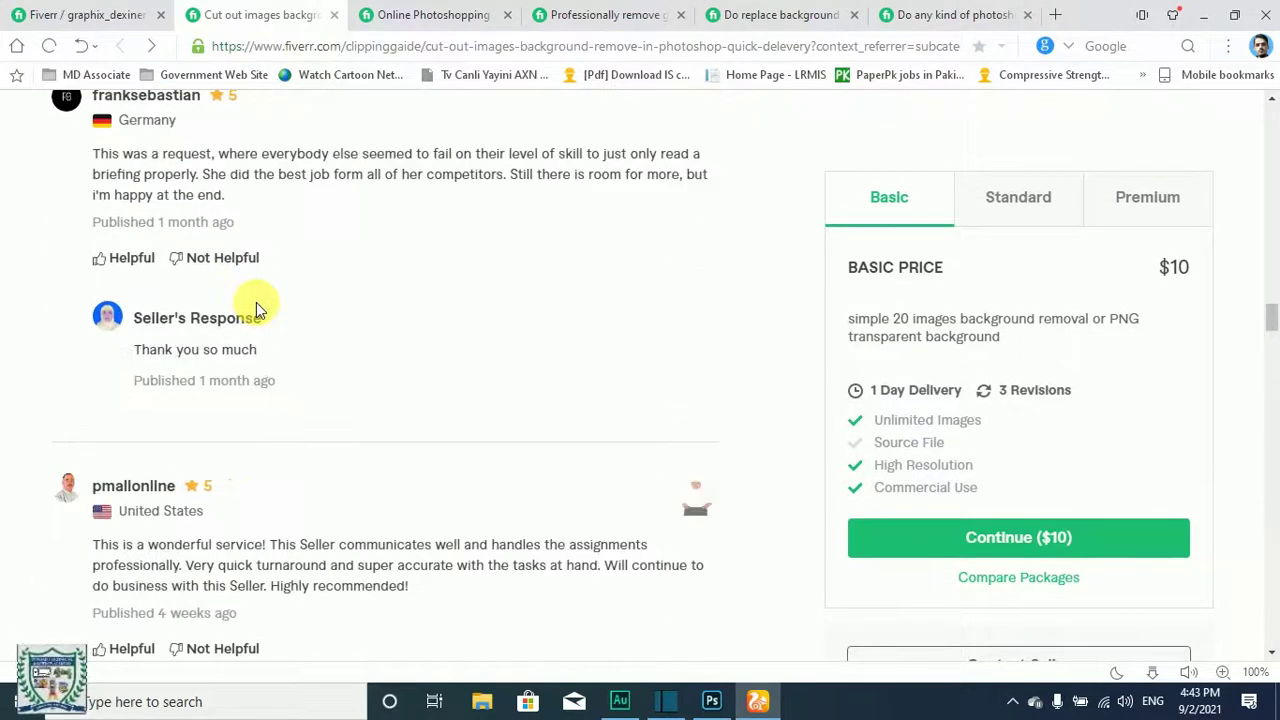
{"action": "scroll", "coordinate": [256, 302], "scroll_direction": "up", "scroll_amount": 3}
{"action": "scroll", "coordinate": [254, 308], "scroll_direction": "up", "scroll_amount": 15}
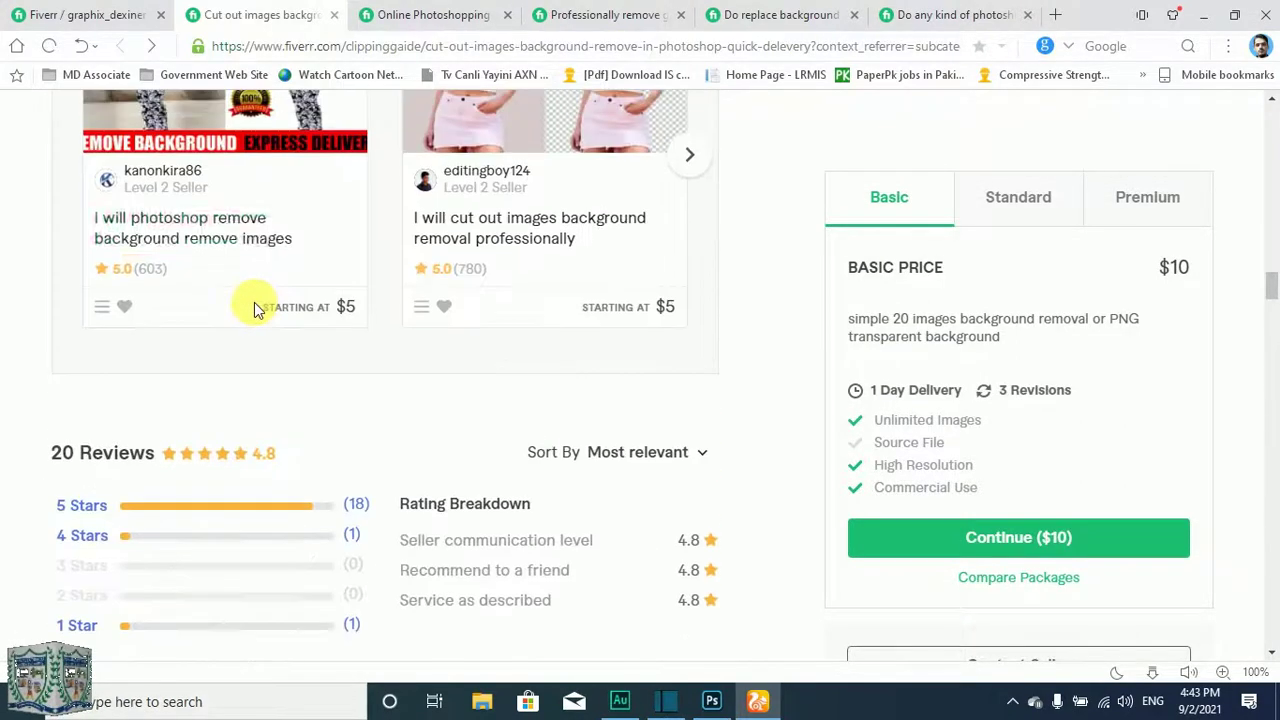
{"action": "scroll", "coordinate": [250, 316], "scroll_direction": "up", "scroll_amount": 10}
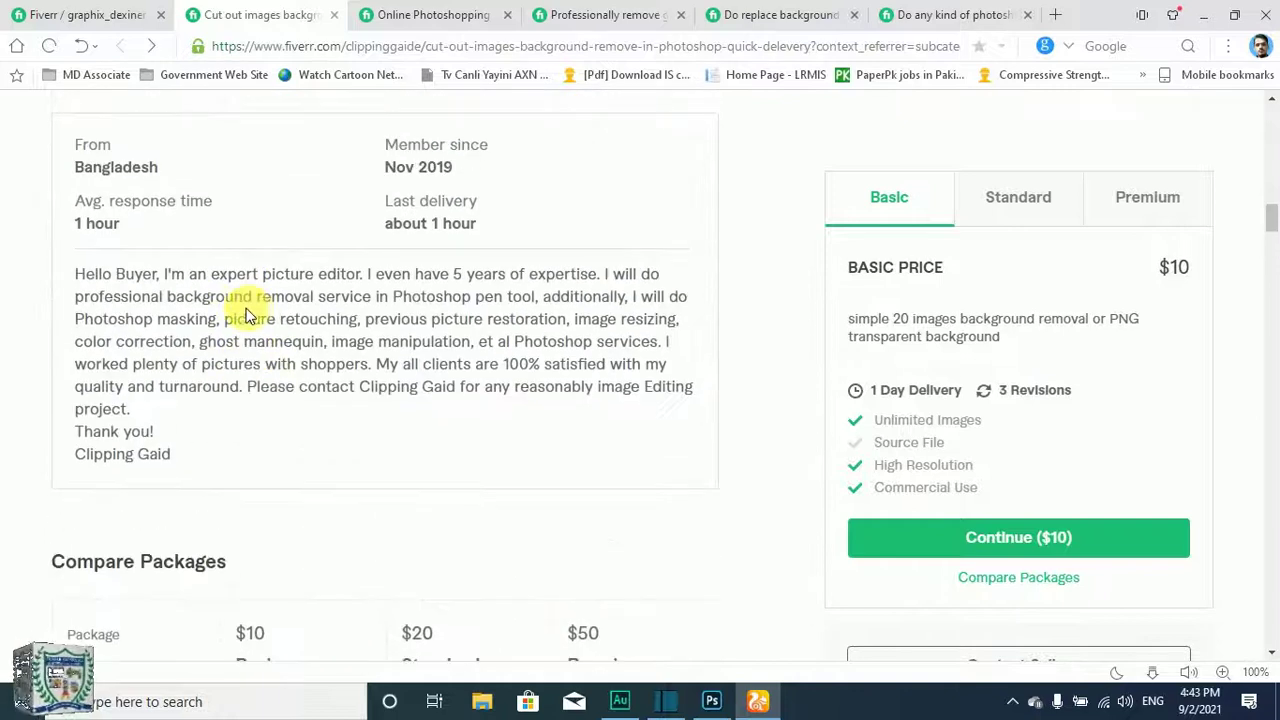
{"action": "scroll", "coordinate": [322, 283], "scroll_direction": "down", "scroll_amount": 2}
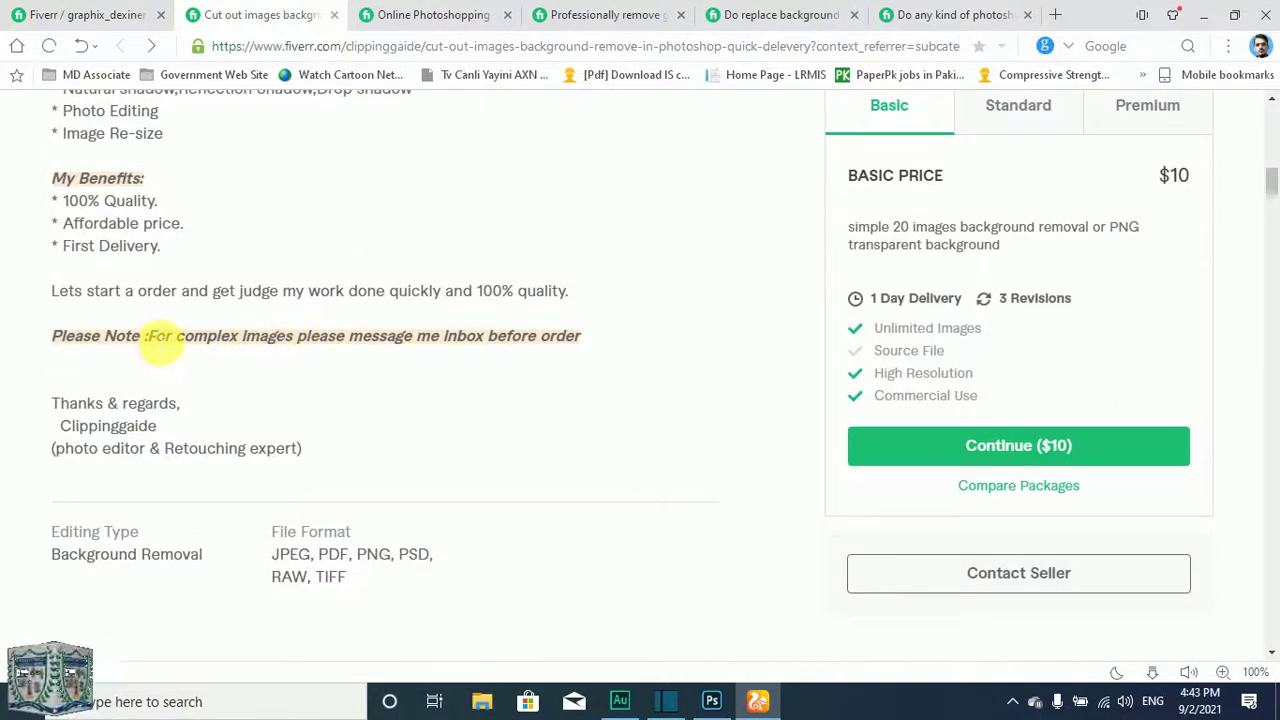
{"action": "left_click_drag", "start_coordinate": [150, 340], "coordinate": [618, 335]}
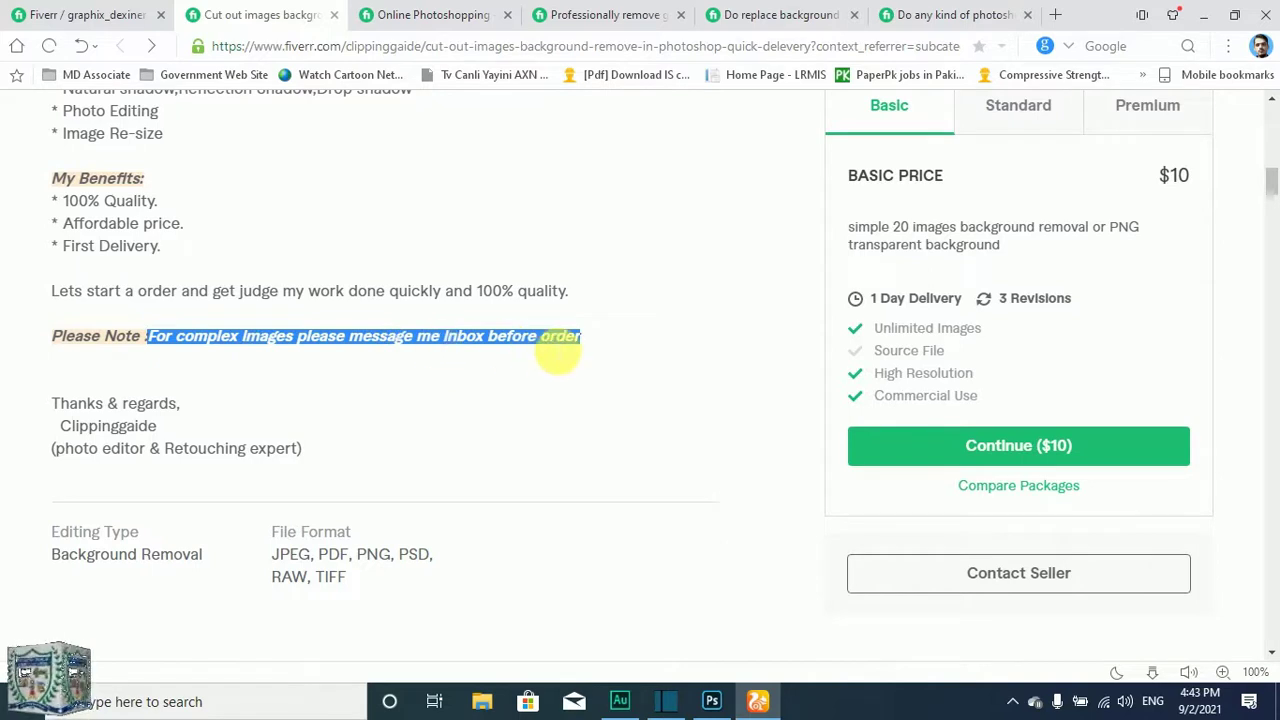
{"action": "left_click", "coordinate": [45, 14]}
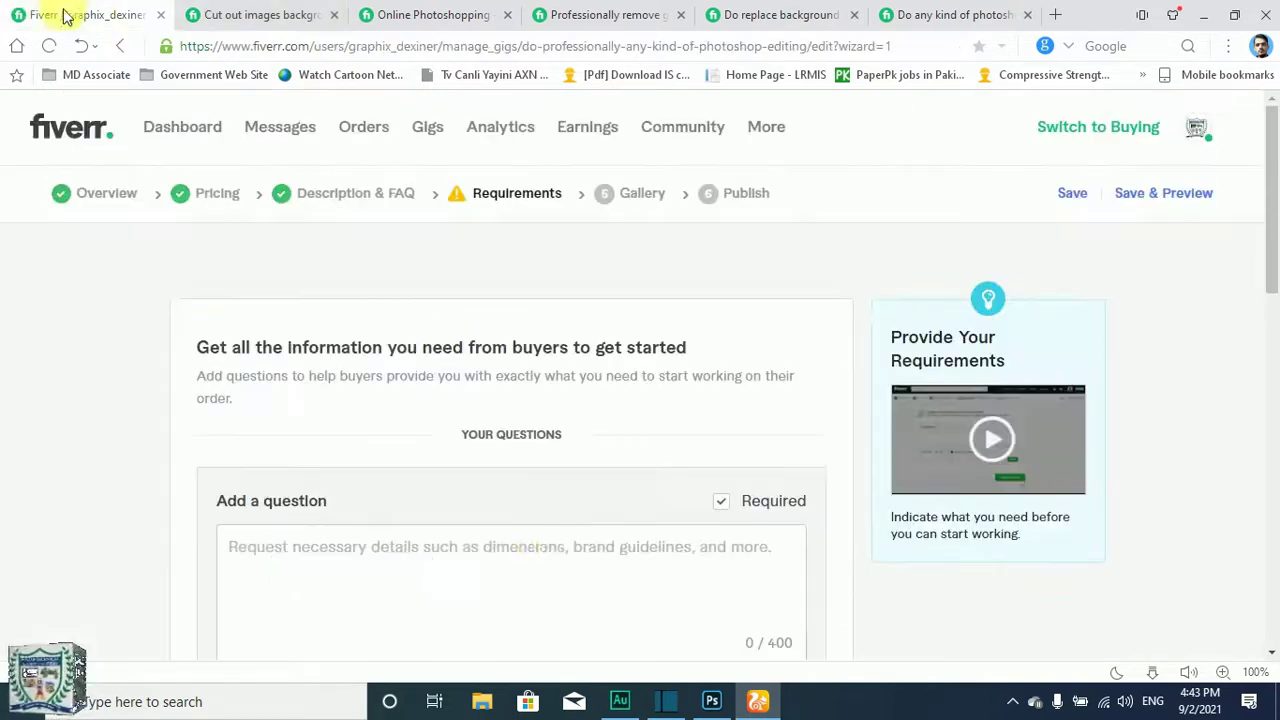
- Add the requirement question "For complex images please message me inbox before order" as free text and save to continue to the Gallery
{"action": "scroll", "coordinate": [405, 490], "scroll_direction": "down", "scroll_amount": 1}
{"action": "left_click", "coordinate": [389, 488]}
{"action": "type", "text": "For complex images please message me inbox before order"}
{"action": "scroll", "coordinate": [389, 488], "scroll_direction": "down", "scroll_amount": 2}
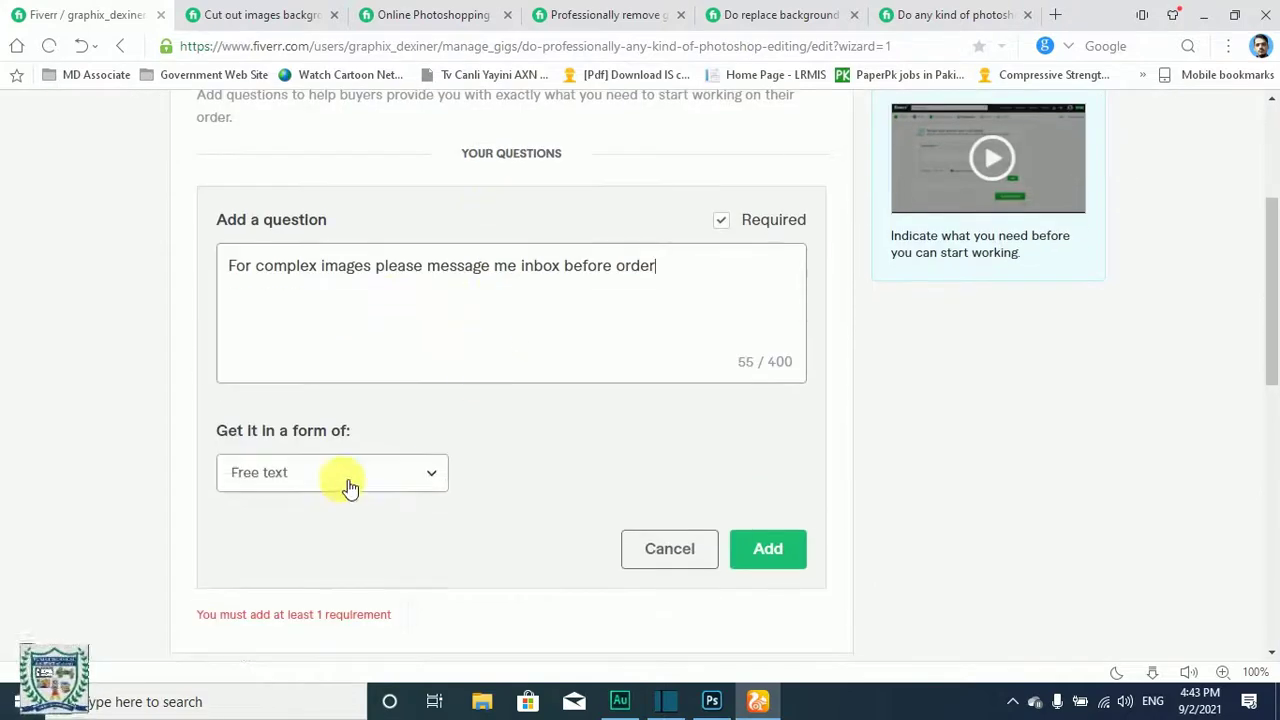
{"action": "left_click", "coordinate": [777, 551]}
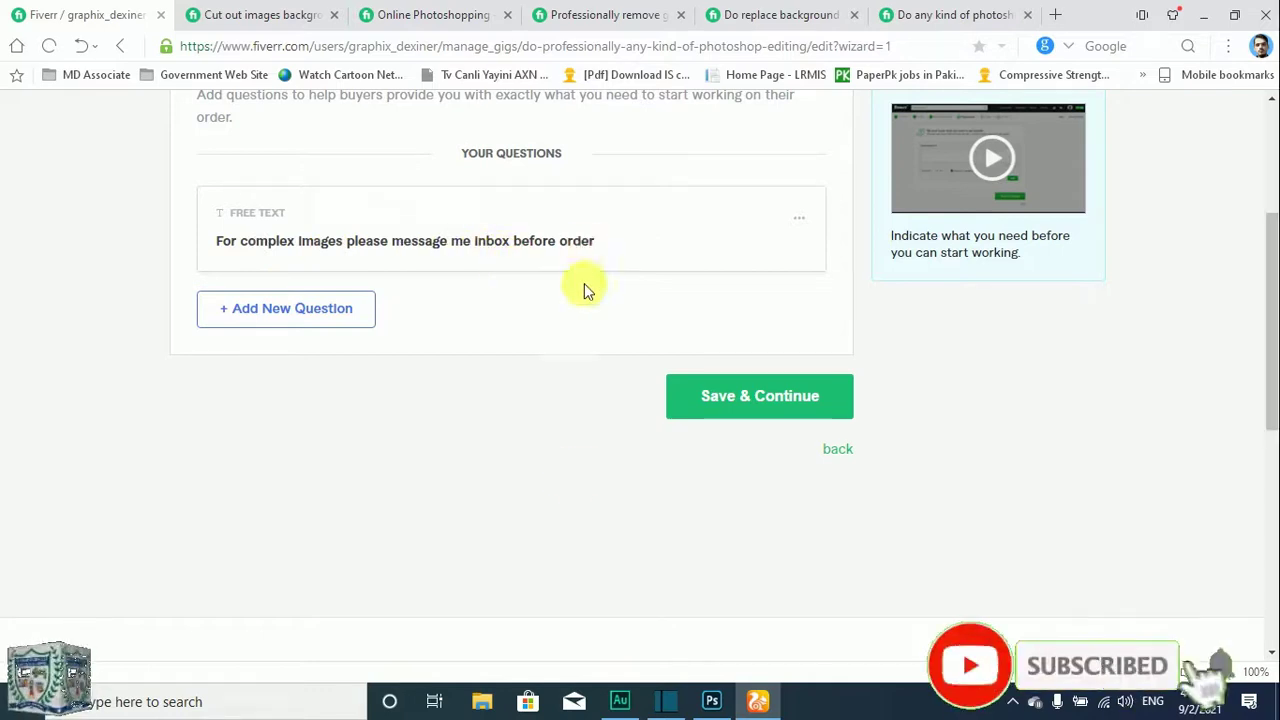
{"action": "left_click", "coordinate": [690, 399]}
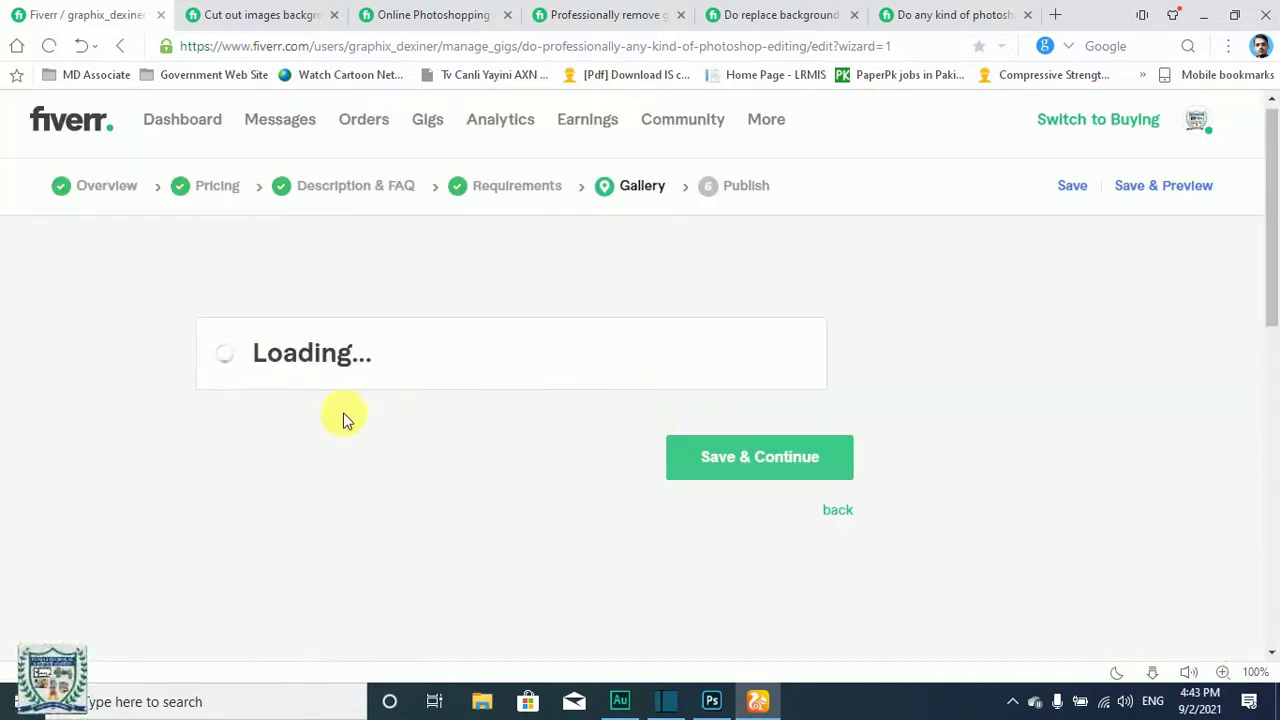
- Look over the Gallery's image, video and document upload areas and the image size guidelines
{"action": "scroll", "coordinate": [425, 335], "scroll_direction": "down", "scroll_amount": 1}
{"action": "scroll", "coordinate": [425, 335], "scroll_direction": "down", "scroll_amount": 3}
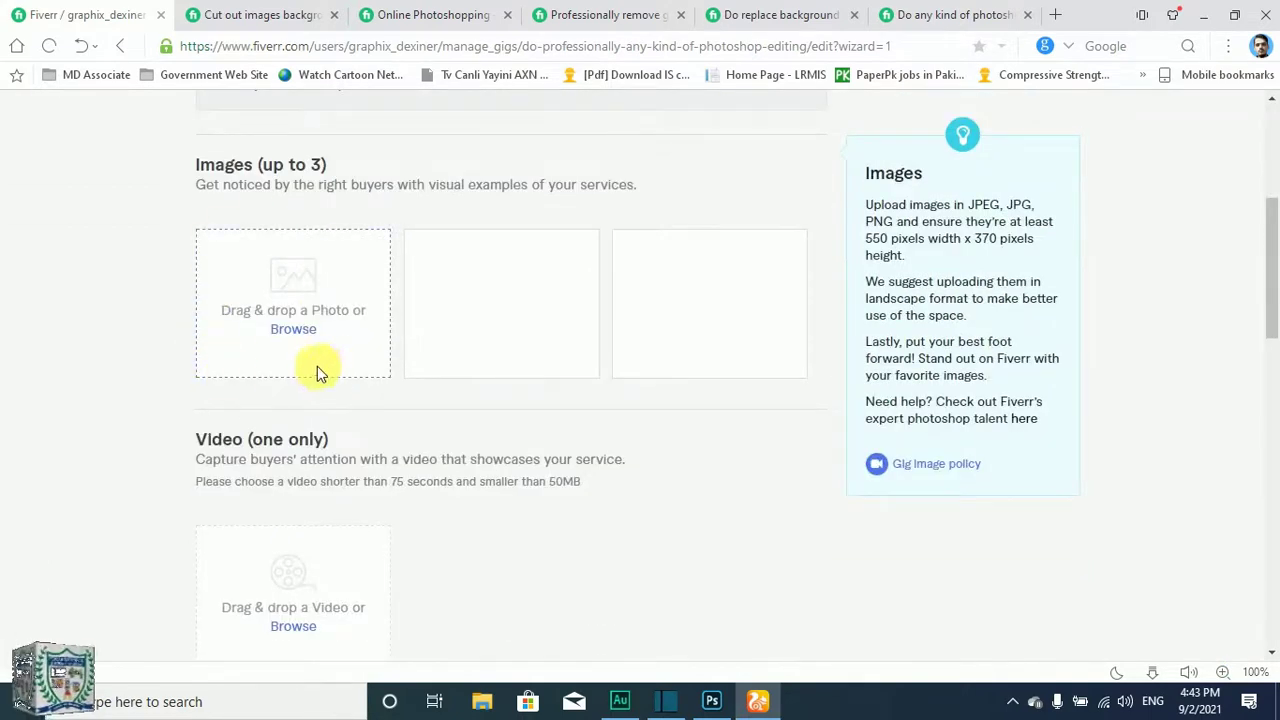
{"action": "scroll", "coordinate": [317, 370], "scroll_direction": "up", "scroll_amount": 4}
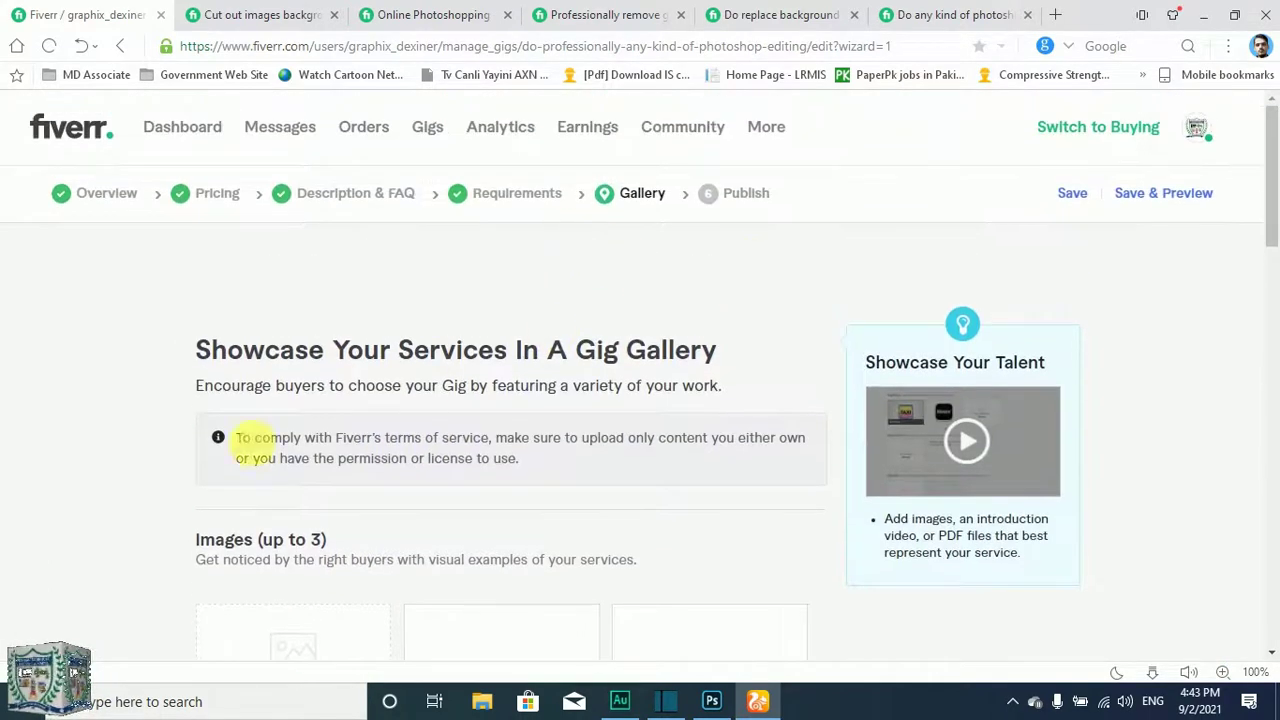
{"action": "scroll", "coordinate": [455, 330], "scroll_direction": "down", "scroll_amount": 3}
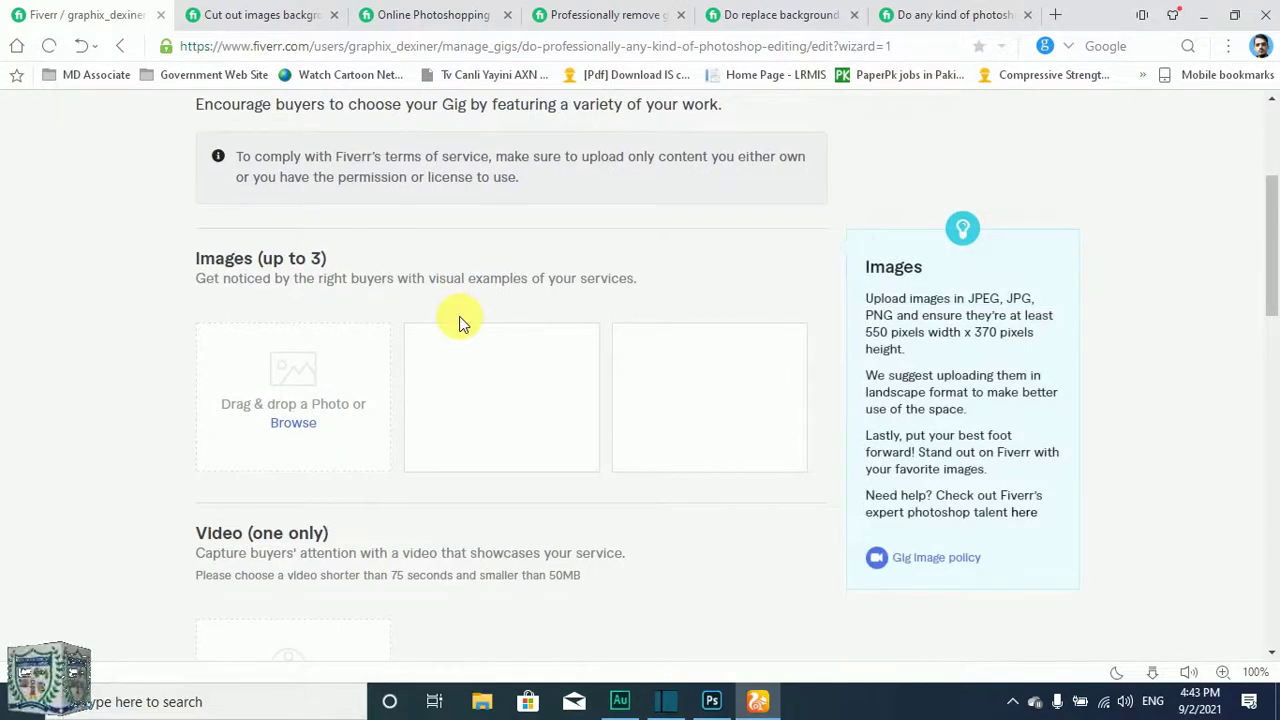
{"action": "scroll", "coordinate": [459, 316], "scroll_direction": "down", "scroll_amount": 5}
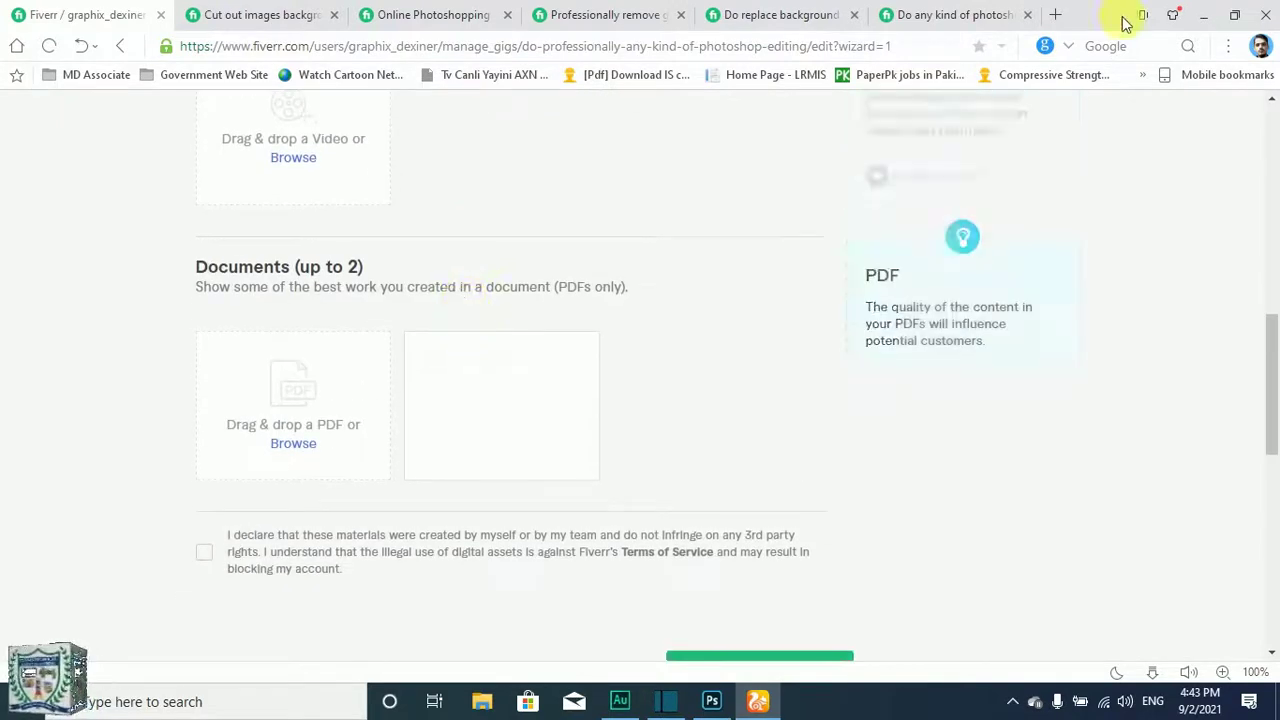
{"action": "left_click", "coordinate": [727, 706]}
{"action": "left_click", "coordinate": [711, 697]}
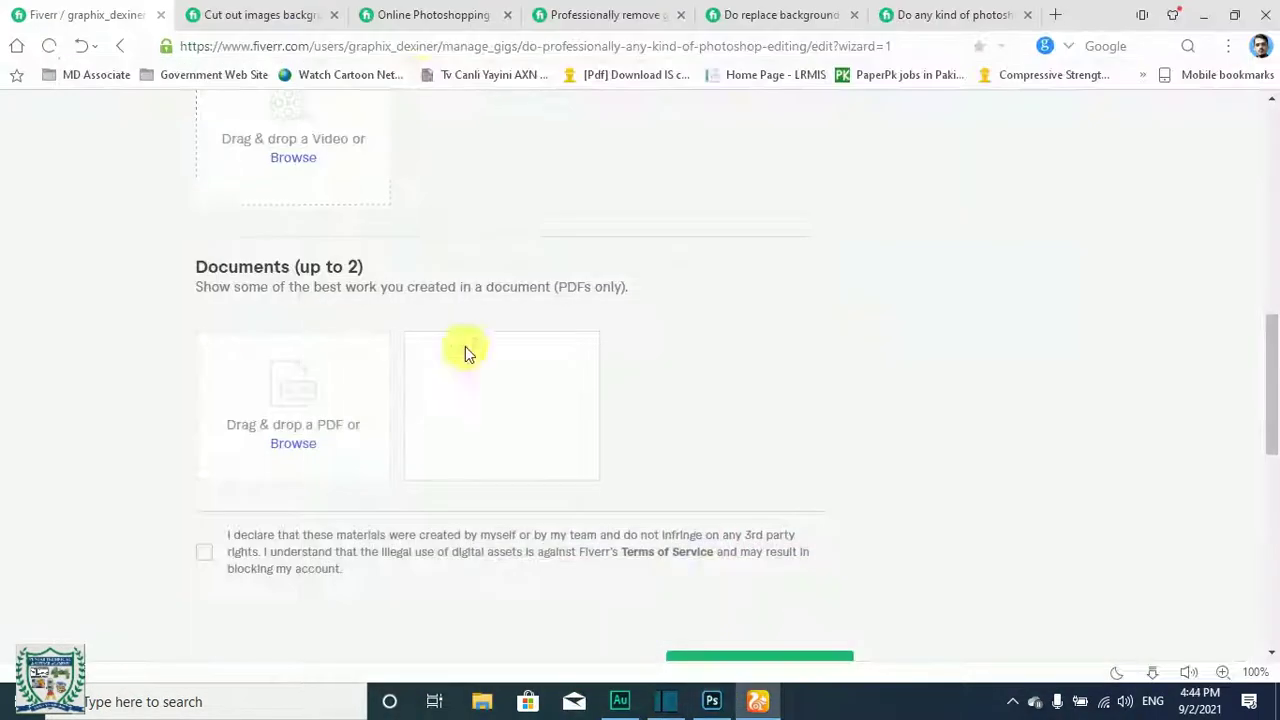
{"action": "scroll", "coordinate": [450, 215], "scroll_direction": "up", "scroll_amount": 1}
{"action": "scroll", "coordinate": [429, 252], "scroll_direction": "up", "scroll_amount": 3}
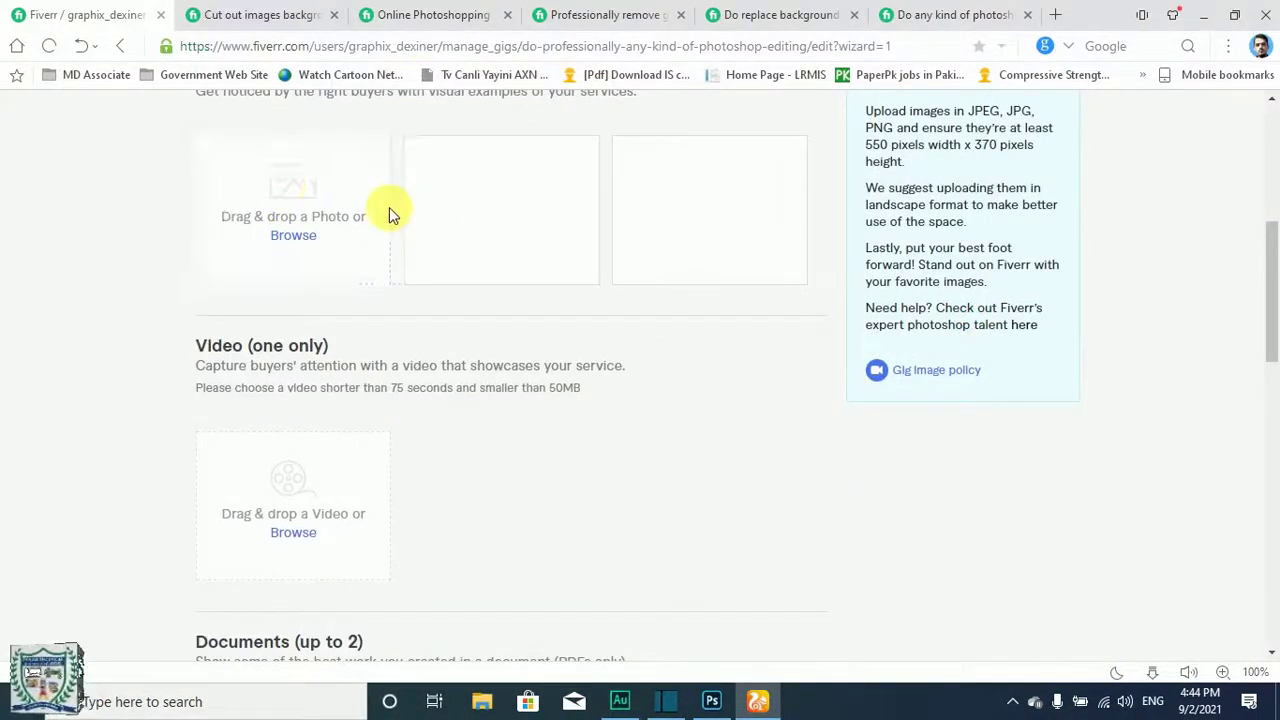
{"action": "scroll", "coordinate": [343, 206], "scroll_direction": "up", "scroll_amount": 1}
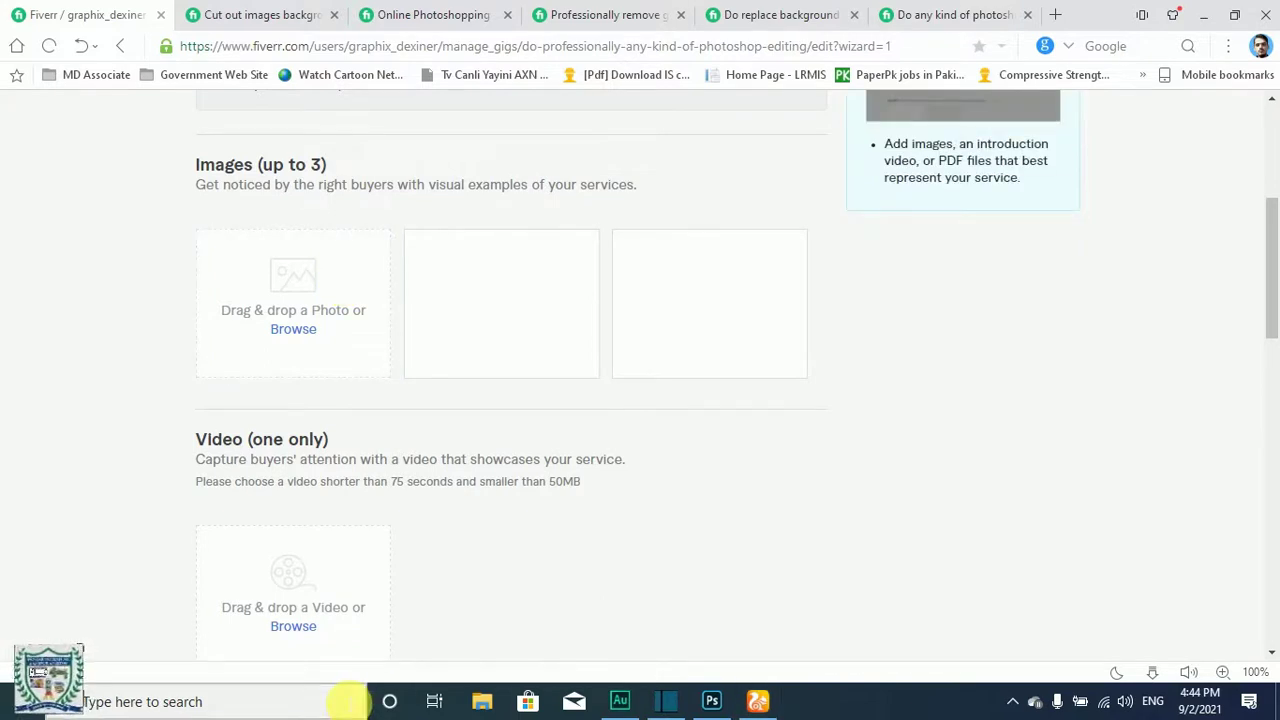
- Find and open the Paint app
{"action": "left_click", "coordinate": [309, 700]}
{"action": "type", "text": "pain"}
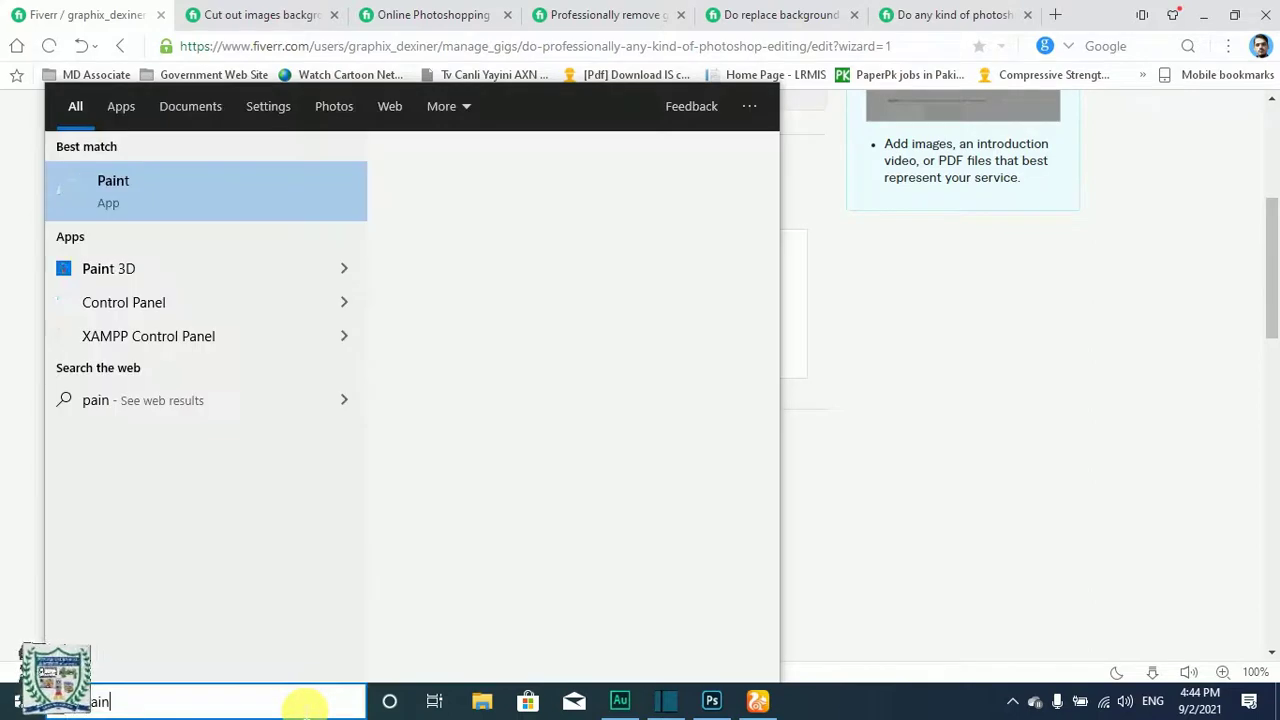
{"action": "type", "text": "t"}
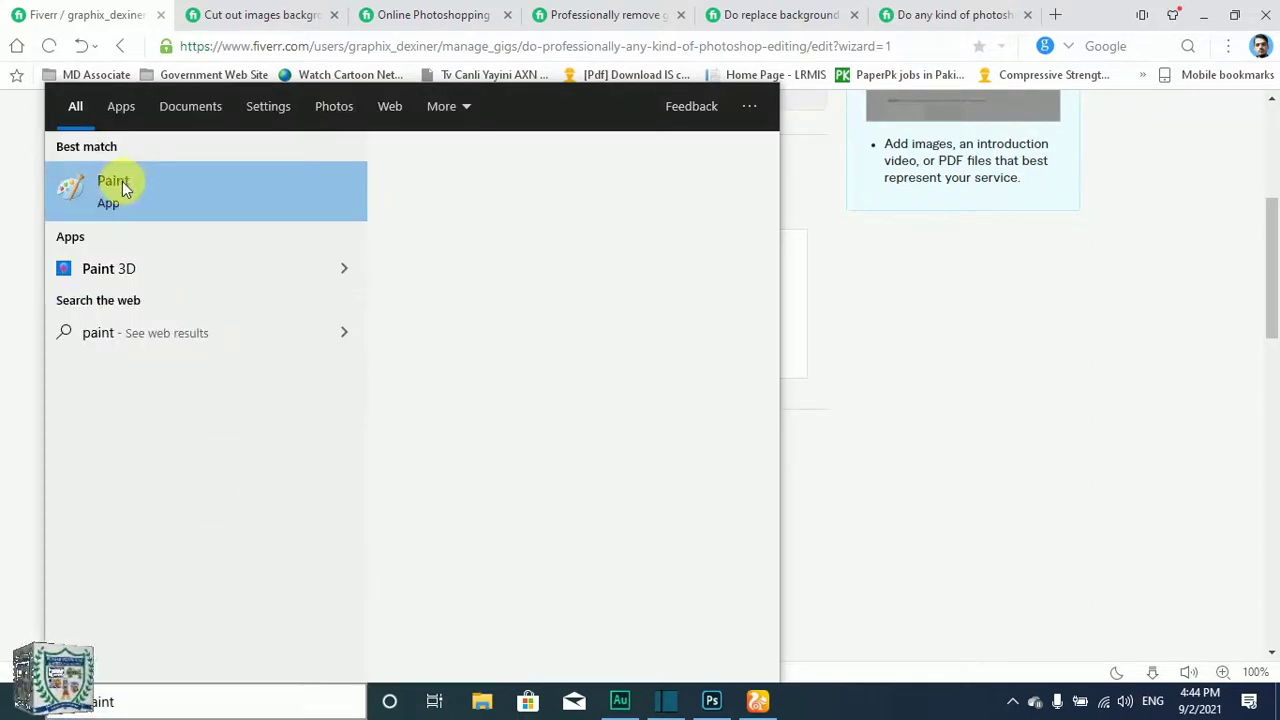
{"action": "left_click", "coordinate": [950, 198]}
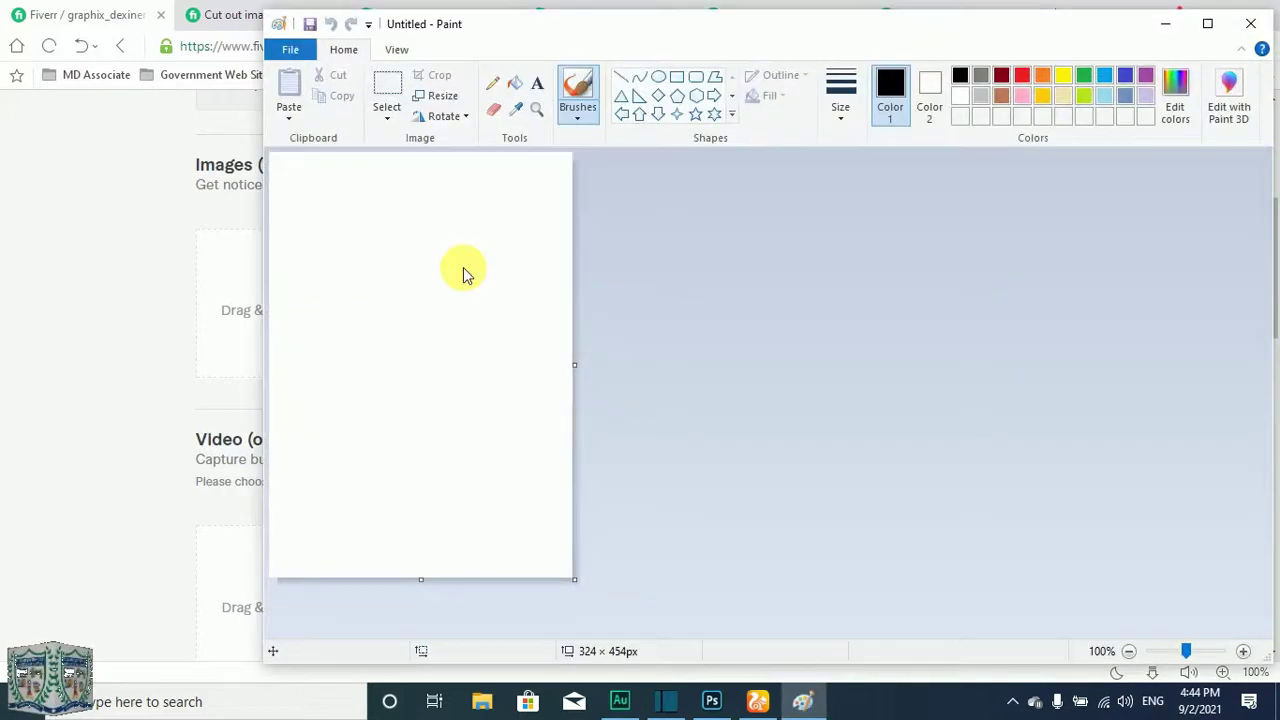
- Resize the blank Paint canvas to a width of 550 pixels, and shorten its height to 370 pixels
{"action": "left_click", "coordinate": [440, 96]}
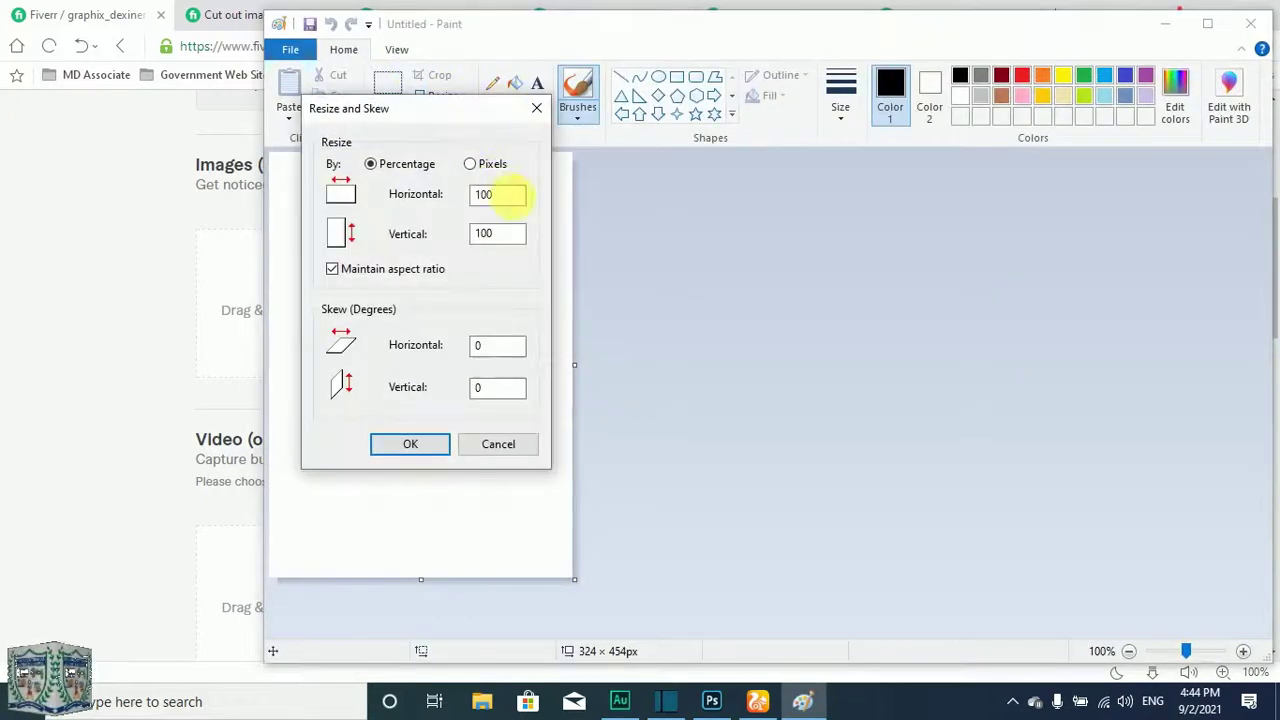
{"action": "double_click", "coordinate": [507, 196]}
{"action": "type", "text": "550"}
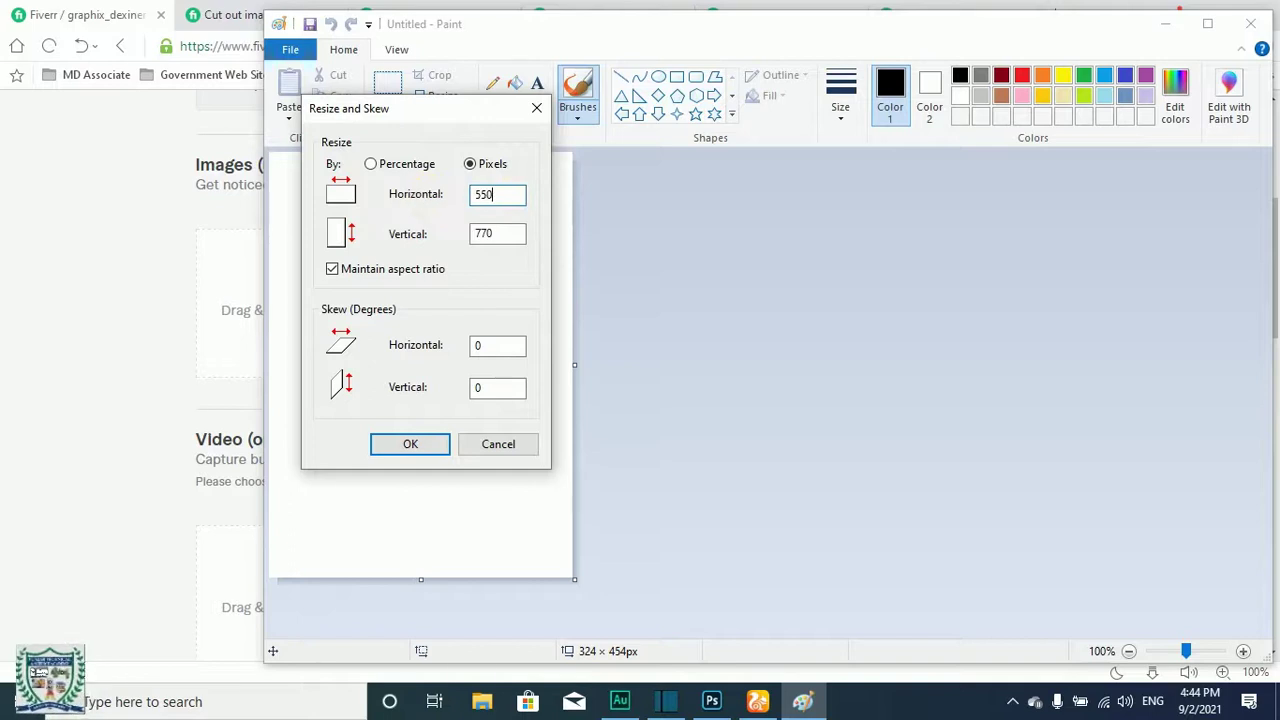
{"action": "left_click", "coordinate": [413, 444]}
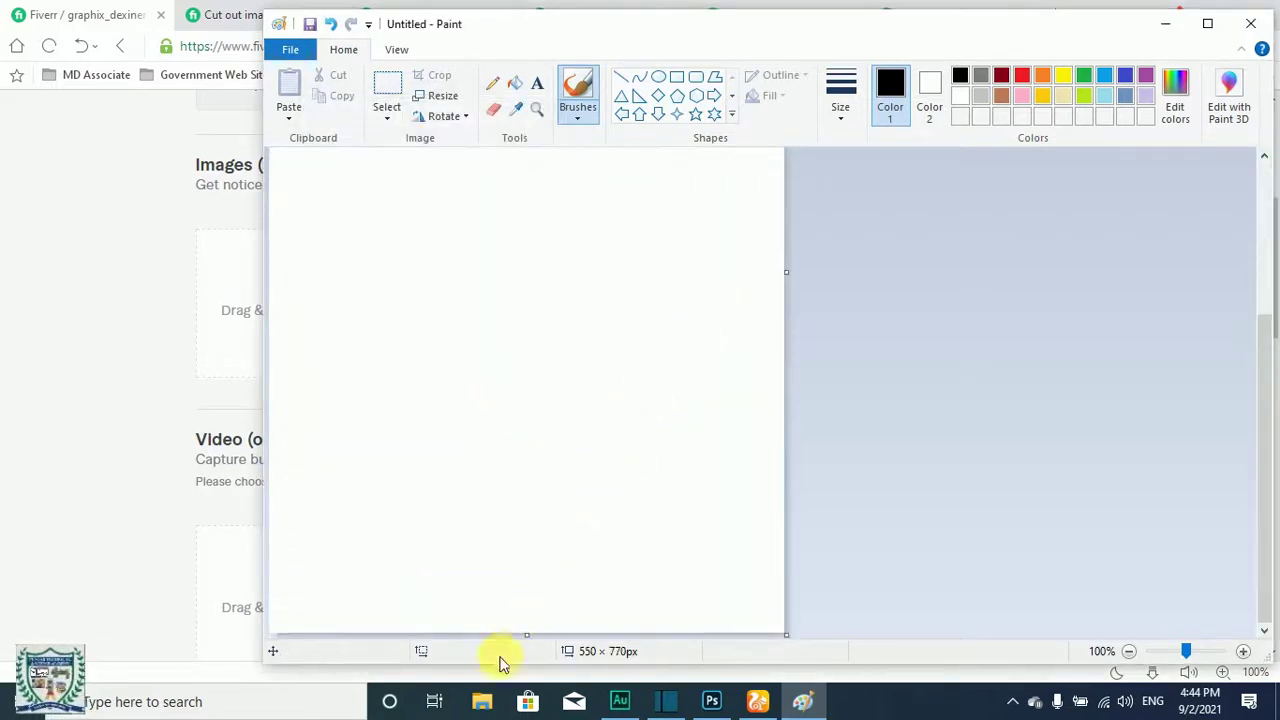
{"action": "left_click_drag", "start_coordinate": [530, 636], "coordinate": [555, 258]}
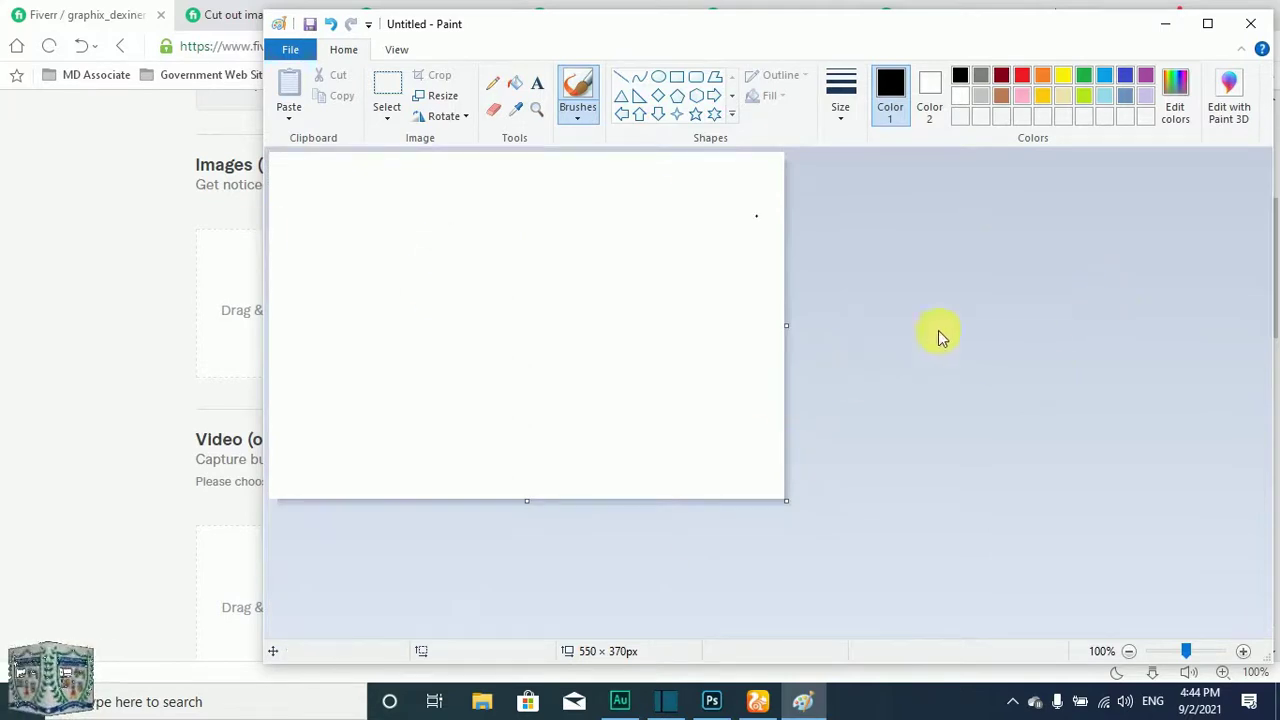
- Scale the Paint canvas to 1000 pixels wide with its aspect ratio maintained, and minimize Paint
{"action": "left_click", "coordinate": [447, 96]}
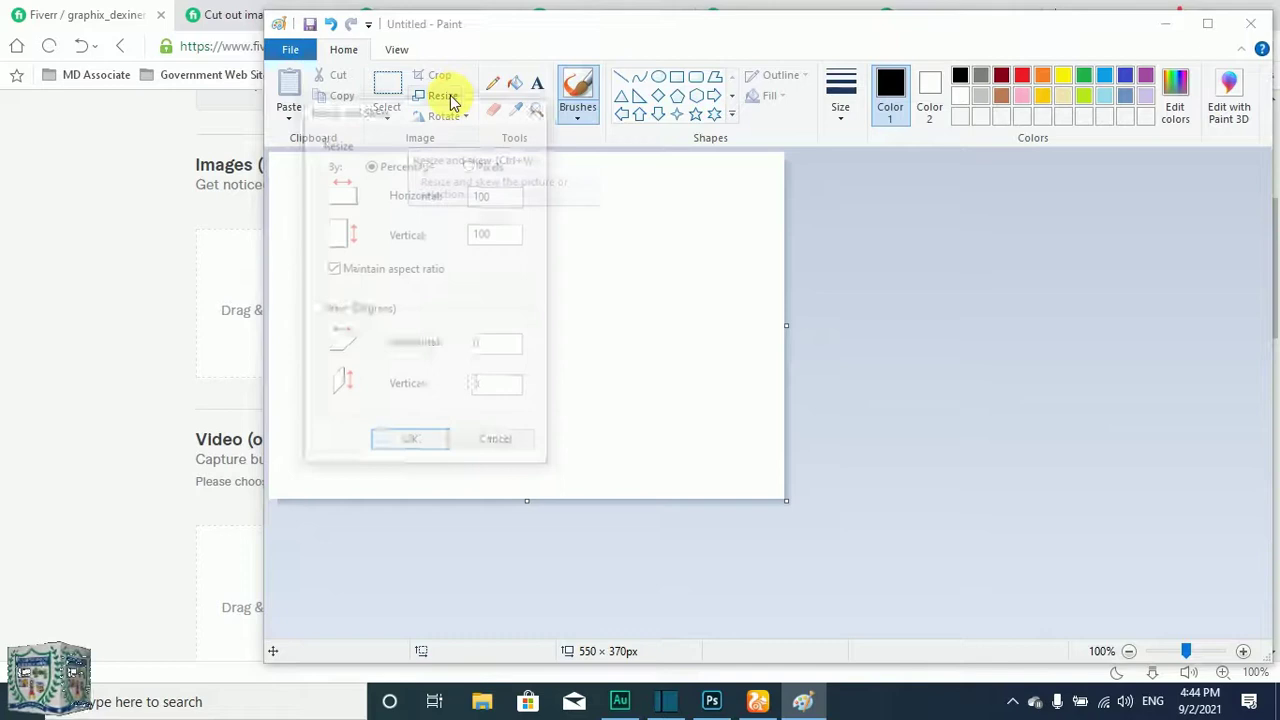
{"action": "left_click", "coordinate": [484, 164]}
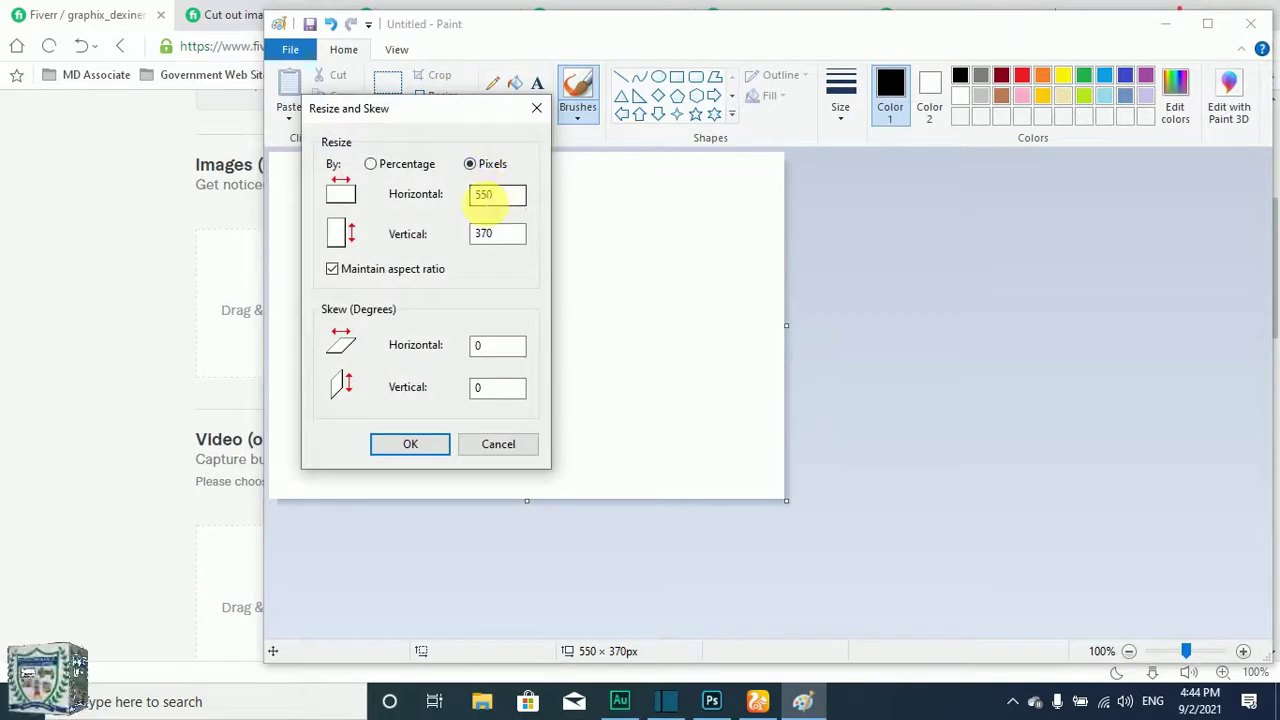
{"action": "left_click", "coordinate": [476, 194]}
{"action": "type", "text": "1"}
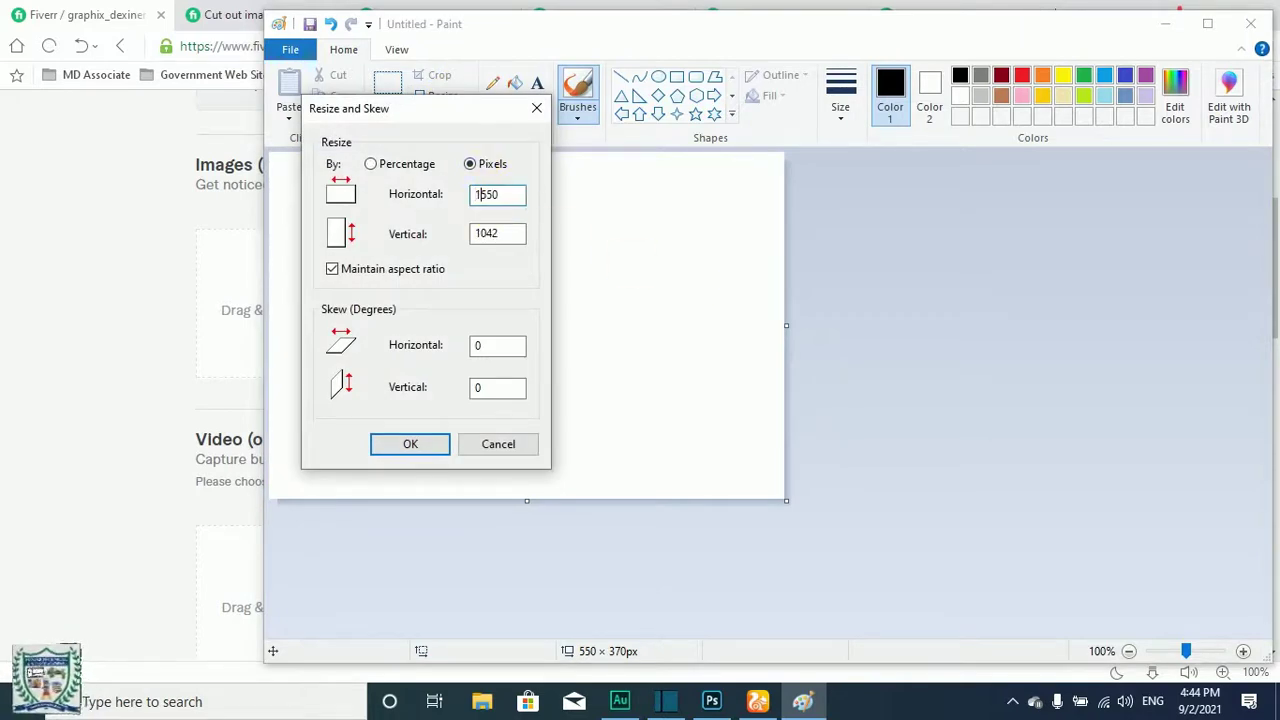
{"action": "left_click", "coordinate": [486, 194]}
{"action": "type", "text": "10"}
{"action": "key", "text": "Return"}
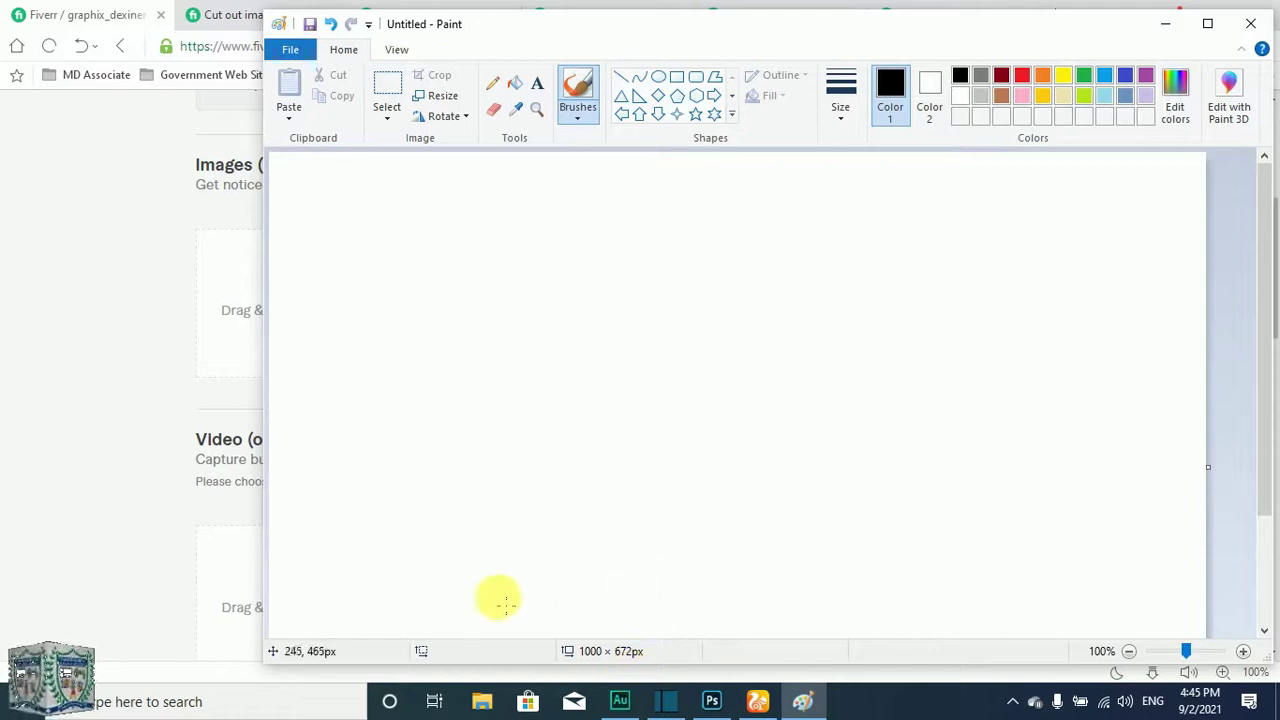
{"action": "left_click", "coordinate": [1165, 23]}
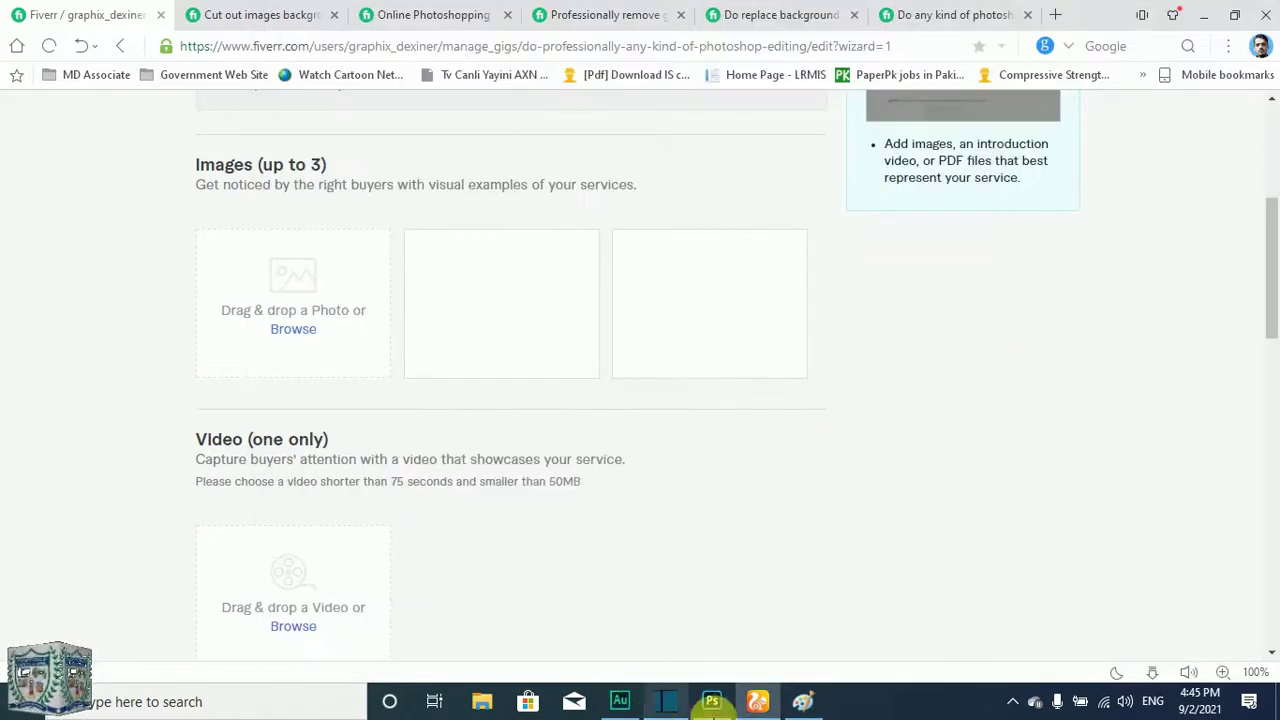
- Switch to Photoshop and create a new 1000 x 672 pixel document at 300 pixels/inch, checking the height against the Paint canvas
{"action": "left_click", "coordinate": [712, 701]}
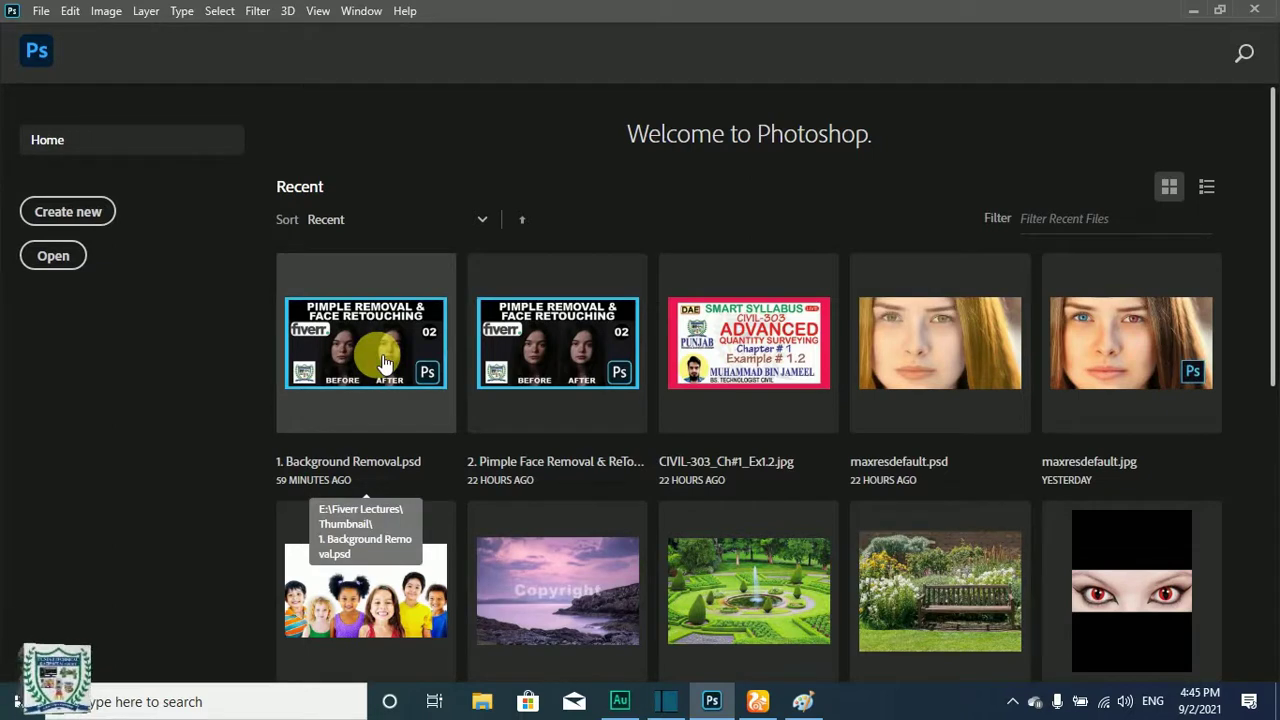
{"action": "key", "text": "ctrl+n"}
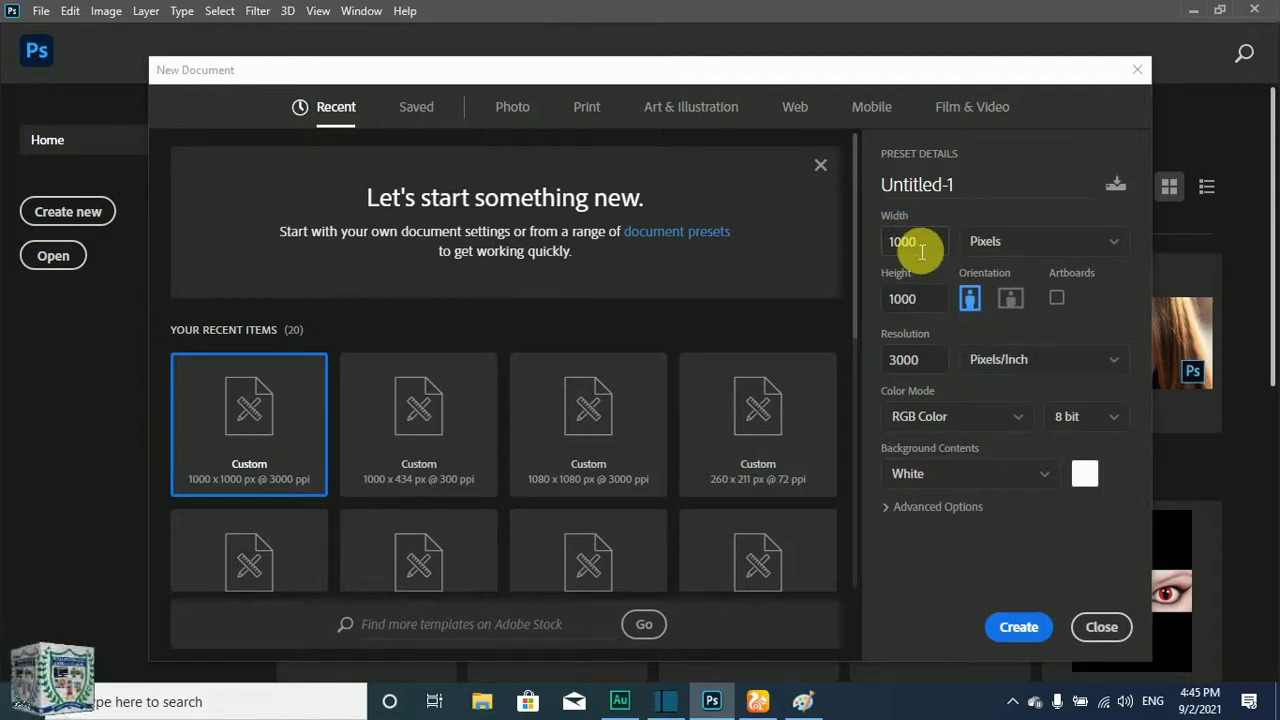
{"action": "left_click", "coordinate": [915, 303]}
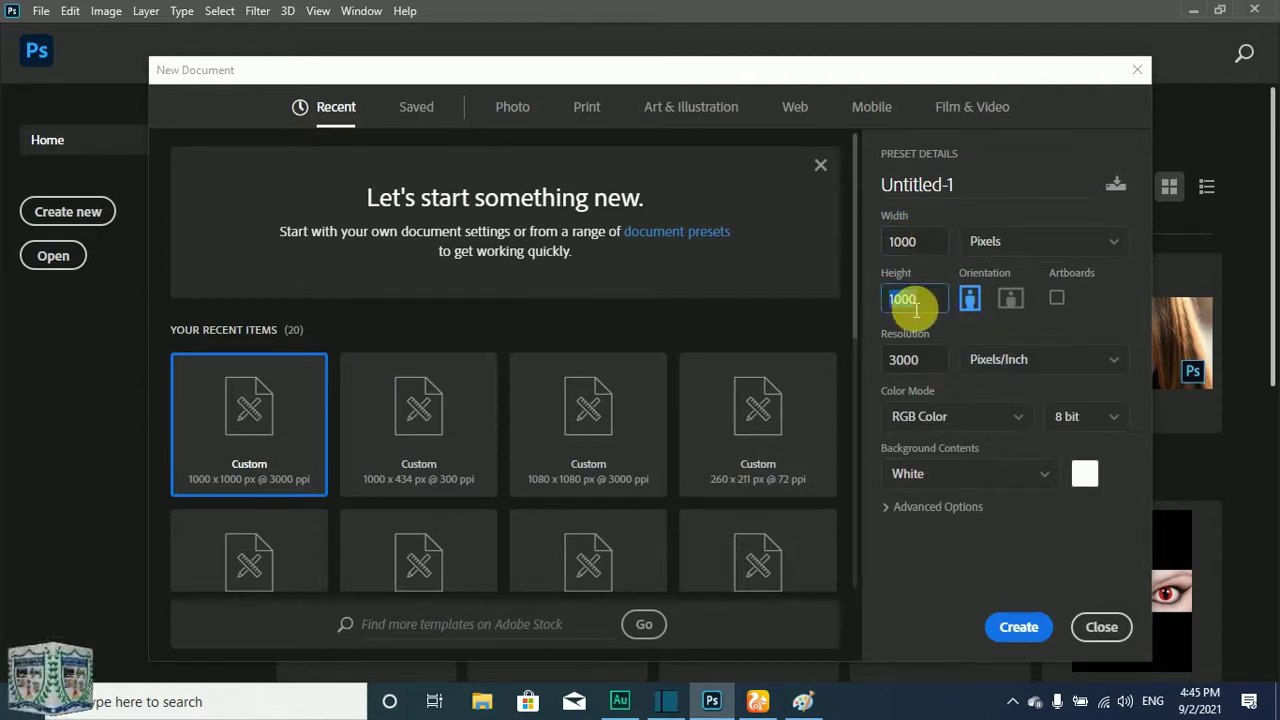
{"action": "type", "text": "6"}
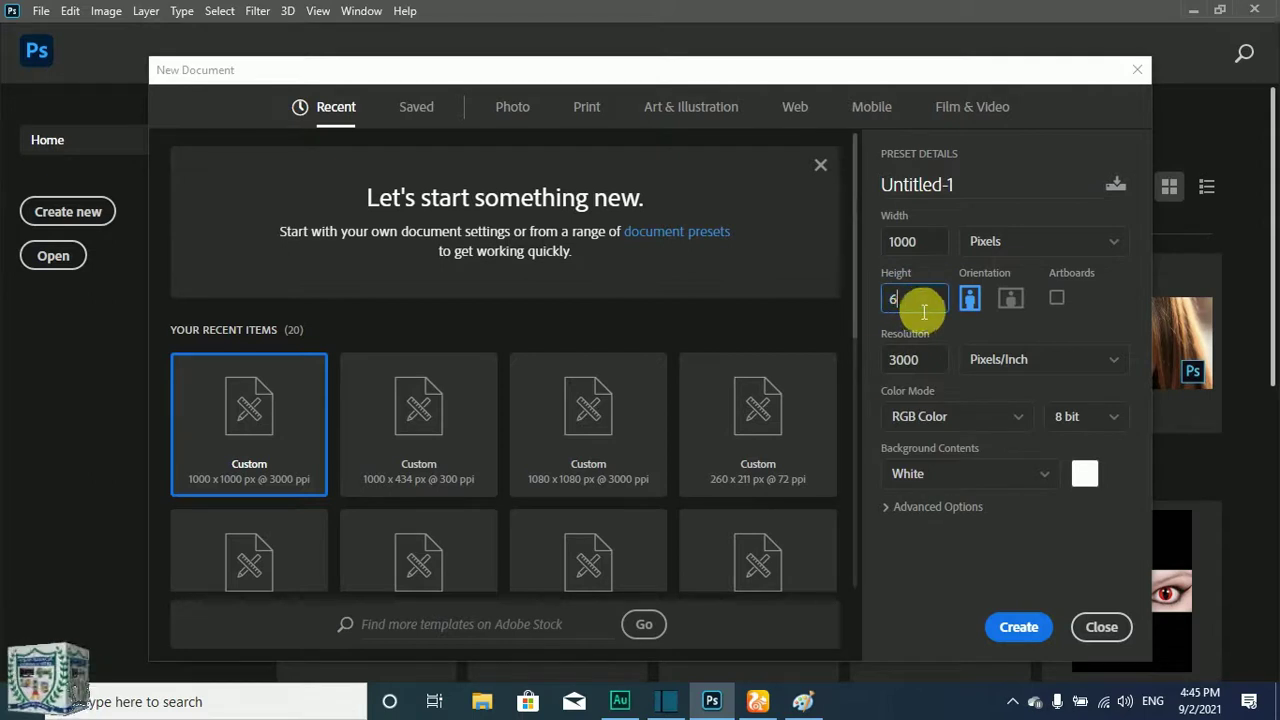
{"action": "left_click", "coordinate": [803, 700]}
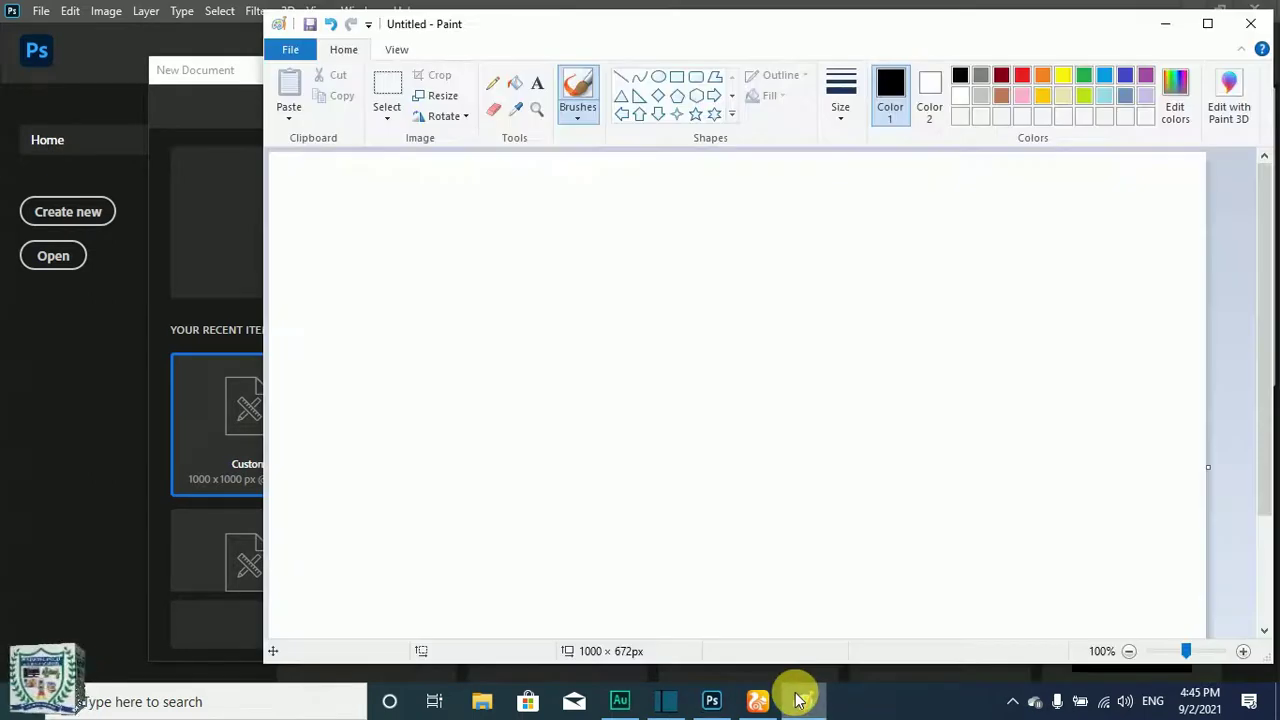
{"action": "left_click", "coordinate": [800, 700]}
{"action": "left_click", "coordinate": [922, 304]}
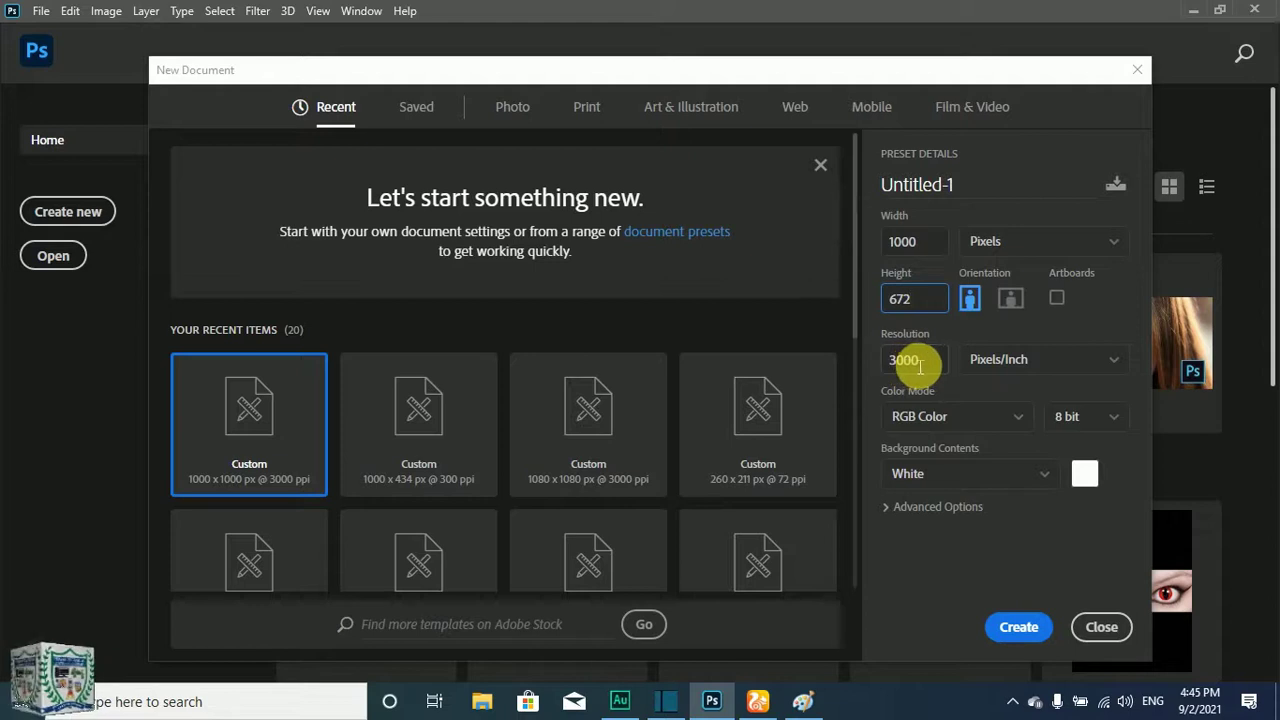
{"action": "left_click", "coordinate": [928, 359]}
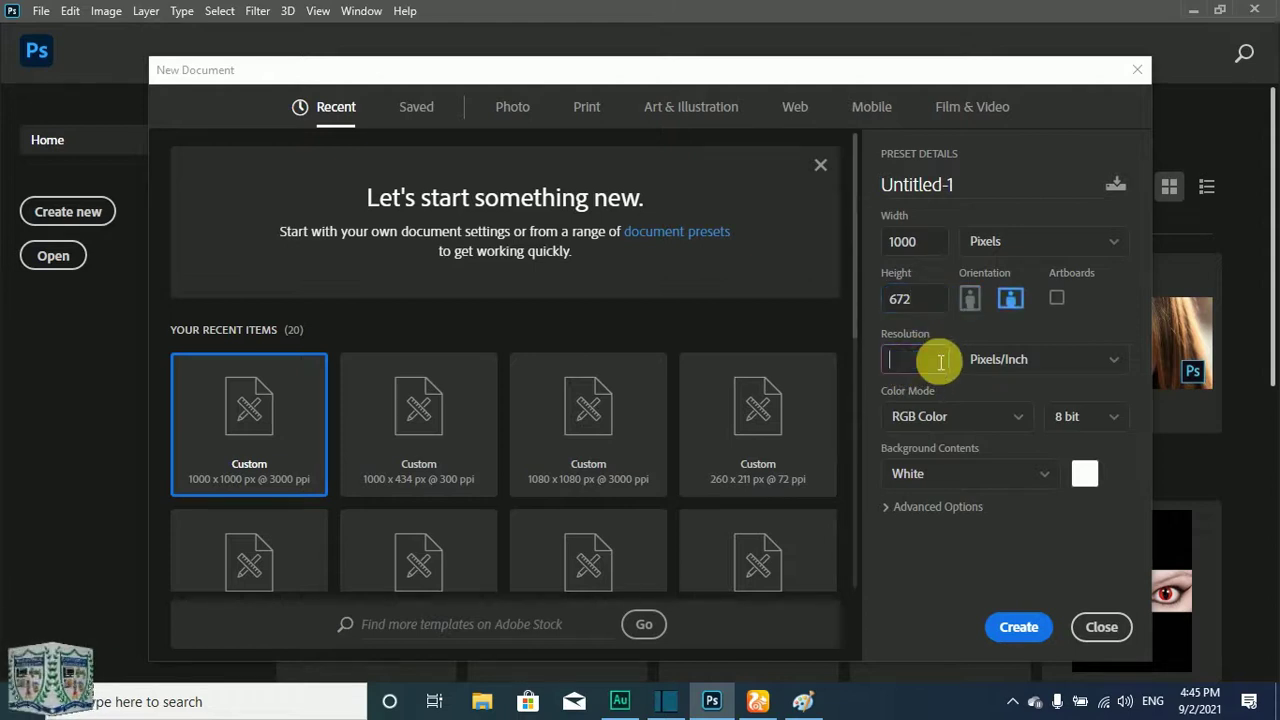
{"action": "type", "text": "300"}
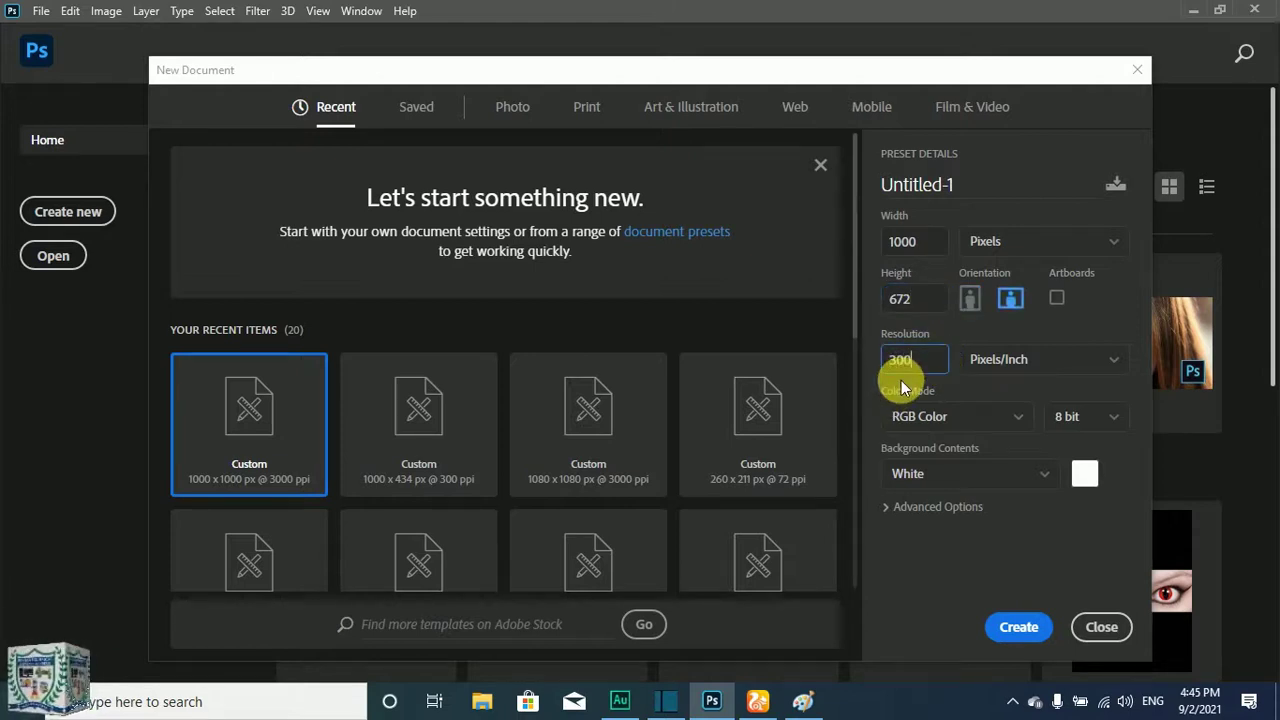
{"action": "left_click", "coordinate": [1018, 627]}
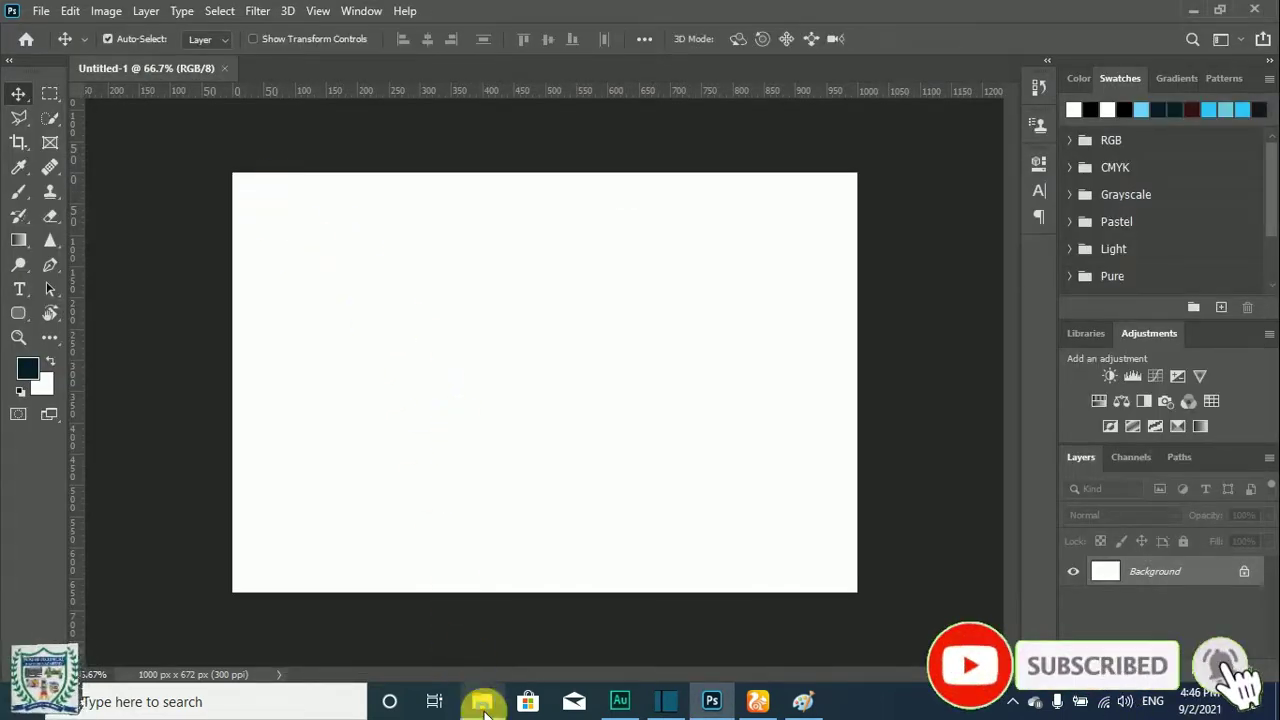
- Switch to File Explorer and open the "Gig 1 (Photo Editing)" folder inside Fiverr Gigs on Local Disk (E:)
{"action": "mouse_move", "coordinate": [481, 700]}
{"action": "left_click", "coordinate": [470, 648]}
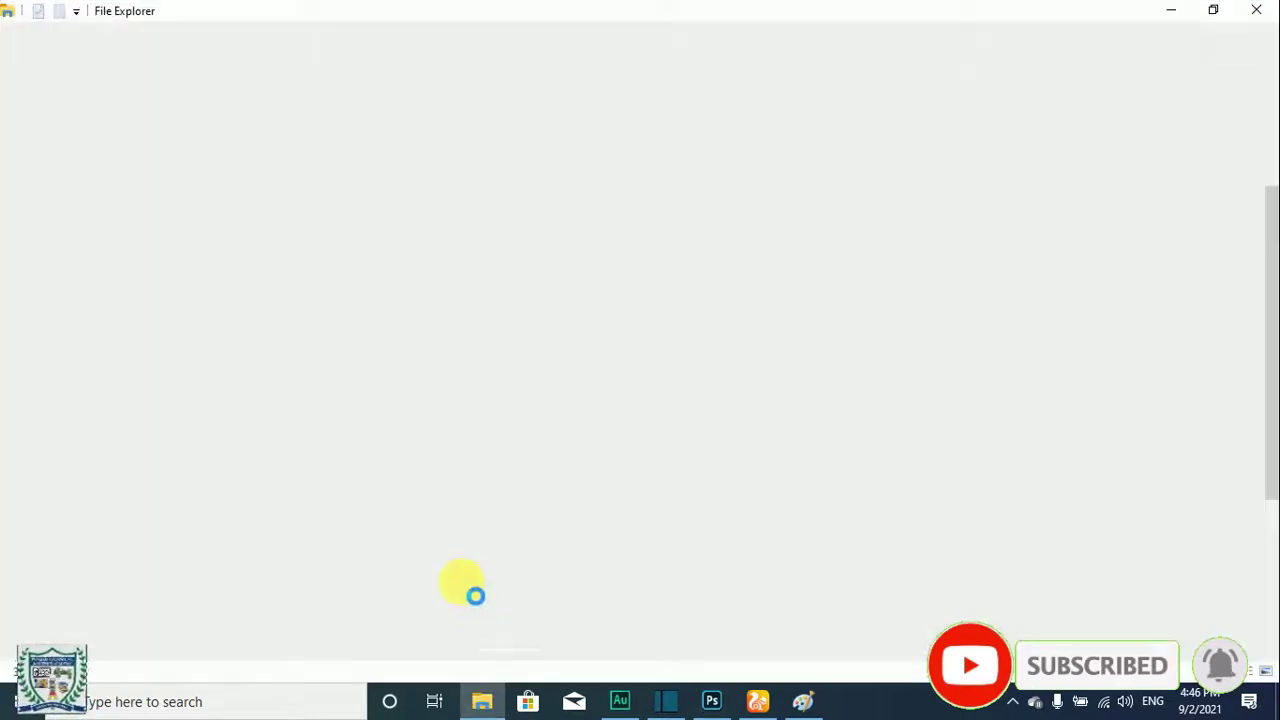
{"action": "double_click", "coordinate": [684, 288]}
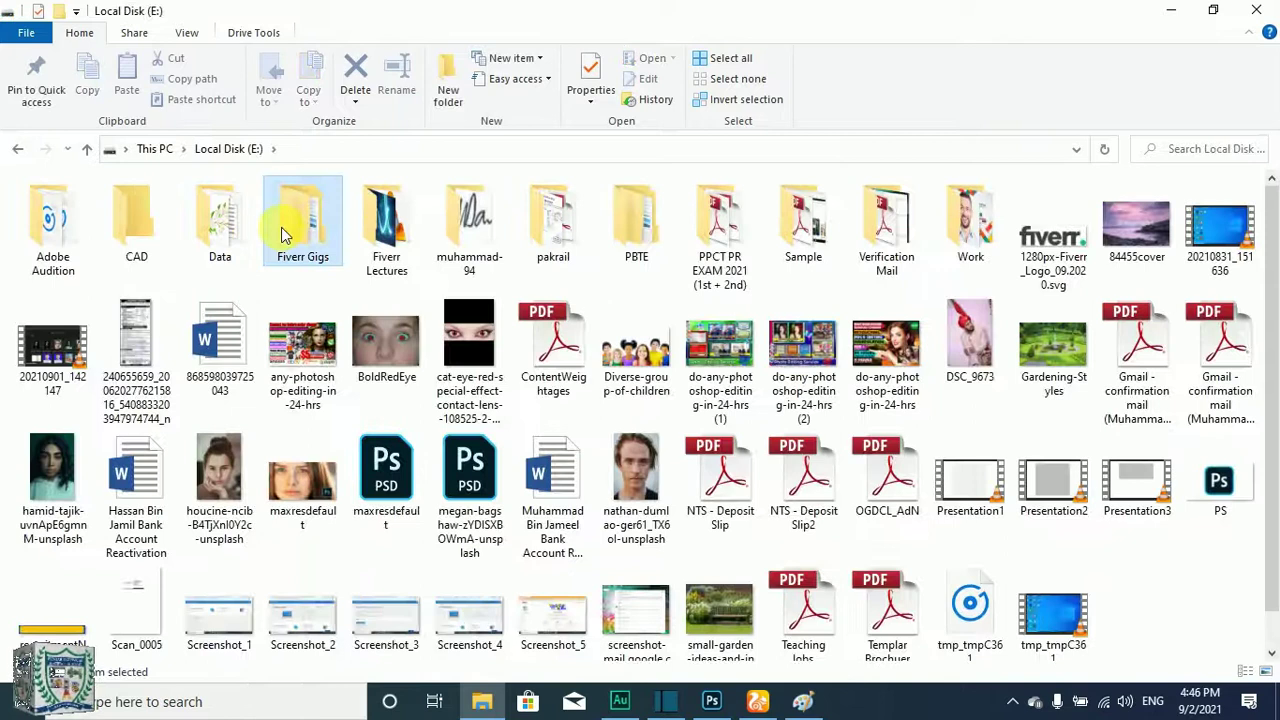
{"action": "double_click", "coordinate": [288, 222]}
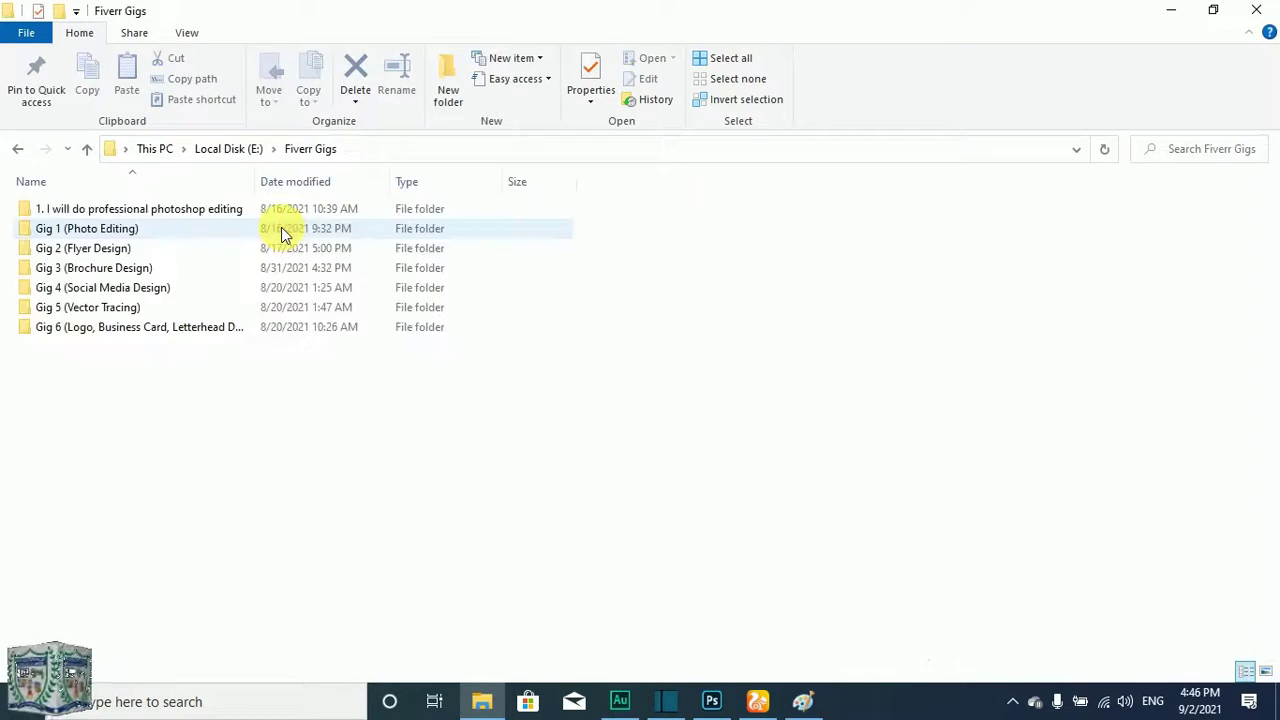
{"action": "double_click", "coordinate": [137, 233]}
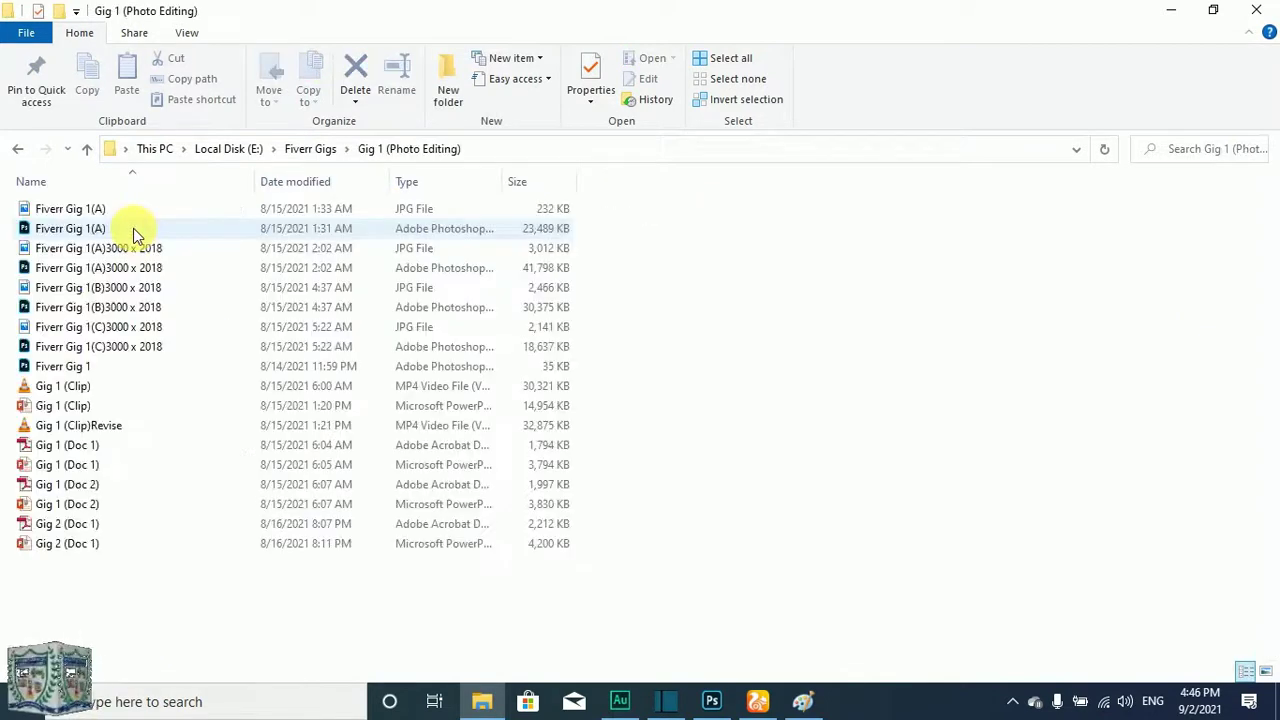
- Open subfolder "1" inside the "1. I will do professional photoshop editing" folder of Fiverr Gigs
{"action": "key", "text": "alt+Left"}
{"action": "left_click", "coordinate": [133, 228]}
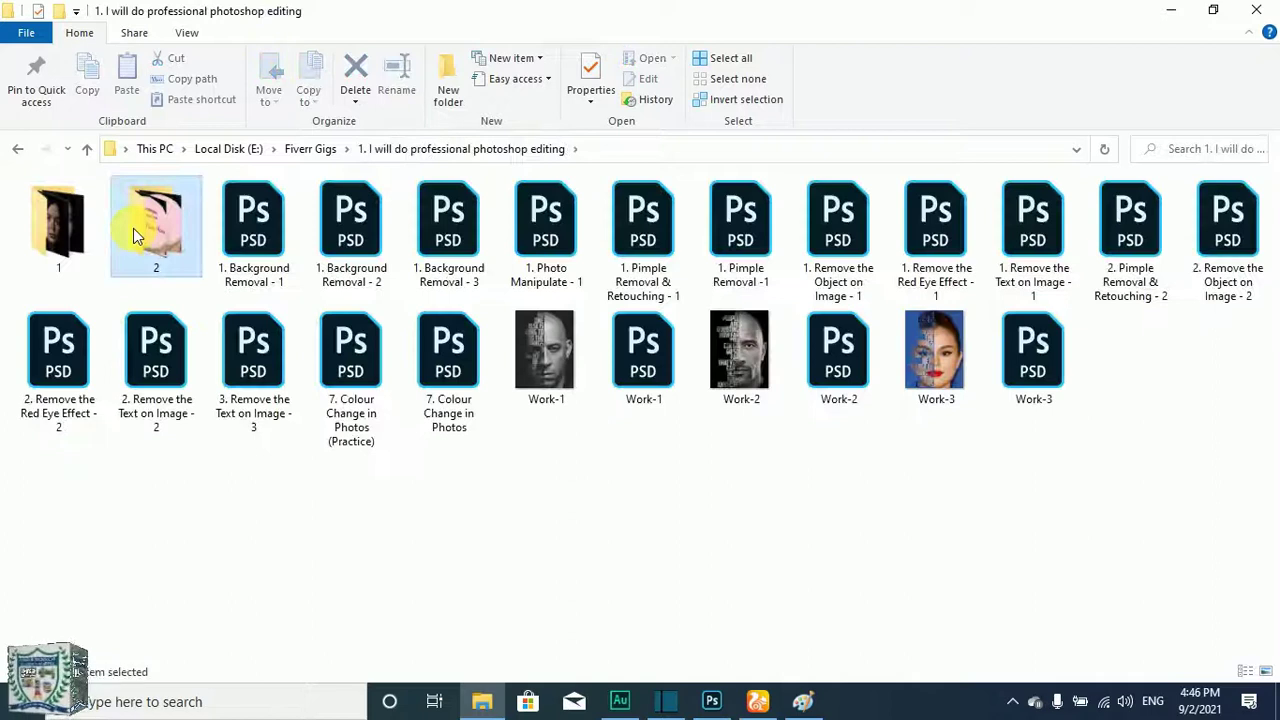
{"action": "key", "text": "Left"}
{"action": "key", "text": "Right"}
{"action": "key", "text": "Right"}
{"action": "key", "text": "Left"}
{"action": "key", "text": "Left"}
{"action": "key", "text": "Return"}
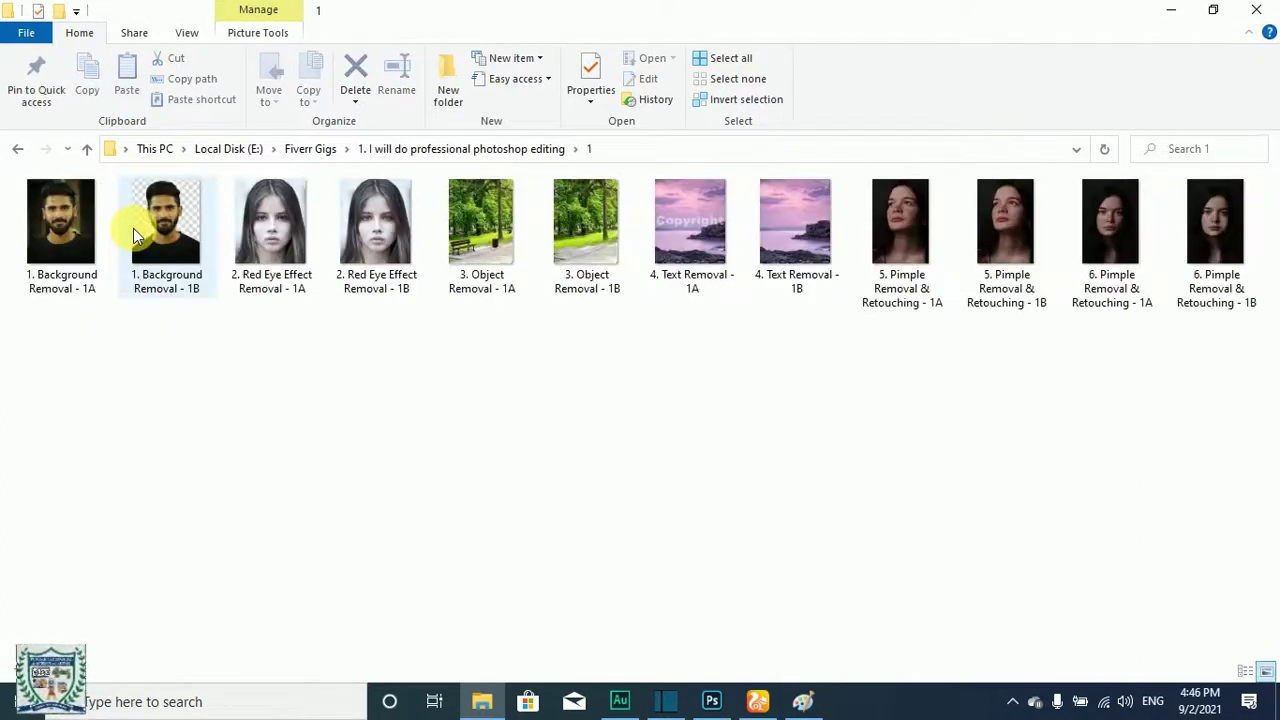
- Place the "1. Background Removal - 1A" image from the folder into the open Photoshop document and commit it
{"action": "left_click_drag", "start_coordinate": [148, 320], "coordinate": [52, 224]}
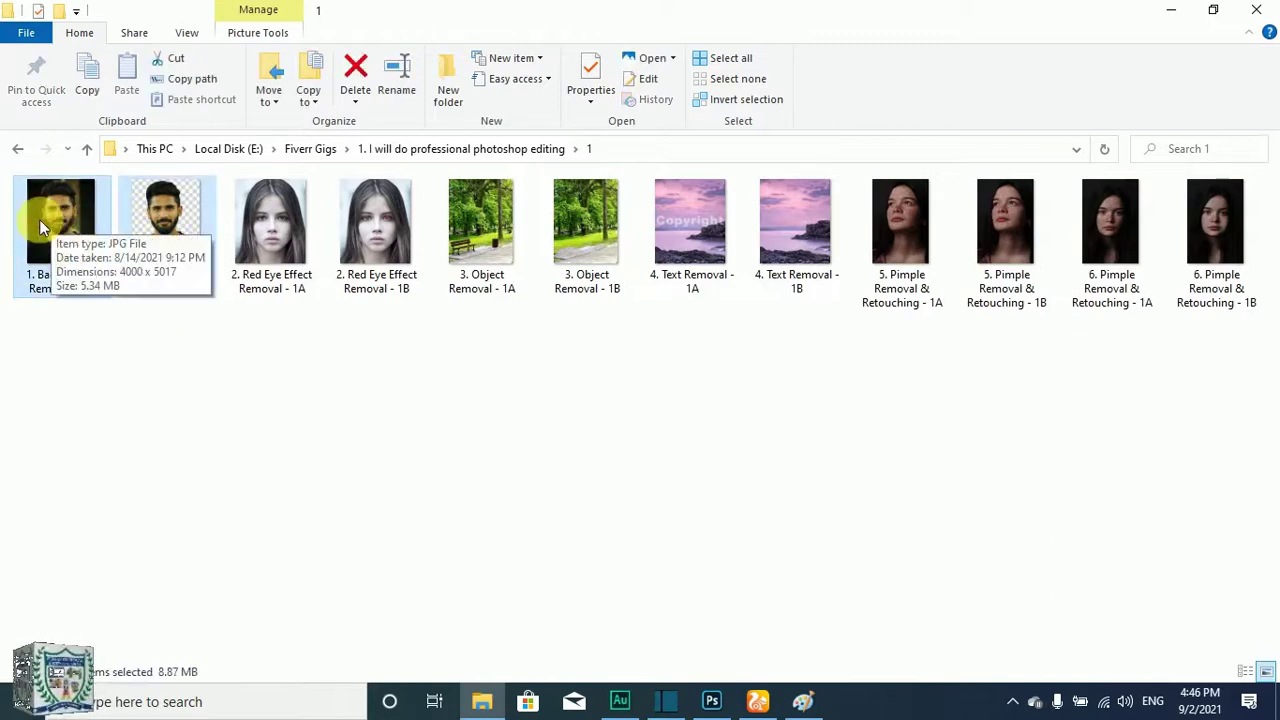
{"action": "left_click", "coordinate": [70, 312]}
{"action": "mouse_move", "coordinate": [66, 230]}
{"action": "left_mouse_down"}
{"action": "mouse_move", "coordinate": [123, 314]}
{"action": "mouse_move", "coordinate": [740, 700]}
{"action": "mouse_move", "coordinate": [770, 705]}
{"action": "mouse_move", "coordinate": [709, 697]}
{"action": "mouse_move", "coordinate": [473, 420]}
{"action": "left_mouse_up"}
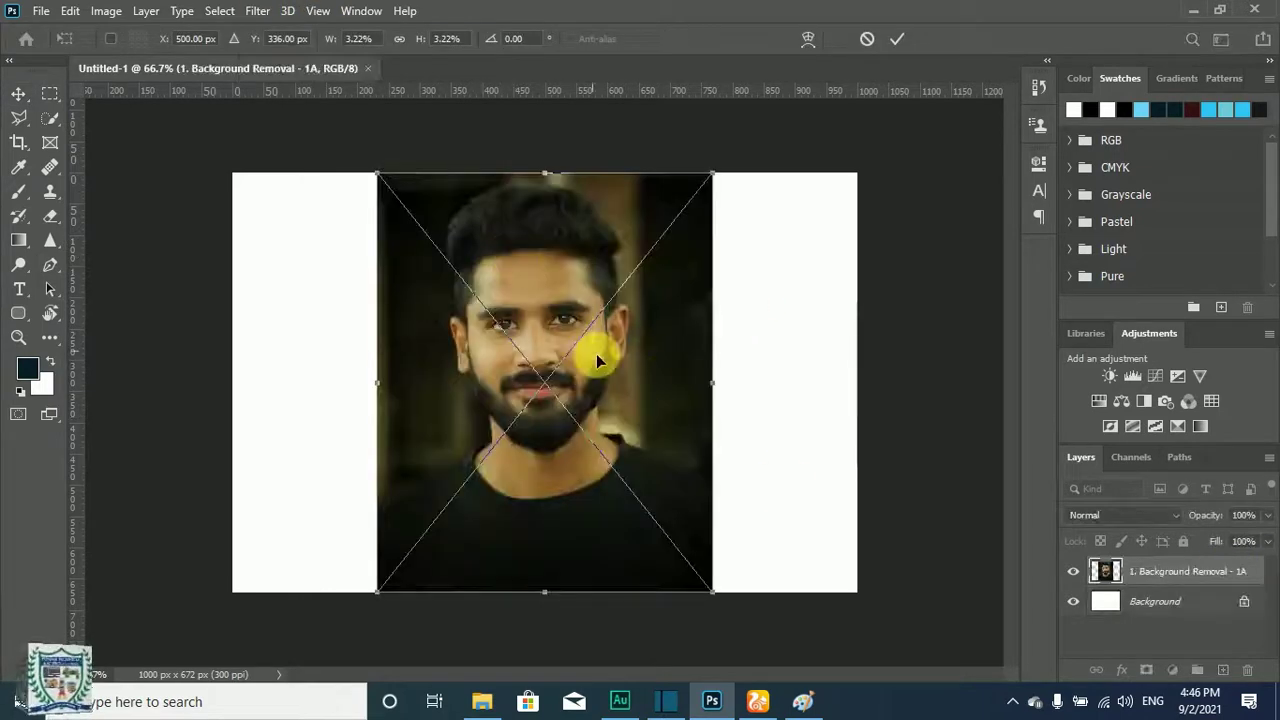
{"action": "left_click", "coordinate": [897, 38]}
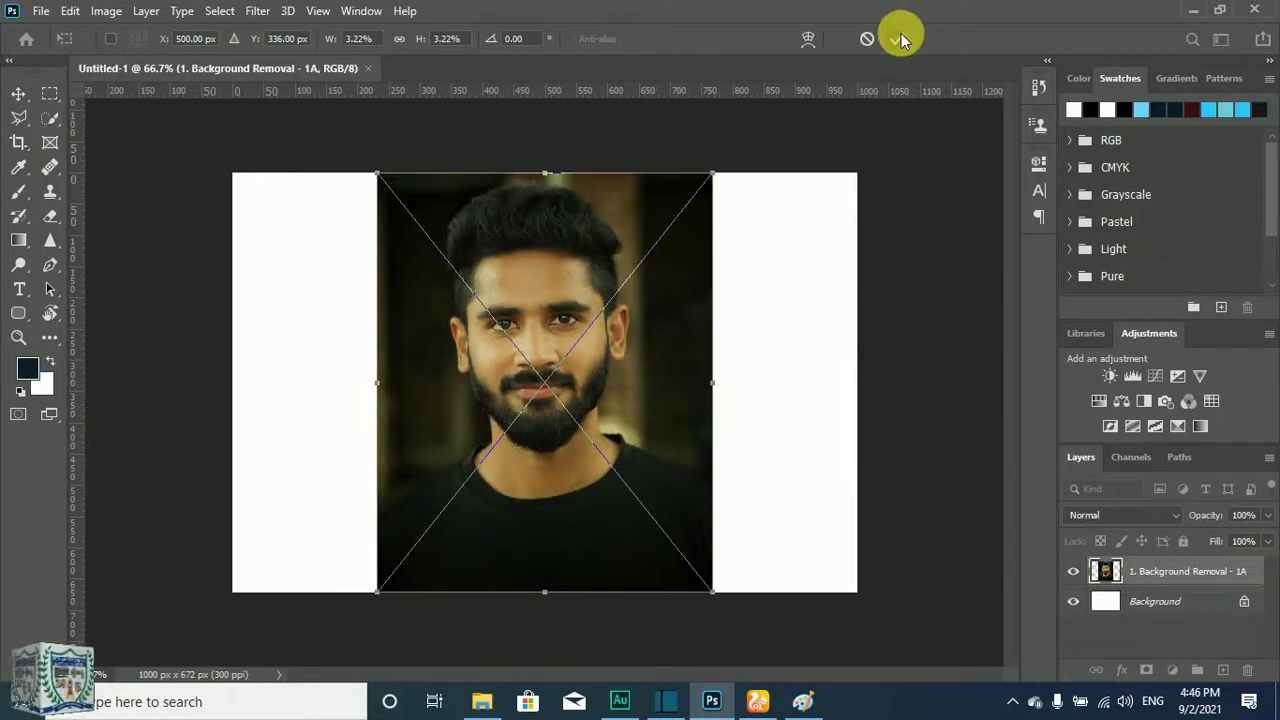
- Scale the 1A portrait to 2.48% and position it in the left half of the canvas, at about X 306.5, Y 336 px
{"action": "left_click_drag", "start_coordinate": [571, 343], "coordinate": [487, 380]}
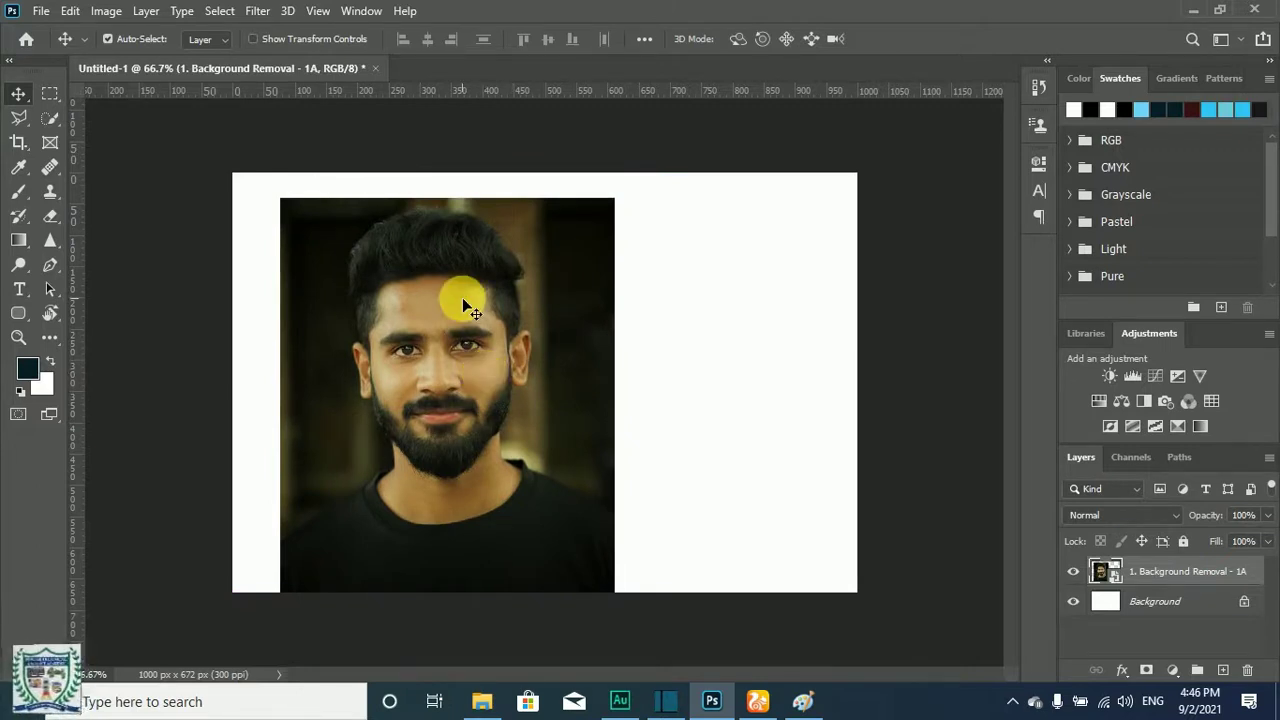
{"action": "key", "text": "ctrl+t"}
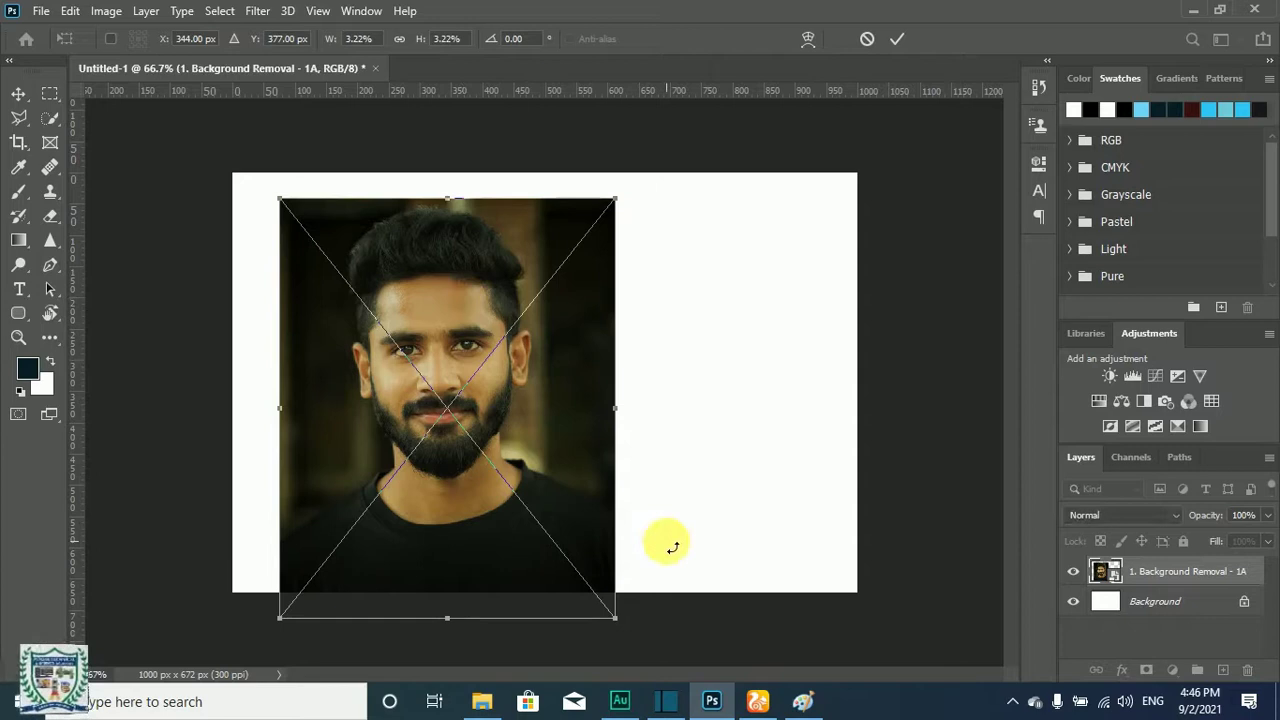
{"action": "left_click_drag", "start_coordinate": [618, 622], "coordinate": [570, 583]}
{"action": "left_click_drag", "start_coordinate": [471, 531], "coordinate": [449, 506]}
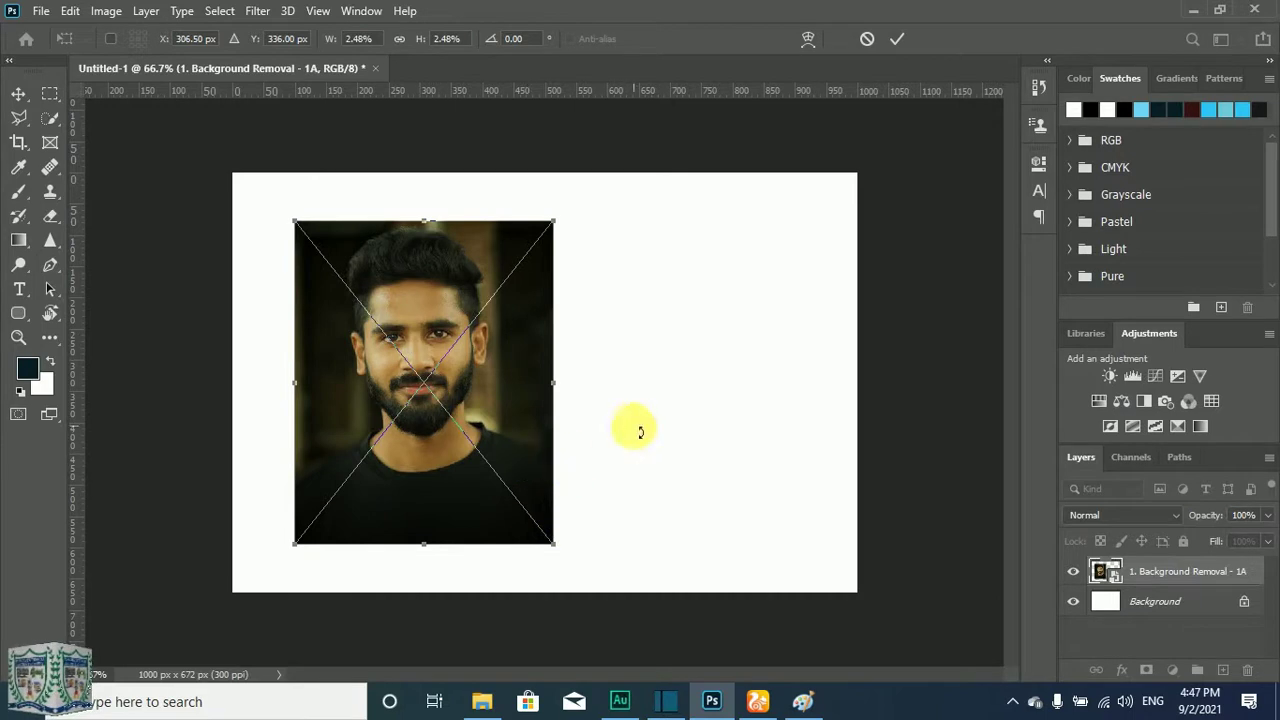
{"action": "left_click", "coordinate": [897, 39]}
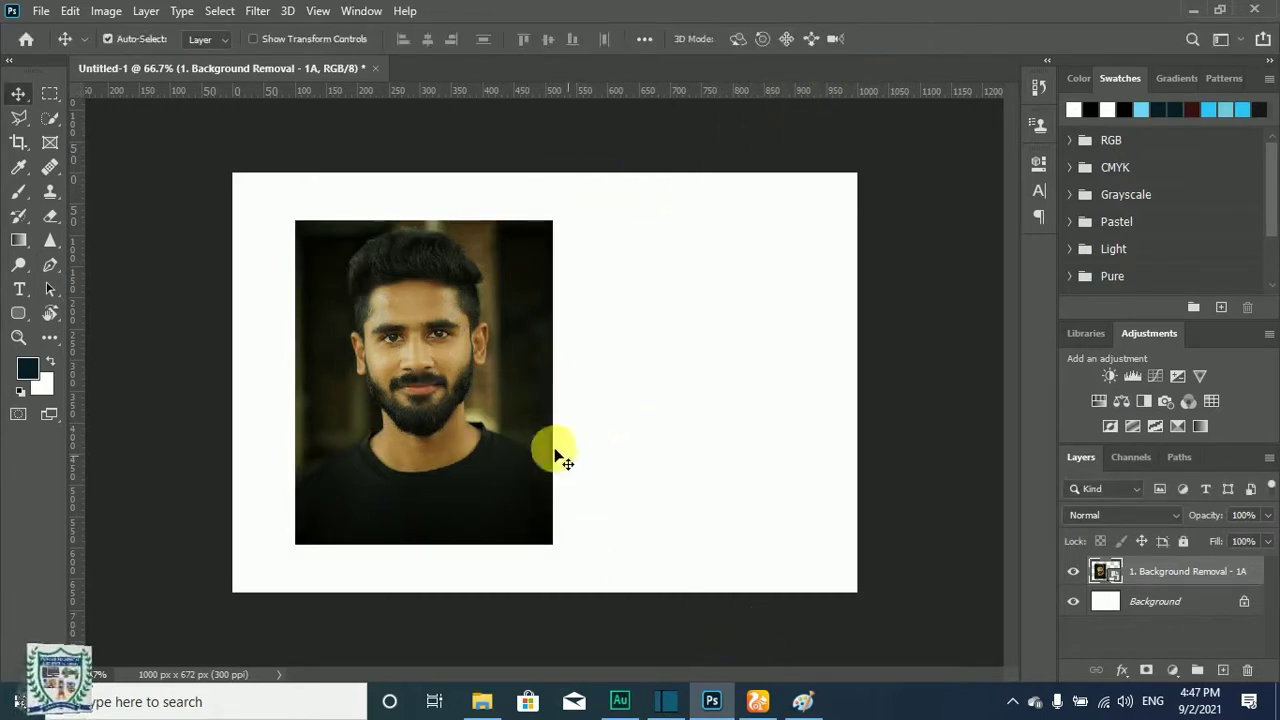
- Switch to File Explorer and place the "1. Background Removal - 1B" image into the Photoshop document
{"action": "left_click", "coordinate": [482, 701]}
{"action": "mouse_move", "coordinate": [191, 219]}
{"action": "left_mouse_down"}
{"action": "mouse_move", "coordinate": [195, 270]}
{"action": "mouse_move", "coordinate": [809, 689]}
{"action": "mouse_move", "coordinate": [806, 700]}
{"action": "mouse_move", "coordinate": [780, 636]}
{"action": "mouse_move", "coordinate": [757, 706]}
{"action": "mouse_move", "coordinate": [703, 710]}
{"action": "mouse_move", "coordinate": [714, 545]}
{"action": "mouse_move", "coordinate": [709, 694]}
{"action": "mouse_move", "coordinate": [431, 517]}
{"action": "mouse_move", "coordinate": [85, 265]}
{"action": "mouse_move", "coordinate": [143, 280]}
{"action": "mouse_move", "coordinate": [200, 265]}
{"action": "left_mouse_up"}
{"action": "left_click", "coordinate": [1165, 24]}
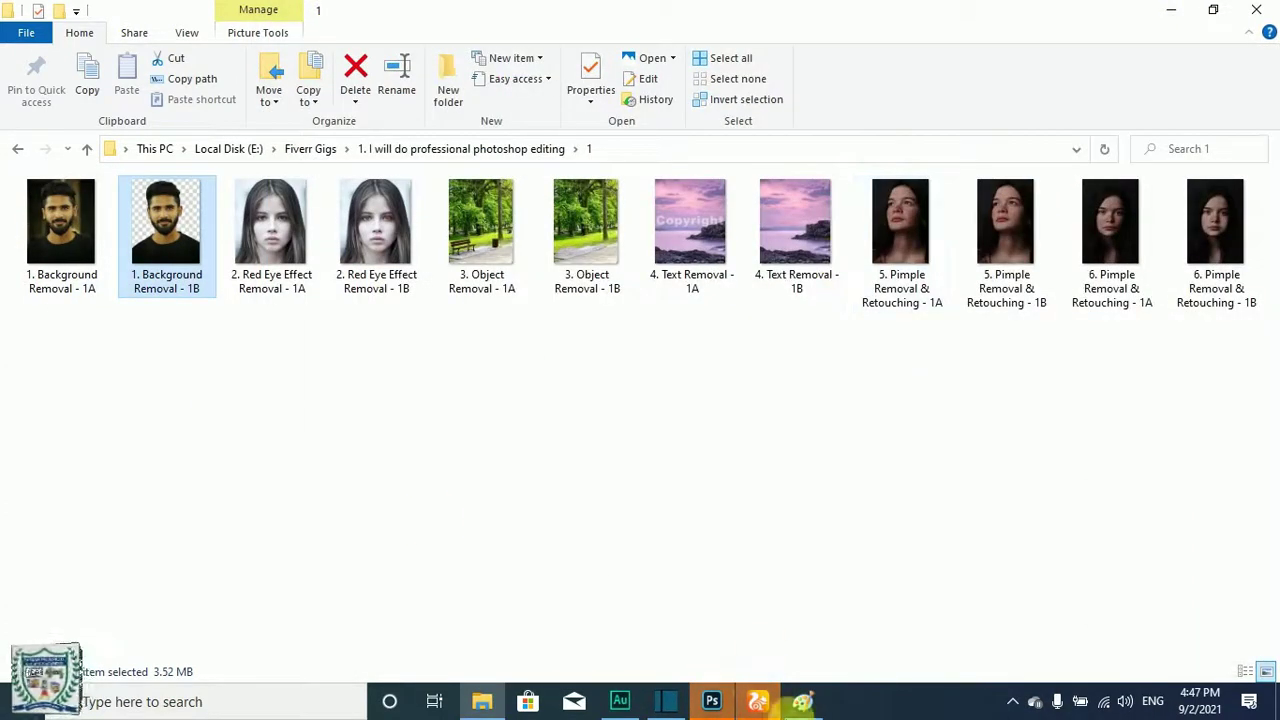
{"action": "left_click", "coordinate": [725, 705]}
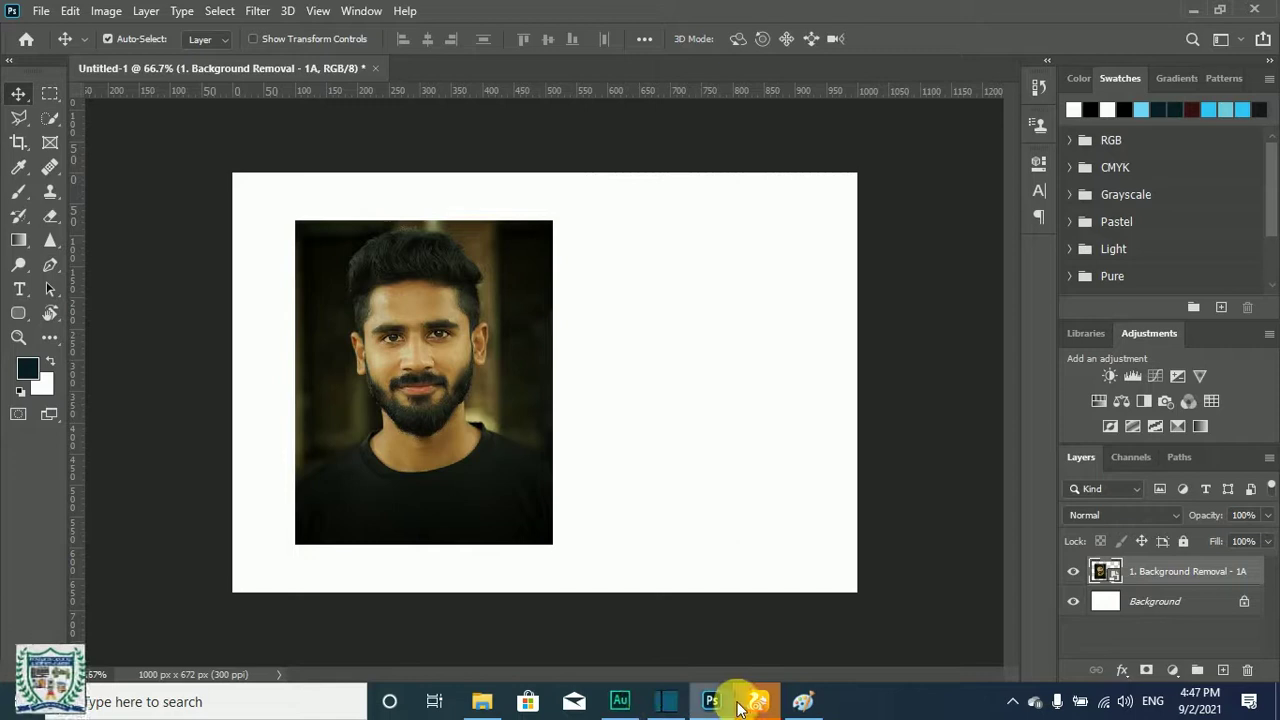
{"action": "left_click", "coordinate": [480, 701]}
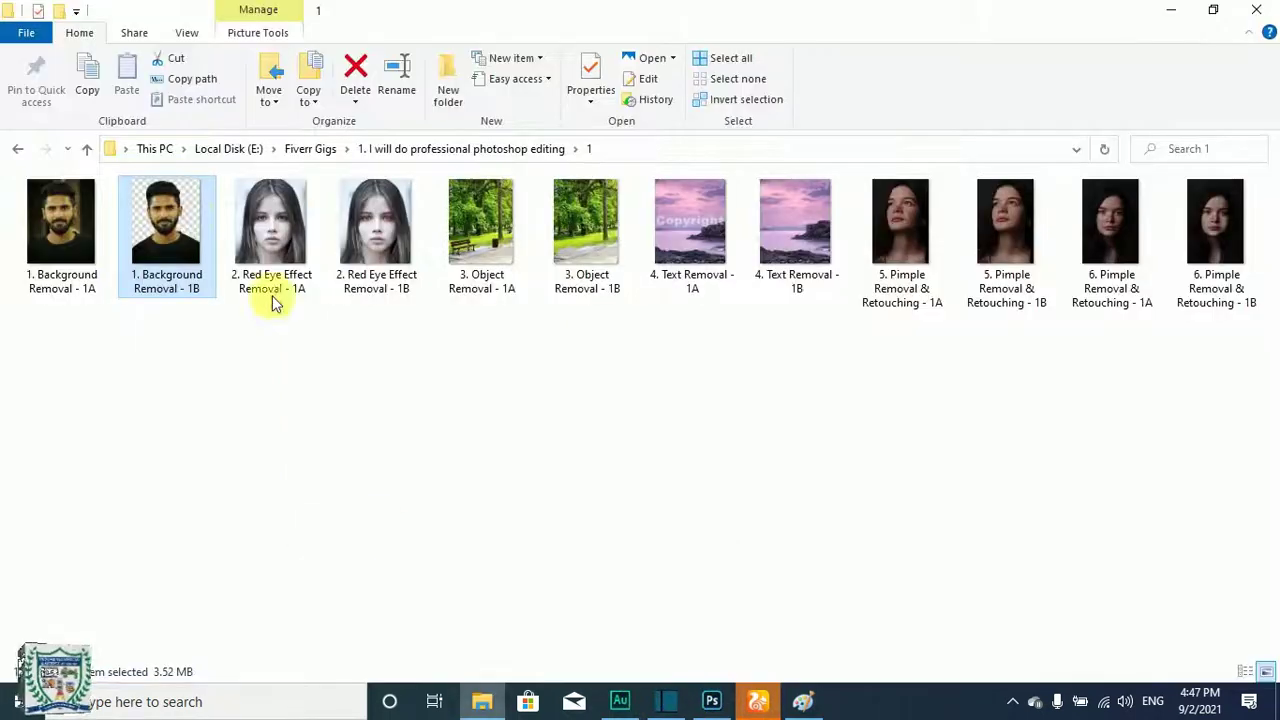
{"action": "left_click_drag", "start_coordinate": [176, 225], "coordinate": [630, 392]}
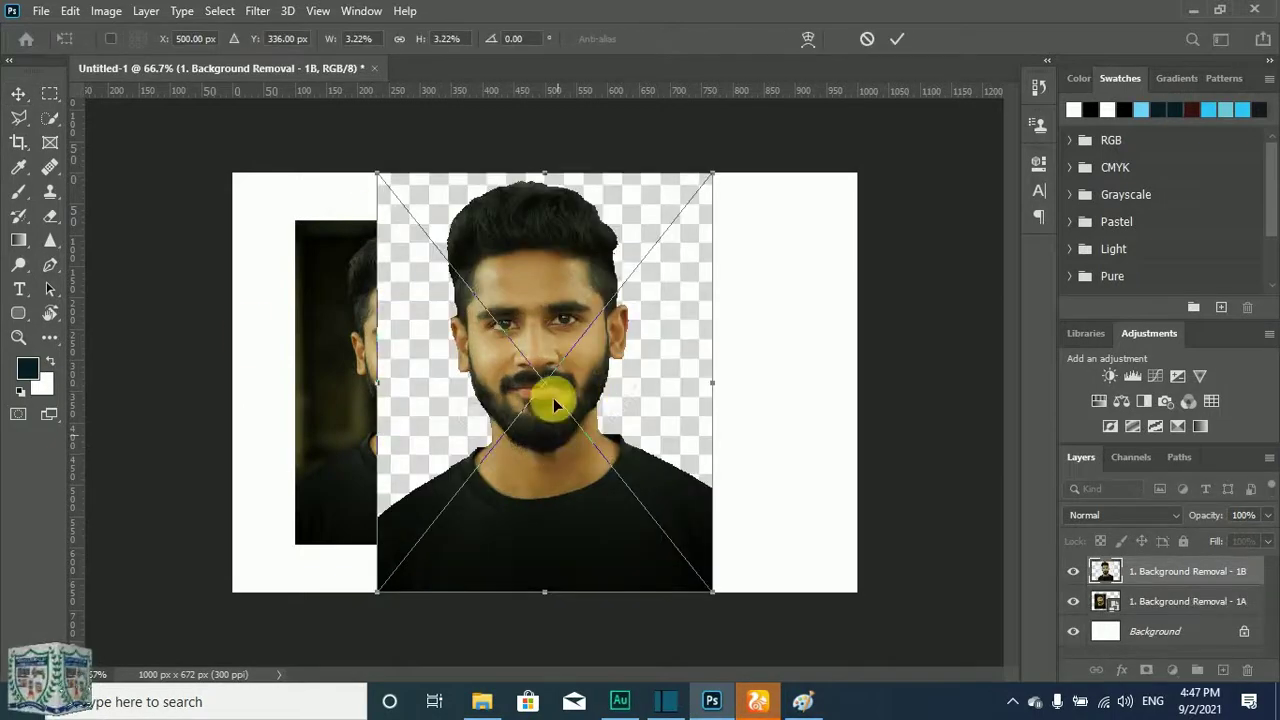
- Scale the 1B cutout portrait to 2.48%, matching the 1A portrait, and move it flush against 1A's right edge
{"action": "left_click_drag", "start_coordinate": [543, 243], "coordinate": [463, 303]}
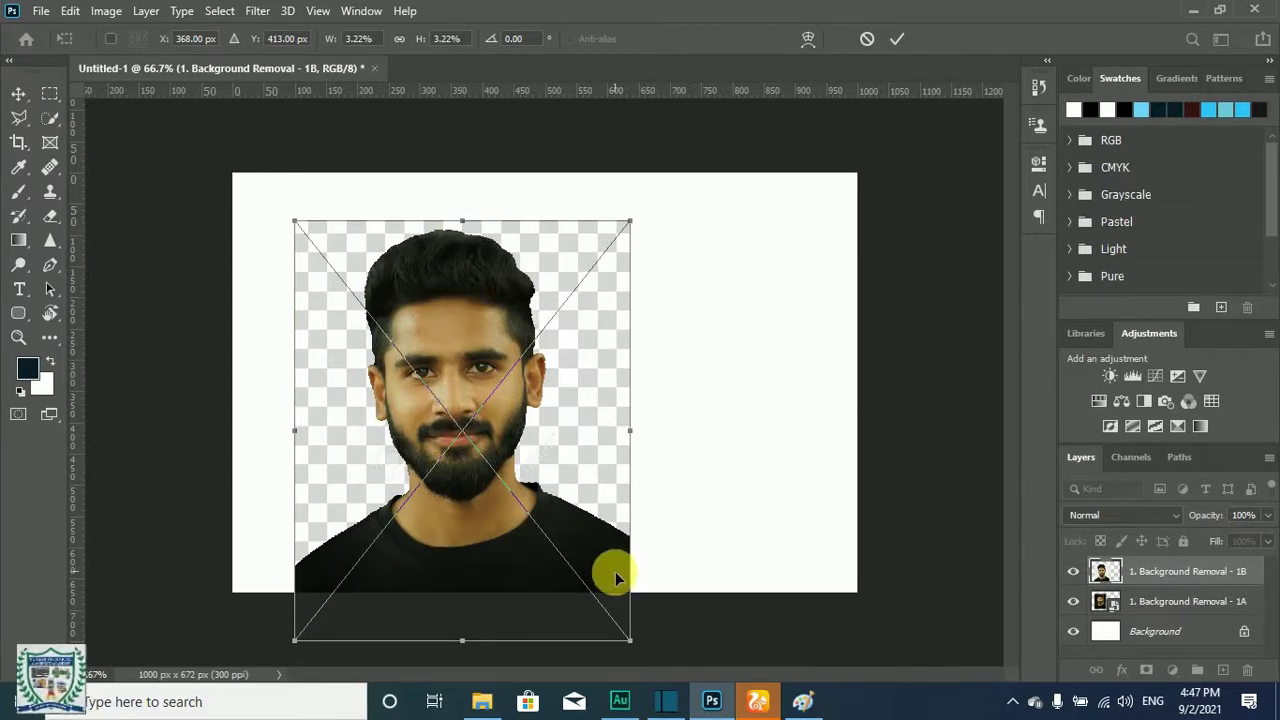
{"action": "left_click_drag", "start_coordinate": [633, 635], "coordinate": [564, 542]}
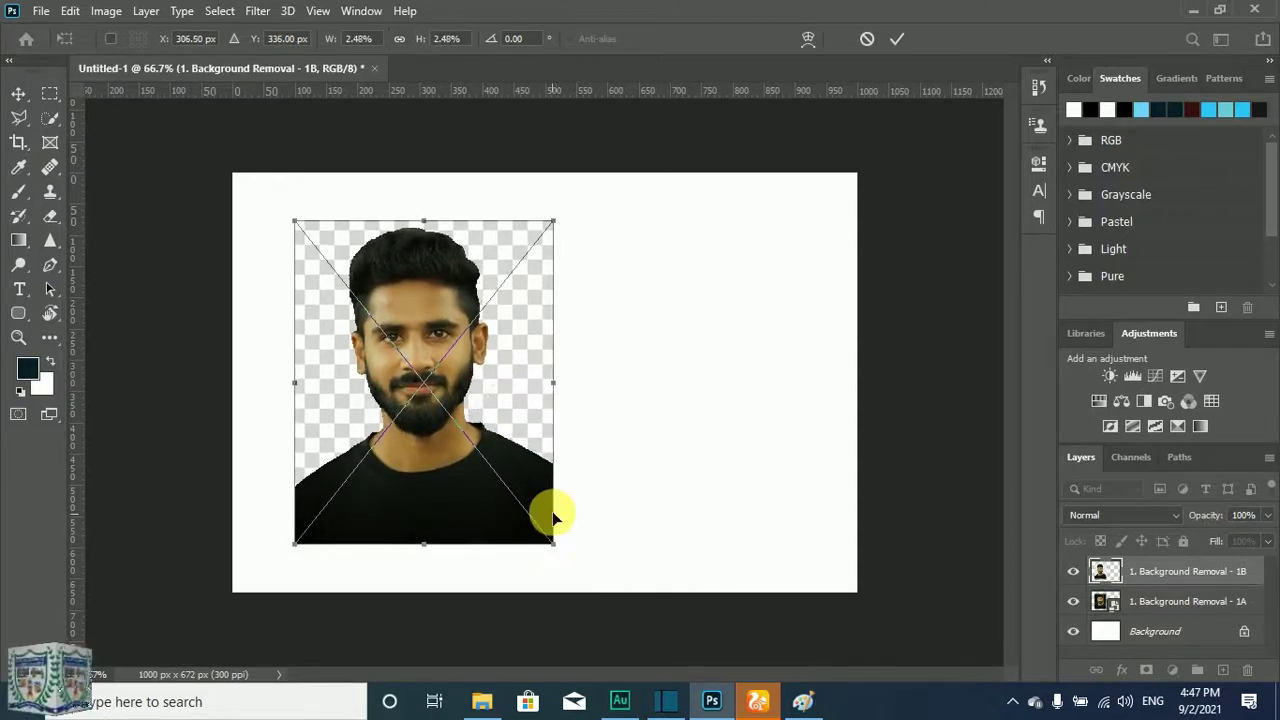
{"action": "key", "text": "Return"}
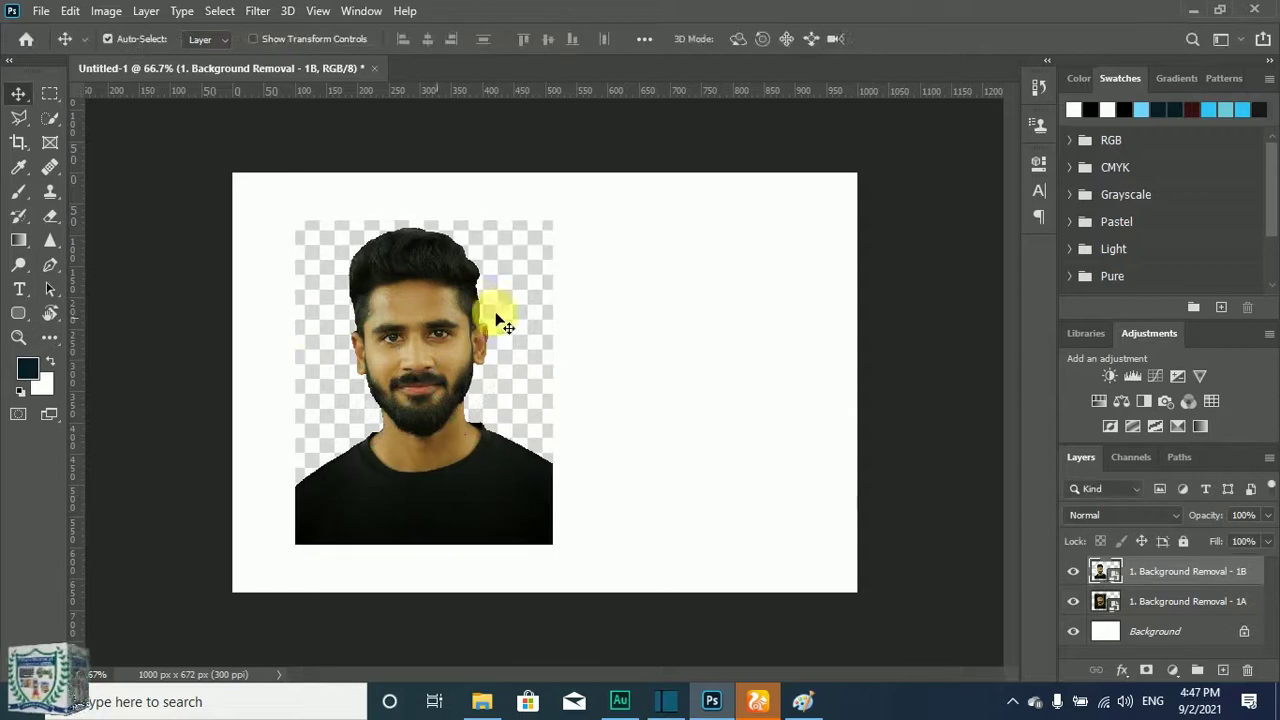
{"action": "left_click_drag", "start_coordinate": [428, 367], "coordinate": [674, 379]}
{"action": "left_click", "coordinate": [852, 468]}
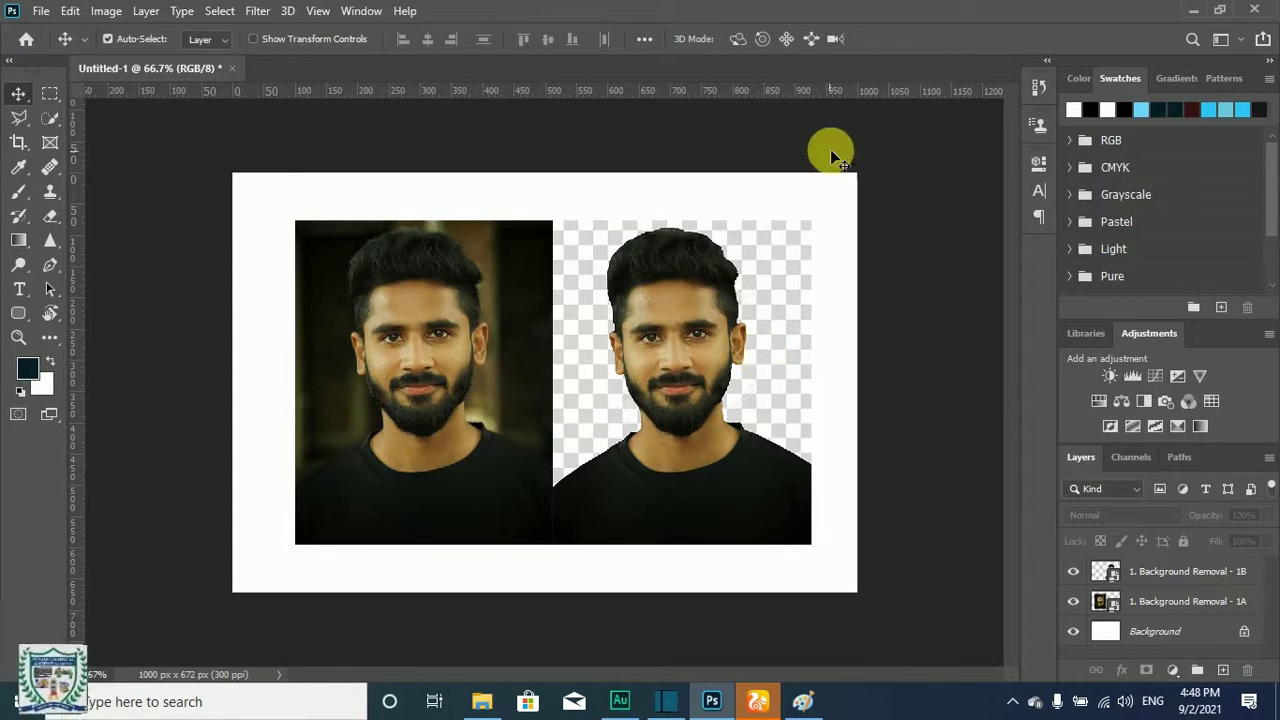
- Group the two portrait layers and centre the group horizontally on the whole canvas, clearing the selection
{"action": "left_click_drag", "start_coordinate": [856, 206], "coordinate": [251, 566]}
{"action": "key", "text": "ctrl+g"}
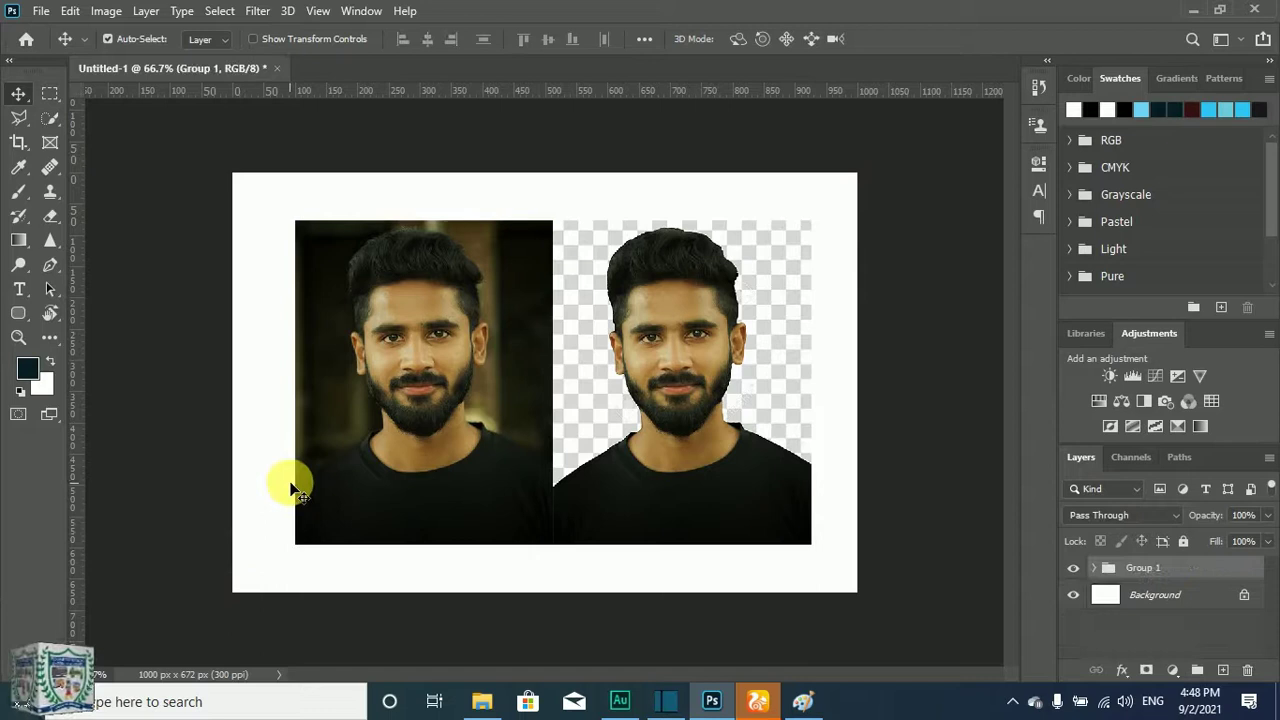
{"action": "left_click", "coordinate": [714, 475]}
{"action": "key", "text": "ctrl+a"}
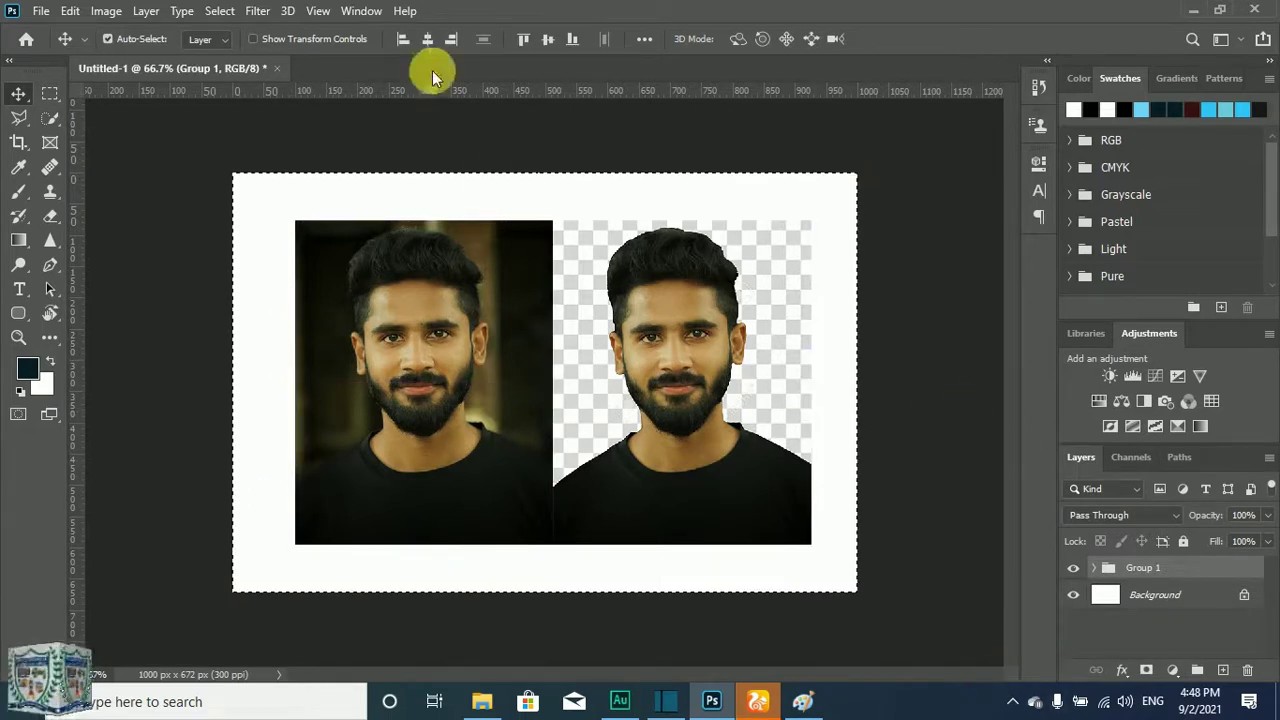
{"action": "left_click", "coordinate": [428, 38]}
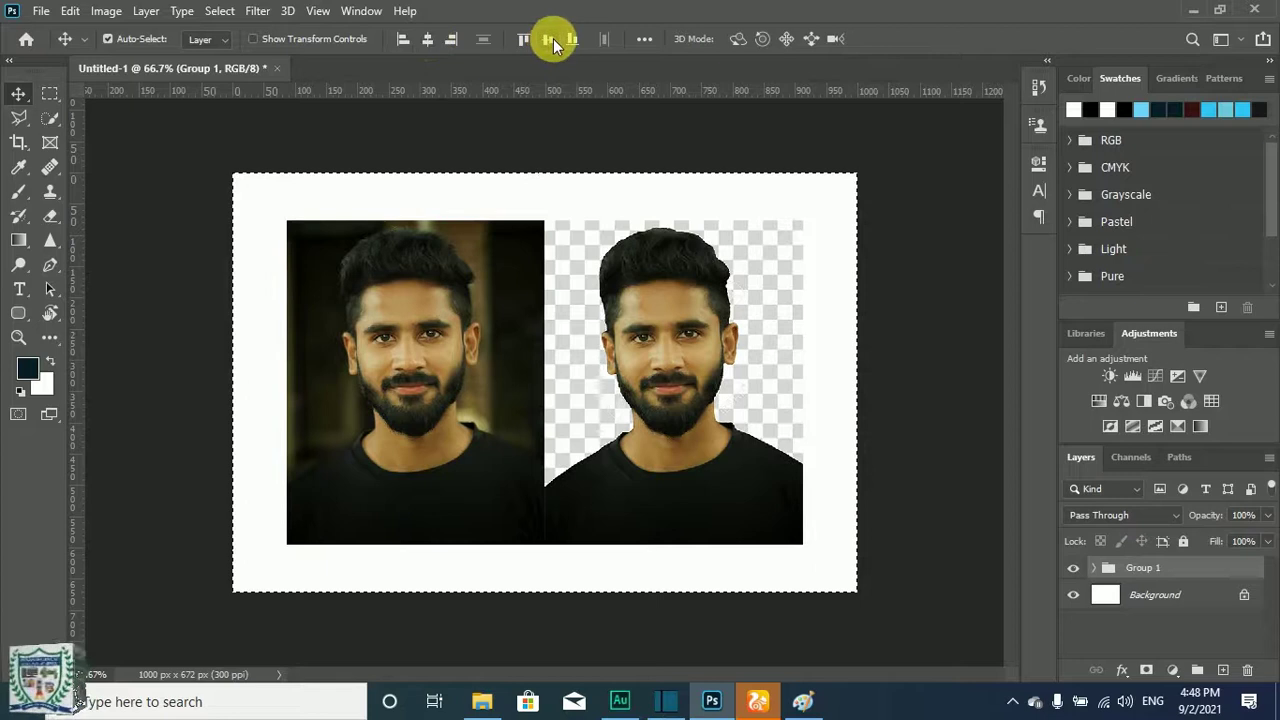
{"action": "left_click", "coordinate": [904, 428]}
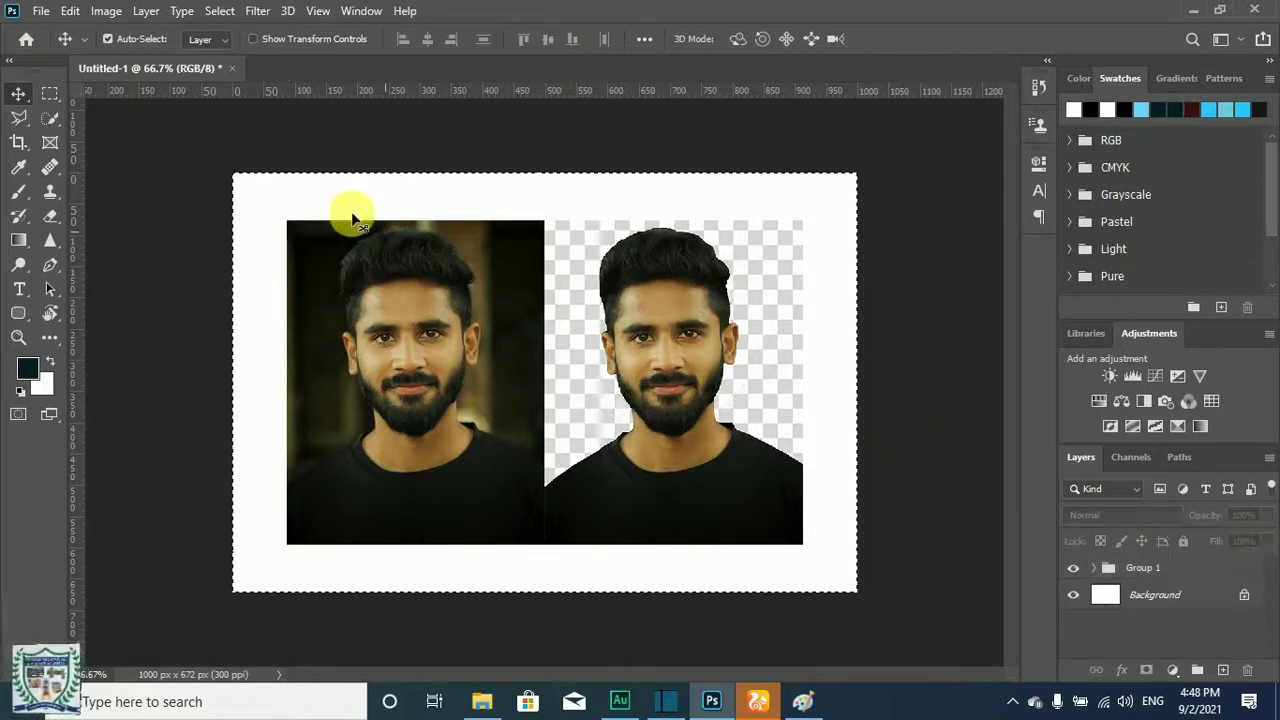
{"action": "key", "text": "ctrl+d"}
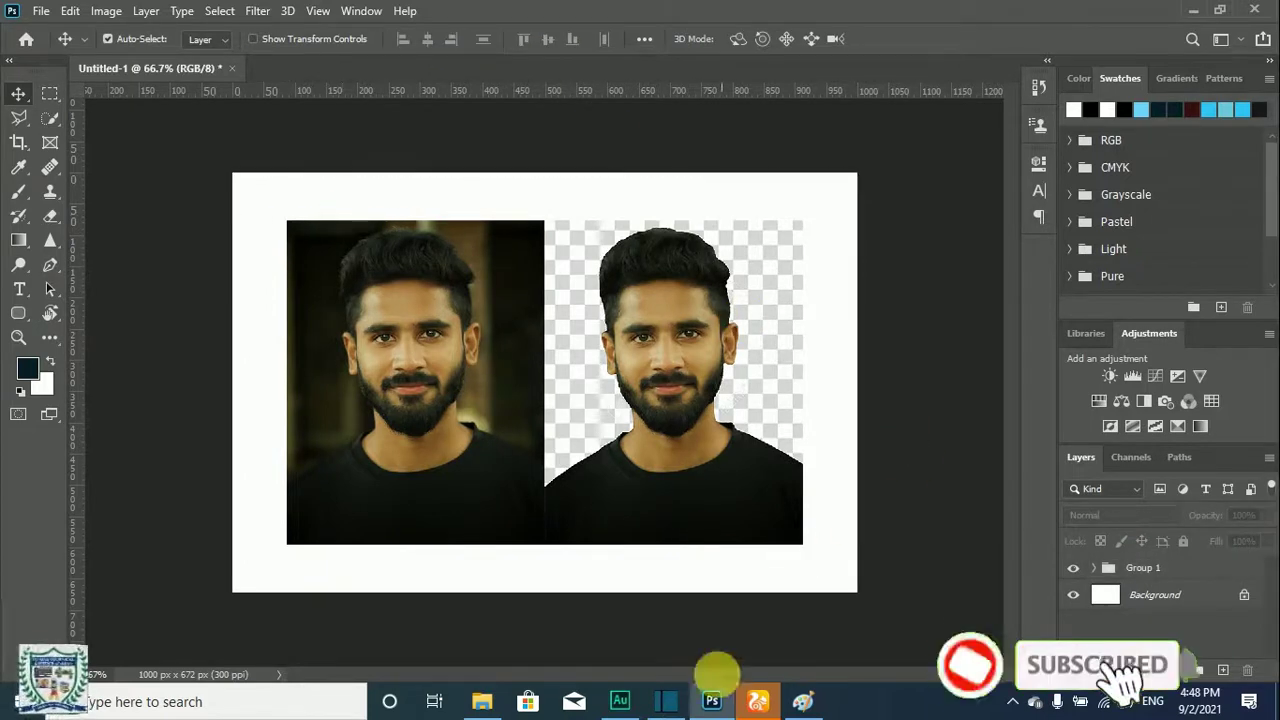
- Switch to the browser and search Google Images for "png.jpg" in a new tab, looking through the results
{"action": "left_click", "coordinate": [757, 701]}
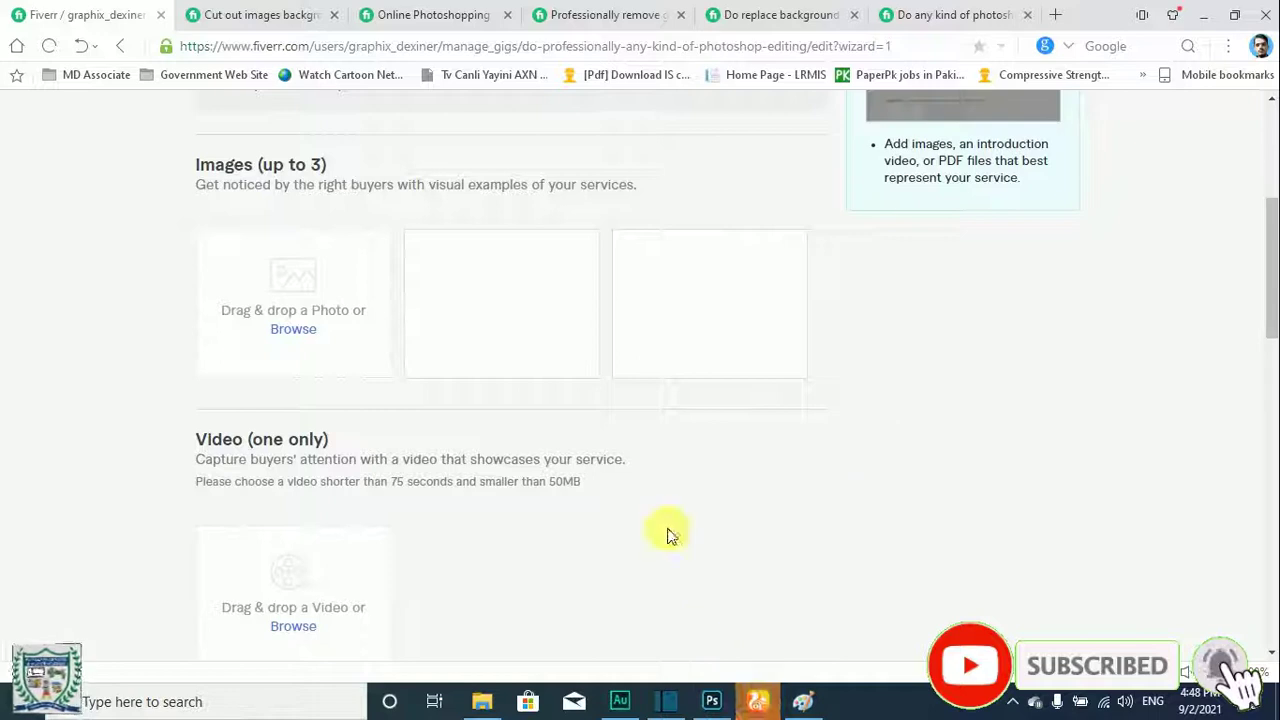
{"action": "left_click", "coordinate": [1055, 14]}
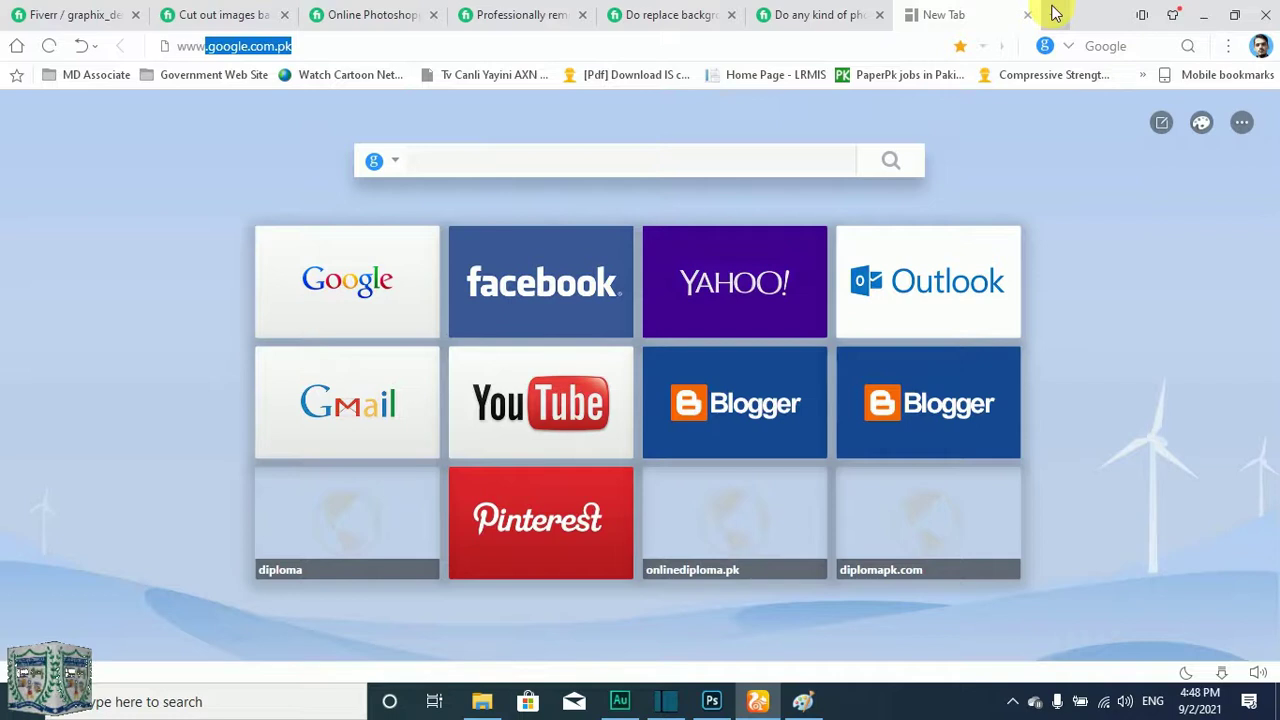
{"action": "type", "text": "w"}
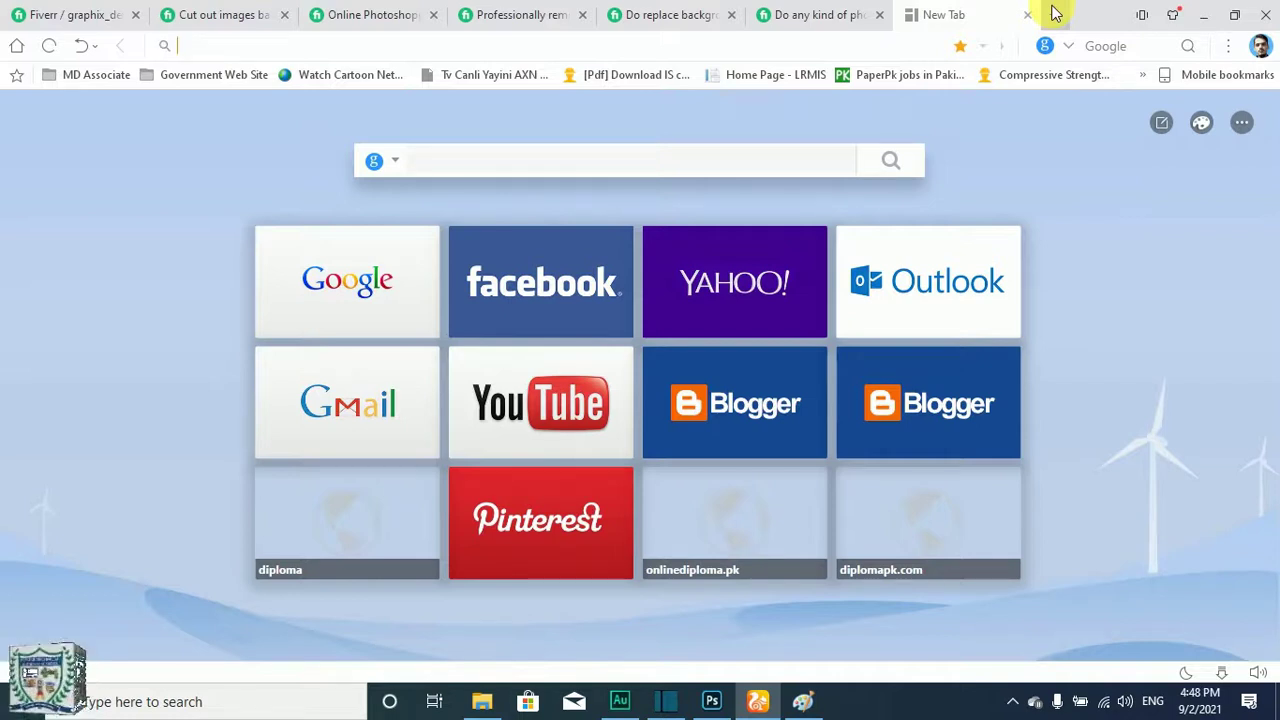
{"action": "type", "text": "ng"}
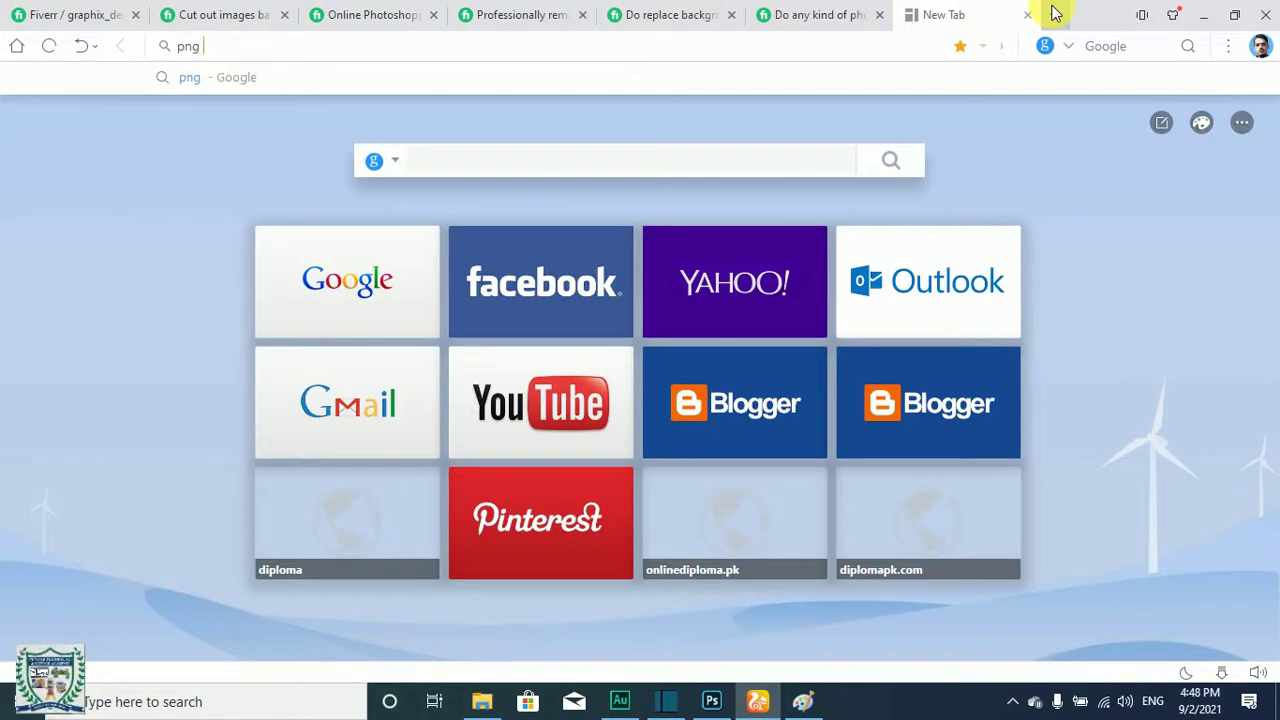
{"action": "type", "text": ".jp"}
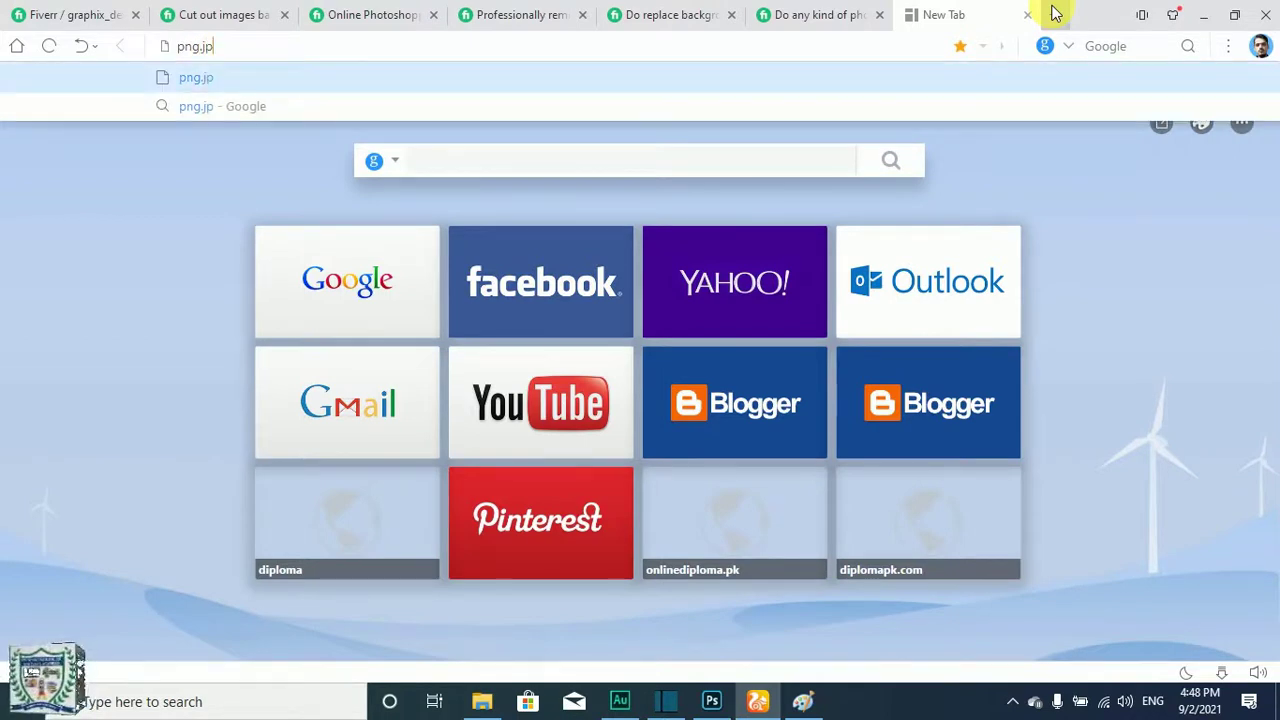
{"action": "type", "text": "g"}
{"action": "key", "text": "Return"}
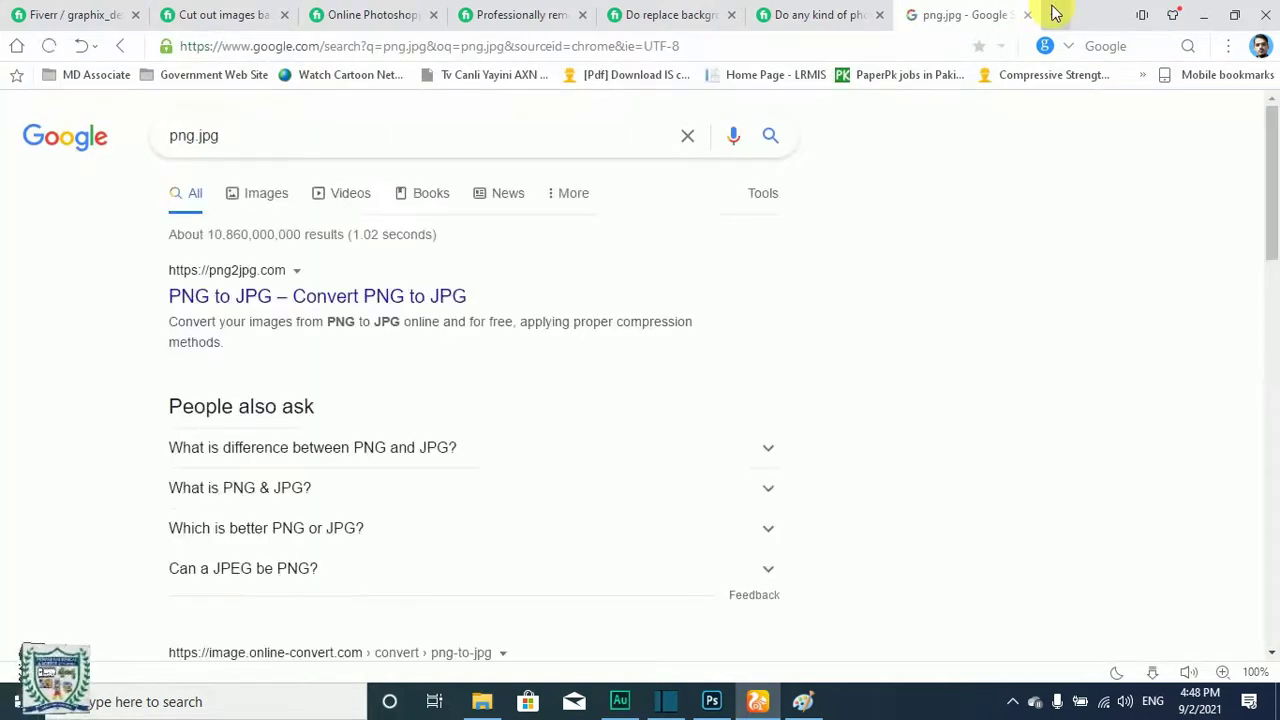
{"action": "left_click", "coordinate": [250, 203]}
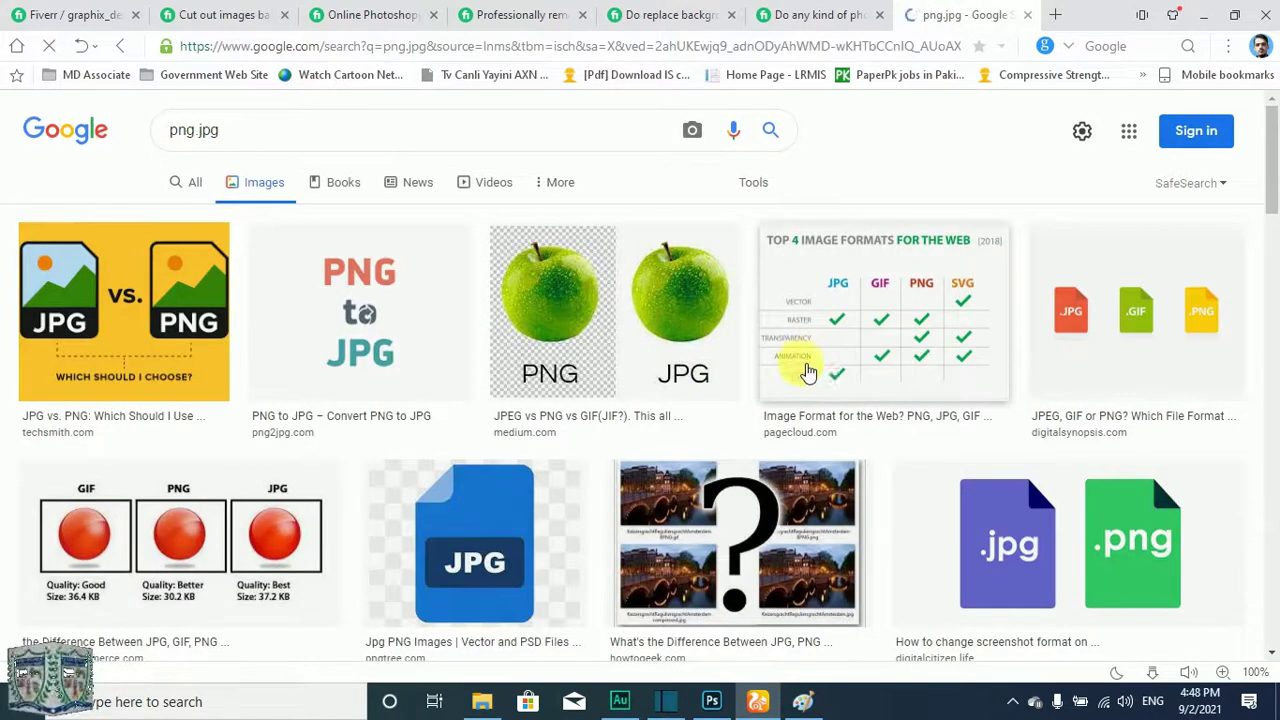
{"action": "scroll", "coordinate": [850, 390], "scroll_direction": "down", "scroll_amount": 5}
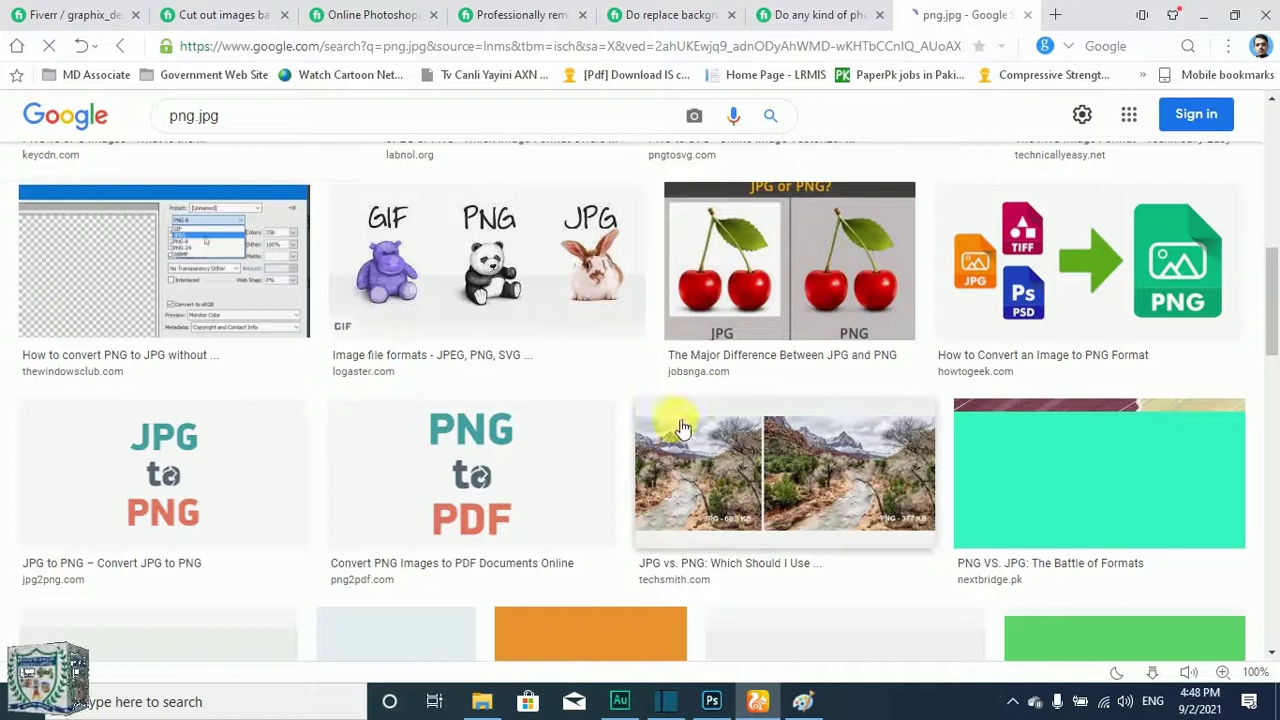
{"action": "scroll", "coordinate": [690, 410], "scroll_direction": "down", "scroll_amount": 10}
{"action": "scroll", "coordinate": [700, 410], "scroll_direction": "up", "scroll_amount": 10}
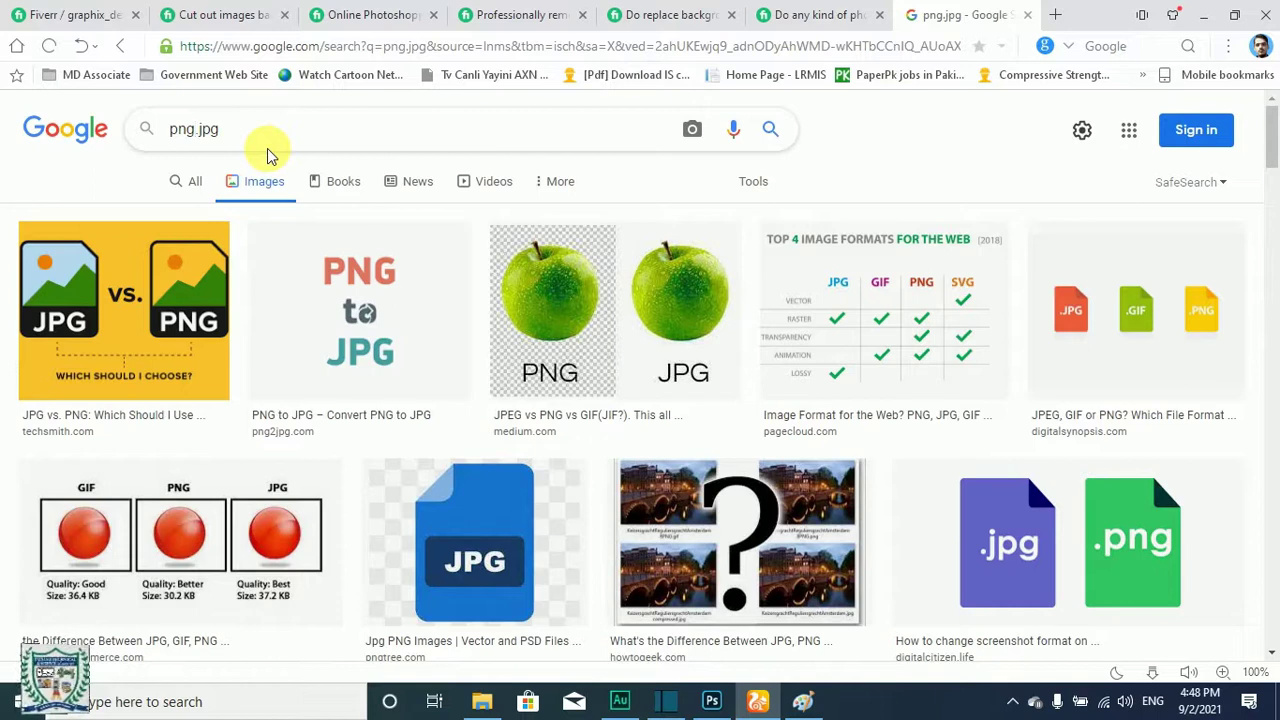
- Refine the image search to "png transparent.jpg" and preview a plain checkered transparency pattern from the results
{"action": "type", "text": "transparent"}
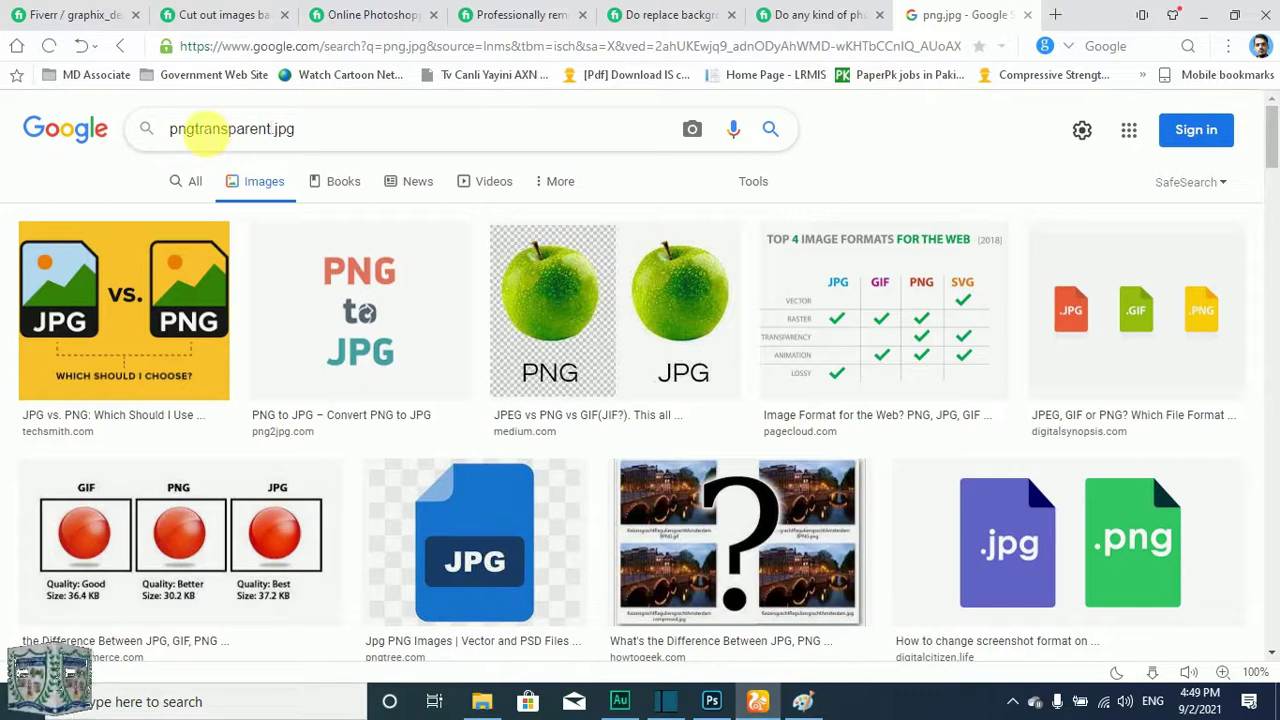
{"action": "left_click", "coordinate": [198, 130]}
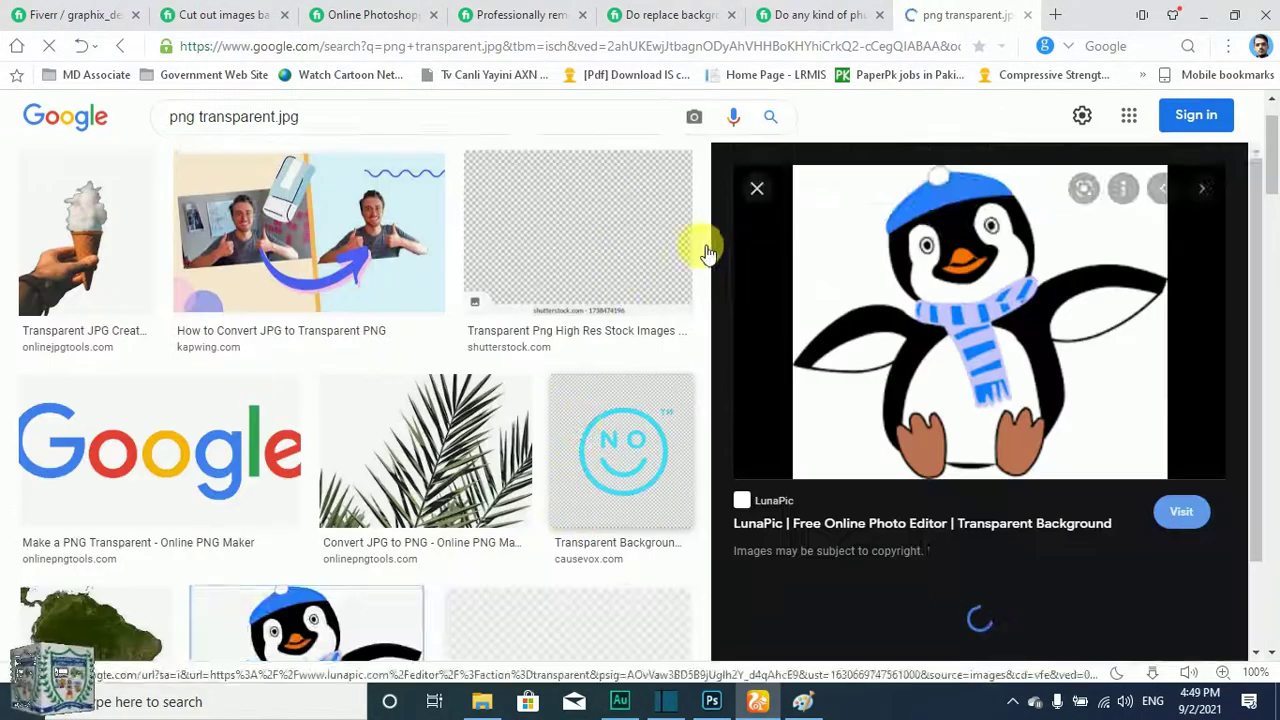
{"action": "scroll", "coordinate": [600, 230], "scroll_direction": "down", "scroll_amount": 1}
{"action": "left_click", "coordinate": [557, 209]}
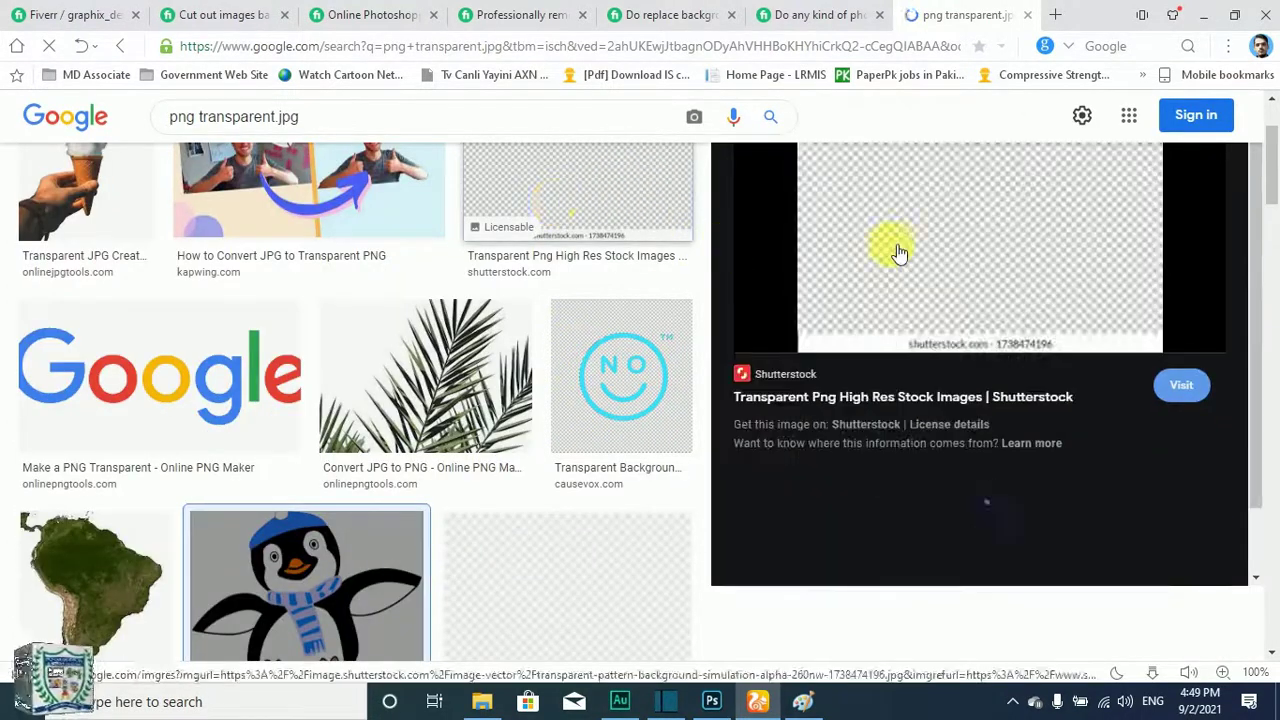
{"action": "scroll", "coordinate": [1050, 466], "scroll_direction": "down", "scroll_amount": 1}
{"action": "left_click", "coordinate": [995, 471]}
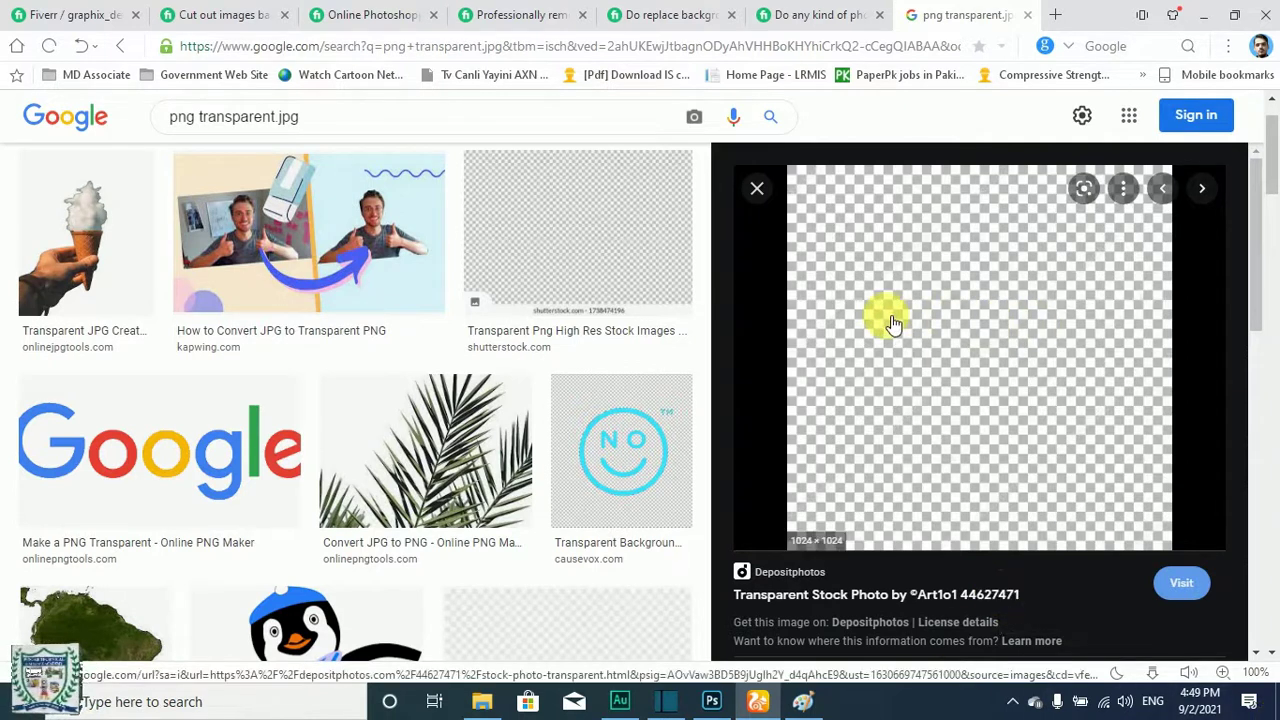
- Switch to Photoshop and add the text "Before" over the lower part of the 1A portrait
{"action": "left_click", "coordinate": [711, 701]}
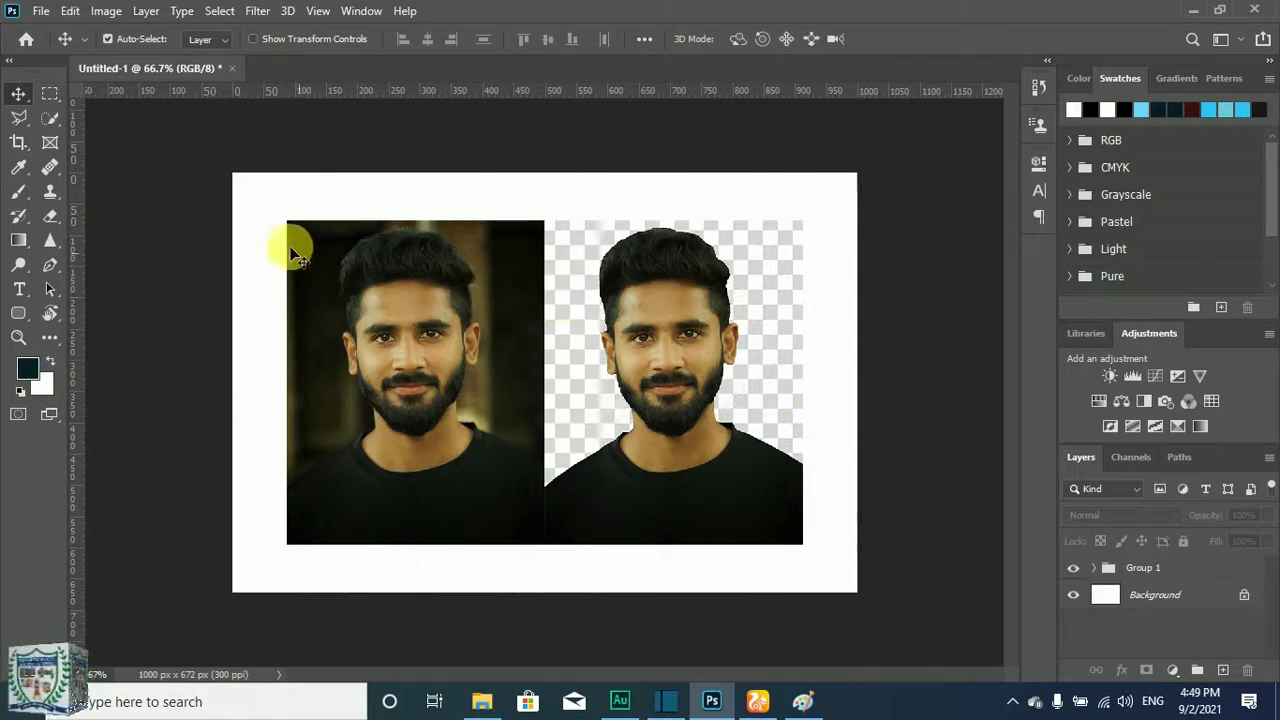
{"action": "left_click", "coordinate": [18, 292]}
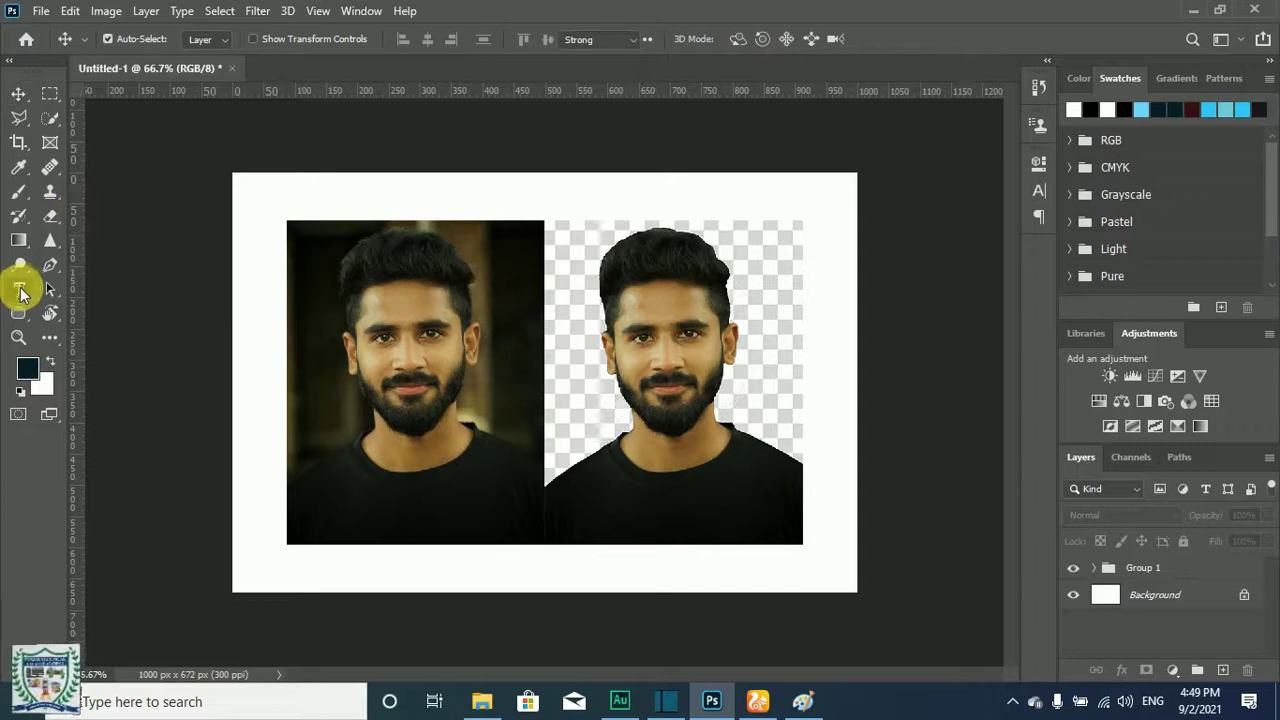
{"action": "left_click", "coordinate": [348, 517]}
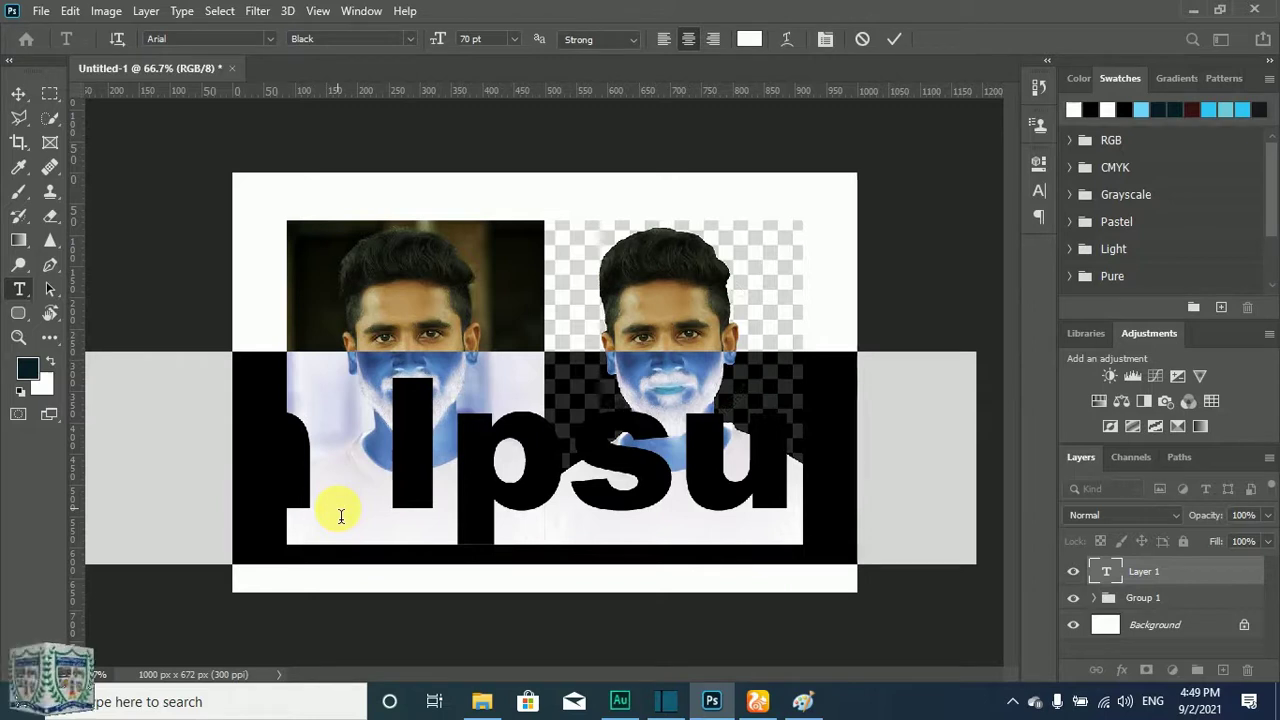
{"action": "type", "text": "B"}
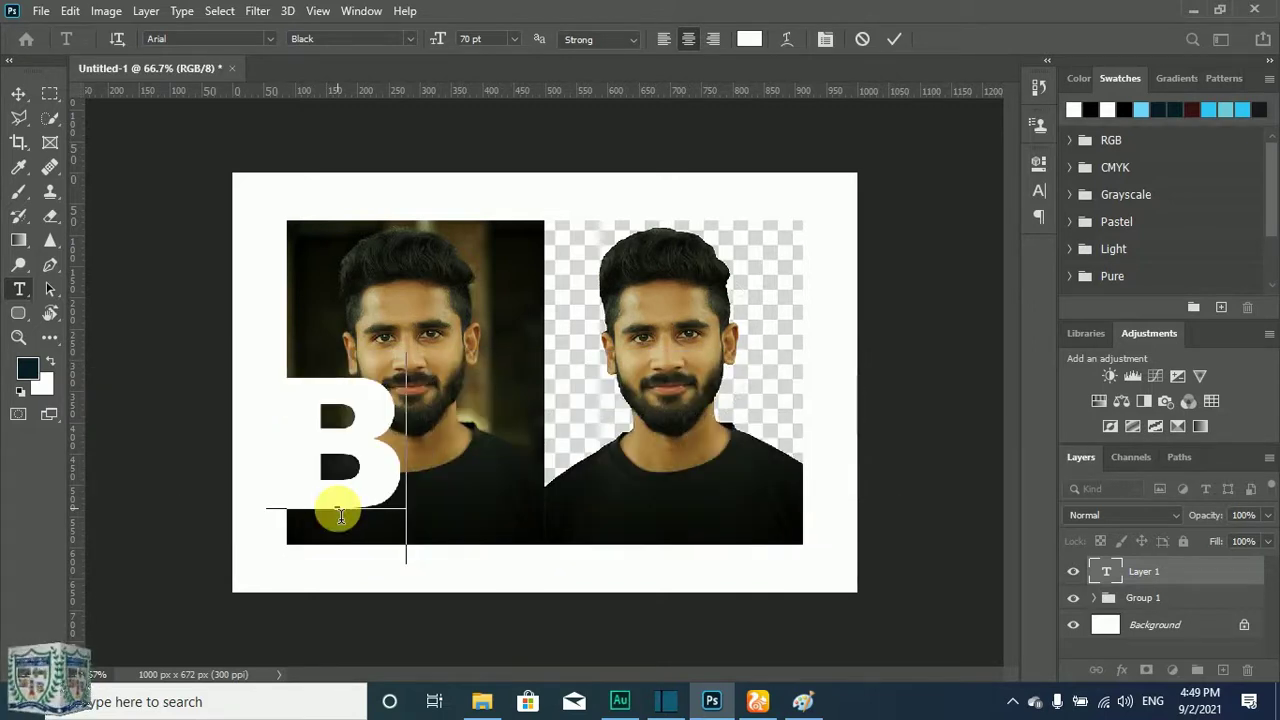
{"action": "type", "text": "efore"}
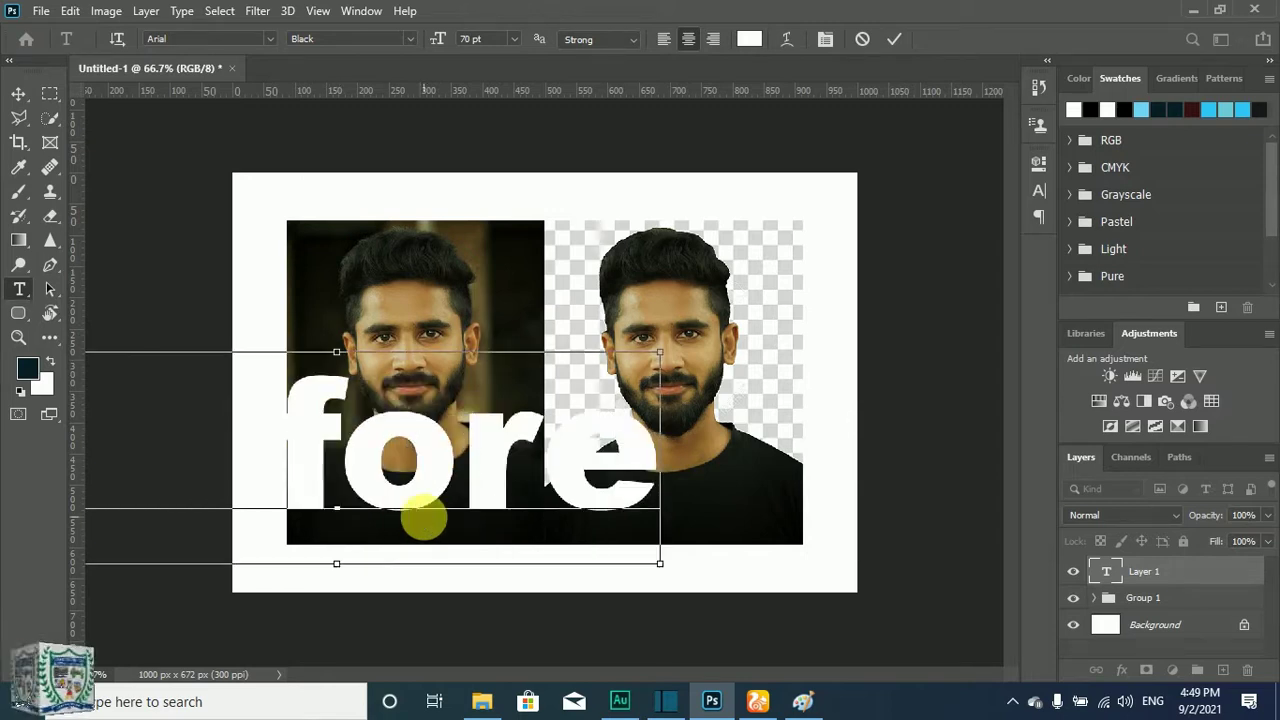
- Left-align the whole "Before" text and reduce its font size to 21 pt
{"action": "key", "text": "ctrl+a"}
{"action": "left_click", "coordinate": [665, 38]}
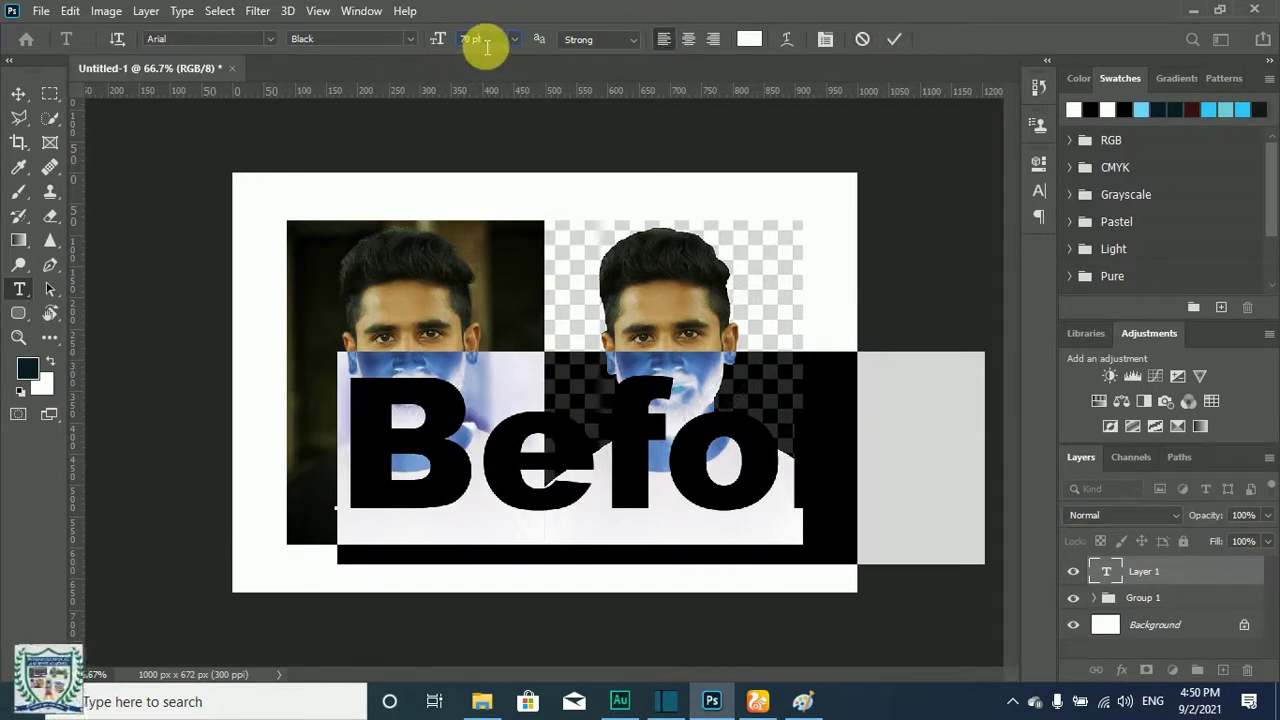
{"action": "scroll", "coordinate": [487, 47], "scroll_direction": "down", "scroll_amount": 4}
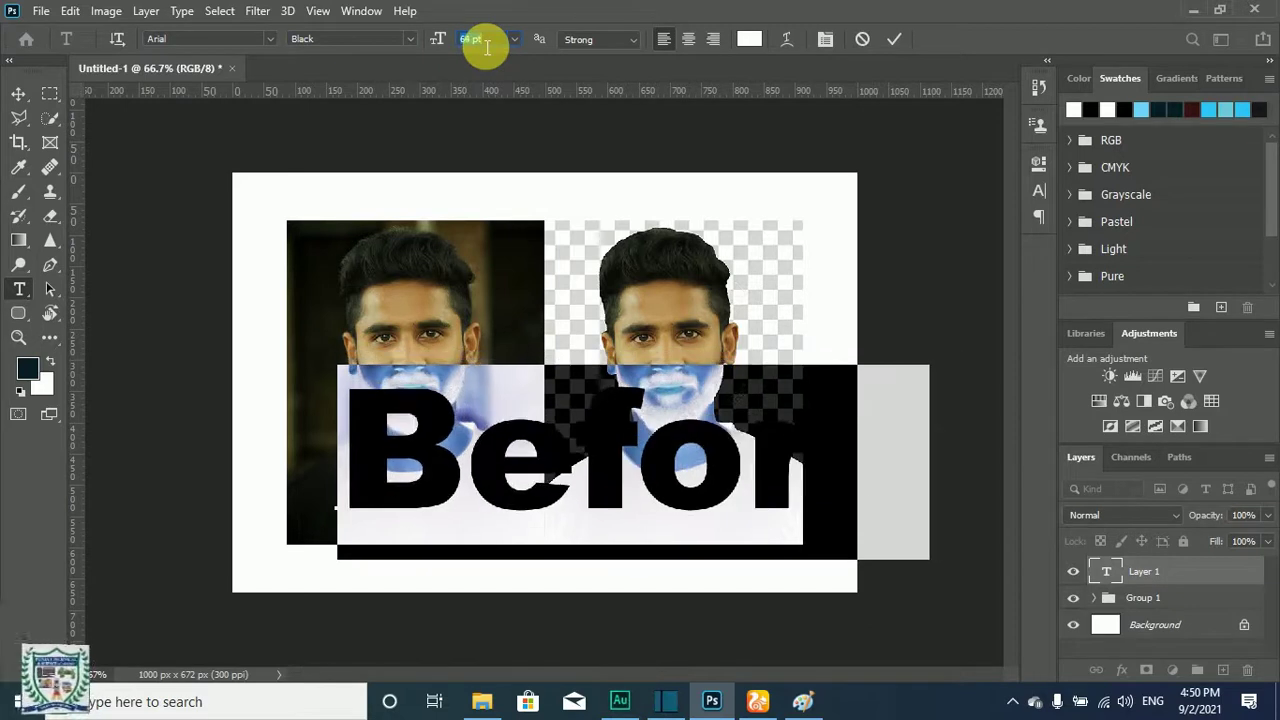
{"action": "scroll", "coordinate": [504, 35], "scroll_direction": "down", "scroll_amount": 11}
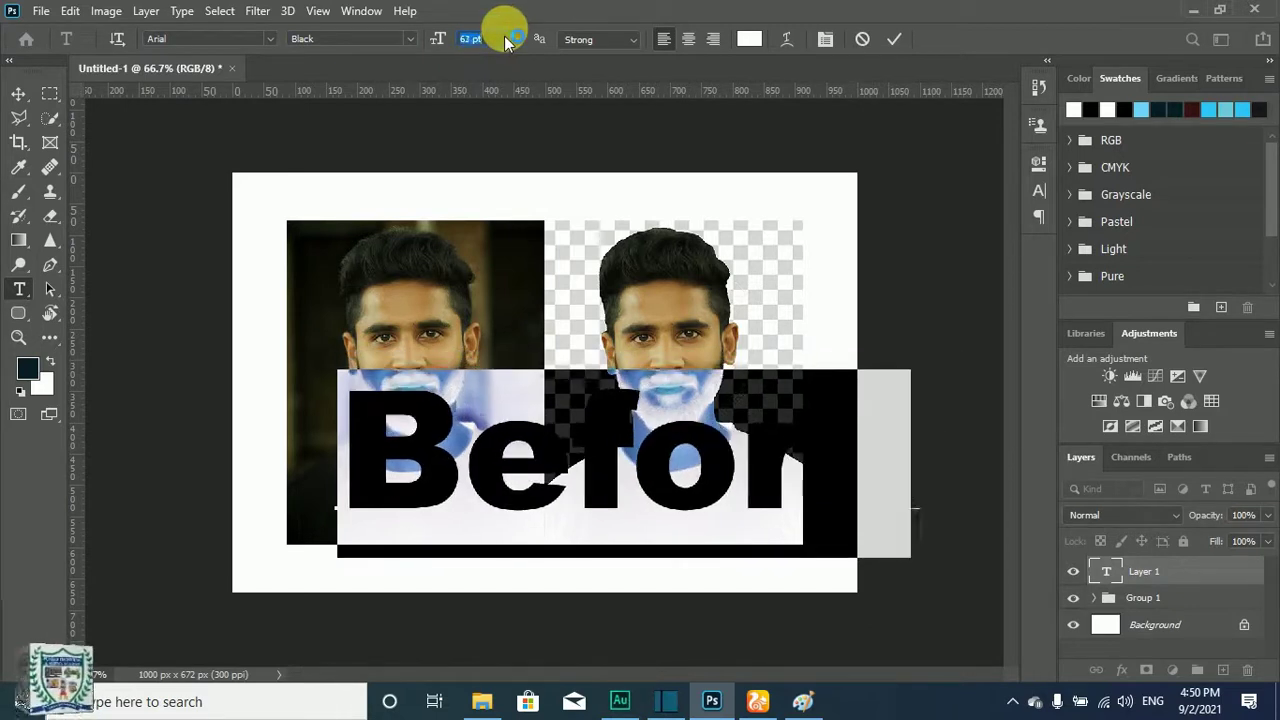
{"action": "scroll", "coordinate": [504, 35], "scroll_direction": "down", "scroll_amount": 20}
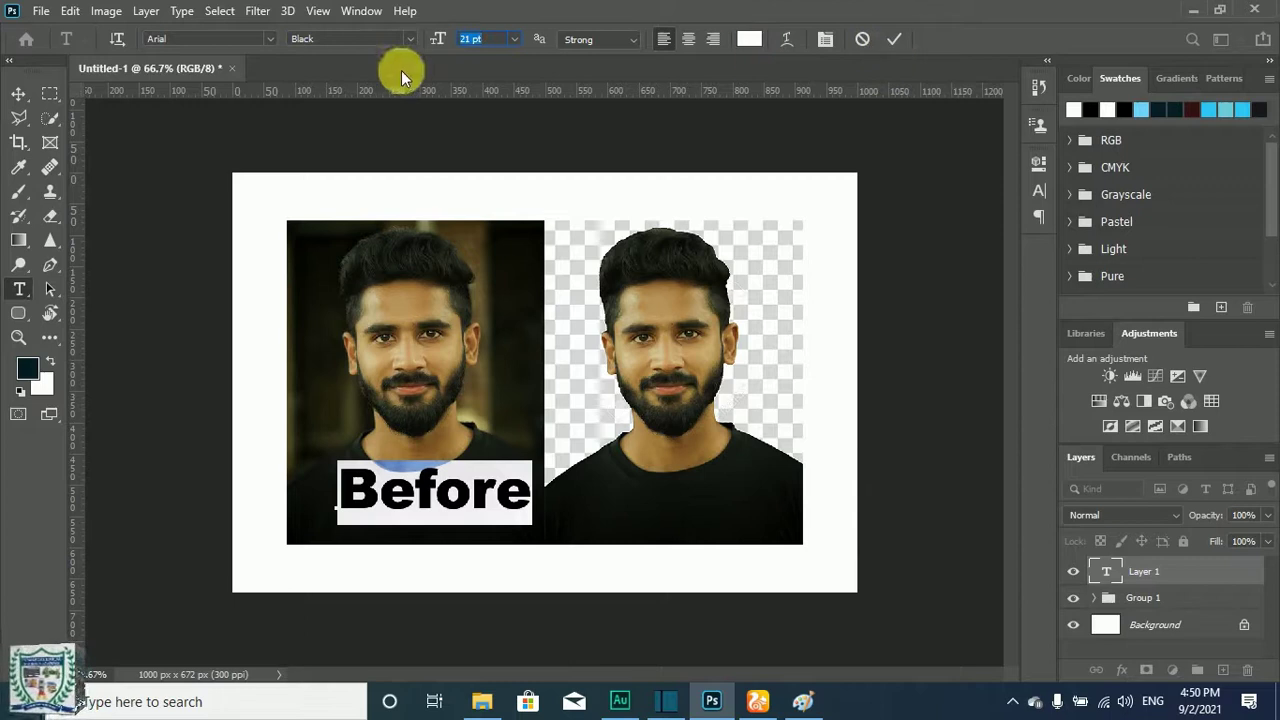
{"action": "left_click", "coordinate": [892, 38]}
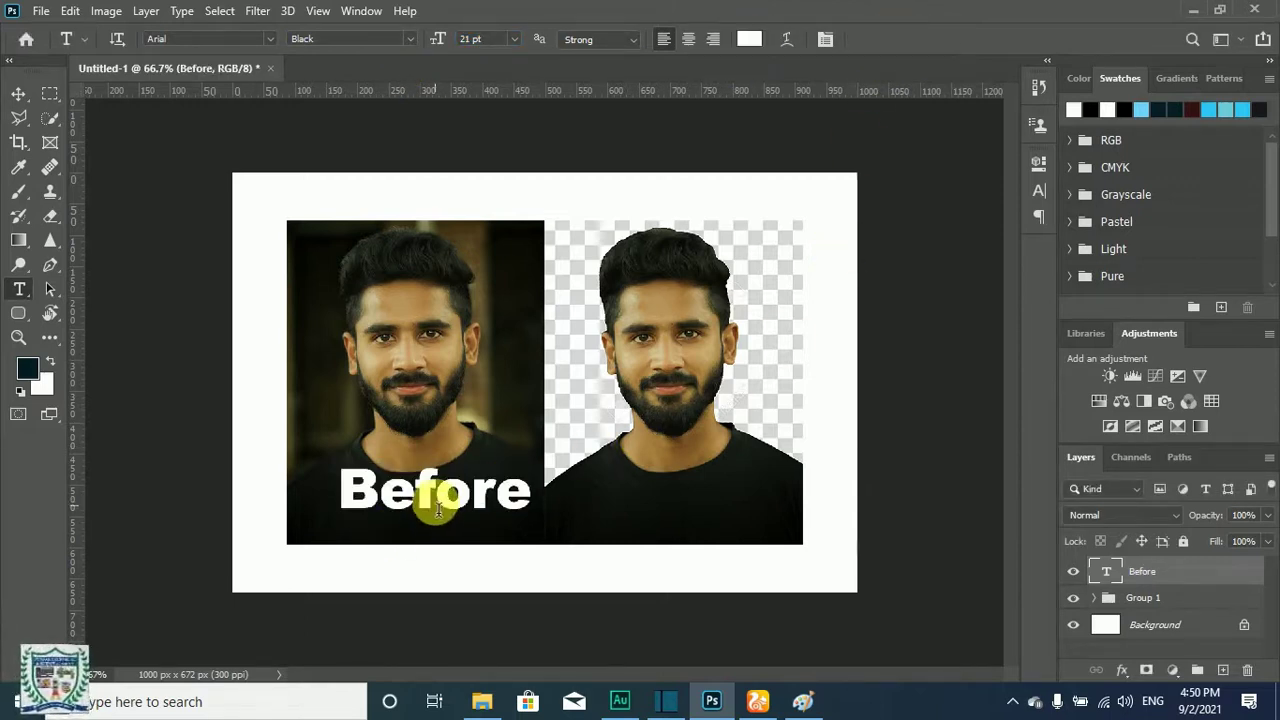
- Move the "Before" text to the bottom centre of the 1A portrait and clear the selection
{"action": "key", "text": "v"}
{"action": "left_click_drag", "start_coordinate": [450, 502], "coordinate": [423, 510]}
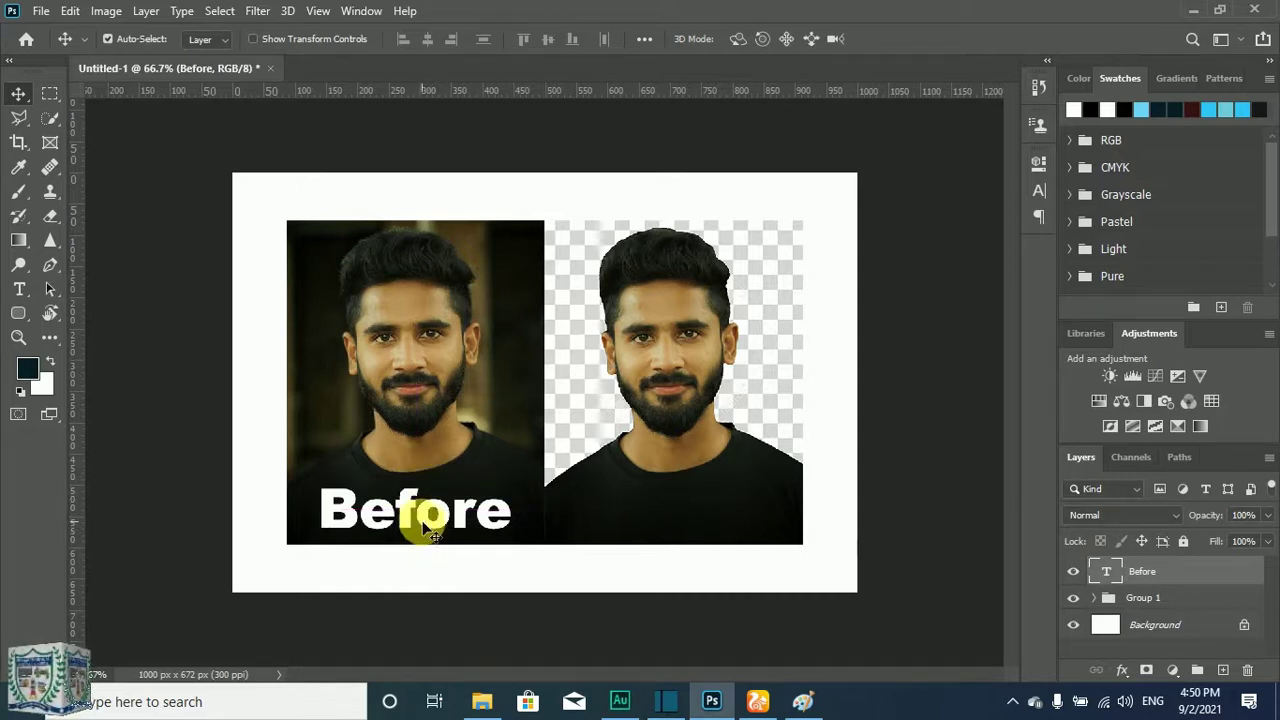
{"action": "left_click", "coordinate": [435, 379]}
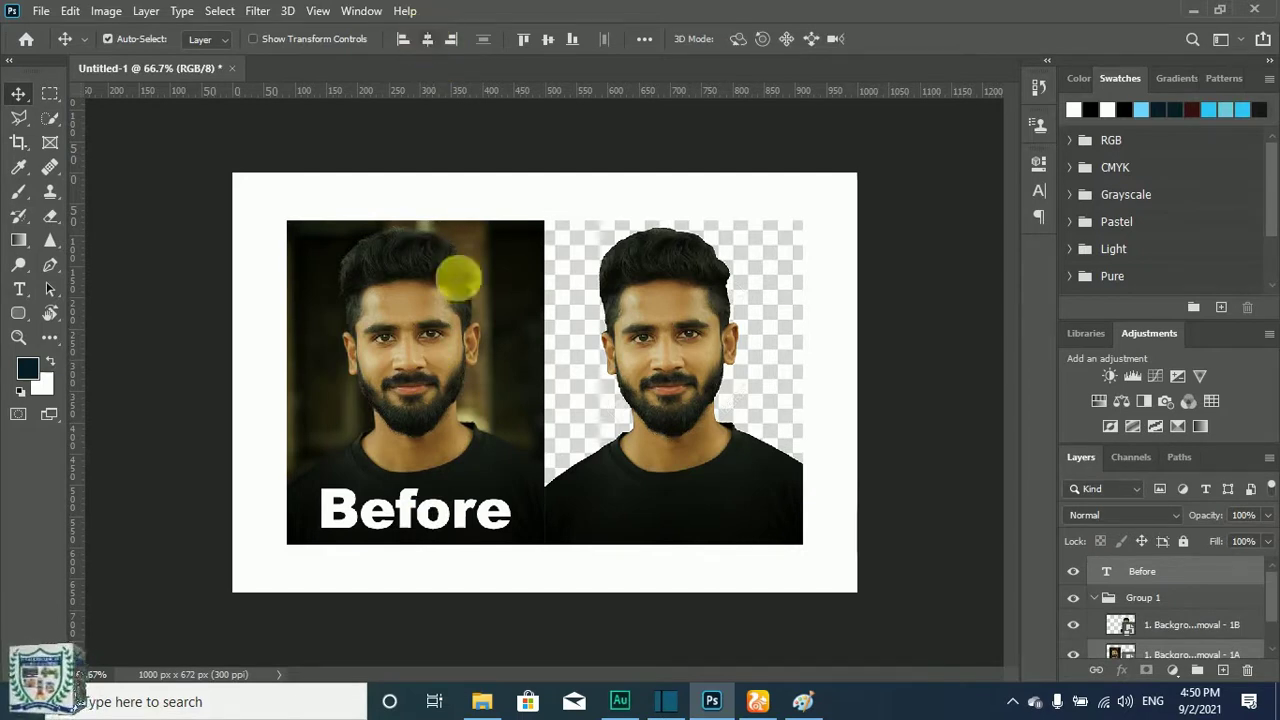
{"action": "left_click", "coordinate": [486, 598]}
- Duplicate the "Before" text level onto the 1B portrait and change the copy's wording to "After"
{"action": "left_click", "coordinate": [463, 516]}
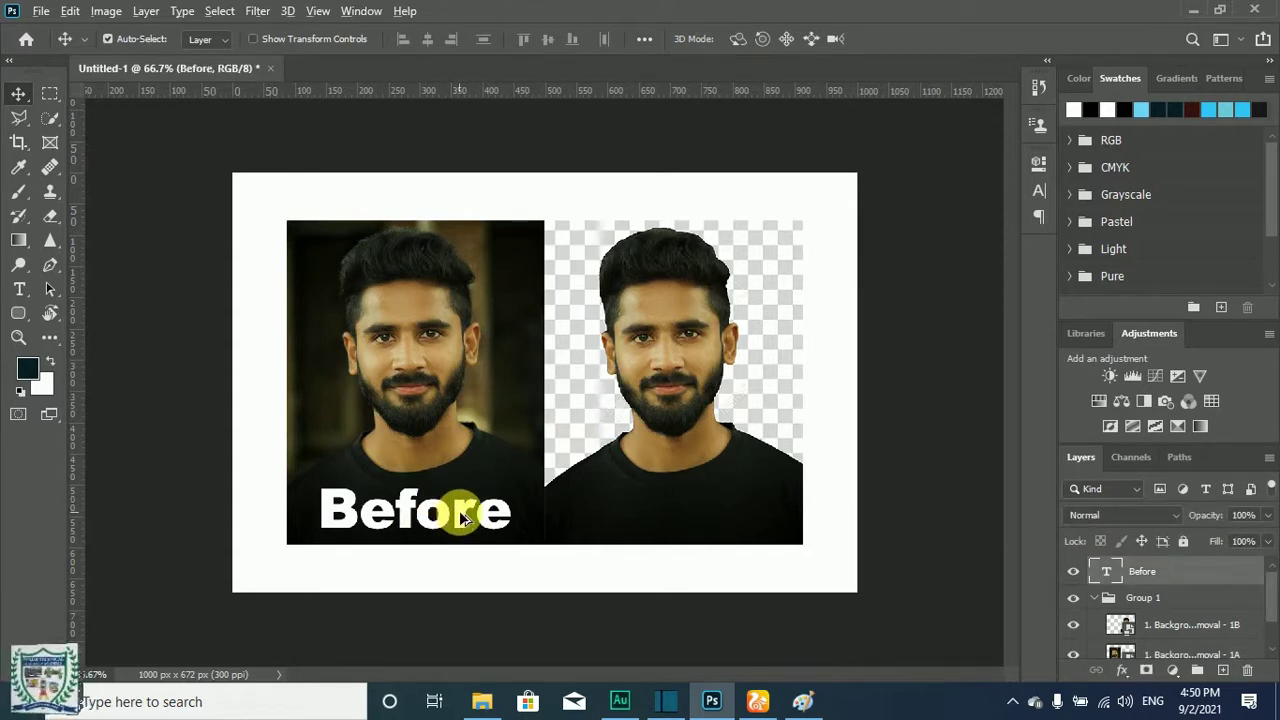
{"action": "left_click_drag", "start_coordinate": [463, 516], "coordinate": [729, 537]}
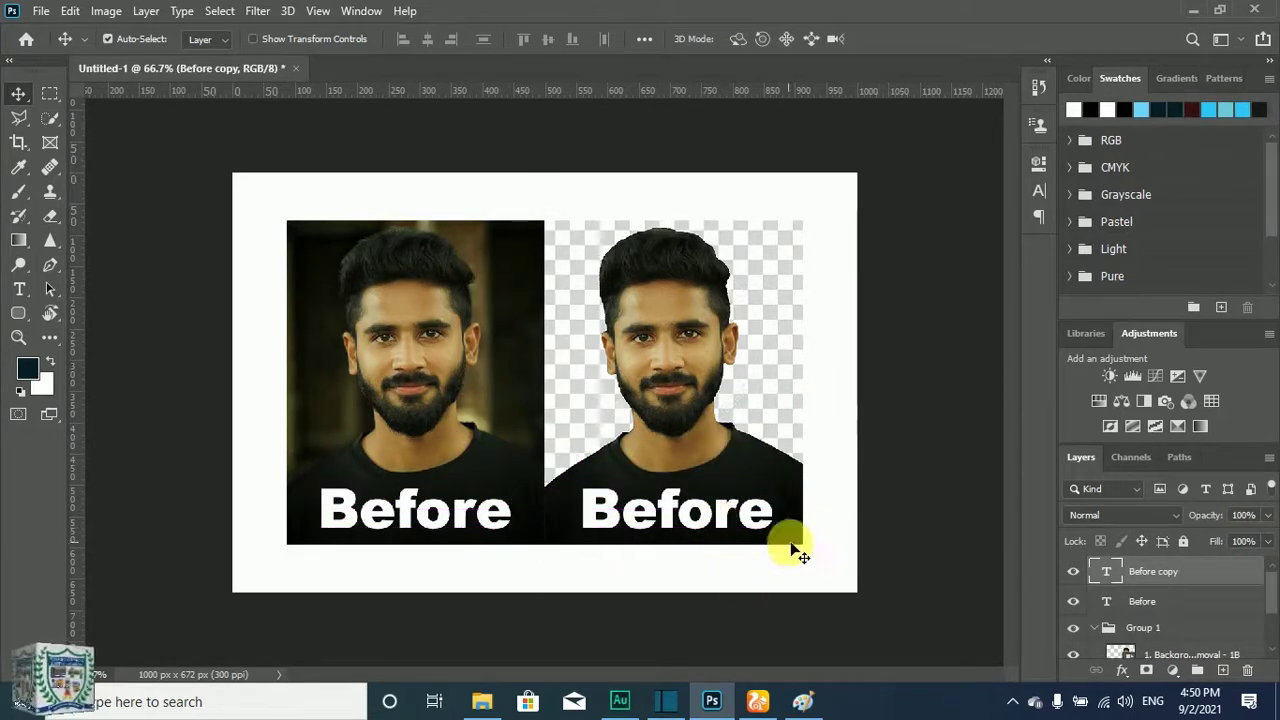
{"action": "left_click", "coordinate": [762, 522]}
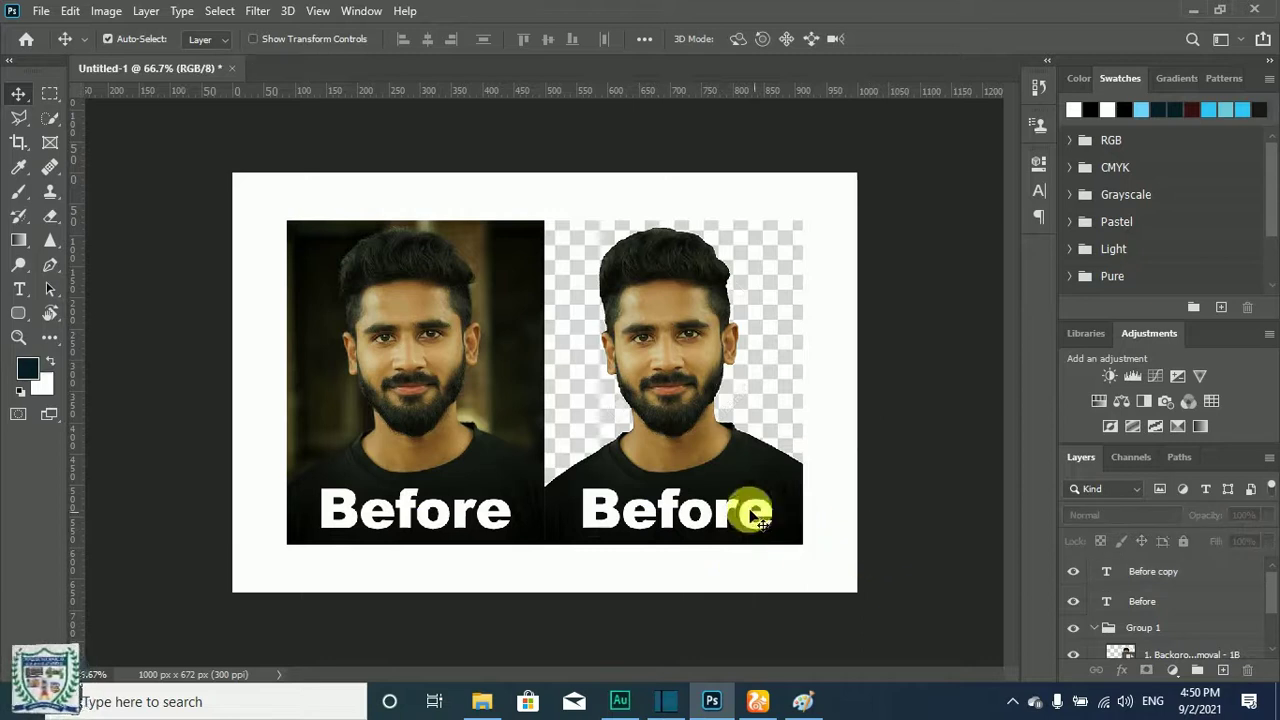
{"action": "double_click", "coordinate": [690, 518]}
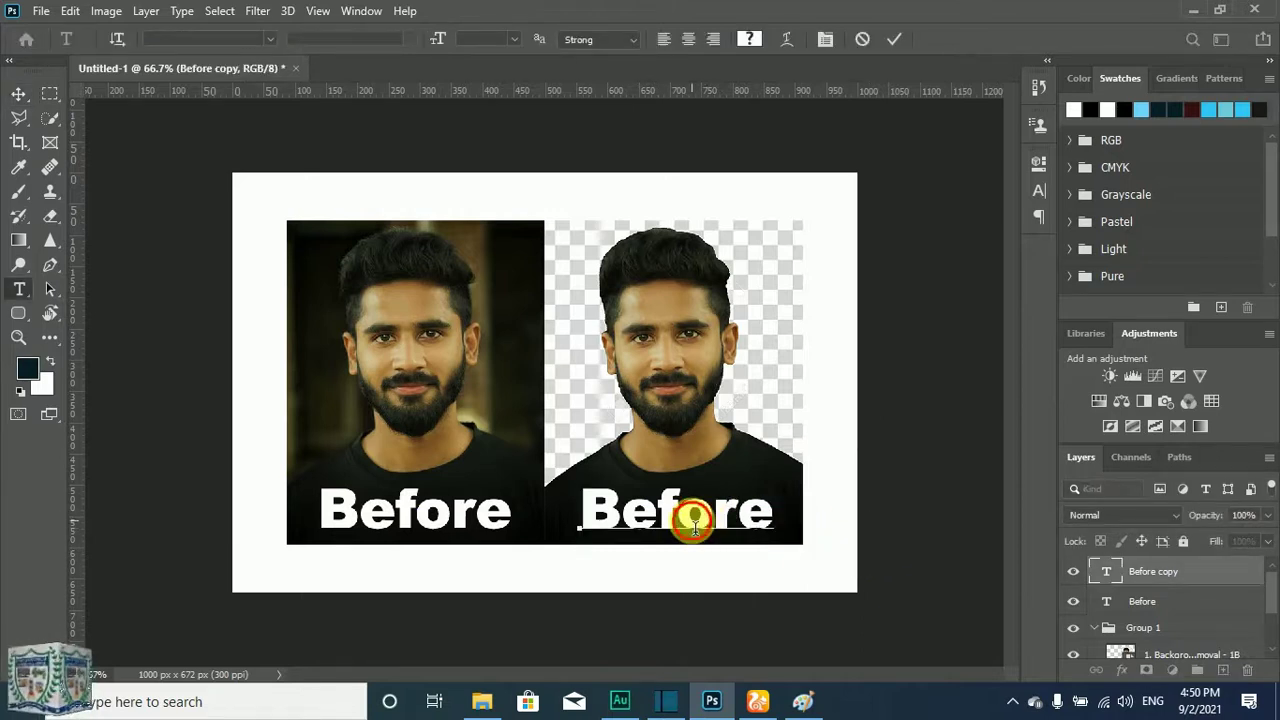
{"action": "key", "text": "ctrl+a"}
{"action": "type", "text": "After"}
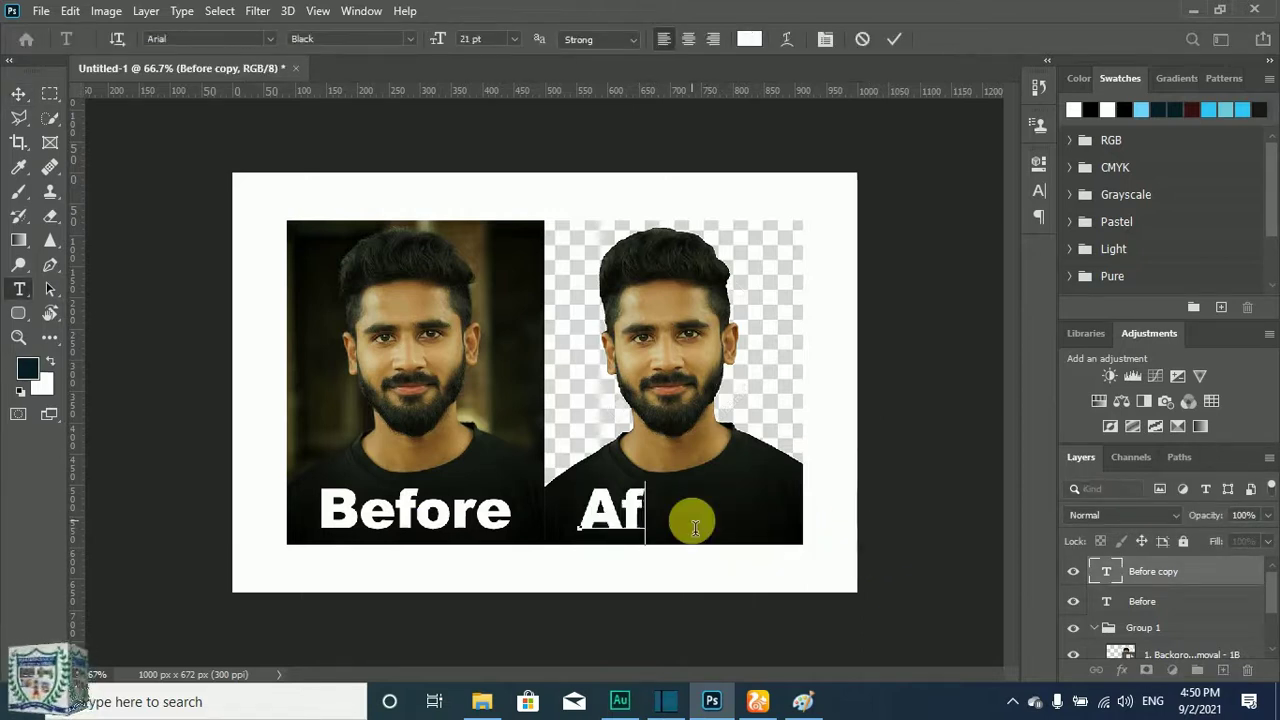
{"action": "left_click", "coordinate": [893, 38]}
- Centre the "After" text horizontally on the 1B portrait and clear the selection
{"action": "key", "text": "v"}
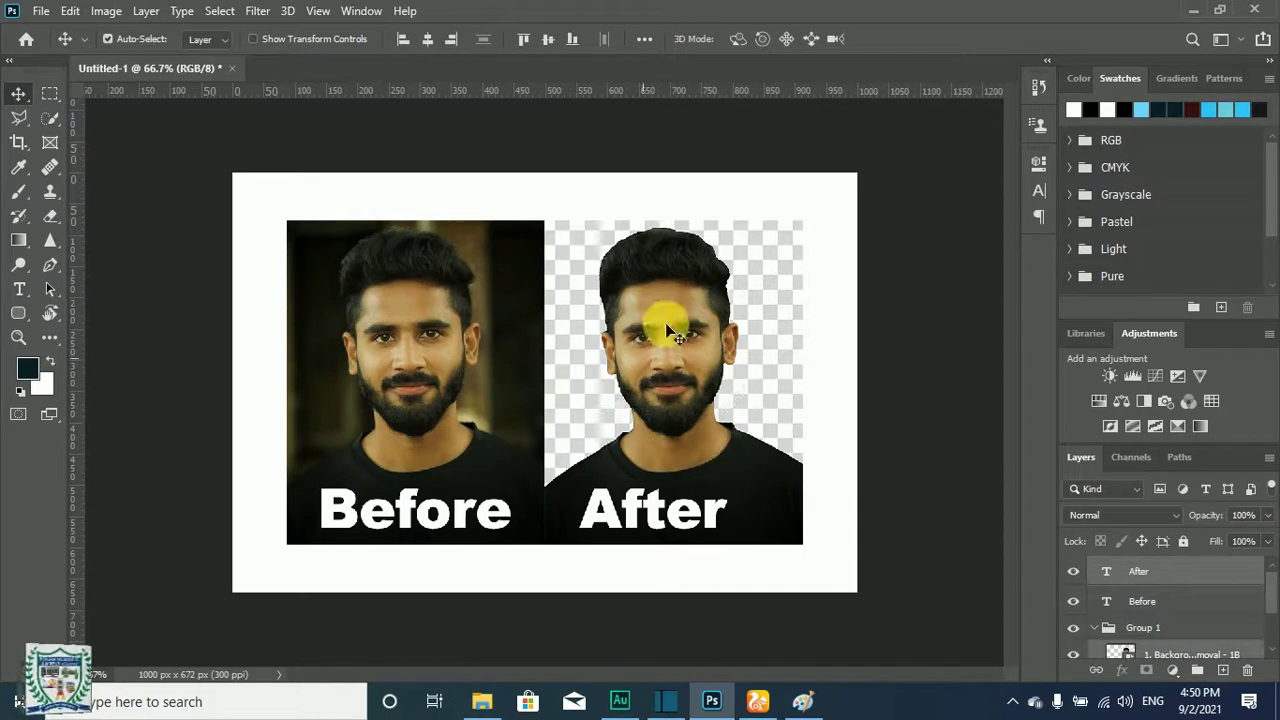
{"action": "key", "text": "ctrl+alt+a"}
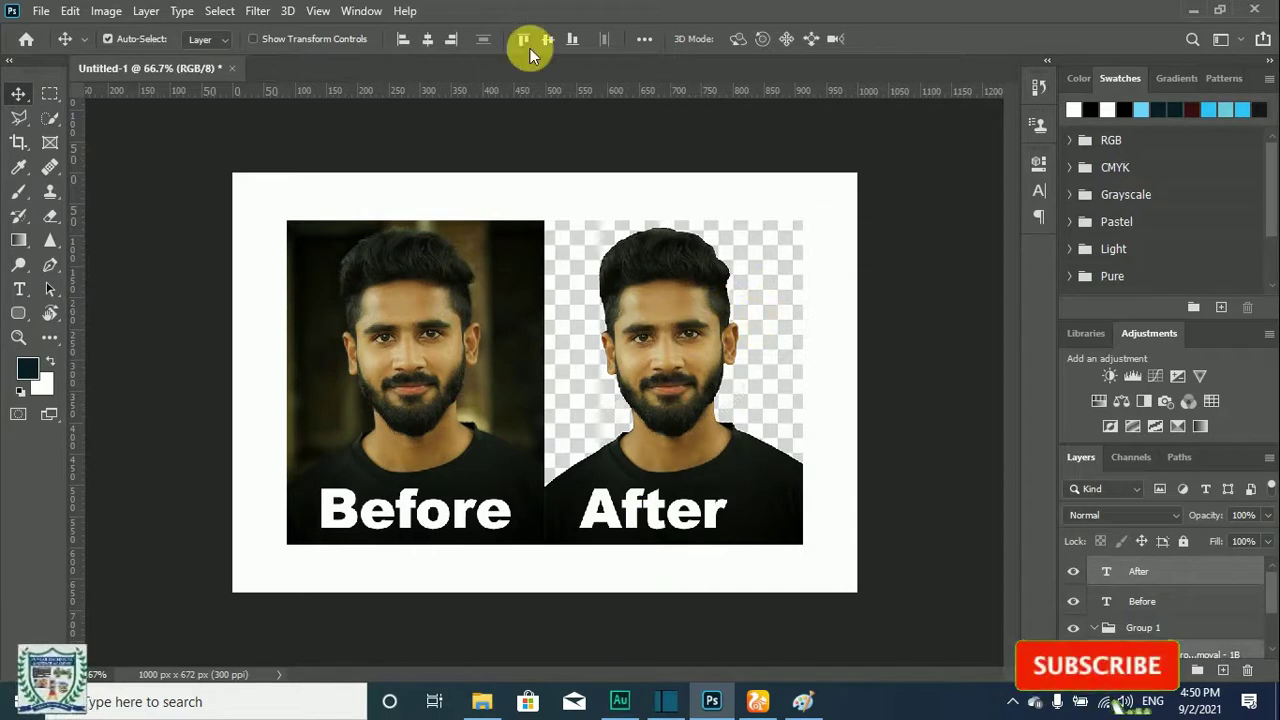
{"action": "left_click", "coordinate": [427, 39]}
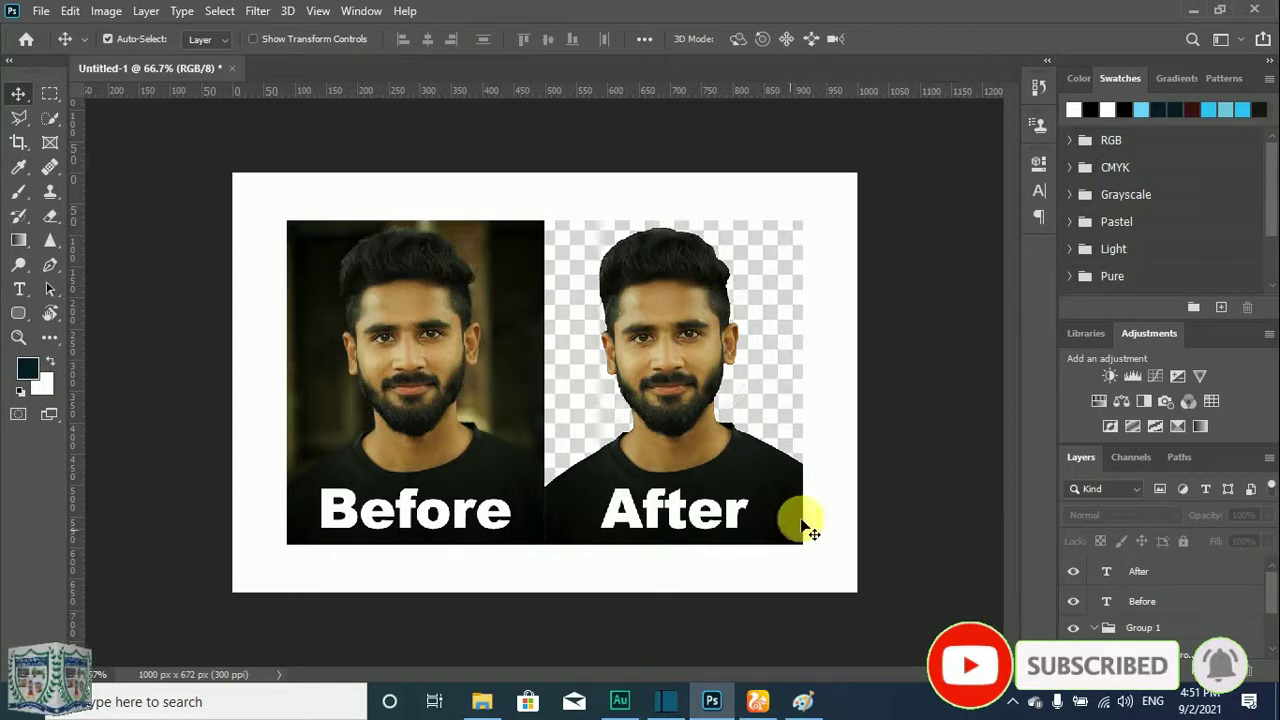
- Select both portraits with their labels and enlarge them together about their centre, leaving a narrow white border around them
{"action": "left_click_drag", "start_coordinate": [883, 216], "coordinate": [250, 572]}
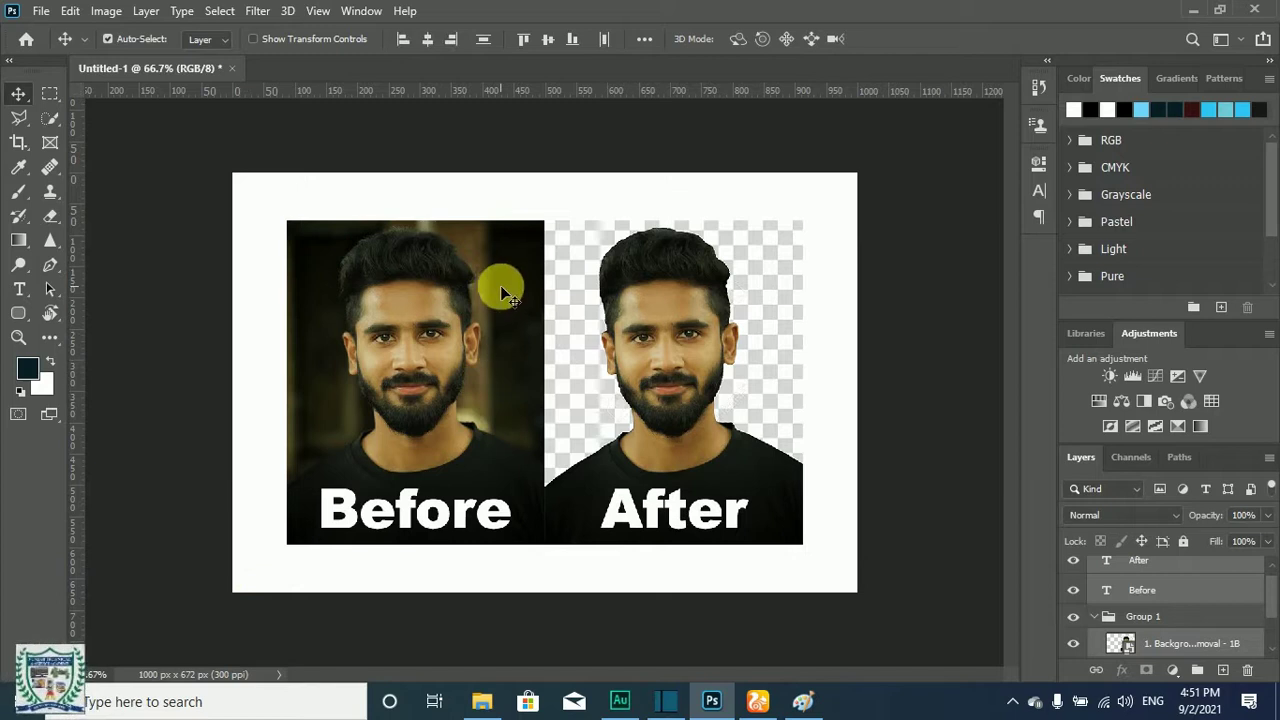
{"action": "scroll", "coordinate": [1175, 610], "scroll_direction": "down", "scroll_amount": 2}
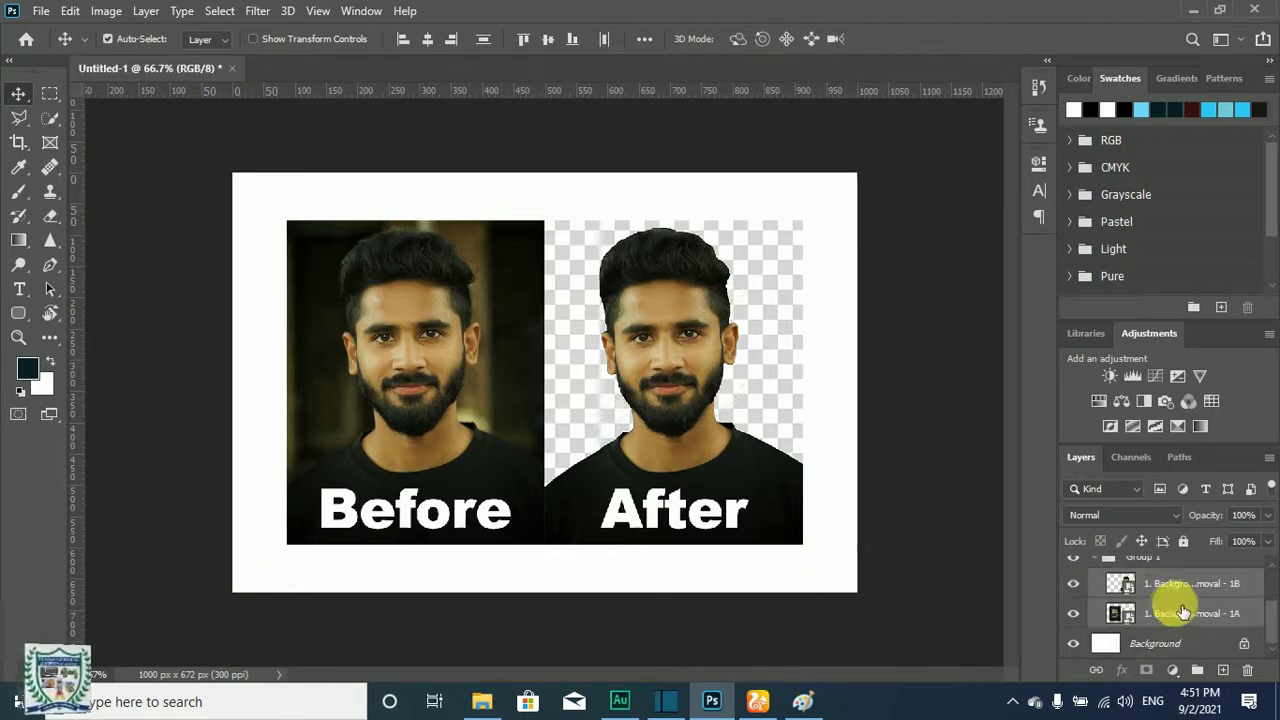
{"action": "key", "text": "ctrl"}
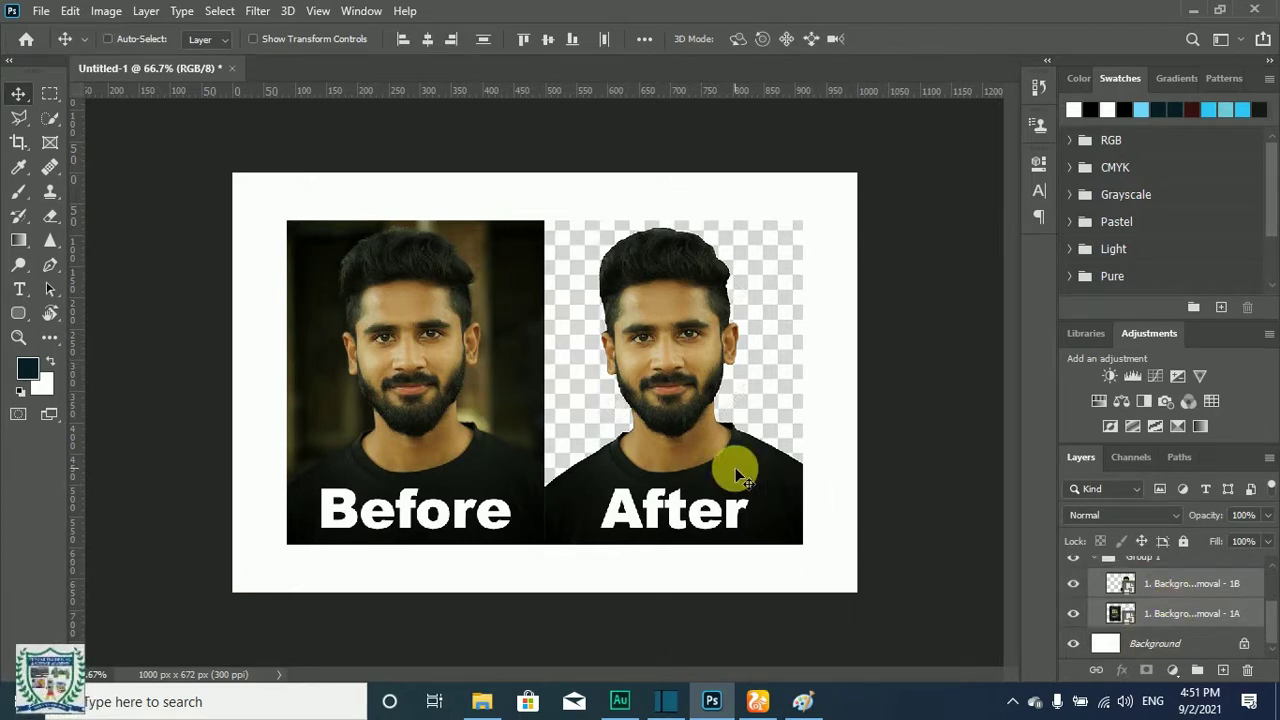
{"action": "key", "text": "ctrl+t"}
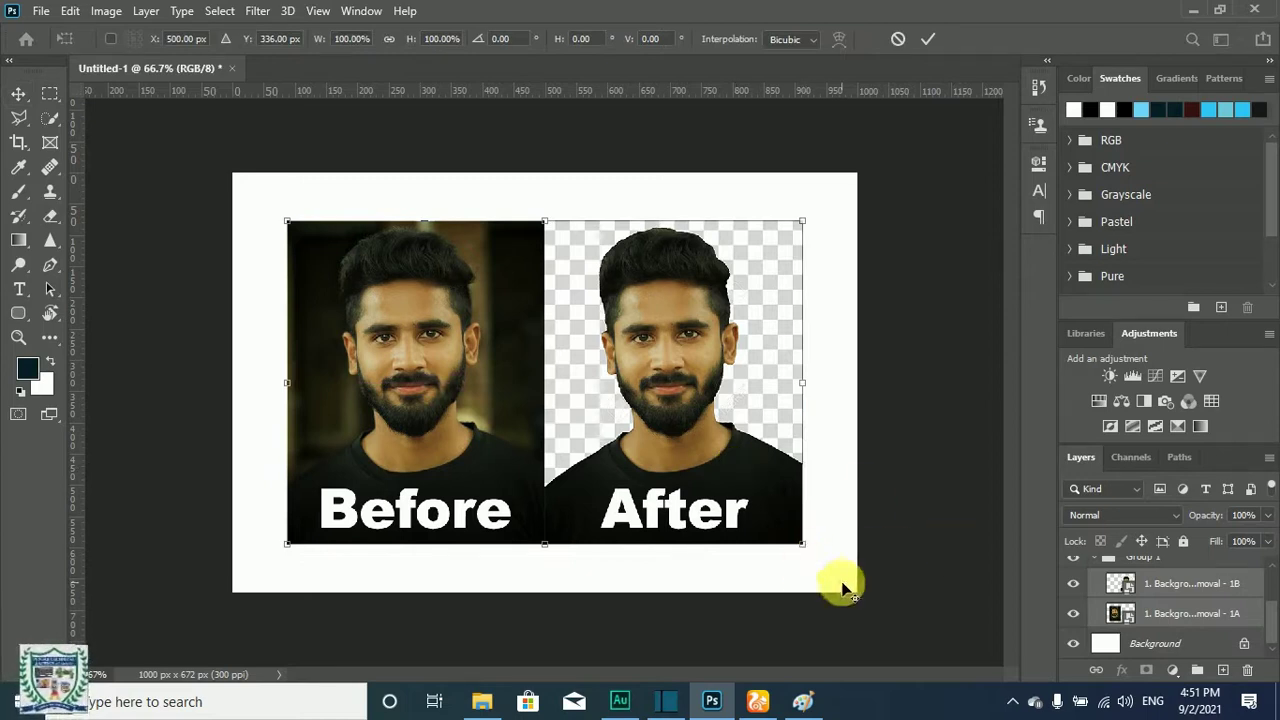
{"action": "left_click_drag", "start_coordinate": [810, 552], "coordinate": [835, 580]}
{"action": "left_click", "coordinate": [928, 39]}
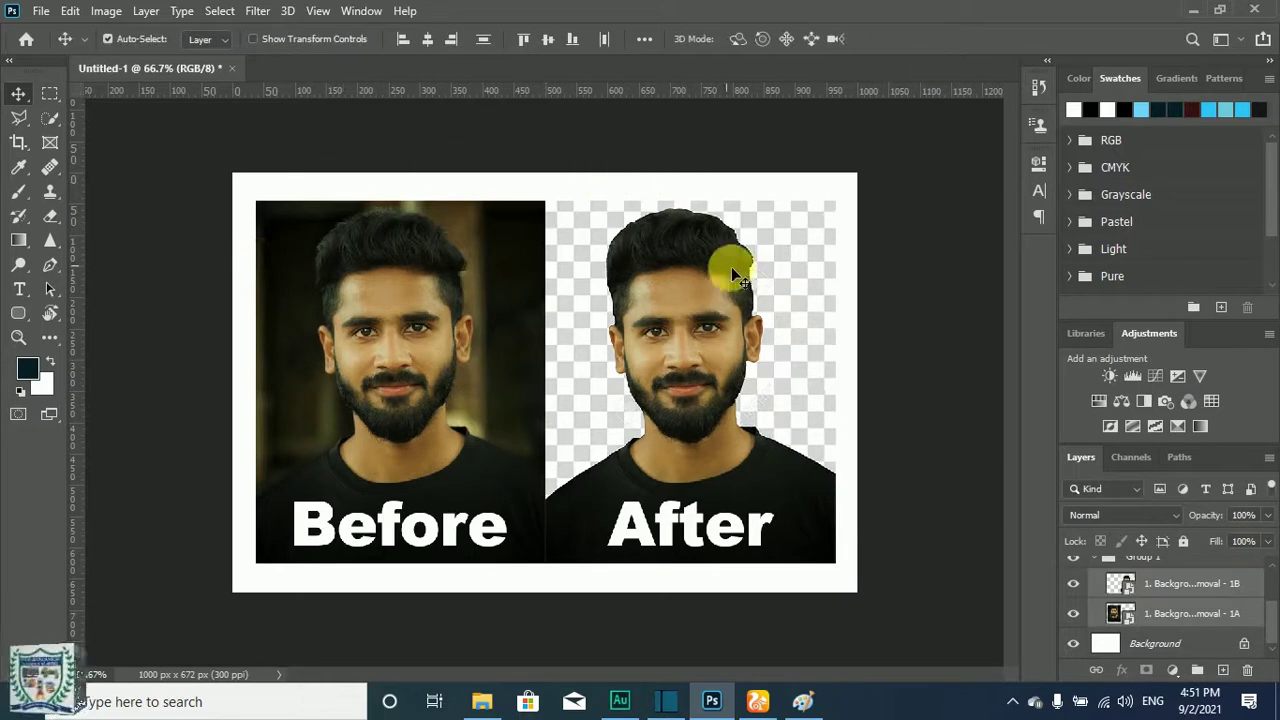
- Scale both portraits and their labels to 97.63% and nudge them down and left to X 497 px, Y 376.50 px
{"action": "left_click_drag", "start_coordinate": [892, 187], "coordinate": [193, 587]}
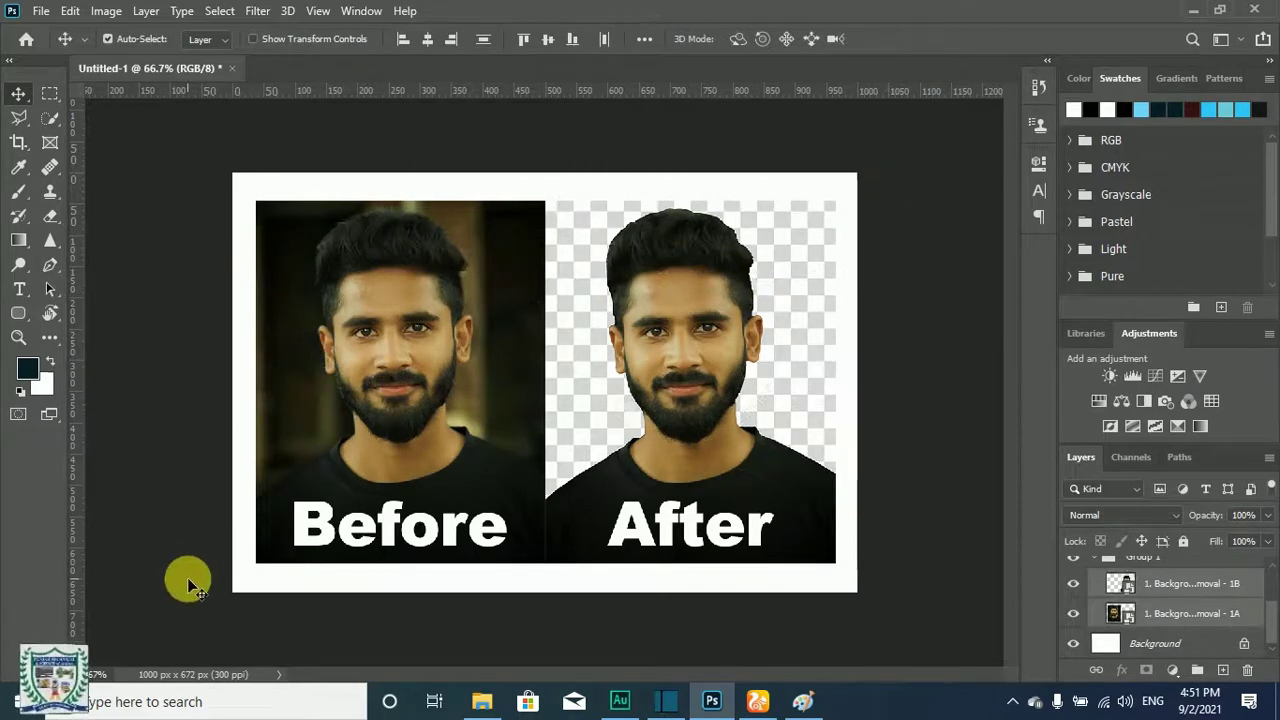
{"action": "key", "text": "ctrl+t"}
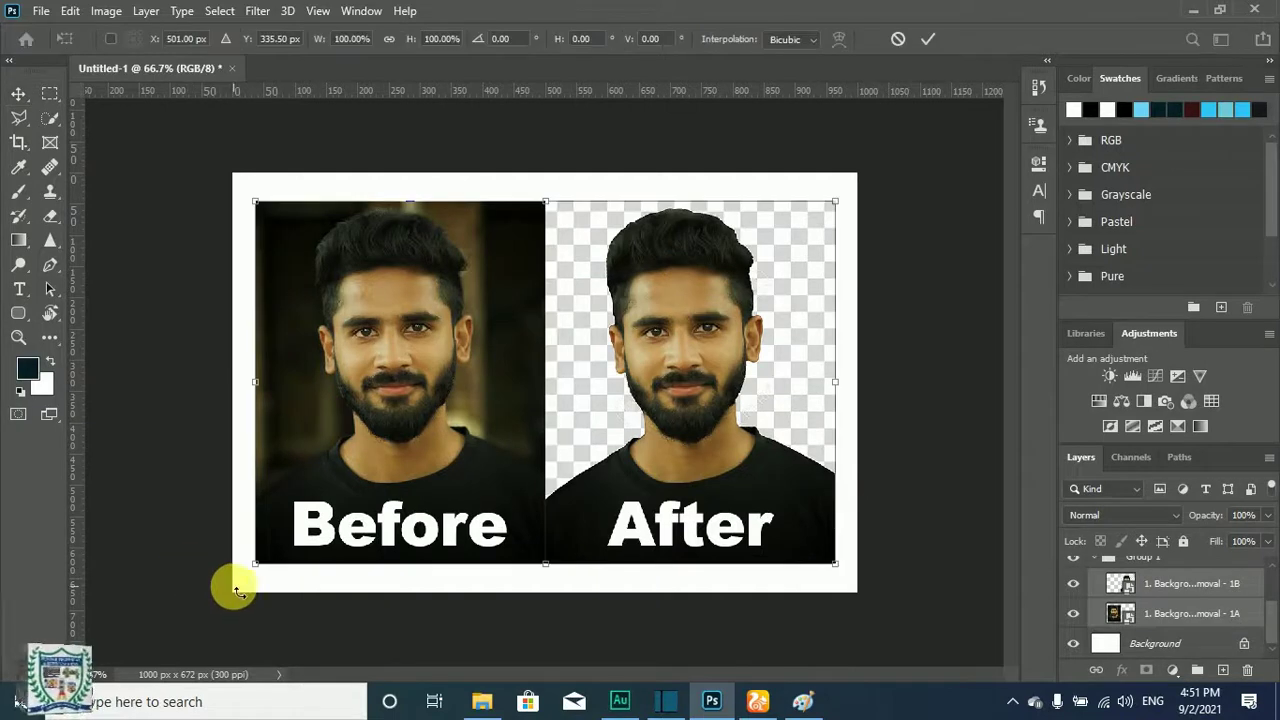
{"action": "left_click_drag", "start_coordinate": [843, 575], "coordinate": [838, 570]}
{"action": "key", "text": "Down"}
{"action": "key", "text": "Down"}
{"action": "key", "text": "Down"}
{"action": "key", "text": "Down"}
{"action": "key", "text": "Down"}
{"action": "key", "text": "Down"}
{"action": "key", "text": "Down"}
{"action": "key", "text": "Down"}
{"action": "key", "text": "Down"}
{"action": "key", "text": "Down"}
{"action": "key", "text": "Down"}
{"action": "key", "text": "Down"}
{"action": "key", "text": "Down"}
{"action": "key", "text": "Down"}
{"action": "key", "text": "Down"}
{"action": "key", "text": "Down"}
{"action": "key", "text": "Down"}
{"action": "key", "text": "Down"}
{"action": "key", "text": "Down"}
{"action": "key", "text": "Down"}
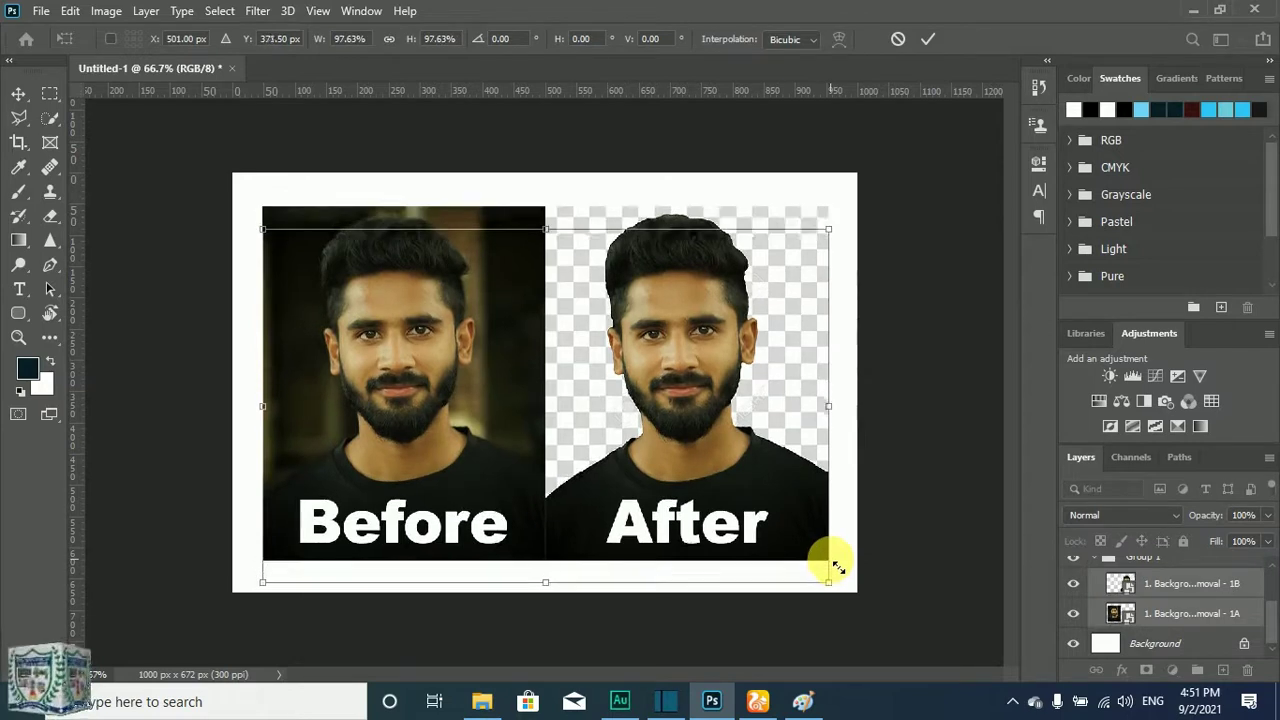
{"action": "key", "text": "Down"}
{"action": "key", "text": "Down"}
{"action": "key", "text": "Down"}
{"action": "key", "text": "Down"}
{"action": "key", "text": "Down"}
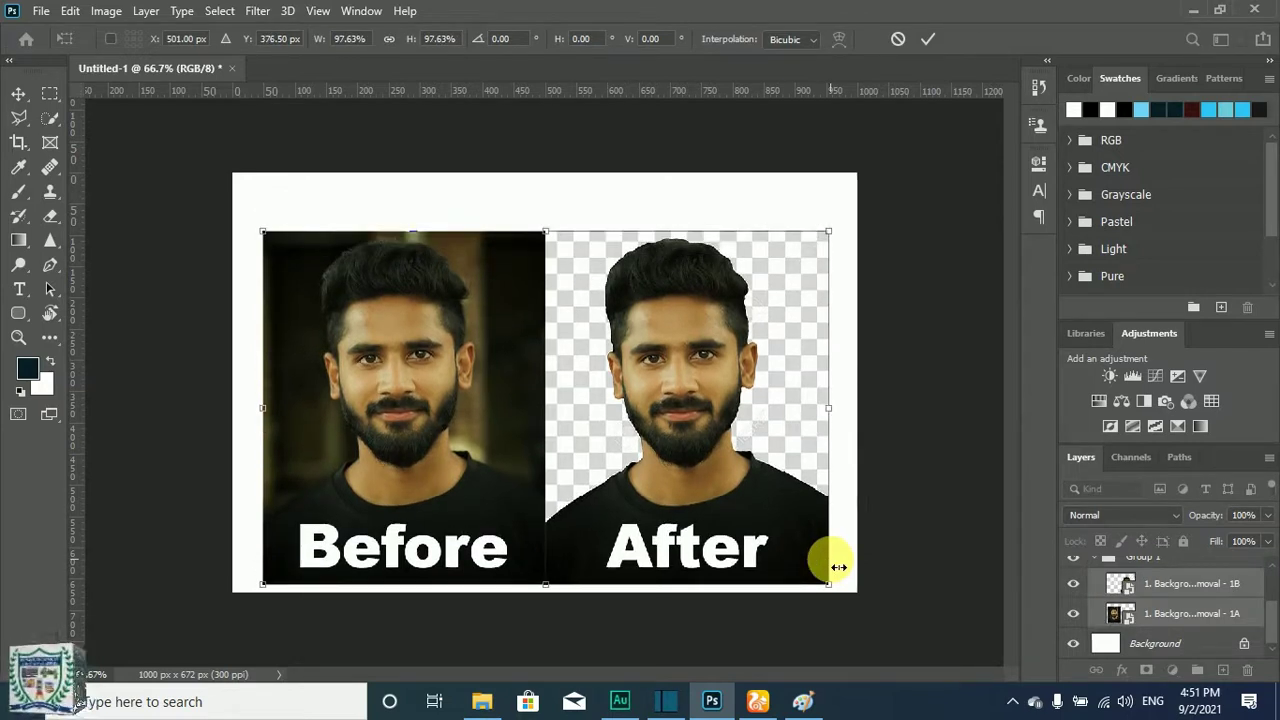
{"action": "key", "text": "Left"}
{"action": "key", "text": "Left"}
{"action": "key", "text": "Left"}
{"action": "key", "text": "Left"}
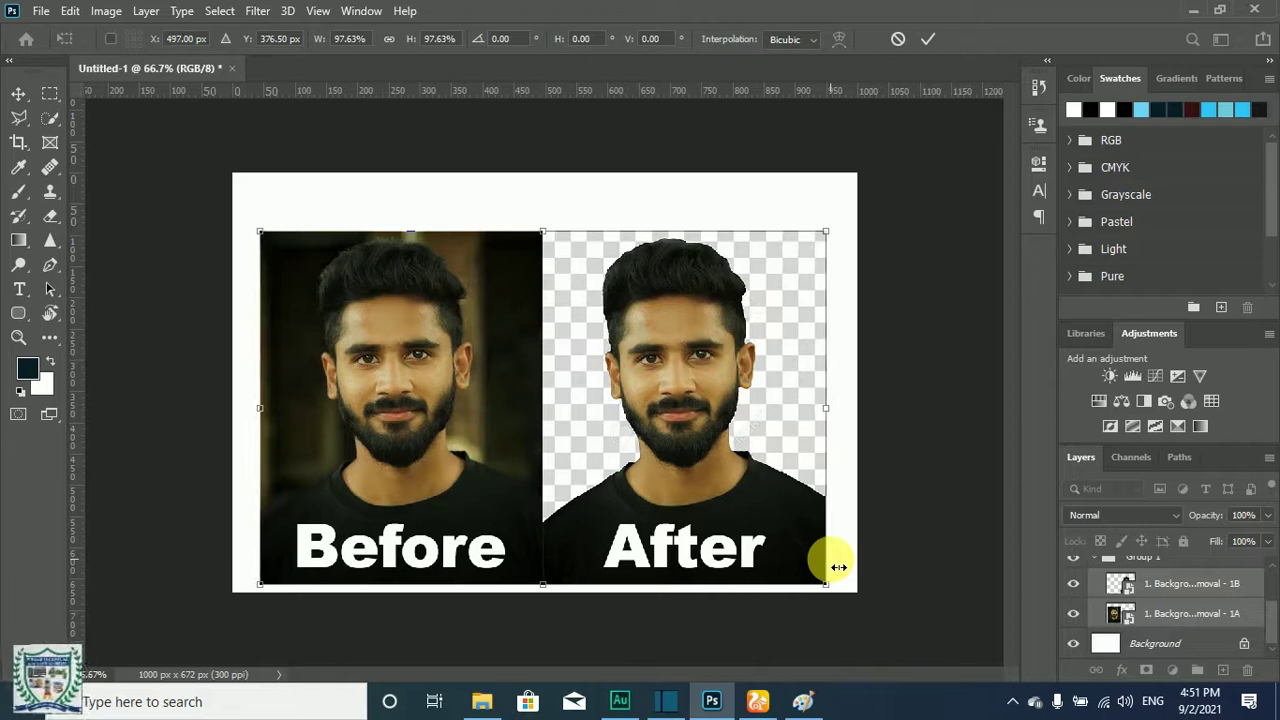
{"action": "key", "text": "Return"}
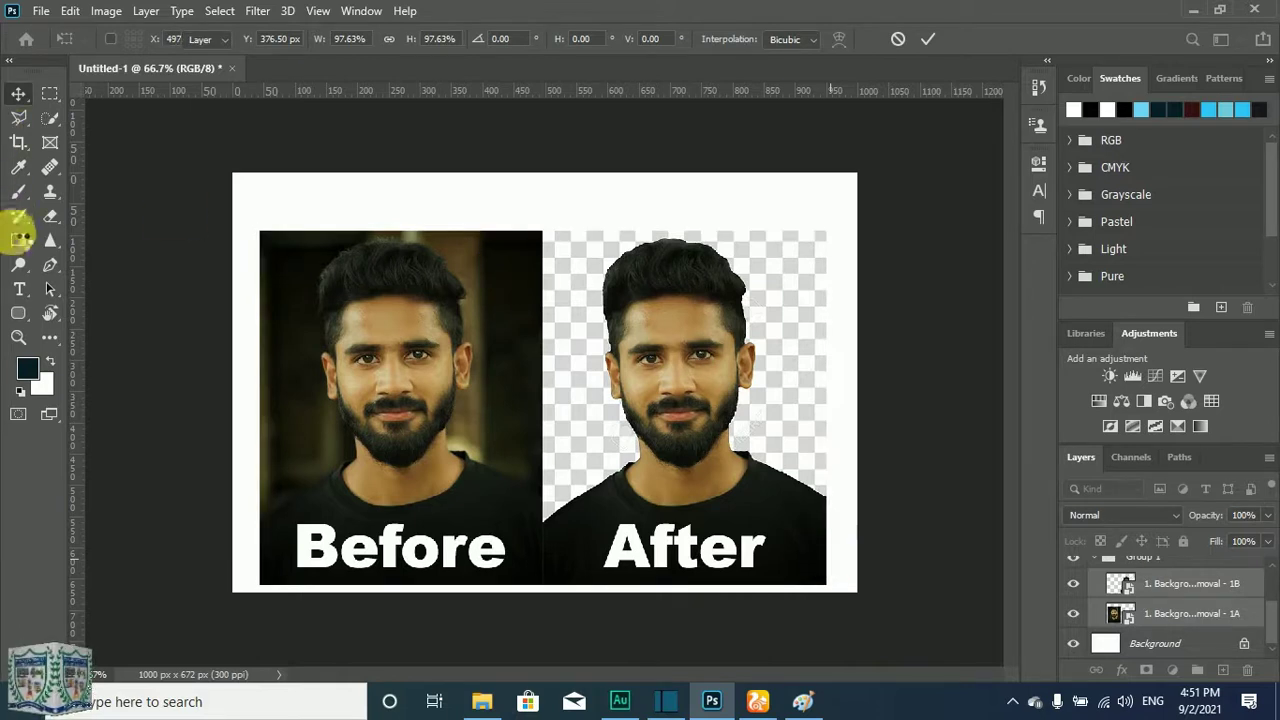
- Add a black Arial Black heading reading "BACKGROUND REMOVAL" in the white strip above the portraits
{"action": "left_click", "coordinate": [19, 289]}
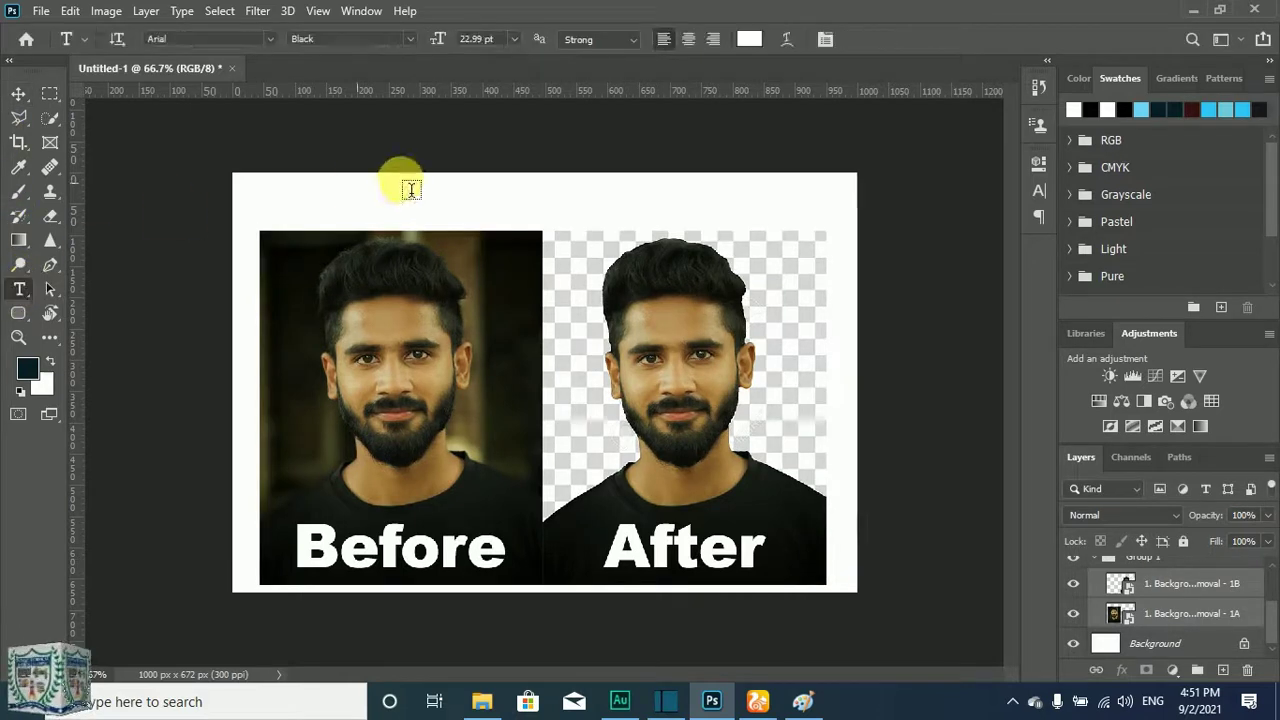
{"action": "left_click", "coordinate": [280, 213]}
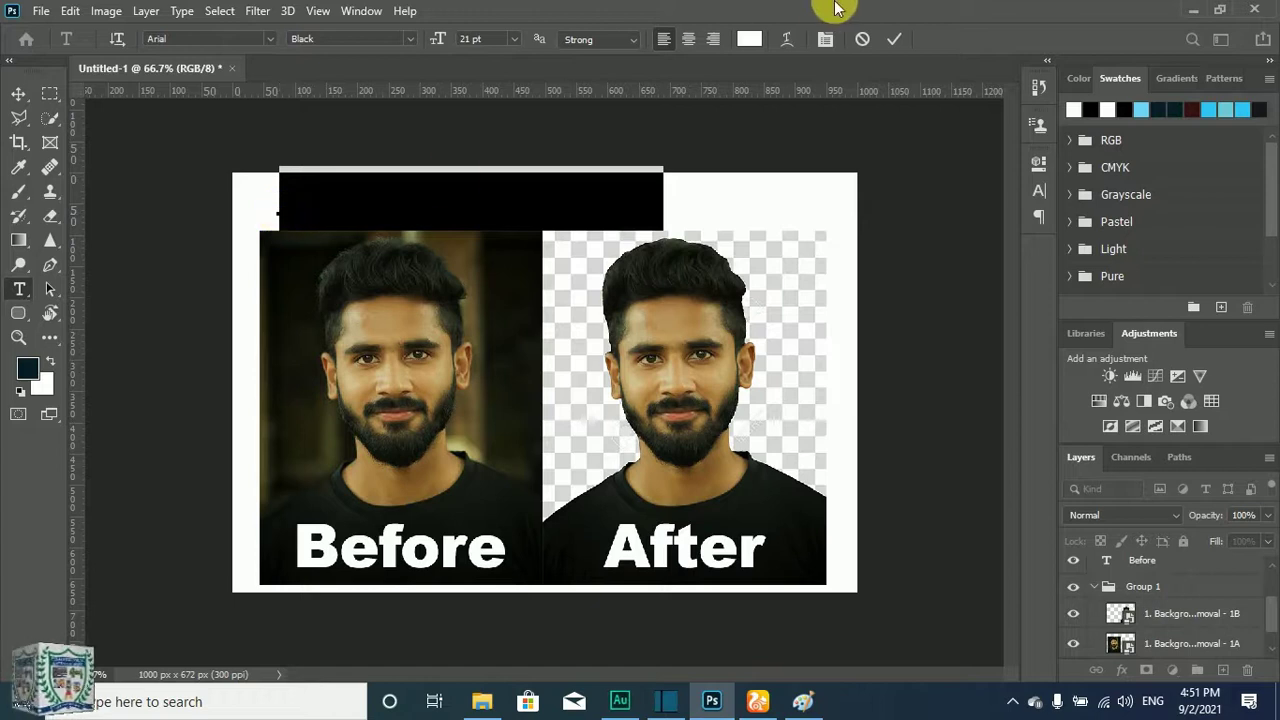
{"action": "left_click", "coordinate": [745, 38]}
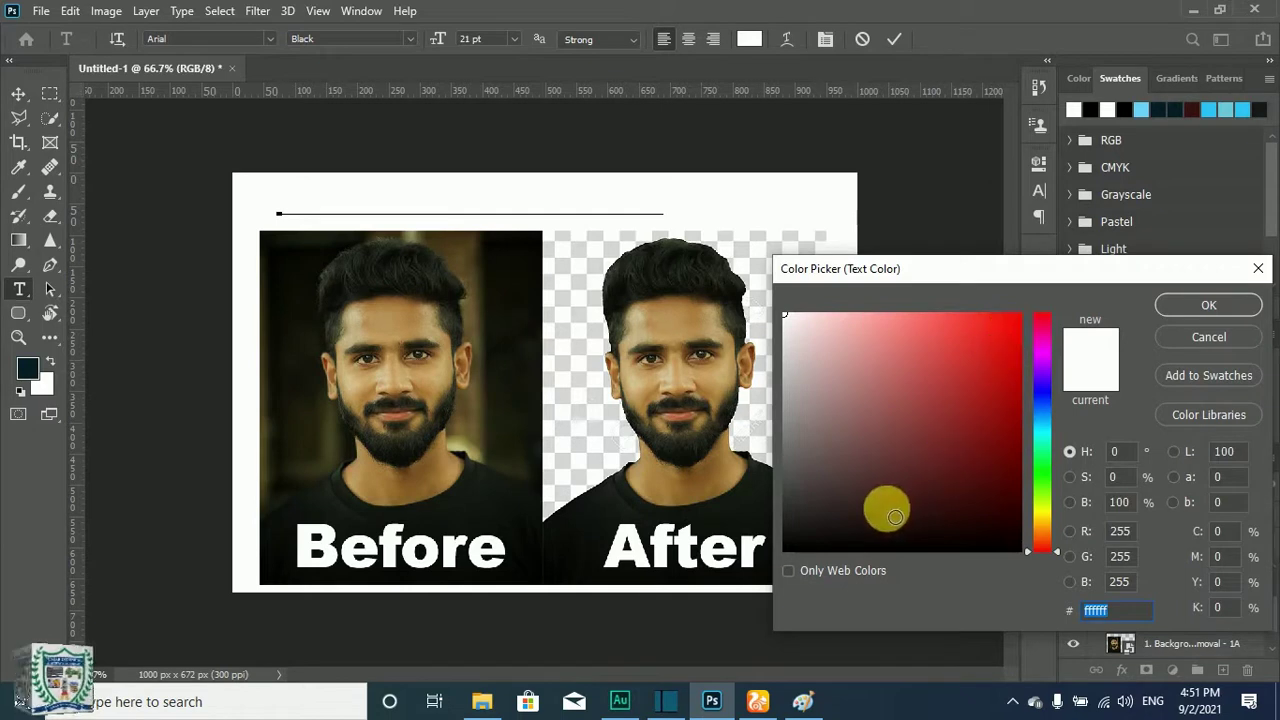
{"action": "left_click_drag", "start_coordinate": [886, 509], "coordinate": [737, 580]}
{"action": "left_click", "coordinate": [1182, 305]}
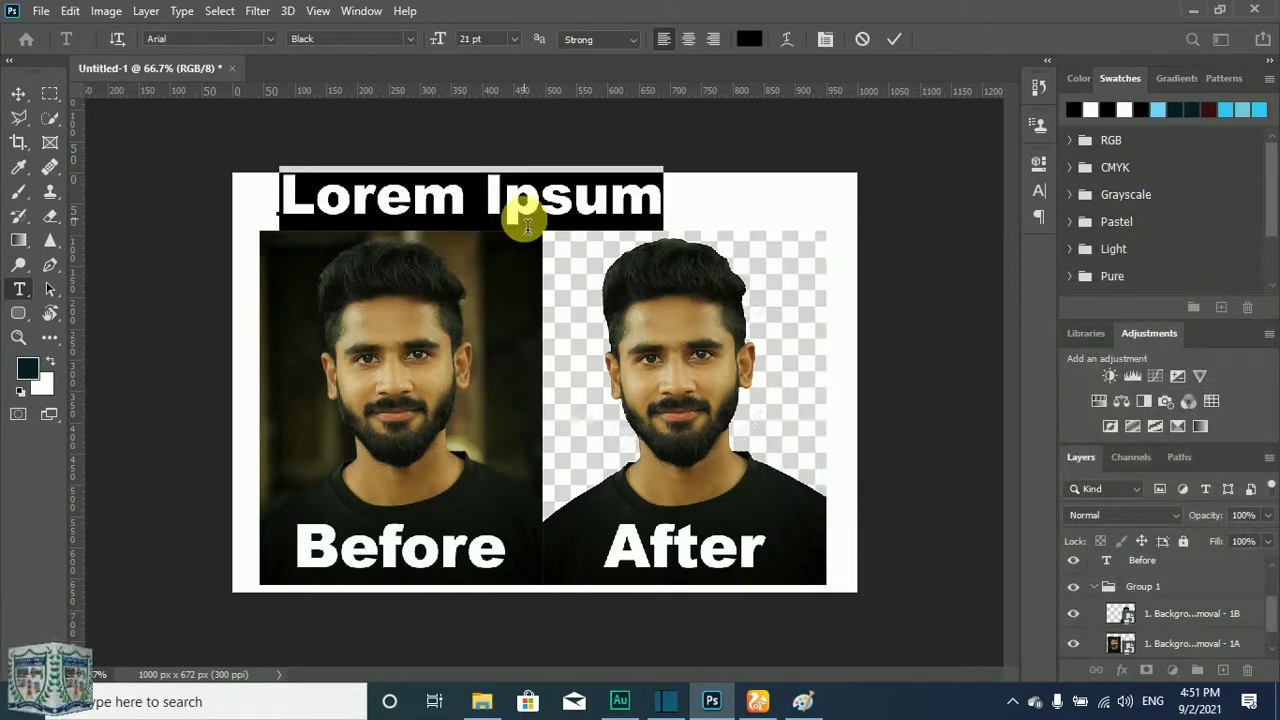
{"action": "type", "text": "BACK"}
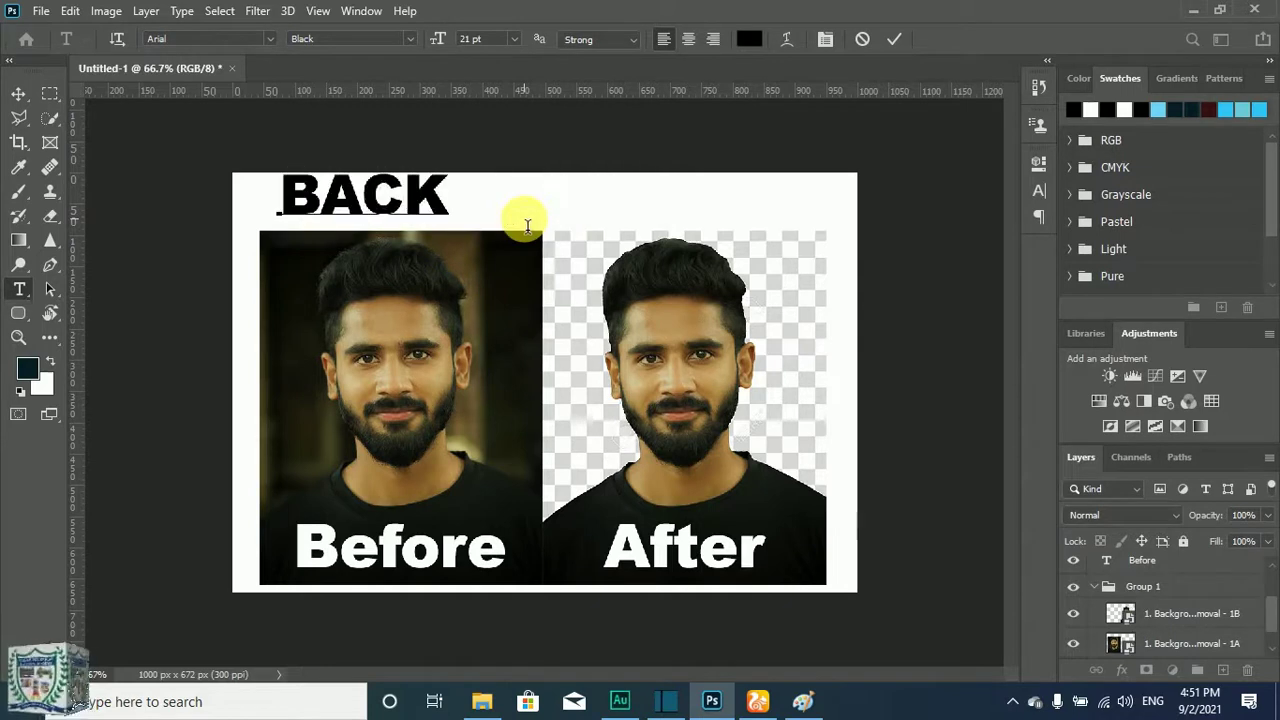
{"action": "type", "text": "GROUN"}
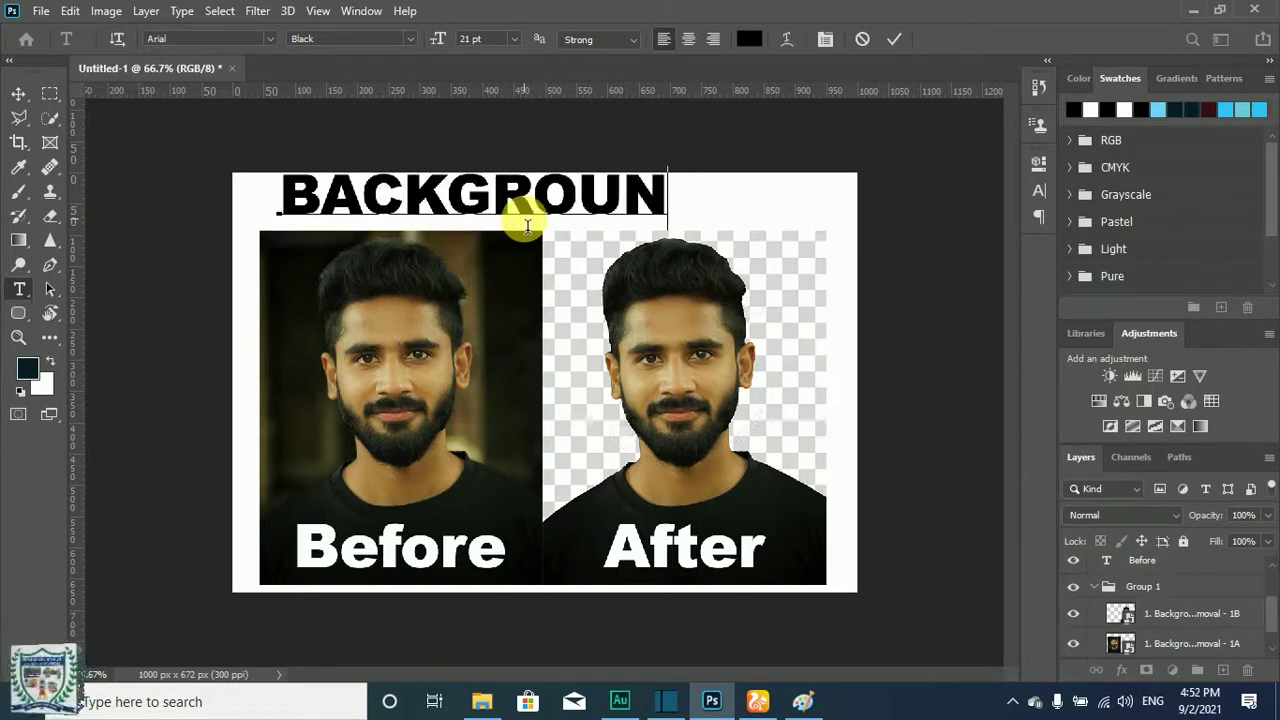
{"action": "type", "text": "D REM"}
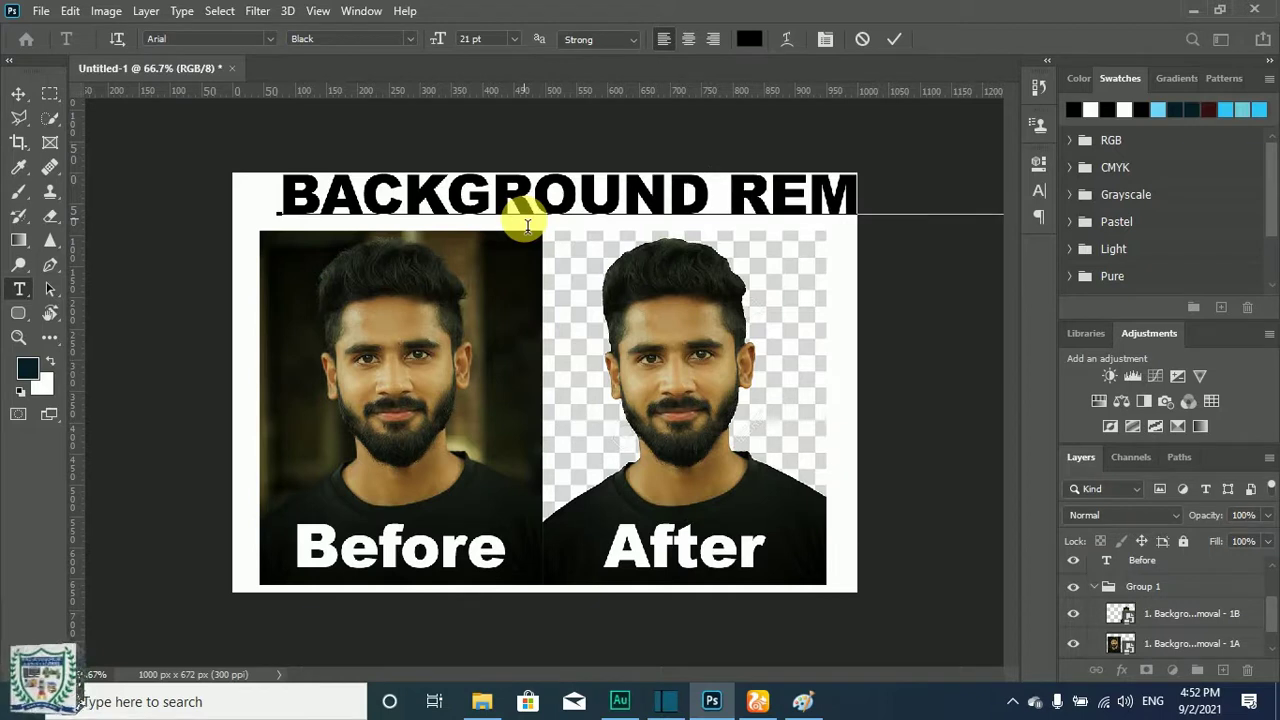
- Reduce the whole heading's font size to 14 pt and commit the text
{"action": "key", "text": "ctrl"}
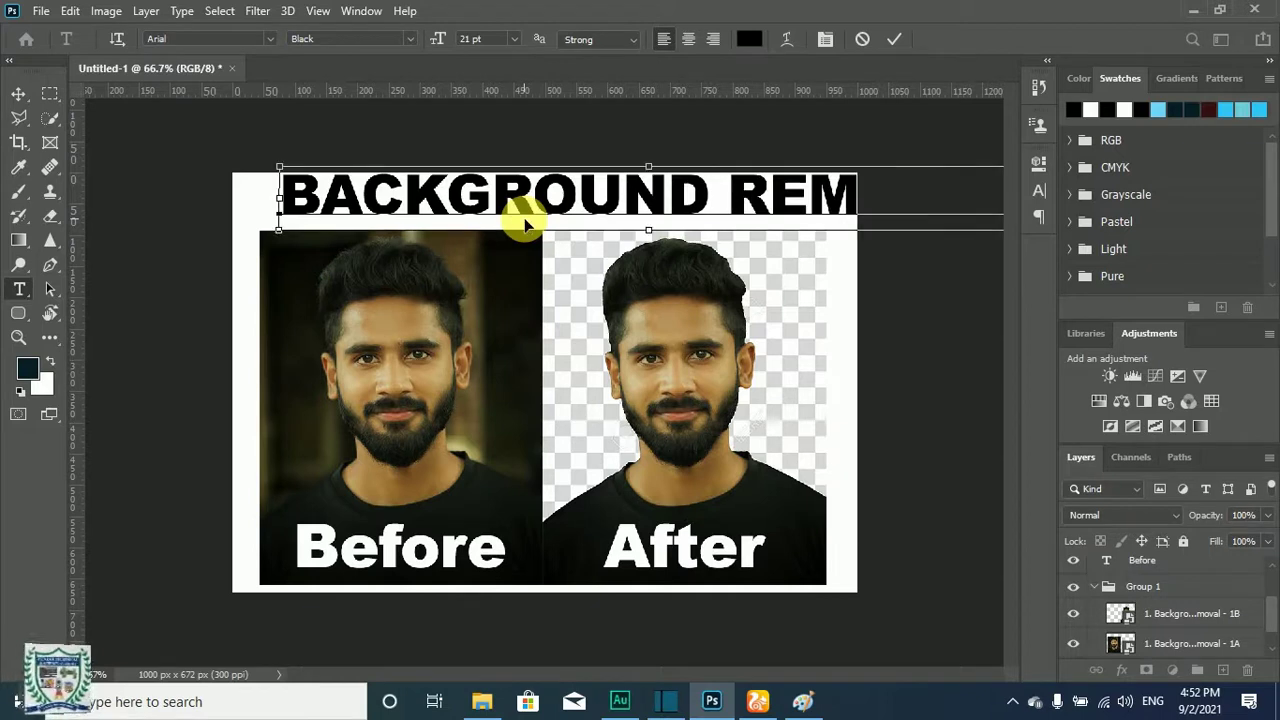
{"action": "key", "text": "ctrl+a"}
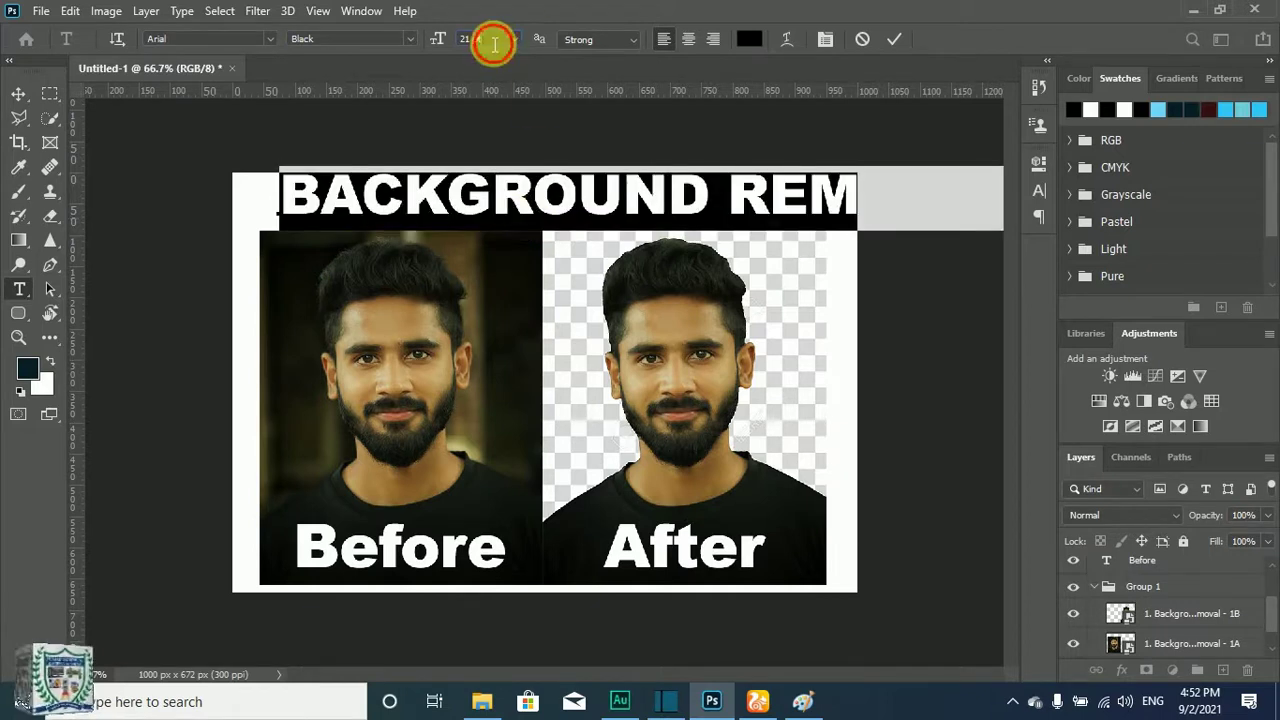
{"action": "scroll", "coordinate": [494, 44], "scroll_direction": "down", "scroll_amount": 6}
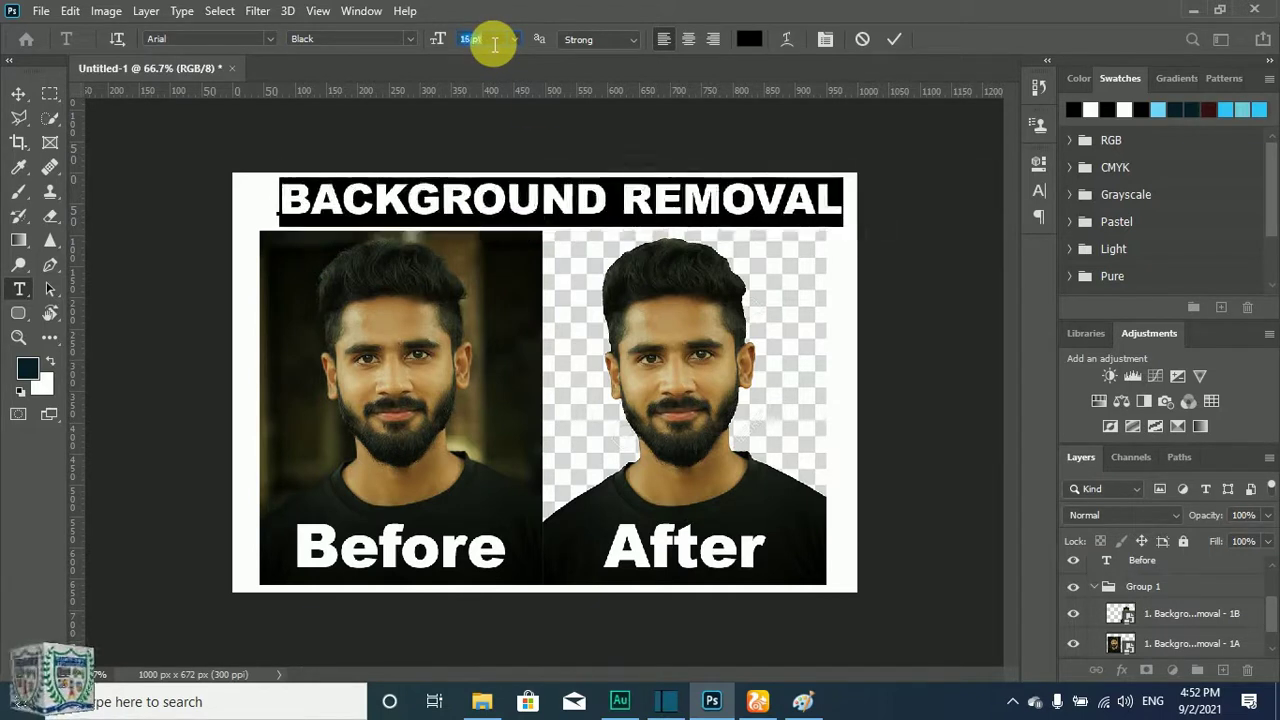
{"action": "scroll", "coordinate": [494, 44], "scroll_direction": "down", "scroll_amount": 1}
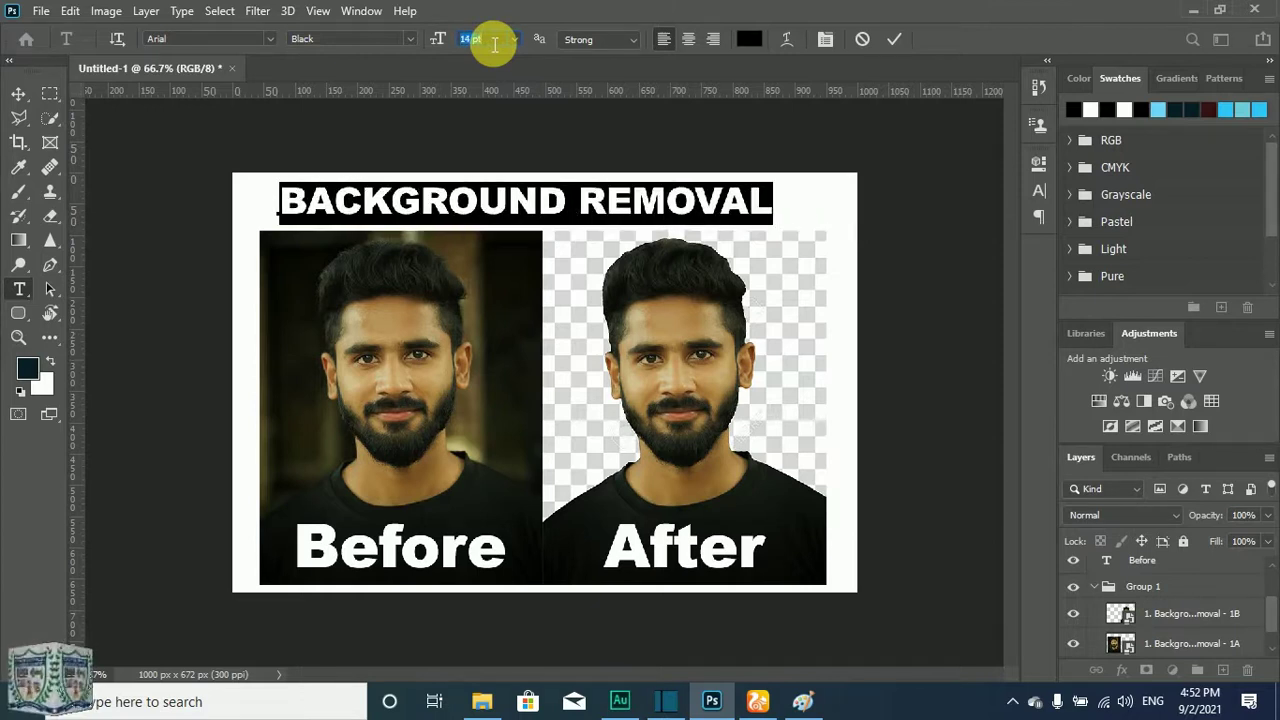
{"action": "left_click", "coordinate": [893, 39]}
- Move the heading slightly right and down so it sits centred just above the portraits, and clear the layer selection
{"action": "key", "text": "v"}
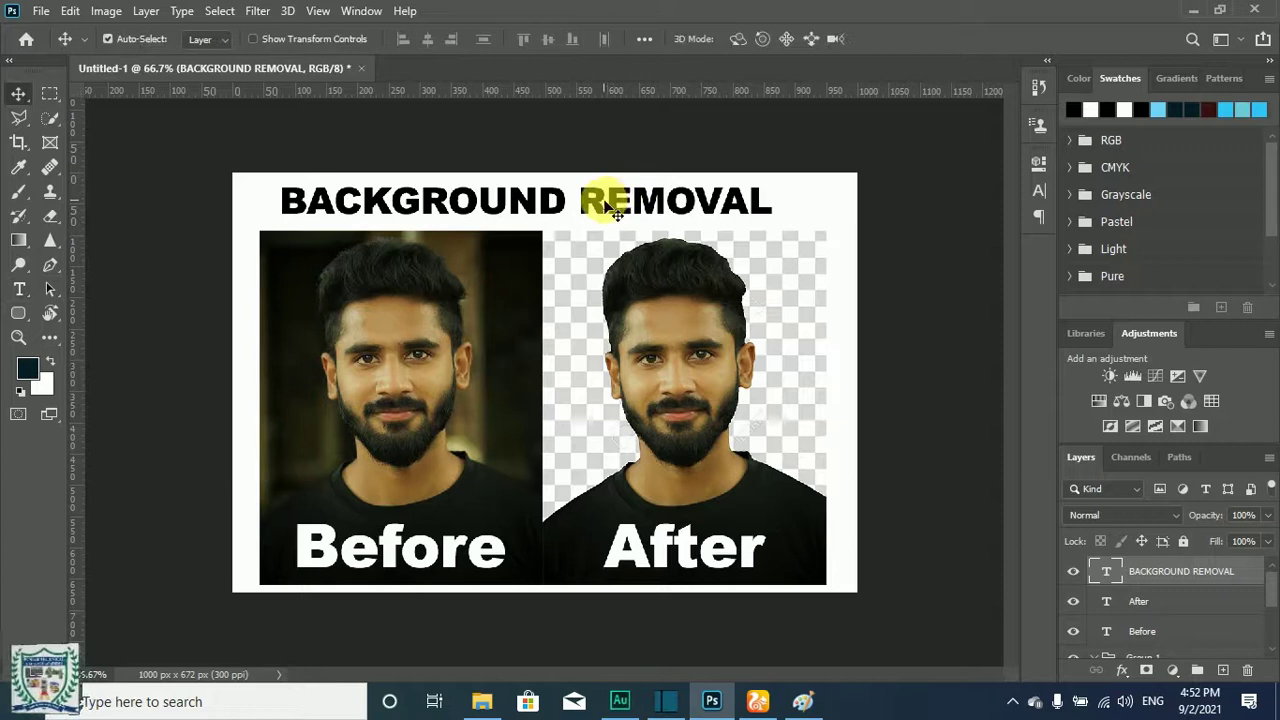
{"action": "mouse_move", "coordinate": [589, 208]}
{"action": "left_mouse_down"}
{"action": "mouse_move", "coordinate": [601, 225]}
{"action": "mouse_move", "coordinate": [598, 212]}
{"action": "left_mouse_up"}
{"action": "key", "text": "Down"}
{"action": "key", "text": "Down"}
{"action": "key", "text": "Down"}
{"action": "key", "text": "Down"}
{"action": "key", "text": "Down"}
{"action": "key", "text": "Down"}
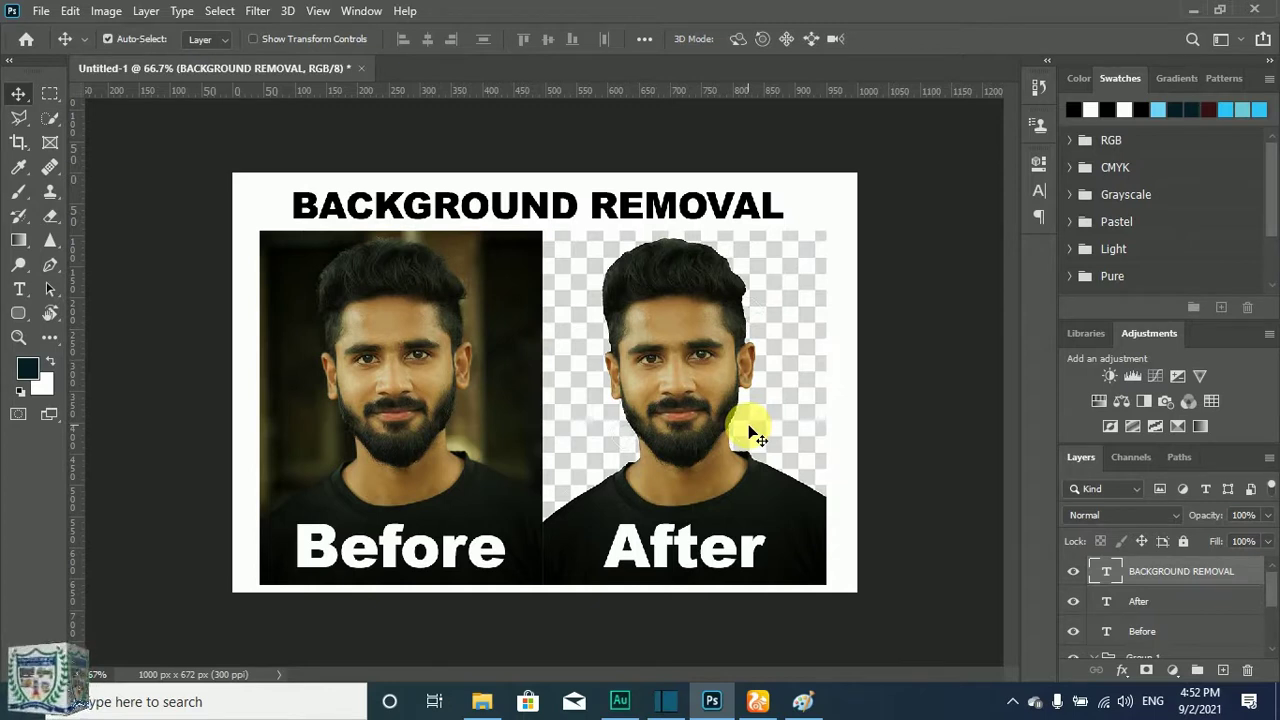
{"action": "key", "text": "ctrl"}
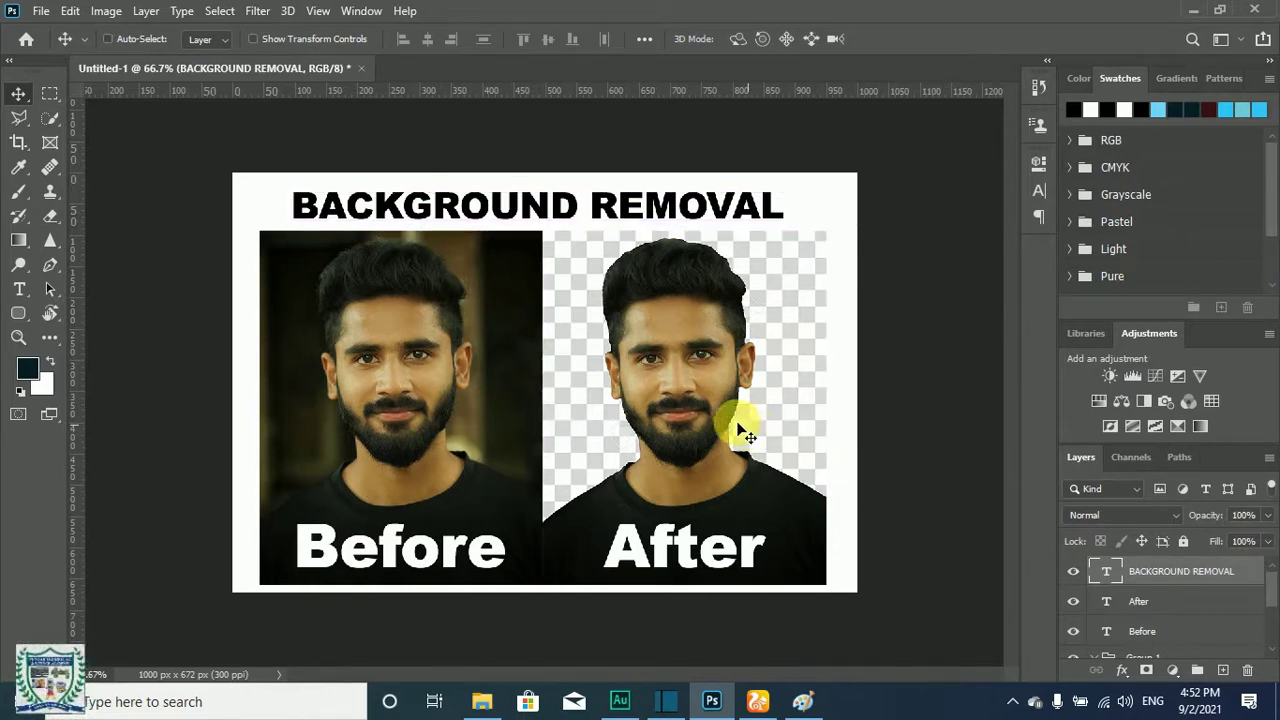
{"action": "left_click", "coordinate": [942, 221], "text": "ctrl"}
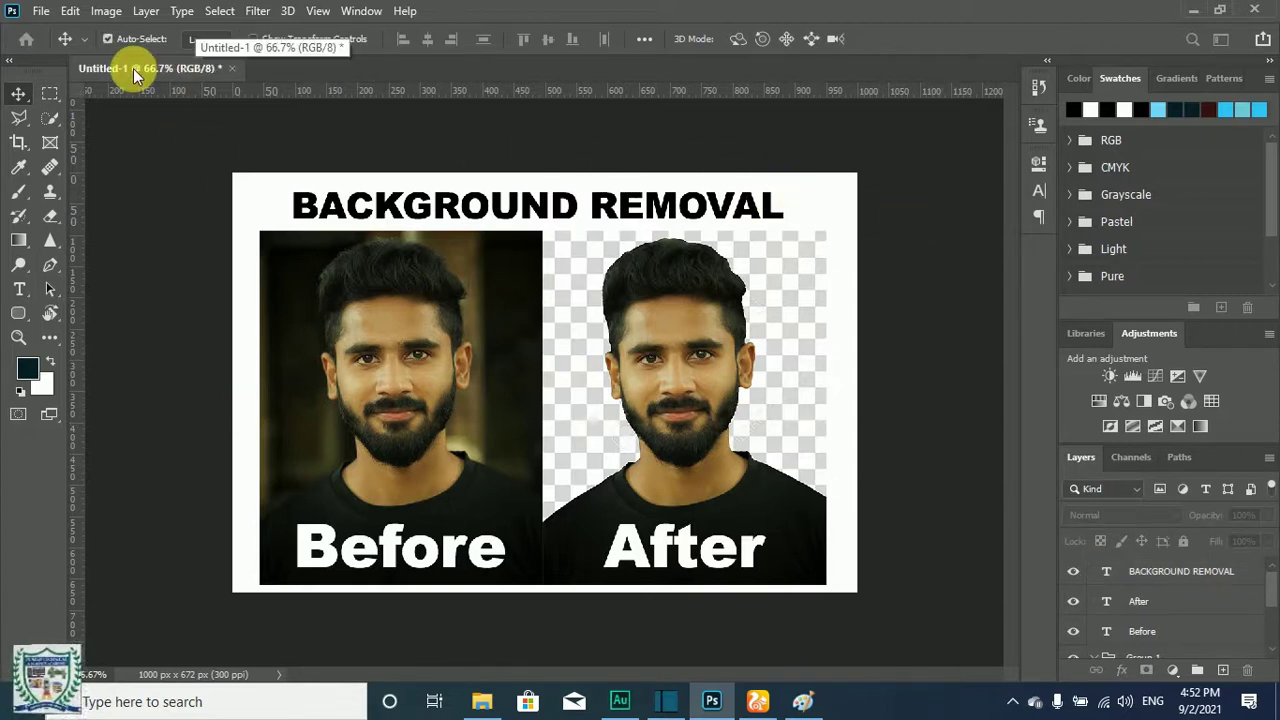
- Save the layered document on the computer as Untitled-1 in Photoshop format on Local Disk (E:), with Maximize Compatibility on
{"action": "key", "text": "ctrl+s"}
{"action": "left_click", "coordinate": [930, 510]}
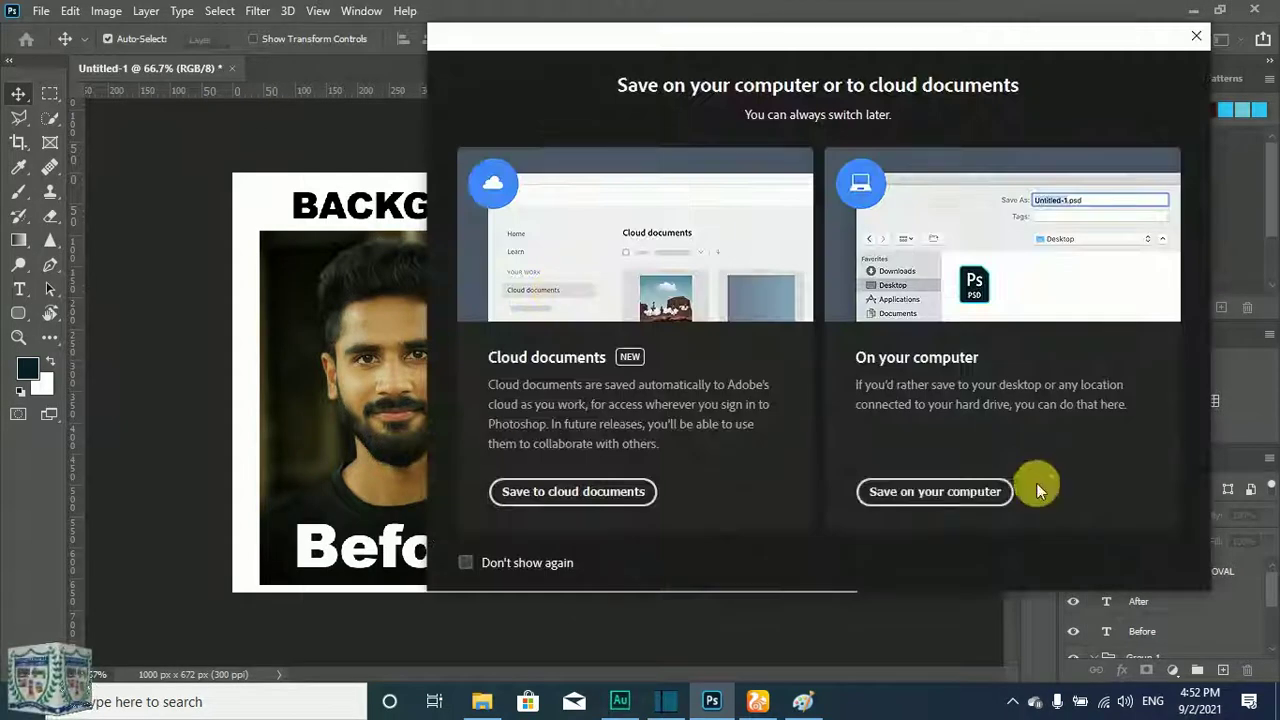
{"action": "left_click", "coordinate": [950, 493]}
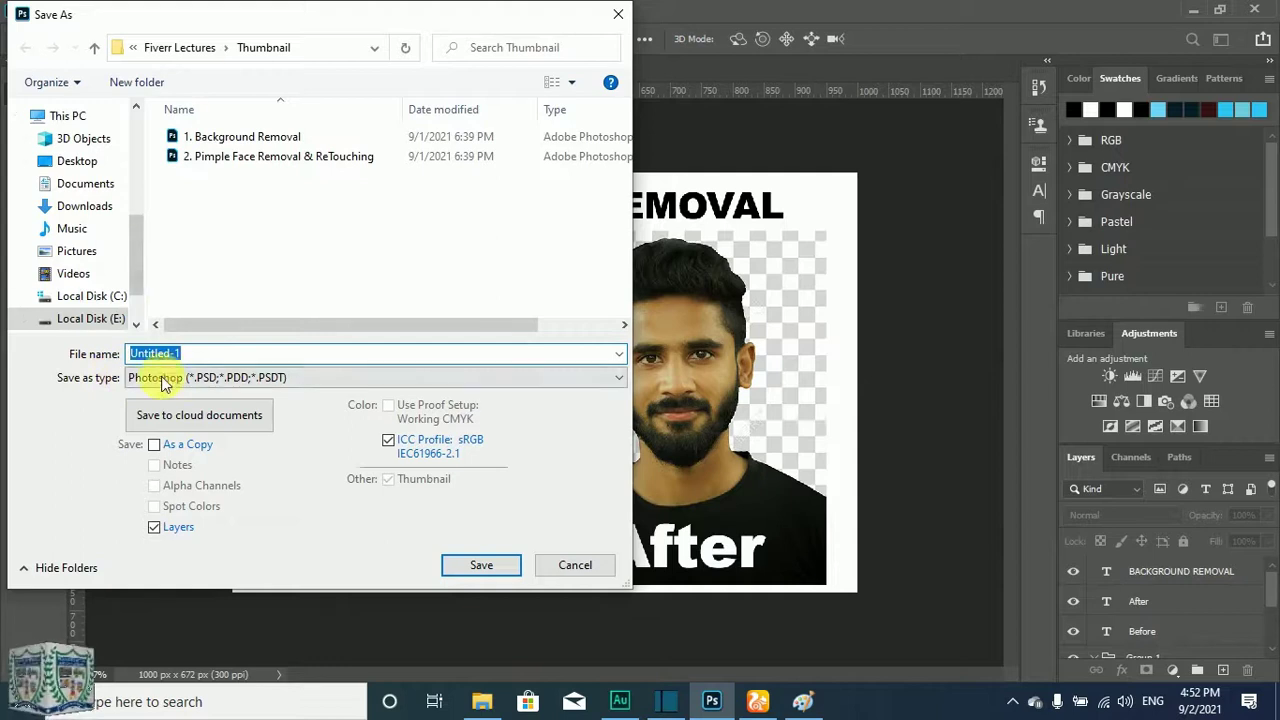
{"action": "left_click", "coordinate": [143, 342]}
{"action": "left_click", "coordinate": [120, 318]}
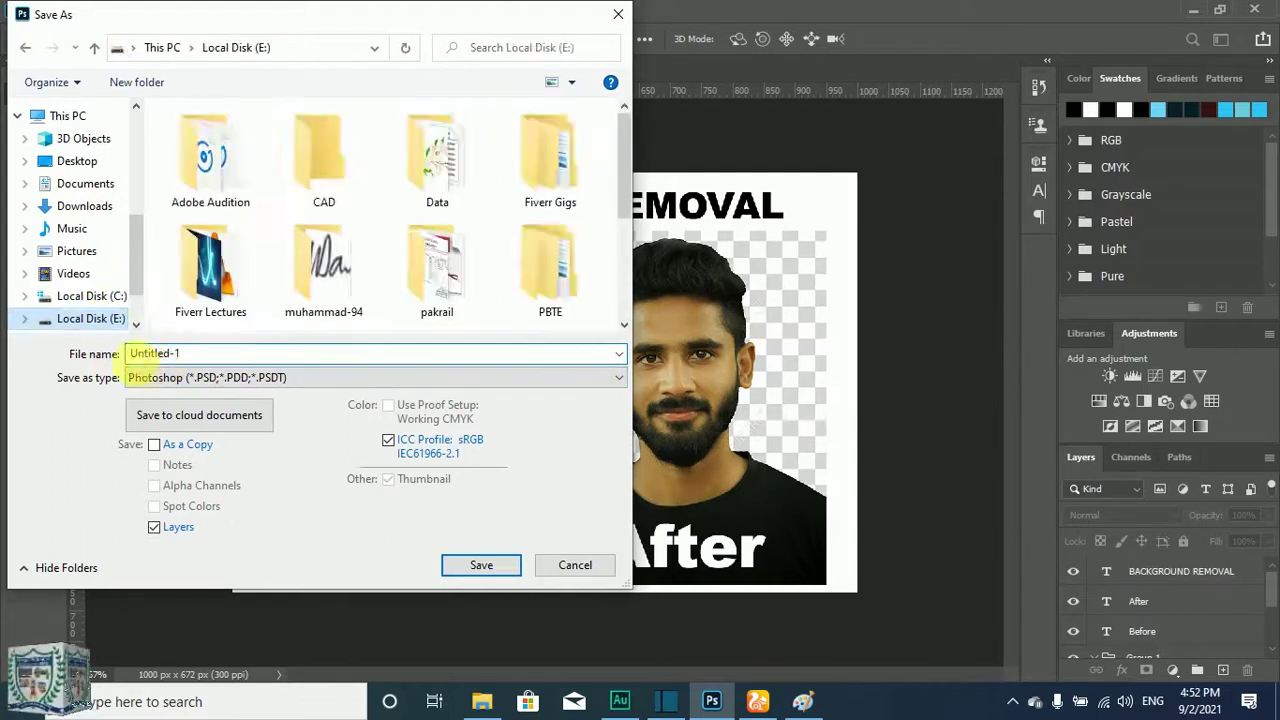
{"action": "left_click", "coordinate": [488, 564]}
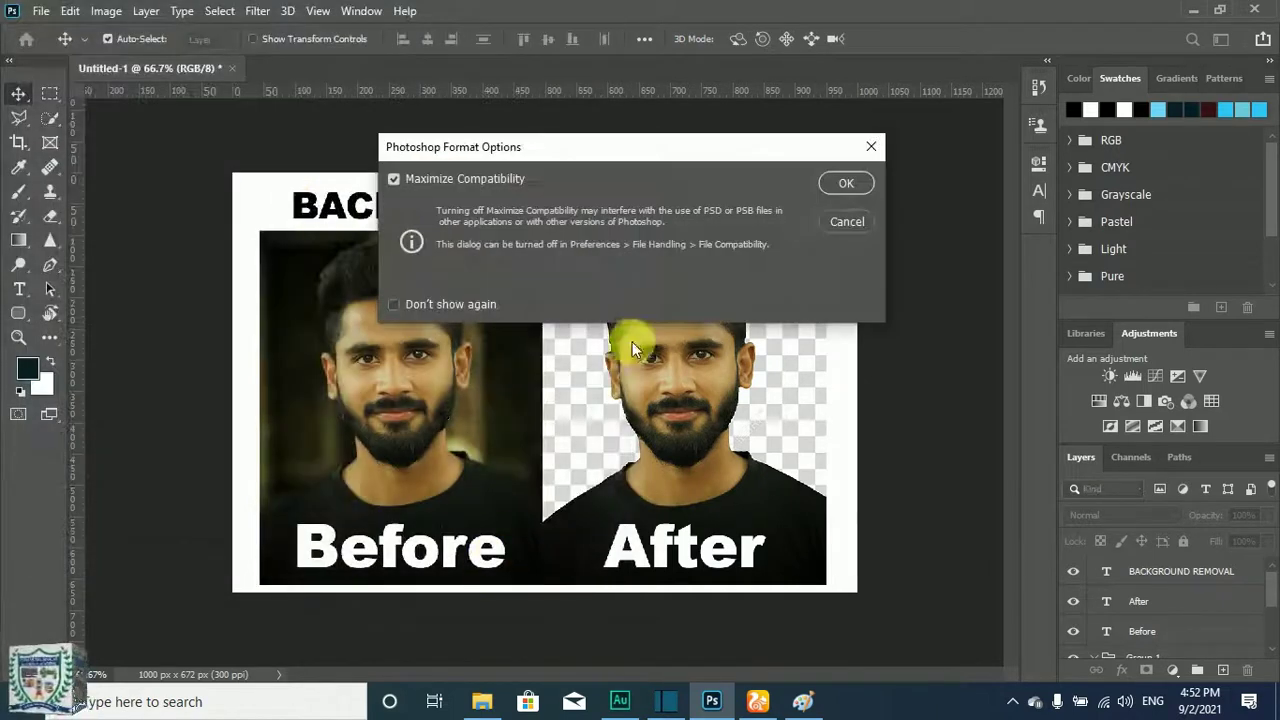
{"action": "left_click", "coordinate": [848, 183]}
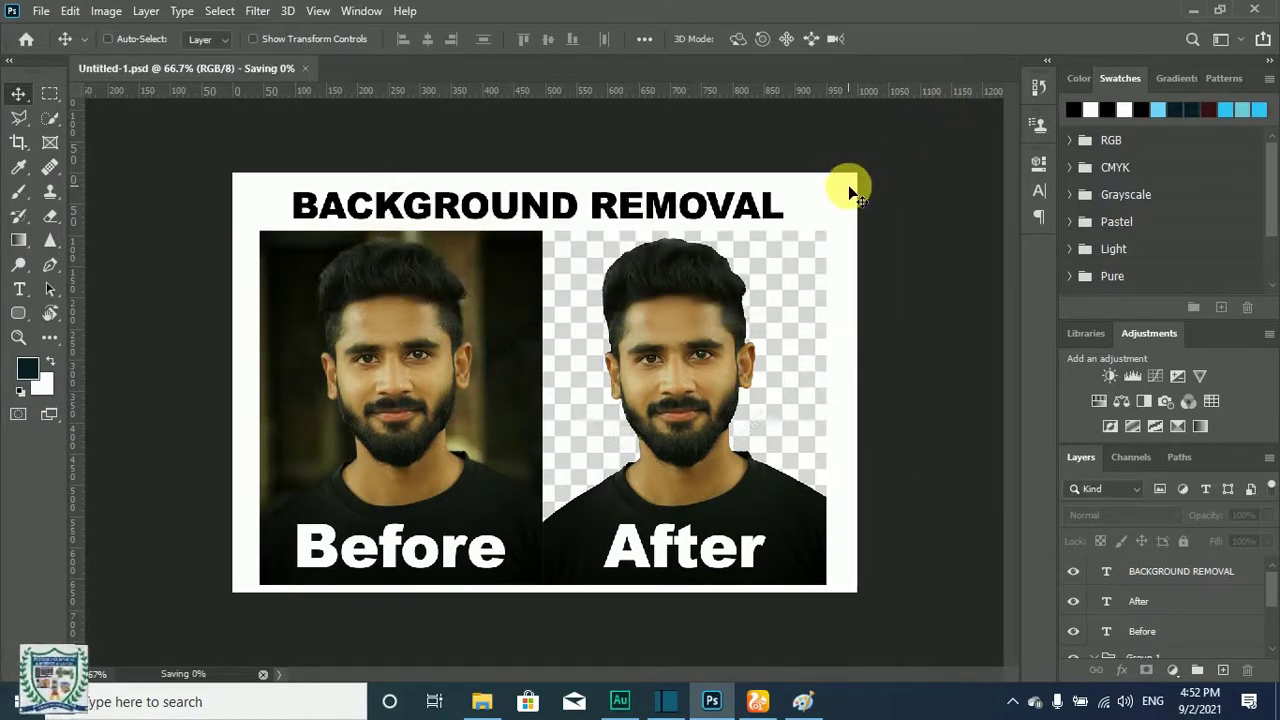
- Start saving another copy on the computer in Local Disk (E:) with the file name "Gig img 1"
{"action": "key", "text": "ctrl+shift+s"}
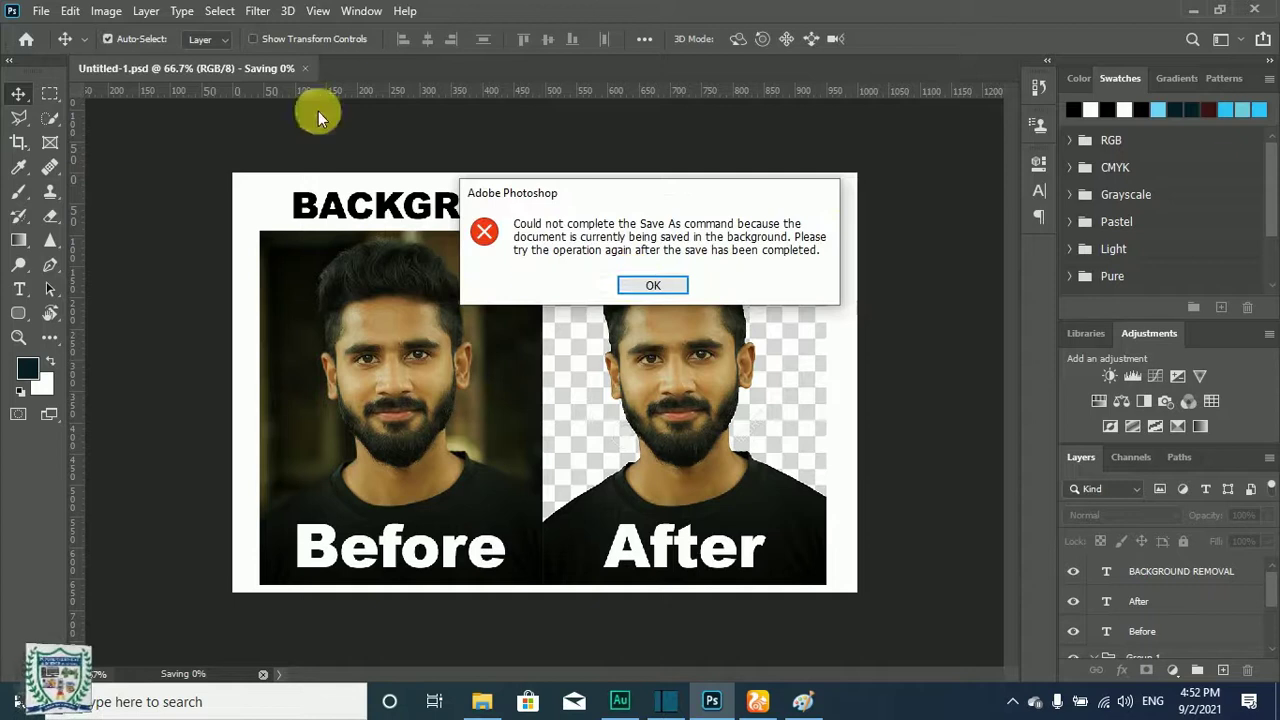
{"action": "left_click", "coordinate": [652, 285]}
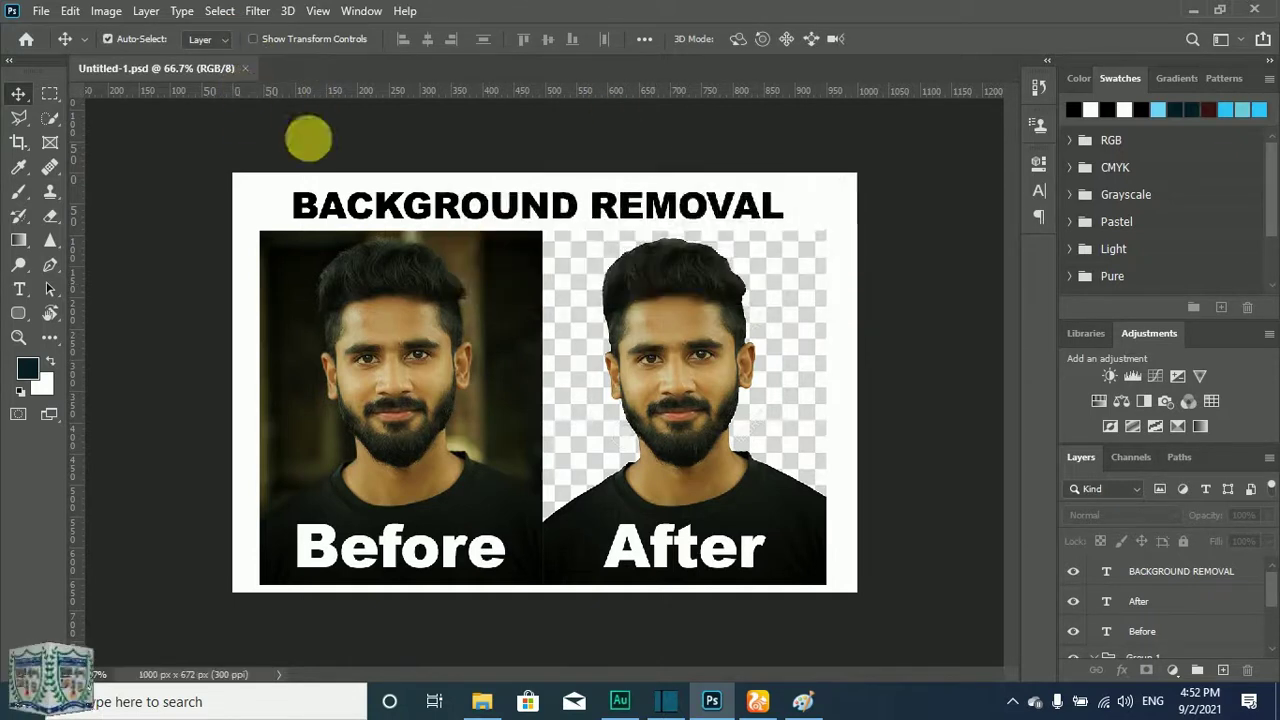
{"action": "key", "text": "ctrl+s"}
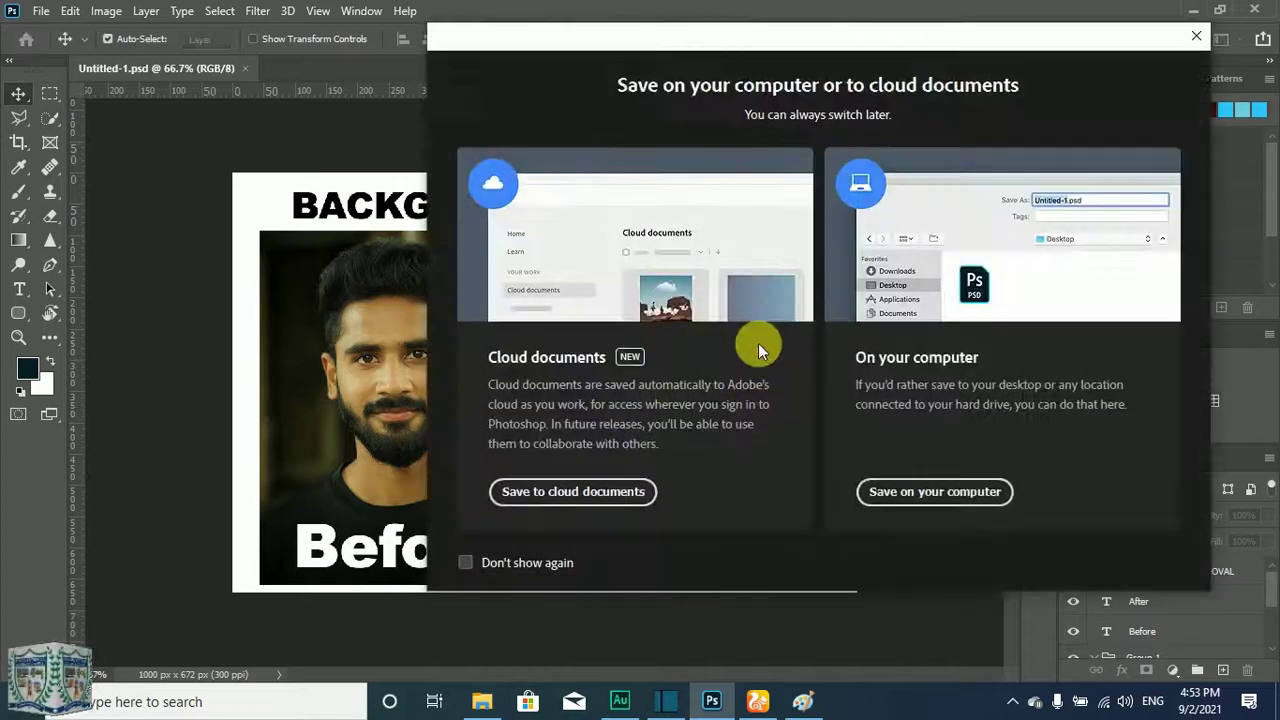
{"action": "left_click", "coordinate": [897, 498]}
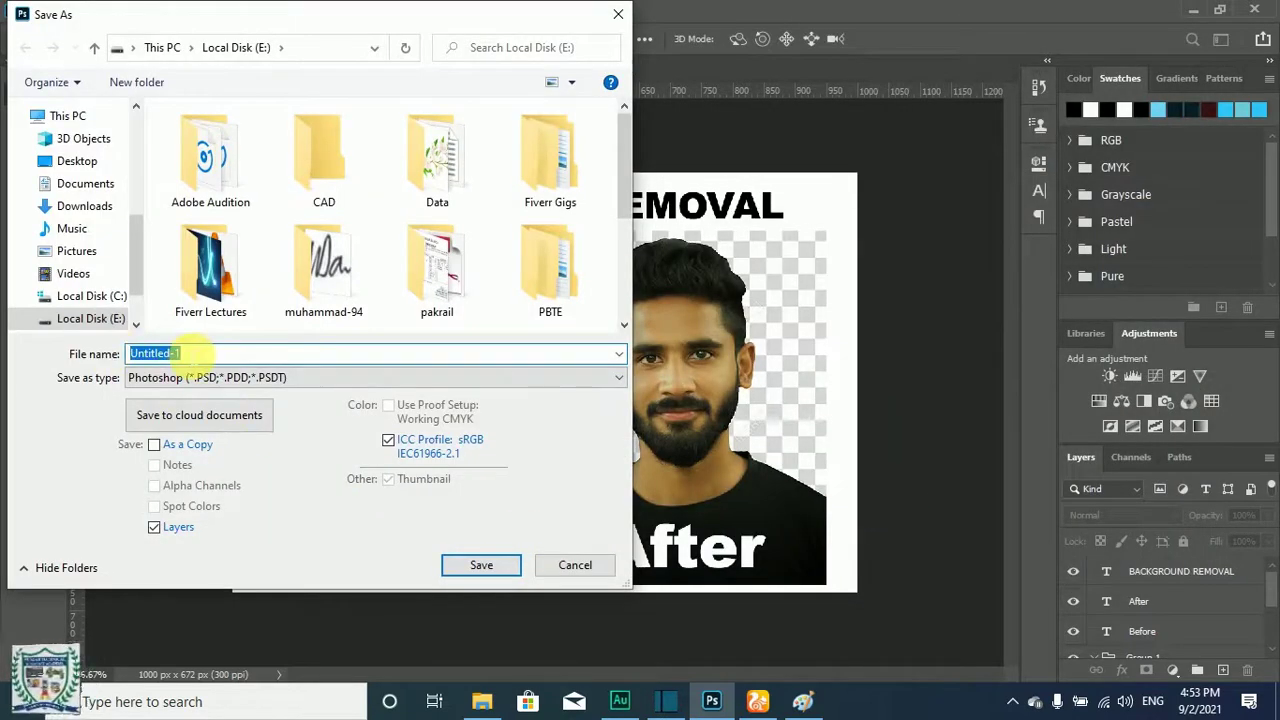
{"action": "type", "text": "glG"}
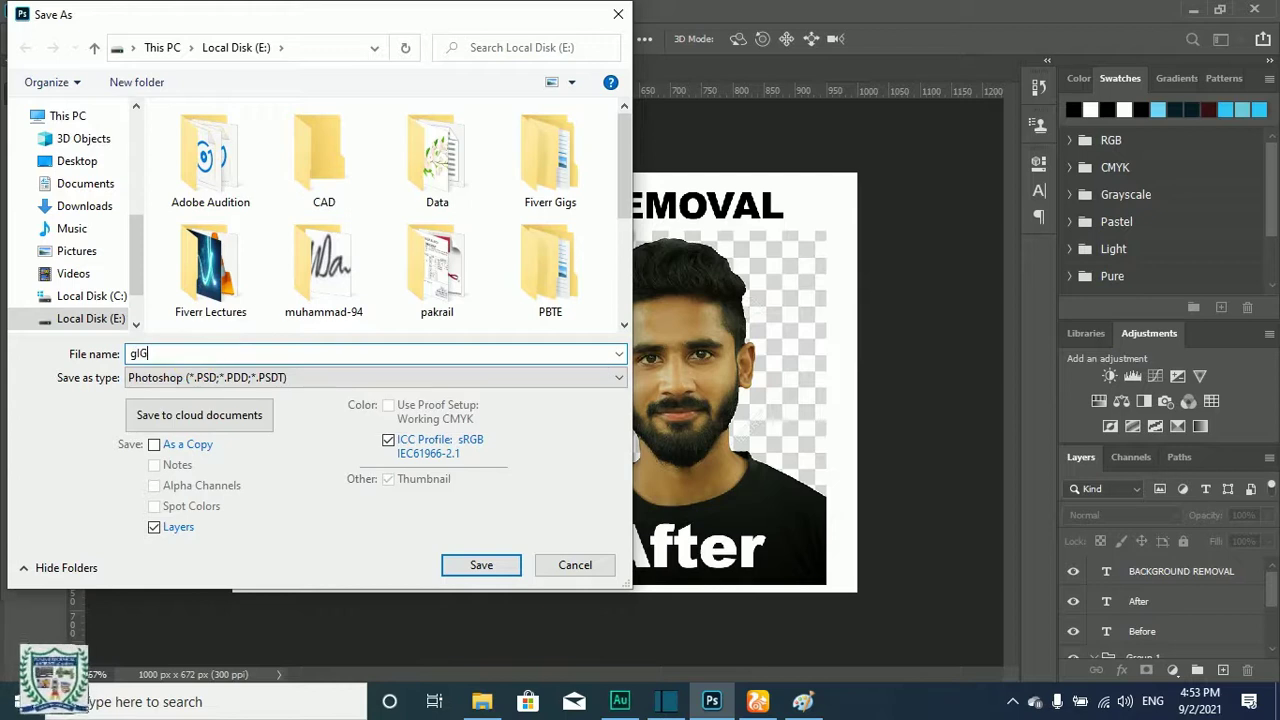
{"action": "key", "text": "BackSpace"}
{"action": "key", "text": "BackSpace"}
{"action": "key", "text": "BackSpace"}
{"action": "type", "text": "Gig img 1"}
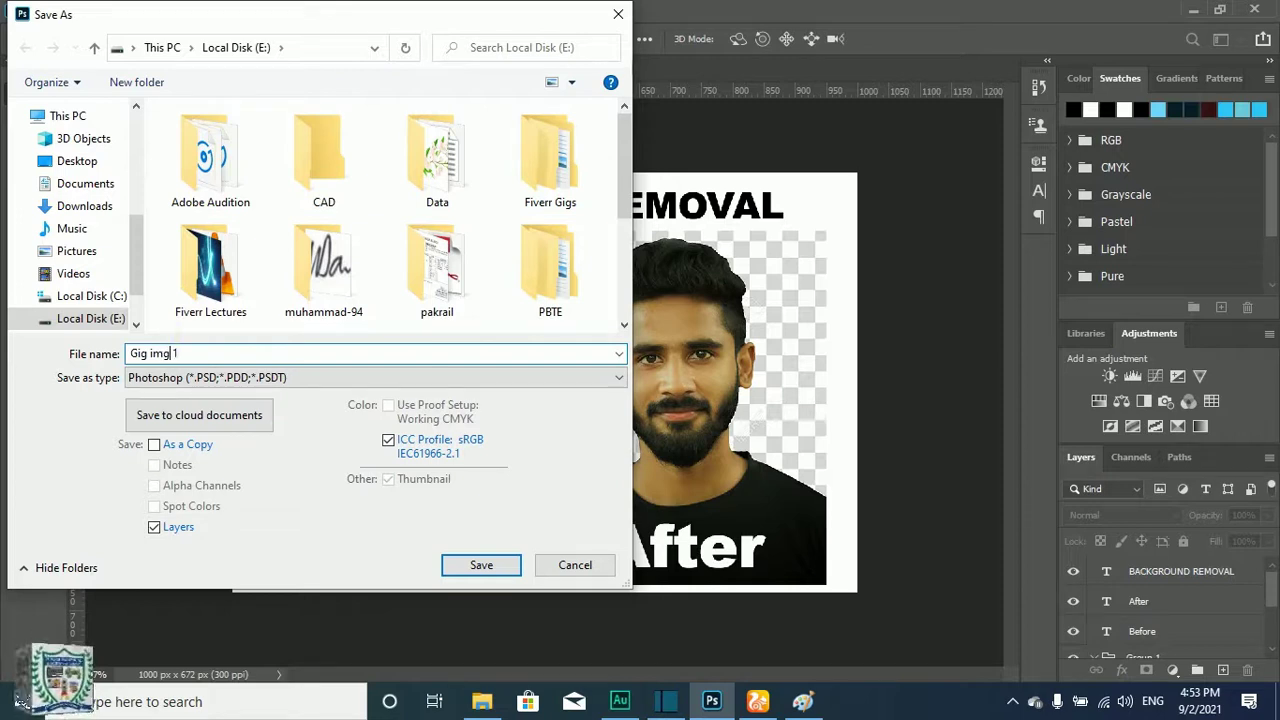
- Choose JPEG as the copy's format and save it at quality 12 (Maximum) with the Progressive option
{"action": "left_click", "coordinate": [172, 377]}
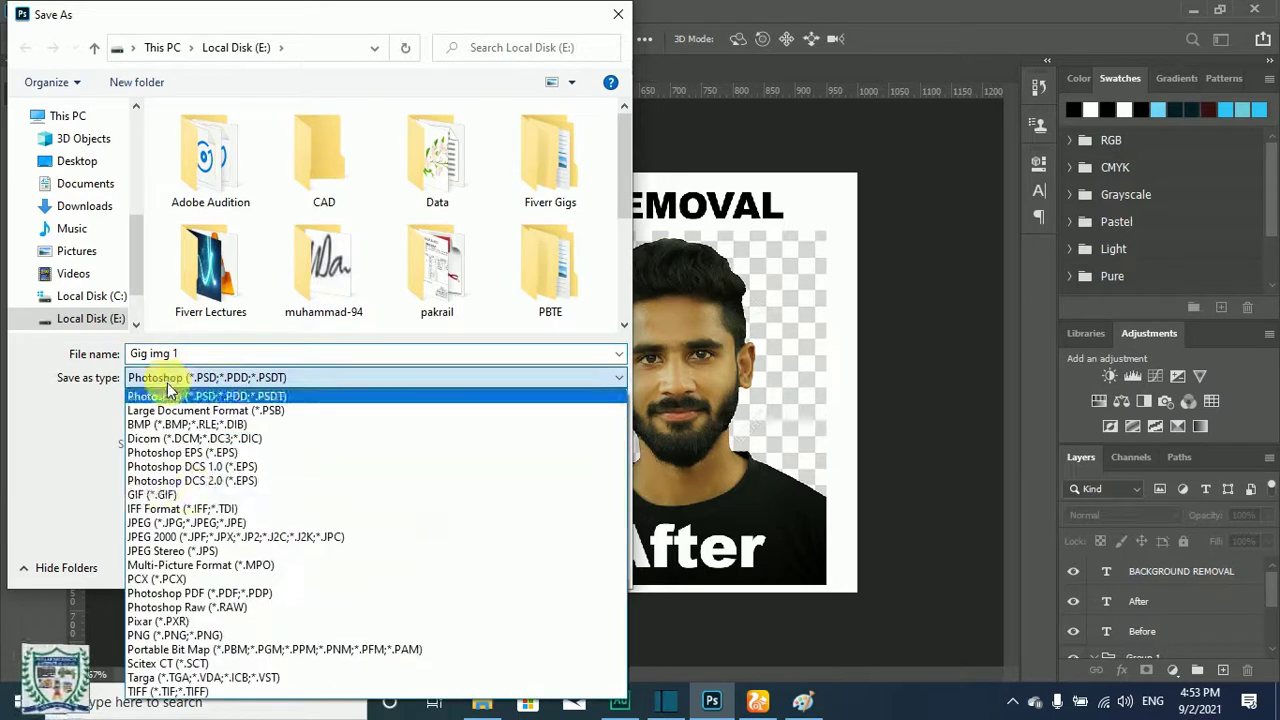
{"action": "left_click", "coordinate": [188, 522]}
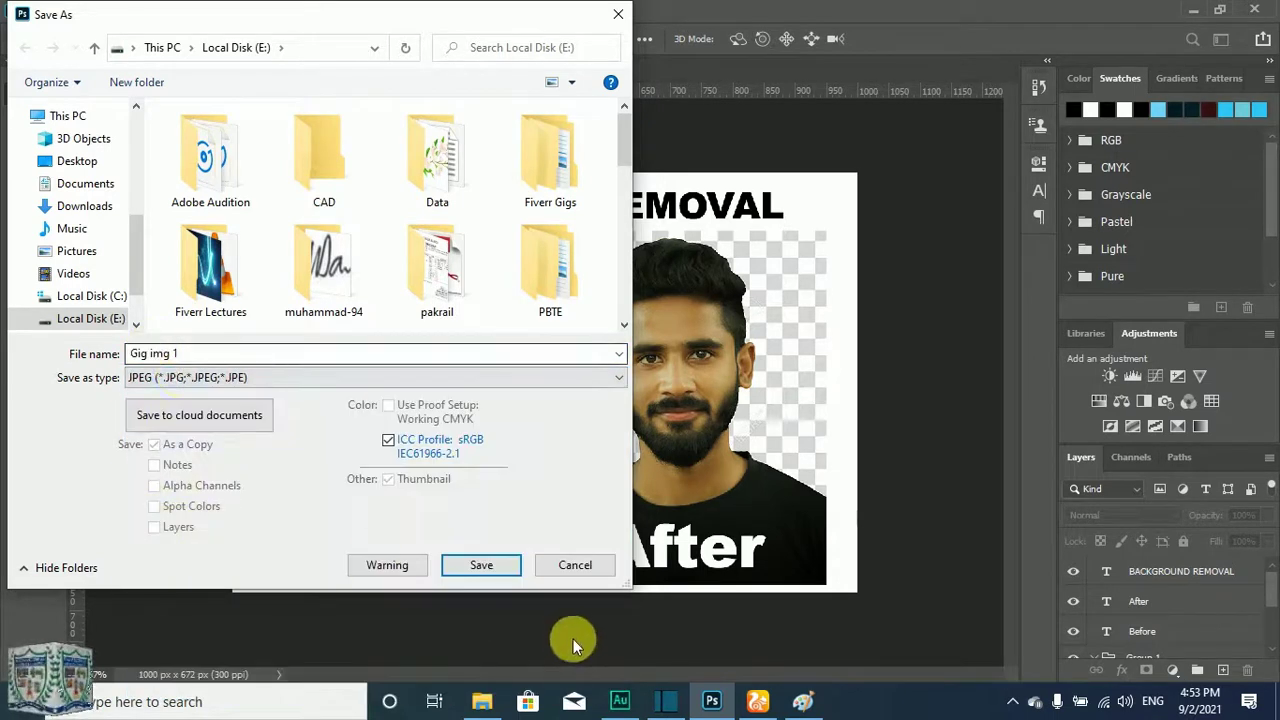
{"action": "left_click", "coordinate": [492, 572]}
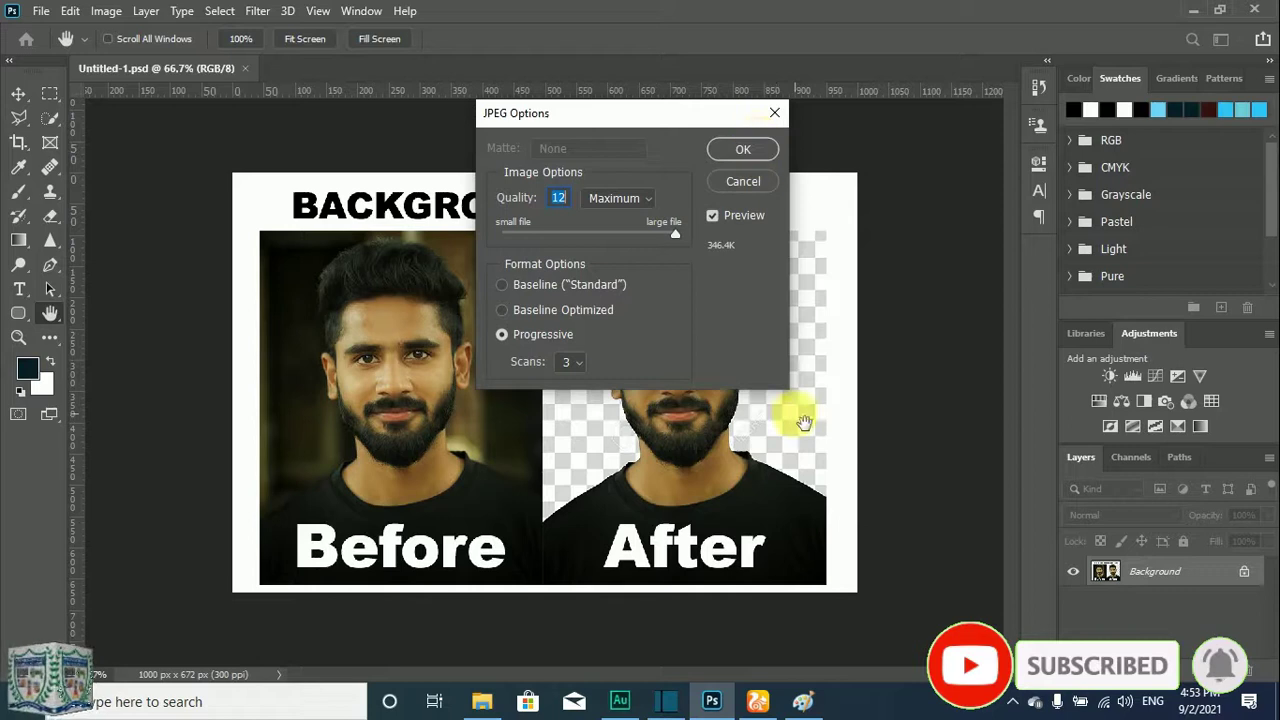
{"action": "left_click", "coordinate": [732, 148]}
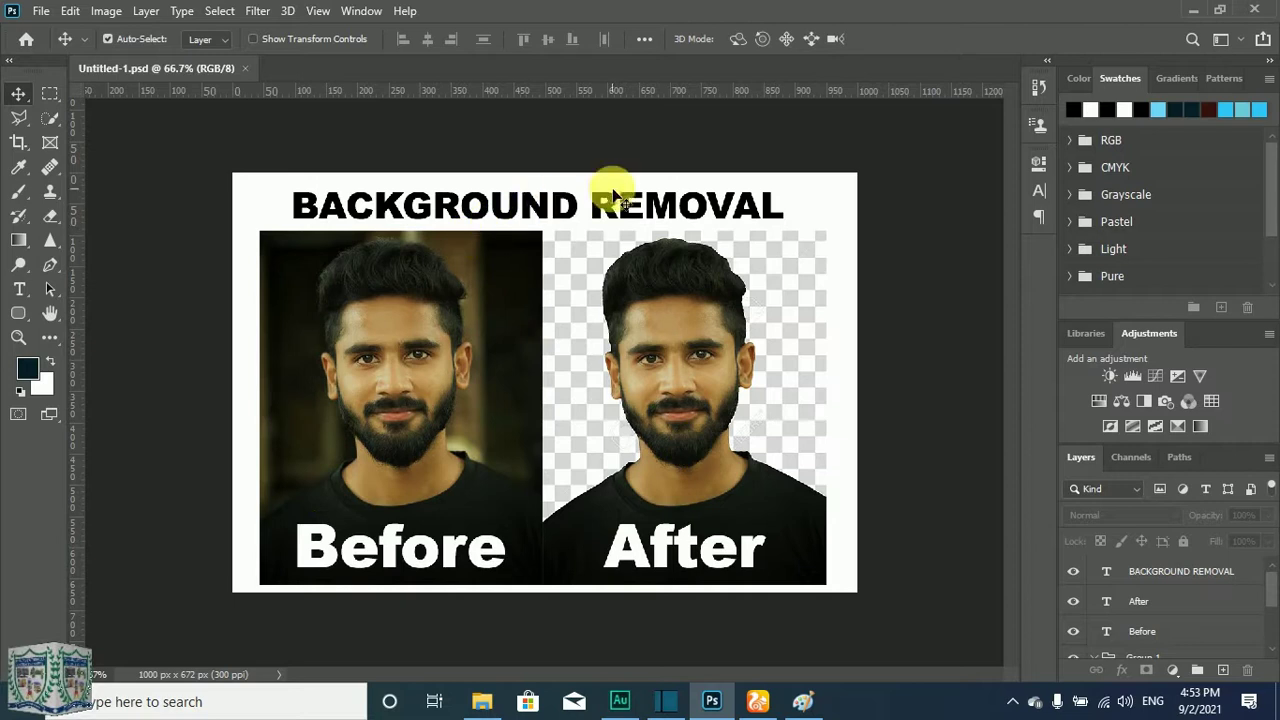
- Switch to the browser and bring up the Fiverr gig editing page with its gallery image upload slots
{"action": "left_click", "coordinate": [1190, 10]}
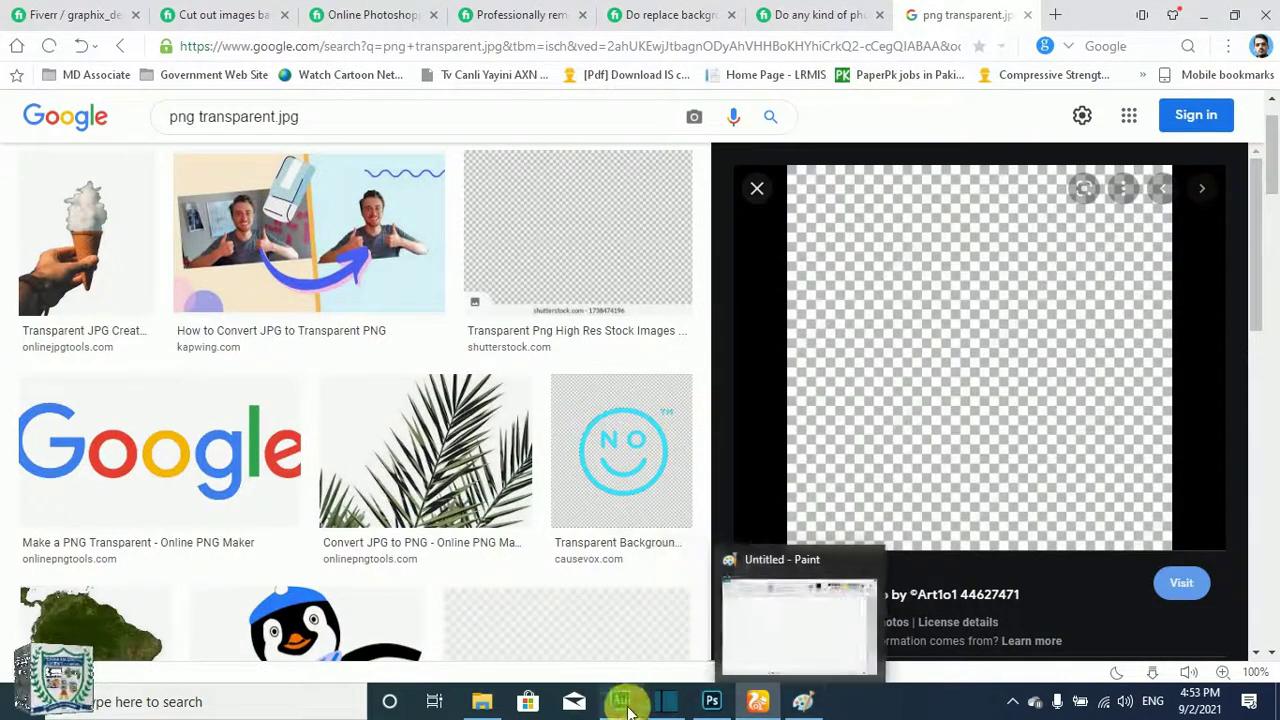
{"action": "mouse_move", "coordinate": [495, 705]}
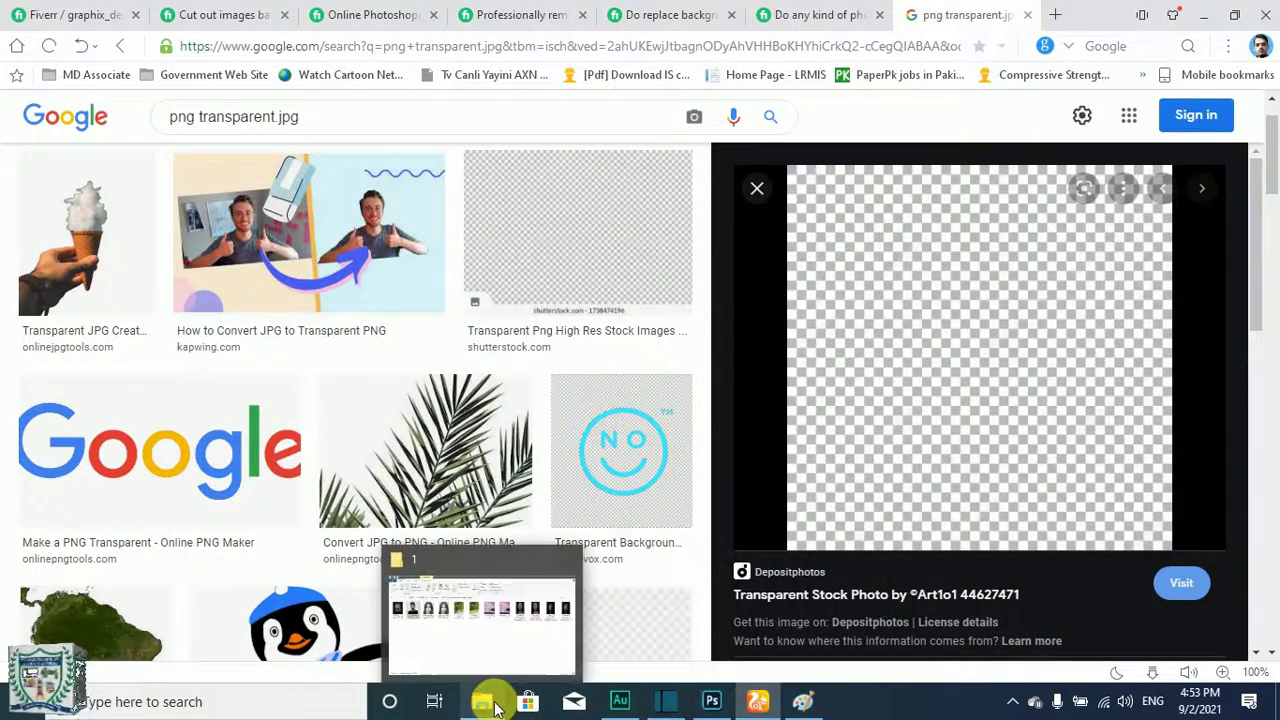
{"action": "left_click", "coordinate": [755, 700]}
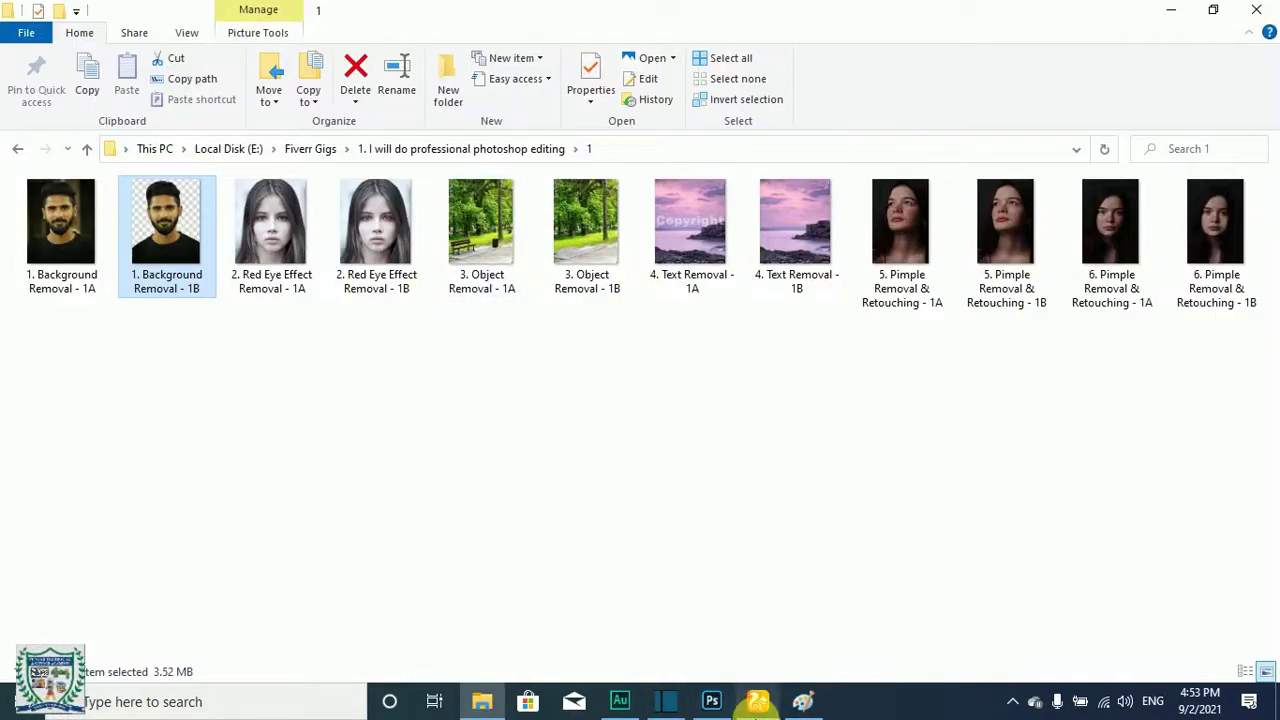
{"action": "left_click", "coordinate": [757, 702]}
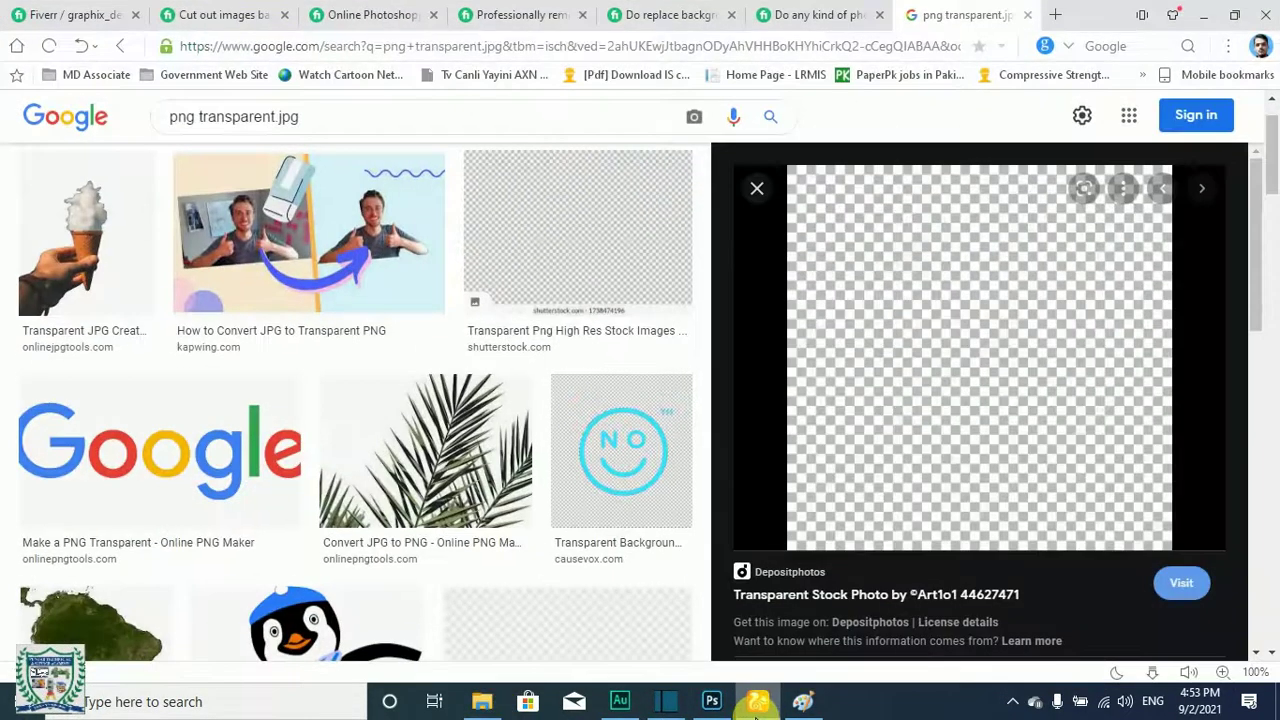
{"action": "left_click", "coordinate": [40, 14]}
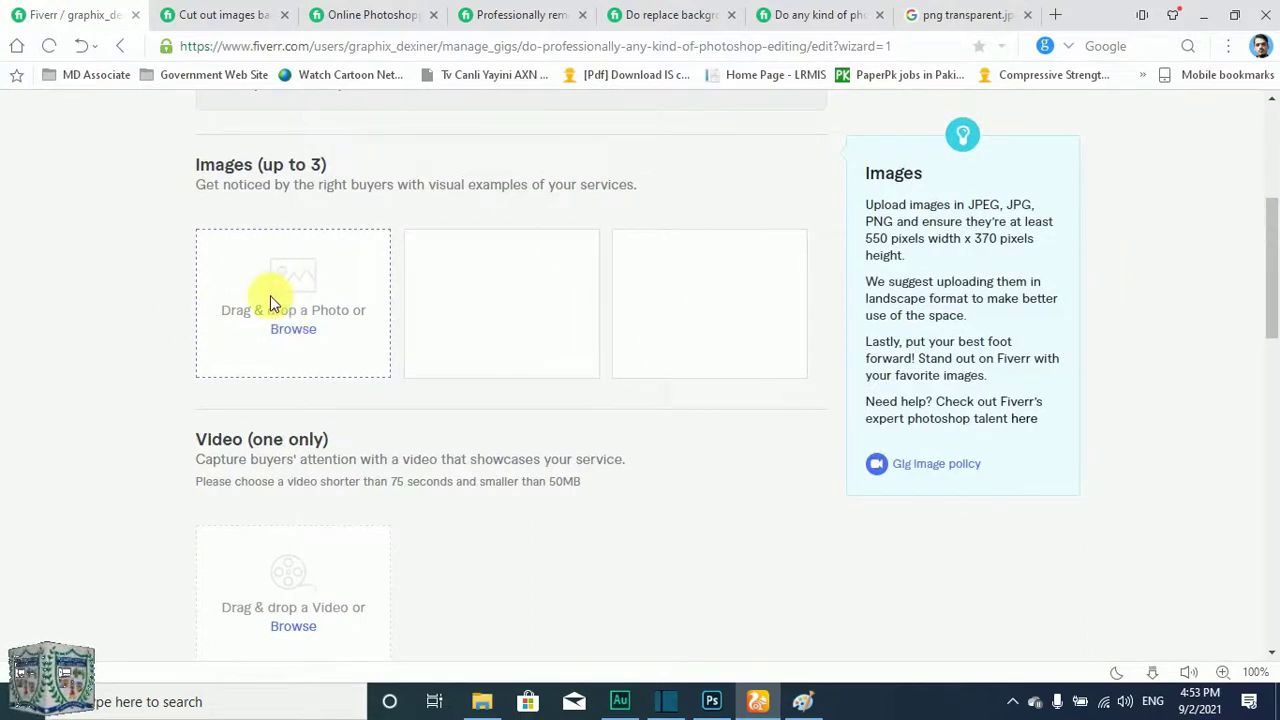
- Upload the image "Gig img 1" from Local Disk (E:) into the gig gallery's first image slot
{"action": "left_click", "coordinate": [271, 298]}
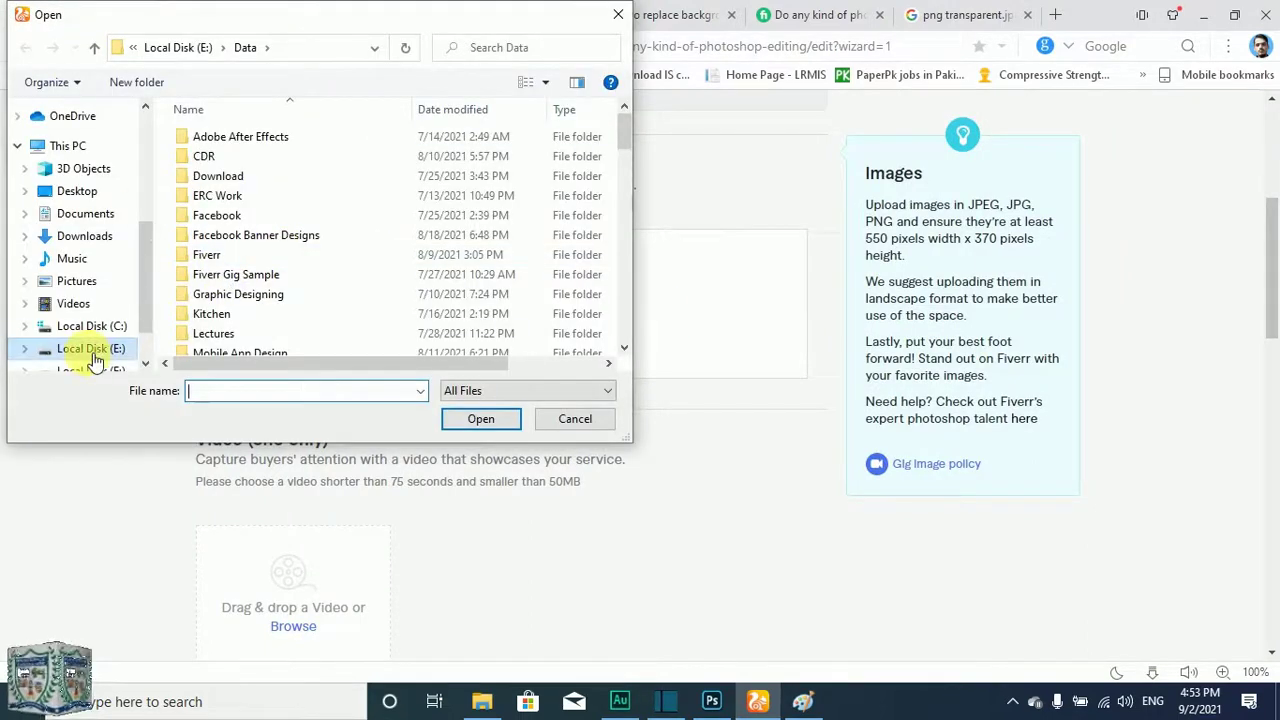
{"action": "scroll", "coordinate": [357, 277], "scroll_direction": "up", "scroll_amount": 4, "text": "ctrl"}
{"action": "key", "text": "alt+Up"}
{"action": "scroll", "coordinate": [380, 287], "scroll_direction": "down", "scroll_amount": 10}
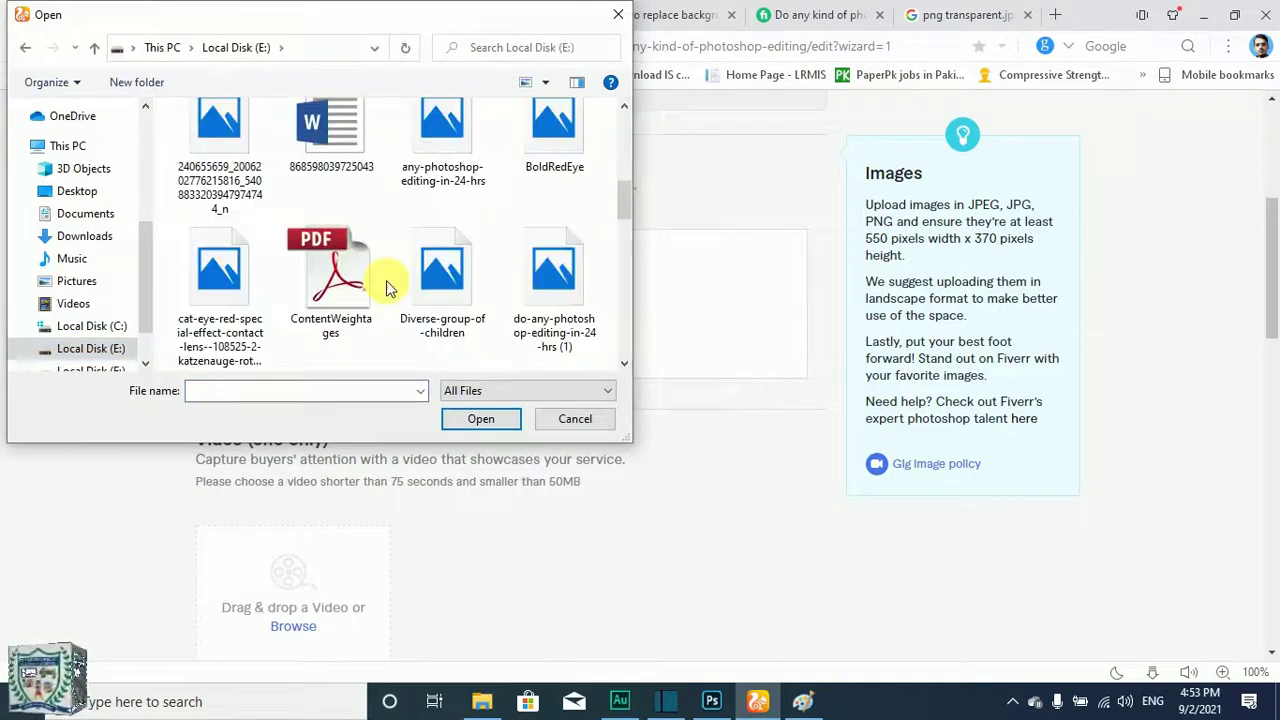
{"action": "scroll", "coordinate": [357, 297], "scroll_direction": "up", "scroll_amount": 3}
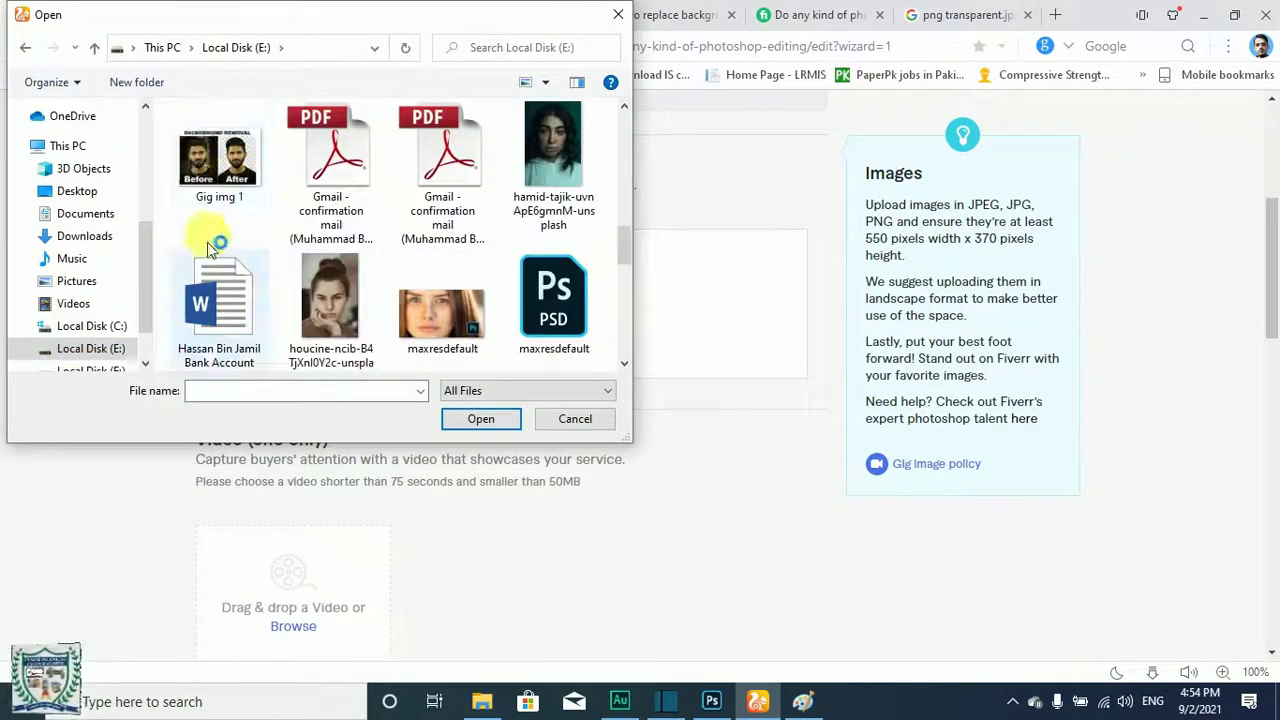
{"action": "double_click", "coordinate": [205, 167]}
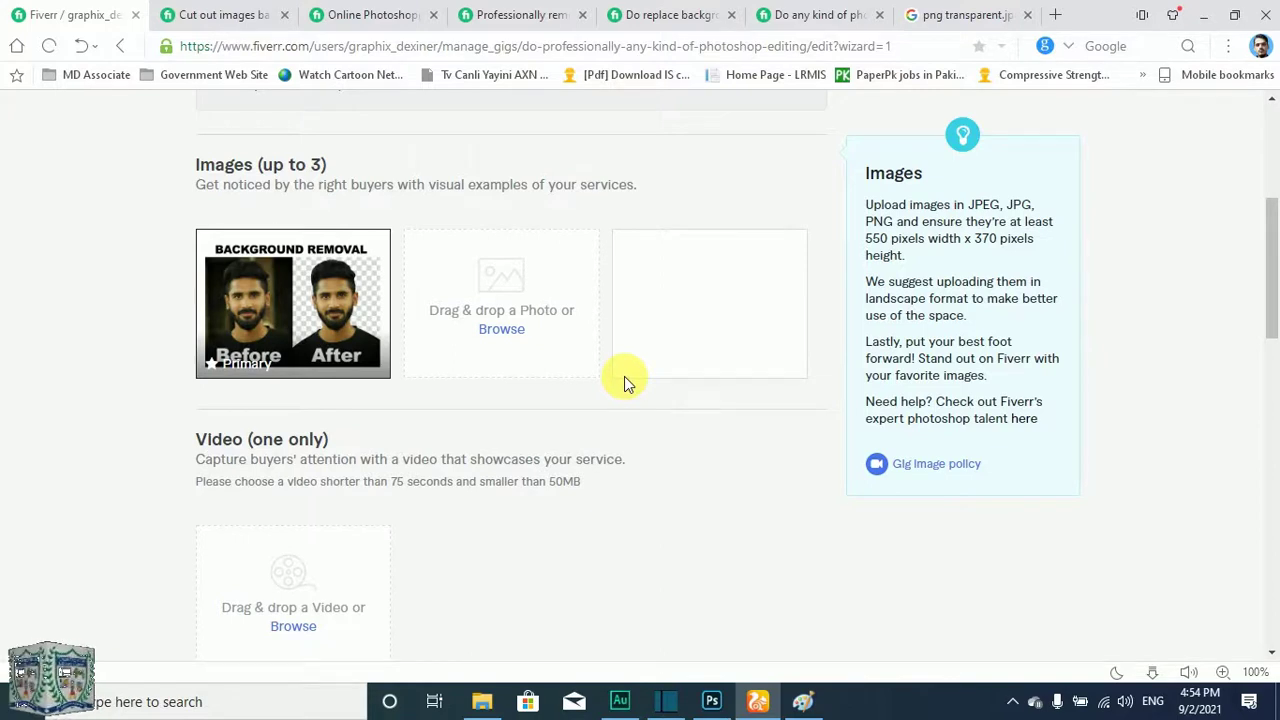
- Accept the declaration that the gallery materials are self-created and do not infringe on any third-party rights
{"action": "scroll", "coordinate": [436, 441], "scroll_direction": "up", "scroll_amount": 5}
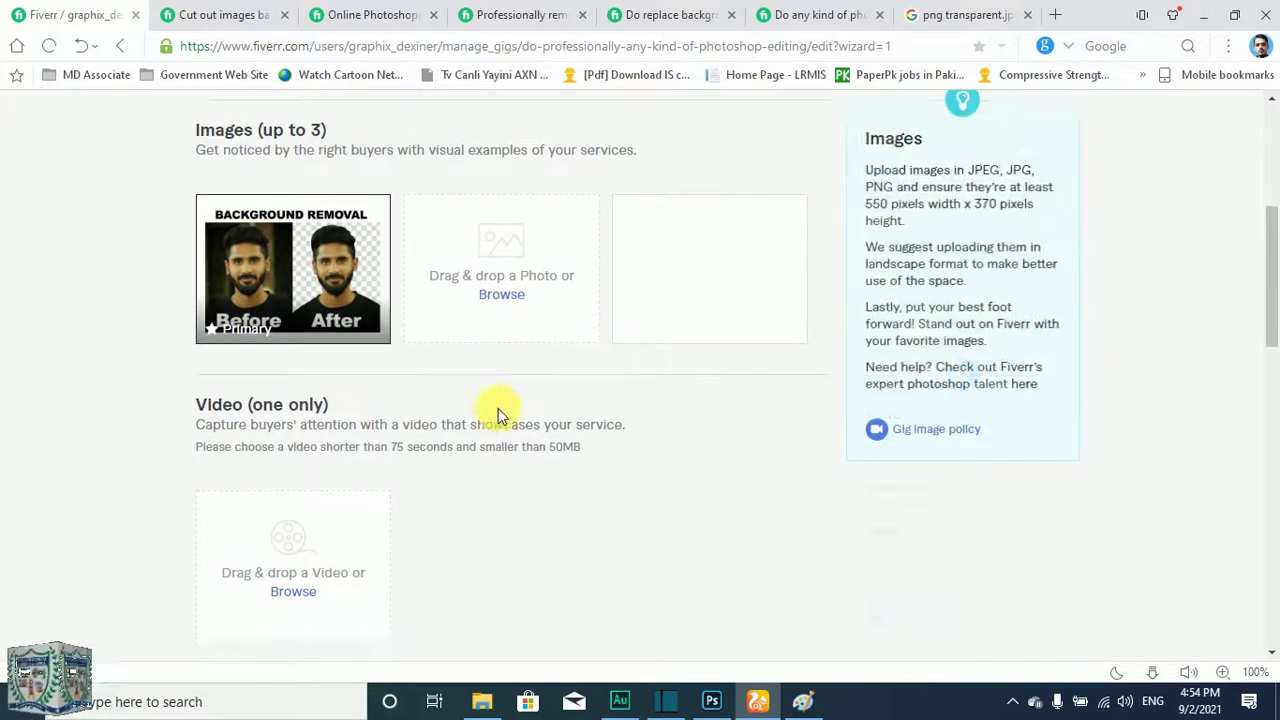
{"action": "scroll", "coordinate": [648, 482], "scroll_direction": "down", "scroll_amount": 9}
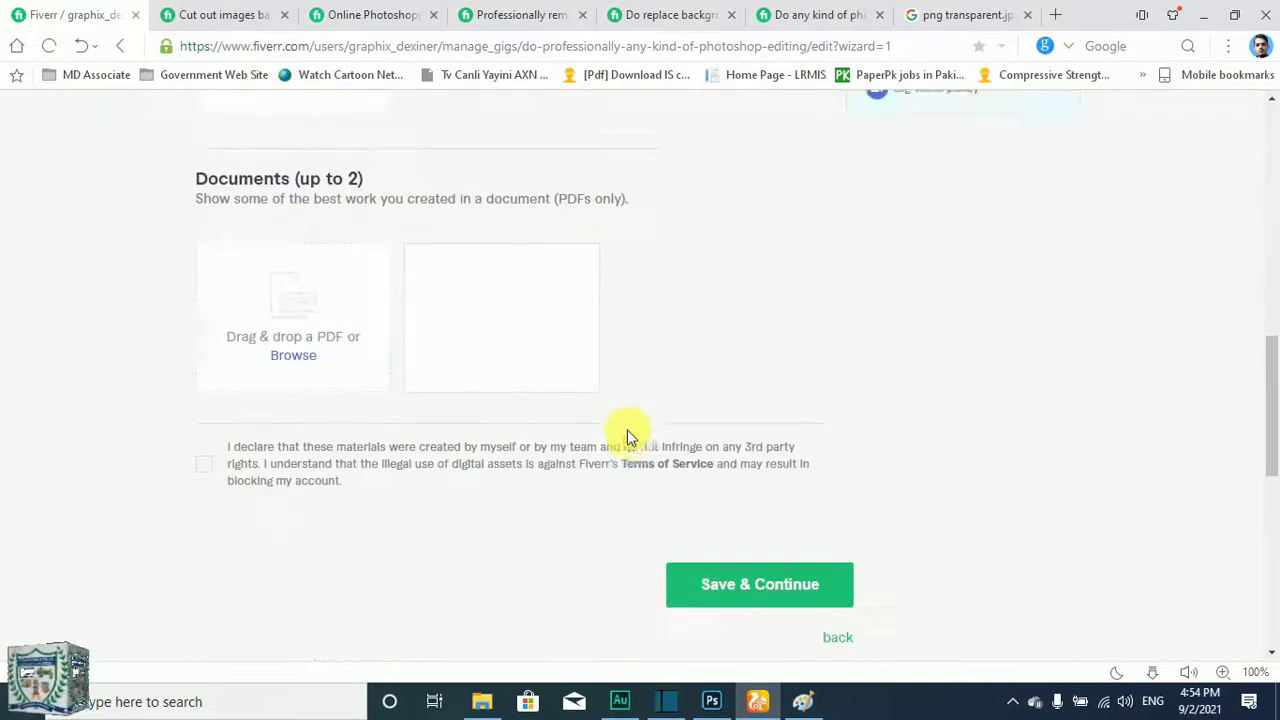
{"action": "scroll", "coordinate": [586, 432], "scroll_direction": "down", "scroll_amount": 3}
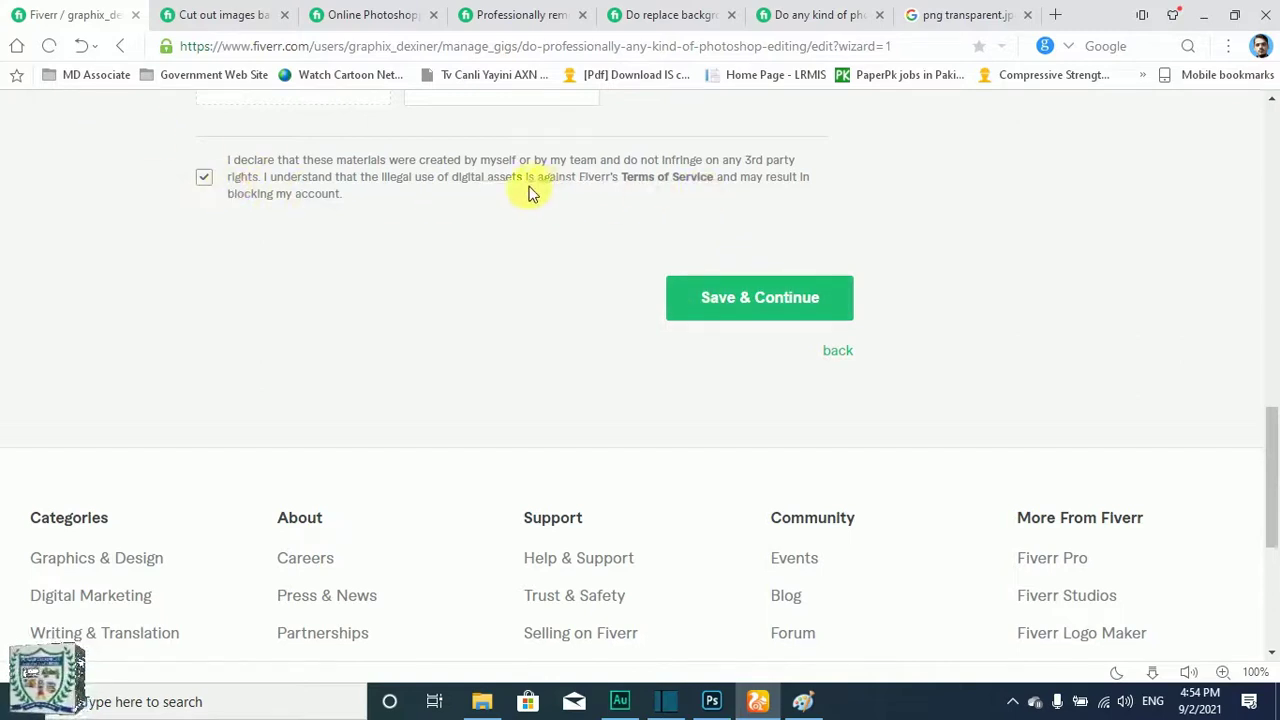
{"action": "scroll", "coordinate": [614, 289], "scroll_direction": "up", "scroll_amount": 1}
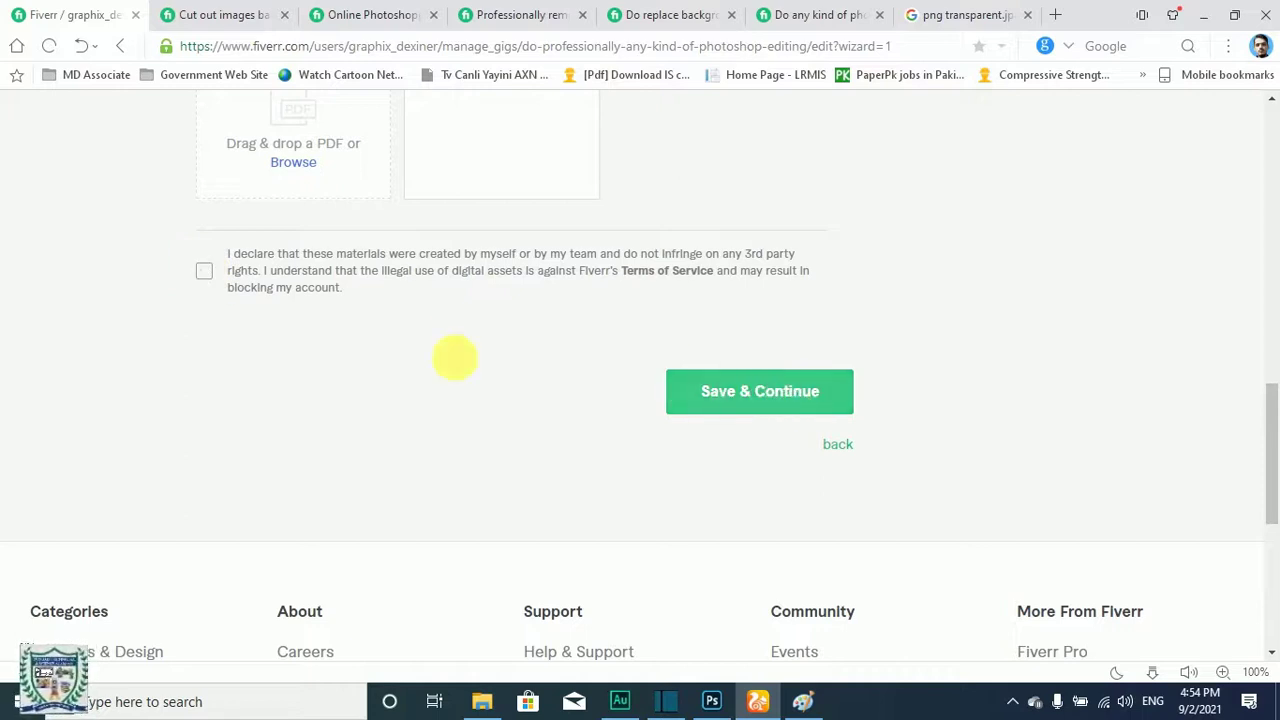
{"action": "left_click", "coordinate": [210, 283]}
{"action": "left_click", "coordinate": [210, 283]}
- Save the gallery section without adding a video or PDF and continue to the Publish stage
{"action": "scroll", "coordinate": [557, 306], "scroll_direction": "up", "scroll_amount": 10}
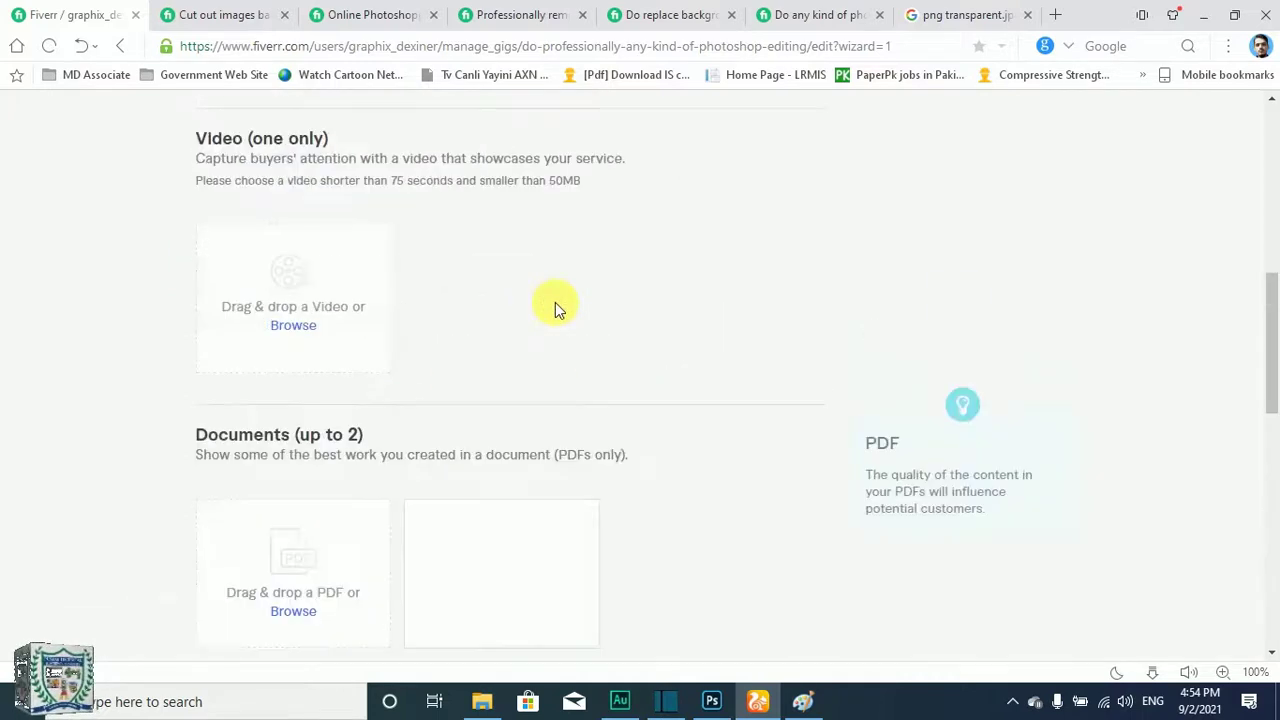
{"action": "scroll", "coordinate": [628, 225], "scroll_direction": "down", "scroll_amount": 6}
{"action": "scroll", "coordinate": [628, 225], "scroll_direction": "down", "scroll_amount": 3}
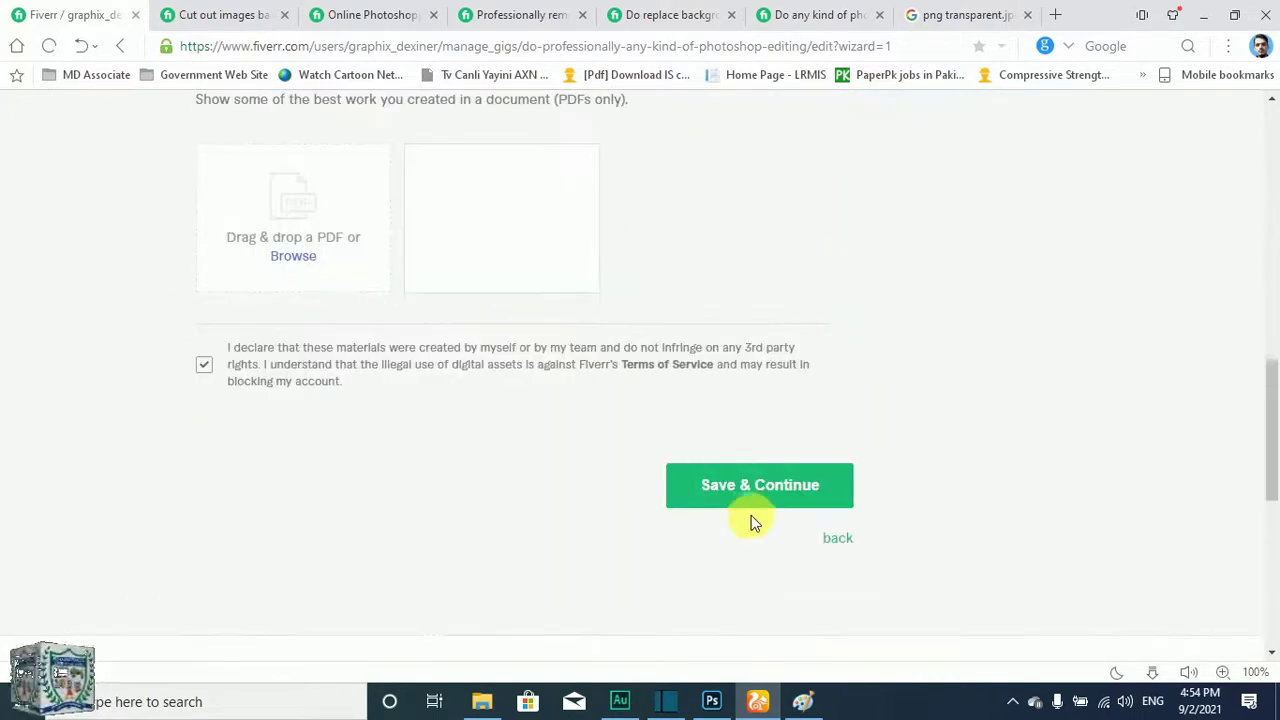
{"action": "left_click", "coordinate": [758, 500]}
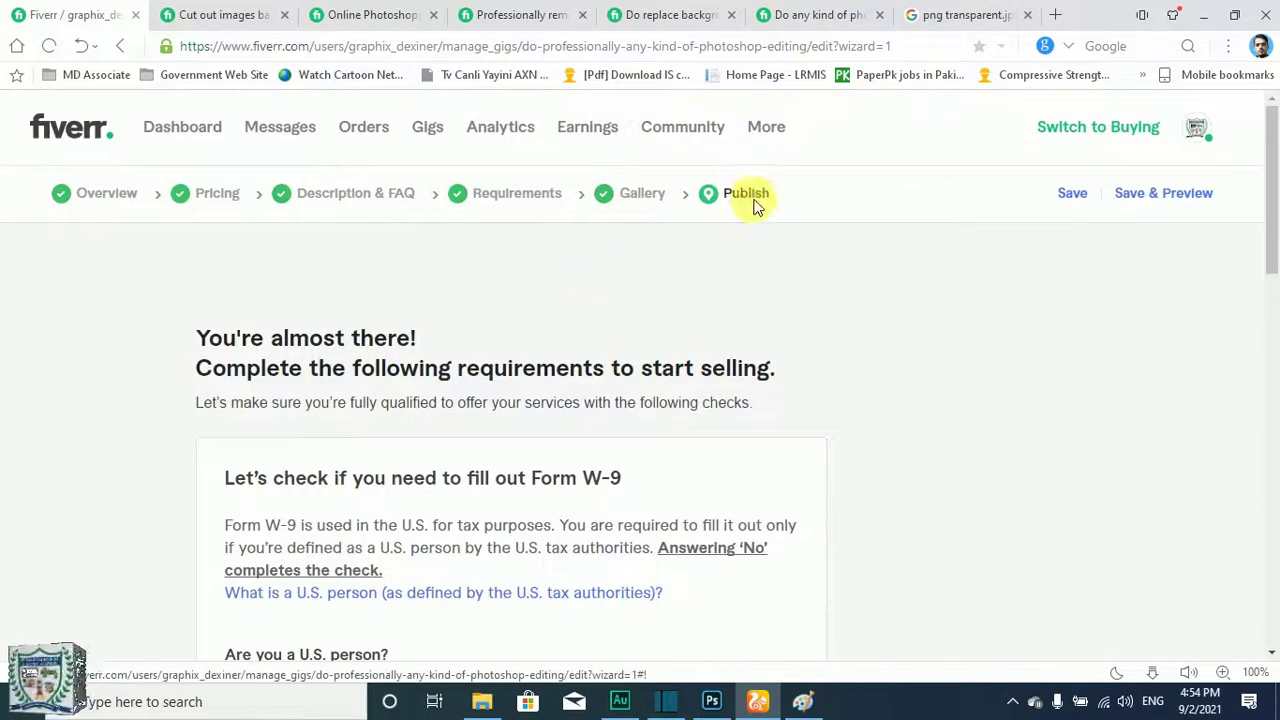
- Bring up the U.S. person question in the Form W-9 check
{"action": "scroll", "coordinate": [386, 386], "scroll_direction": "down", "scroll_amount": 3}
{"action": "scroll", "coordinate": [458, 330], "scroll_direction": "down", "scroll_amount": 1}
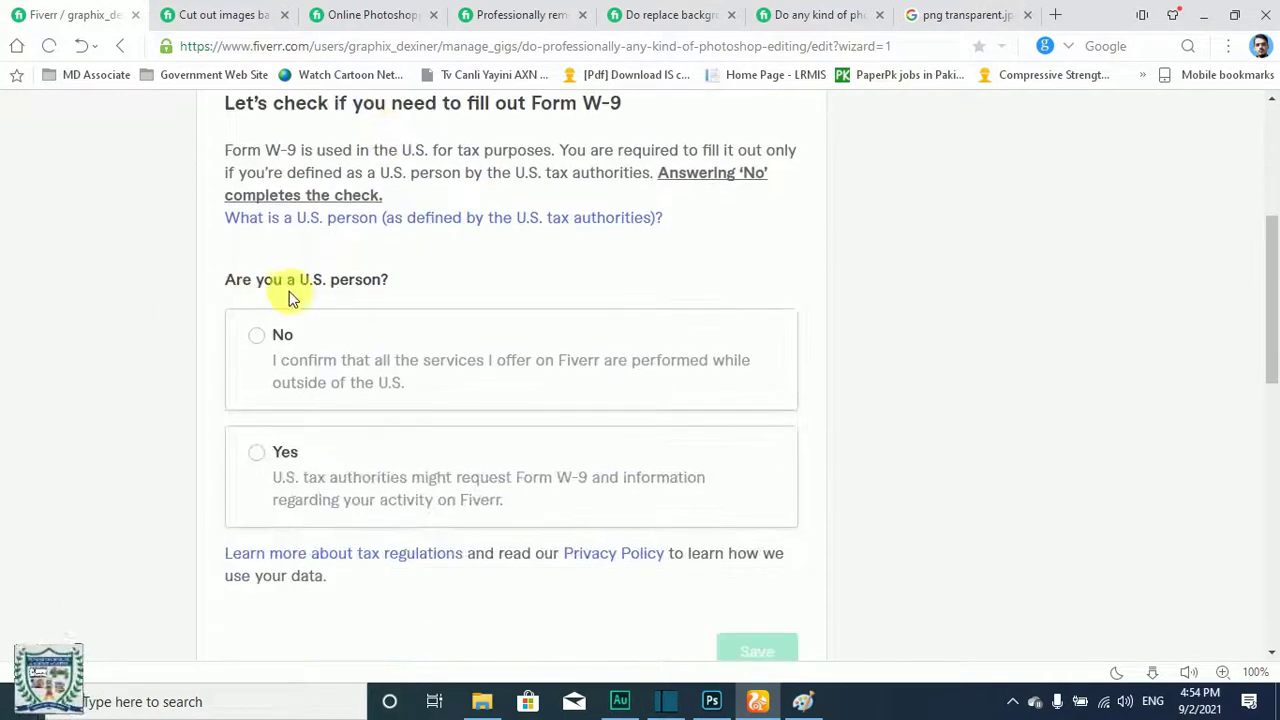